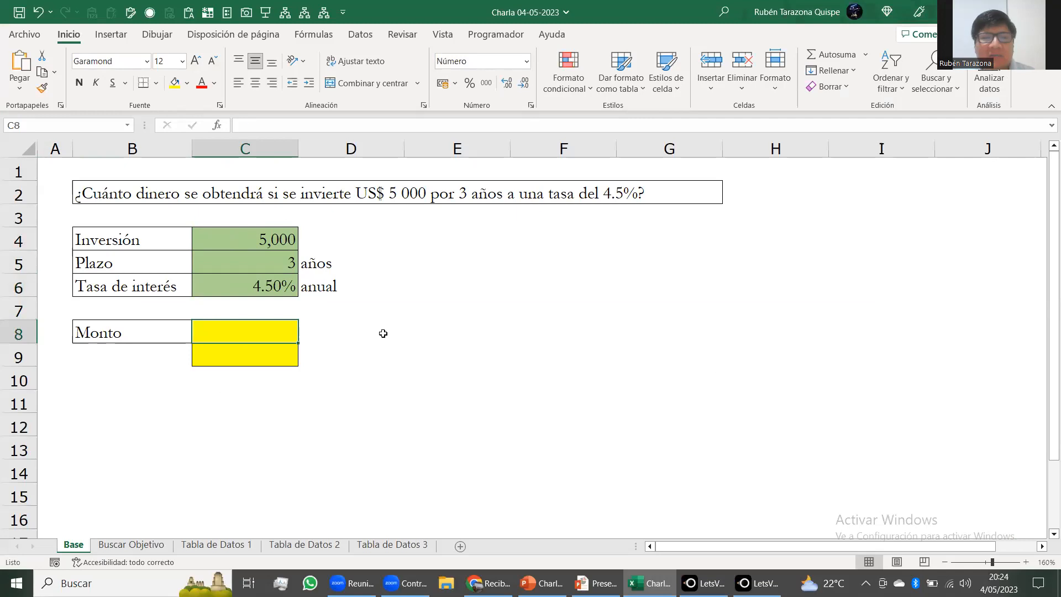
# Step: Enter the compound-interest formula +C4*(1+C6)^C5 in cell C8 for the Monto
pyautogui.press('Up')
pyautogui.press('Up')
pyautogui.press('Up')
pyautogui.press('Up')
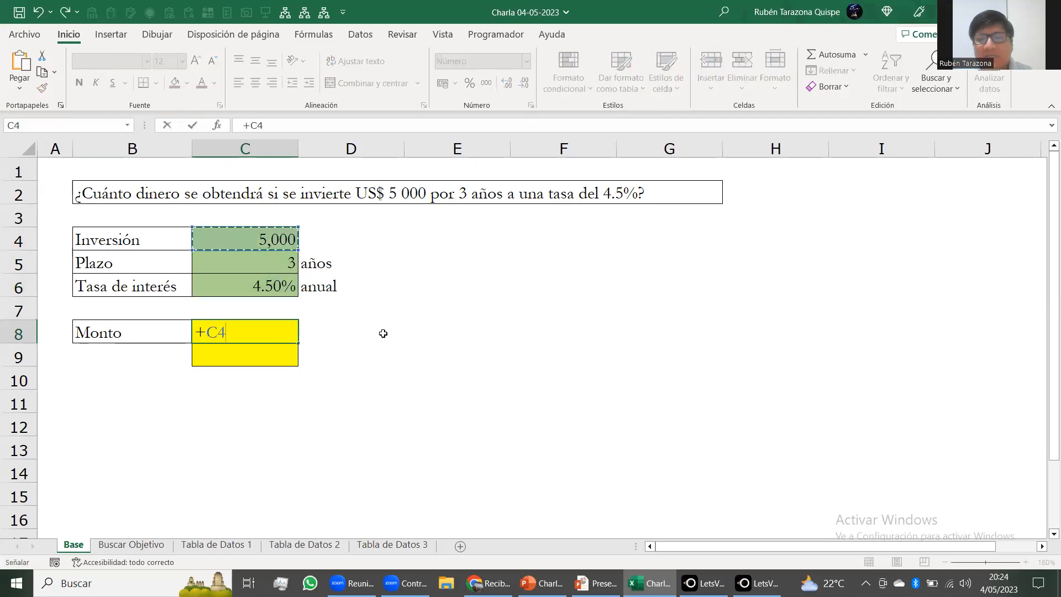
pyautogui.write('*(1+')
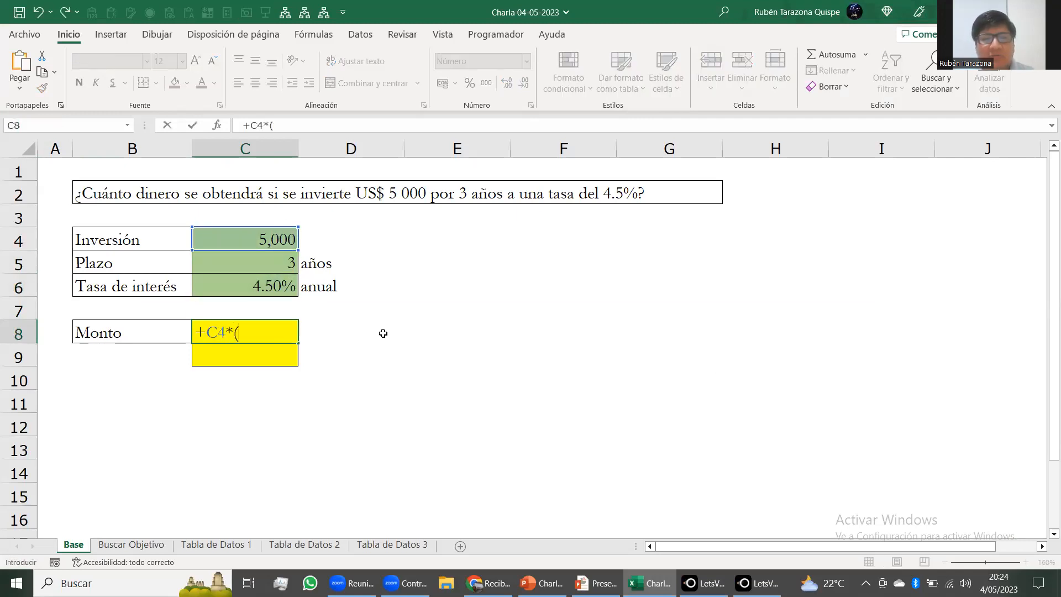
pyautogui.press('Up')
pyautogui.press('Up')
pyautogui.press('Up')
pyautogui.press('Down')
pyautogui.write(')')
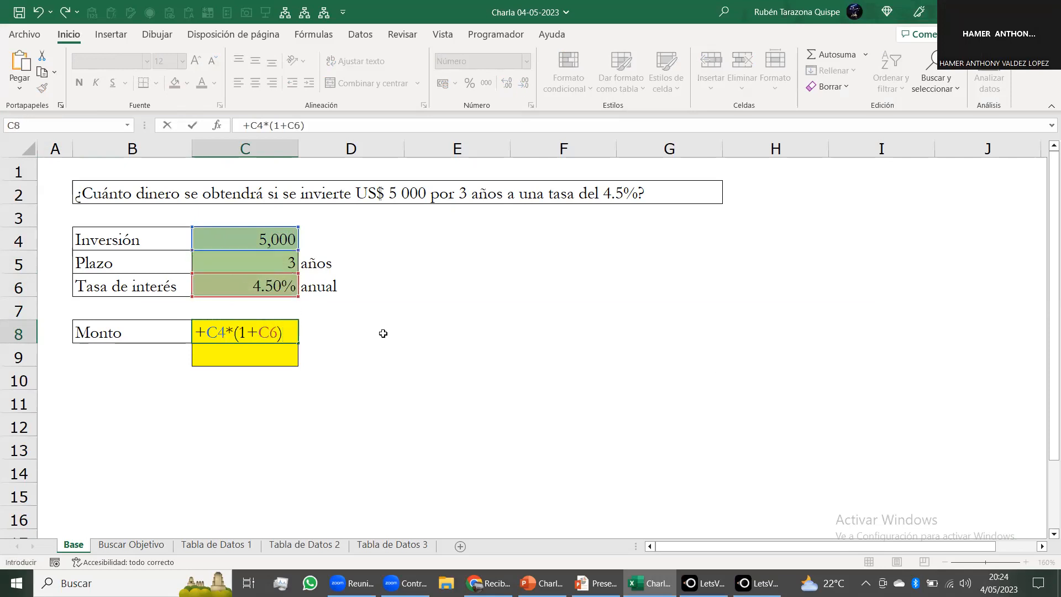
pyautogui.write('^')
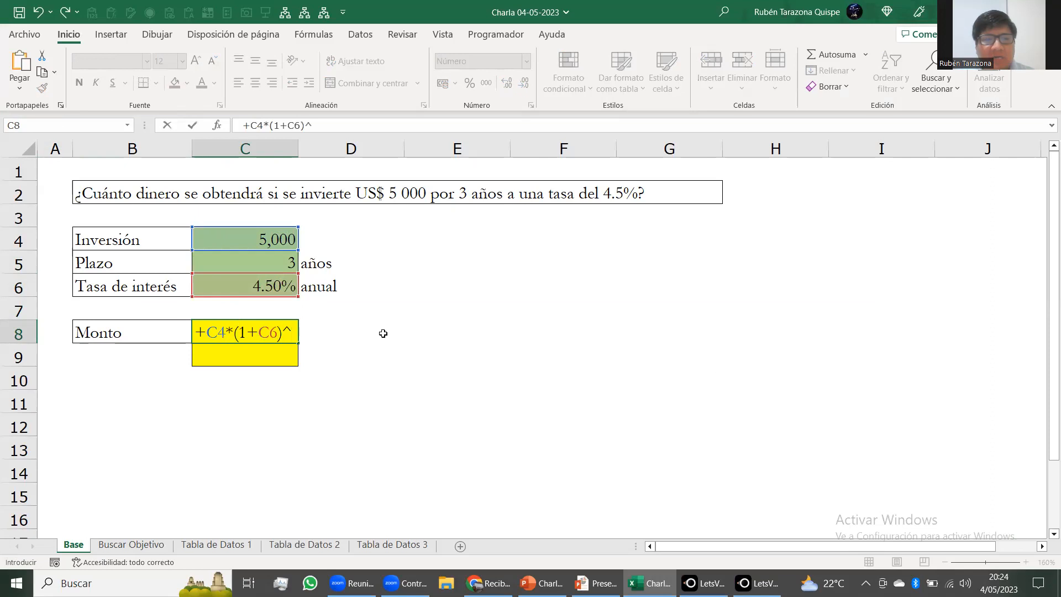
pyautogui.press('Up')
pyautogui.press('Up')
pyautogui.press('Up')
pyautogui.press('Return')
pyautogui.press('Up')
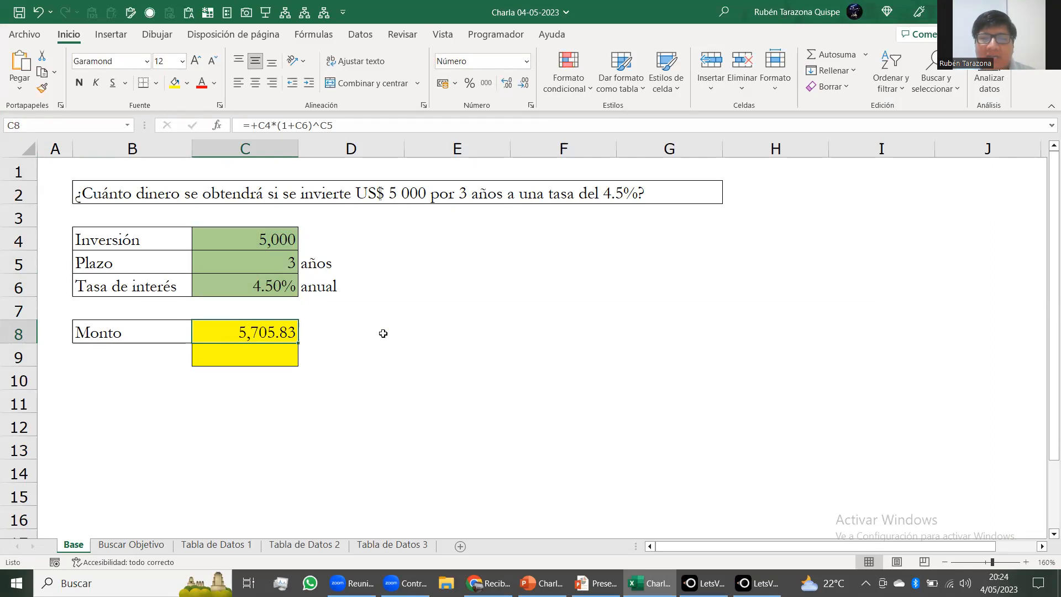
# Step: Calculate the Monto in cell C9 with the future value function, entering +VF(C6,C5,,-C4)
pyautogui.press('Down')
pyautogui.write('+vf')
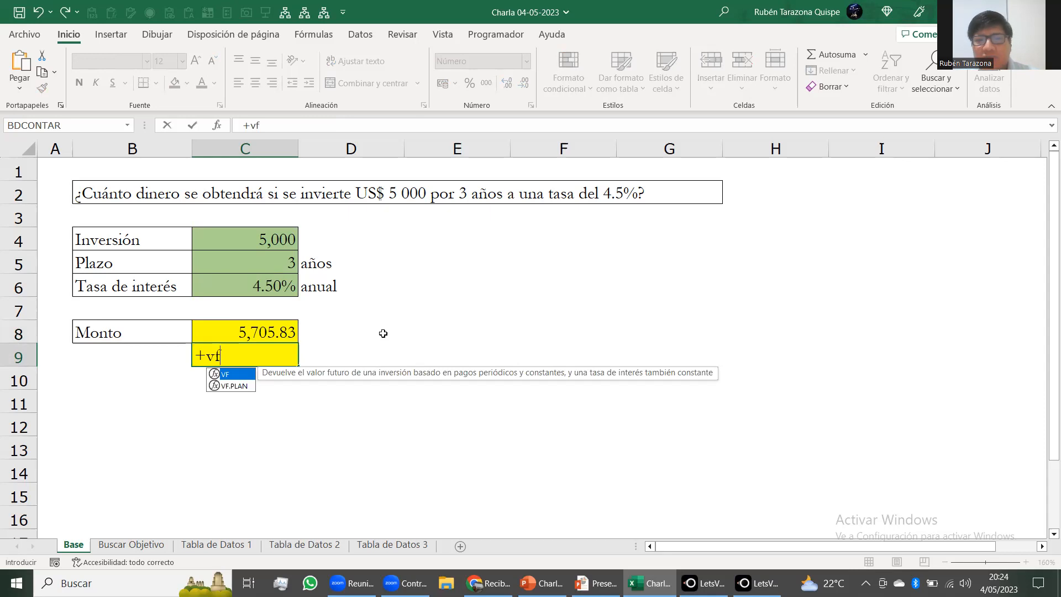
pyautogui.press('Tab')
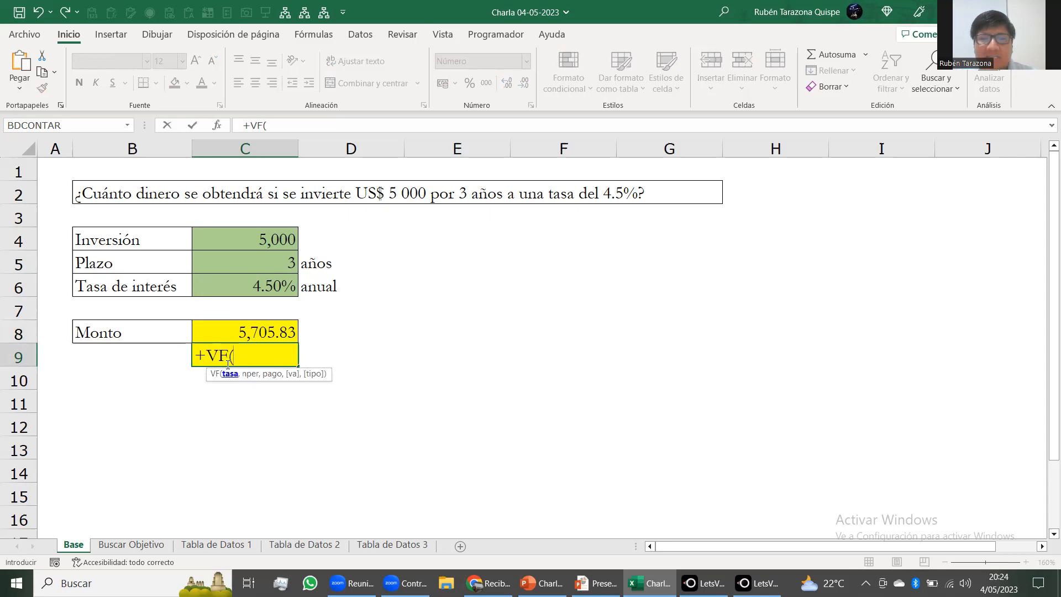
pyautogui.click(261, 280)
pyautogui.write(',')
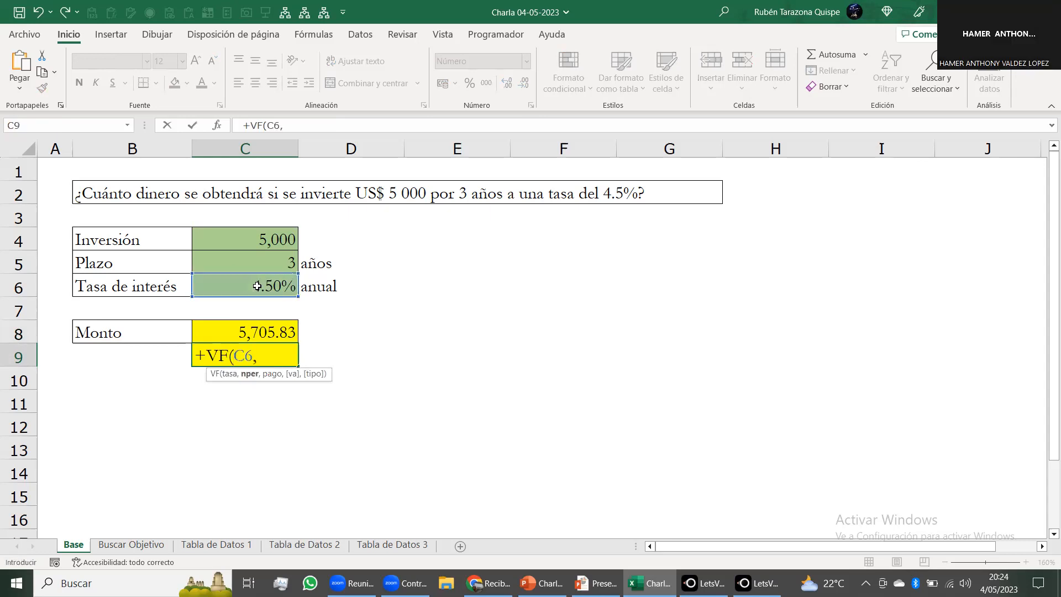
pyautogui.click(260, 255)
pyautogui.write(',')
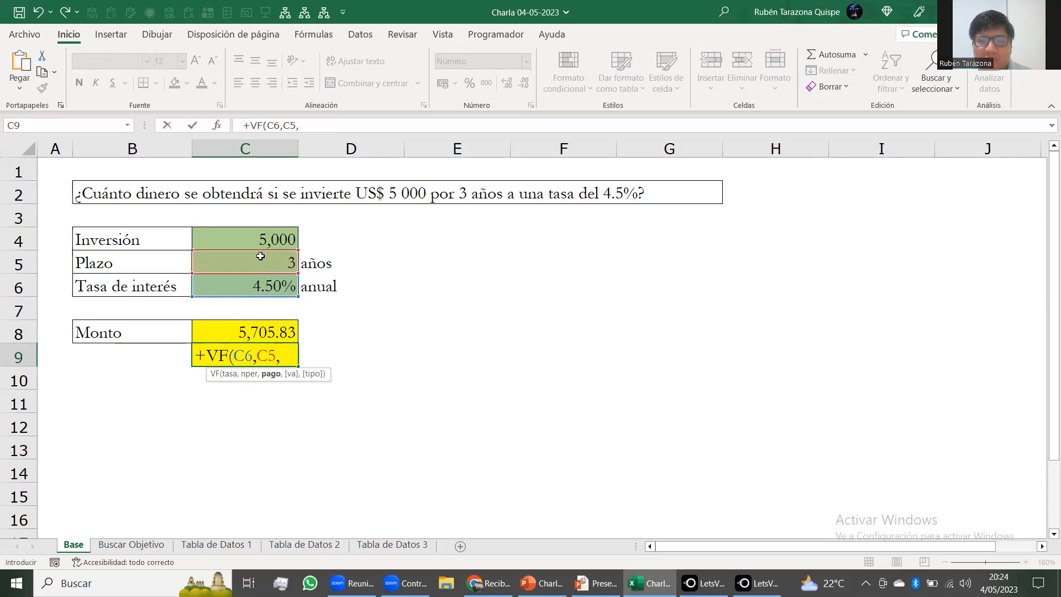
pyautogui.write(',-')
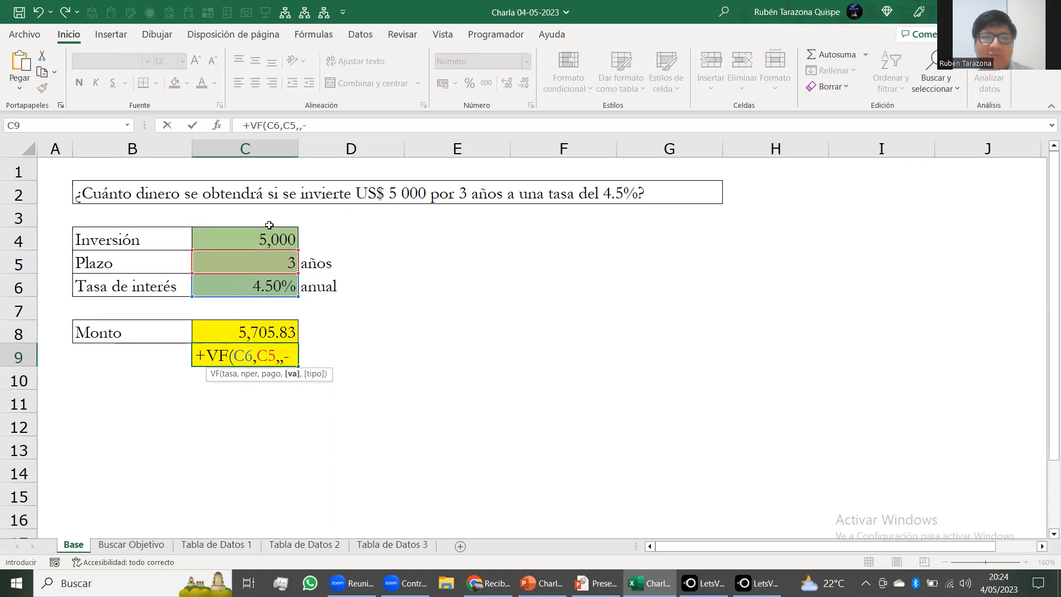
pyautogui.click(263, 235)
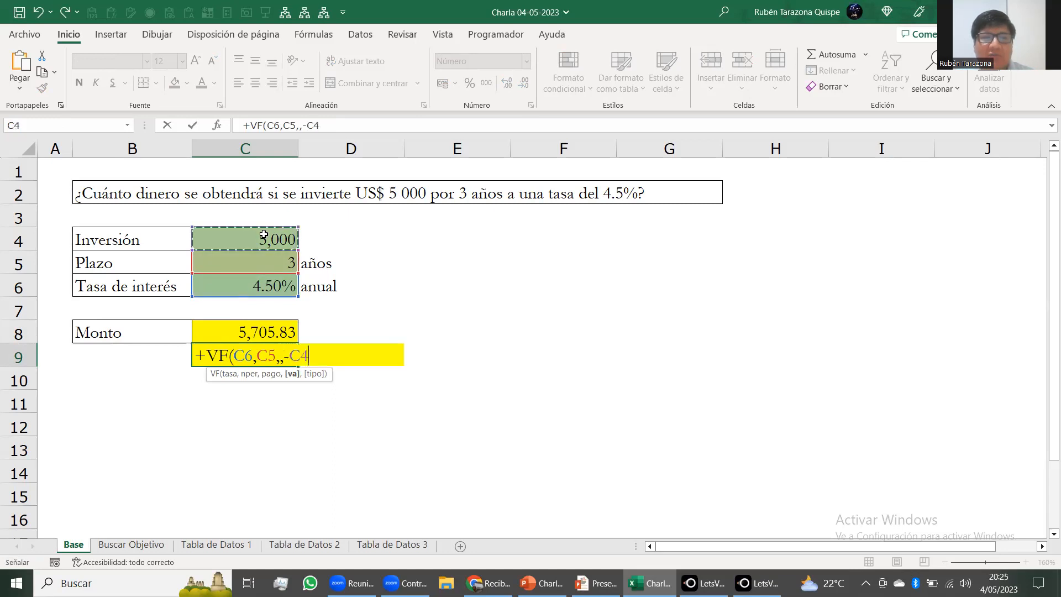
pyautogui.write(')')
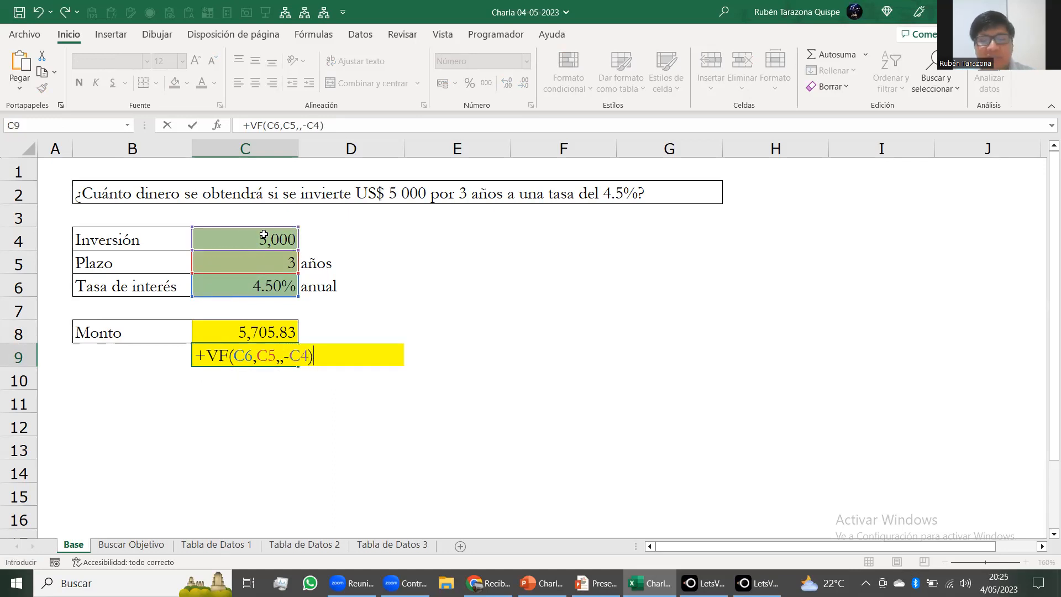
pyautogui.press('Return')
pyautogui.press('Up')
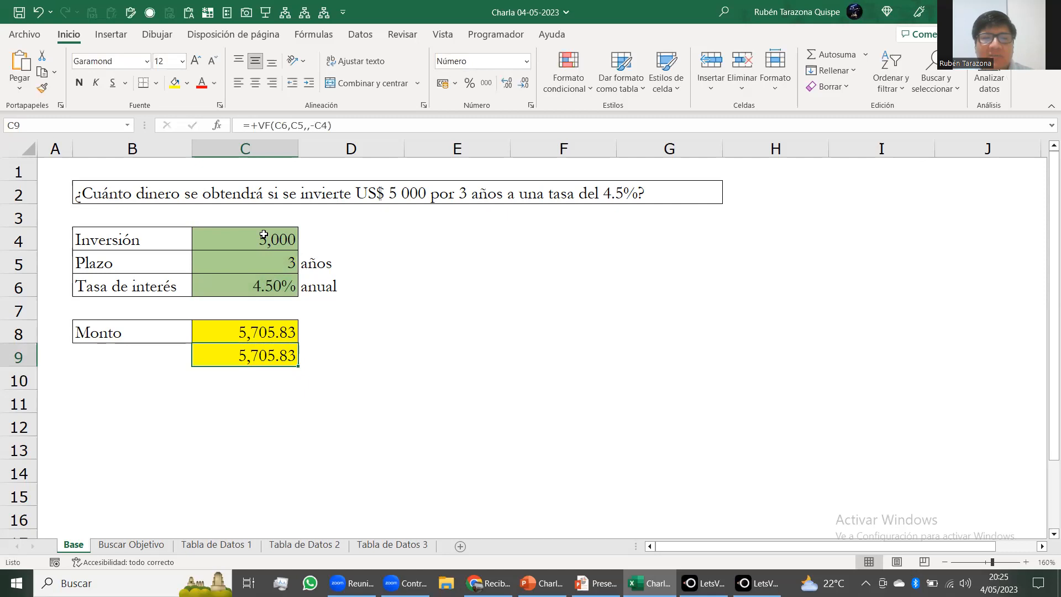
# Step: Inspect the formulas in C8 and C9 and the cells they reference, leaving both as they are
pyautogui.press('Up')
pyautogui.press('F2')
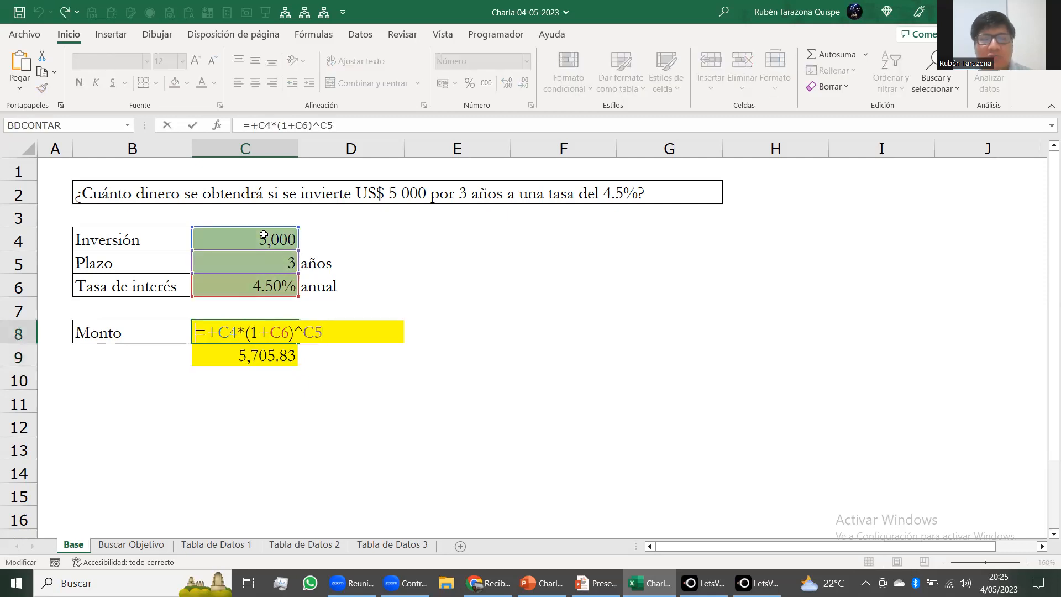
pyautogui.press('Escape')
pyautogui.press('Down')
pyautogui.press('F2')
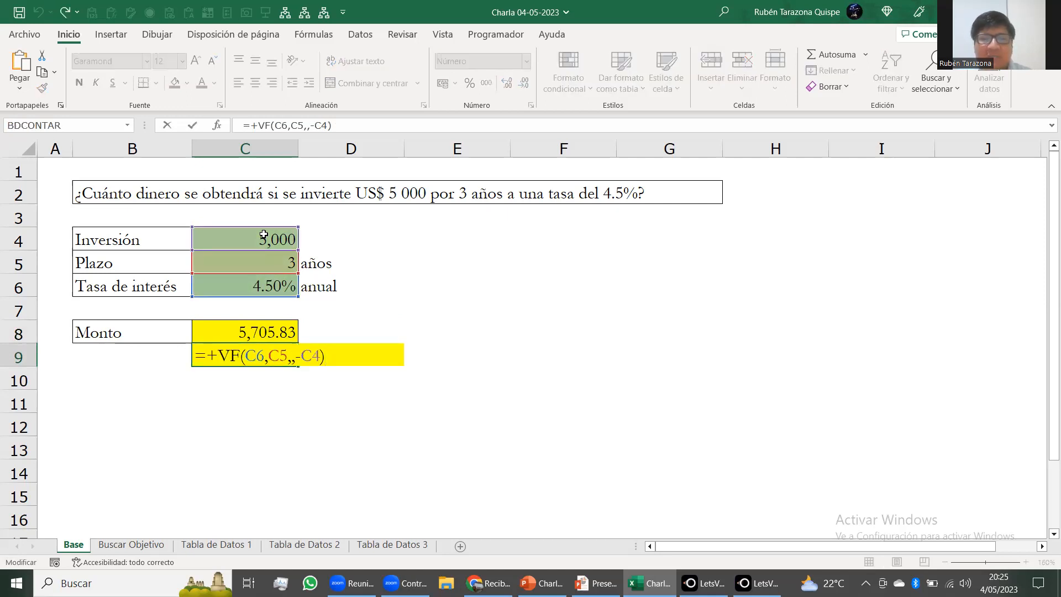
pyautogui.press('Return')
pyautogui.press('Up')
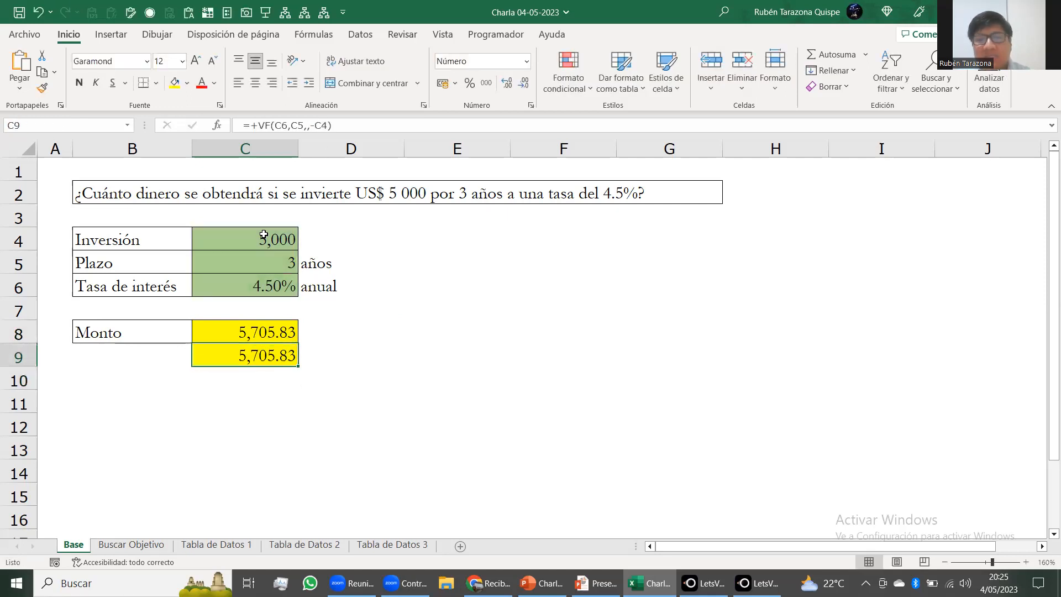
pyautogui.press('Up')
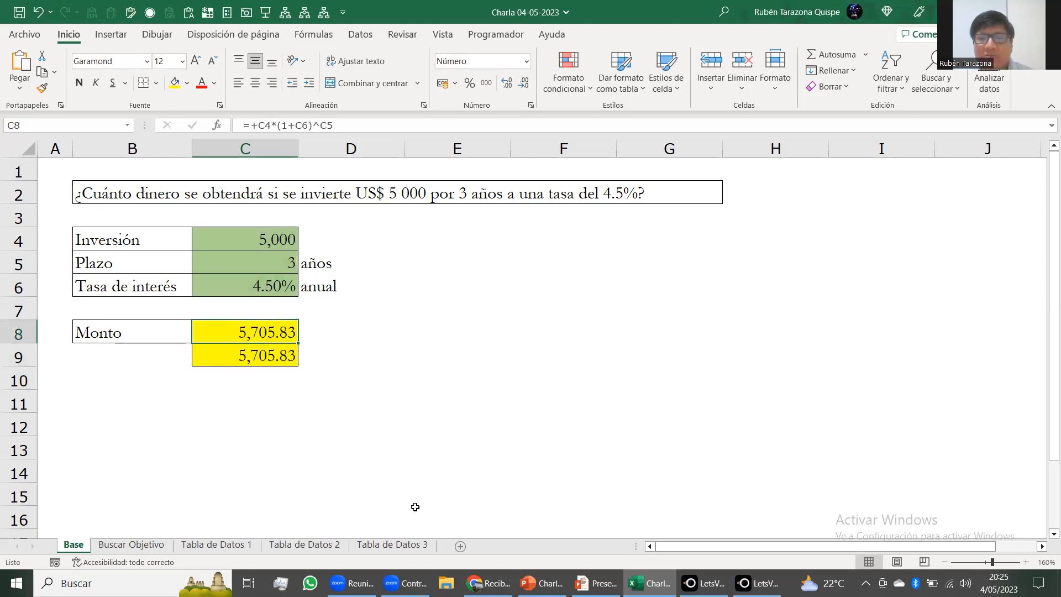
# Step: Switch to the PowerPoint slide show, read the Buscar objetivo question, and return to the Excel workbook
pyautogui.hotkey('alt', 'Tab')
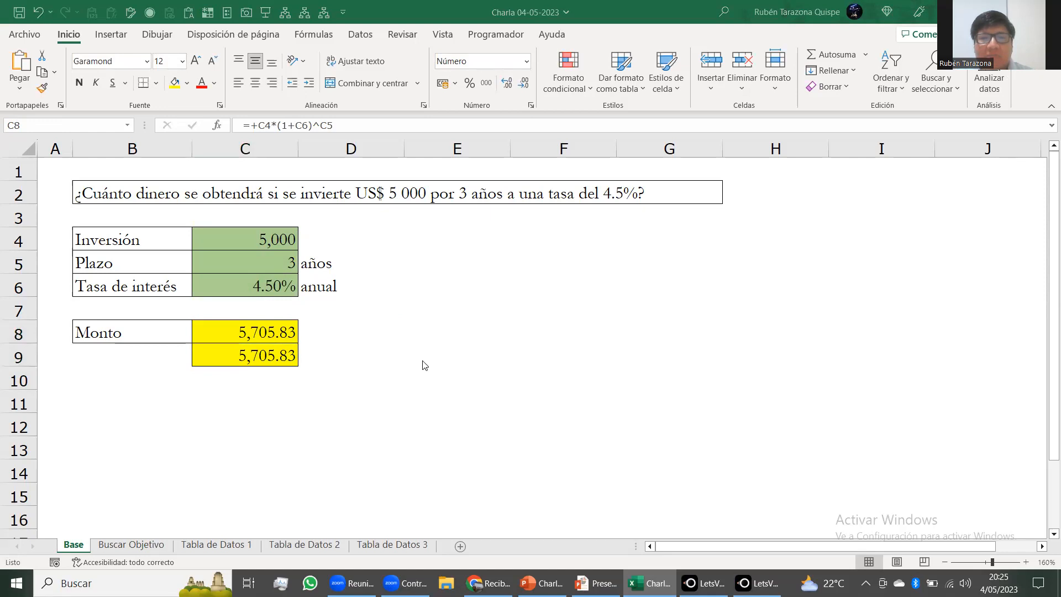
pyautogui.hotkey('alt', 'Tab')
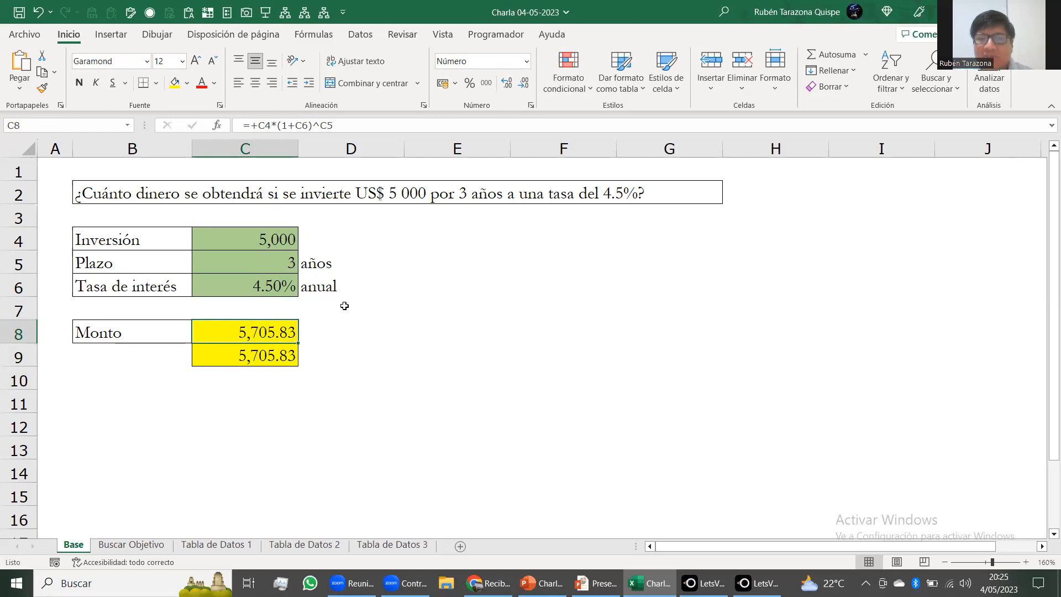
pyautogui.hotkey('alt', 'Tab')
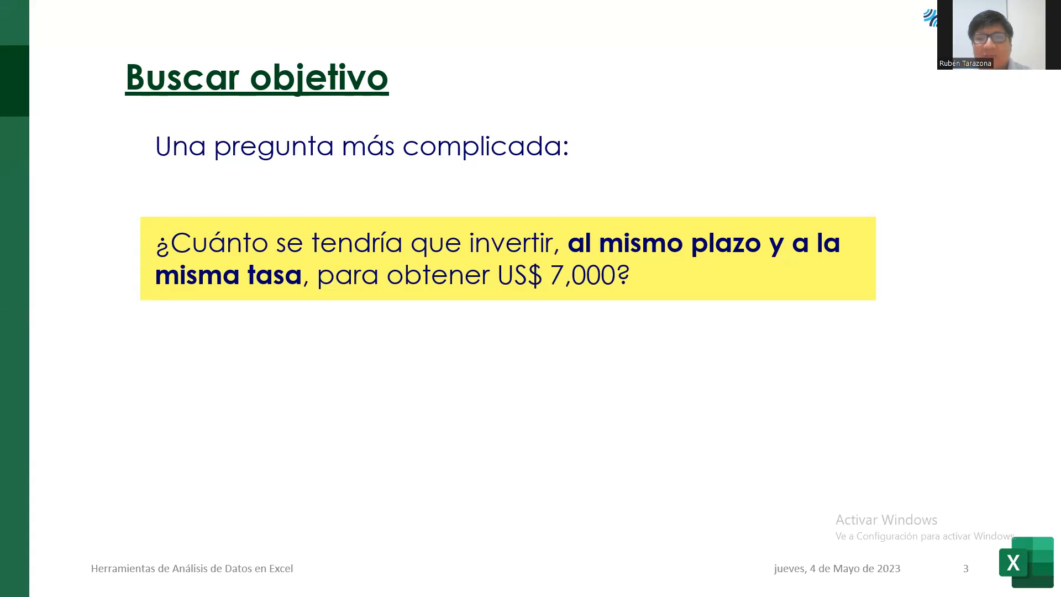
pyautogui.hotkey('alt', 'Tab')
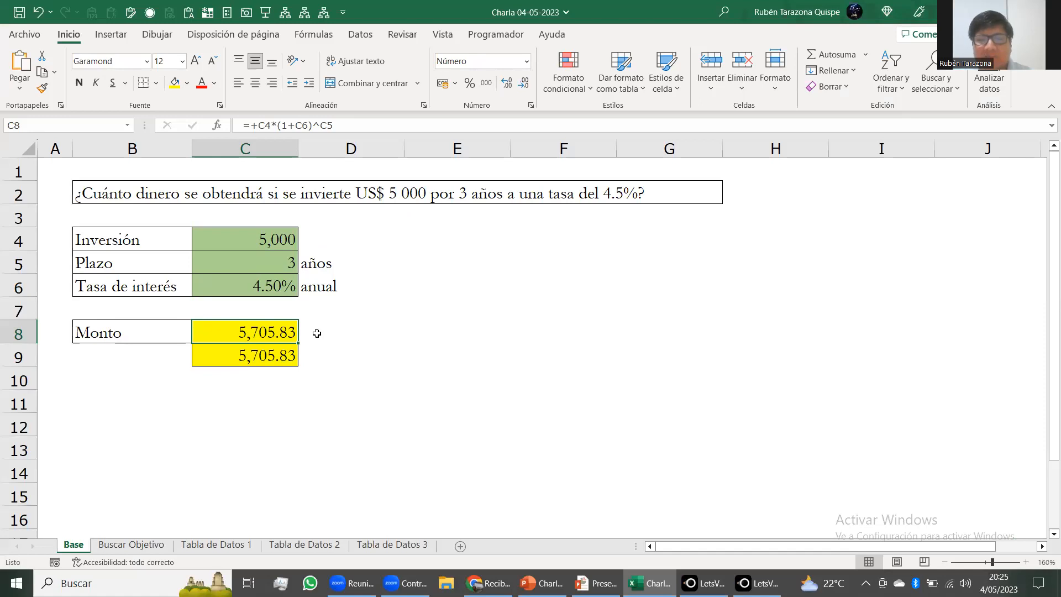
# Step: Examine the C8 formula and its inputs C4, C5 and C6, and reread the question on the Buscar objetivo slide
pyautogui.doubleClick(257, 332)
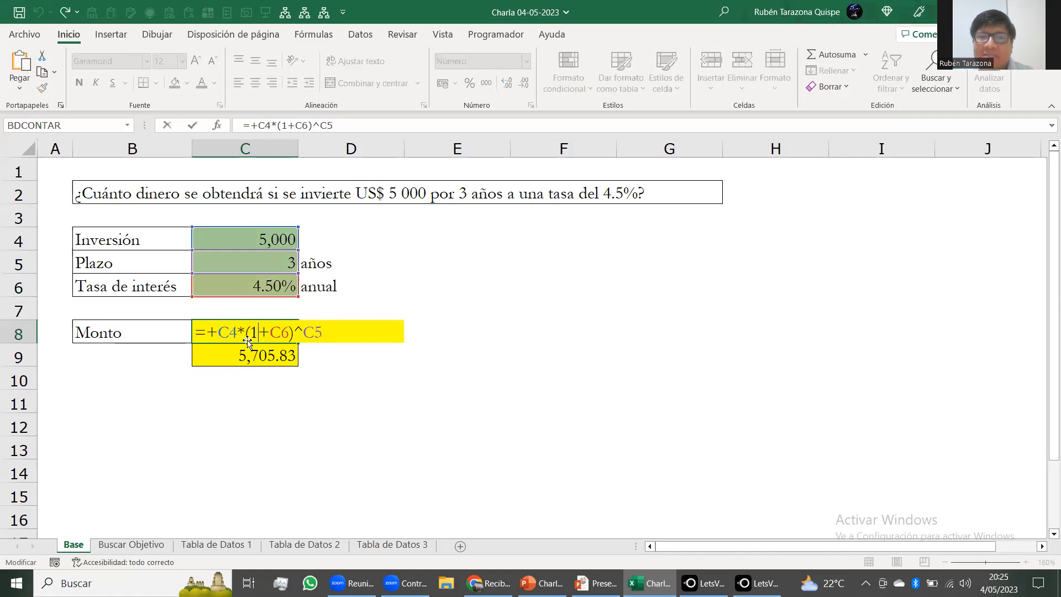
pyautogui.press('Escape')
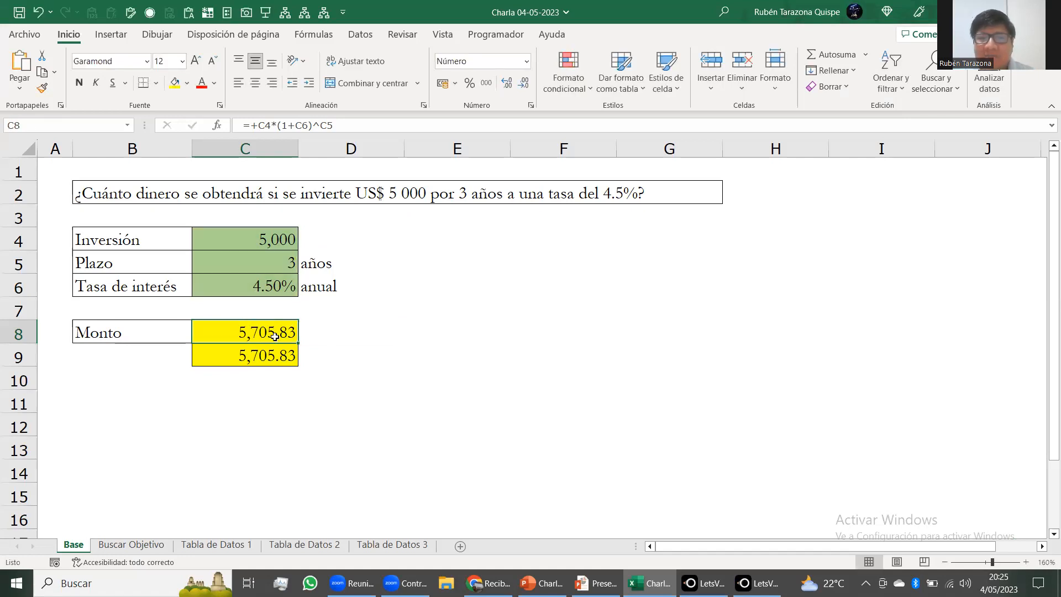
pyautogui.click(263, 241)
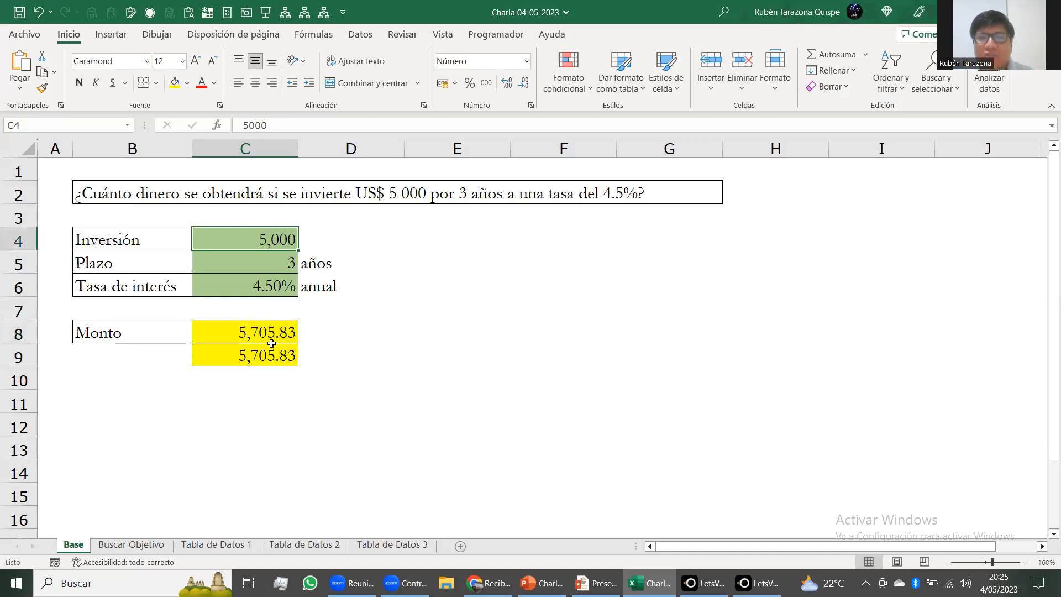
pyautogui.doubleClick(253, 332)
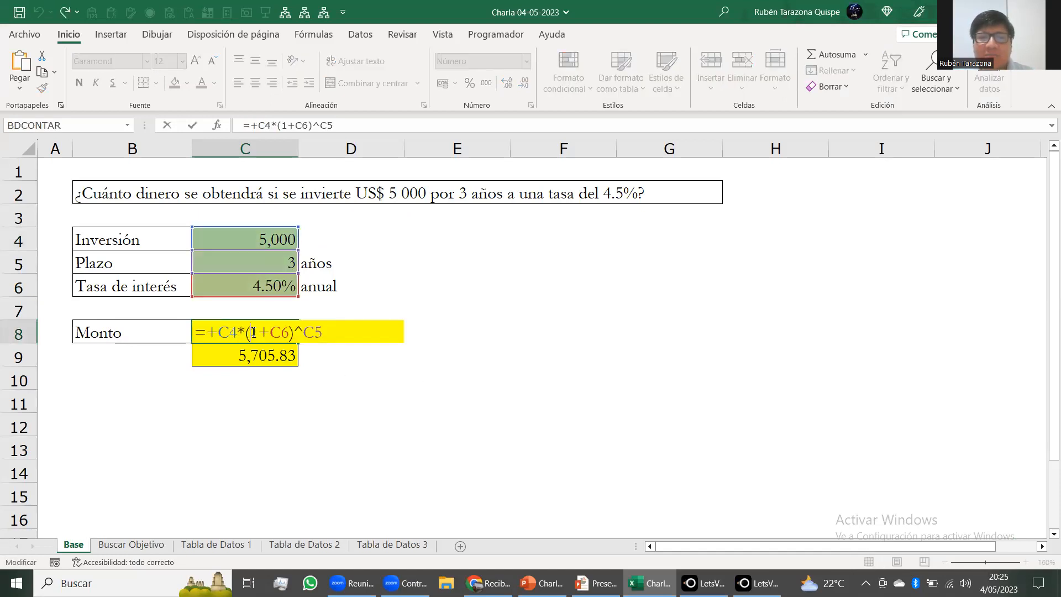
pyautogui.click(259, 239)
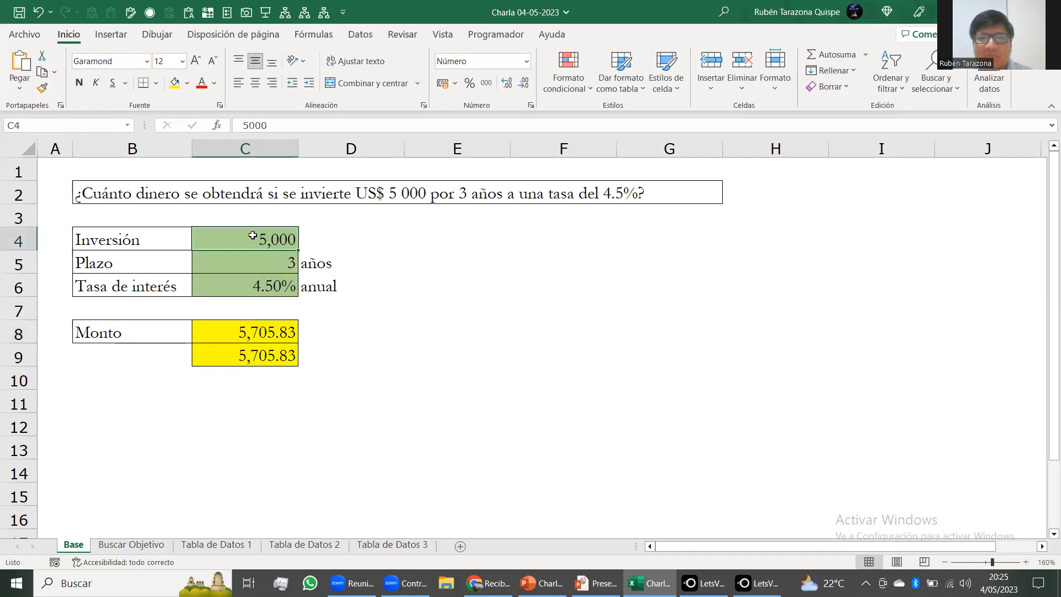
pyautogui.click(256, 267)
pyautogui.click(257, 293)
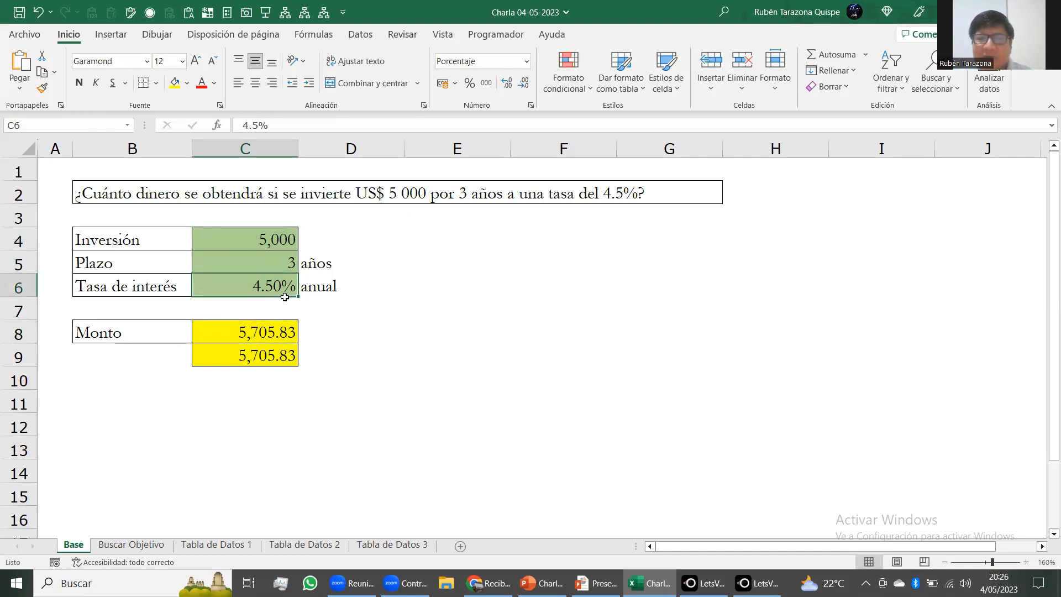
pyautogui.click(257, 239)
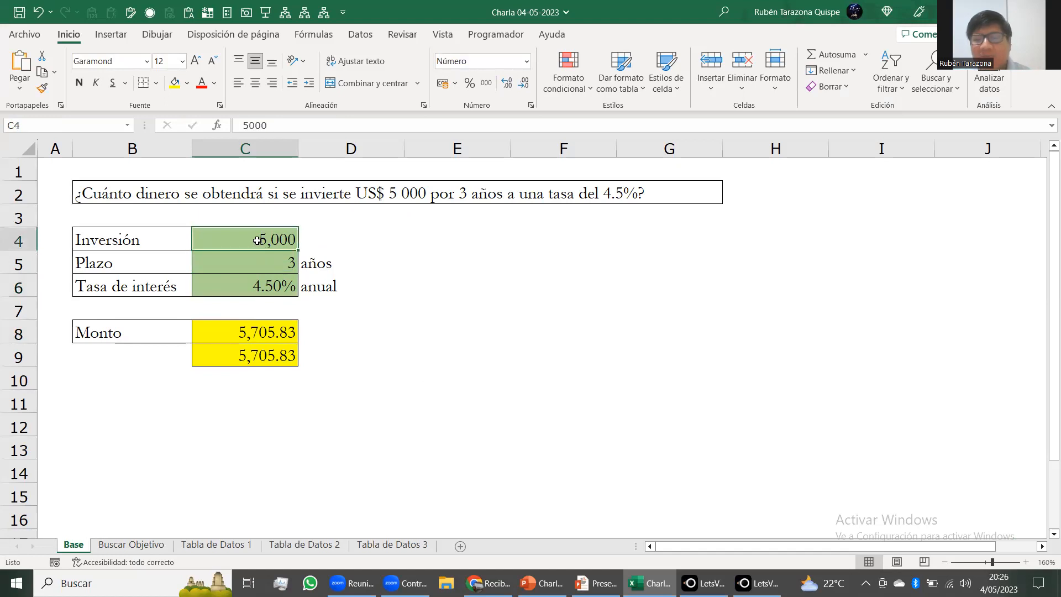
pyautogui.moveTo(261, 264); pyautogui.dragTo(265, 287)
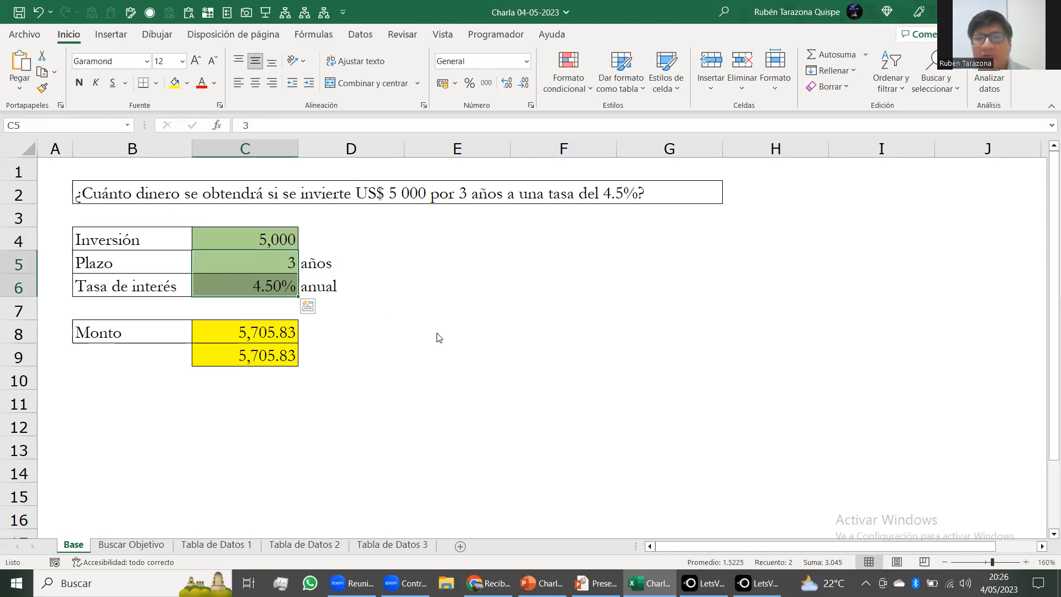
pyautogui.hotkey('alt', 'Tab')
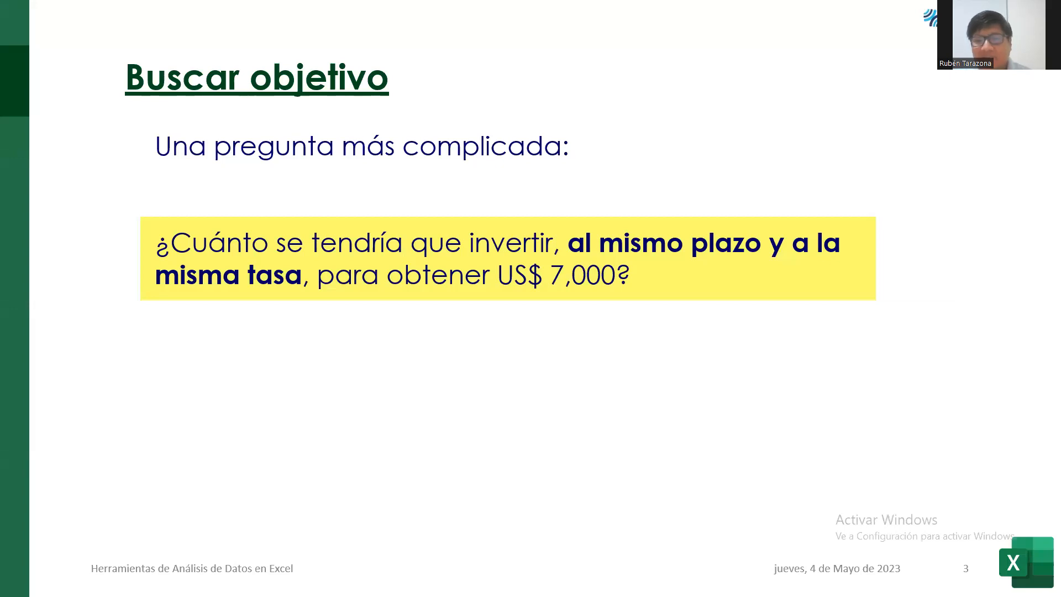
pyautogui.hotkey('alt', 'Tab')
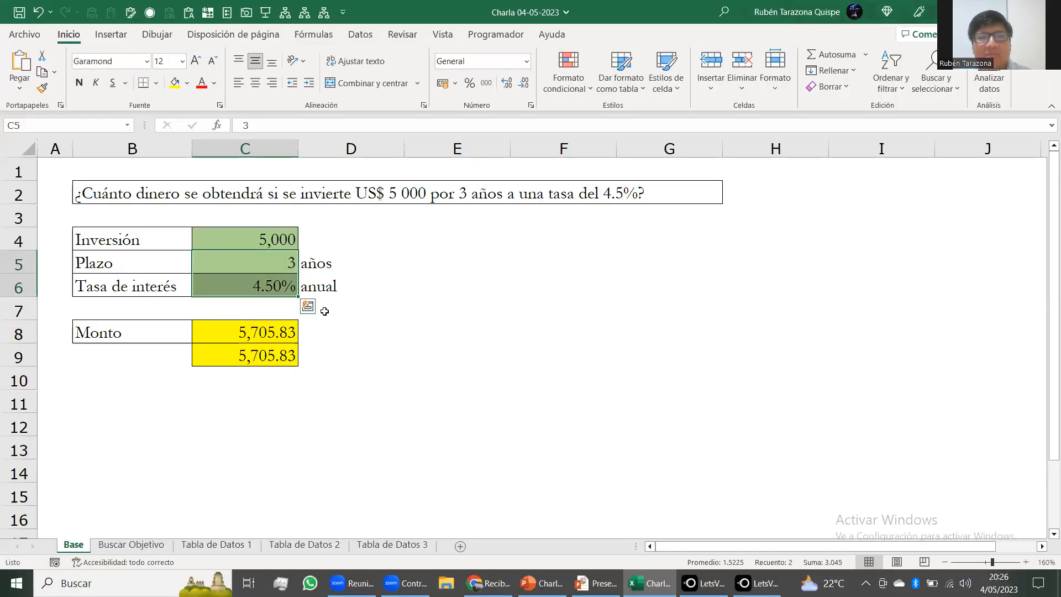
# Step: Copy C4:C6 from the Base sheet to C4 on the Buscar Objetivo sheet, keeping the destination's fill colours
pyautogui.moveTo(264, 232); pyautogui.dragTo(265, 288)
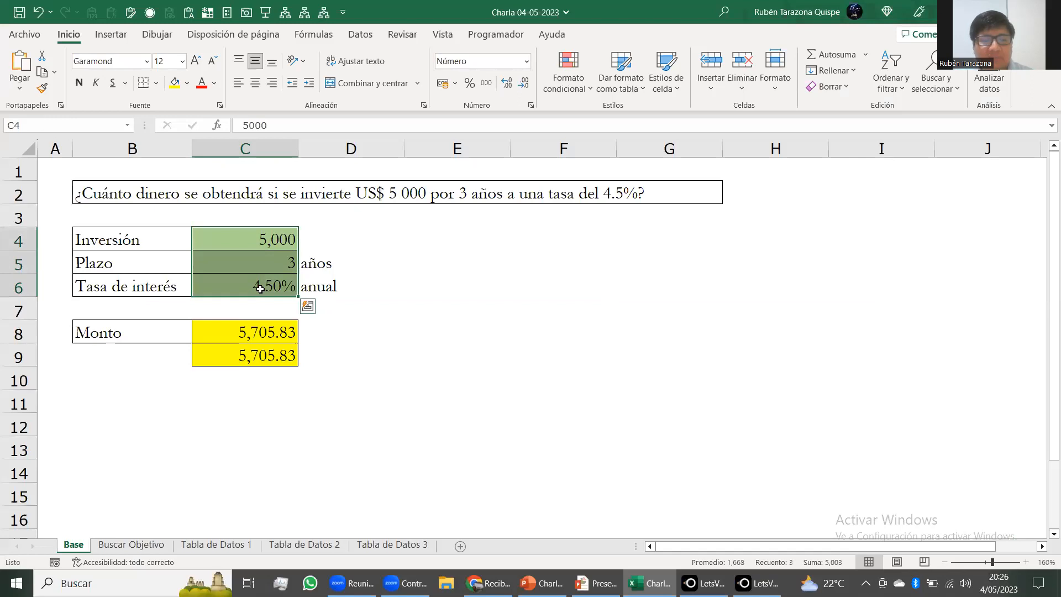
pyautogui.hotkey('ctrl', 'c')
pyautogui.click(141, 548)
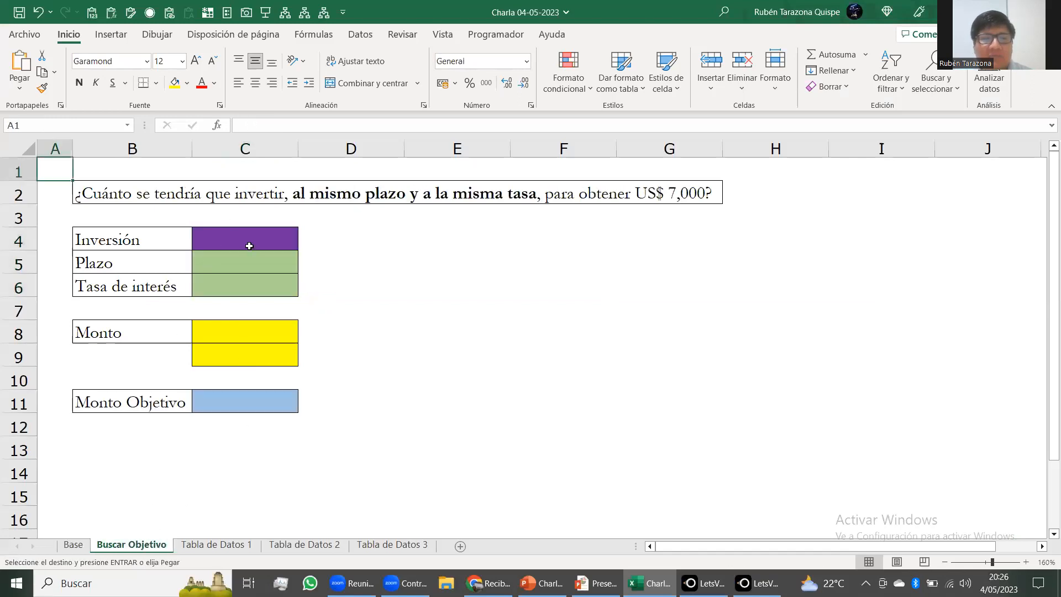
pyautogui.click(248, 245)
pyautogui.press('alt')
pyautogui.hotkey('ctrl', 'v')
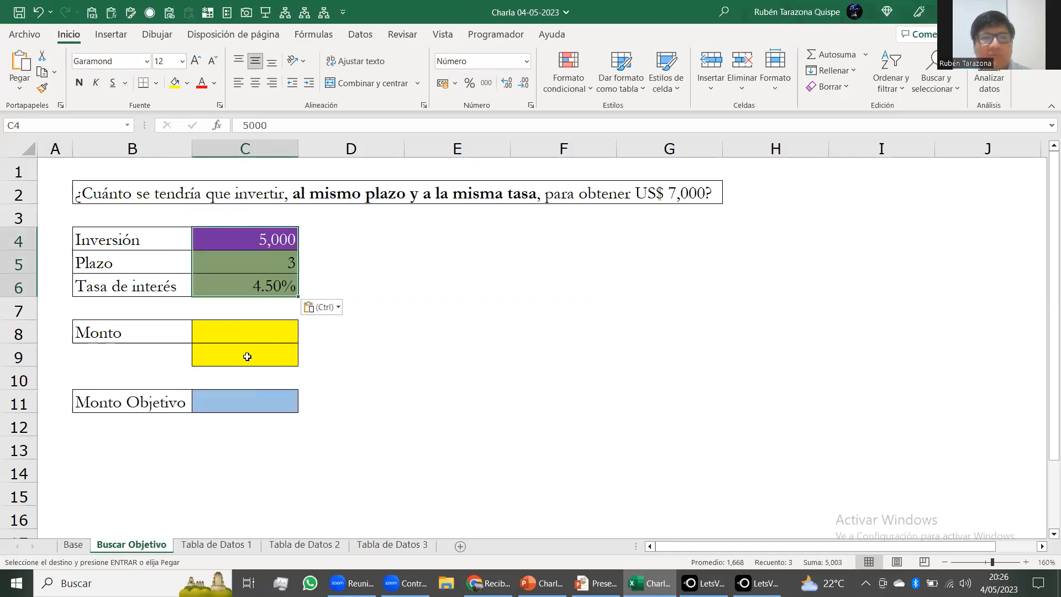
# Step: Copy the Monto formula from C8 on the Base sheet to C8 on the Buscar Objetivo sheet
pyautogui.click(73, 545)
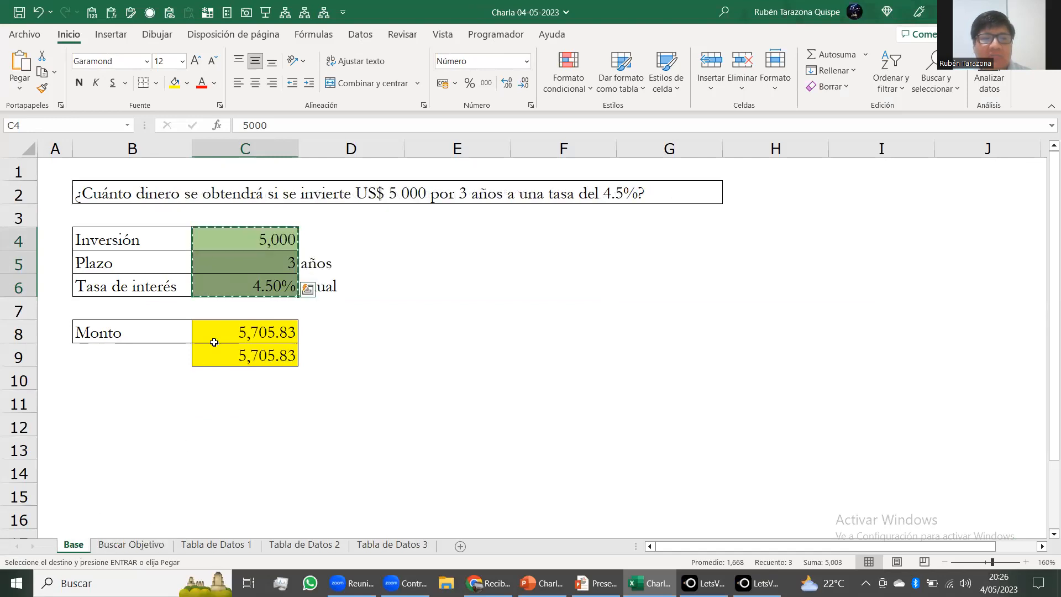
pyautogui.click(223, 334)
pyautogui.hotkey('ctrl', 'c')
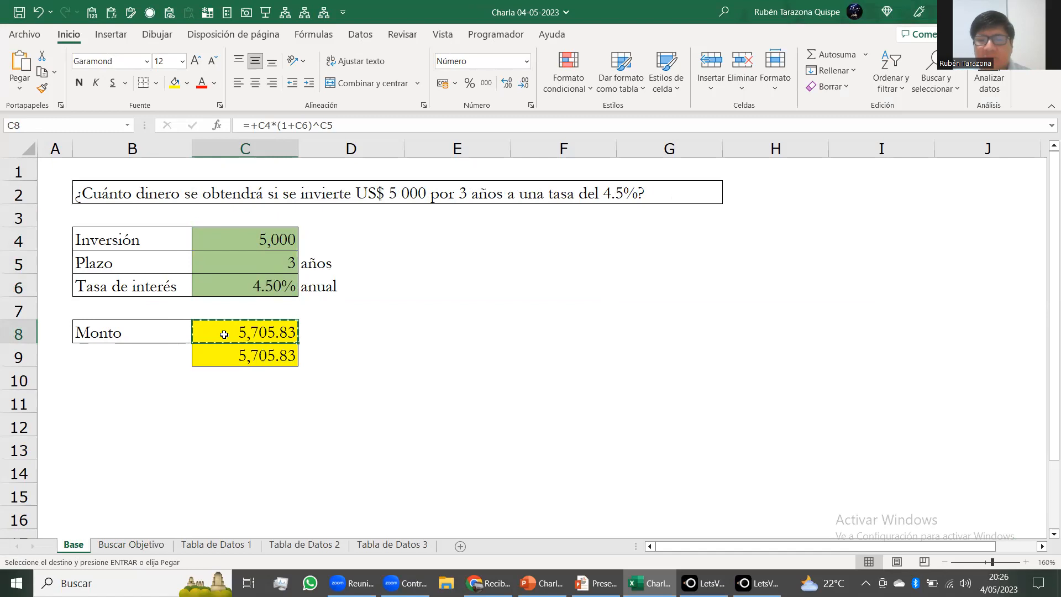
pyautogui.hotkey('ctrl', 'pagedown')
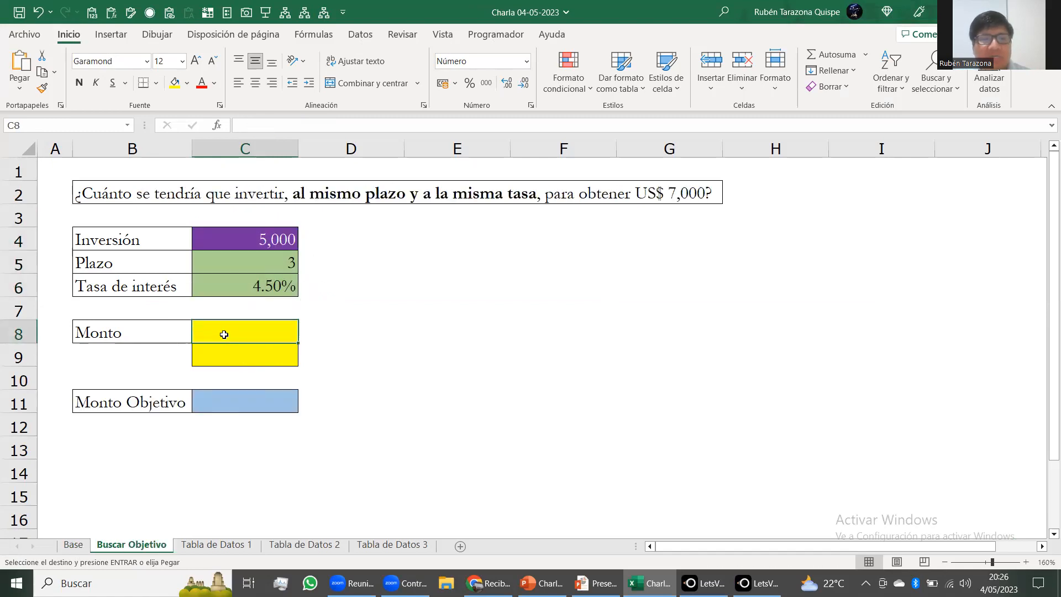
pyautogui.hotkey('ctrl', 'v')
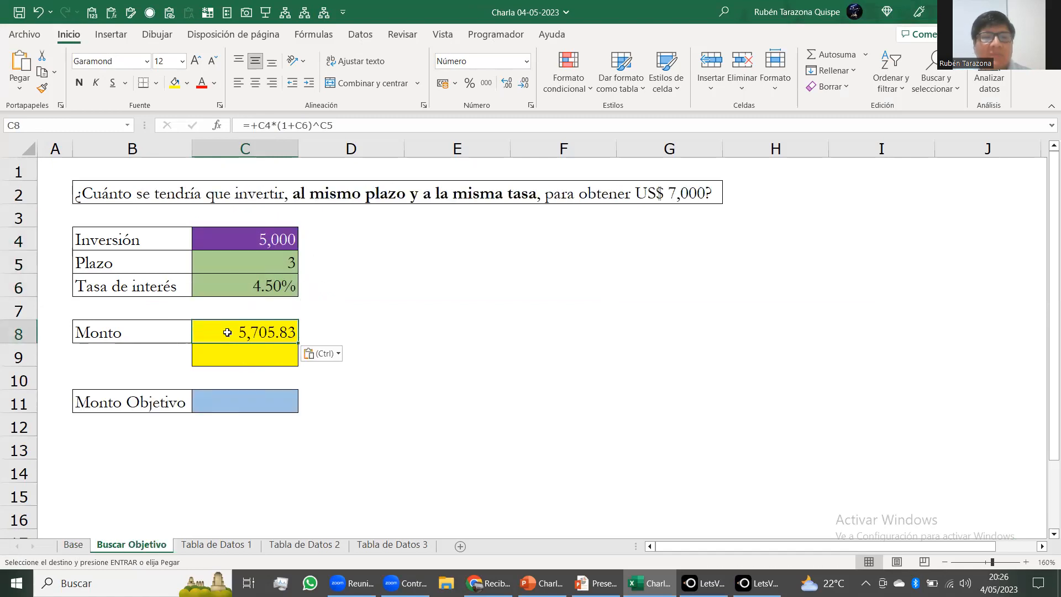
# Step: Enter 7000 as the Monto Objetivo in C11
pyautogui.click(241, 400)
pyautogui.write('7000')
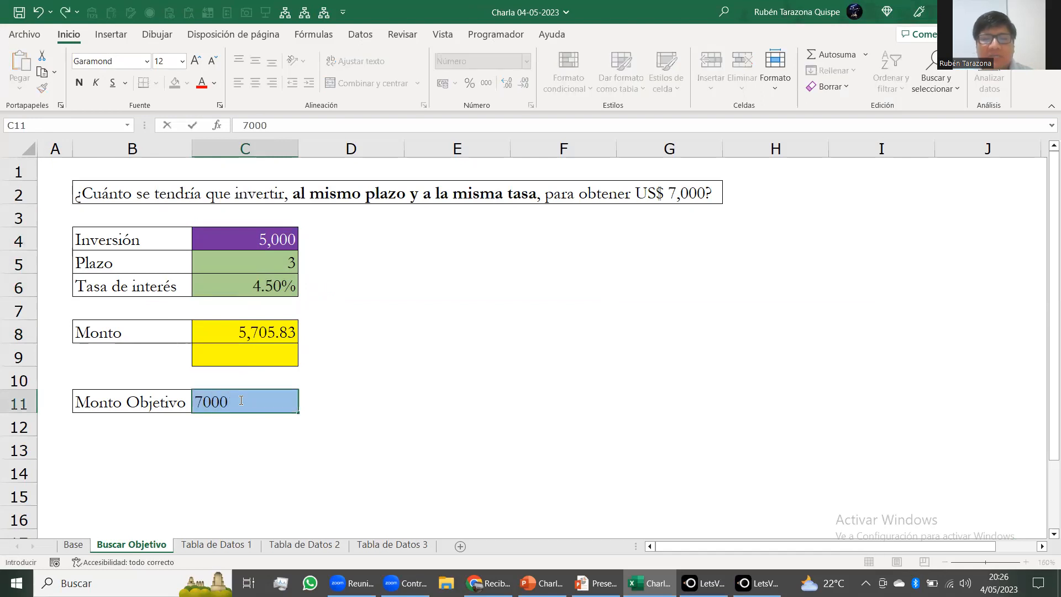
pyautogui.press('Return')
pyautogui.click(241, 400)
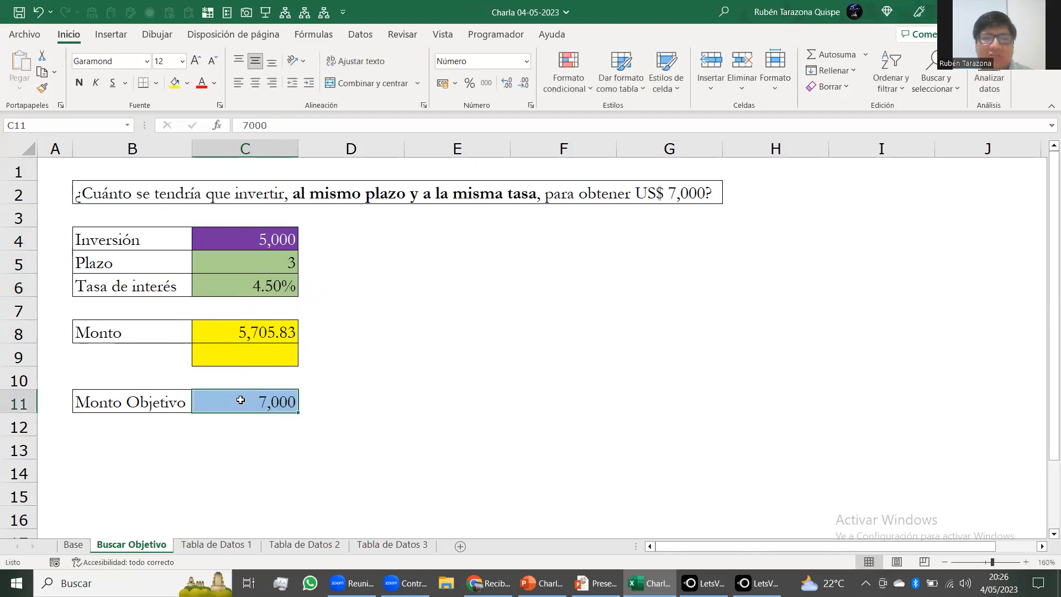
# Step: Examine the C8 formula and the investment in C4, and read the Buscar objetivo definition in the PowerPoint slide show
pyautogui.click(251, 323)
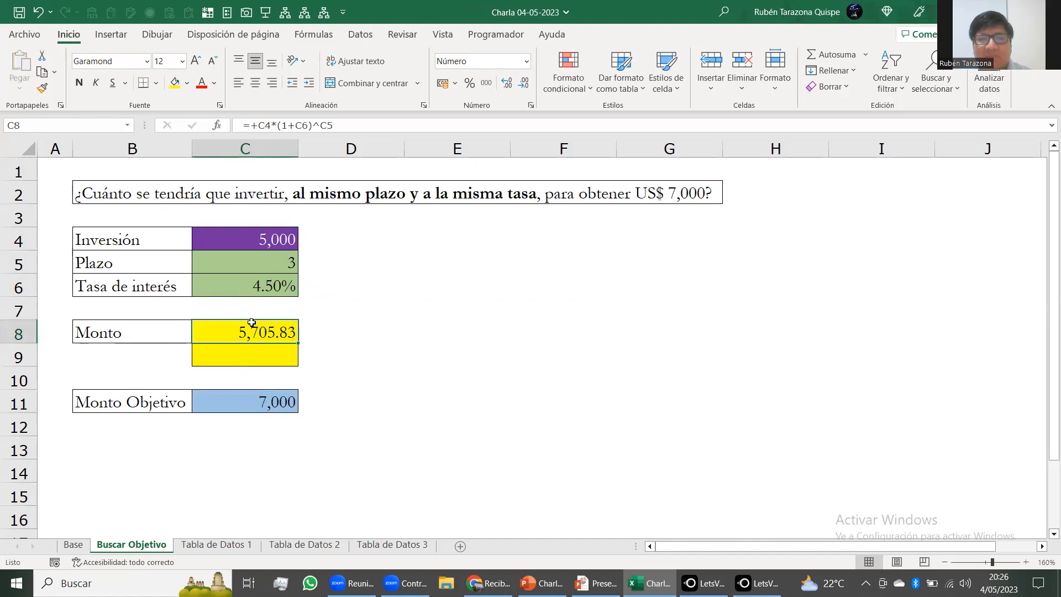
pyautogui.click(243, 238)
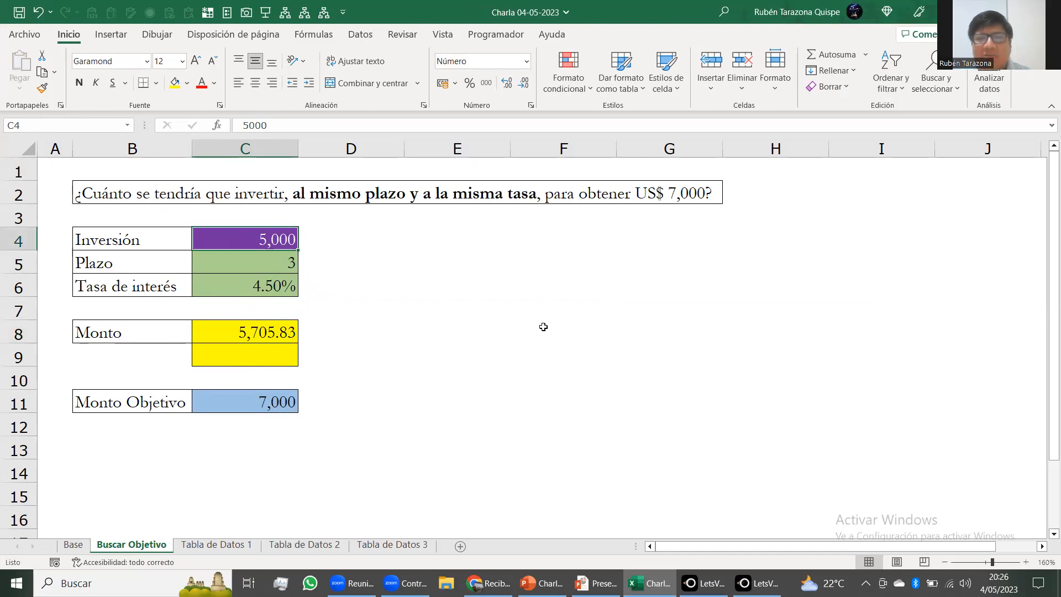
pyautogui.hotkey('alt', 'Tab')
pyautogui.press('Right')
pyautogui.press('Right')
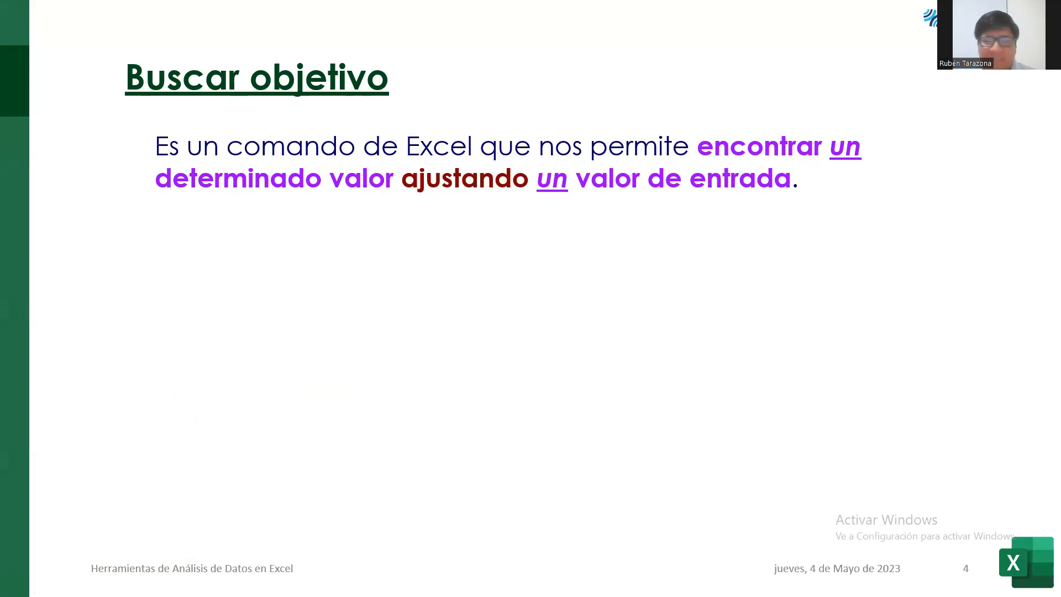
# Step: Switch to the whiteboard, review the handwritten input, process and result diagram, and return to the Excel workbook
pyautogui.hotkey('alt', 'Tab')
pyautogui.hotkey('alt', 'Tab')
pyautogui.hotkey('alt', 'Tab')
pyautogui.hotkey('alt', 'Tab')
pyautogui.hotkey('alt', 'Tab')
pyautogui.hotkey('alt', 'Tab')
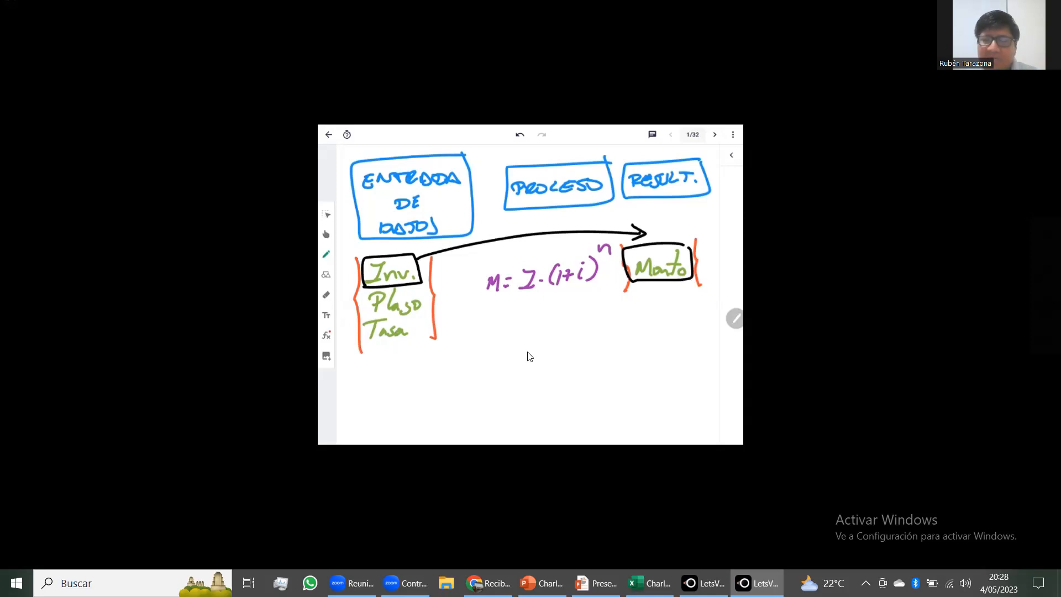
pyautogui.hotkey('alt', 'Tab')
pyautogui.hotkey('alt', 'Tab')
pyautogui.hotkey('alt', 'Tab')
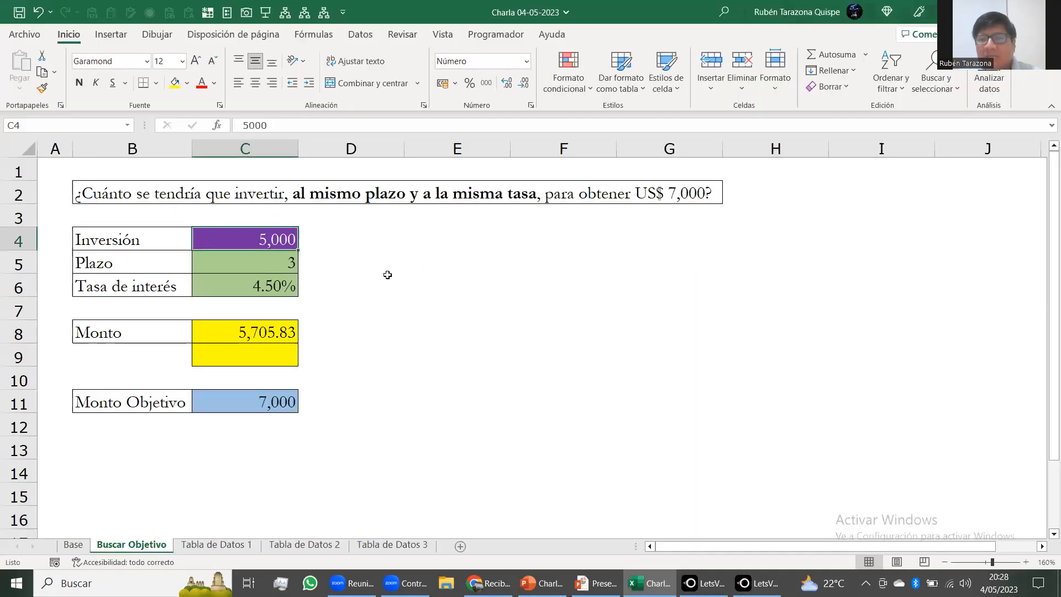
# Step: Examine the Monto formula in C8 and the fixed term and interest rate in C5:C6
pyautogui.press('Down')
pyautogui.press('Down')
pyautogui.press('Down')
pyautogui.press('Down')
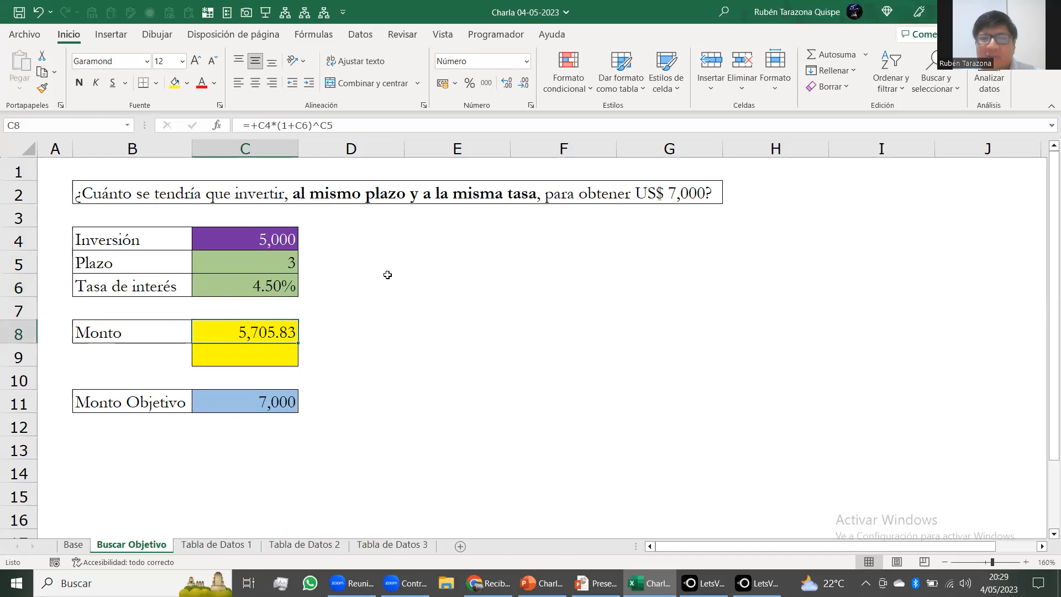
pyautogui.press('Up')
pyautogui.press('Up')
pyautogui.press('Up')
pyautogui.hotkey('shift', 'Down')
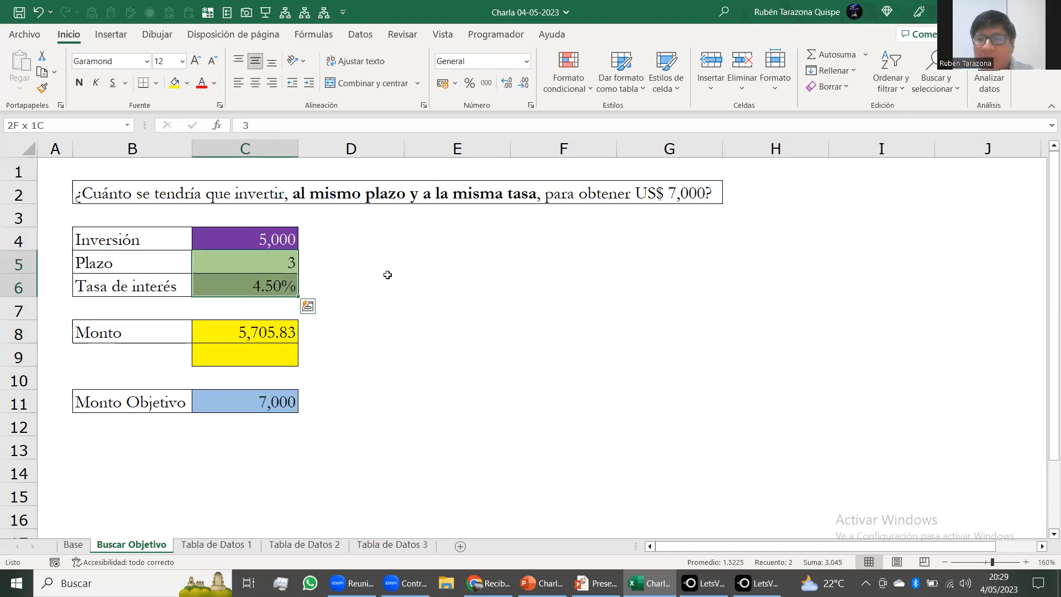
# Step: Try an investment of 5500 in C4 and check the resulting Monto in C8
pyautogui.press('Up')
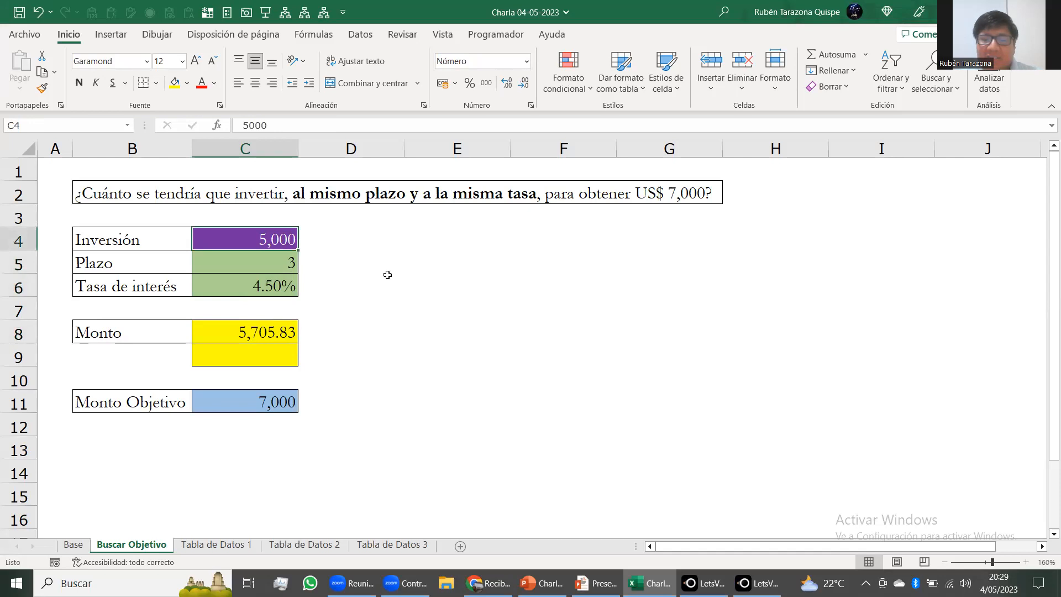
pyautogui.write('5500')
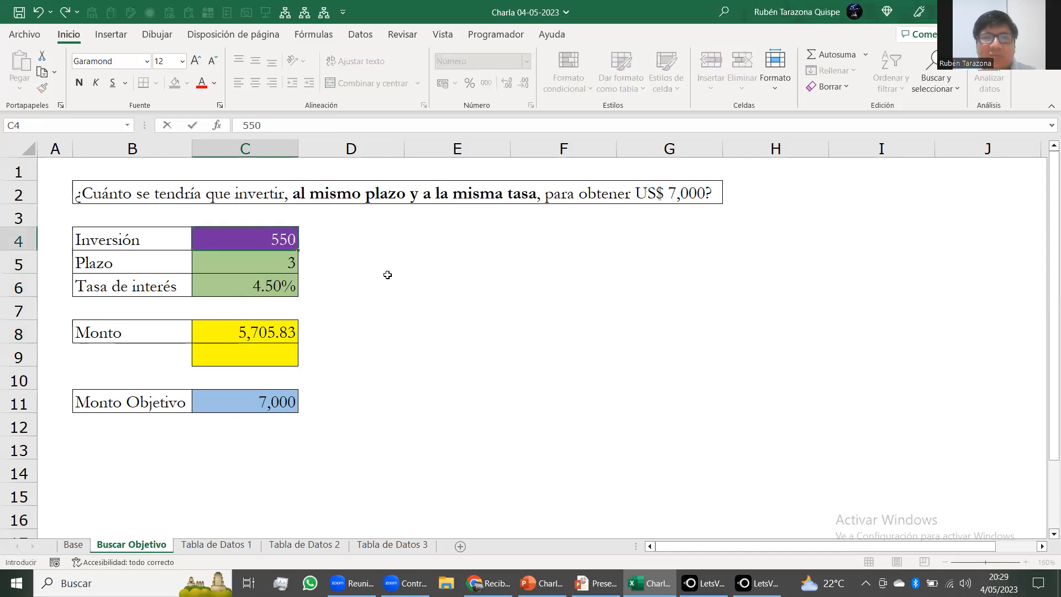
pyautogui.hotkey('ctrl', 'Return')
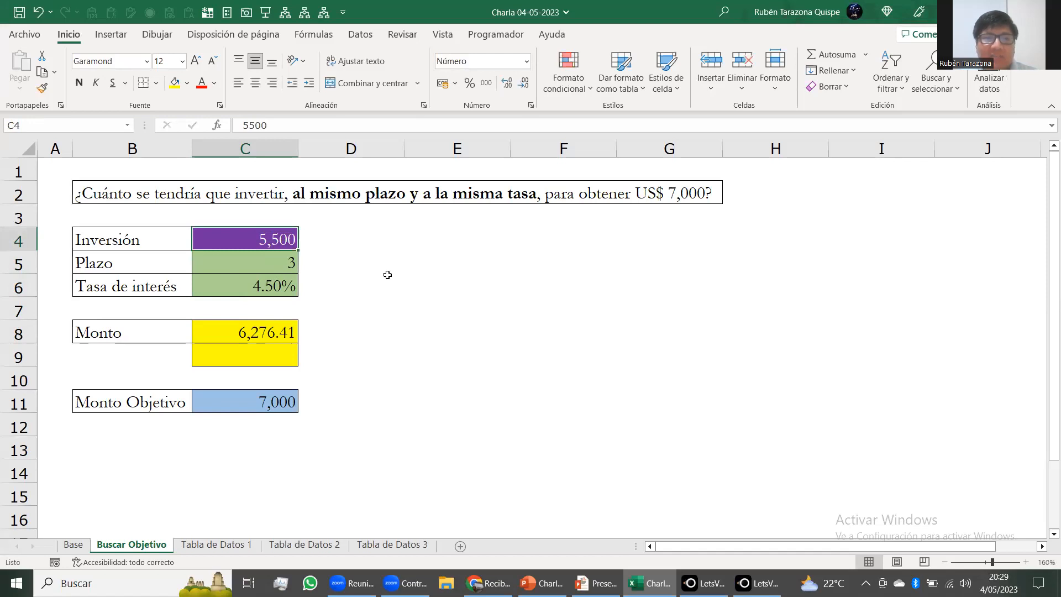
pyautogui.press('Down')
pyautogui.press('Down')
pyautogui.press('Down')
pyautogui.press('Down')
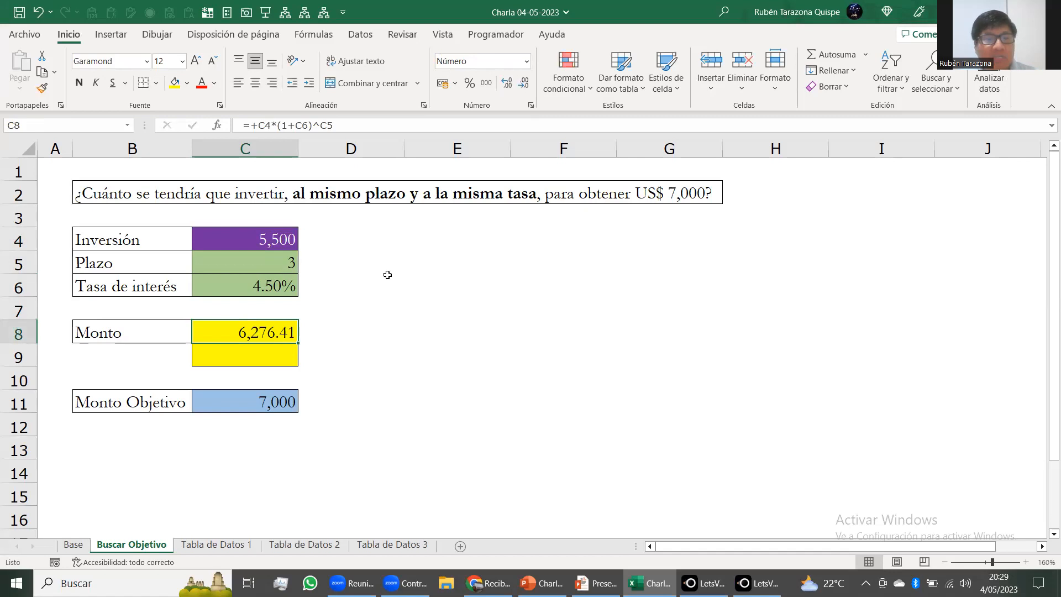
# Step: Try an investment of 5700 in C4 to compare the Monto with the target
pyautogui.press('Up')
pyautogui.press('Up')
pyautogui.press('Up')
pyautogui.press('Up')
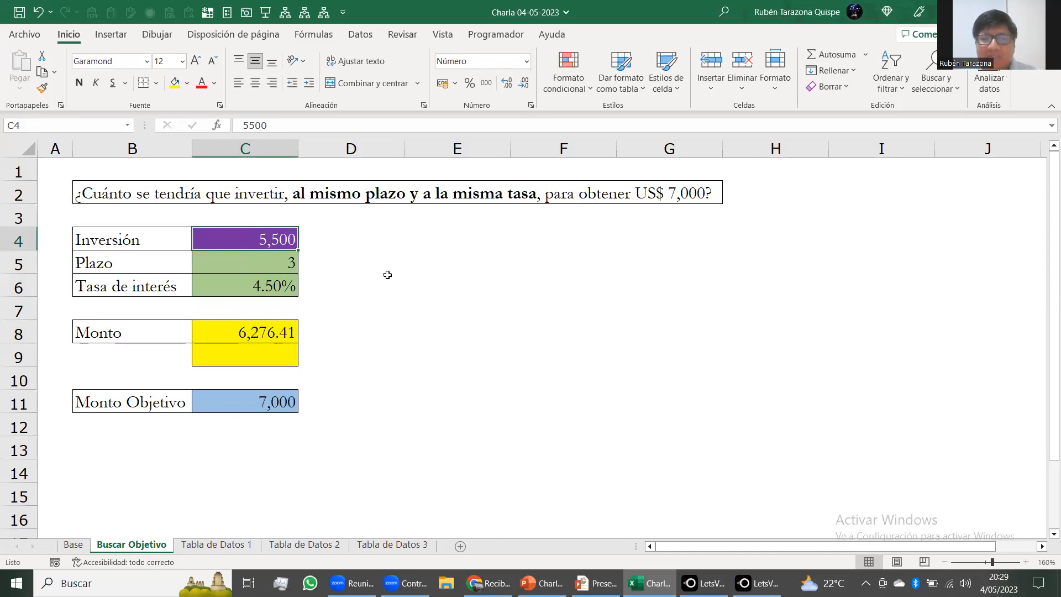
pyautogui.write('5700')
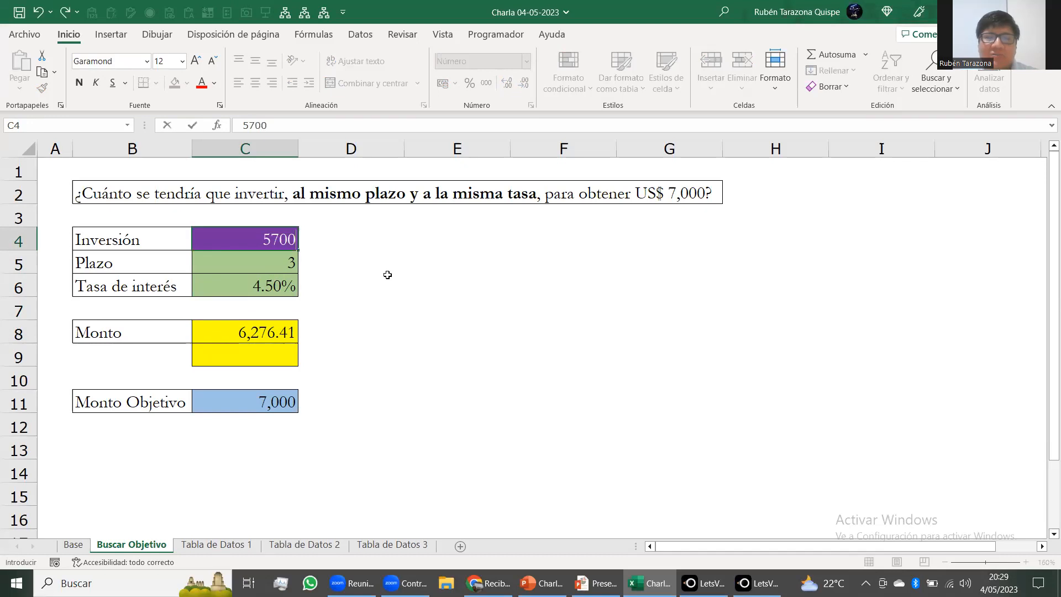
pyautogui.hotkey('ctrl', 'Return')
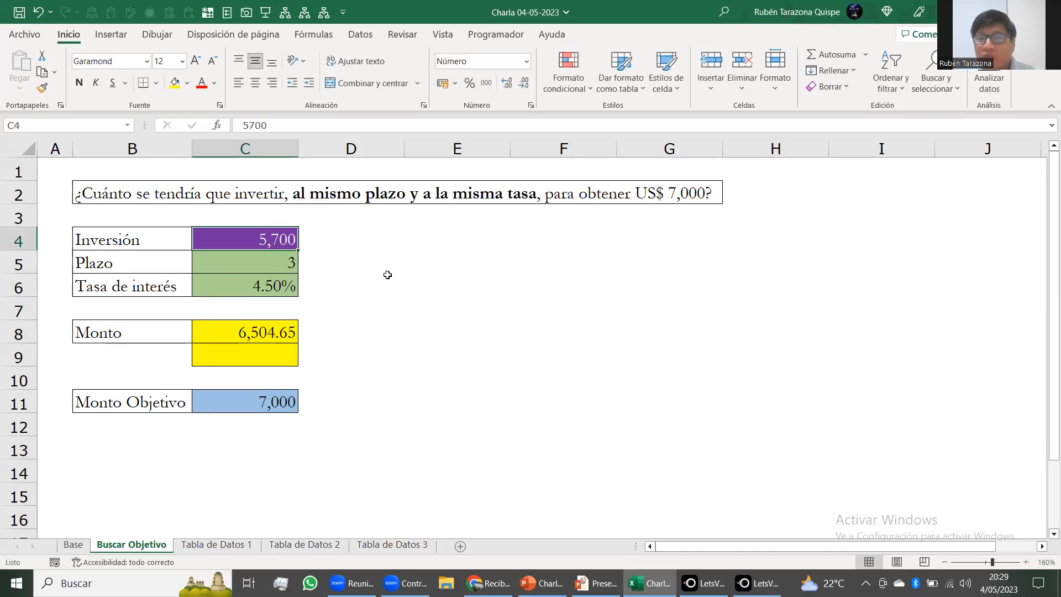
# Step: Set the investment in C4 to 5800 and compare the recalculated Monto in C8 with the target
pyautogui.write('5800')
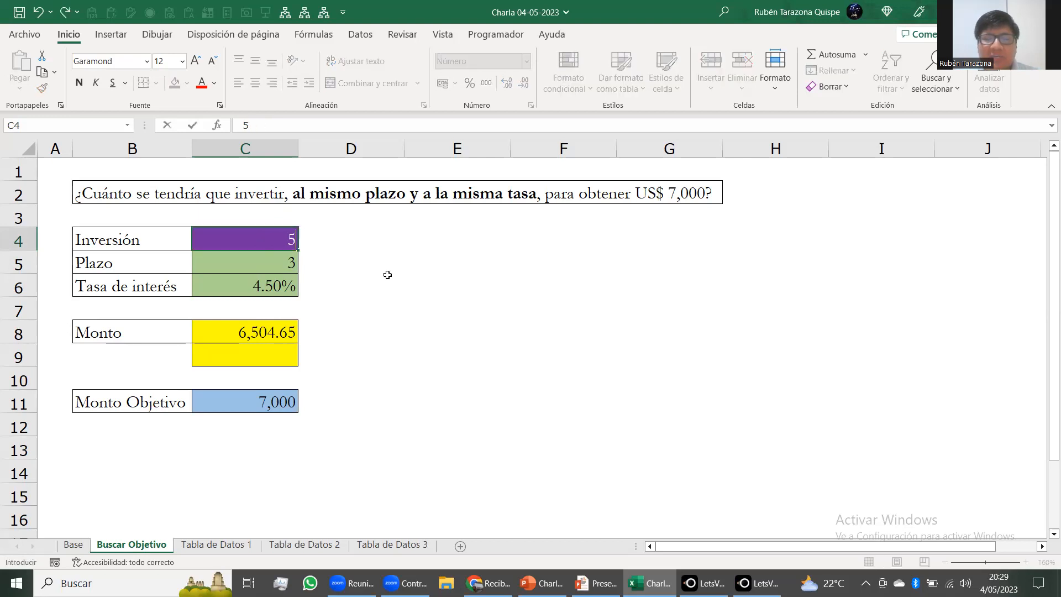
pyautogui.press('Return')
pyautogui.press('Up')
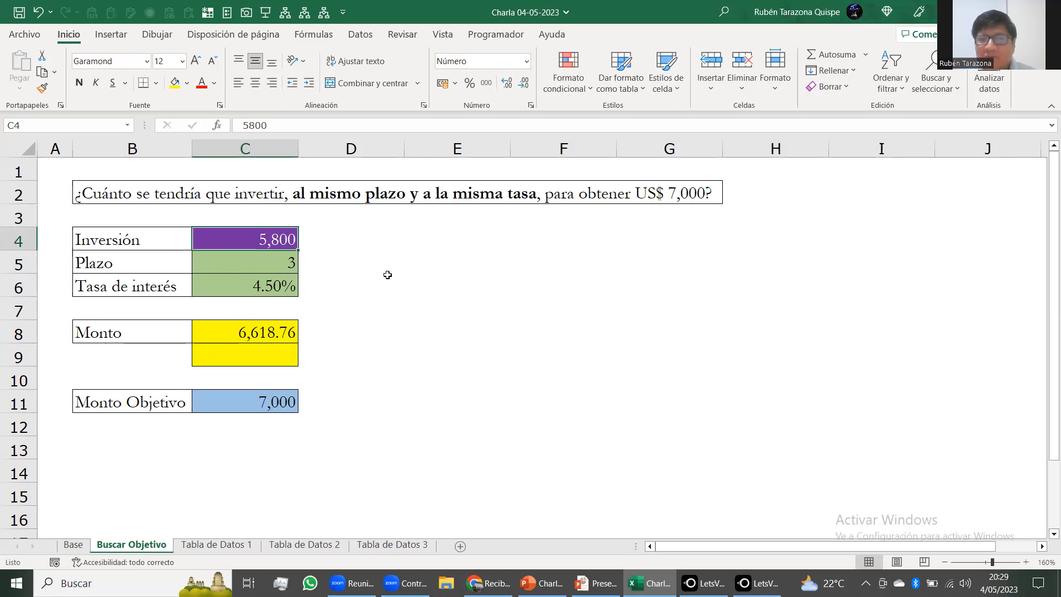
pyautogui.press('Down')
pyautogui.press('Down')
pyautogui.press('Down')
pyautogui.press('Down')
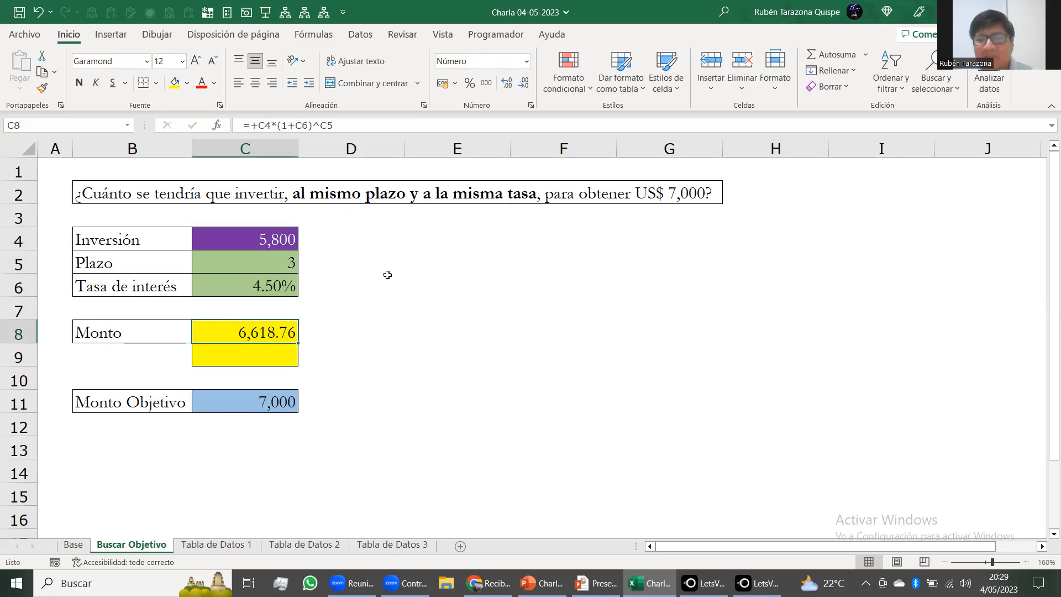
pyautogui.press('Up')
pyautogui.press('Up')
pyautogui.press('Up')
pyautogui.press('Up')
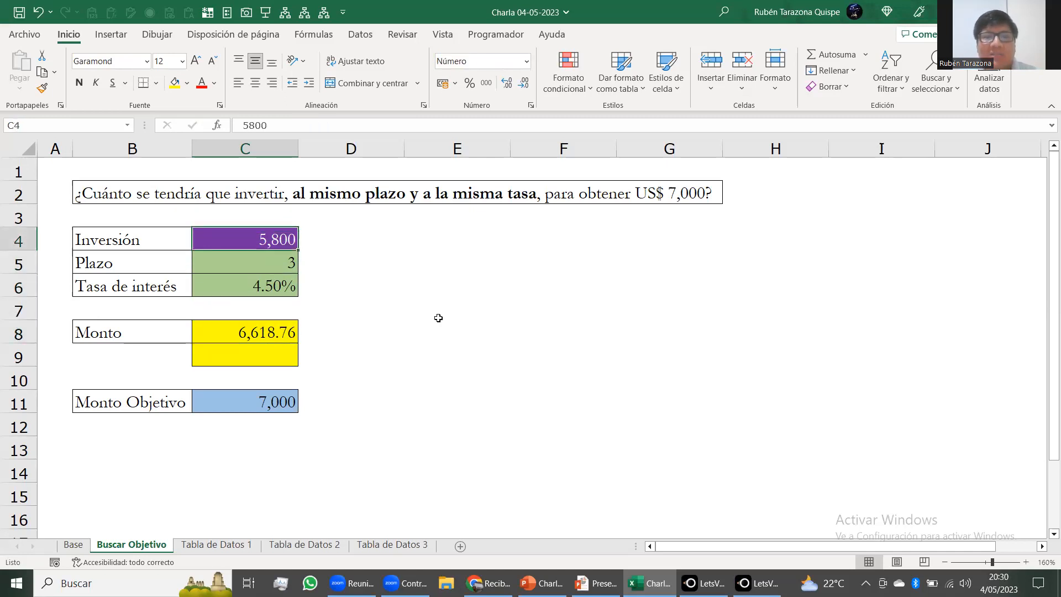
# Step: Start Goal Seek (Buscar objetivo) and set the cell to define to C8, the Monto
pyautogui.click(356, 44)
pyautogui.click(821, 93)
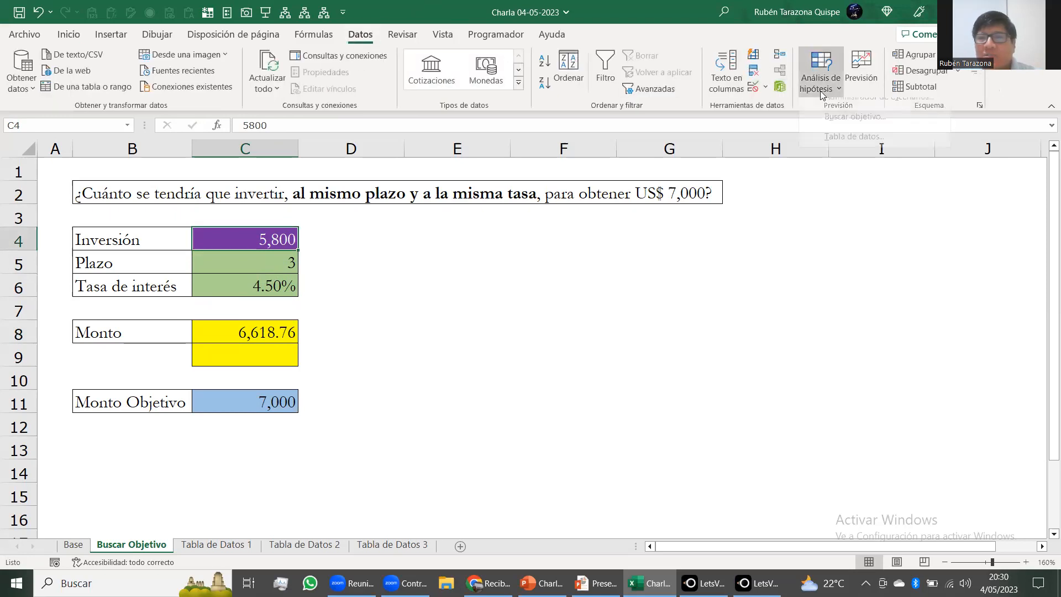
pyautogui.click(863, 128)
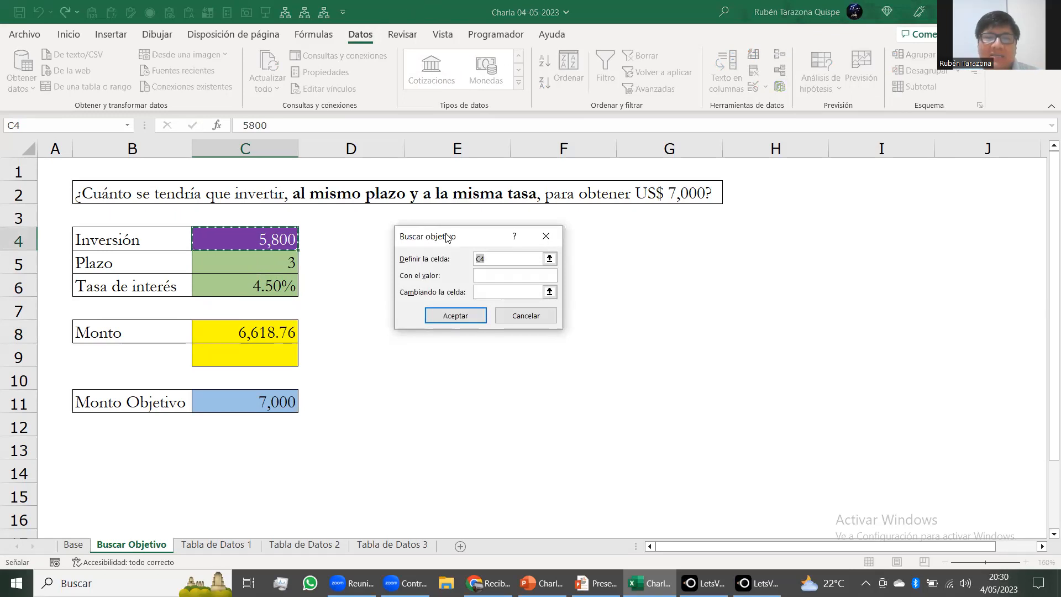
pyautogui.moveTo(447, 238); pyautogui.dragTo(499, 260)
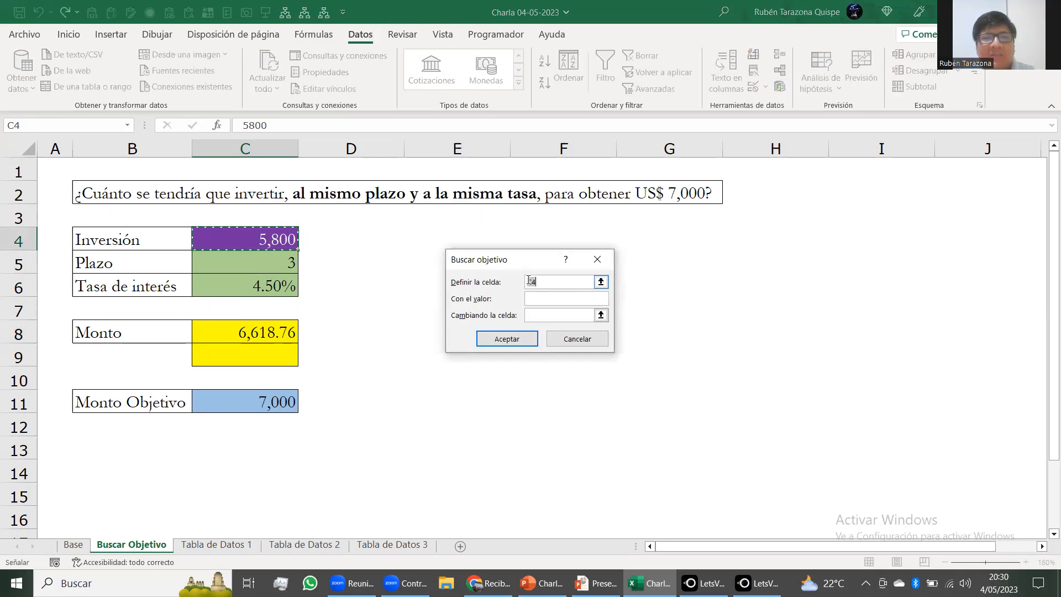
pyautogui.moveTo(549, 280); pyautogui.dragTo(518, 287)
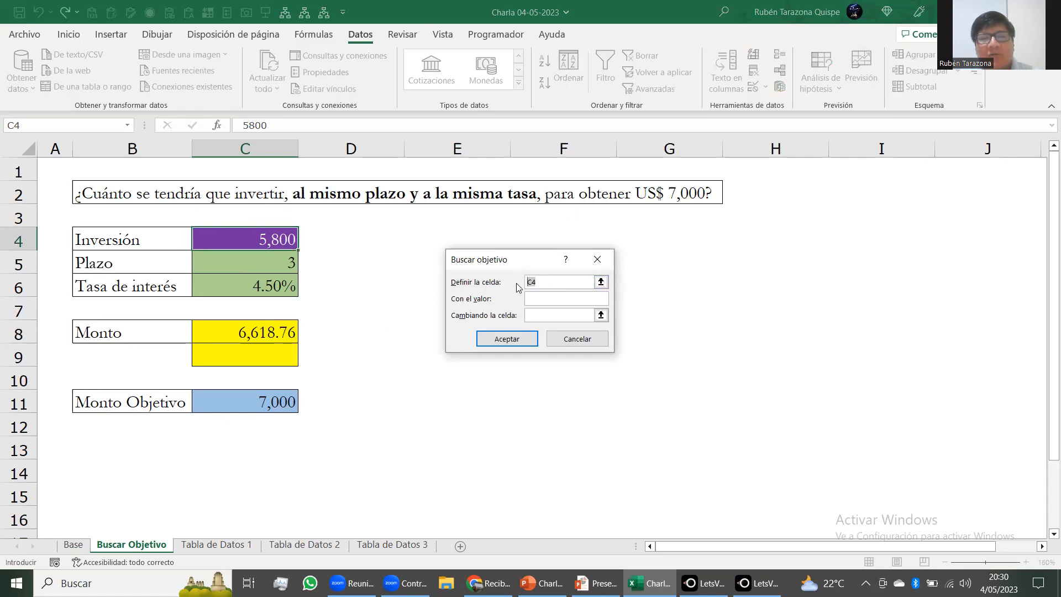
pyautogui.press('BackSpace')
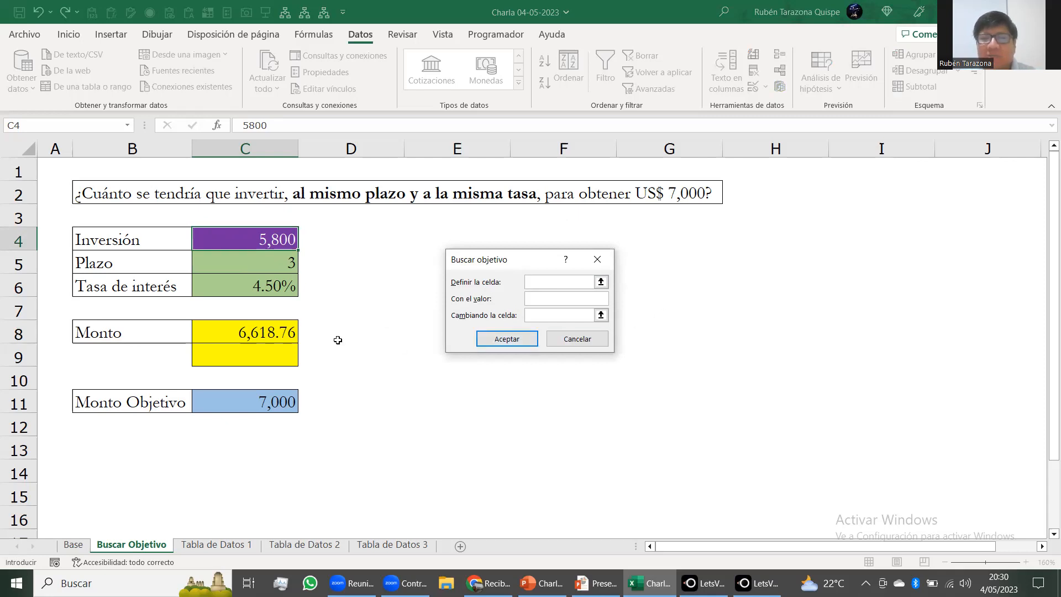
pyautogui.click(284, 339)
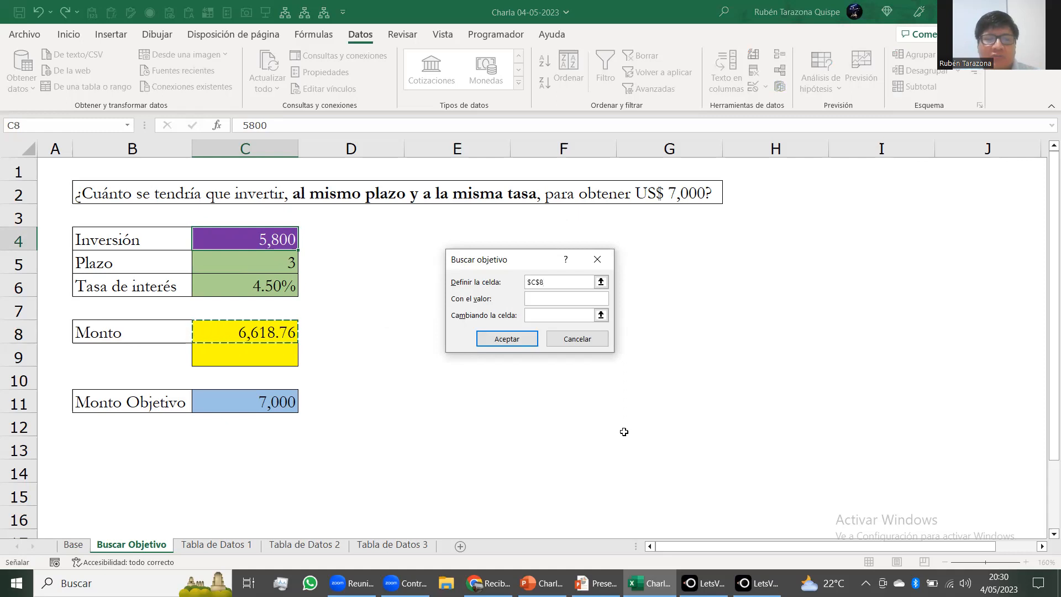
# Step: Set the Goal Seek target value to 7000 and the changing cell to C4, and review the entries
pyautogui.press('Tab')
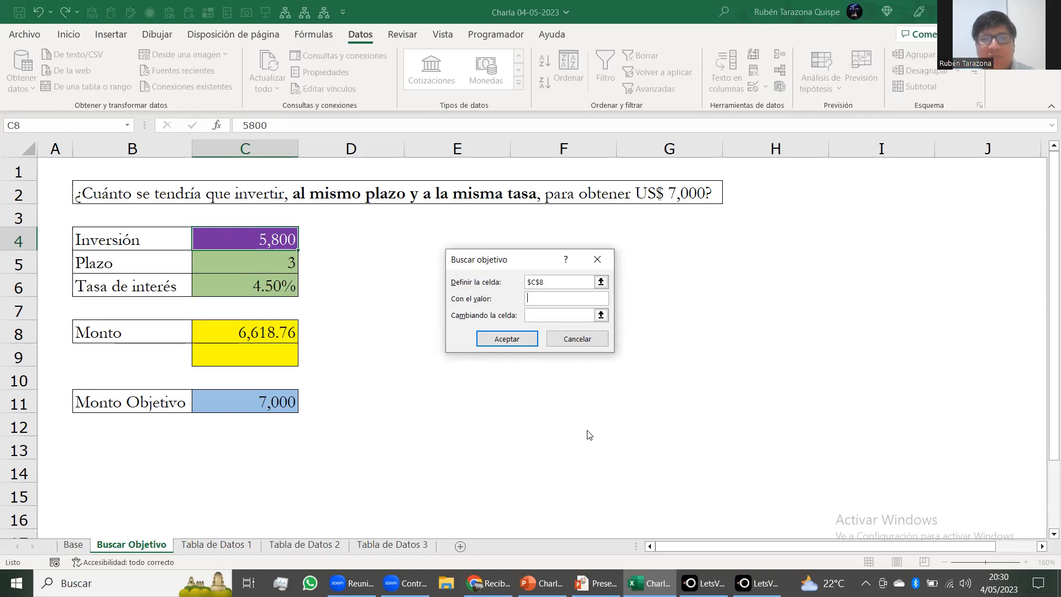
pyautogui.write('7000')
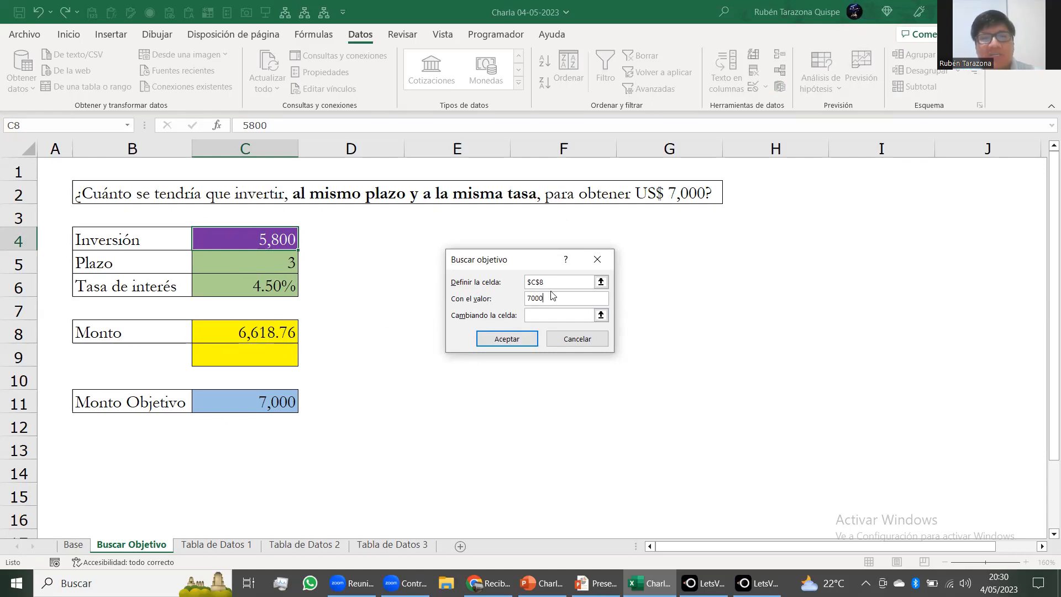
pyautogui.click(536, 319)
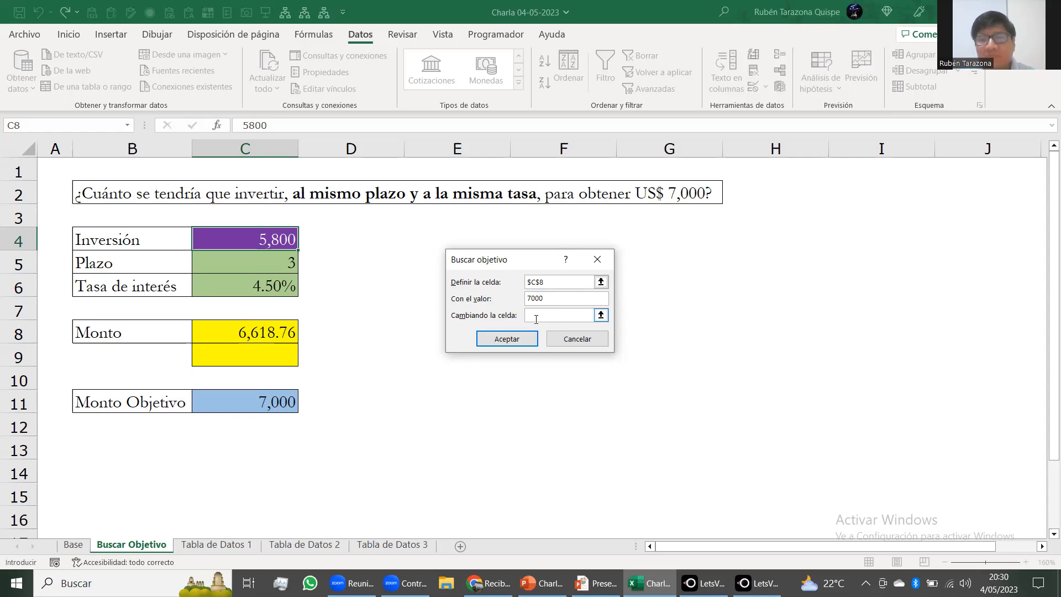
pyautogui.click(283, 236)
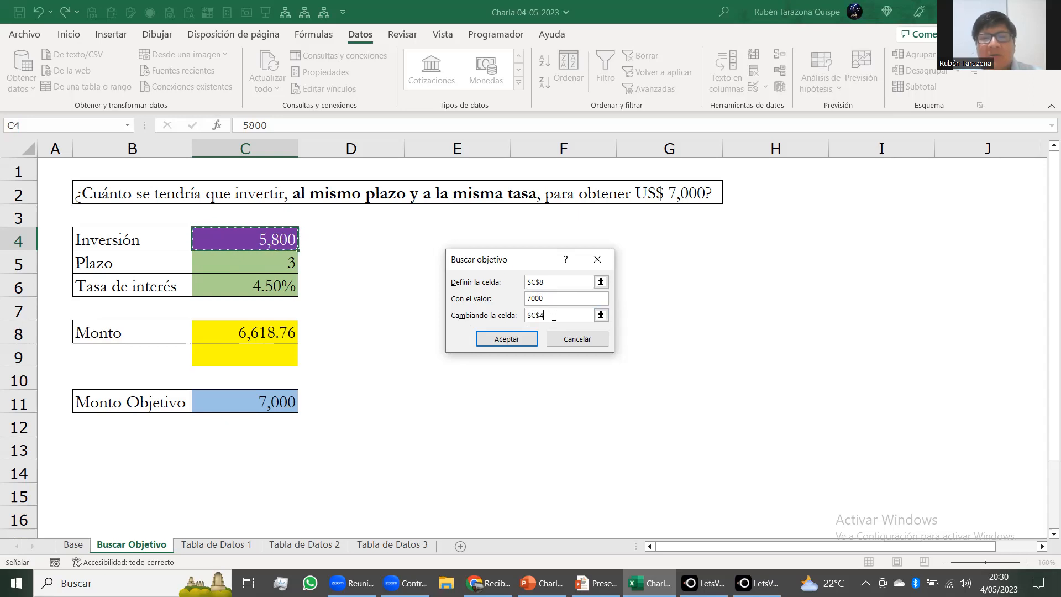
pyautogui.moveTo(555, 282); pyautogui.dragTo(513, 286)
pyautogui.click(534, 300)
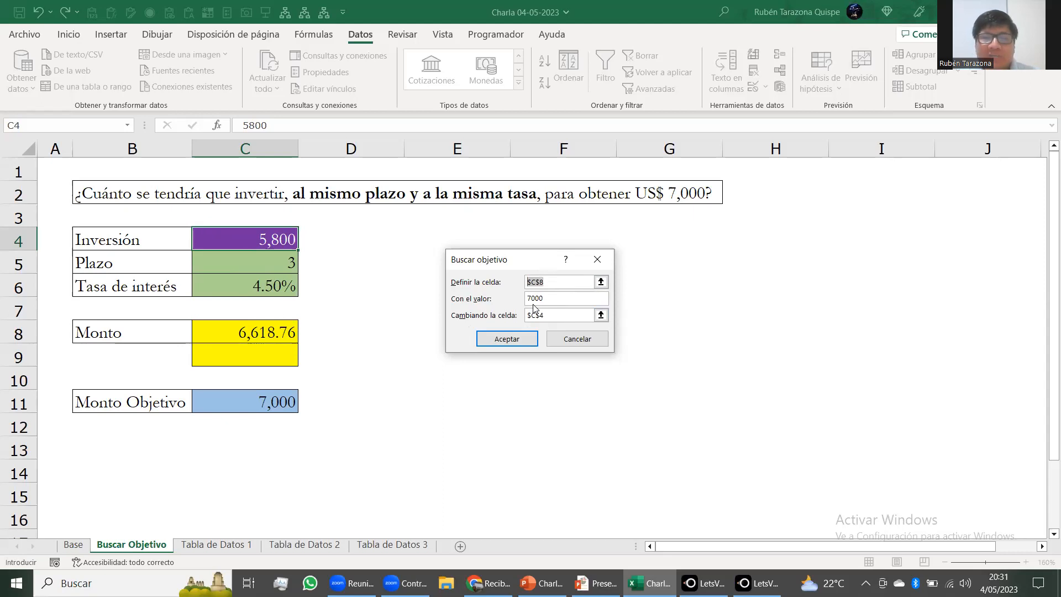
# Step: Run the Goal Seek, accept its solution, and format the investment in C4 with a thousands separator and two decimals
pyautogui.moveTo(547, 298); pyautogui.dragTo(525, 302)
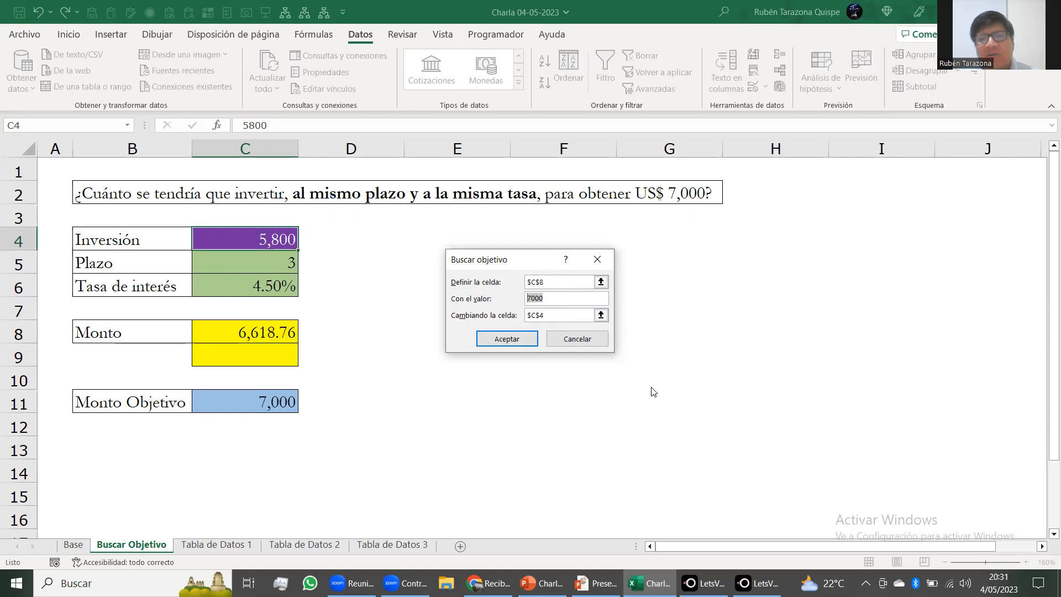
pyautogui.click(505, 339)
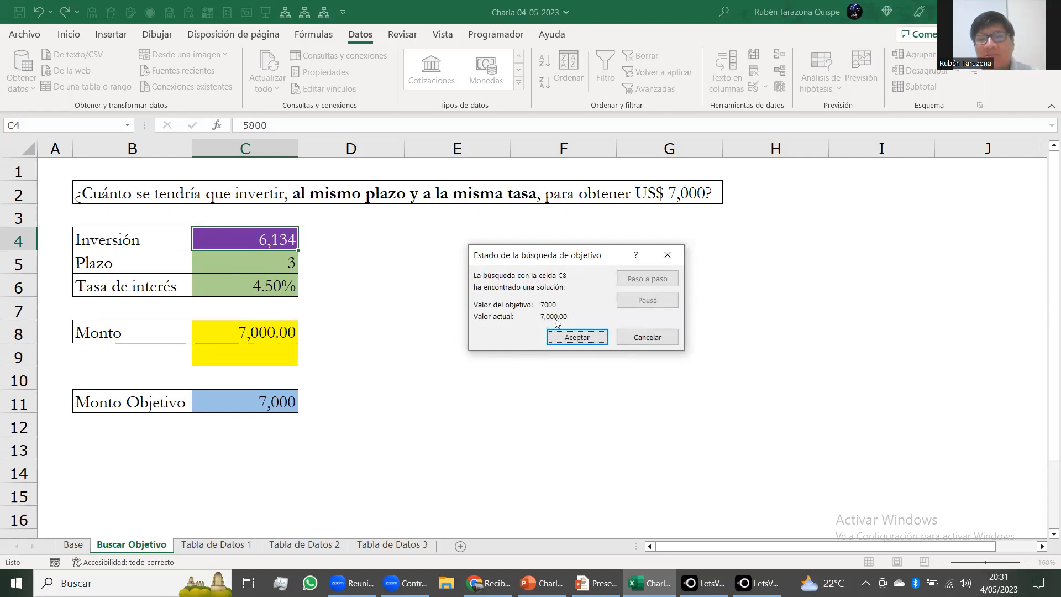
pyautogui.click(578, 339)
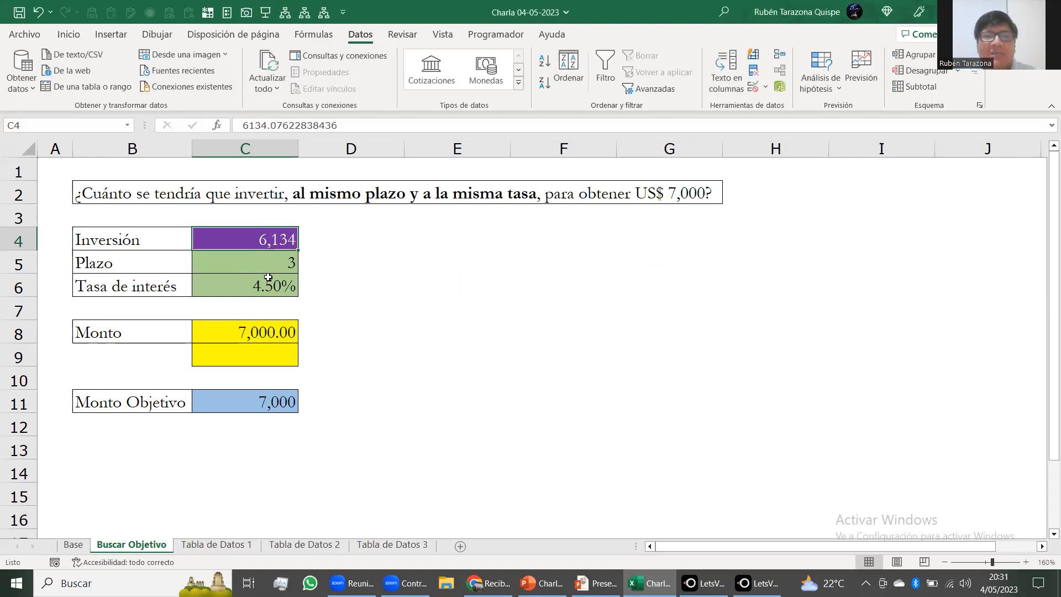
pyautogui.hotkey('ctrl', 'shift', '1')
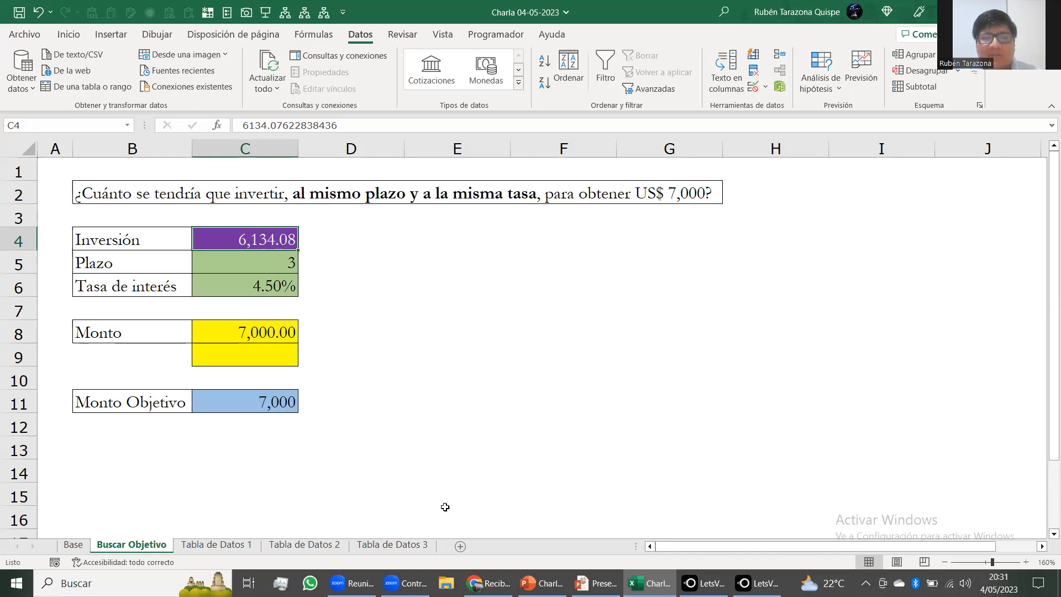
pyautogui.hotkey('alt', 'Tab')
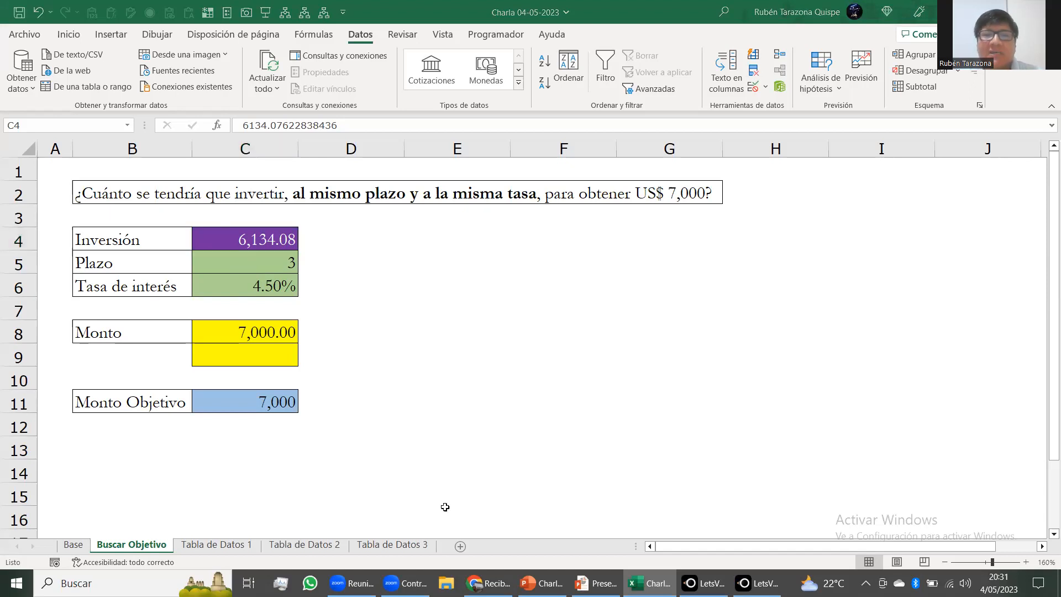
pyautogui.click(362, 398)
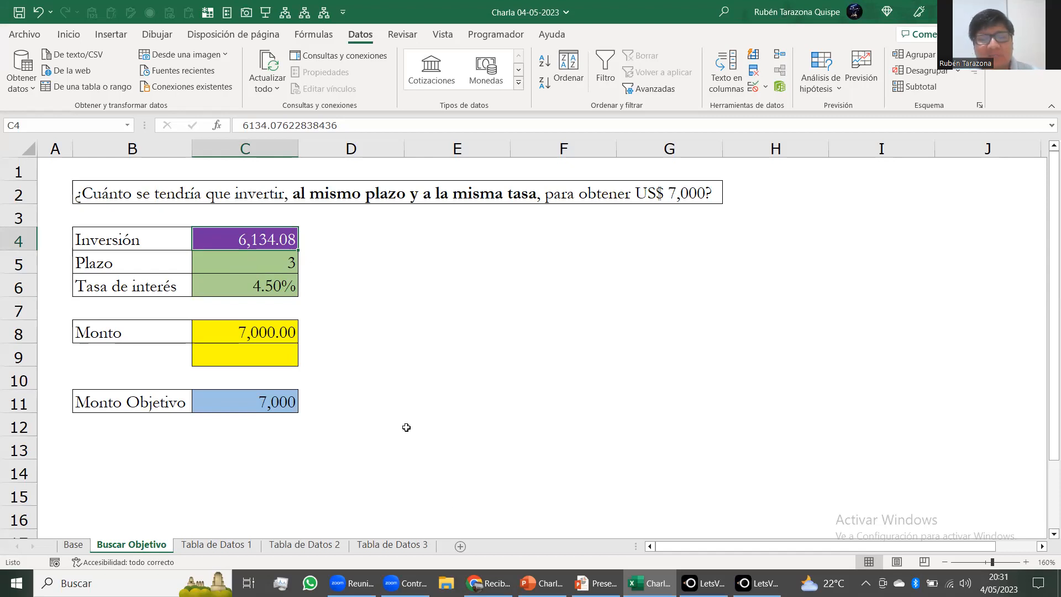
pyautogui.hotkey('alt', 'Tab')
pyautogui.hotkey('alt', 'Tab')
pyautogui.hotkey('alt', 'Tab')
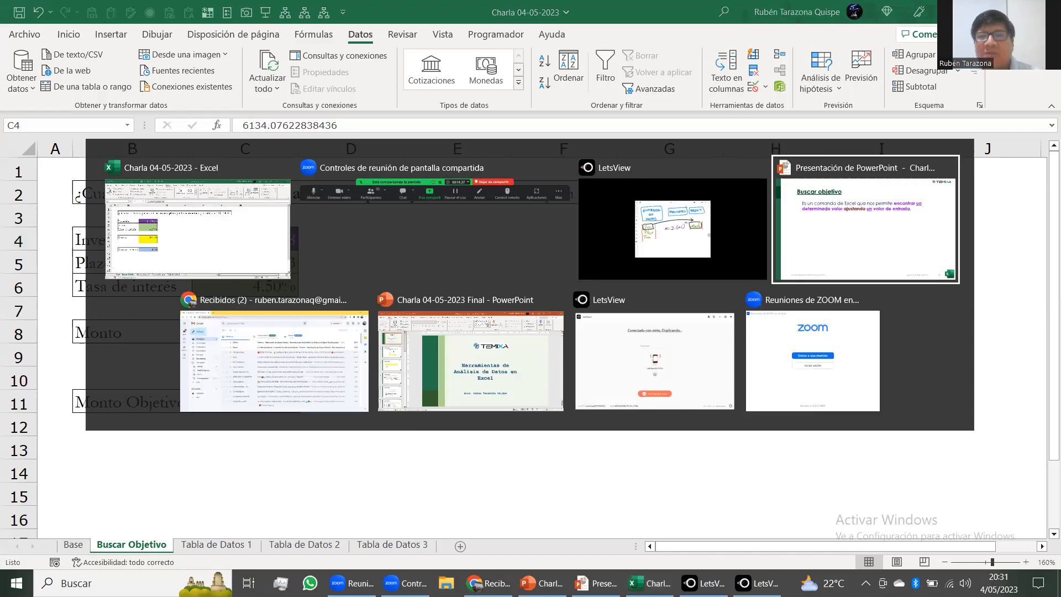
pyautogui.press('Right')
pyautogui.press('Right')
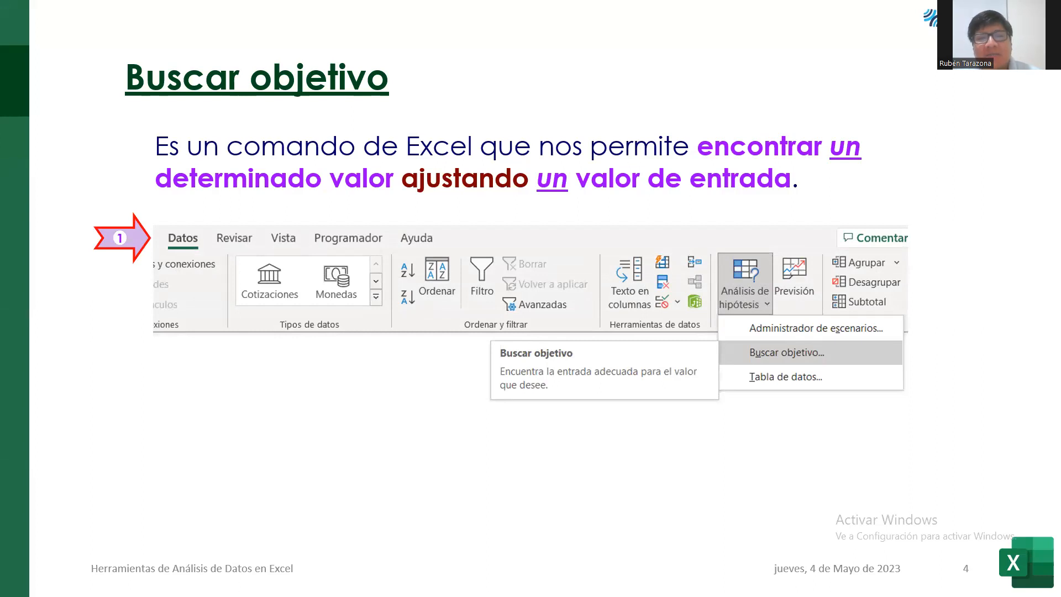
pyautogui.press('Right')
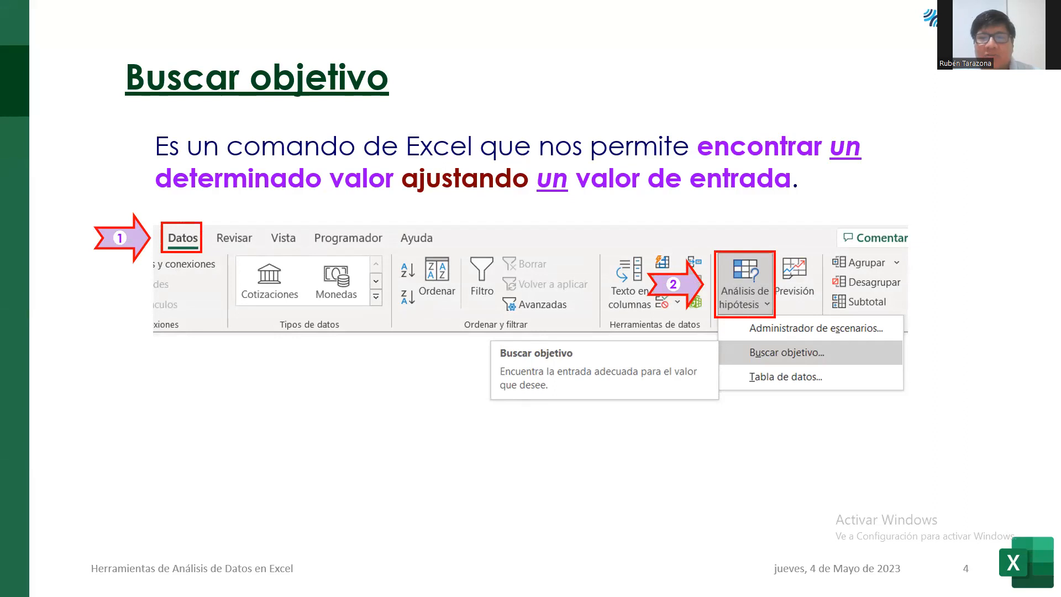
pyautogui.press('Right')
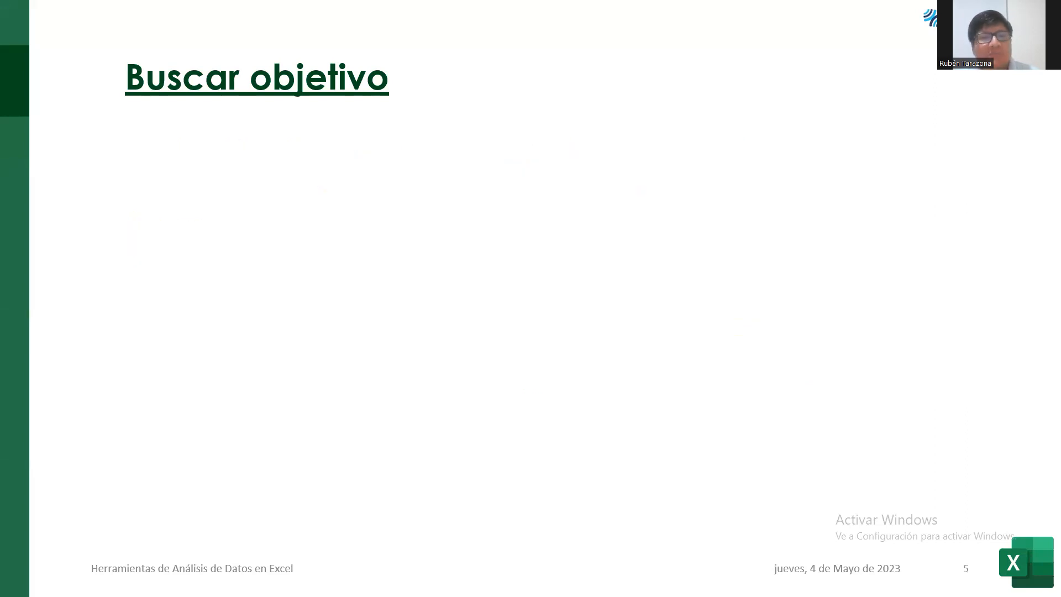
pyautogui.press('Right')
pyautogui.press('Right')
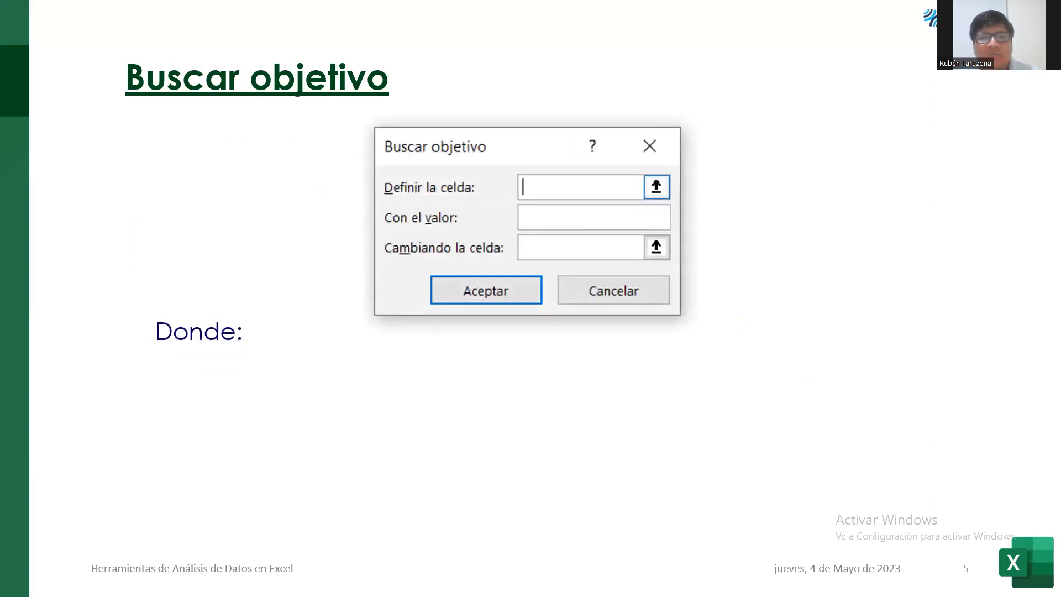
pyautogui.press('Right')
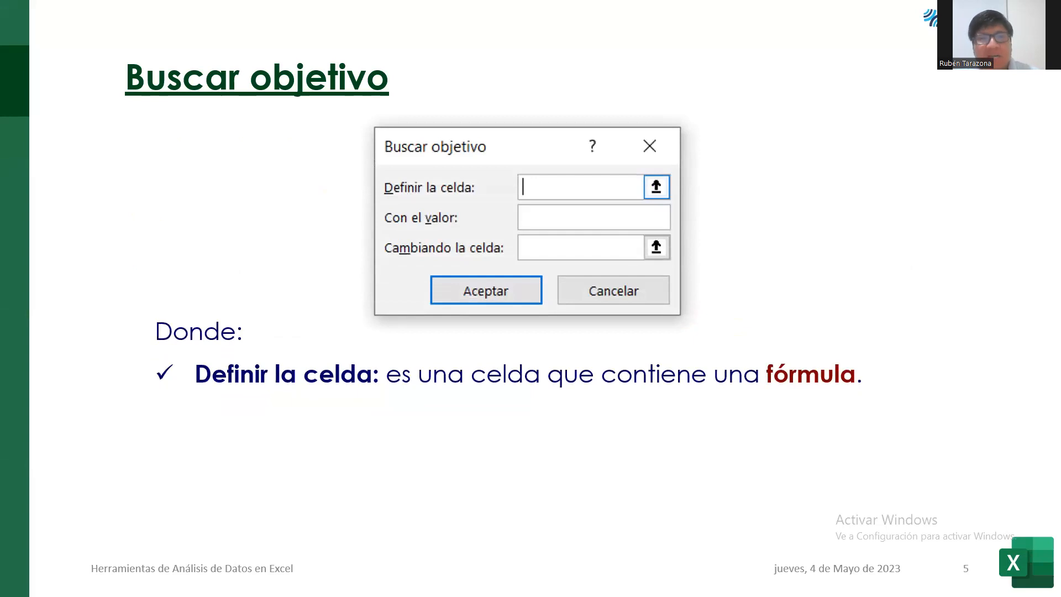
pyautogui.press('Right')
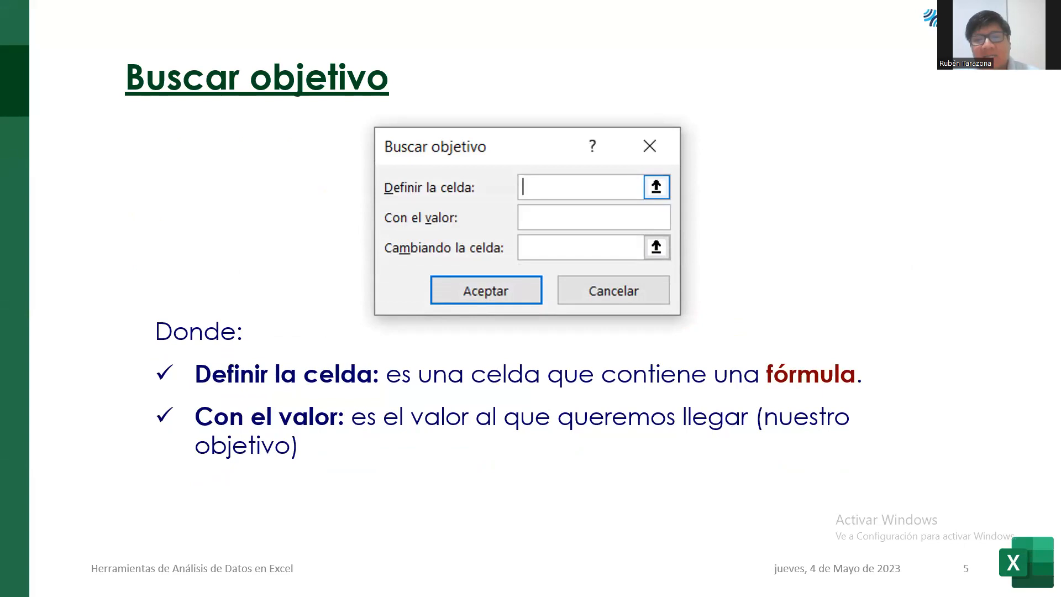
pyautogui.press('Right')
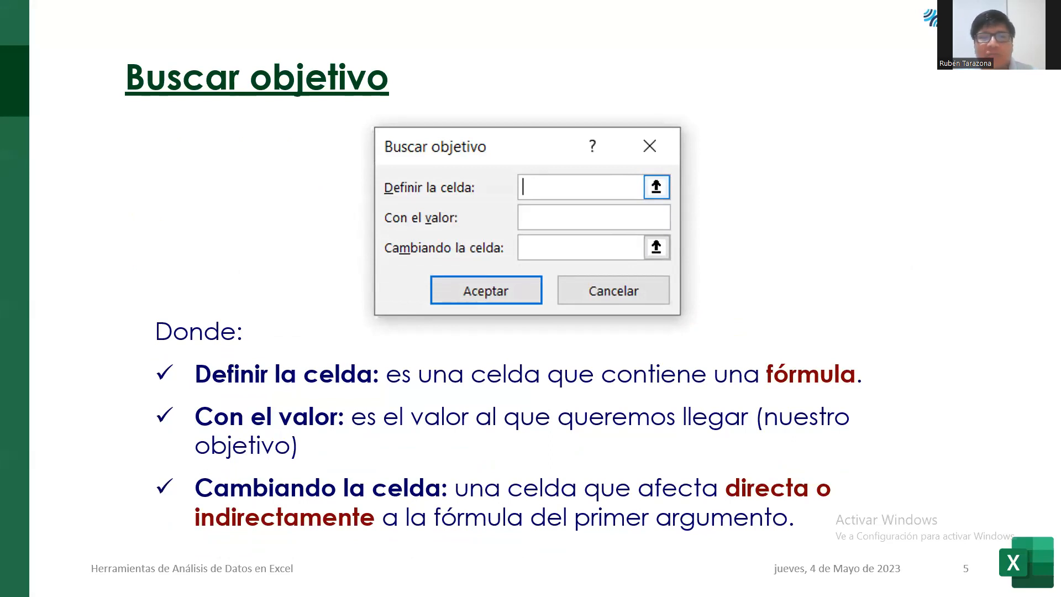
pyautogui.press('Right')
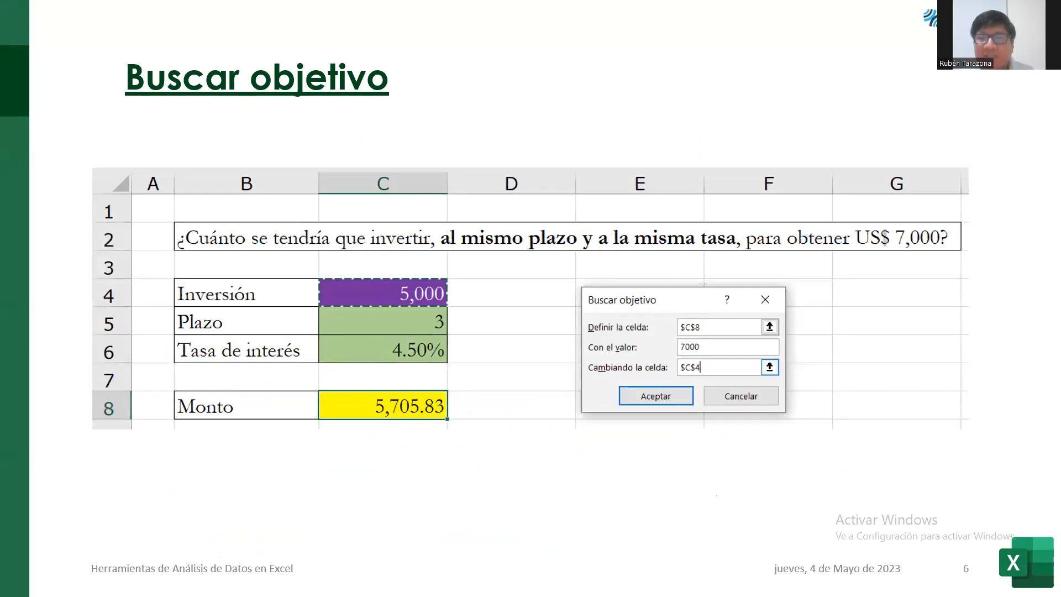
pyautogui.press('Right')
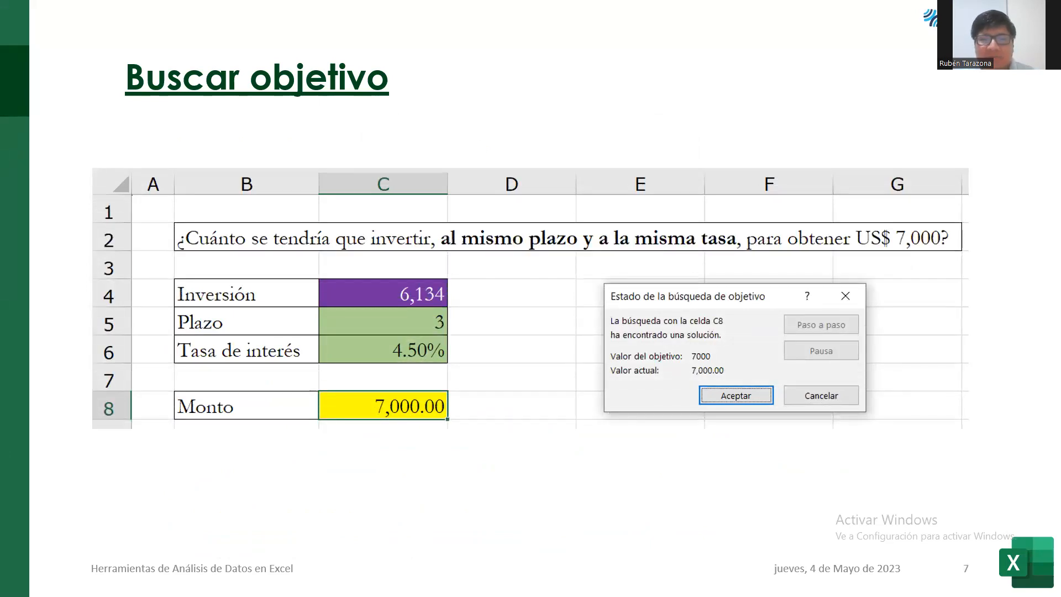
pyautogui.press('Right')
pyautogui.press('Left')
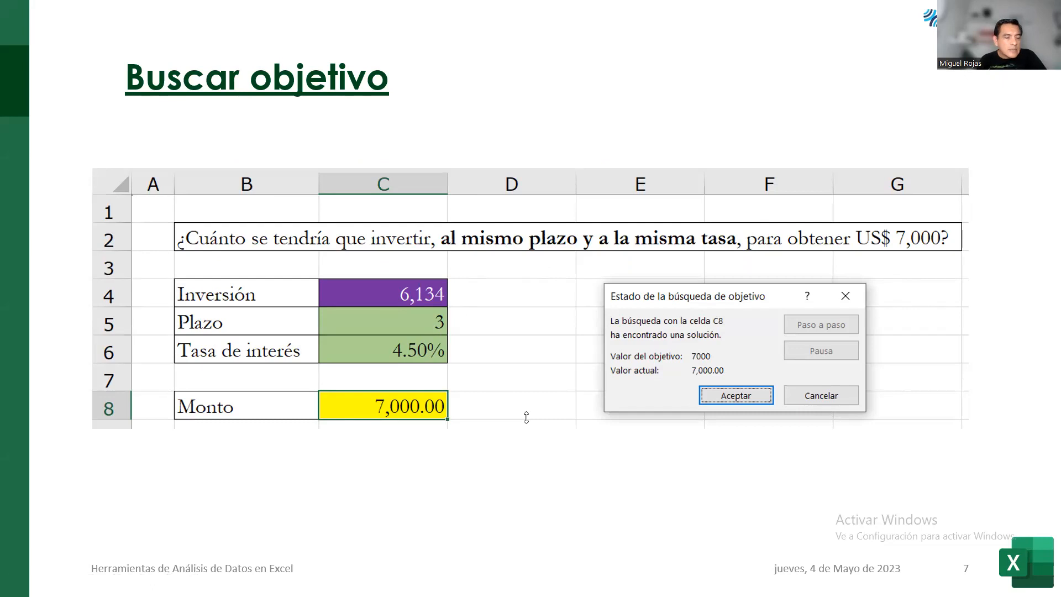
# Step: Return to the Excel workbook and inspect the Monto formula in C8 and the VF formula in C9 of the Base sheet
pyautogui.hotkey('alt', 'Tab')
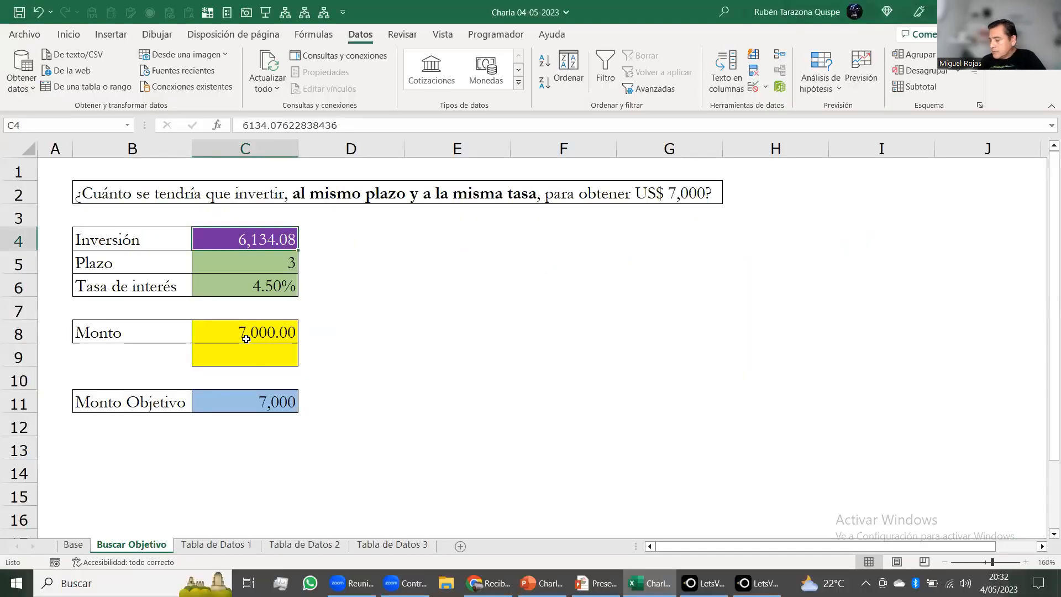
pyautogui.click(246, 339)
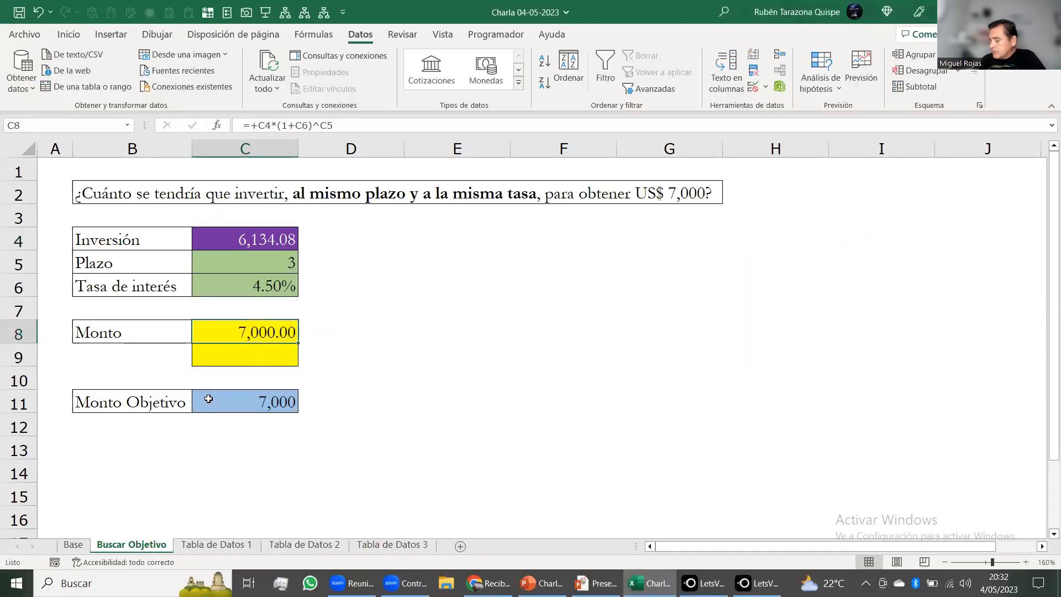
pyautogui.click(73, 546)
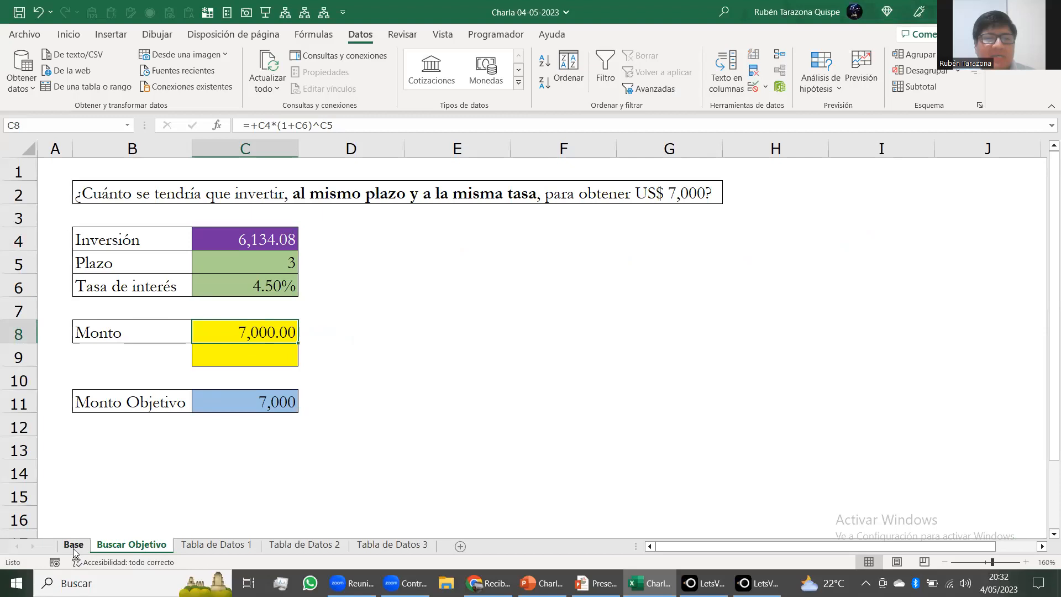
pyautogui.doubleClick(237, 358)
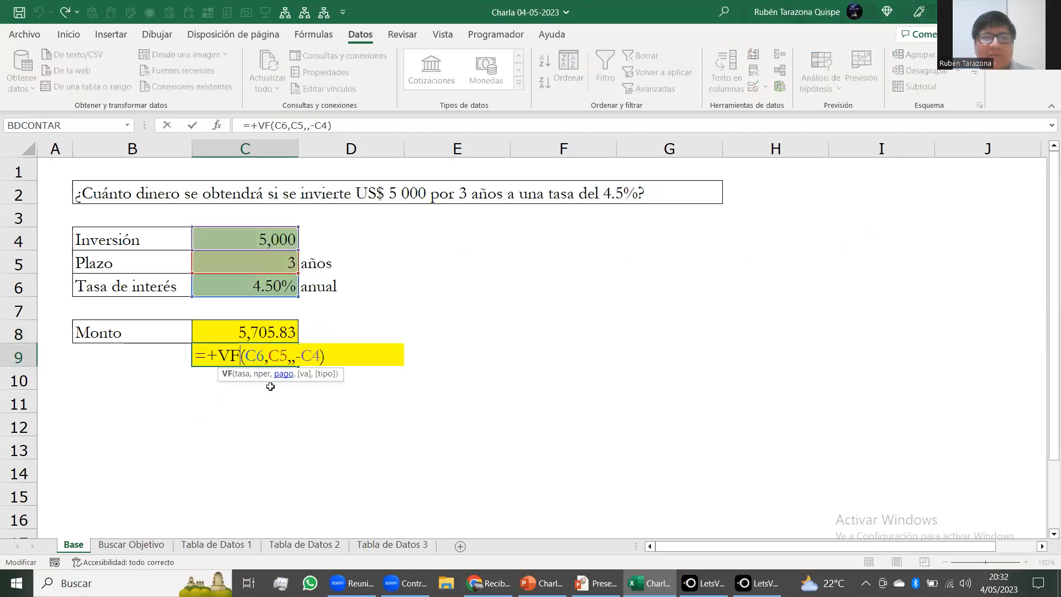
pyautogui.press('Escape')
pyautogui.hotkey('alt', 'Tab')
pyautogui.hotkey('alt', 'Tab')
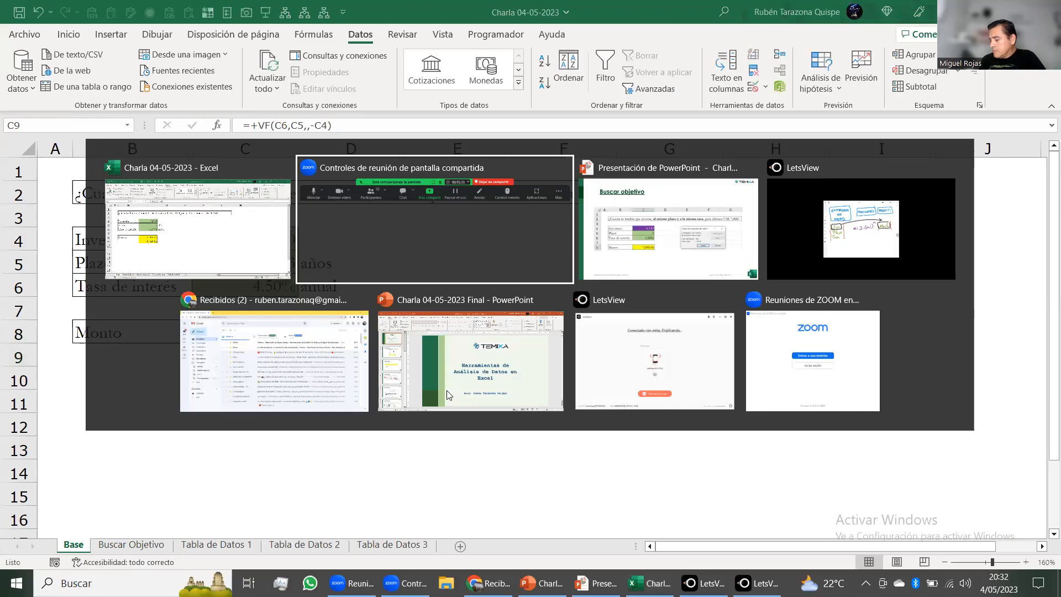
pyautogui.scroll(8, 547, 318)
pyautogui.scroll(5, 547, 318)
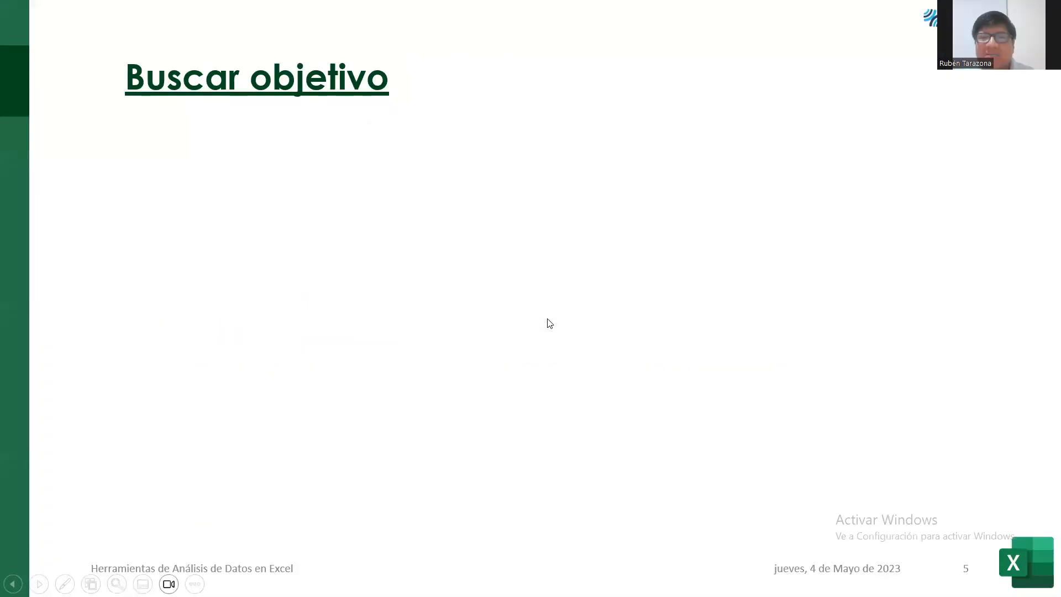
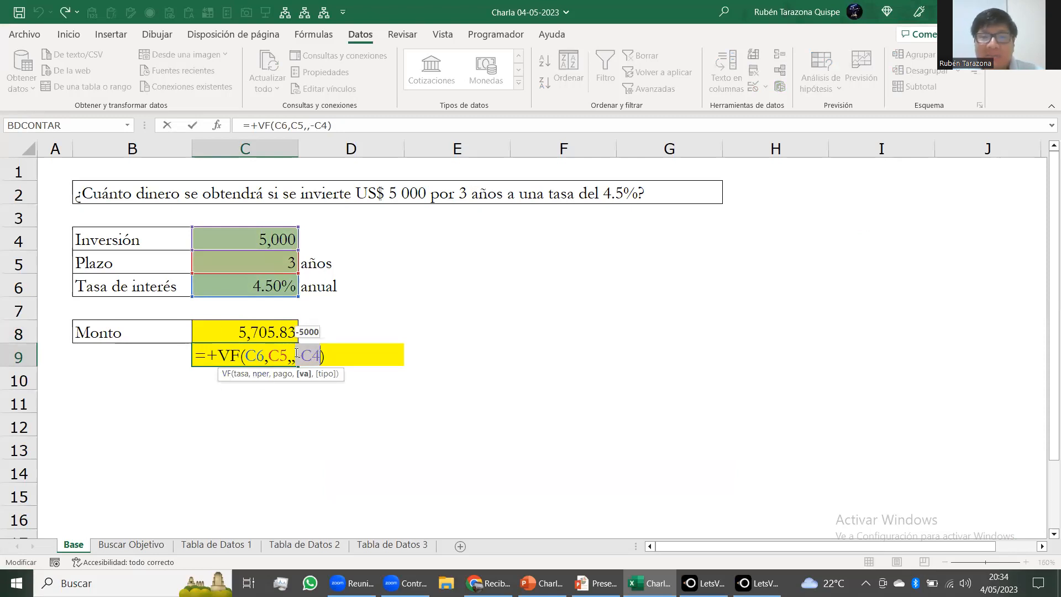
# Step: Try the VF formula in C9 without the minus sign before C4, and undo the change
pyautogui.click(303, 355)
pyautogui.press('BackSpace')
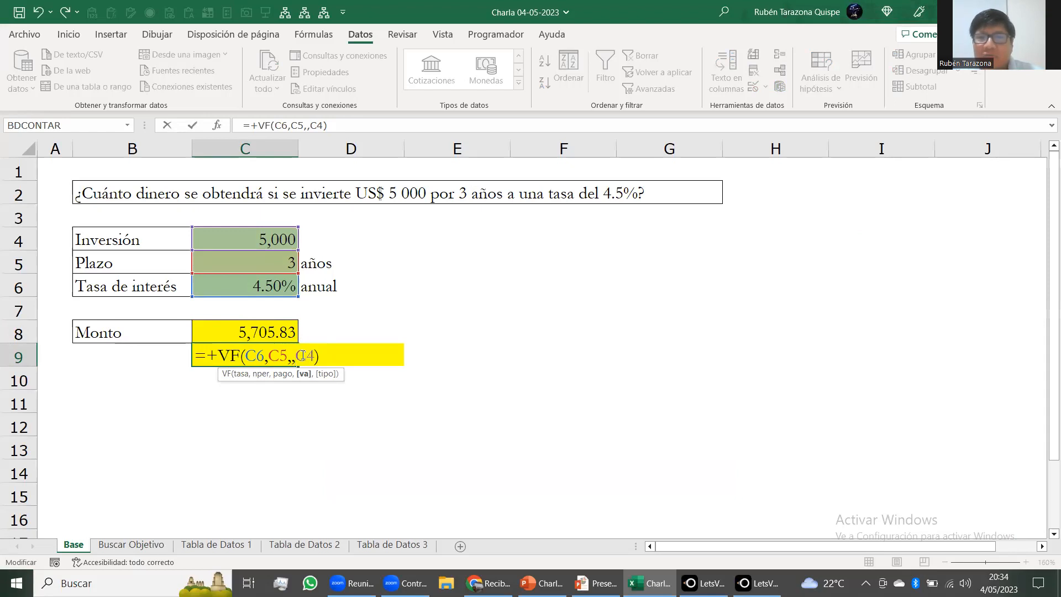
pyautogui.press('Return')
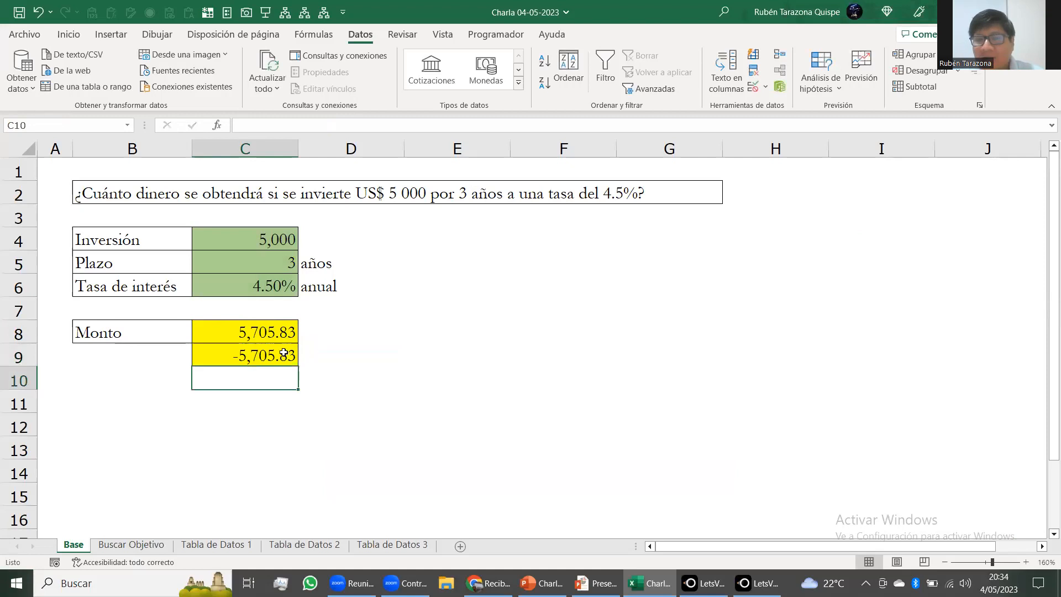
pyautogui.press('Up')
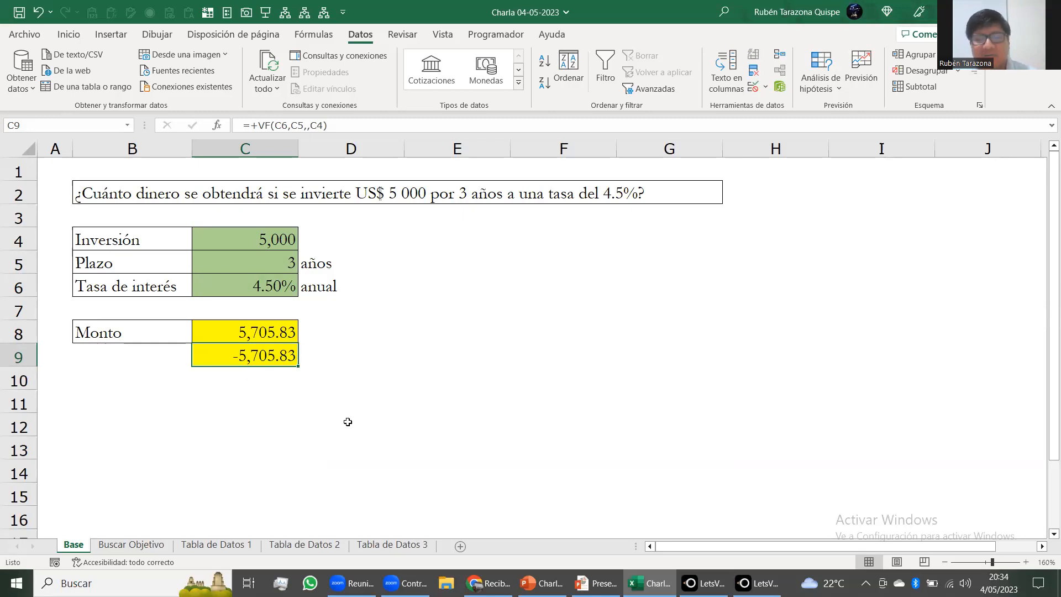
pyautogui.hotkey('ctrl', 'z')
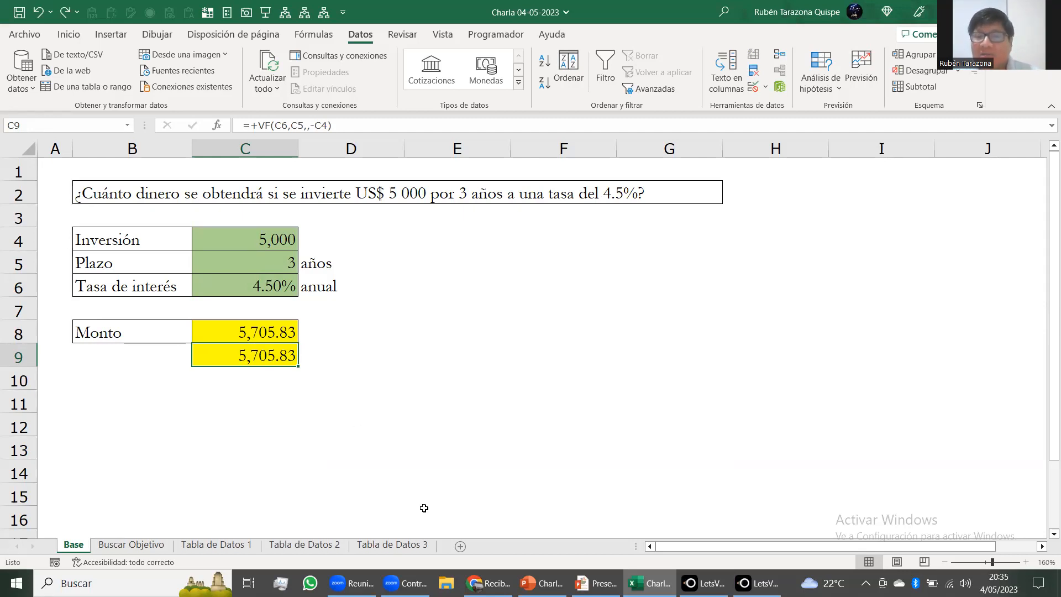
# Step: Examine the tasa, nper, pago and va arguments of the VF formula in C9
pyautogui.hotkey('alt', 'Tab')
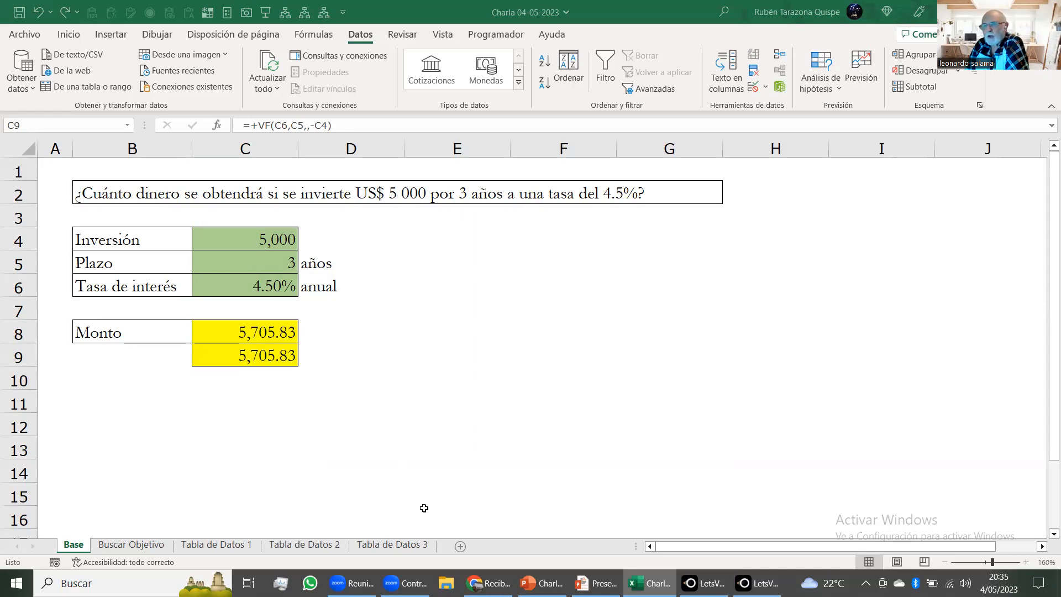
pyautogui.doubleClick(266, 354)
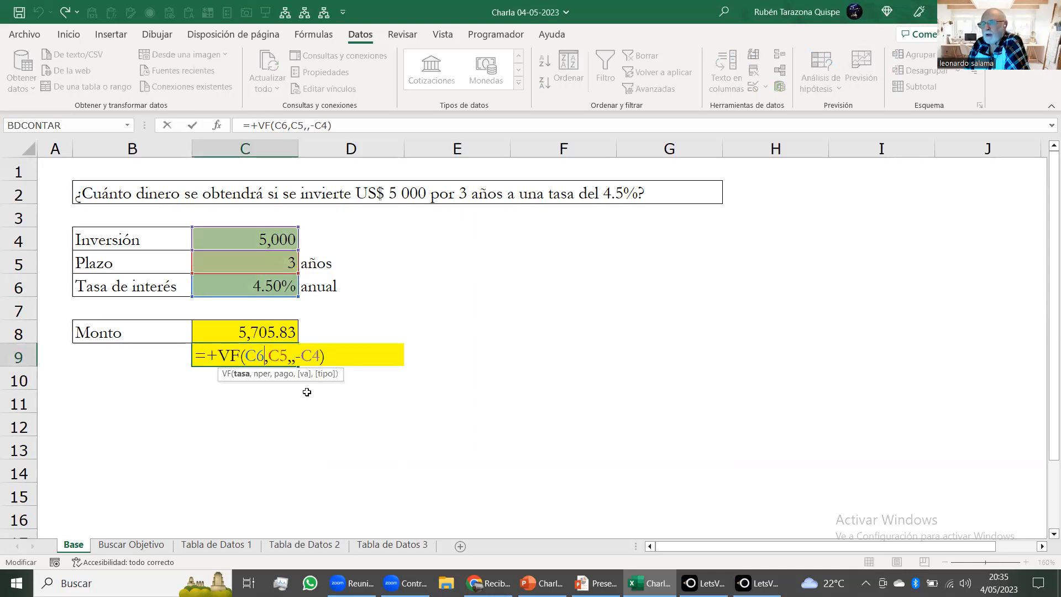
pyautogui.click(319, 356)
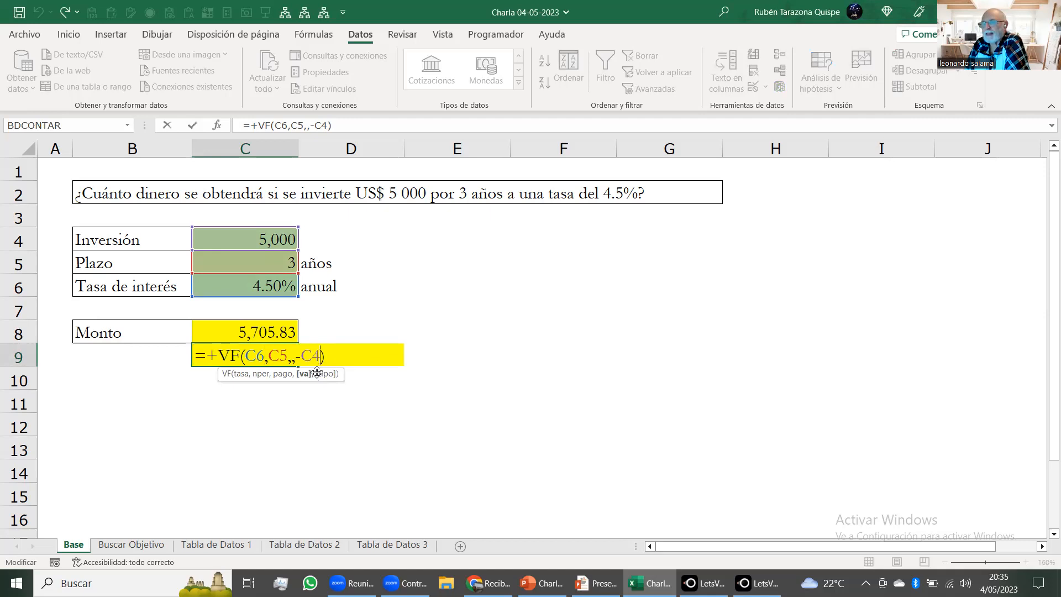
pyautogui.press('Left')
pyautogui.press('Left')
pyautogui.press('Left')
pyautogui.press('Left')
pyautogui.press('Left')
pyautogui.press('Left')
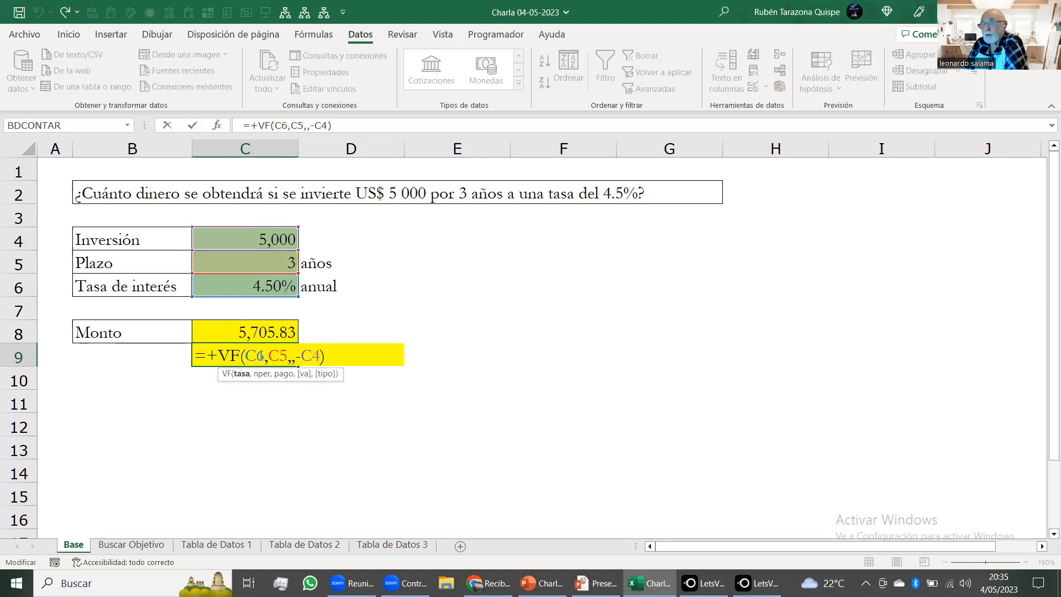
pyautogui.moveTo(265, 356); pyautogui.dragTo(252, 355)
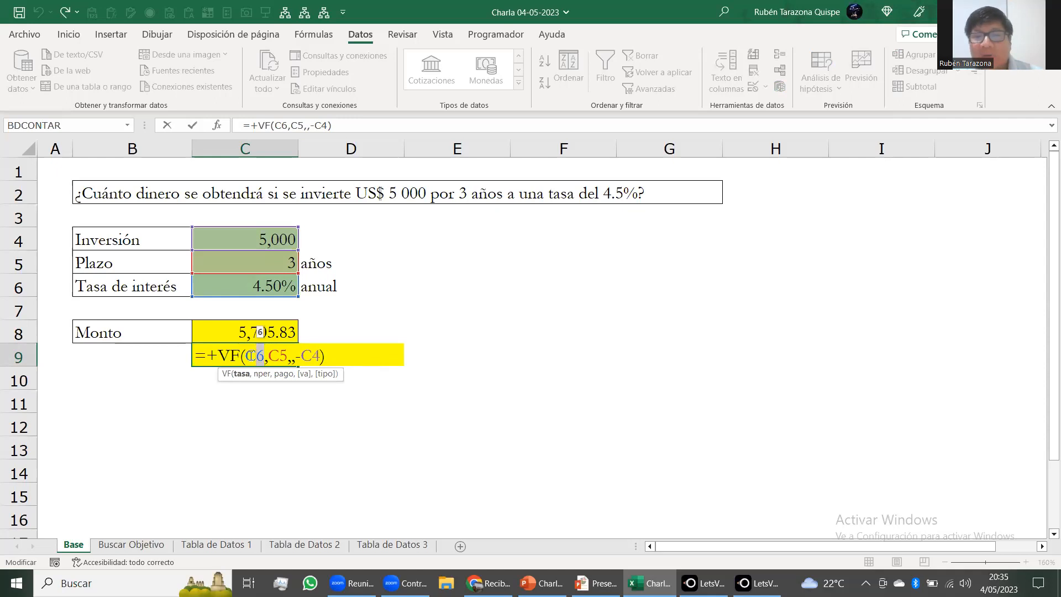
pyautogui.click(246, 375)
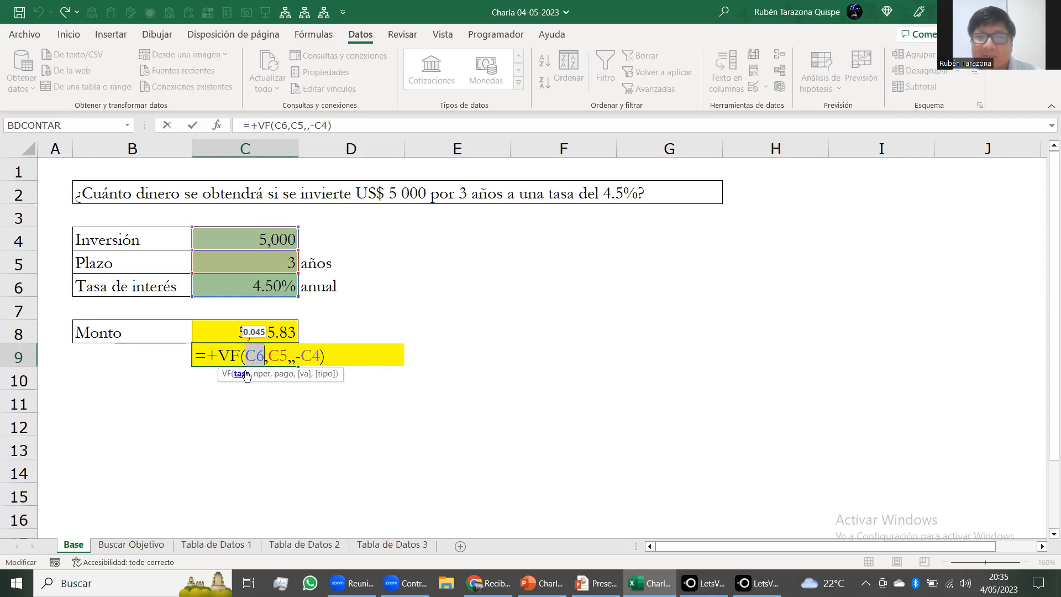
pyautogui.click(260, 374)
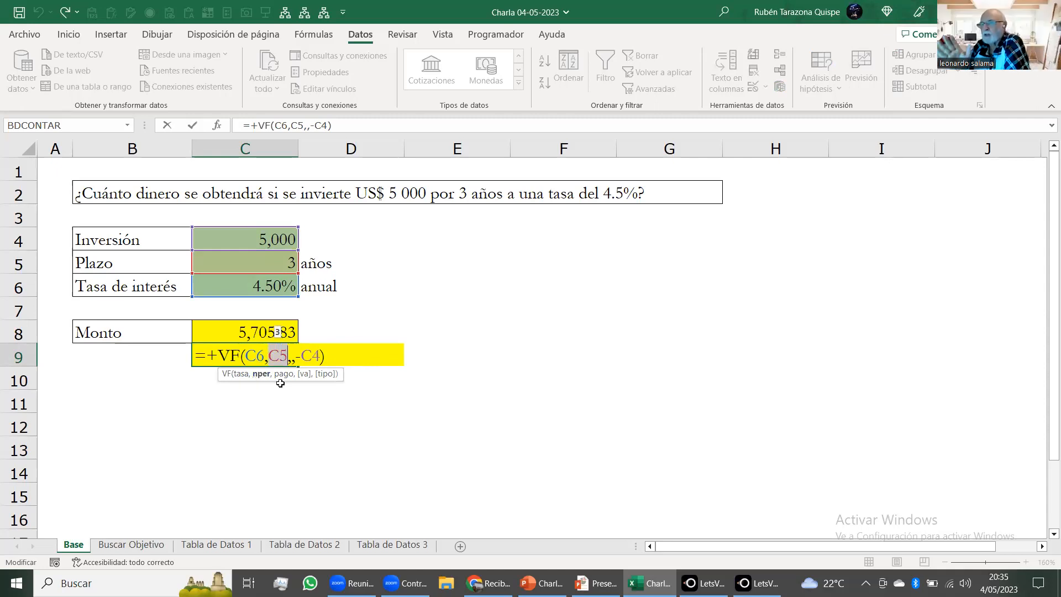
pyautogui.click(302, 356)
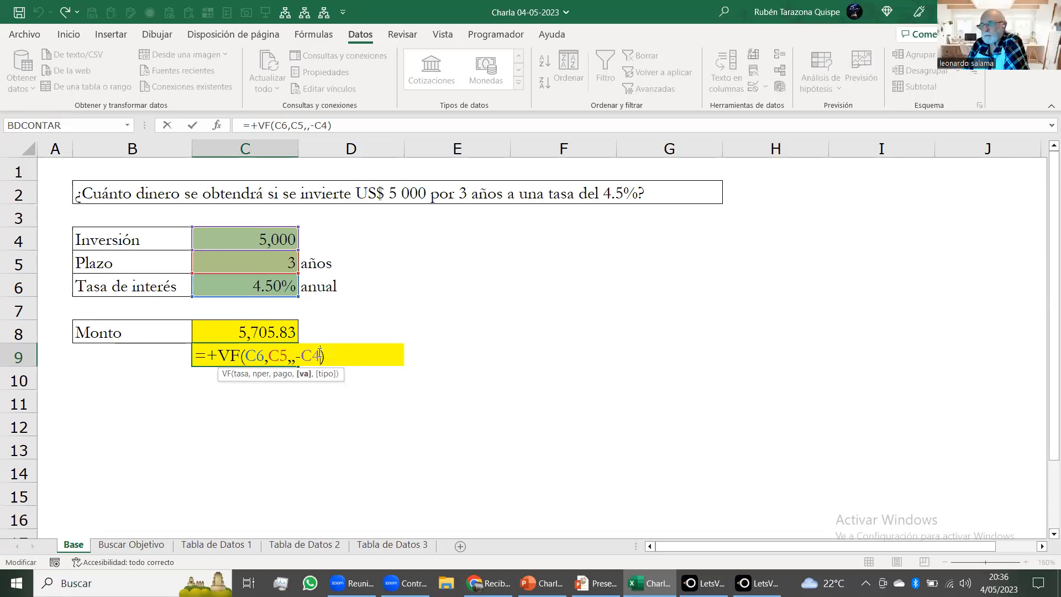
# Step: Compare the 0 and 1 options of the optional tipo argument in C9's VF formula, then leave that argument out
pyautogui.write(',')
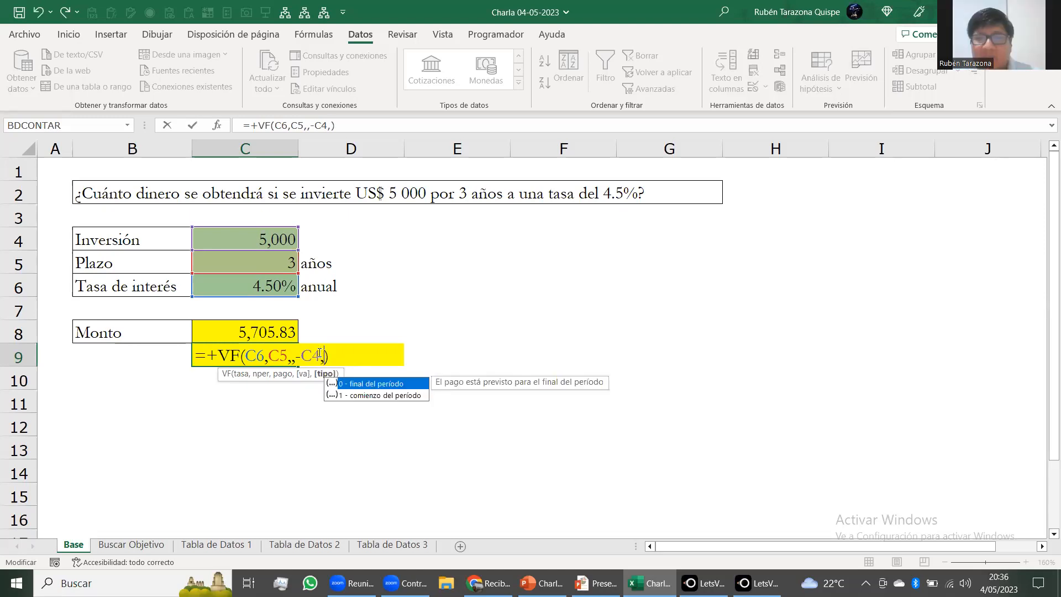
pyautogui.press('Down')
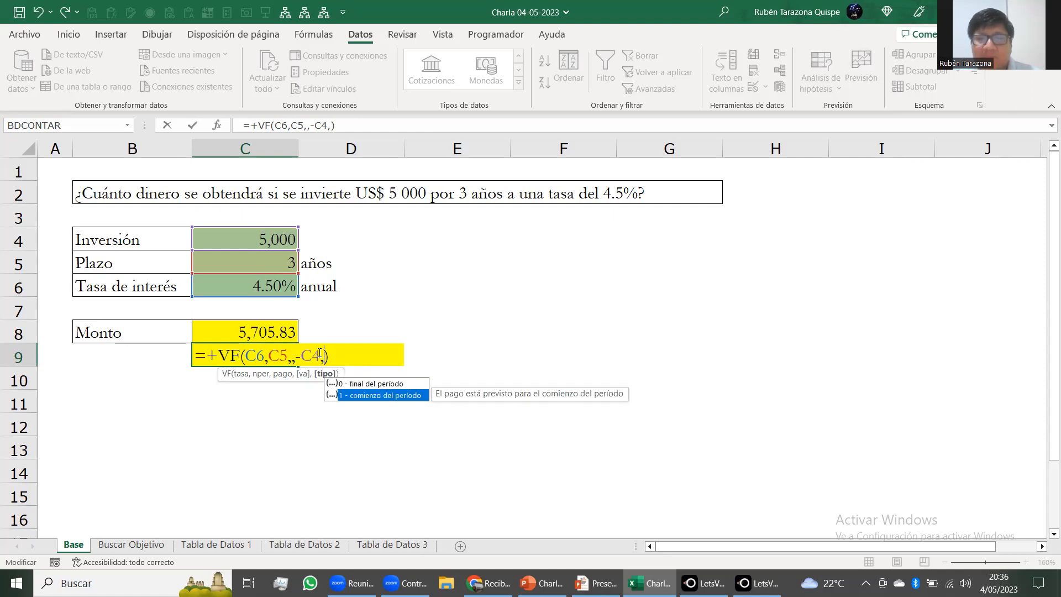
pyautogui.press('Up')
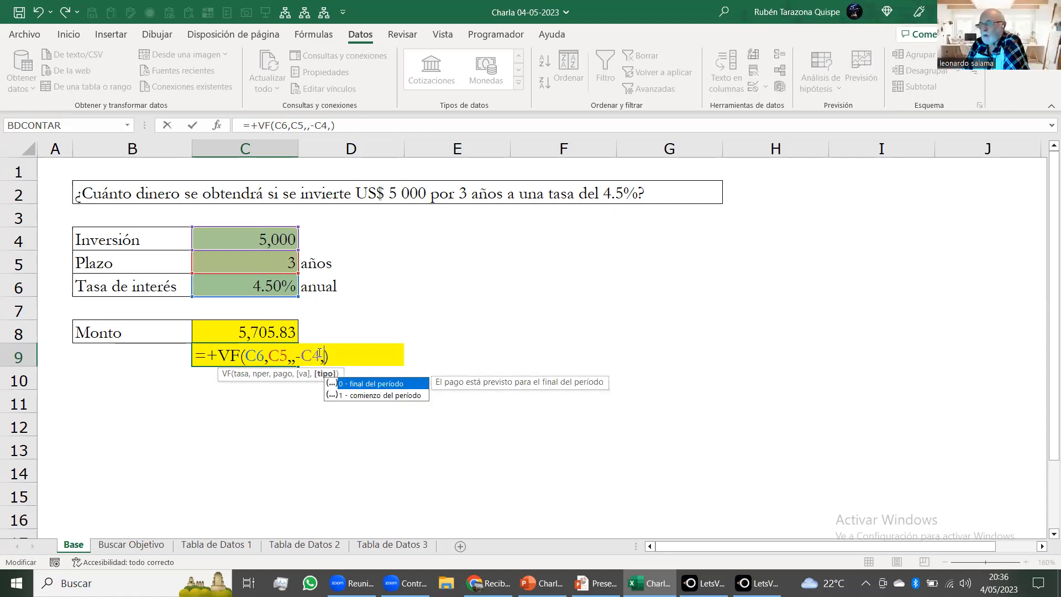
pyautogui.press('Down')
pyautogui.press('Up')
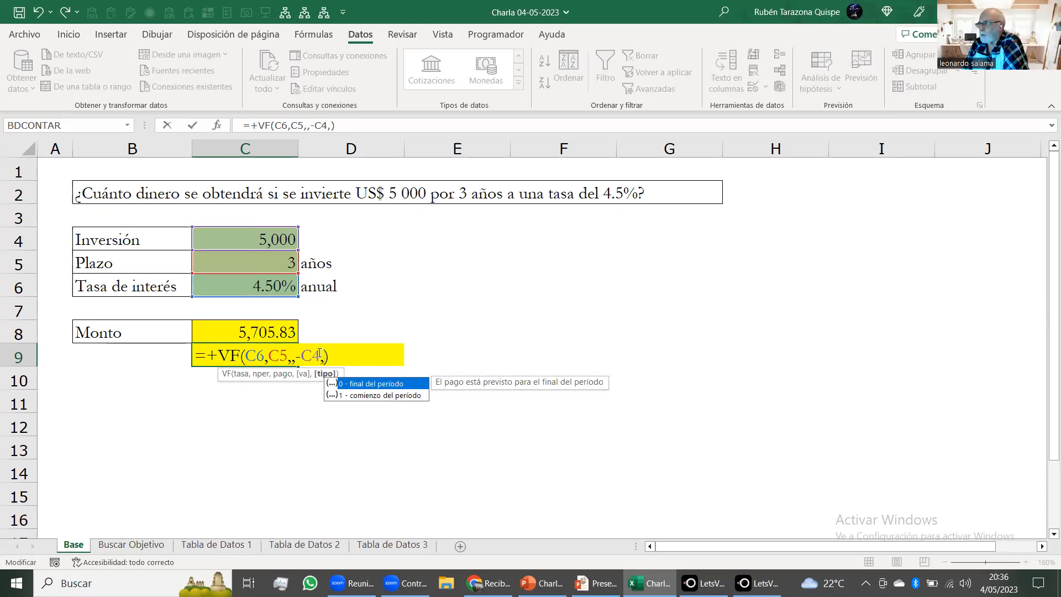
pyautogui.press('Down')
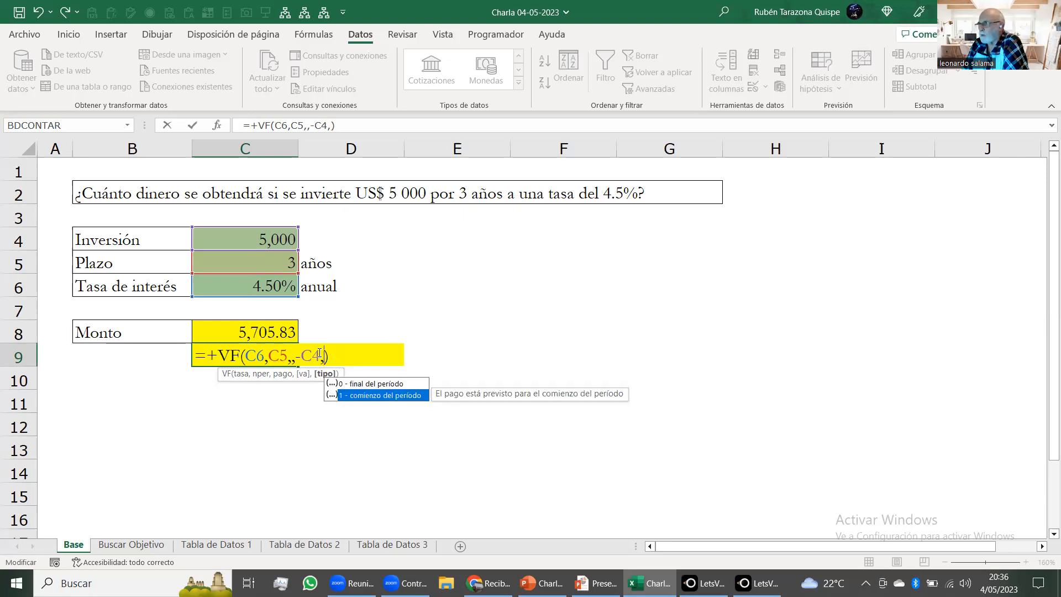
pyautogui.press('Up')
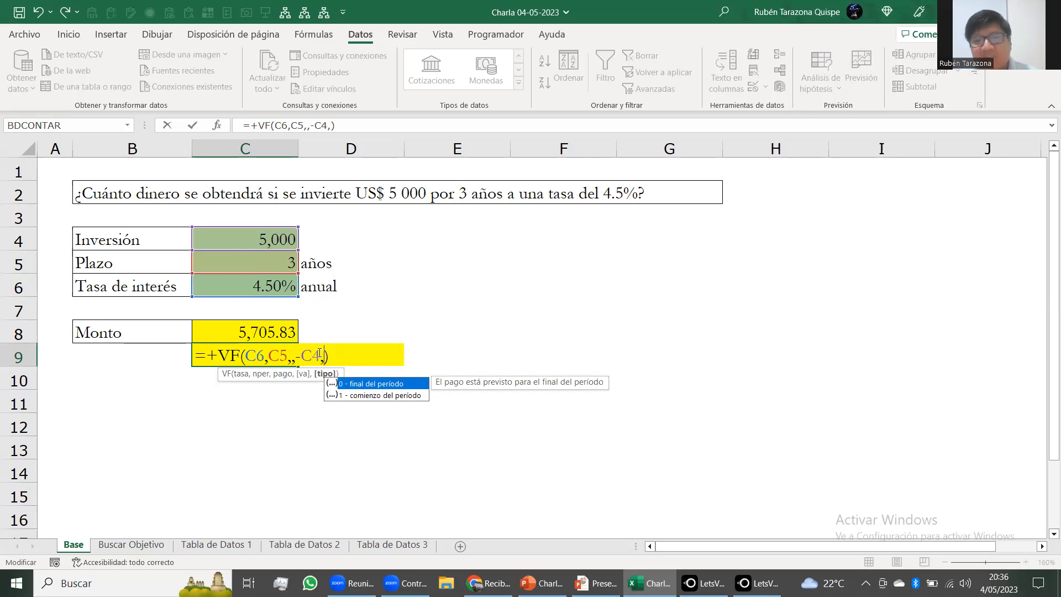
pyautogui.press('Down')
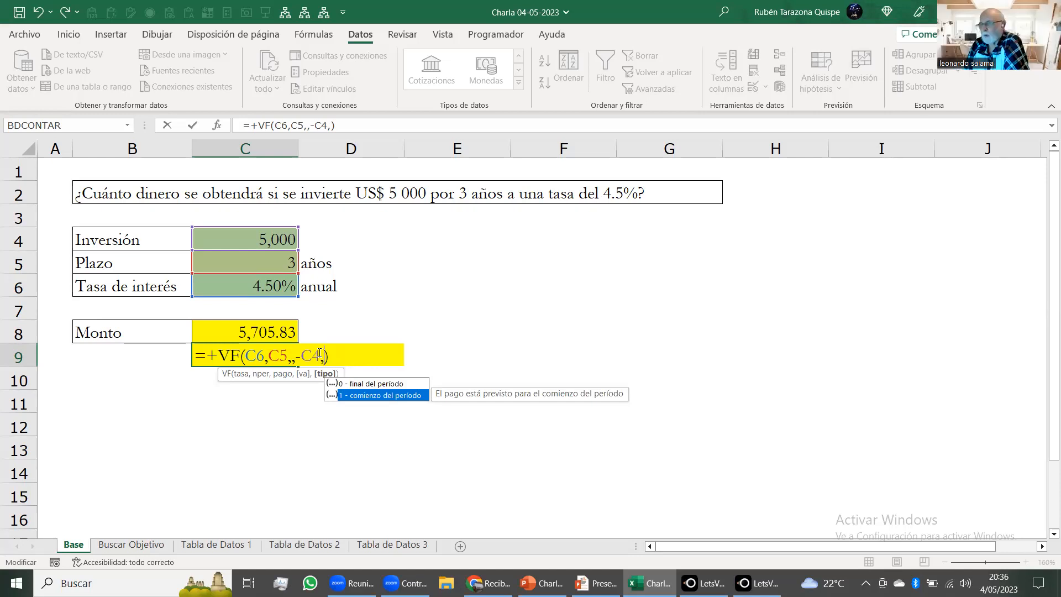
pyautogui.press('Up')
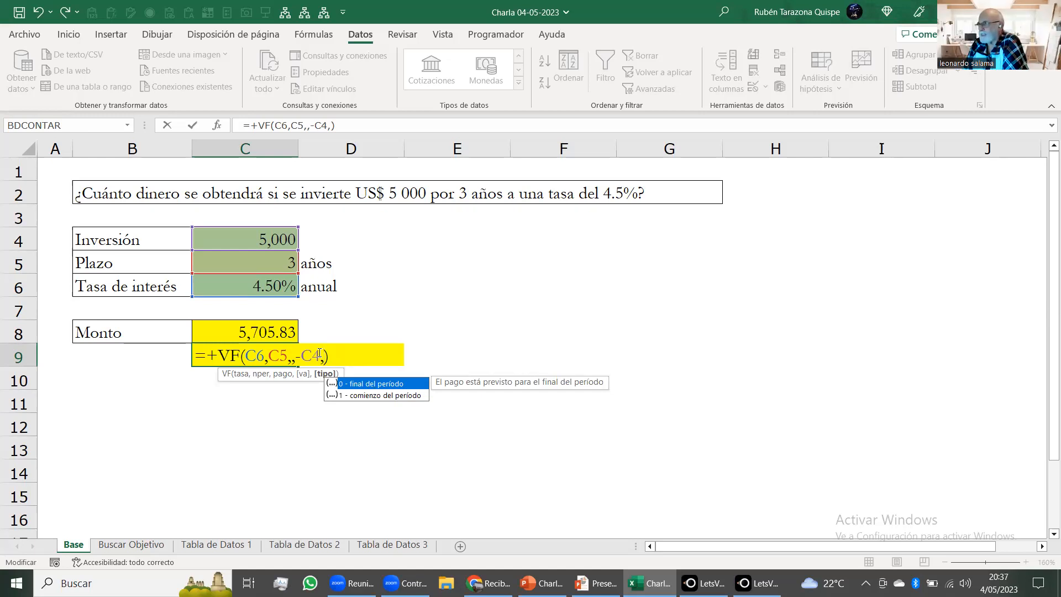
pyautogui.press('BackSpace')
pyautogui.press('Right')
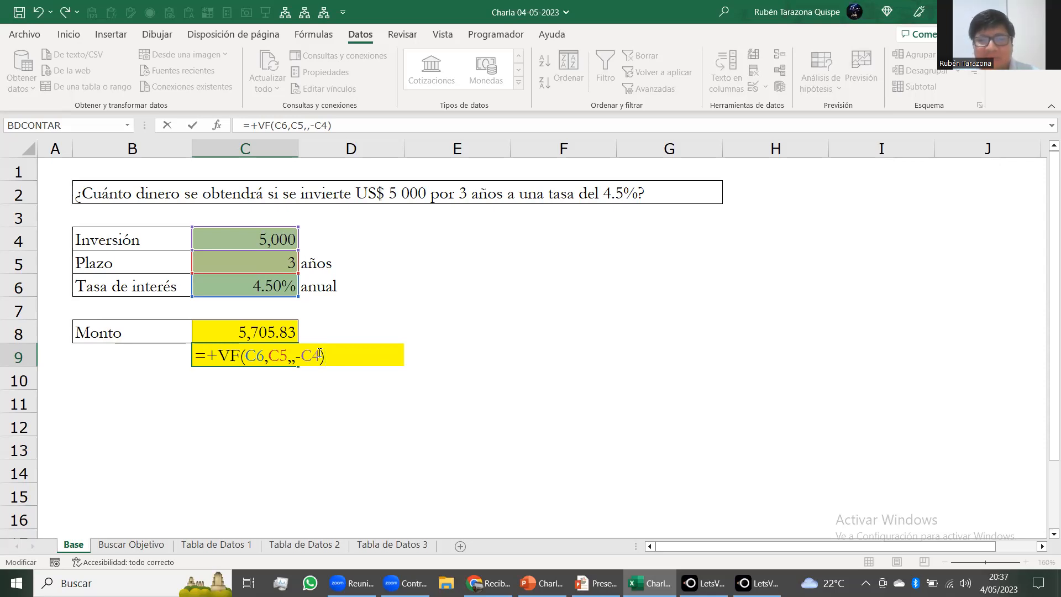
pyautogui.press('Return')
pyautogui.press('Up')
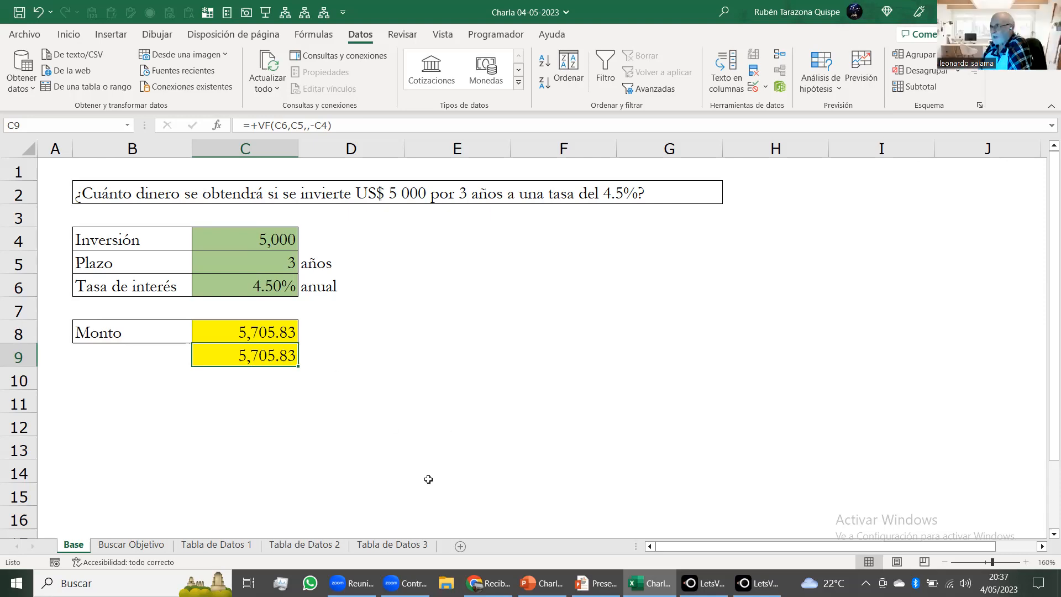
# Step: Add 1 as the tipo argument of the VF formula in C9
pyautogui.hotkey('ctrl', 'u')
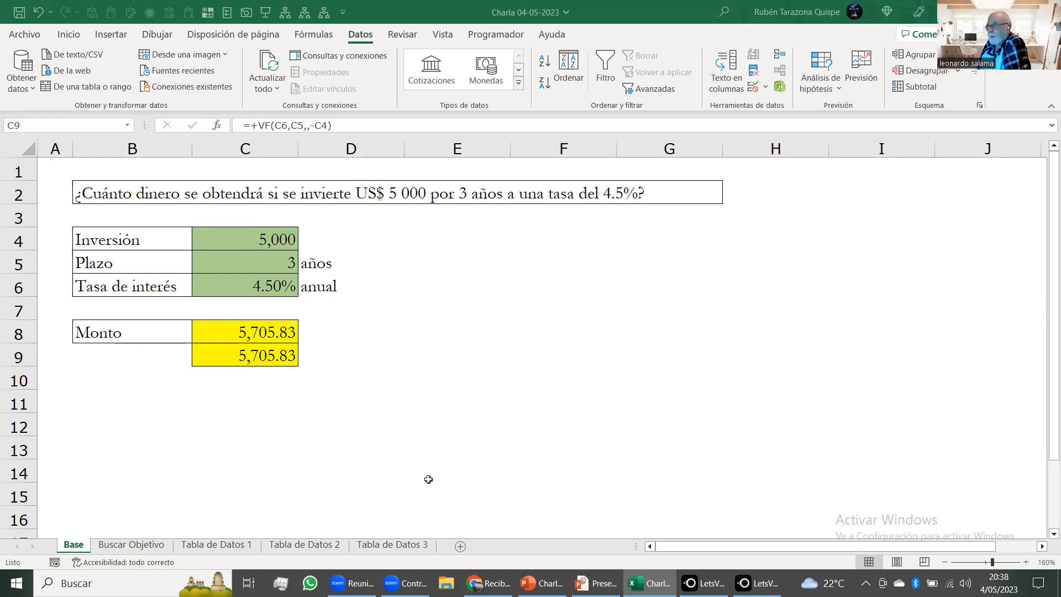
pyautogui.click(248, 356)
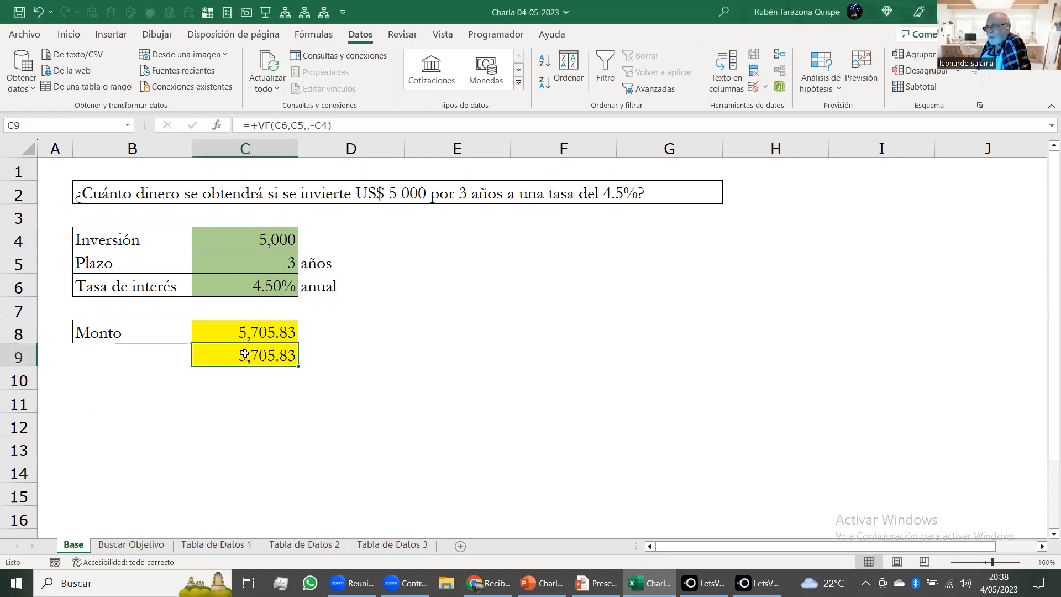
pyautogui.doubleClick(250, 354)
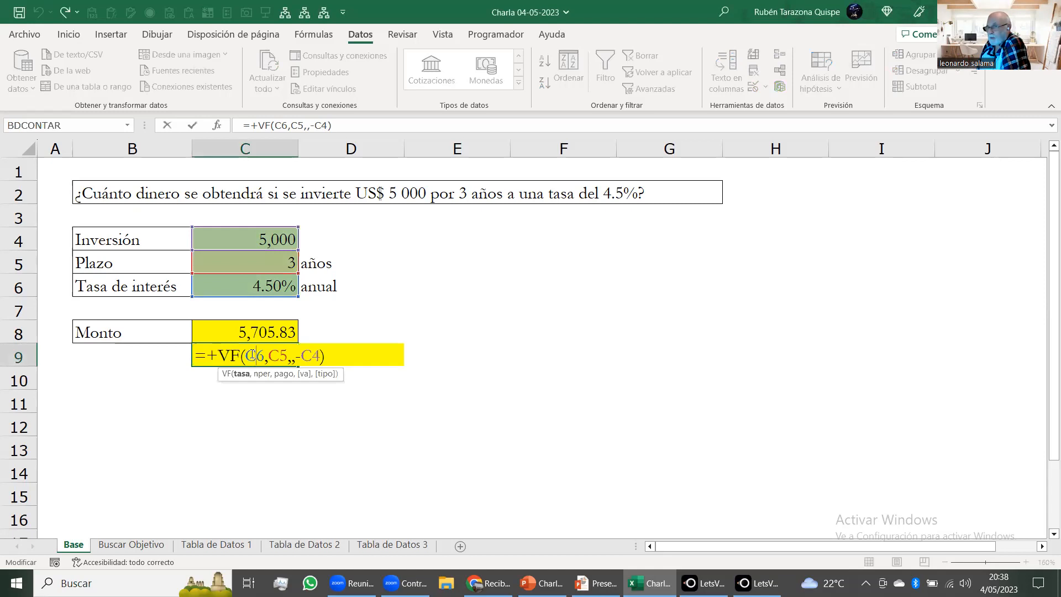
pyautogui.write(',1')
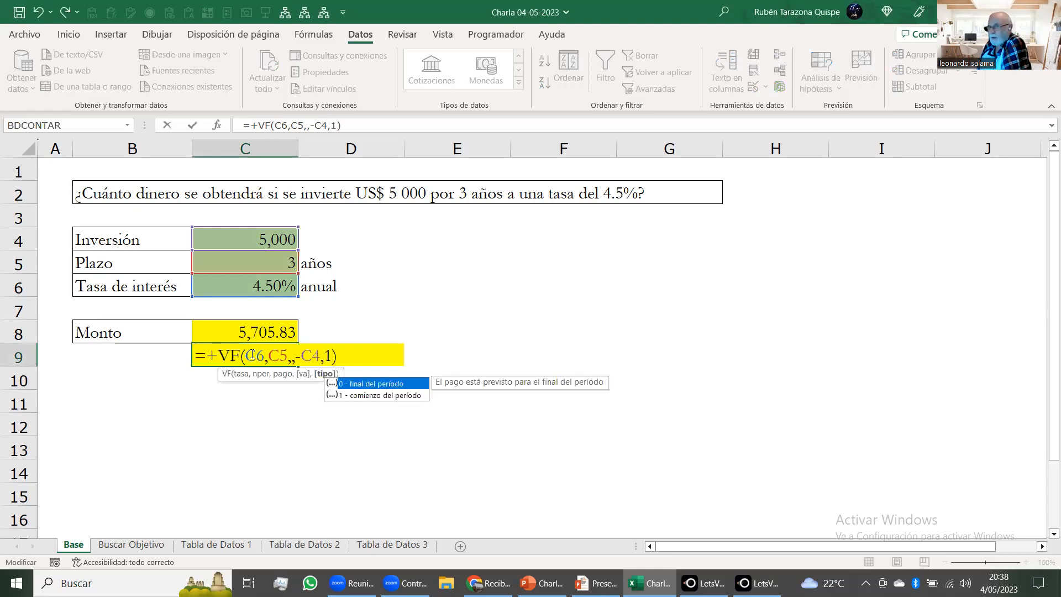
pyautogui.press('Down')
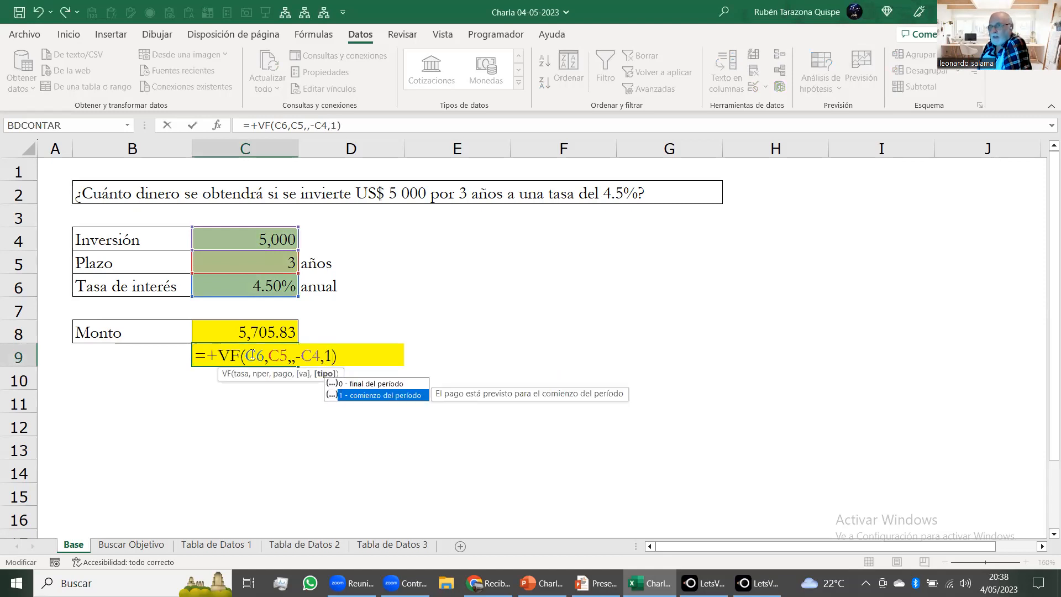
pyautogui.press('Return')
pyautogui.click(251, 354)
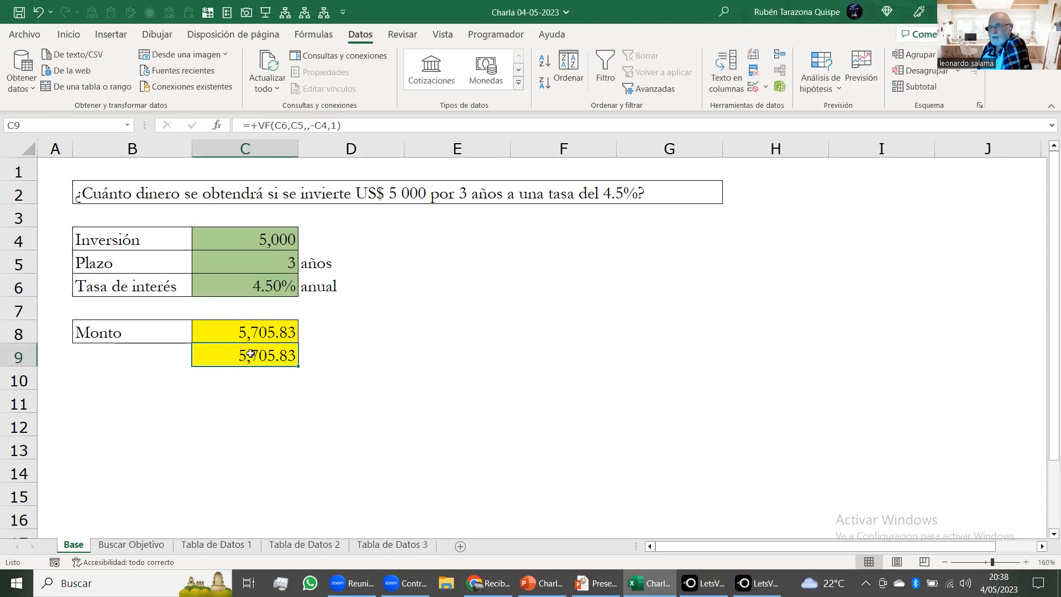
# Step: Re-enter the tipo argument of the VF formula in C9 by picking 1 - comienzo del período
pyautogui.press('F2')
pyautogui.press('Left')
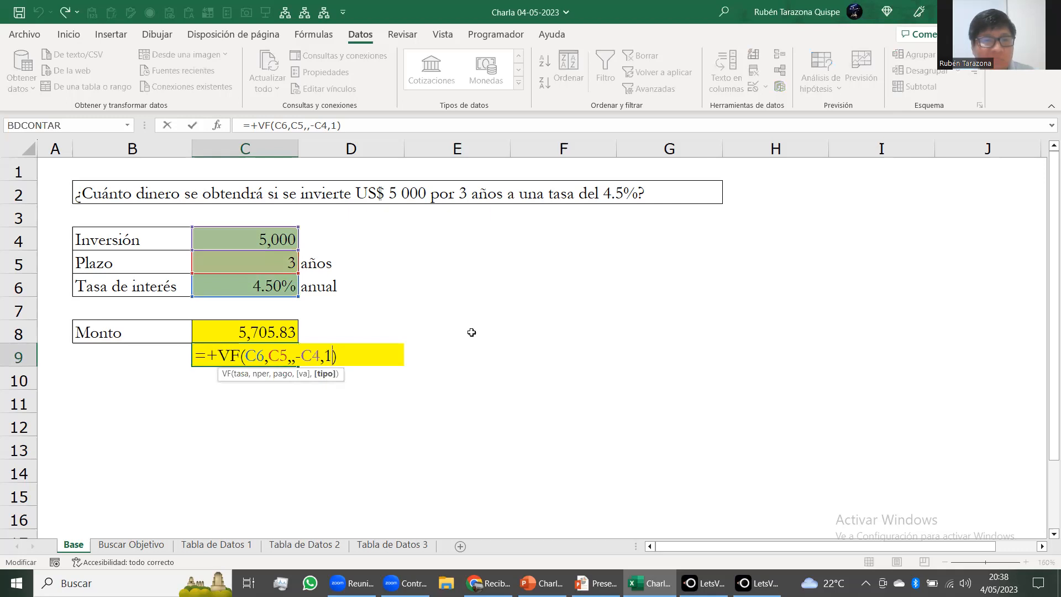
pyautogui.press('BackSpace')
pyautogui.press('Down')
pyautogui.press('Tab')
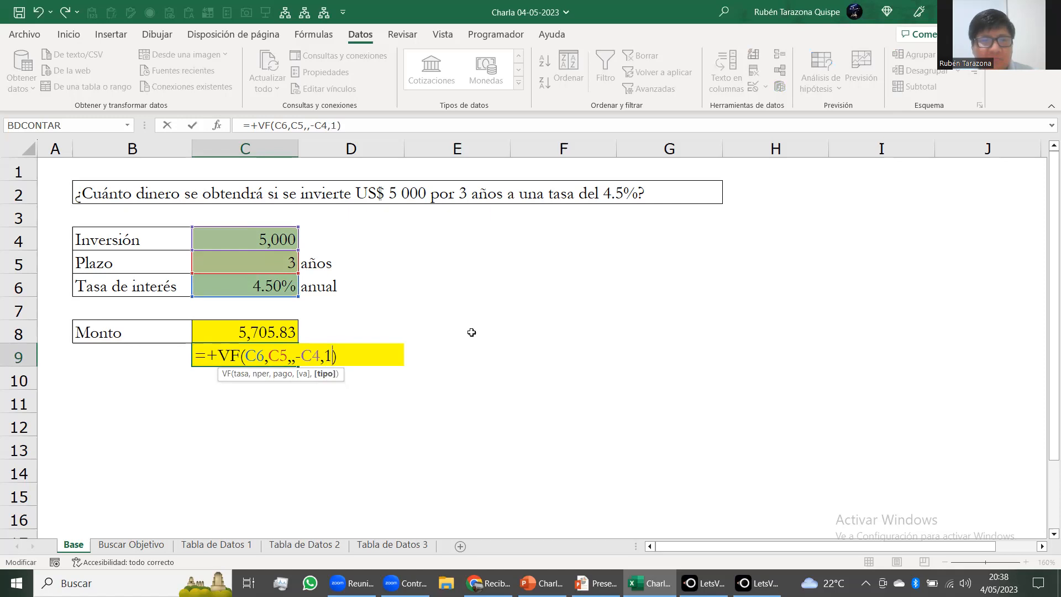
pyautogui.press('Return')
pyautogui.press('Up')
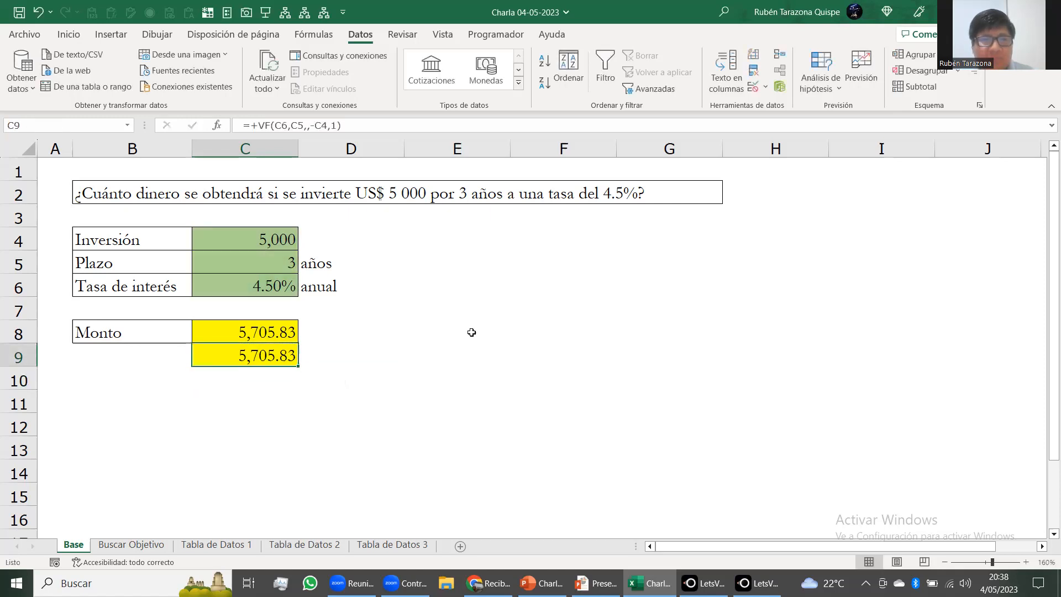
# Step: Change the tipo argument of the VF formula in C9 to 0
pyautogui.press('F2')
pyautogui.press('BackSpace')
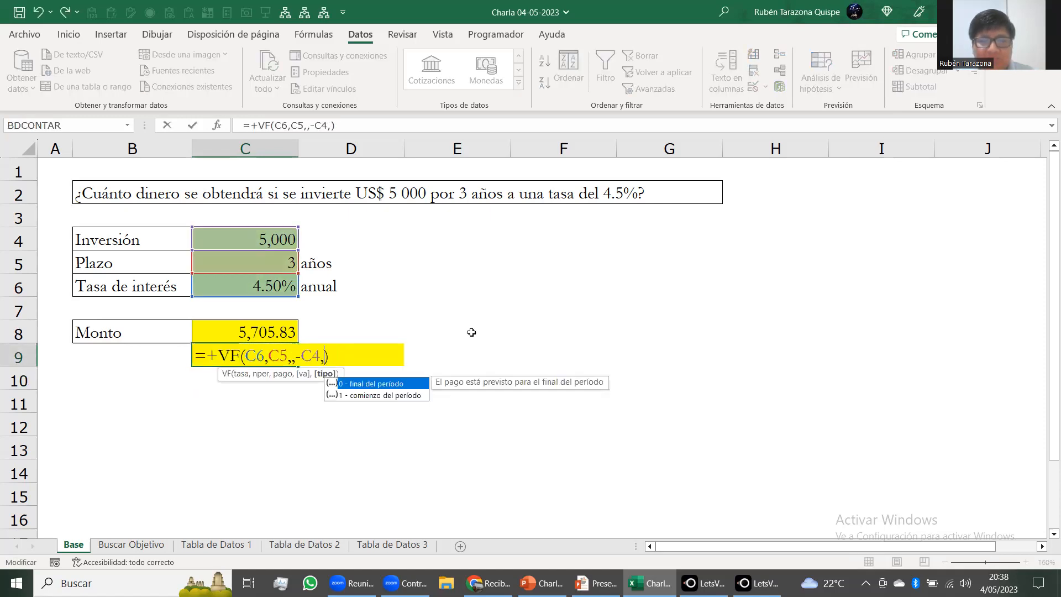
pyautogui.write('0')
pyautogui.press('Return')
pyautogui.press('Up')
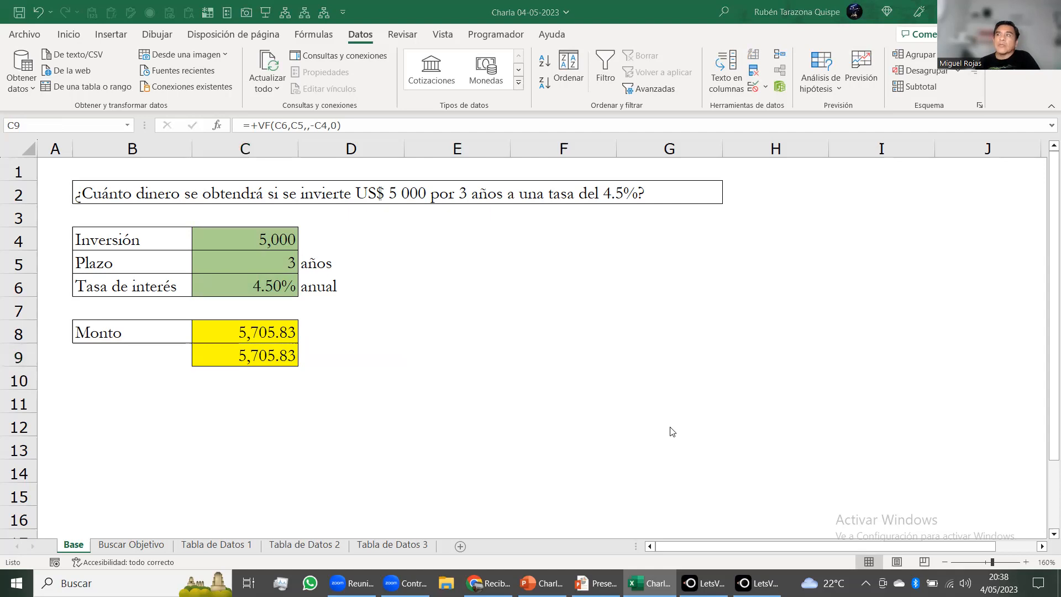
# Step: Review the VF formula in C9 and the Inversión, Plazo and Tasa de interés inputs in C4:C6
pyautogui.click(274, 355)
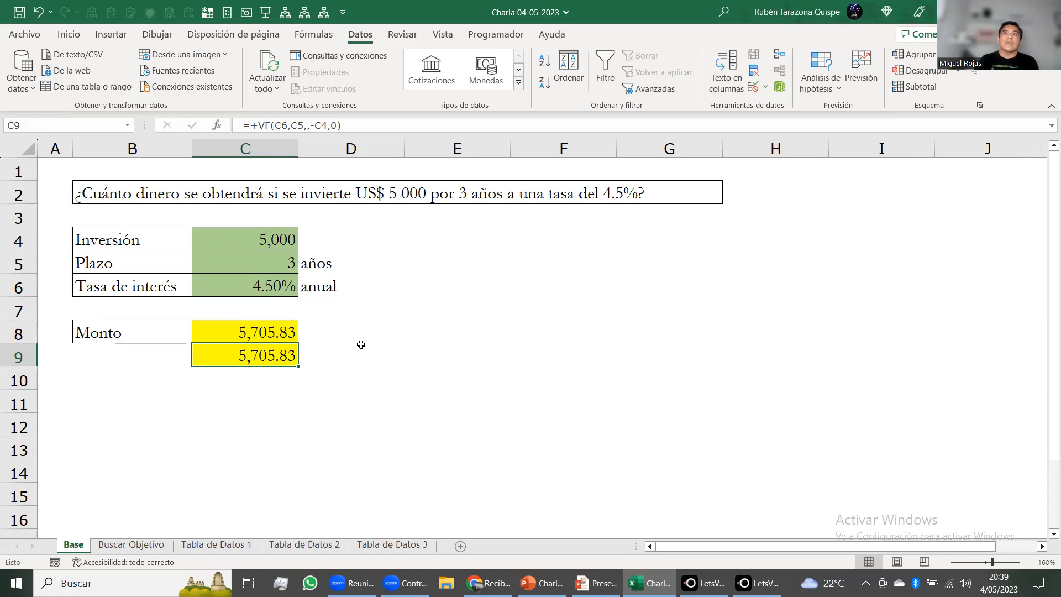
pyautogui.click(255, 400)
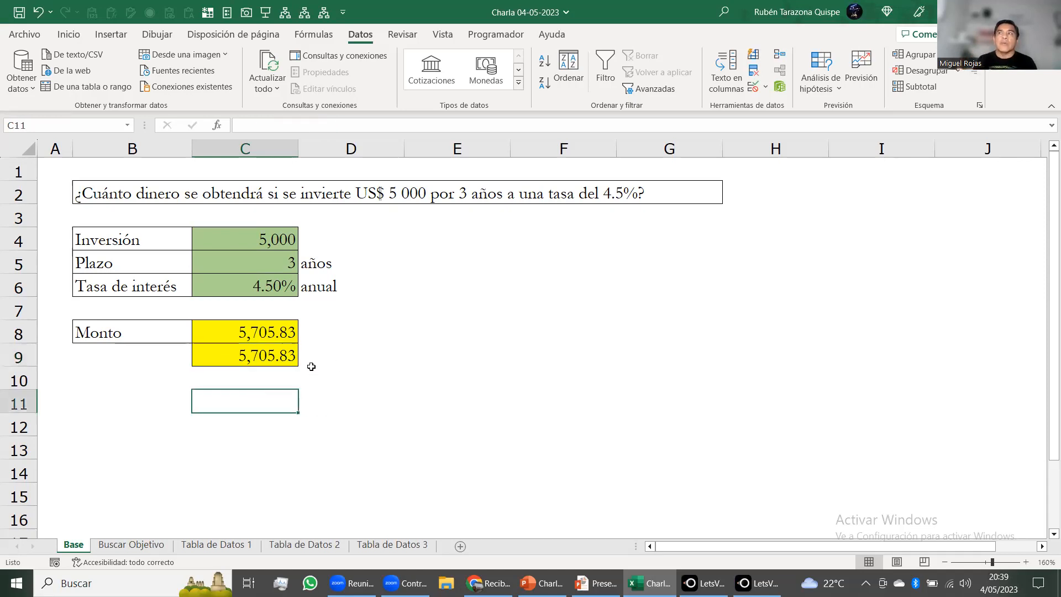
pyautogui.click(255, 240)
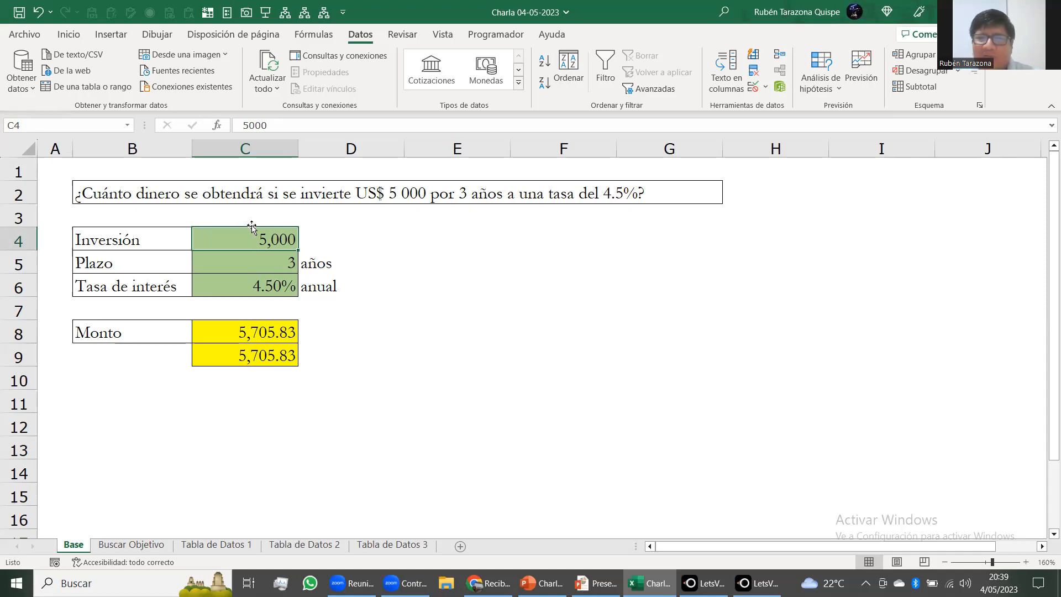
pyautogui.click(264, 263)
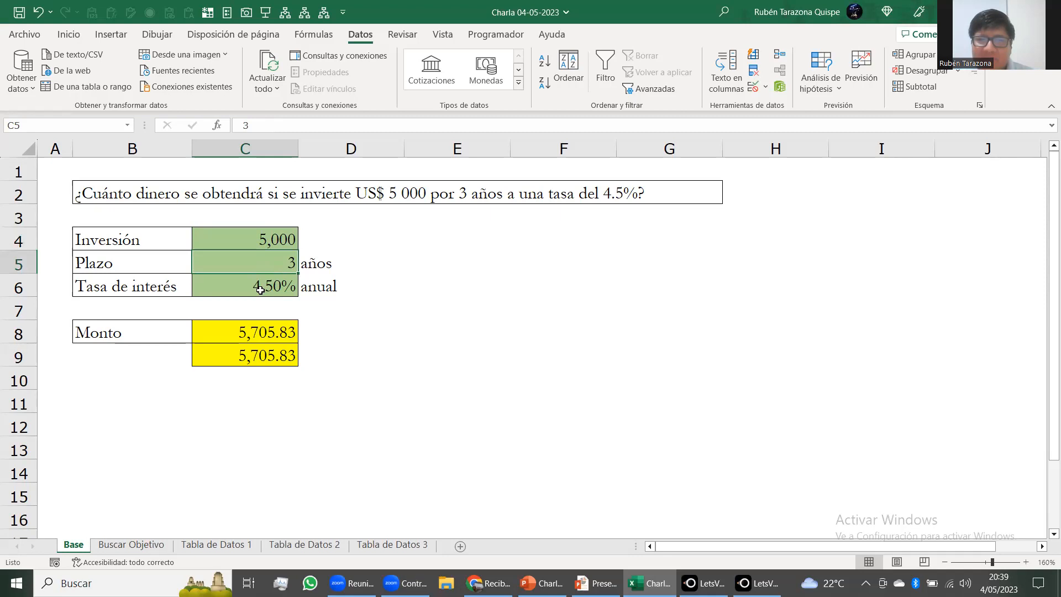
pyautogui.click(260, 289)
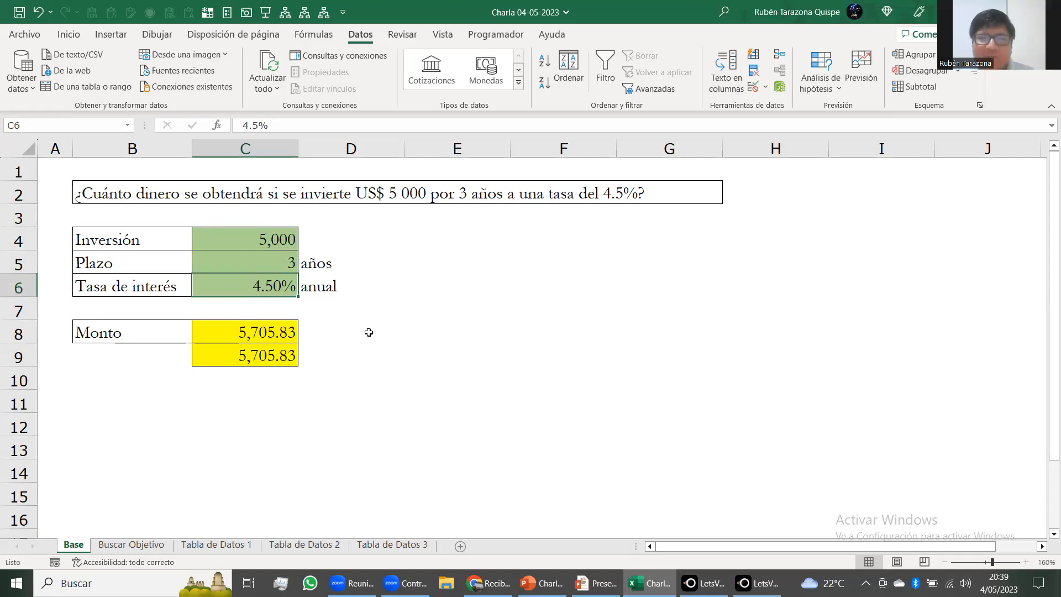
# Step: Calculate the payment in C11 with +PAGO(C6,C5,-C4) and format it as a number with thousands separators and two decimals
pyautogui.click(263, 398)
pyautogui.write('+p')
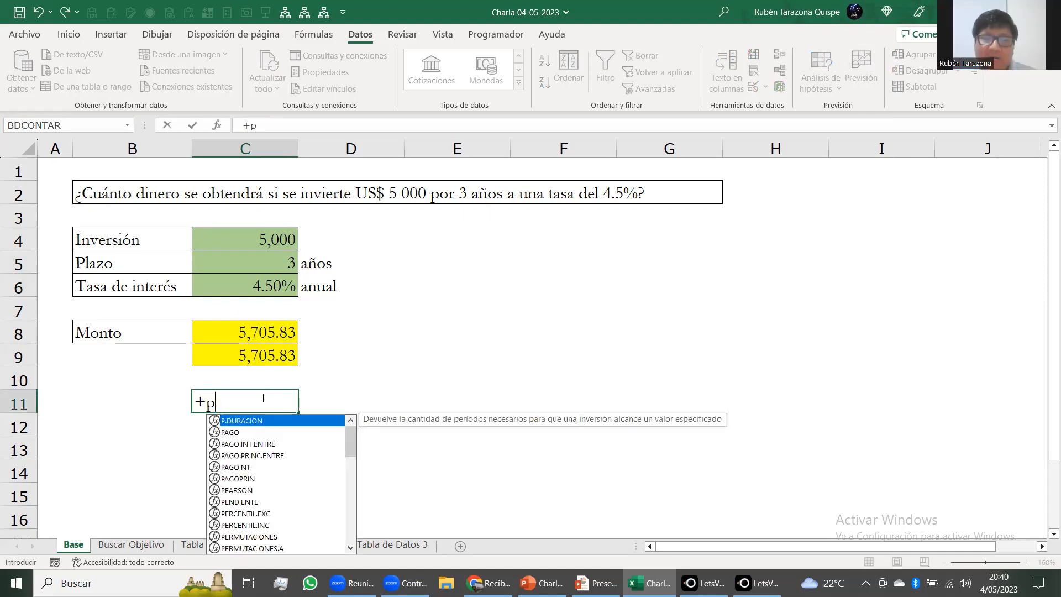
pyautogui.write('ago')
pyautogui.press('Tab')
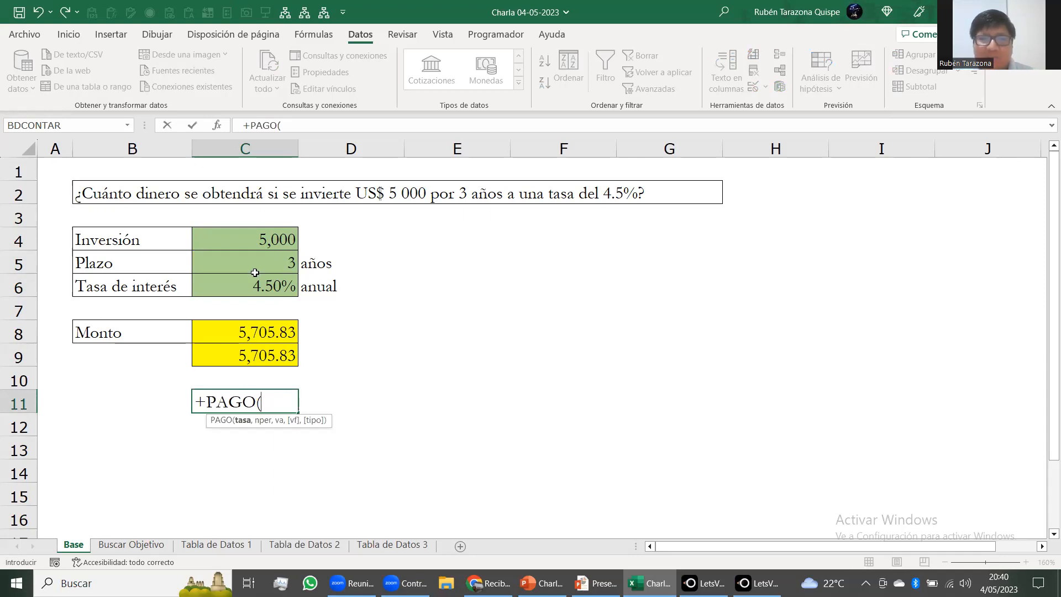
pyautogui.click(267, 286)
pyautogui.write(',')
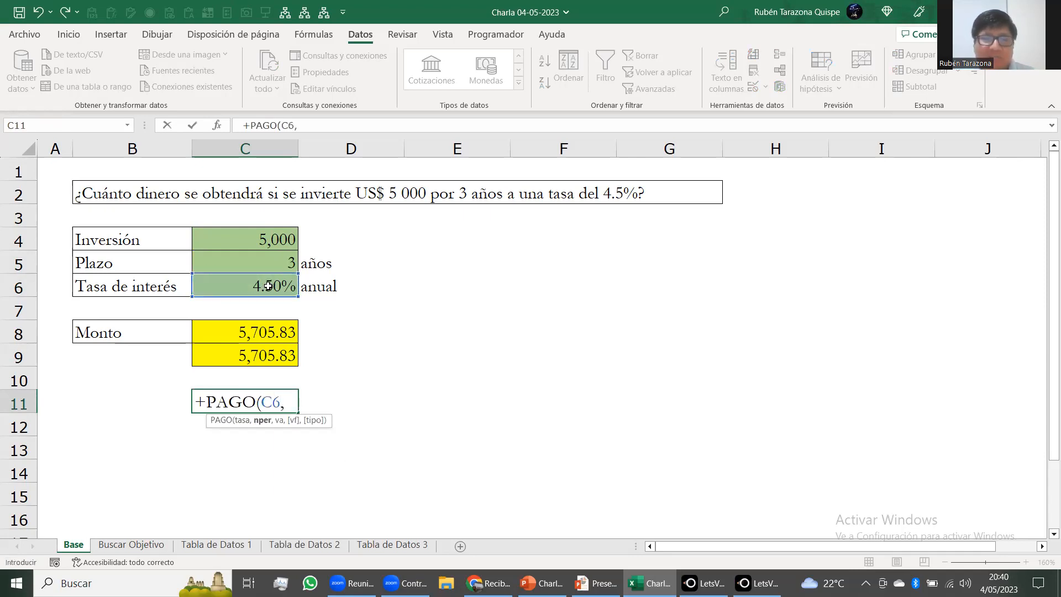
pyautogui.click(262, 266)
pyautogui.write(',')
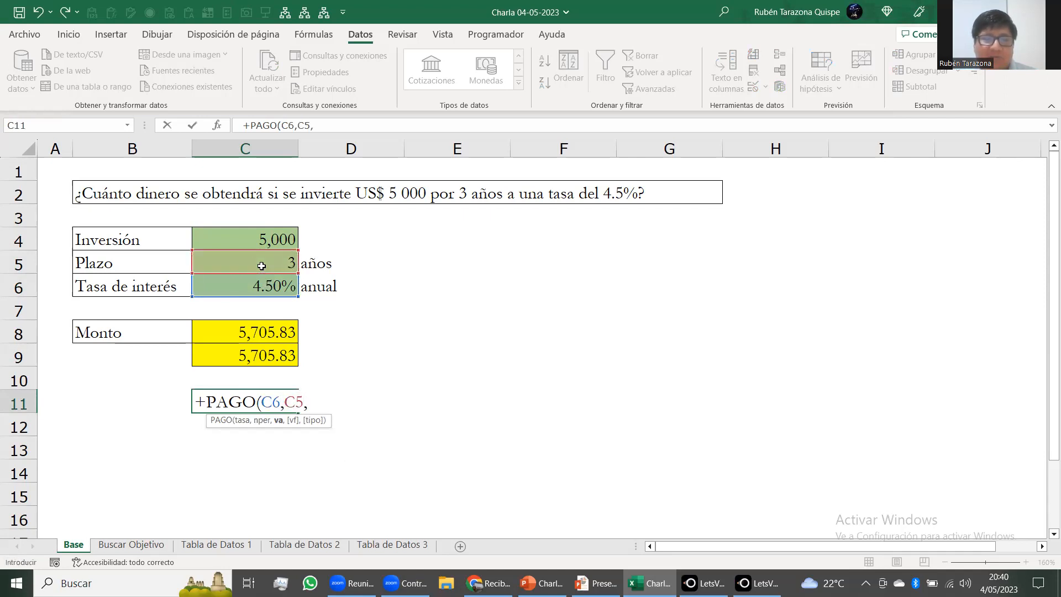
pyautogui.write('-')
pyautogui.click(266, 241)
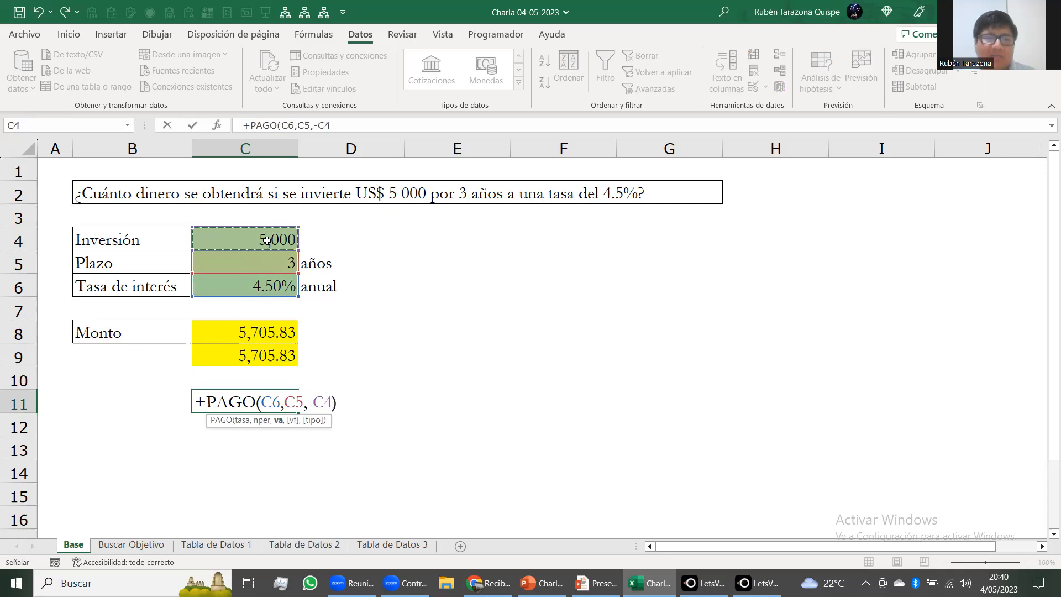
pyautogui.press('Return')
pyautogui.press('Up')
pyautogui.hotkey('ctrl', 'shift', '1')
# Step: Reuse C11's PAGO formula in C12 as +PAGO(C6,C5,-C4,1) and apply the same thousands-separated number format
pyautogui.press('F2')
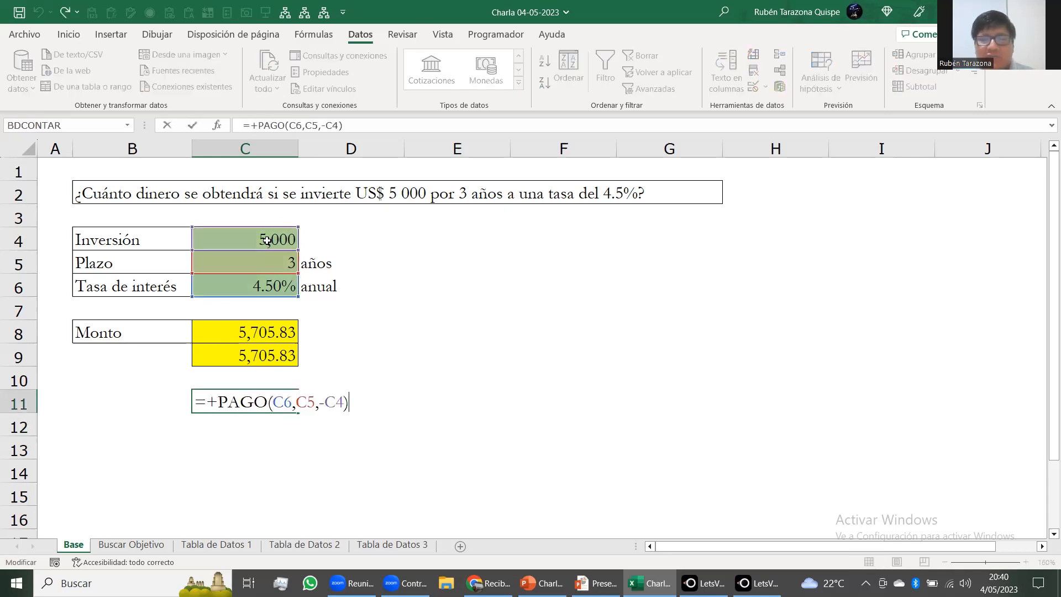
pyautogui.hotkey('shift', 'Home')
pyautogui.hotkey('shift', 'Right')
pyautogui.hotkey('shift', 'Right')
pyautogui.hotkey('ctrl', 'c')
pyautogui.press('Return')
pyautogui.write('+')
pyautogui.hotkey('ctrl', 'v')
pyautogui.press('BackSpace')
pyautogui.write(',')
pyautogui.write('1)')
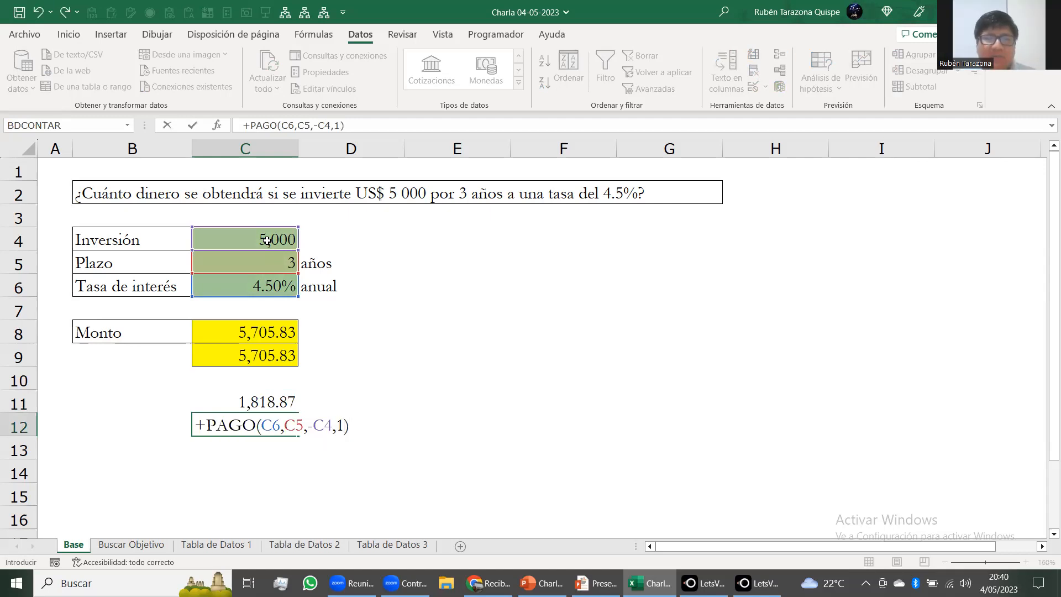
pyautogui.hotkey('ctrl', 'Return')
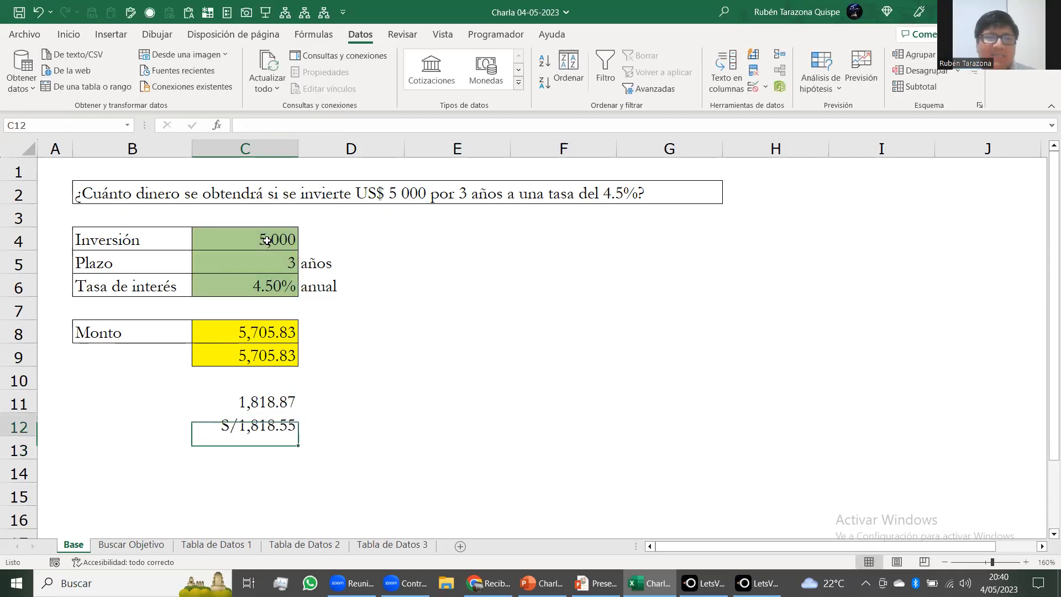
pyautogui.hotkey('ctrl', 'shift', '1')
# Step: Add 0 as the vf argument of the PAGO formula in C11
pyautogui.press('Up')
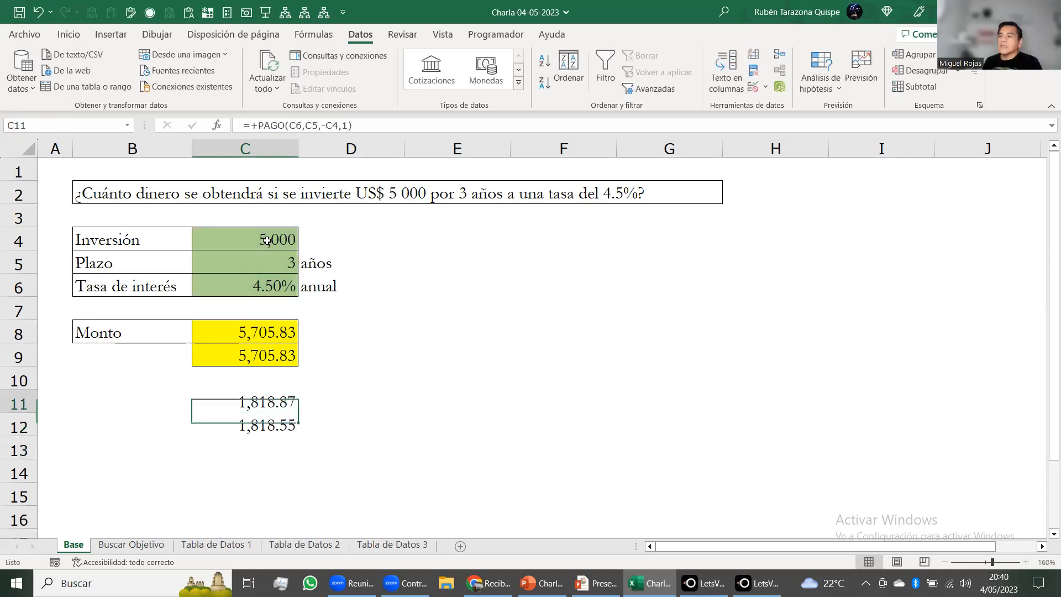
pyautogui.press('F3')
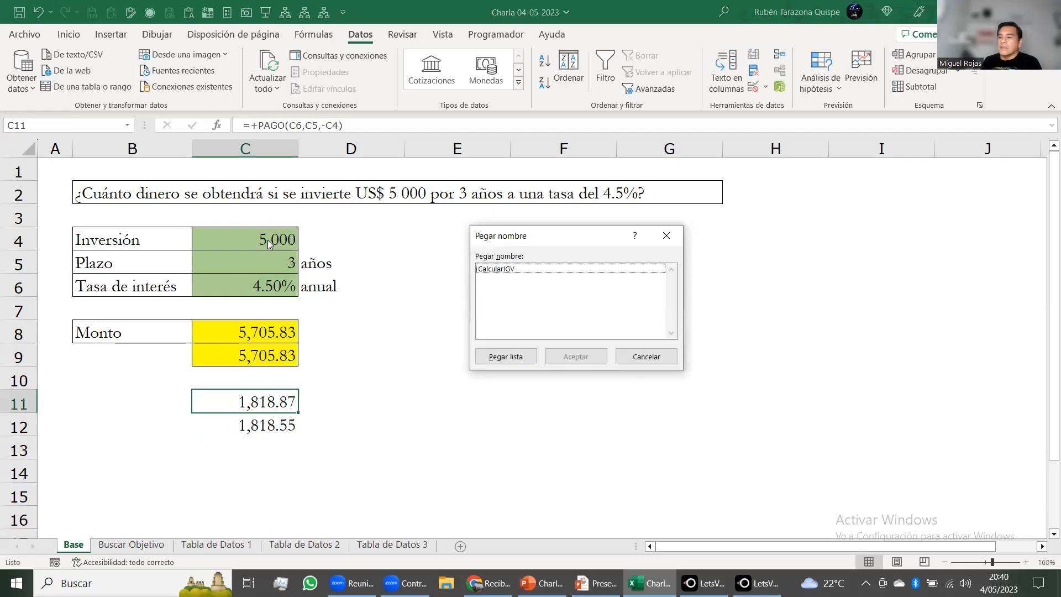
pyautogui.press('Escape')
pyautogui.press('F2')
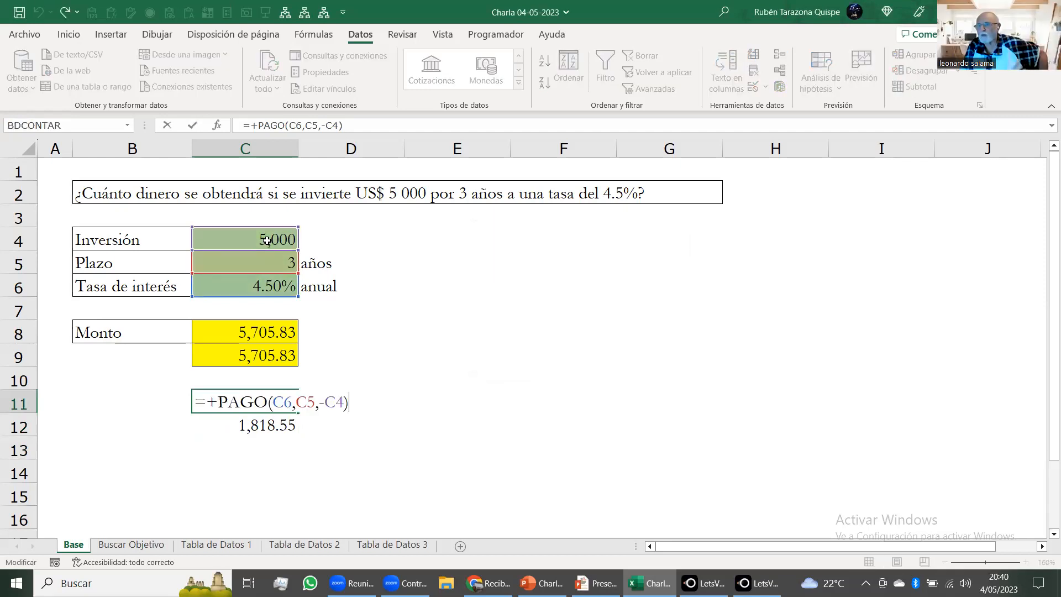
pyautogui.press('Return')
pyautogui.press('Up')
pyautogui.press('F2')
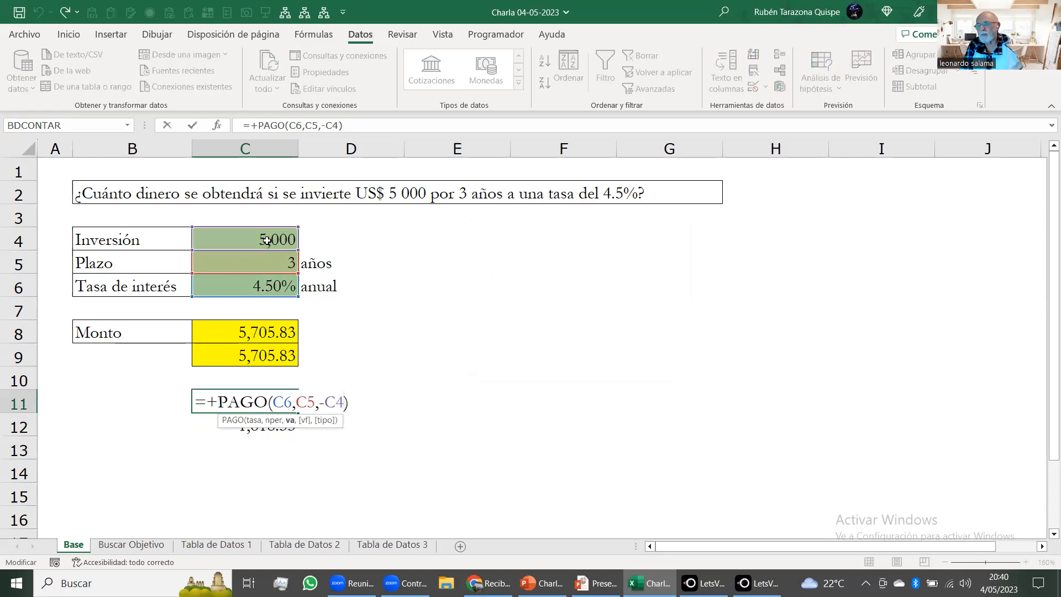
pyautogui.write(',0')
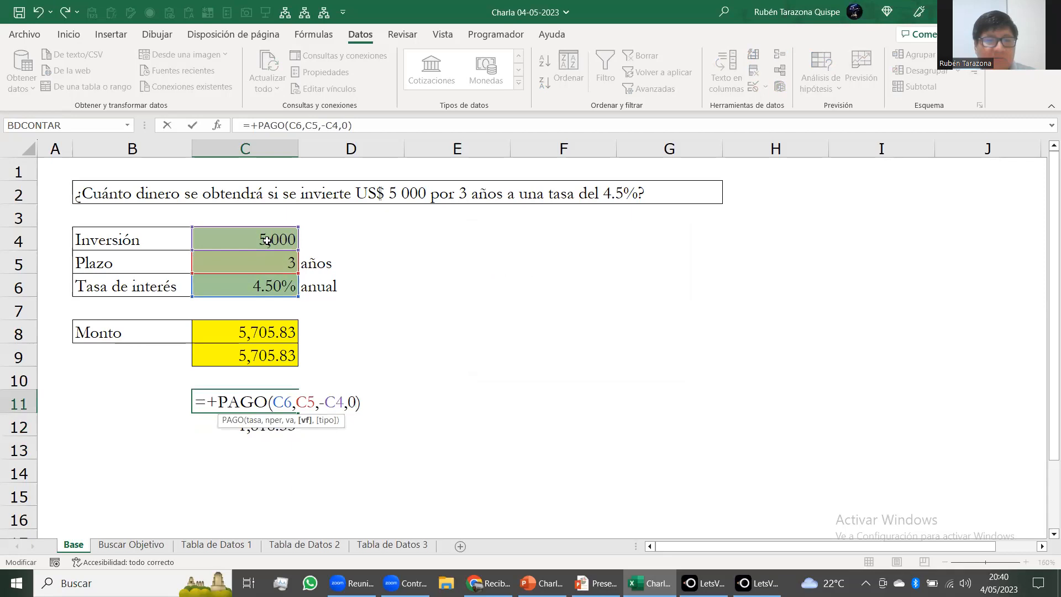
# Step: Check the argument order of C11's PAGO formula and add 0 as its tipo argument
pyautogui.press('Left')
pyautogui.press('Left')
pyautogui.press('Left')
pyautogui.press('Left')
pyautogui.press('Left')
pyautogui.press('Left')
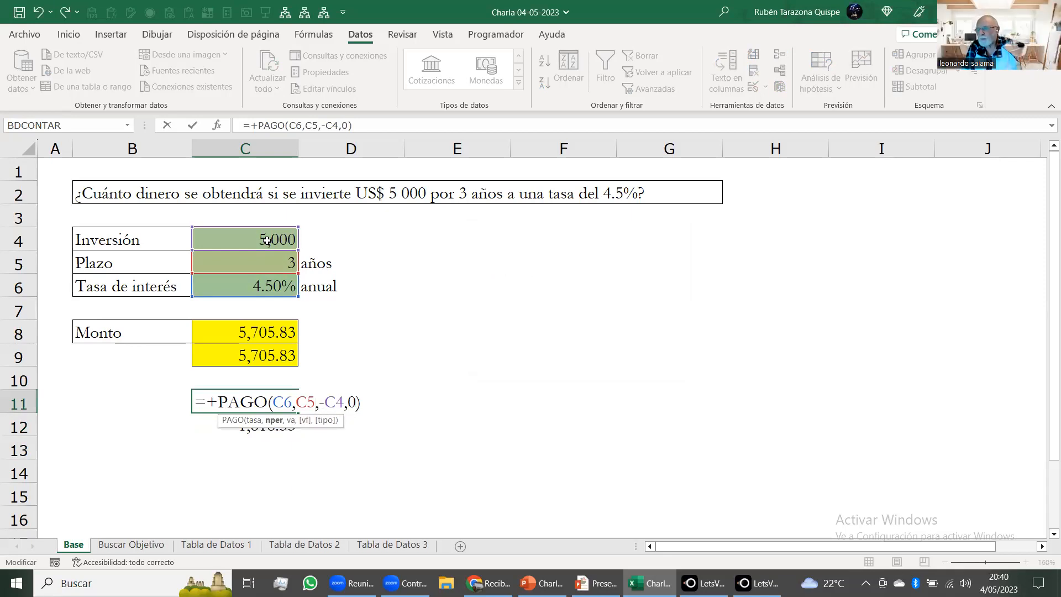
pyautogui.press('Right')
pyautogui.press('Right')
pyautogui.press('Right')
pyautogui.press('Right')
pyautogui.press('Right')
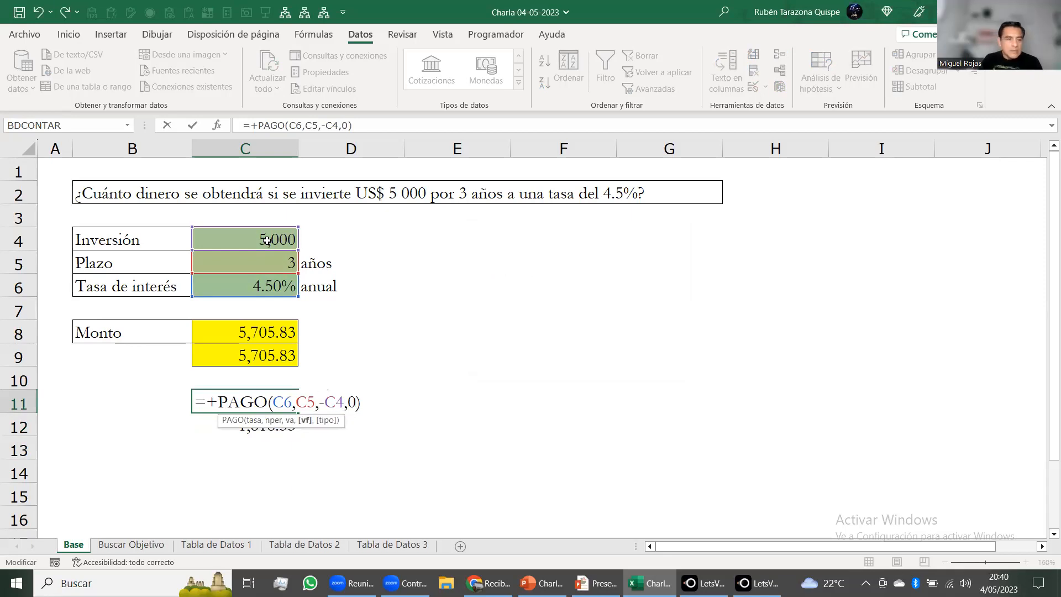
pyautogui.press('Right')
pyautogui.press('Right')
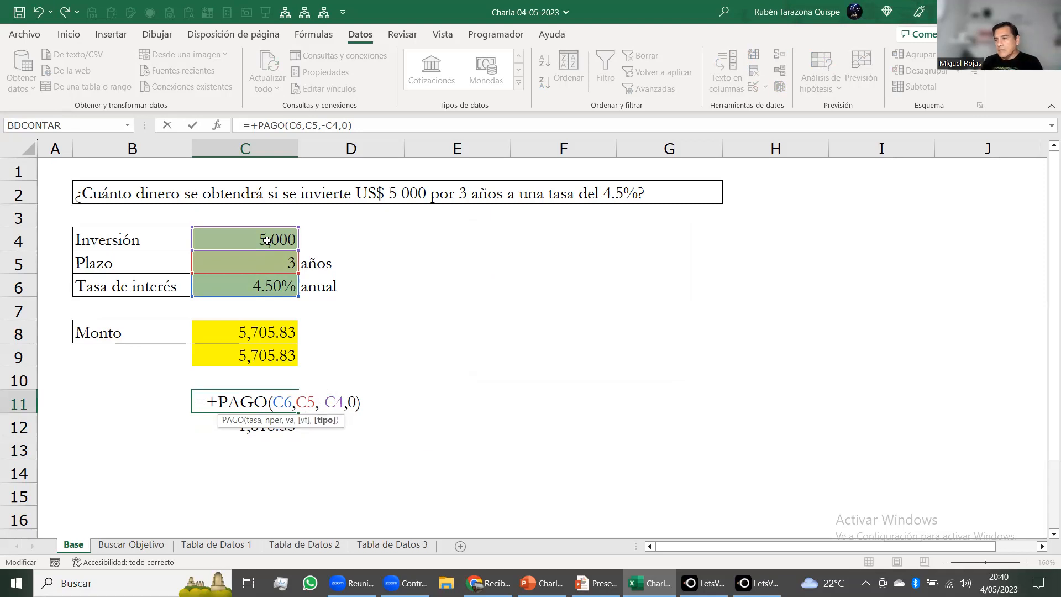
pyautogui.write(',0')
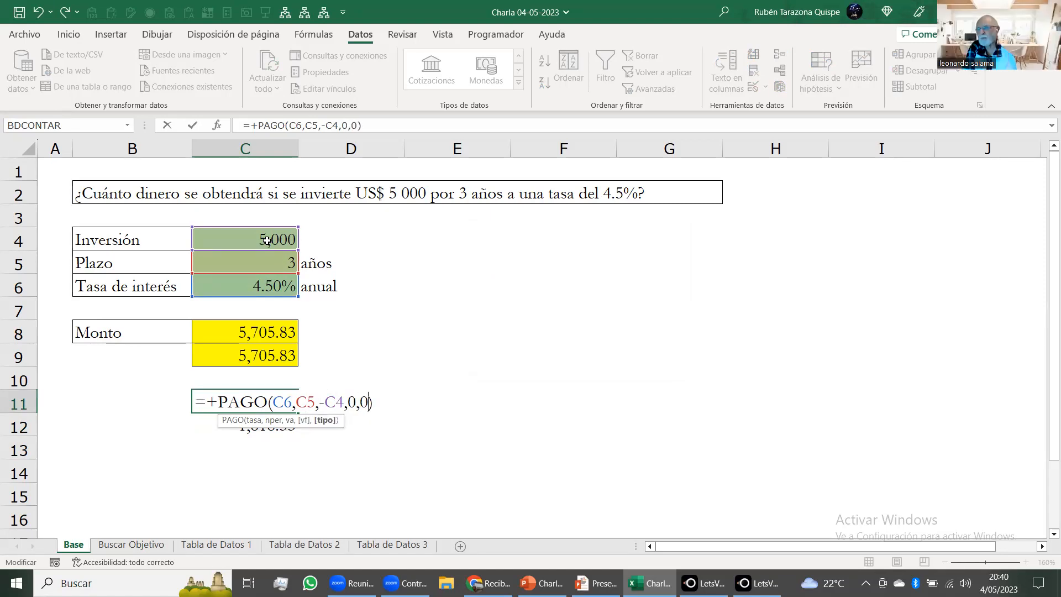
pyautogui.press('Return')
# Step: Insert 0 as the vf argument in C12's PAGO formula so that the 1 serves as tipo
pyautogui.press('F2')
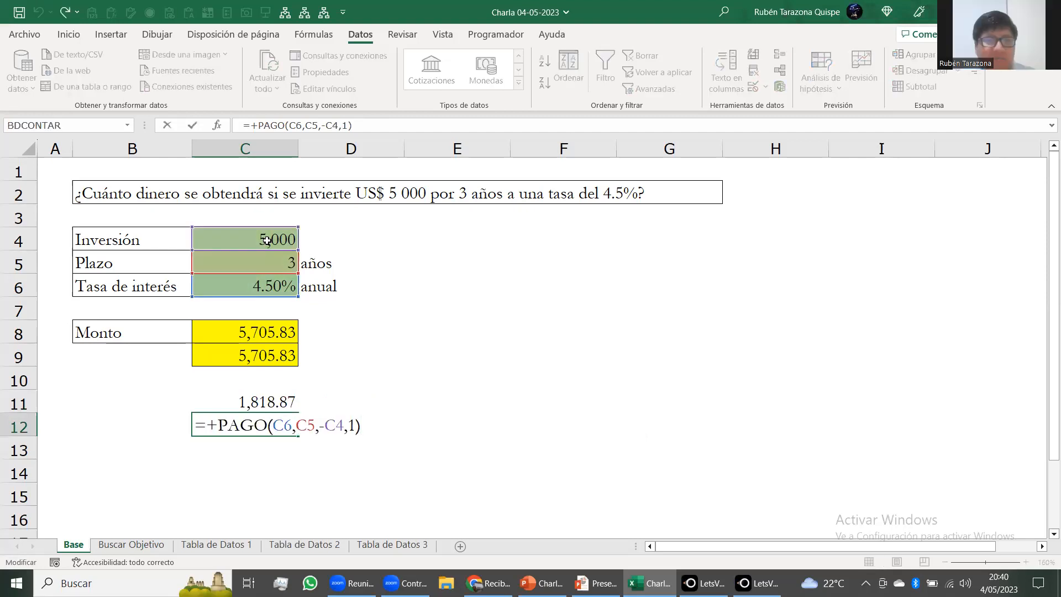
pyautogui.press('Left')
pyautogui.write('0,')
pyautogui.press('Escape')
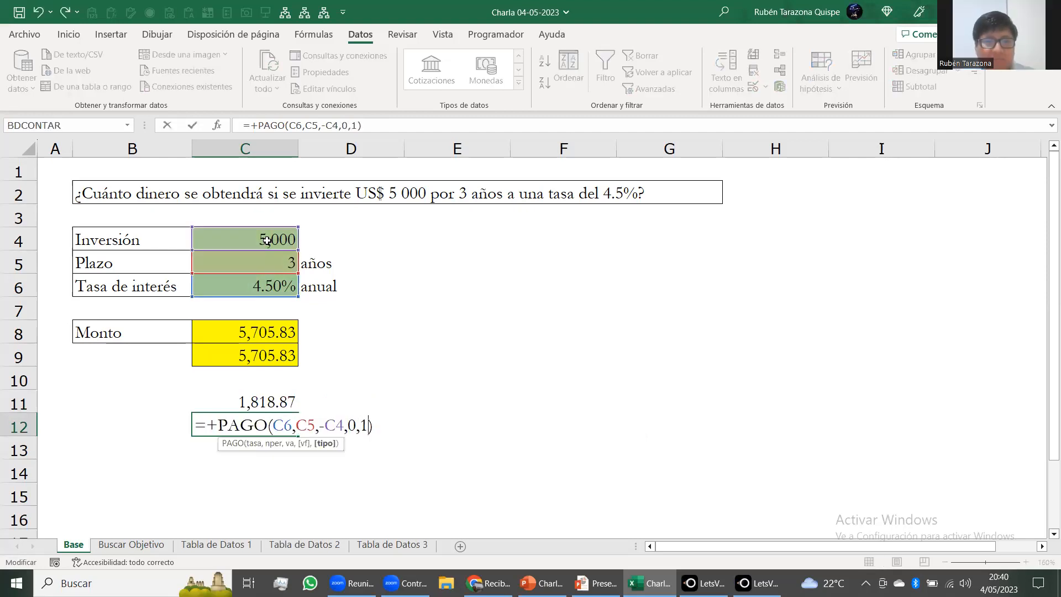
pyautogui.hotkey('ctrl', 'Return')
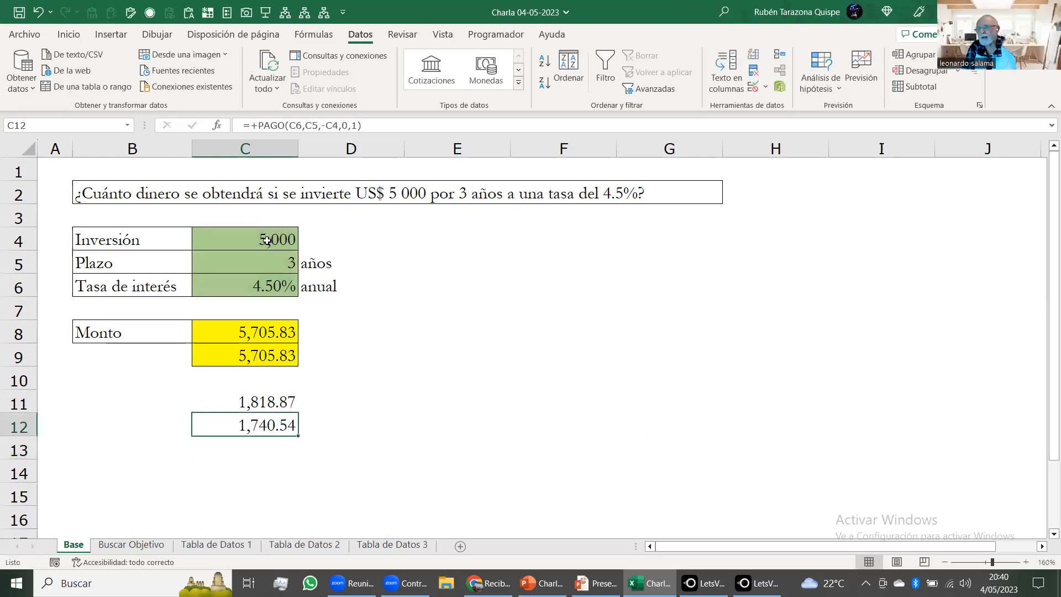
# Step: Compare the PAGO formulas in C11 and C12, and relate C11's payment to the end-of-period timeline on the LetsView whiteboard
pyautogui.press('Up')
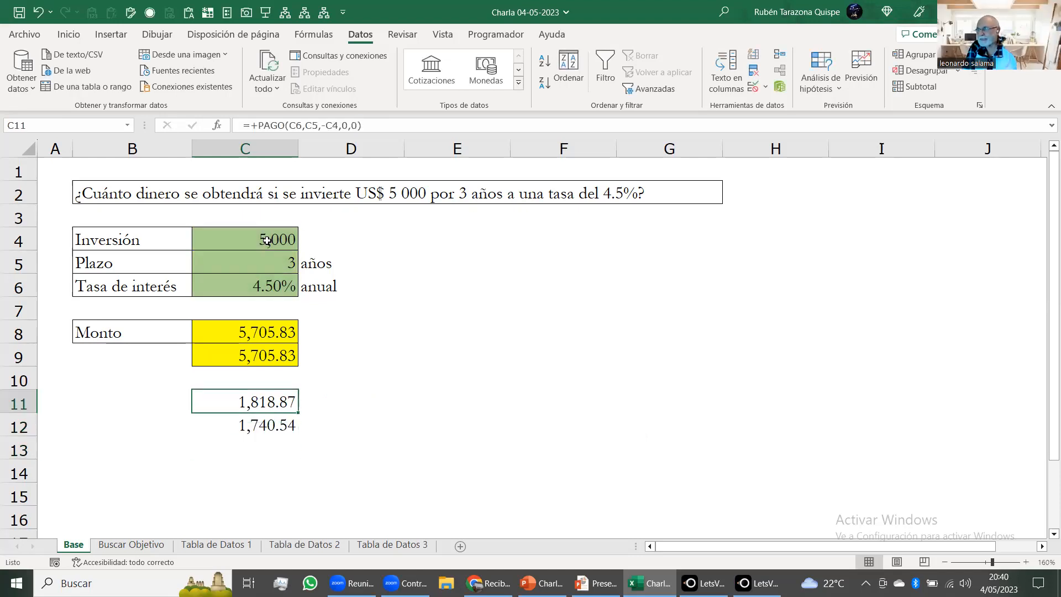
pyautogui.press('Down')
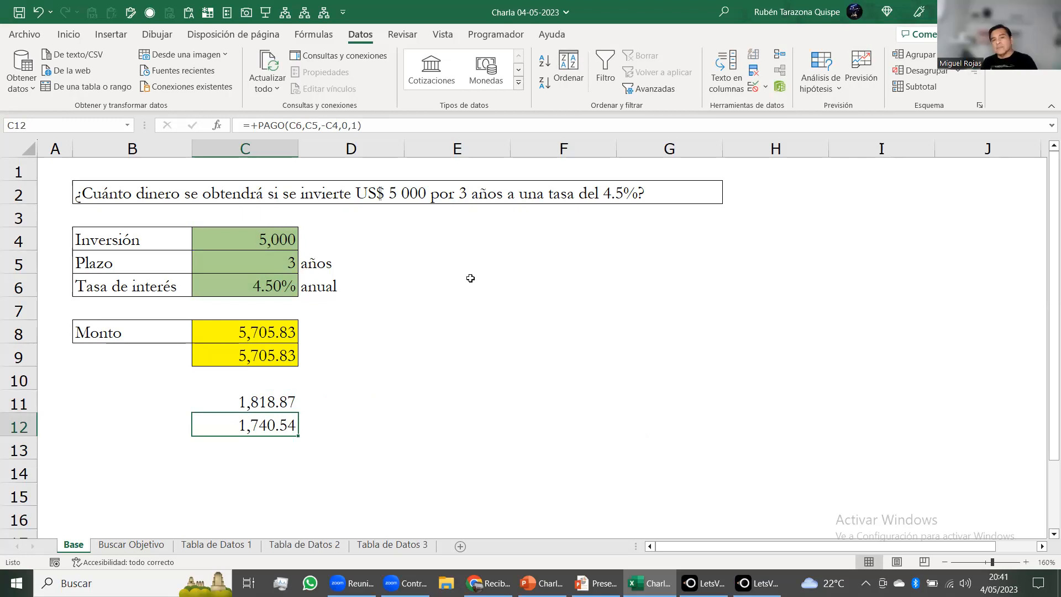
pyautogui.hotkey('alt', 'Tab')
pyautogui.hotkey('alt', 'Tab')
pyautogui.hotkey('alt', 'Tab')
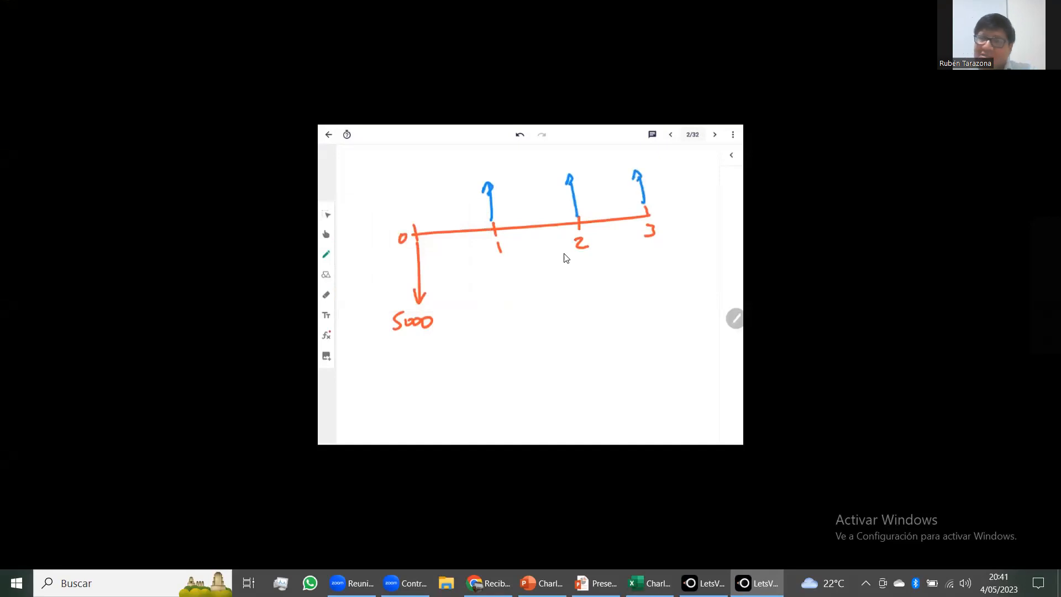
pyautogui.hotkey('alt', 'Tab')
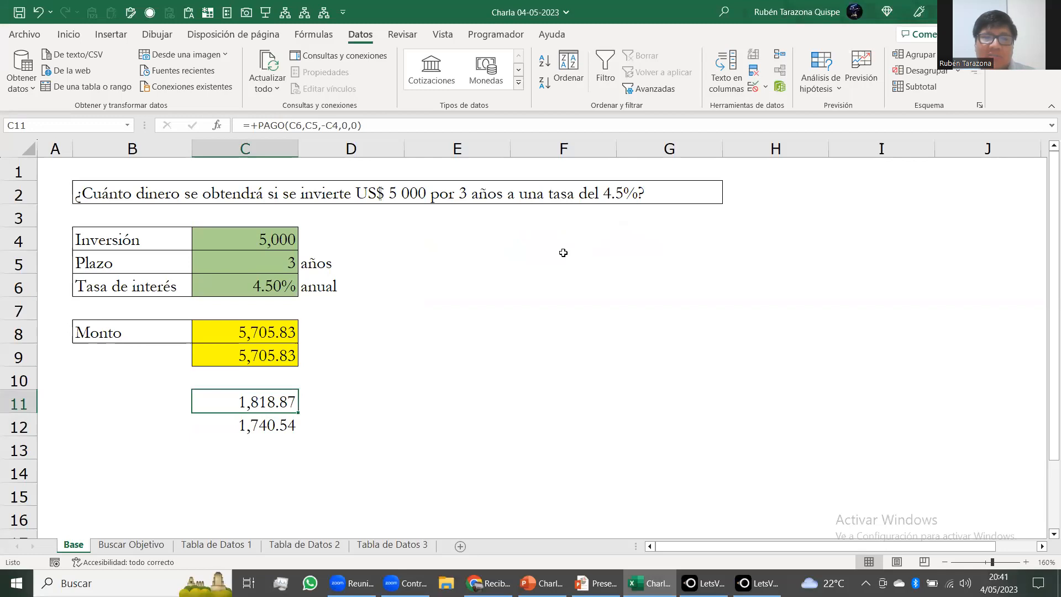
pyautogui.hotkey('alt', 'Tab')
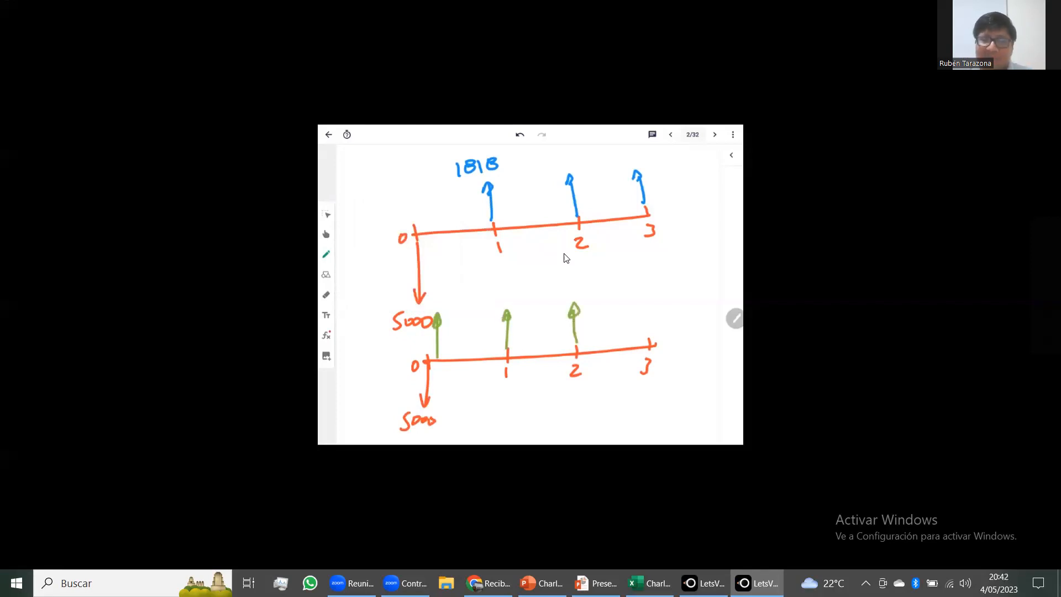
# Step: Relate C12's payment to the start-of-period timeline on the LetsView whiteboard, and return to the Excel workbook
pyautogui.hotkey('alt', 'Tab')
pyautogui.press('Down')
pyautogui.hotkey('alt', 'Tab')
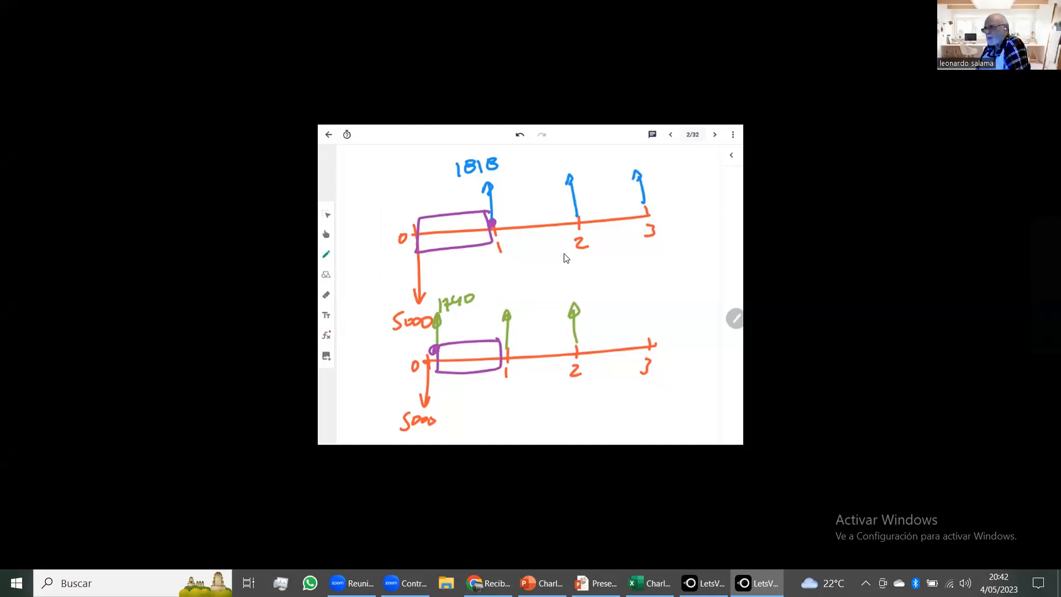
pyautogui.hotkey('alt', 'Tab')
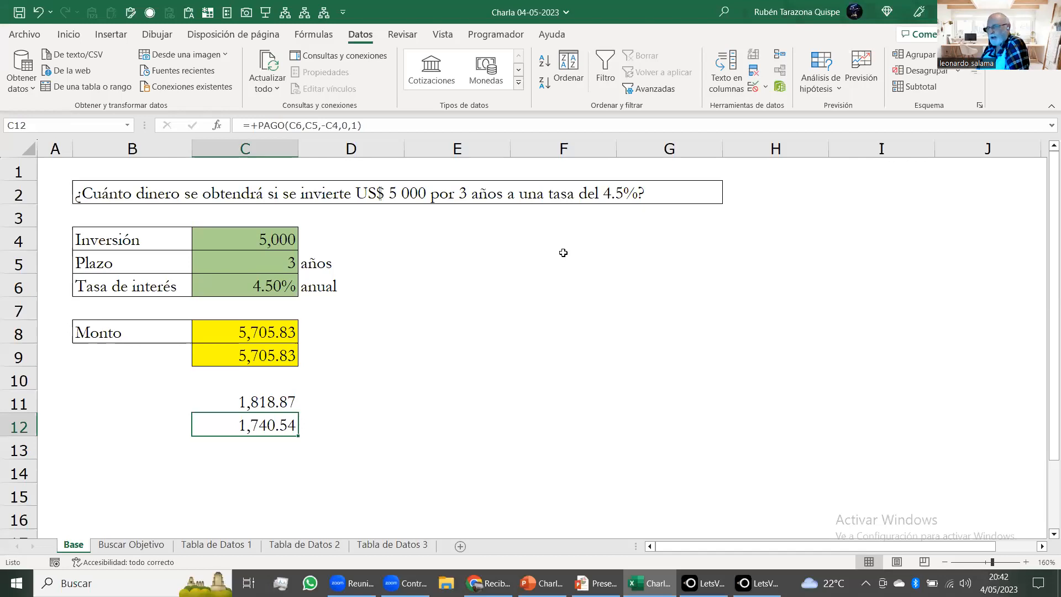
pyautogui.hotkey('alt', 'Tab')
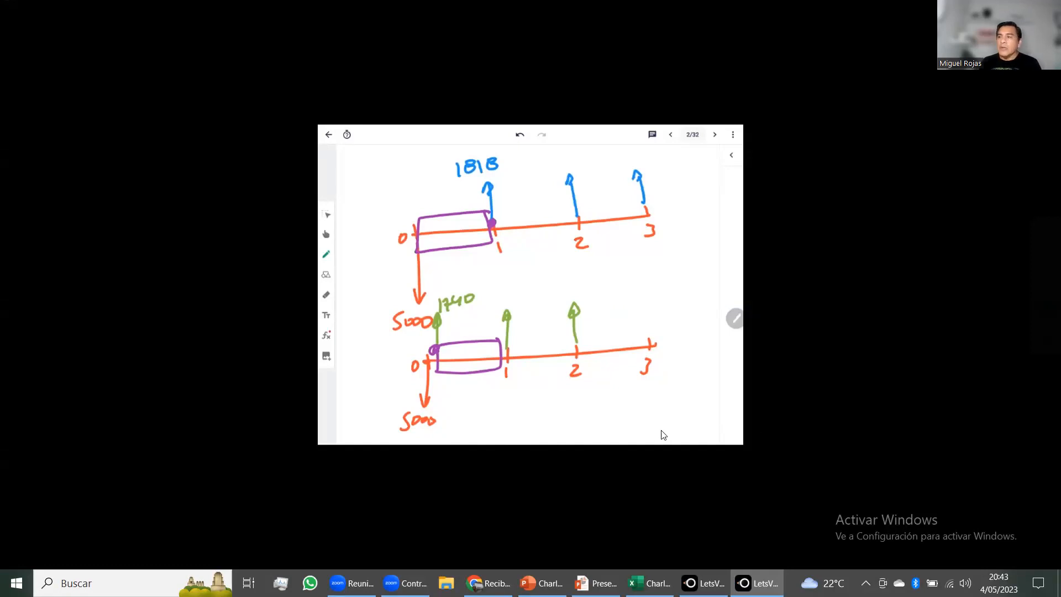
pyautogui.hotkey('alt', 'Tab')
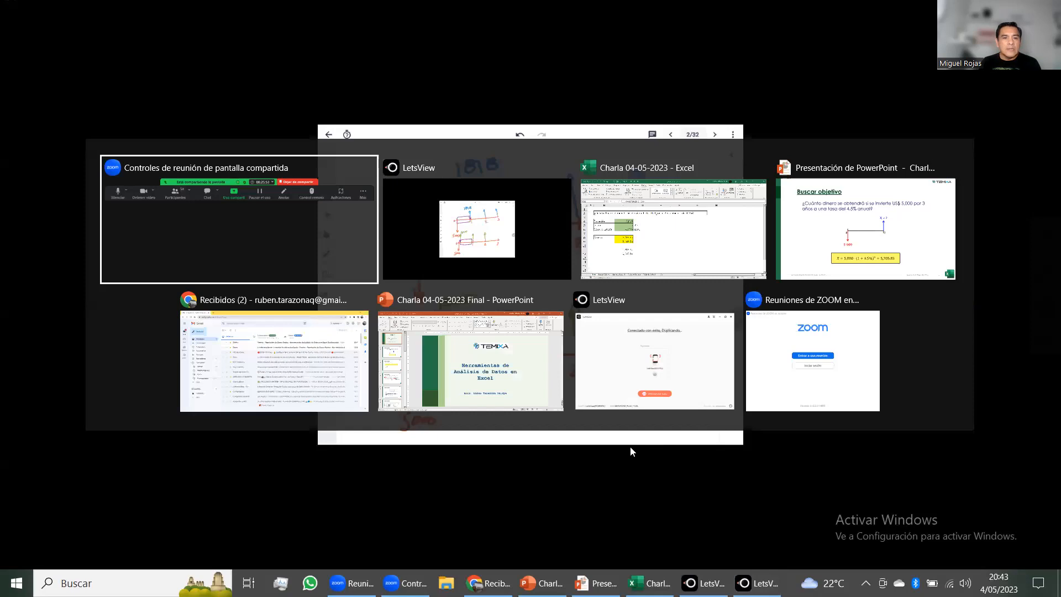
pyautogui.hotkey('alt', 'Tab')
pyautogui.hotkey('alt', 'Tab')
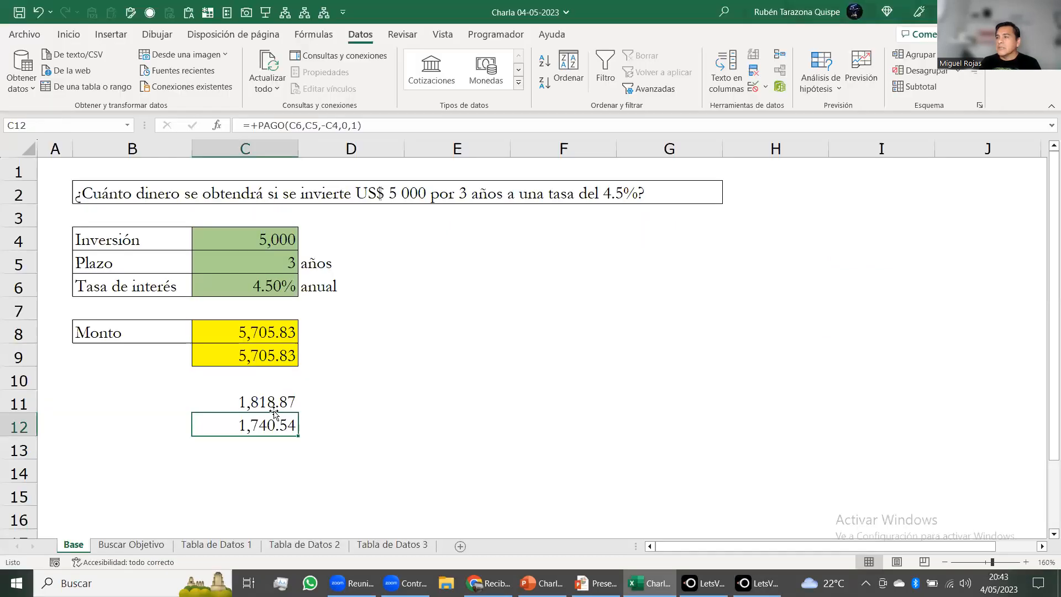
# Step: Set the Plazo in C5 to 20, review the timeline on the LetsView whiteboard, and return to the Excel workbook
pyautogui.click(268, 263)
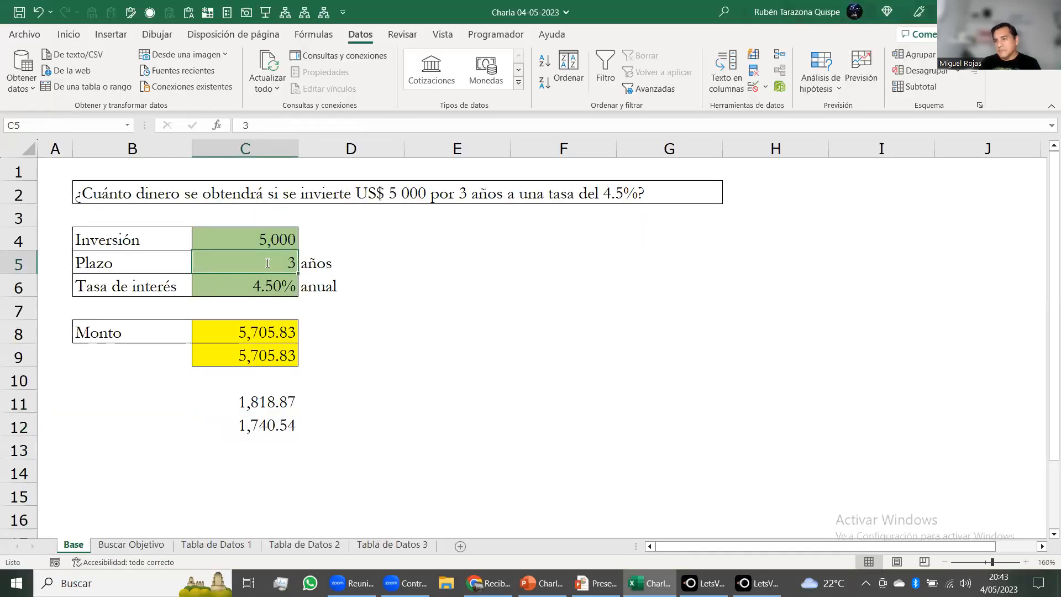
pyautogui.write('20')
pyautogui.press('Return')
pyautogui.click(266, 262)
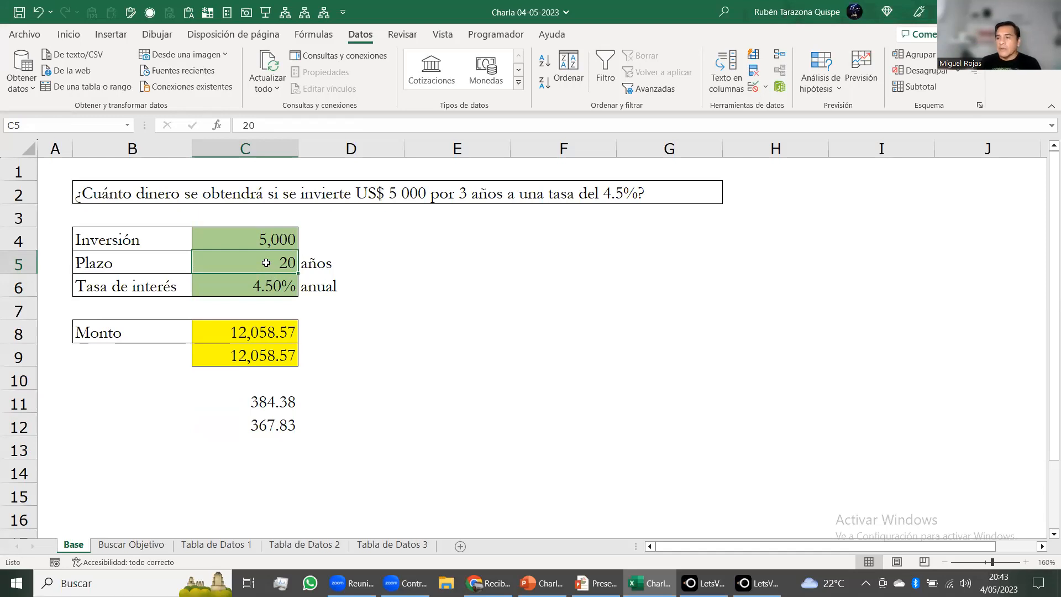
pyautogui.hotkey('alt', 'Tab')
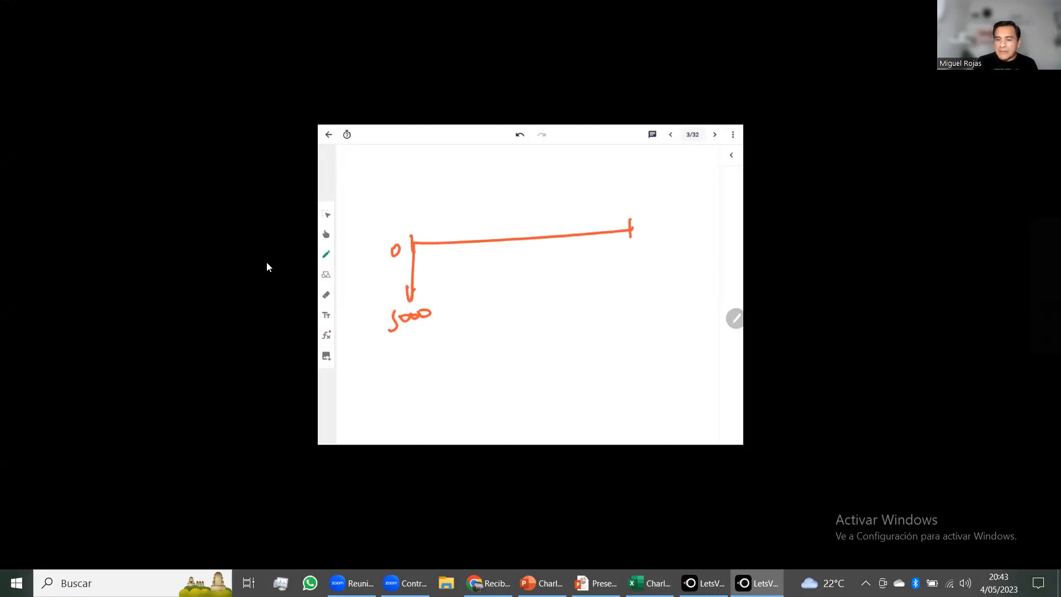
pyautogui.hotkey('alt', 'Tab')
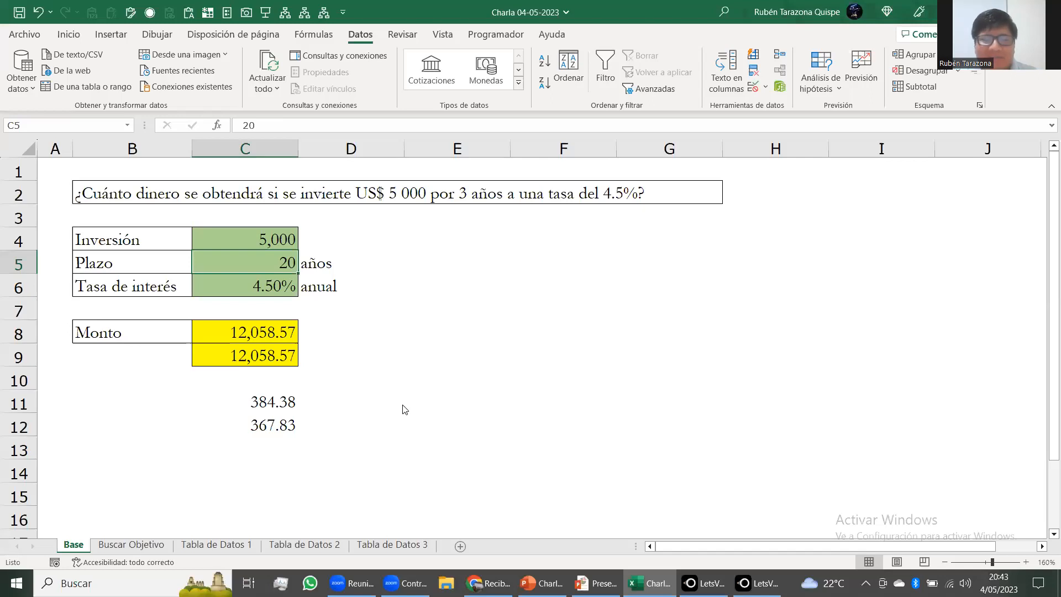
# Step: Switch to the PowerPoint slideshow and go through the Buscar objetivo slides up to the one on the command's limitation
pyautogui.hotkey('alt', 'Tab')
pyautogui.press('Right')
pyautogui.press('Right')
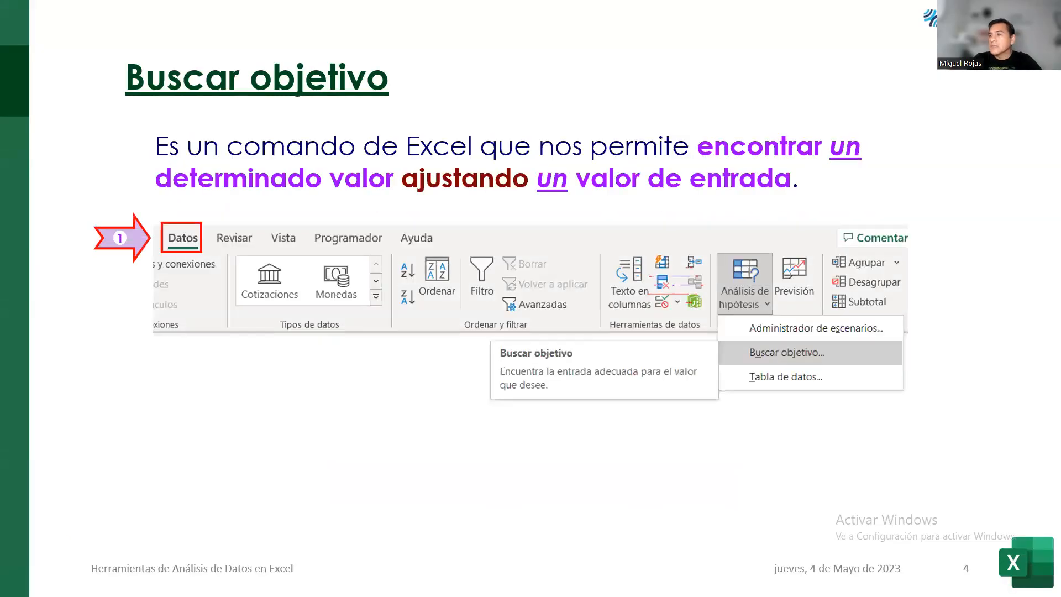
pyautogui.press('Right')
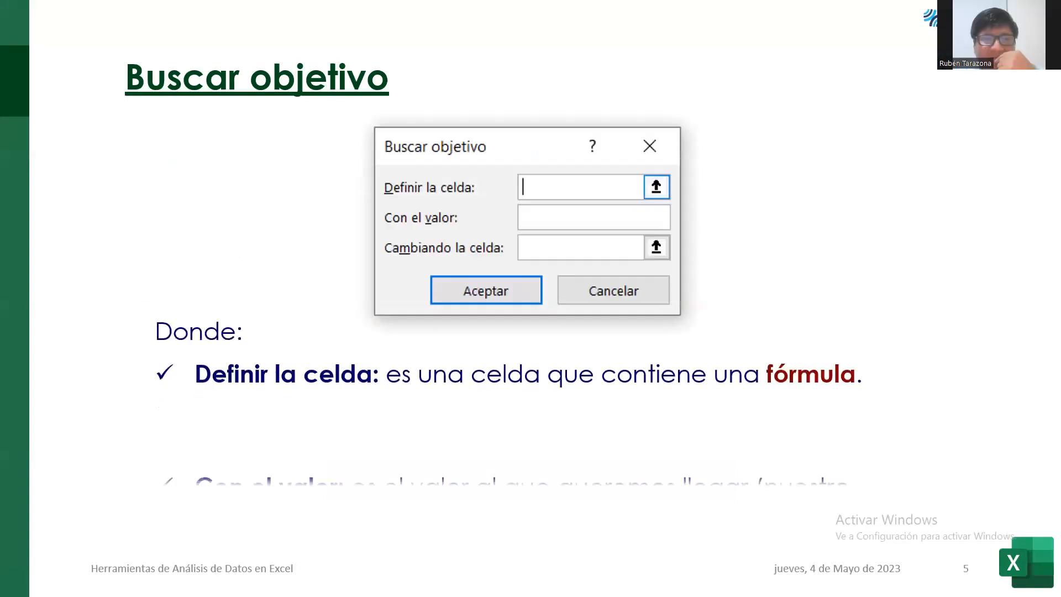
pyautogui.press('Right')
pyautogui.press('Right')
pyautogui.press('Right')
pyautogui.press('Right')
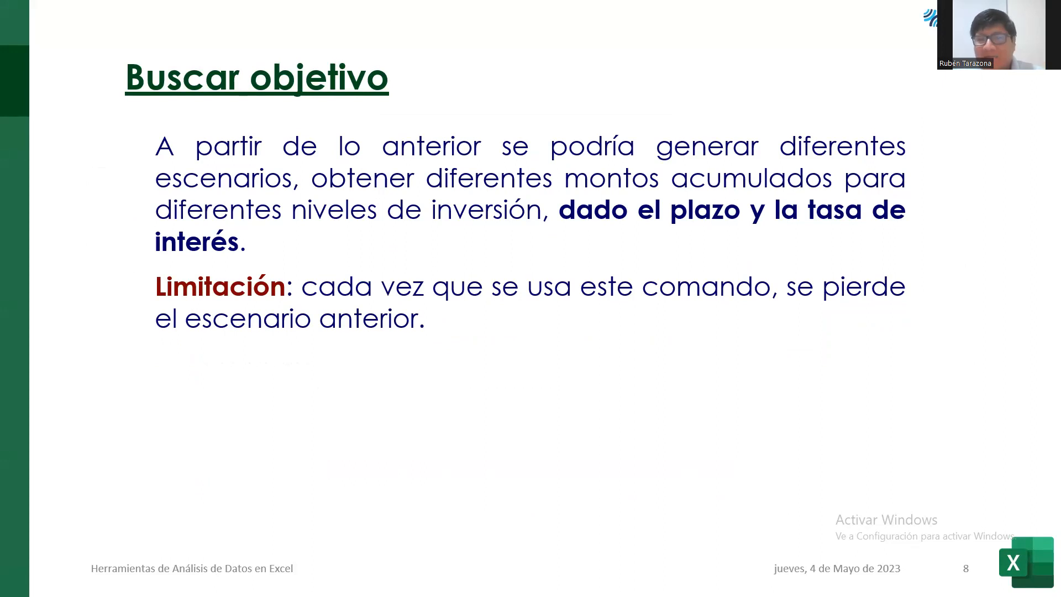
# Step: Return to the Excel workbook and examine the investment in C4 and the Monto formula in C8 on the Buscar Objetivo sheet
pyautogui.hotkey('alt', 'Tab')
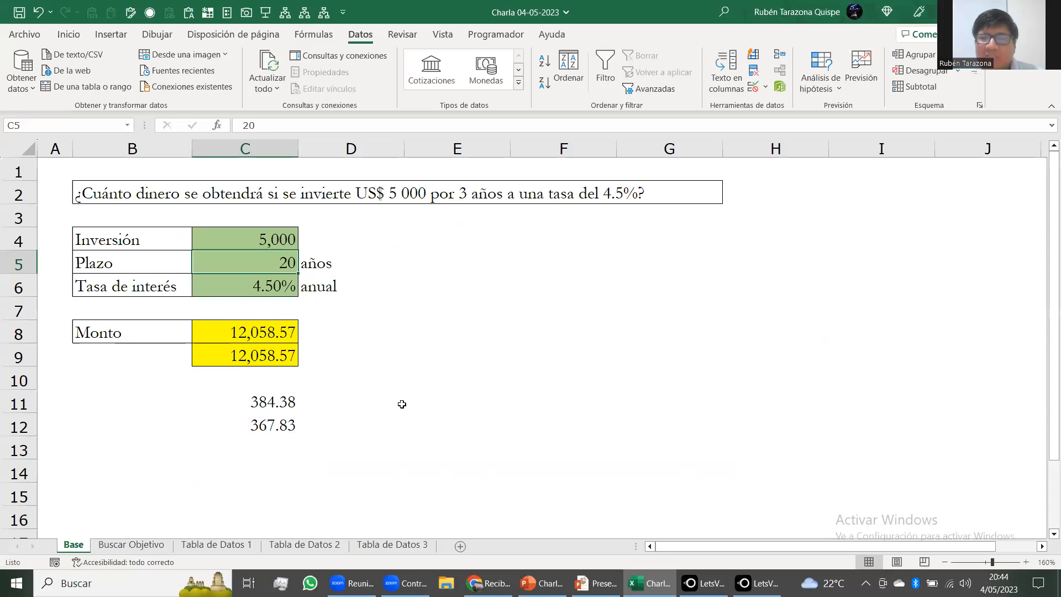
pyautogui.hotkey('ctrl', 'pagedown')
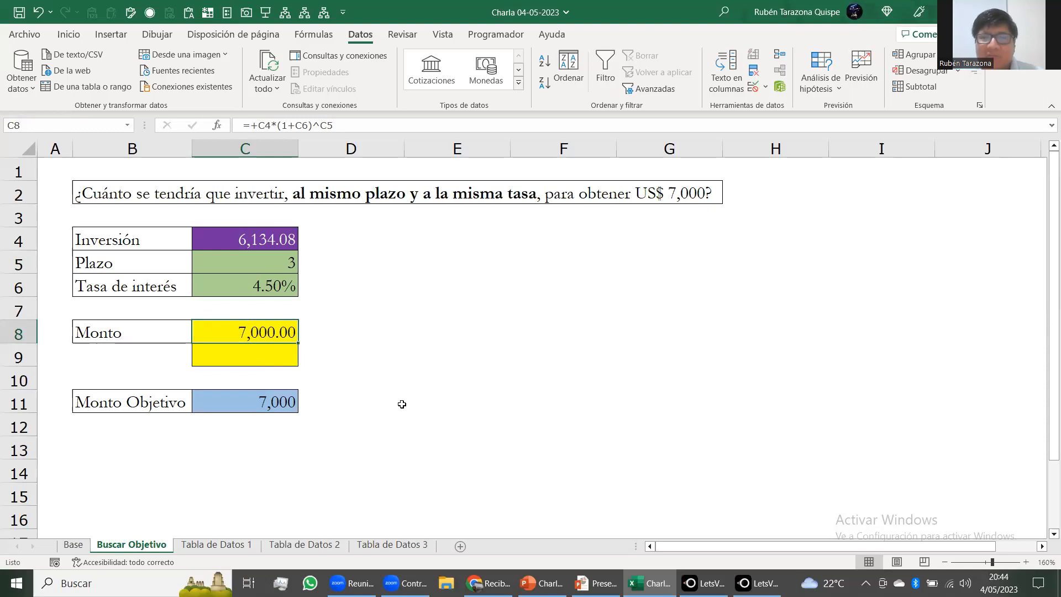
pyautogui.press('Up')
pyautogui.press('Up')
pyautogui.press('Up')
pyautogui.press('Up')
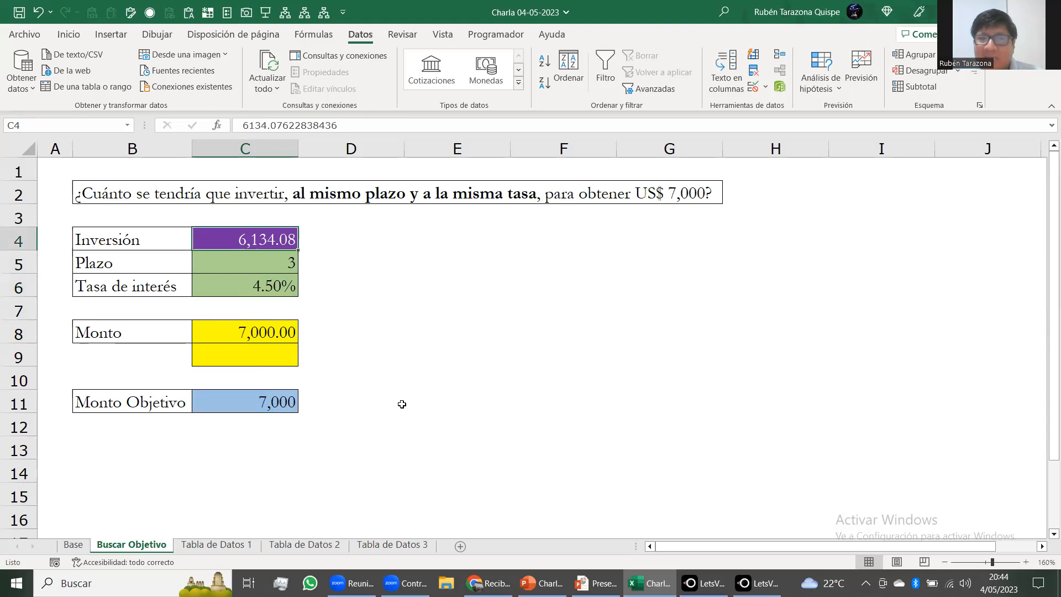
pyautogui.press('Down')
pyautogui.press('Down')
pyautogui.press('Down')
pyautogui.press('Down')
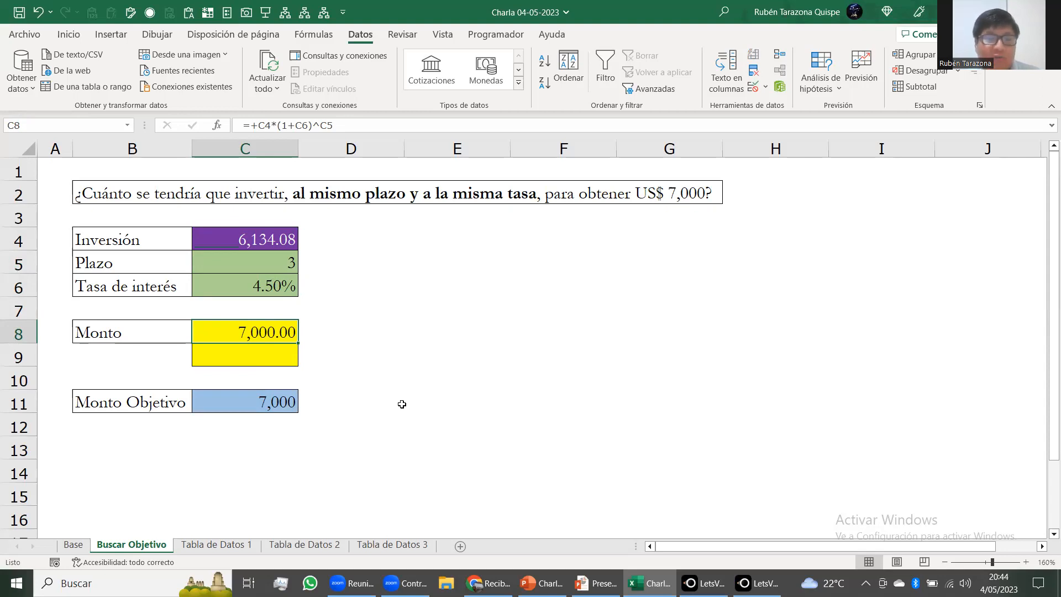
# Step: Show the table of Inversión and Monto scenarios on the next PowerPoint slide, and return to the Excel workbook
pyautogui.hotkey('alt', 'Tab')
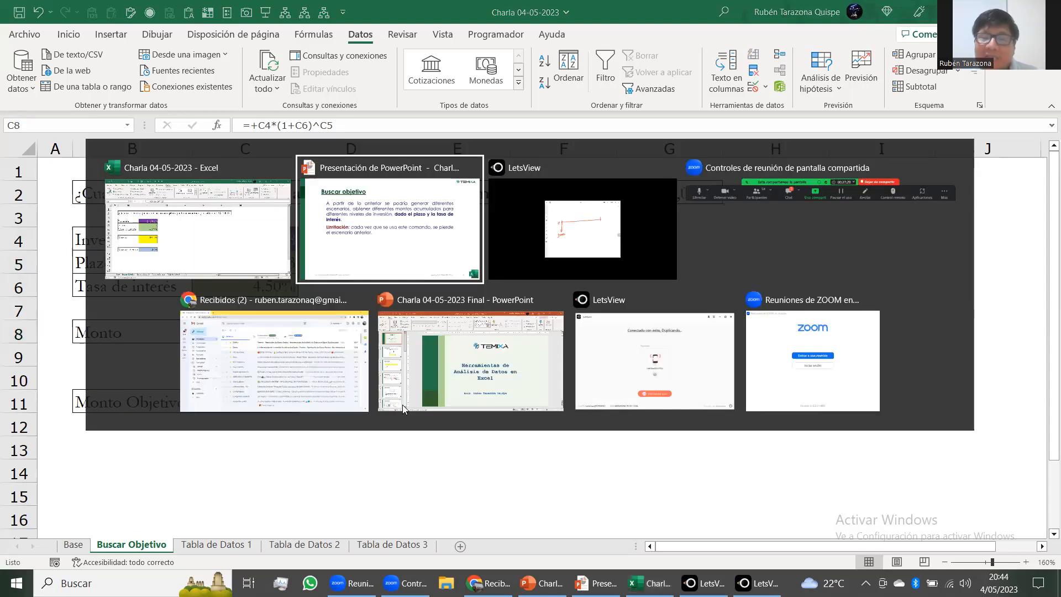
pyautogui.press('Right')
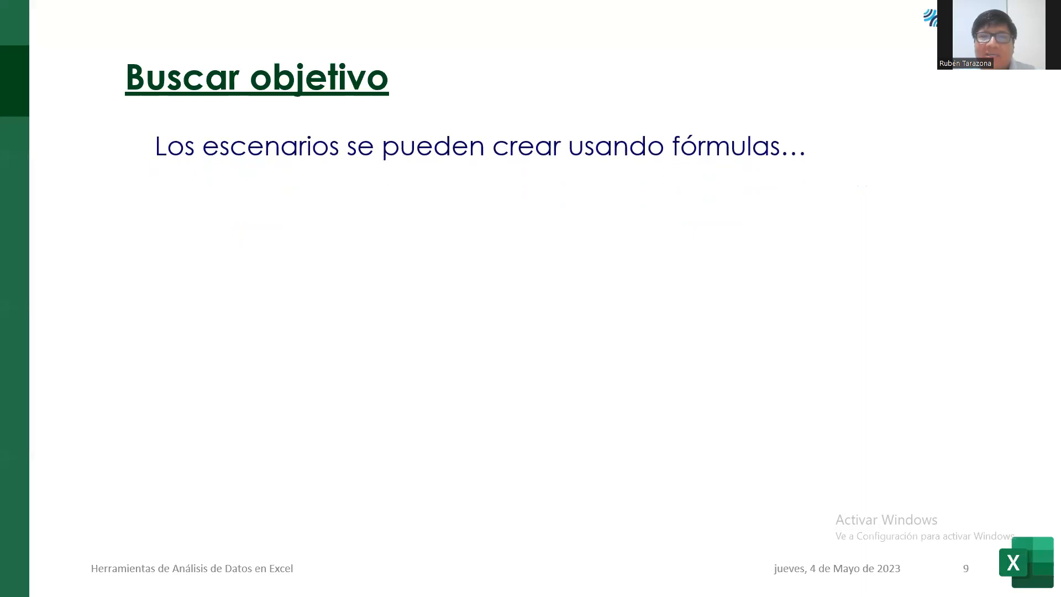
pyautogui.press('Right')
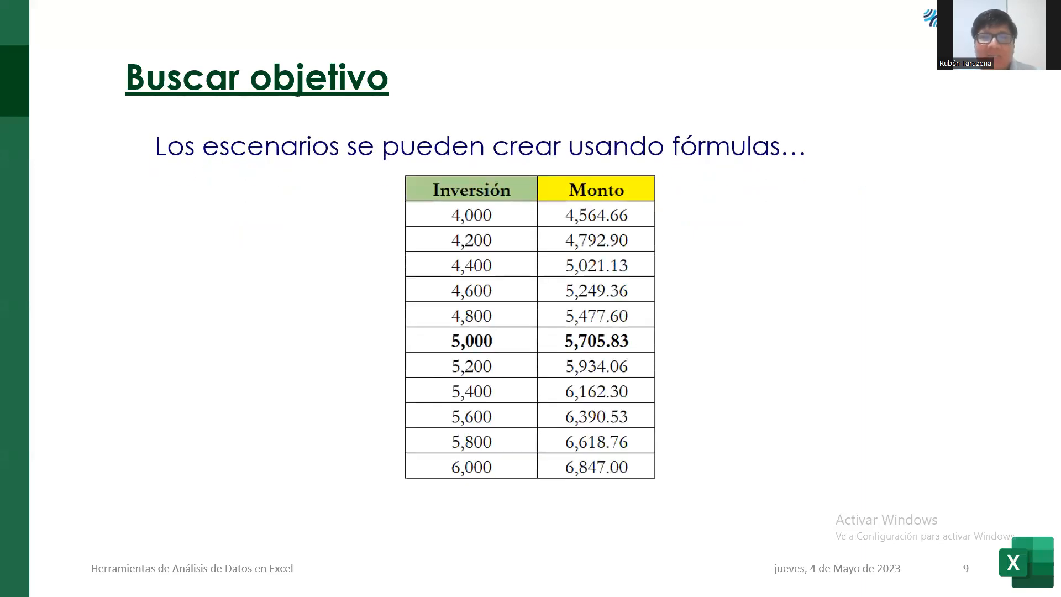
pyautogui.hotkey('alt', 'Tab')
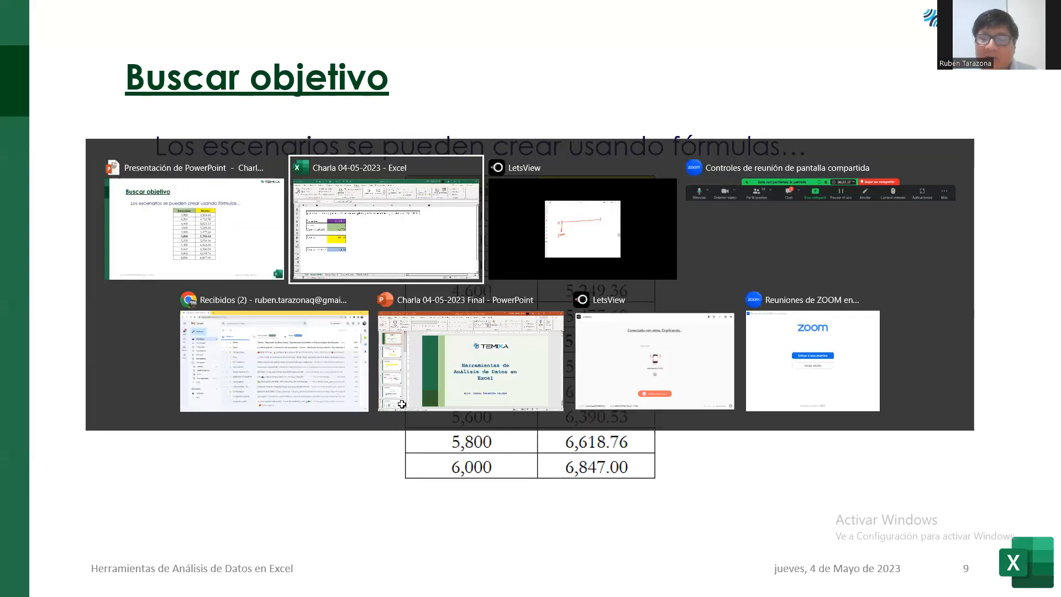
# Step: Open the Tabla de Datos 1 sheet and examine the Situación Base inputs and the Monto formula in C8
pyautogui.press('pagedown')
pyautogui.hotkey('ctrl', 'Home')
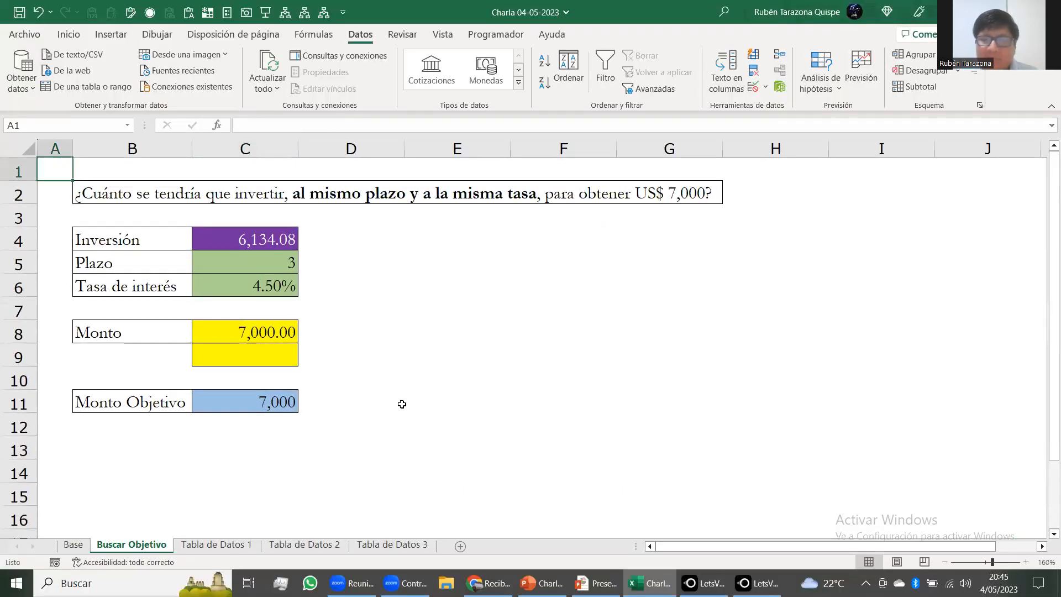
pyautogui.hotkey('ctrl', 'pagedown')
pyautogui.press('Down')
pyautogui.press('Down')
pyautogui.press('Down')
pyautogui.press('Right')
pyautogui.press('Right')
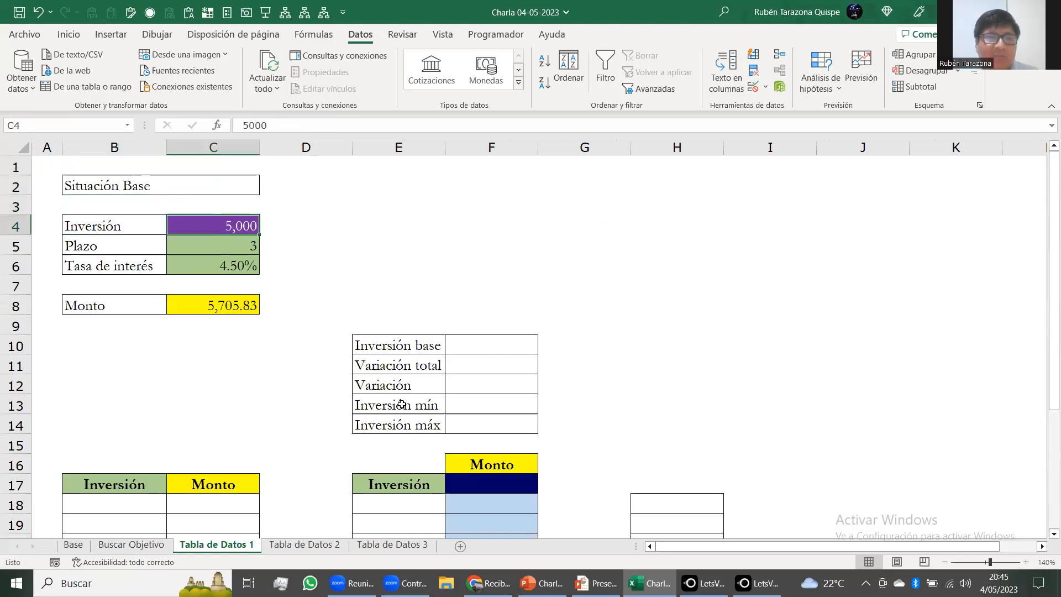
pyautogui.hotkey('shift', 'Down')
pyautogui.hotkey('shift', 'Down')
pyautogui.press('Down')
pyautogui.press('Down')
pyautogui.press('Down')
pyautogui.press('Down')
pyautogui.press('Down')
pyautogui.press('Down')
pyautogui.press('Down')
pyautogui.press('Down')
pyautogui.press('Down')
pyautogui.press('Down')
pyautogui.press('Down')
pyautogui.press('Down')
pyautogui.press('Down')
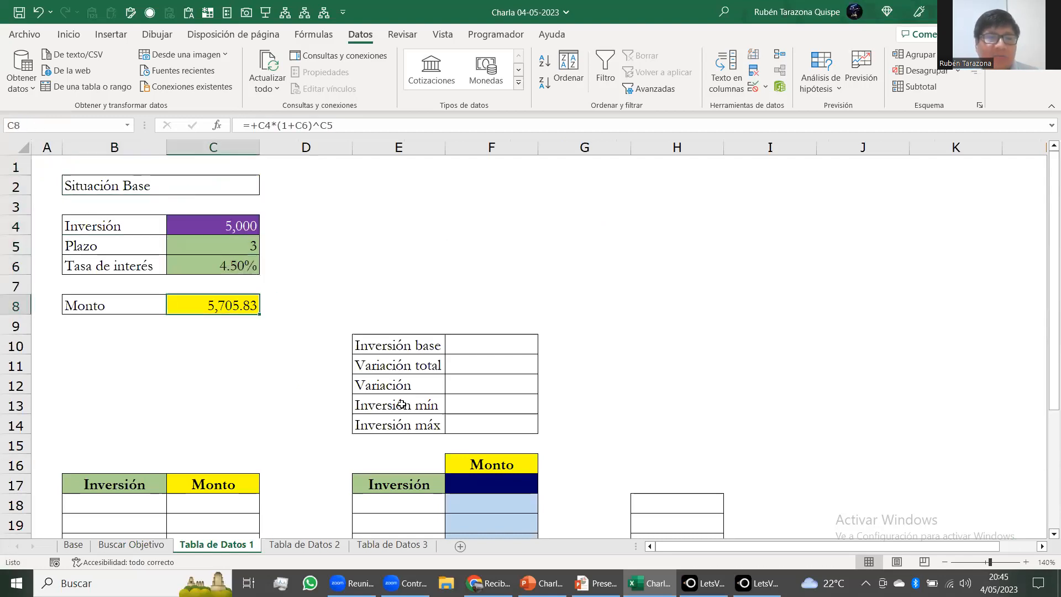
pyautogui.press('Down')
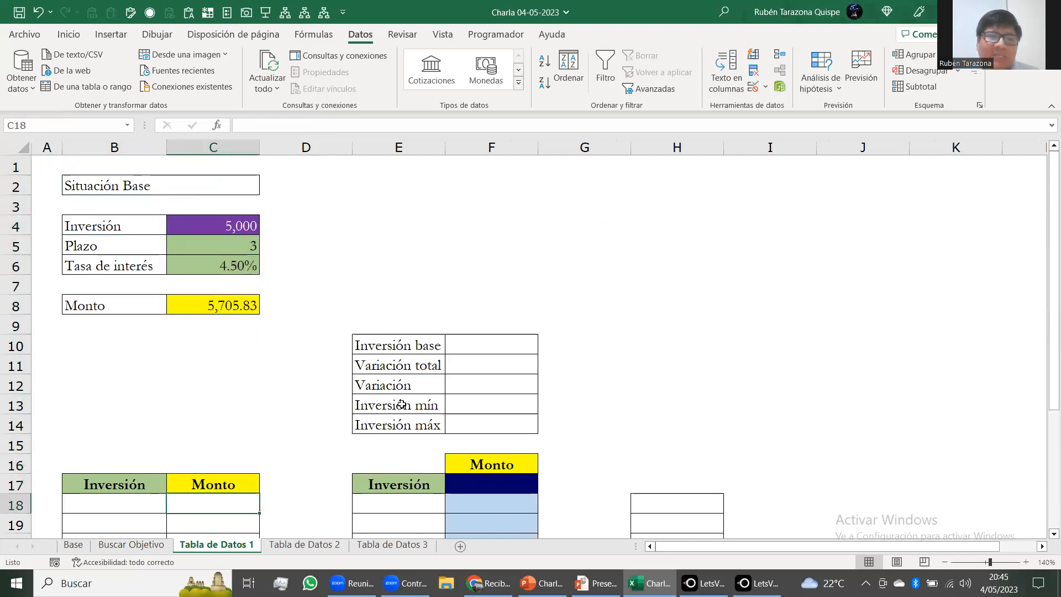
# Step: Look over the empty Inversión and Monto scenario table in B17:C28
pyautogui.press('Left')
pyautogui.press('Down')
pyautogui.press('Down')
pyautogui.press('Down')
pyautogui.press('Down')
pyautogui.press('Down')
pyautogui.press('Down')
pyautogui.press('Down')
pyautogui.press('Down')
pyautogui.press('Down')
pyautogui.press('Down')
pyautogui.press('Down')
pyautogui.press('Down')
pyautogui.press('Down')
pyautogui.press('Down')
pyautogui.press('Down')
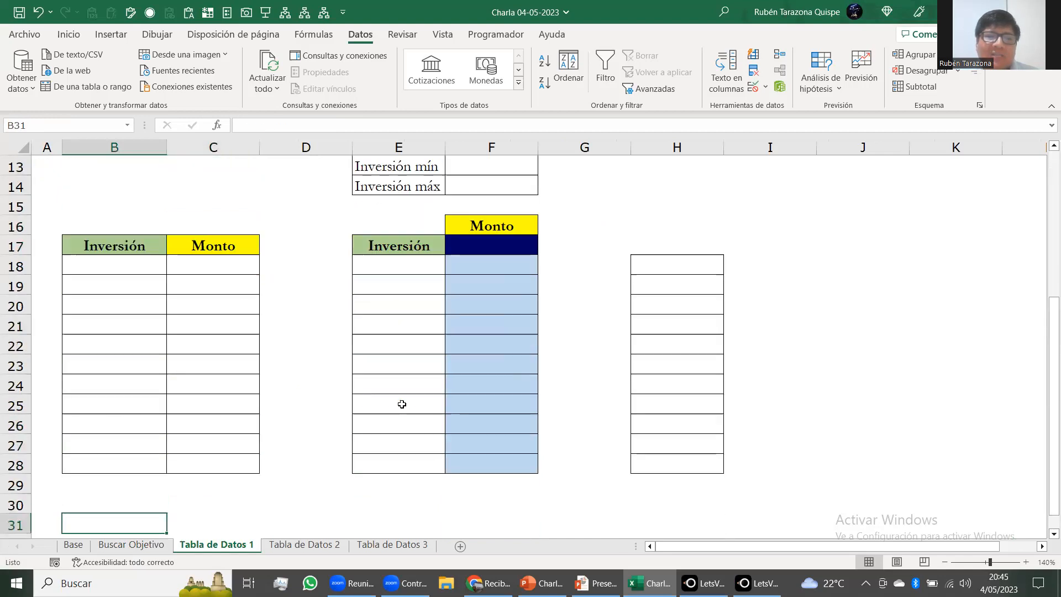
pyautogui.hotkey('ctrl', 'Up')
pyautogui.press('Down')
pyautogui.press('Right')
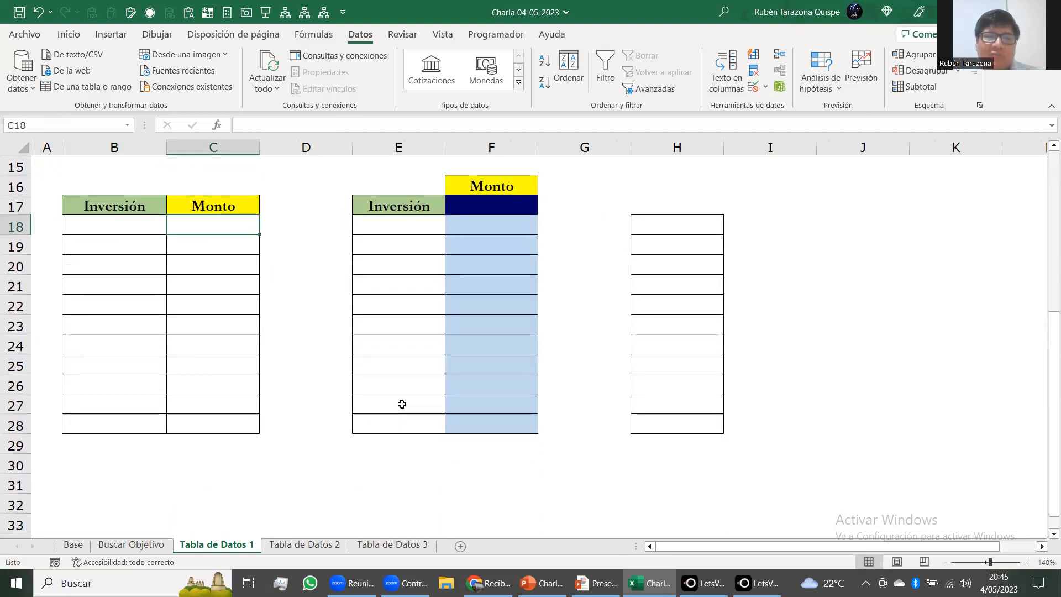
pyautogui.press('Left')
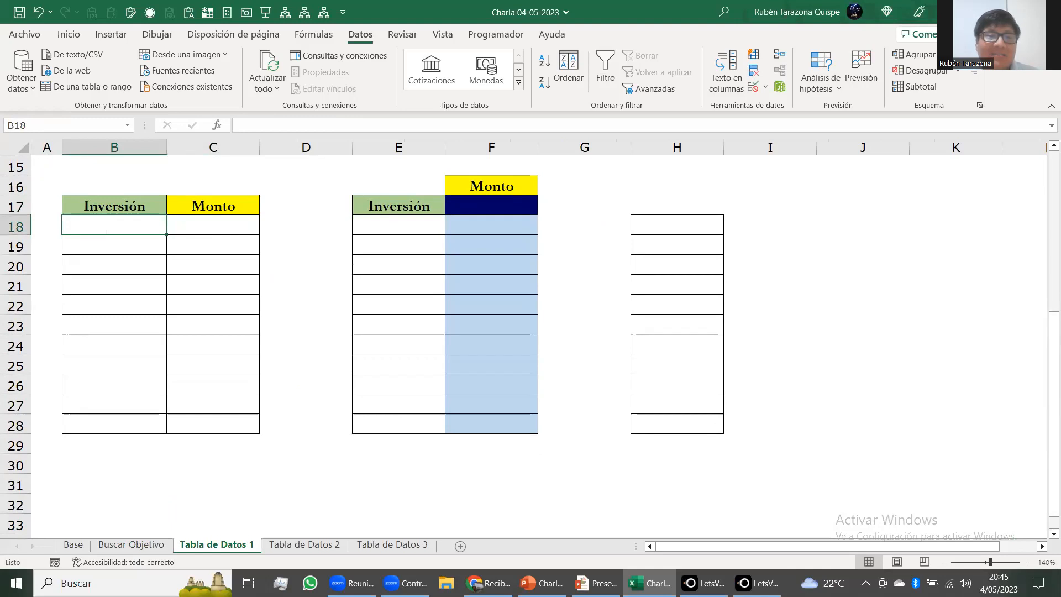
# Step: Check the scenario table on the PowerPoint slide and enter 4000 as the first Inversión in B18
pyautogui.hotkey('alt', 'Tab')
pyautogui.hotkey('alt', 'Tab')
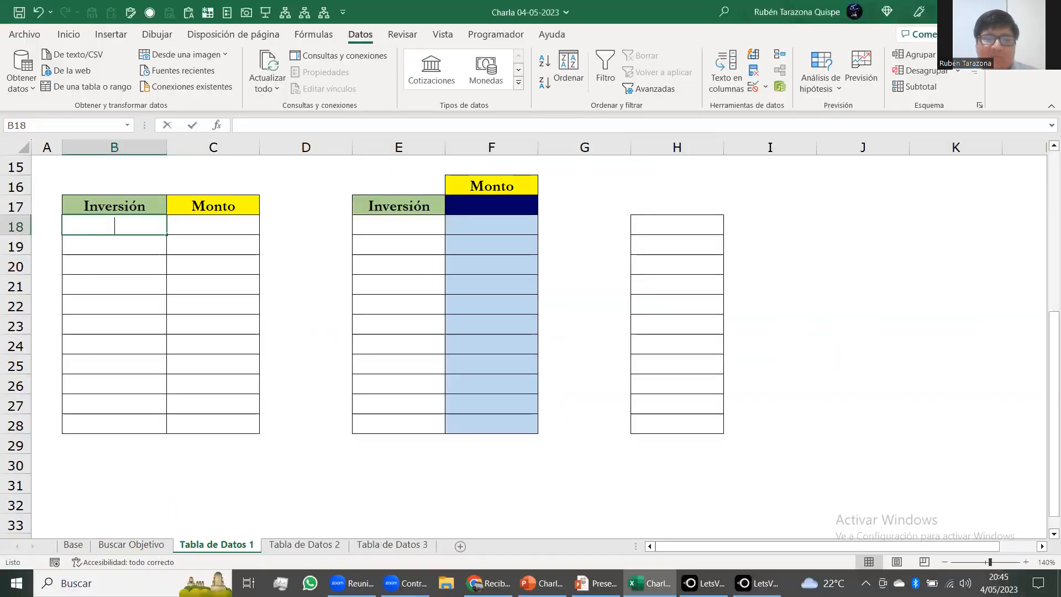
pyautogui.write('4000')
pyautogui.press('Return')
pyautogui.press('Up')
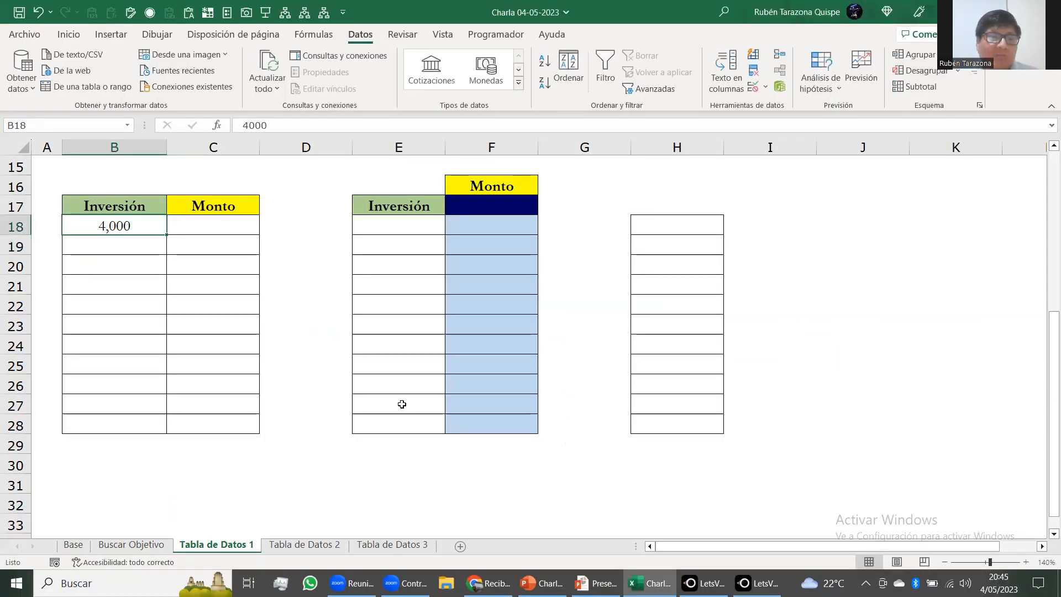
# Step: Check the slide's scenario values again and enter +B18+200 as the next Inversión in B19
pyautogui.hotkey('alt', 'Tab')
pyautogui.hotkey('alt', 'Tab')
pyautogui.press('Down')
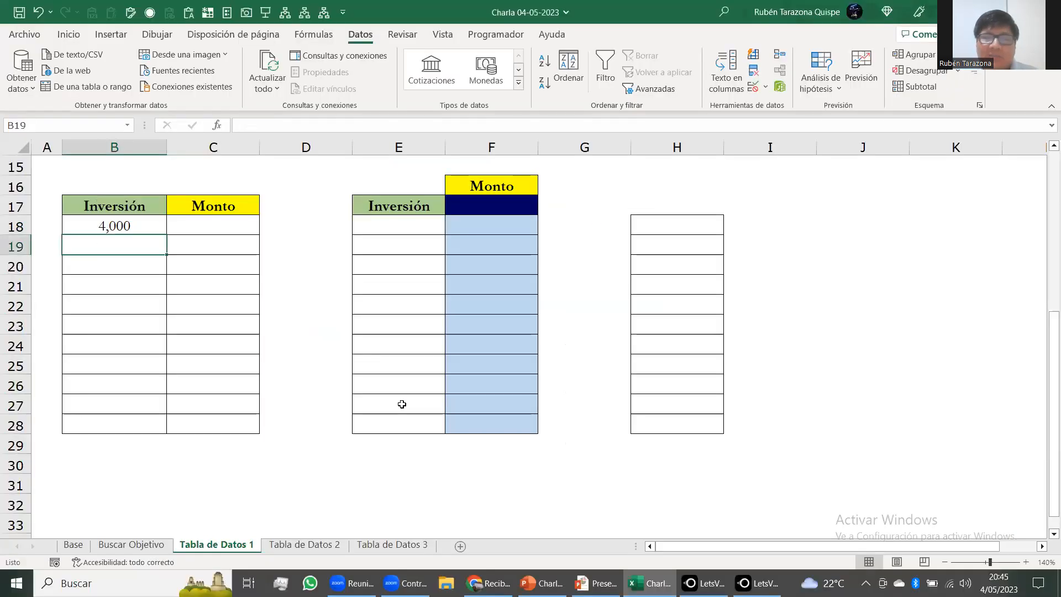
pyautogui.write('+')
pyautogui.press('Up')
pyautogui.write('+200')
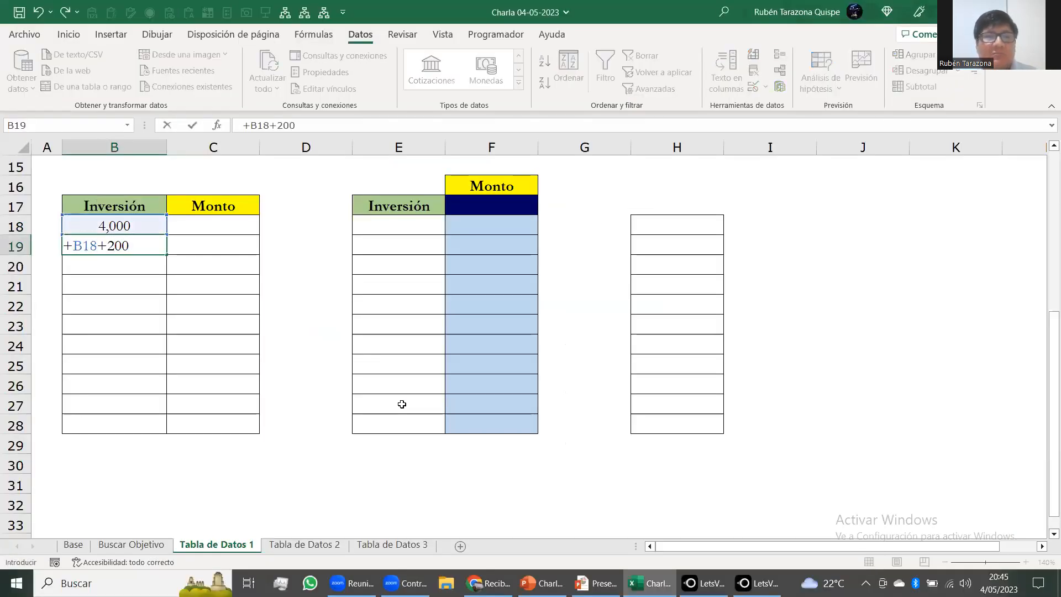
pyautogui.press('Return')
pyautogui.press('Up')
# Step: Copy B19's formula down the Inversión column to B28
pyautogui.hotkey('ctrl', 'c')
pyautogui.hotkey('shift', 'Down')
pyautogui.hotkey('shift', 'Down')
pyautogui.hotkey('shift', 'Down')
pyautogui.hotkey('shift', 'Down')
pyautogui.hotkey('shift', 'Down')
pyautogui.hotkey('shift', 'Down')
pyautogui.hotkey('shift', 'Down')
pyautogui.hotkey('shift', 'Down')
pyautogui.hotkey('shift', 'Down')
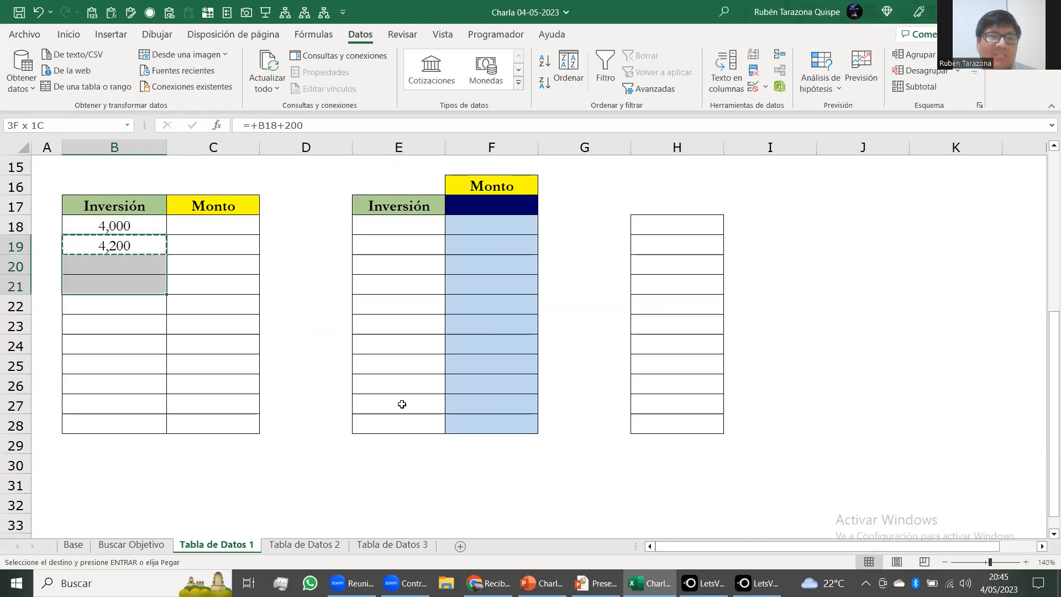
pyautogui.hotkey('ctrl', 'v')
# Step: Begin a VF formula in C18 with absolute references to the interest rate in C6 and the term in C5
pyautogui.press('Up')
pyautogui.press('Up')
pyautogui.press('Down')
pyautogui.press('Right')
pyautogui.write('+')
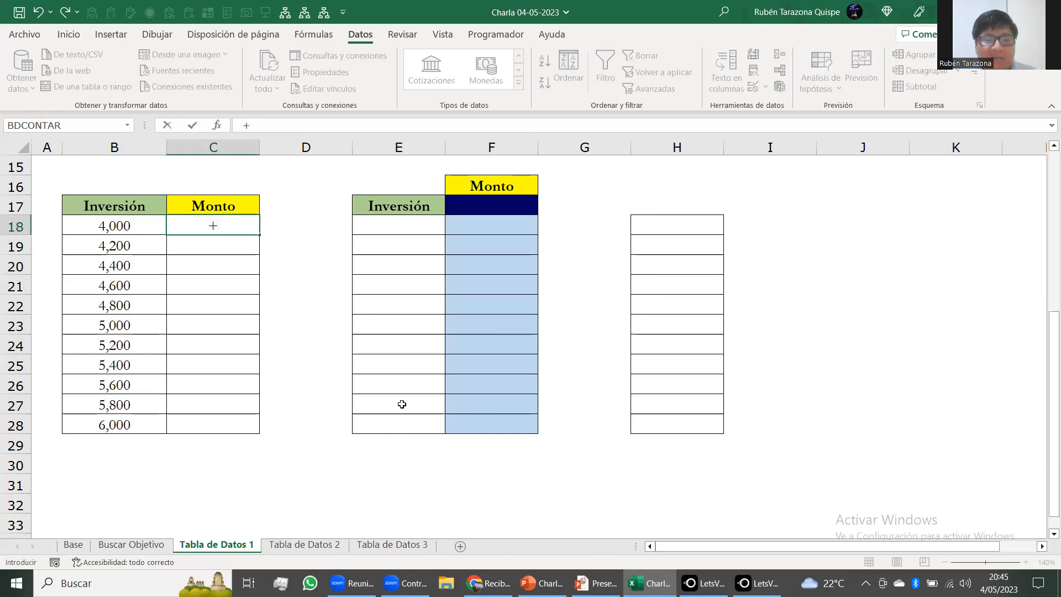
pyautogui.write('VF(')
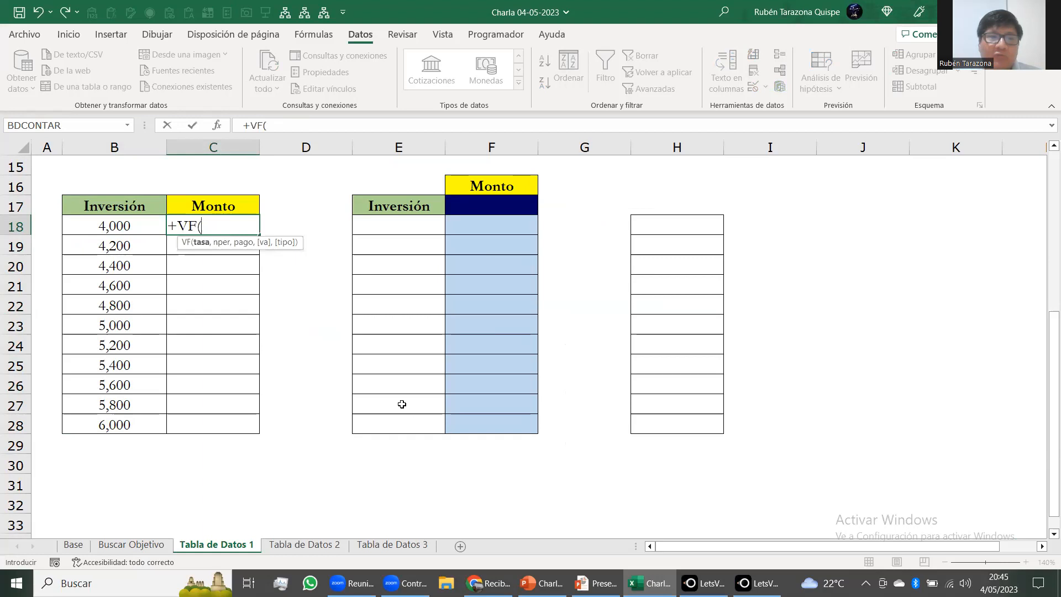
pyautogui.scroll(5, 332, 342)
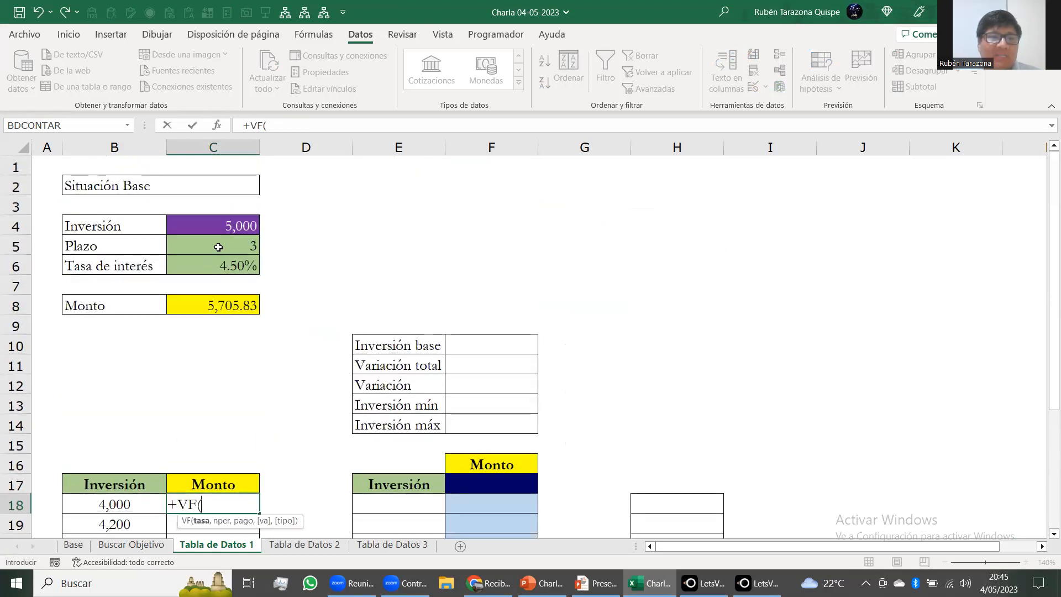
pyautogui.click(233, 266)
pyautogui.press('F4')
pyautogui.write(',')
pyautogui.click(225, 246)
pyautogui.press('F4')
pyautogui.write(',')
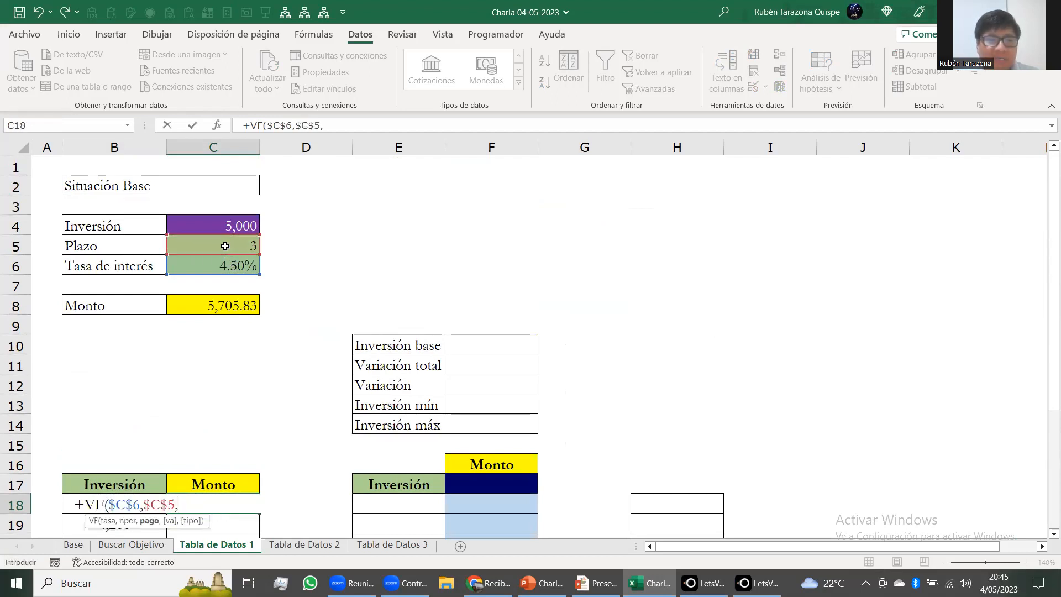
# Step: Complete C18's VF formula with -B18 as its third argument
pyautogui.write('-')
pyautogui.press('Left')
pyautogui.write(')=')
pyautogui.press('BackSpace')
pyautogui.hotkey('ctrl', 'Return')
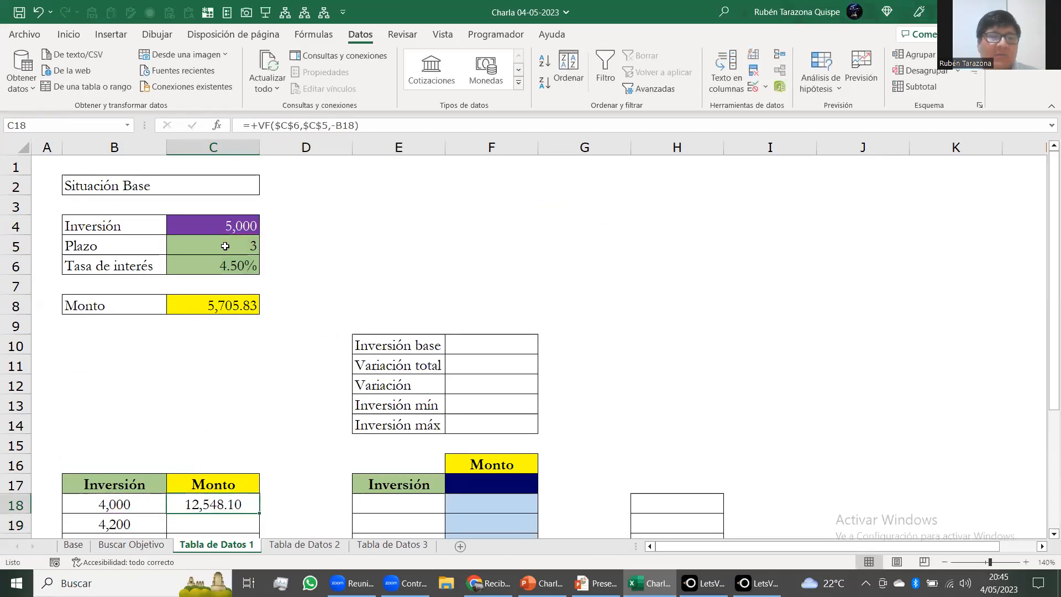
# Step: Review the Inversión values in B18:B28 and compare C18's Monto with the Situación Base figures
pyautogui.press('Left')
pyautogui.hotkey('ctrl', 'Down')
pyautogui.press('Down')
pyautogui.press('Down')
pyautogui.press('Down')
pyautogui.press('Down')
pyautogui.press('Down')
pyautogui.press('Down')
pyautogui.hotkey('ctrl', 'Up')
pyautogui.hotkey('ctrl', 'Up')
pyautogui.press('Down')
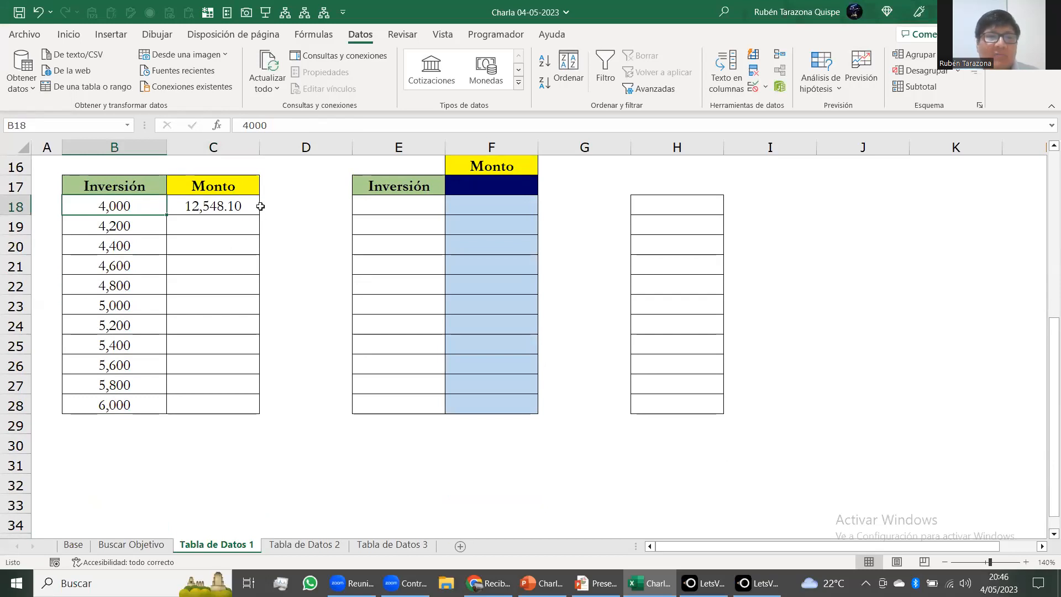
pyautogui.scroll(5, 259, 206)
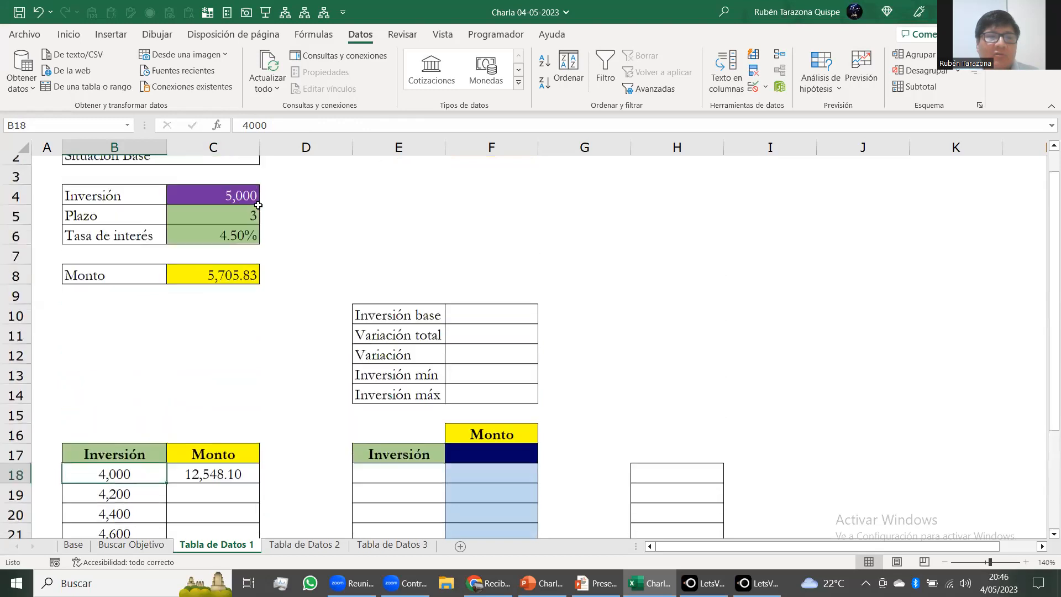
pyautogui.scroll(-2, 255, 209)
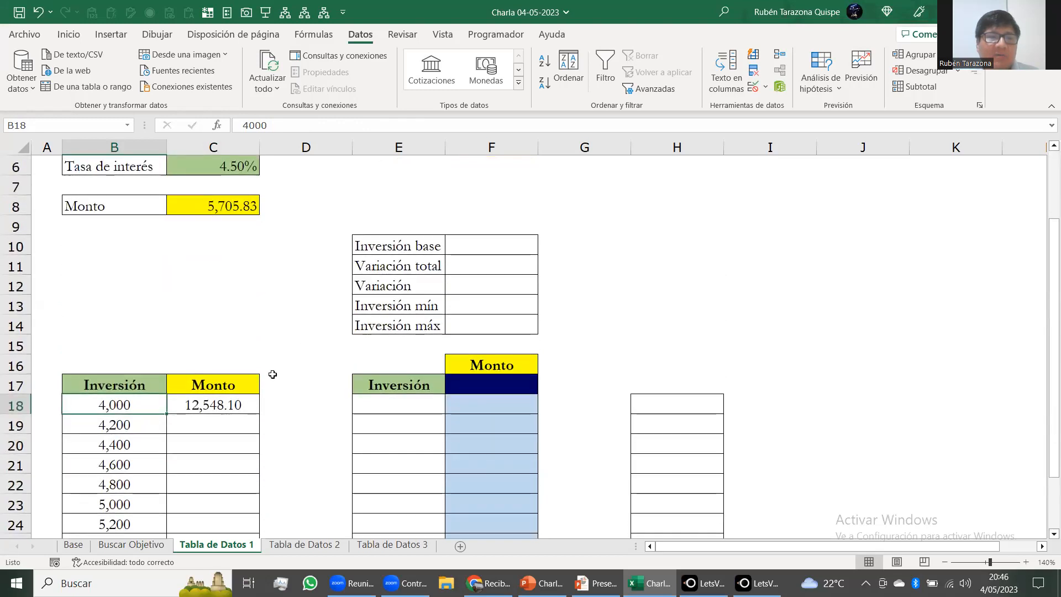
# Step: Correct C18's VF formula by inserting an empty payment argument so that -B18 becomes the present value argument
pyautogui.click(219, 404)
pyautogui.doubleClick(219, 403)
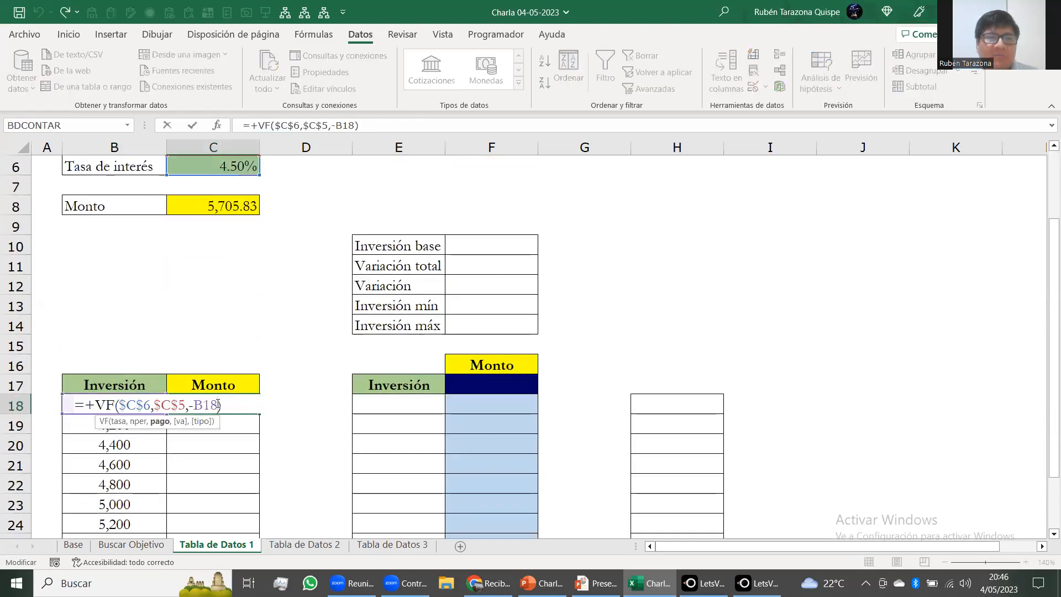
pyautogui.click(190, 406)
pyautogui.write(',')
pyautogui.hotkey('ctrl', 'Return')
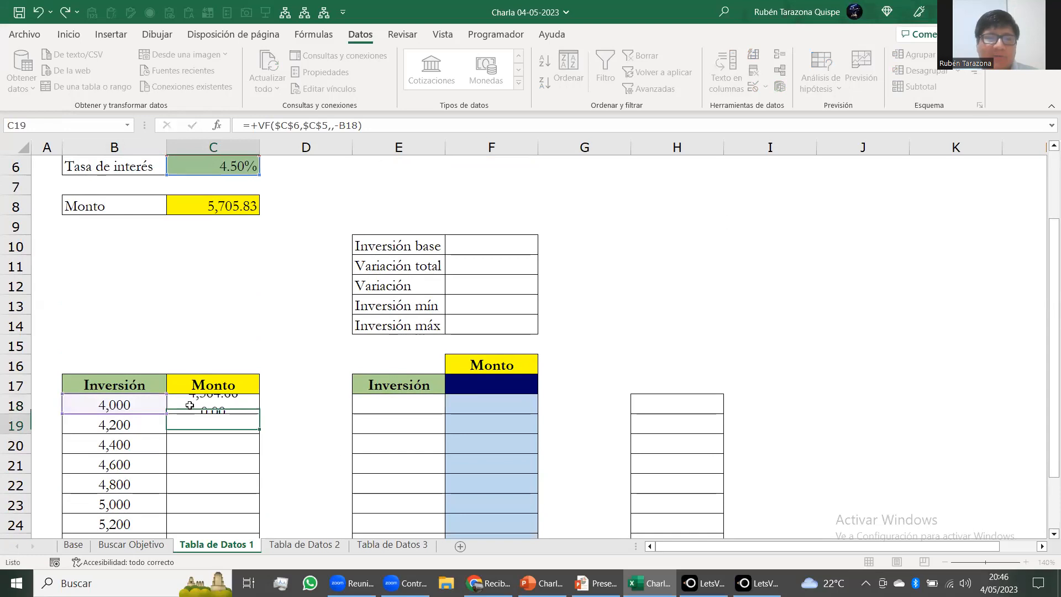
pyautogui.scroll(-3, 277, 337)
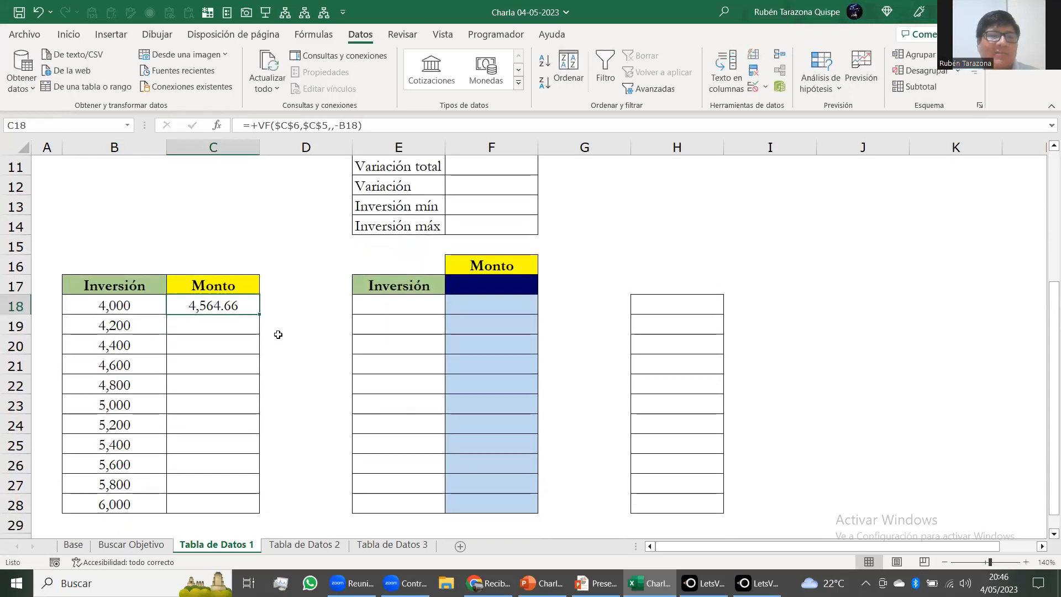
# Step: Copy C18's VF formula down the Monto column through C28
pyautogui.press('Left')
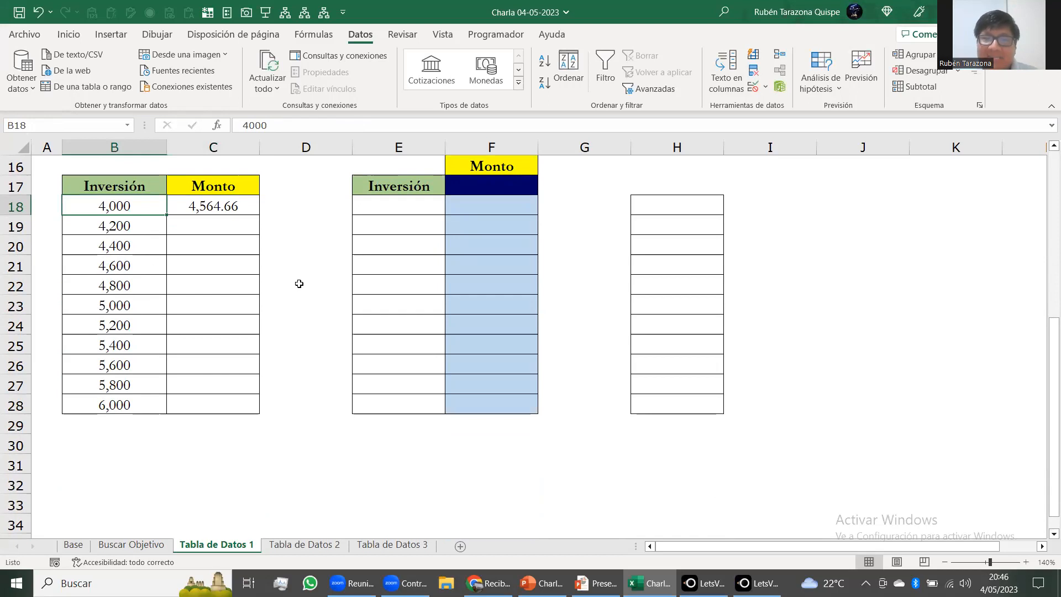
pyautogui.press('Right')
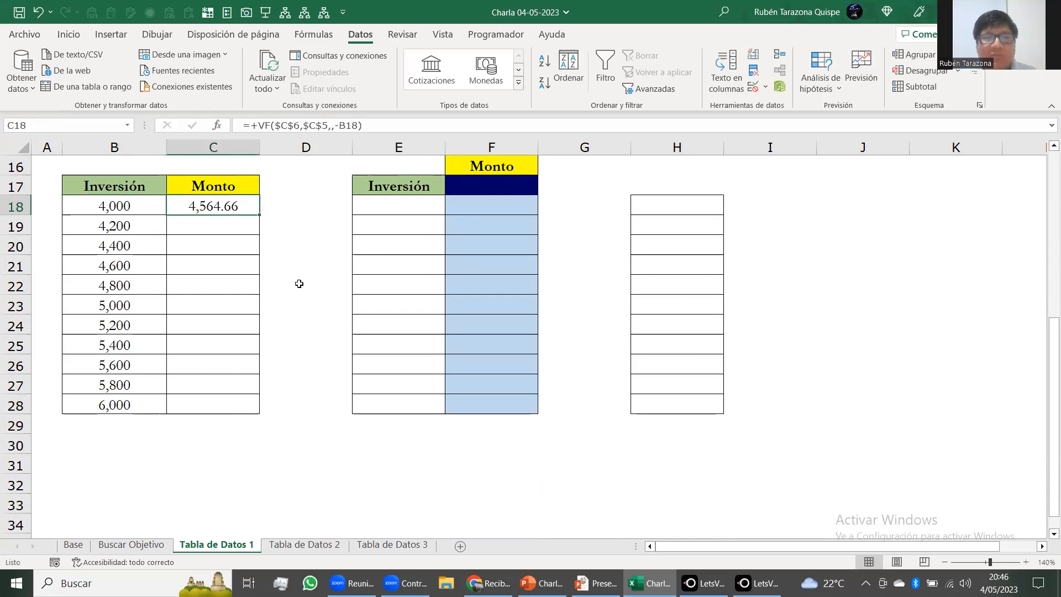
pyautogui.hotkey('ctrl', 'c')
pyautogui.press('Left')
pyautogui.hotkey('ctrl', 'Down')
pyautogui.press('Right')
pyautogui.hotkey('ctrl', 'shift', 'Up')
pyautogui.press('Return')
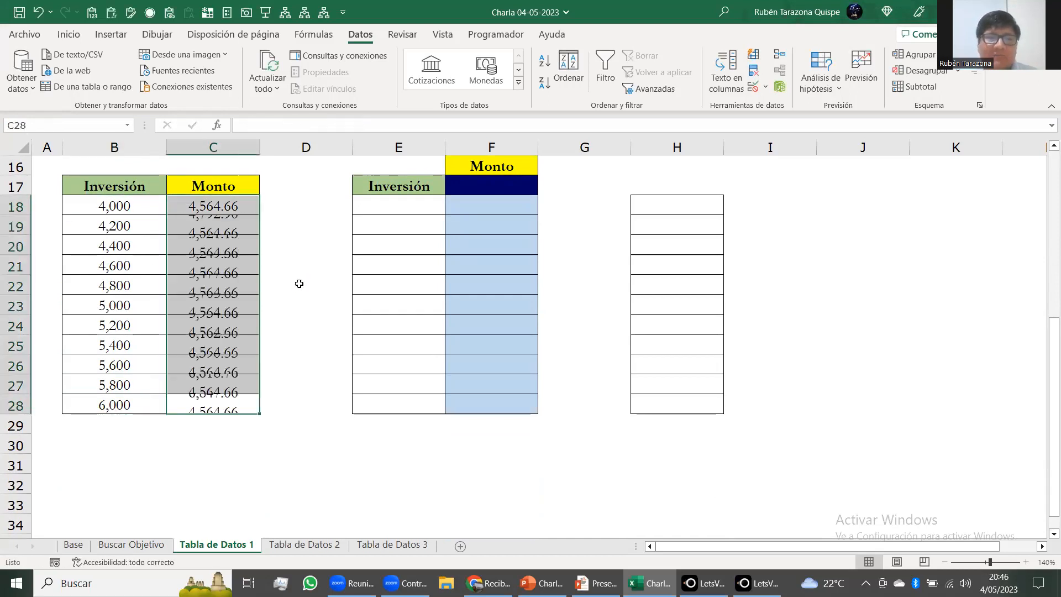
# Step: Review the Monto formulas in C18:C28 alongside the Inversión amounts in B18:B28
pyautogui.press('Up')
pyautogui.hotkey('ctrl', 'Up')
pyautogui.press('Down')
pyautogui.press('Down')
pyautogui.press('Down')
pyautogui.press('Down')
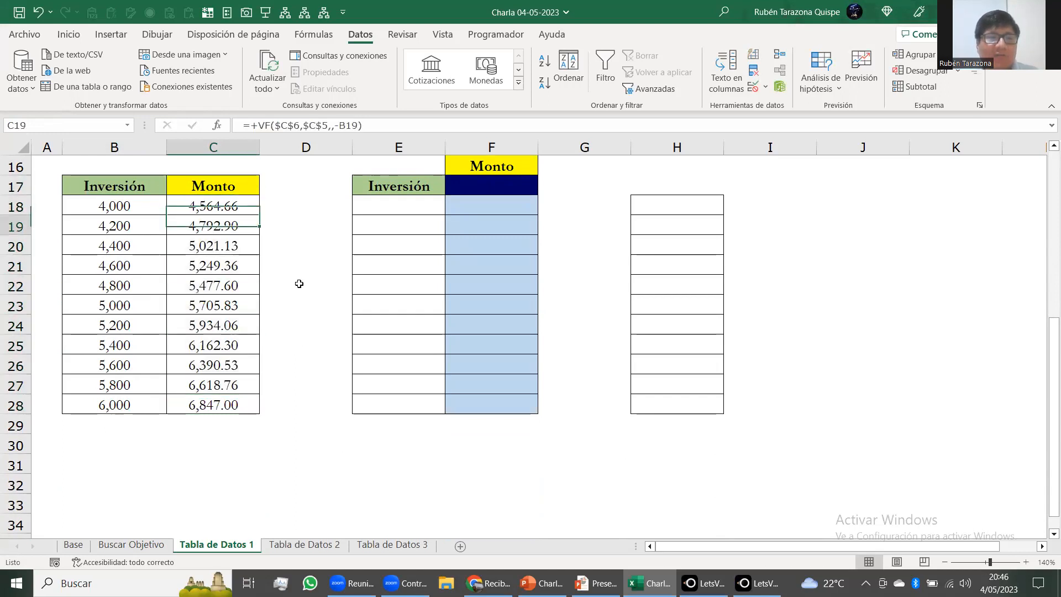
pyautogui.hotkey('ctrl', 'Down')
pyautogui.hotkey('ctrl', 'Up')
pyautogui.press('Down')
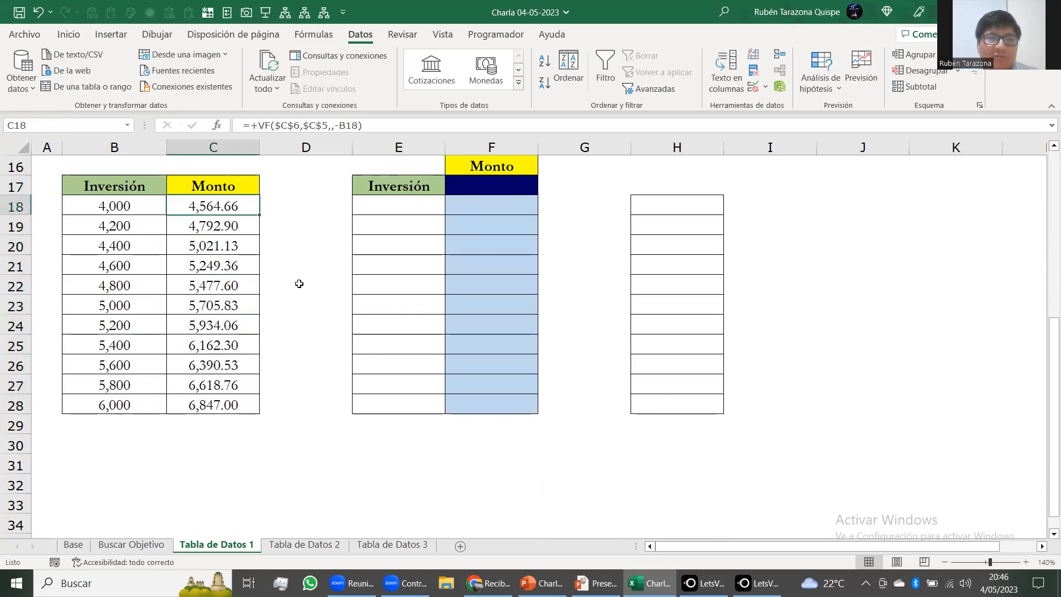
pyautogui.hotkey('ctrl', 'shift', 'Down')
pyautogui.press('Left')
pyautogui.hotkey('ctrl', 'shift', 'Down')
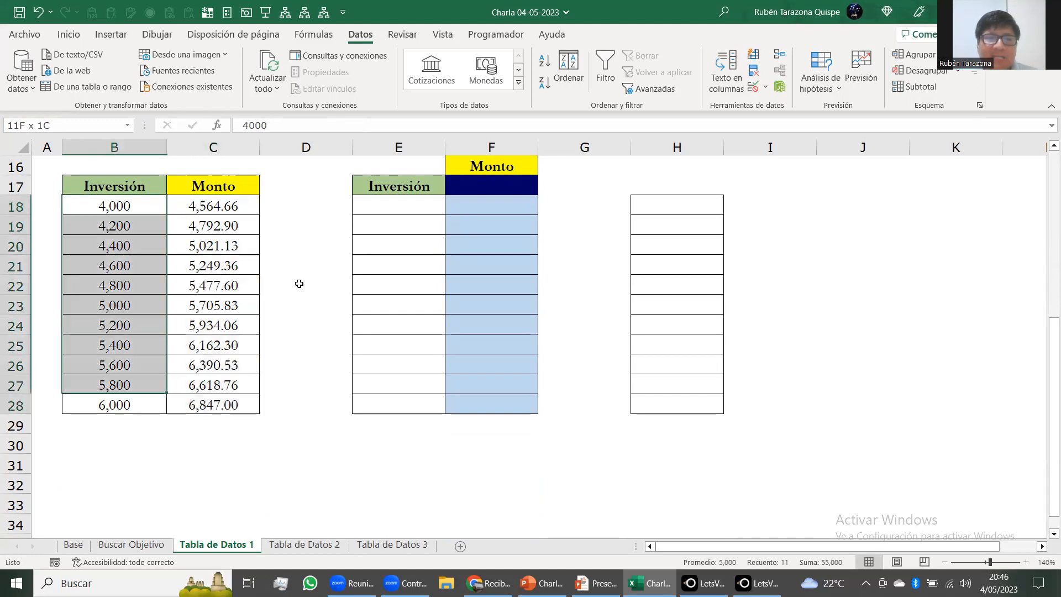
pyautogui.press('Down')
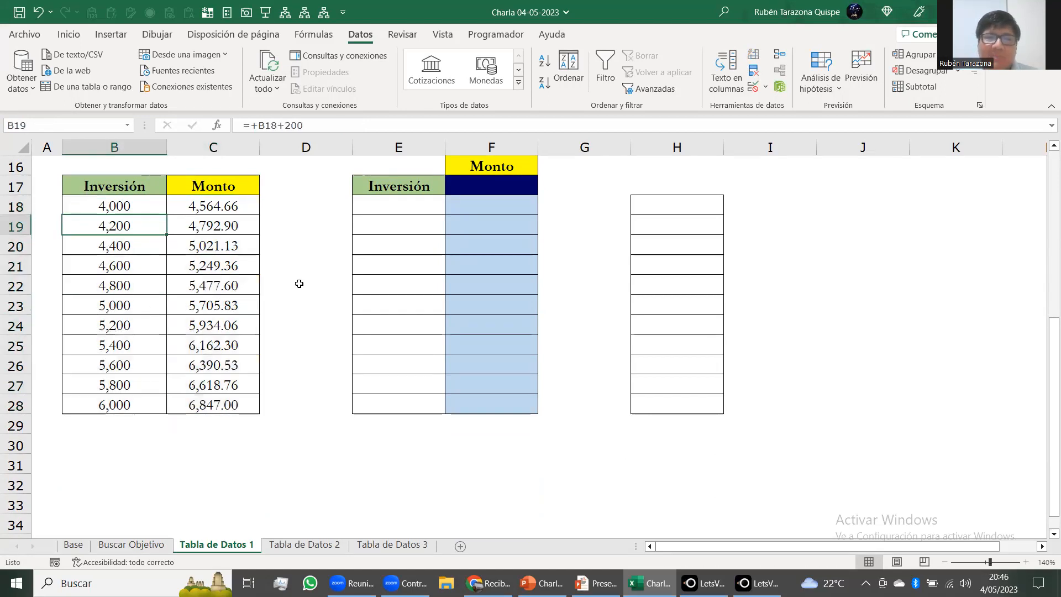
pyautogui.hotkey('ctrl', 'Down')
pyautogui.press('Right')
pyautogui.hotkey('ctrl', 'Up')
pyautogui.hotkey('ctrl', 'Down')
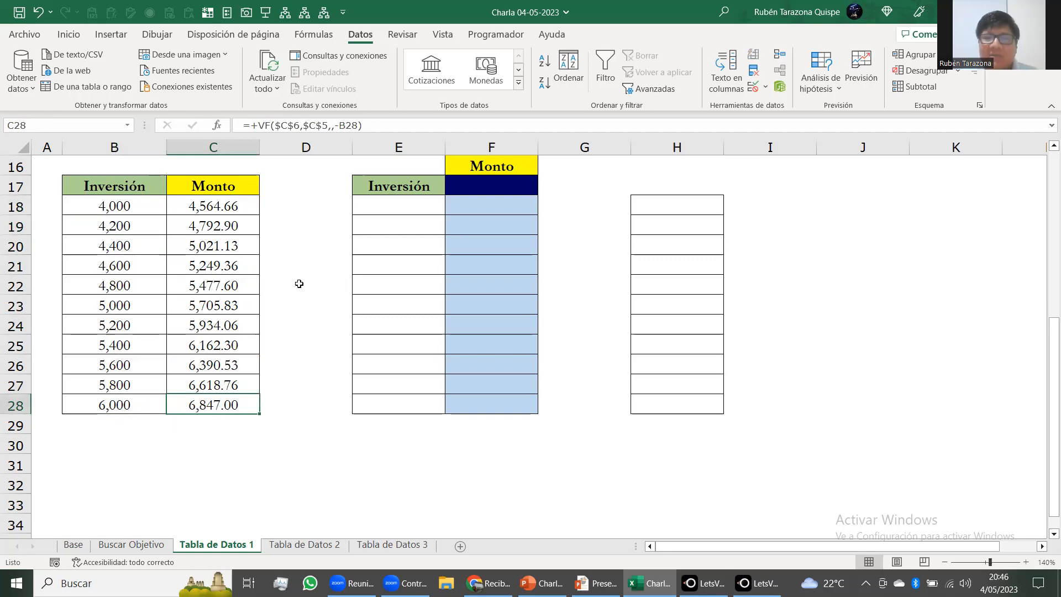
pyautogui.scroll(2, 293, 281)
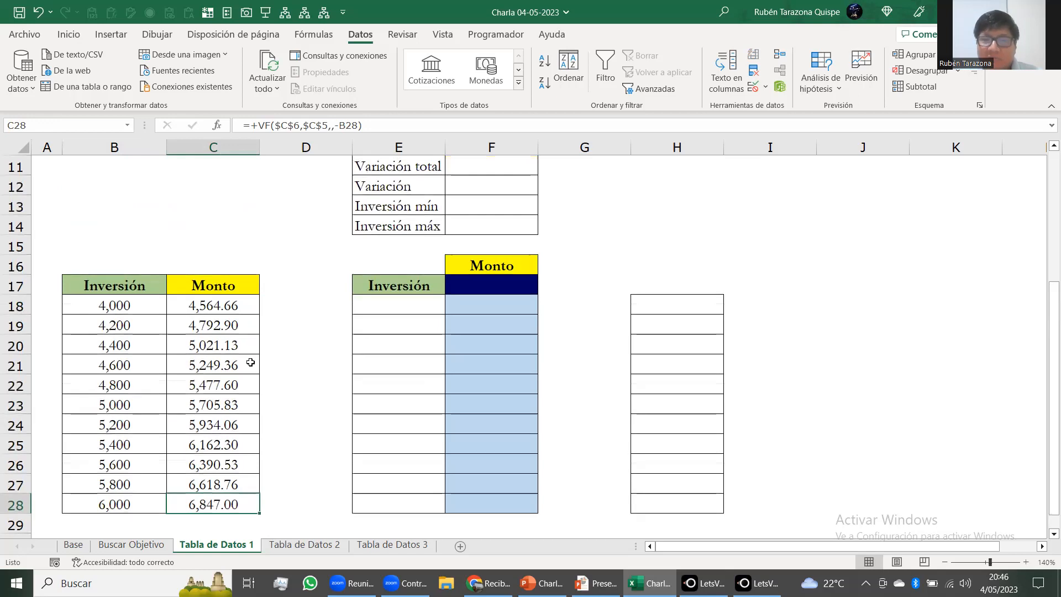
pyautogui.scroll(-2, 265, 331)
pyautogui.click(211, 200)
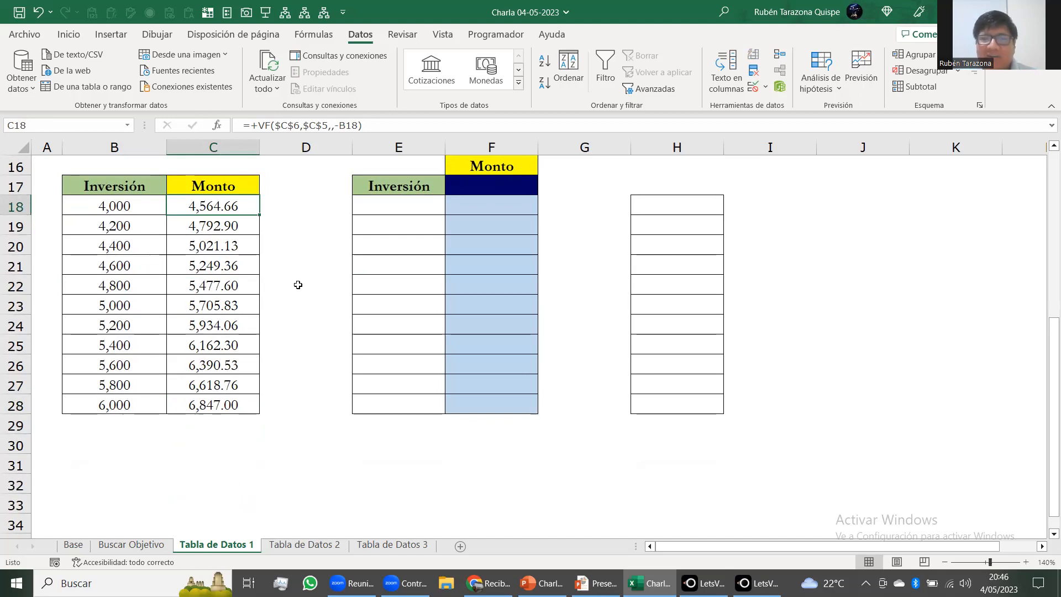
# Step: Copy the Inversión series from B18:B28 into the second table's Inversión column, starting at E18
pyautogui.scroll(2, 298, 284)
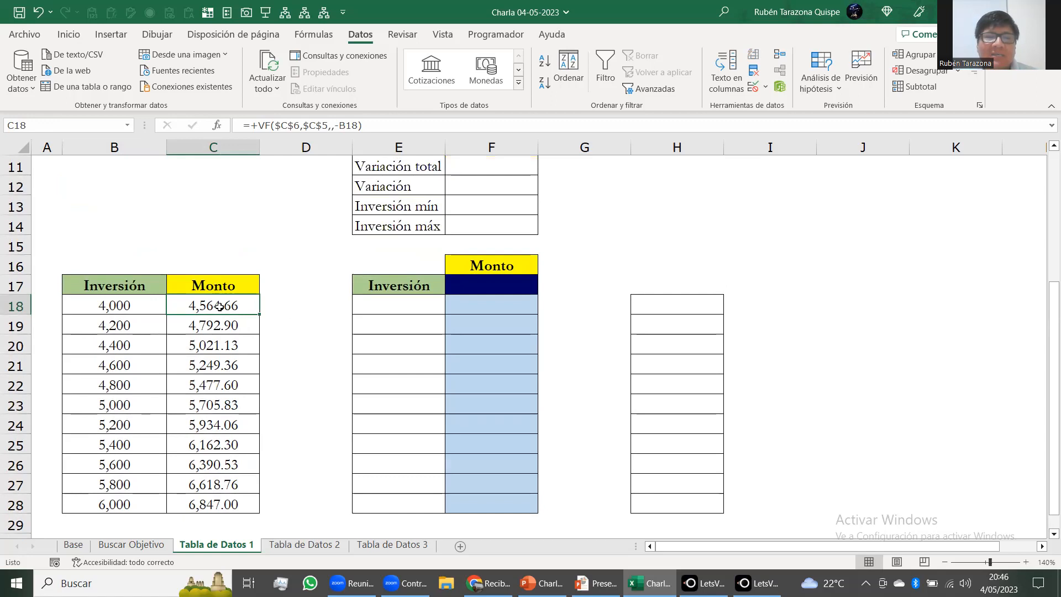
pyautogui.moveTo(118, 305); pyautogui.dragTo(135, 500)
pyautogui.hotkey('ctrl', 'c')
pyautogui.click(387, 311)
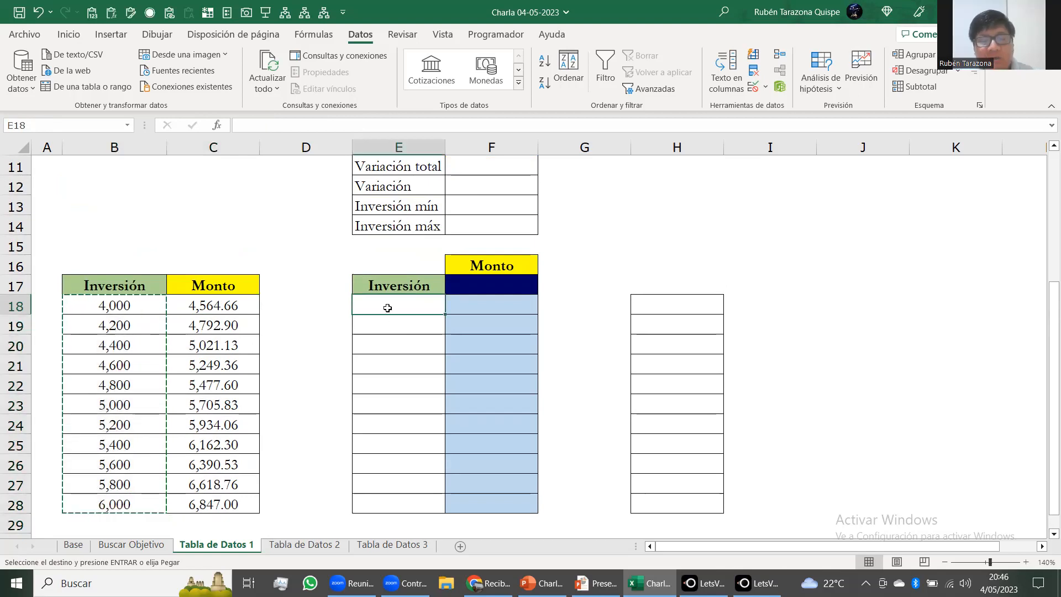
pyautogui.hotkey('ctrl', 'v')
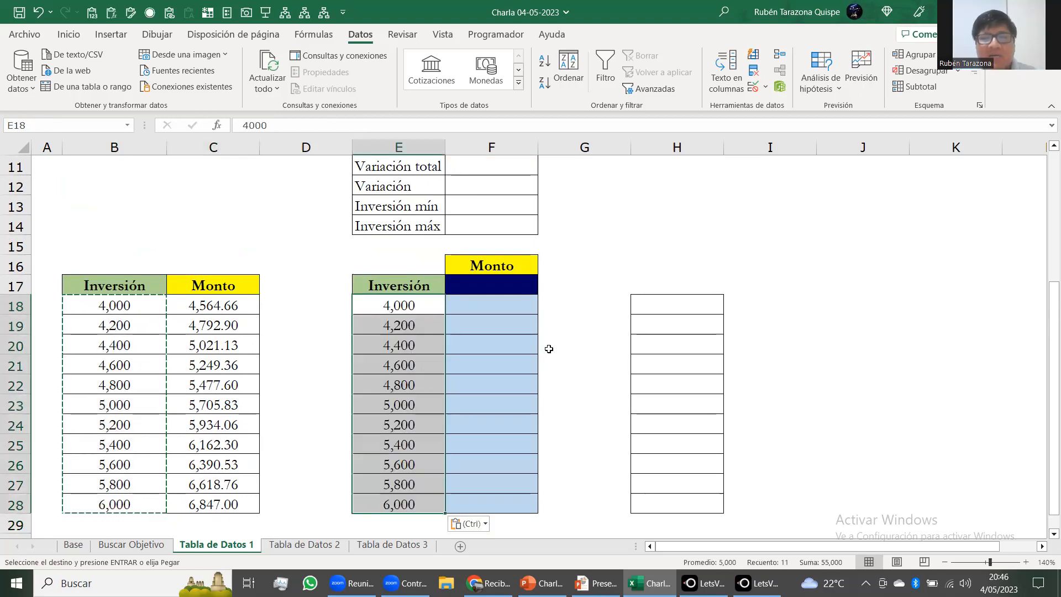
pyautogui.scroll(-2, 345, 199)
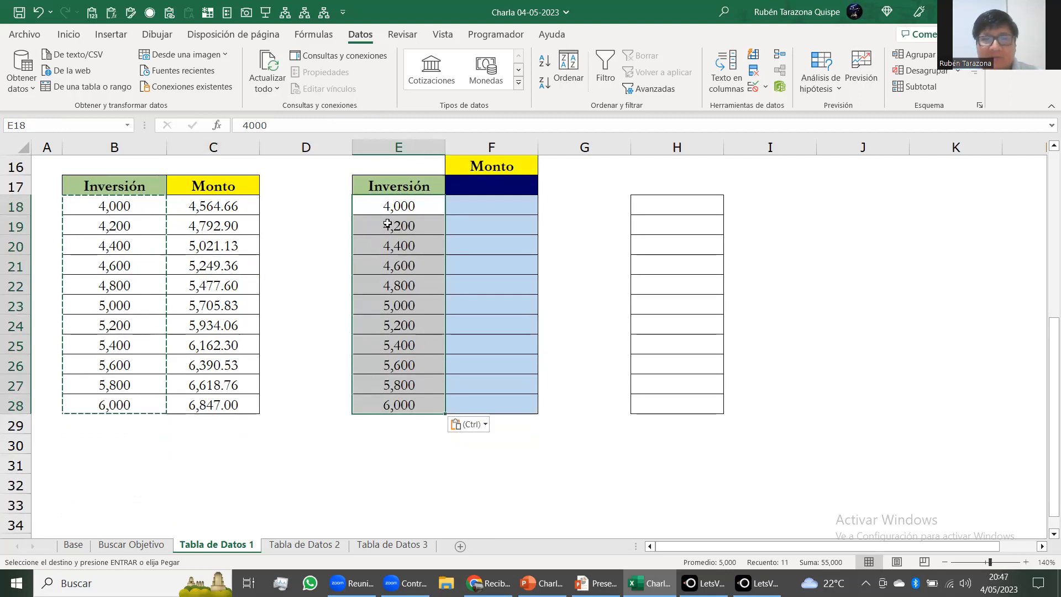
# Step: Link F17, the dark blue cell under the second table's Monto heading, to the base Monto in C8
pyautogui.scroll(2, 397, 402)
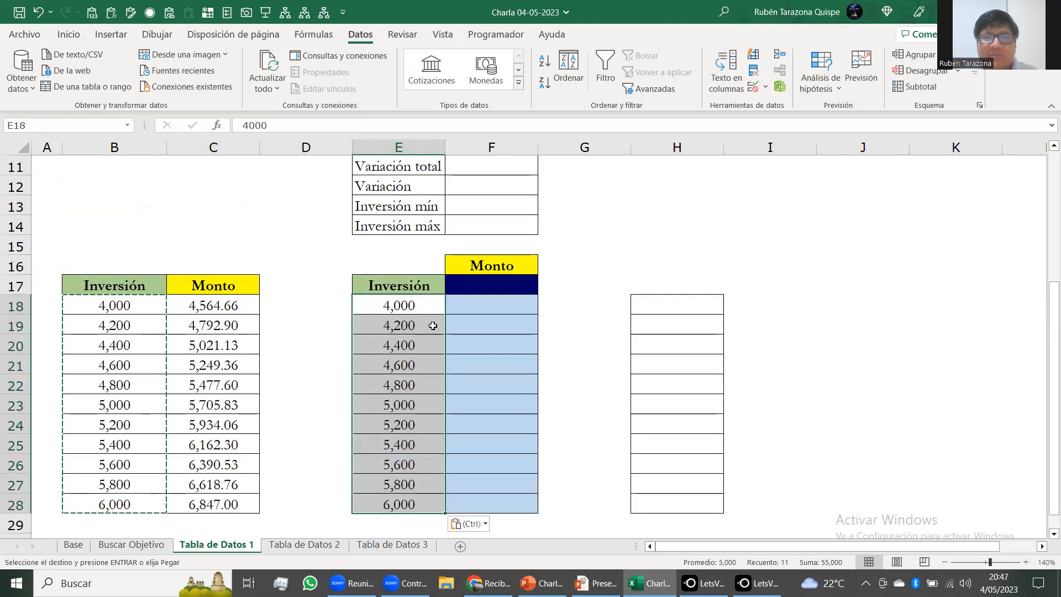
pyautogui.click(501, 287)
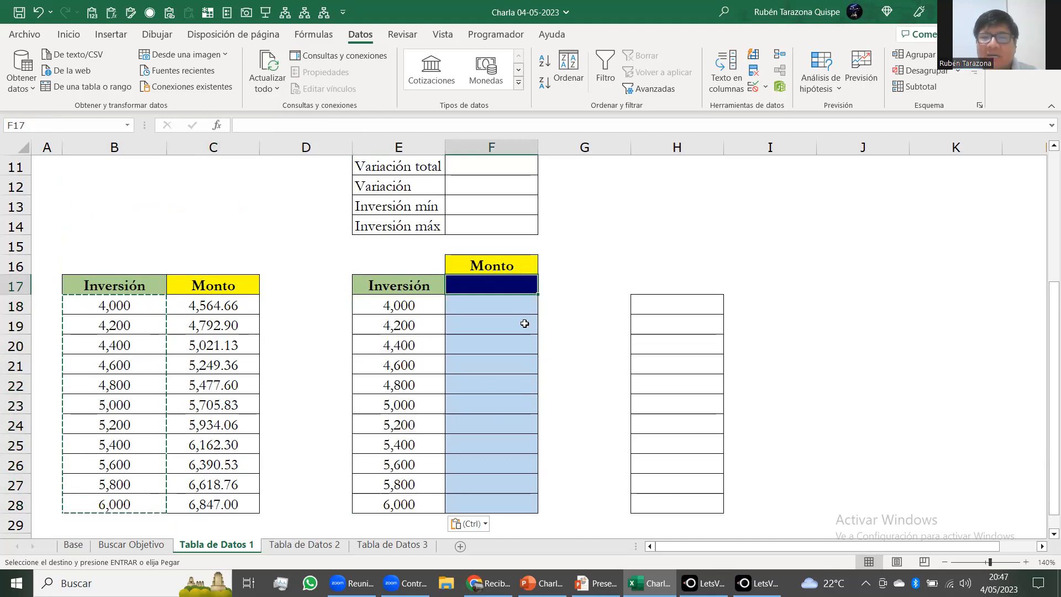
pyautogui.write('+')
pyautogui.scroll(3, 524, 324)
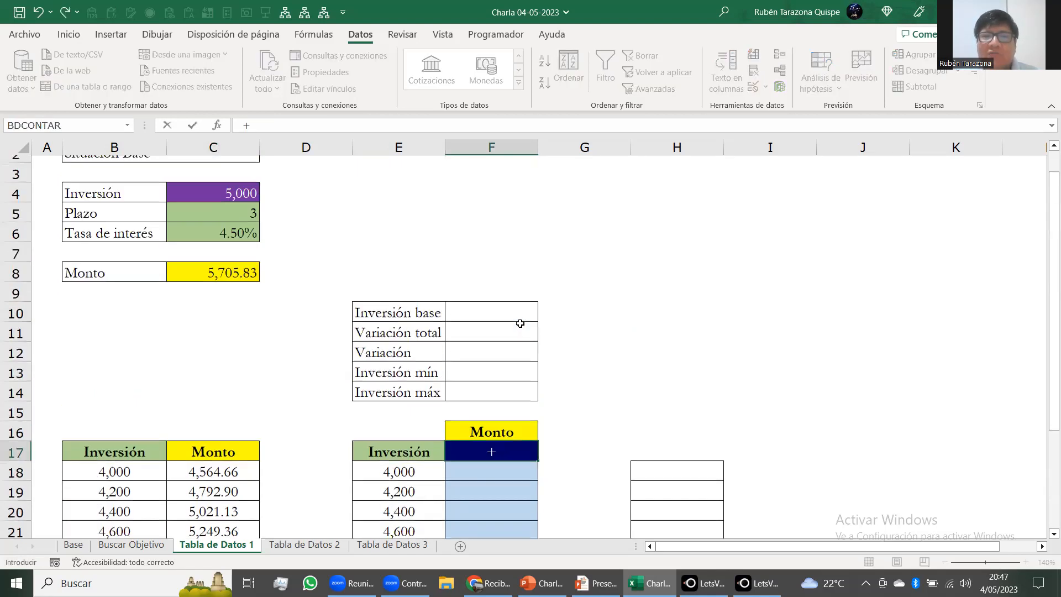
pyautogui.click(211, 305)
pyautogui.scroll(-2, 650, 339)
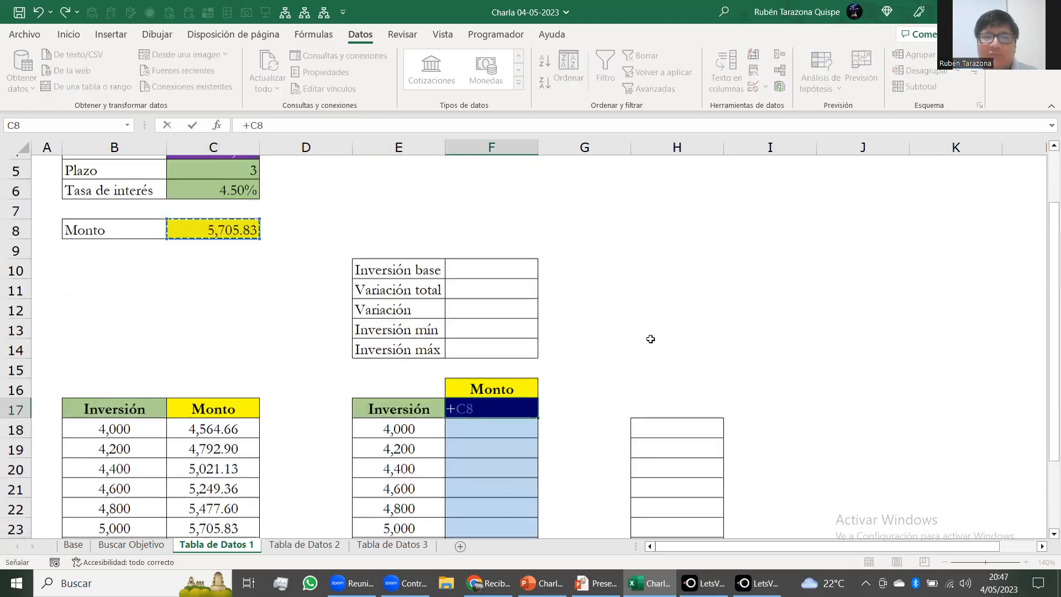
pyautogui.scroll(-2, 650, 338)
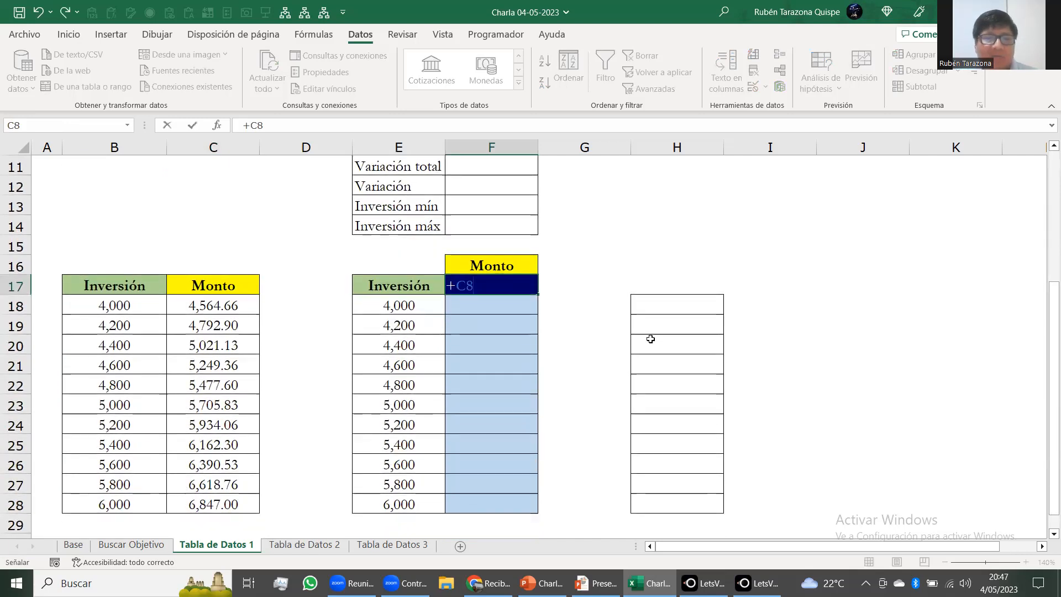
pyautogui.press('Return')
pyautogui.press('Up')
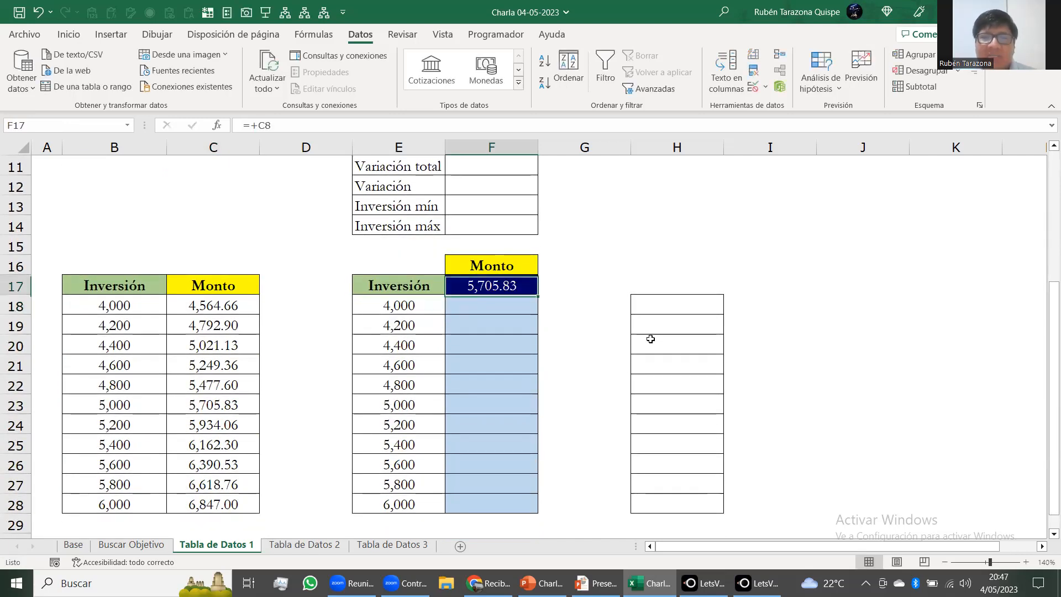
# Step: Start a what-if data table (Tabla de datos) on the range E17:F28
pyautogui.scroll(-2, 651, 339)
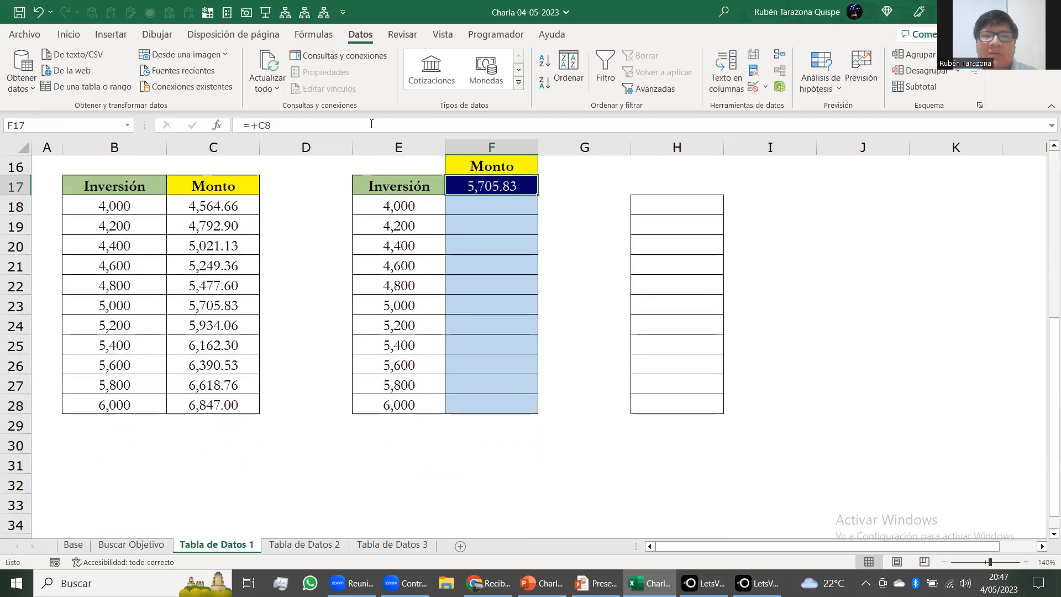
pyautogui.moveTo(402, 188); pyautogui.dragTo(509, 403)
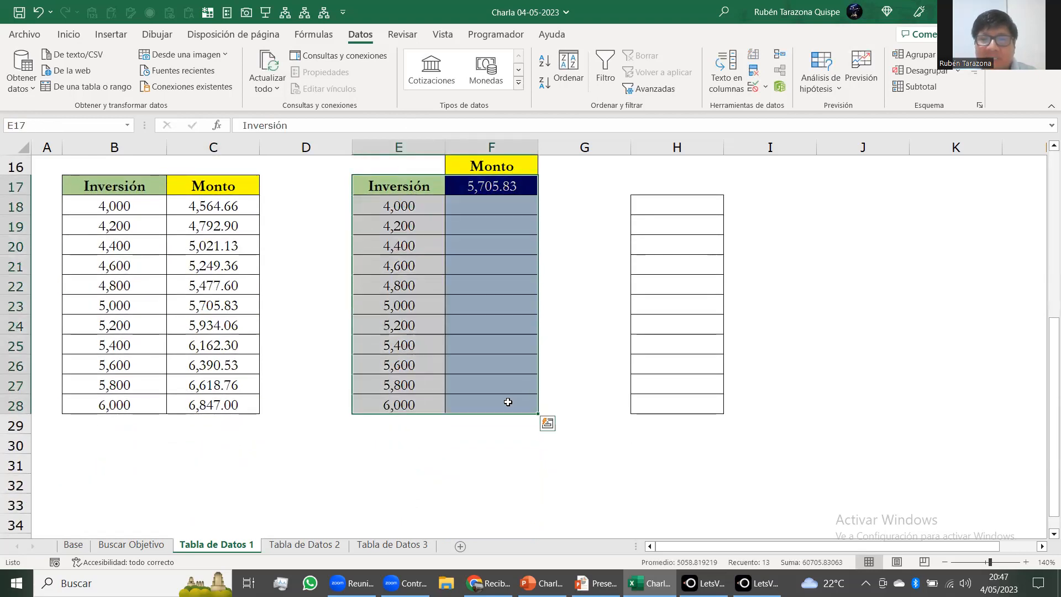
pyautogui.click(822, 90)
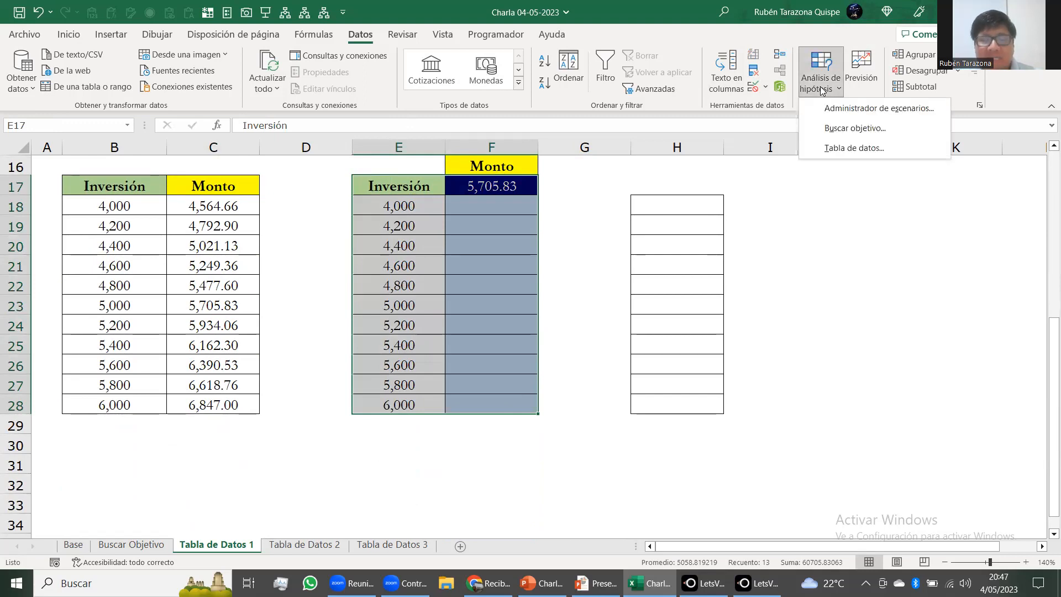
pyautogui.click(889, 146)
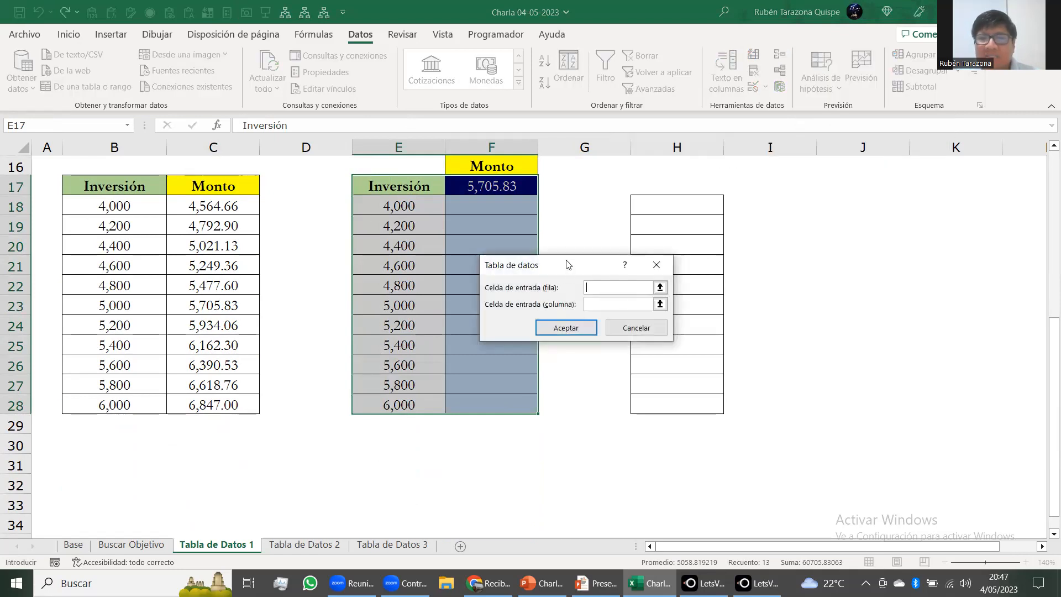
pyautogui.moveTo(572, 269); pyautogui.dragTo(657, 236)
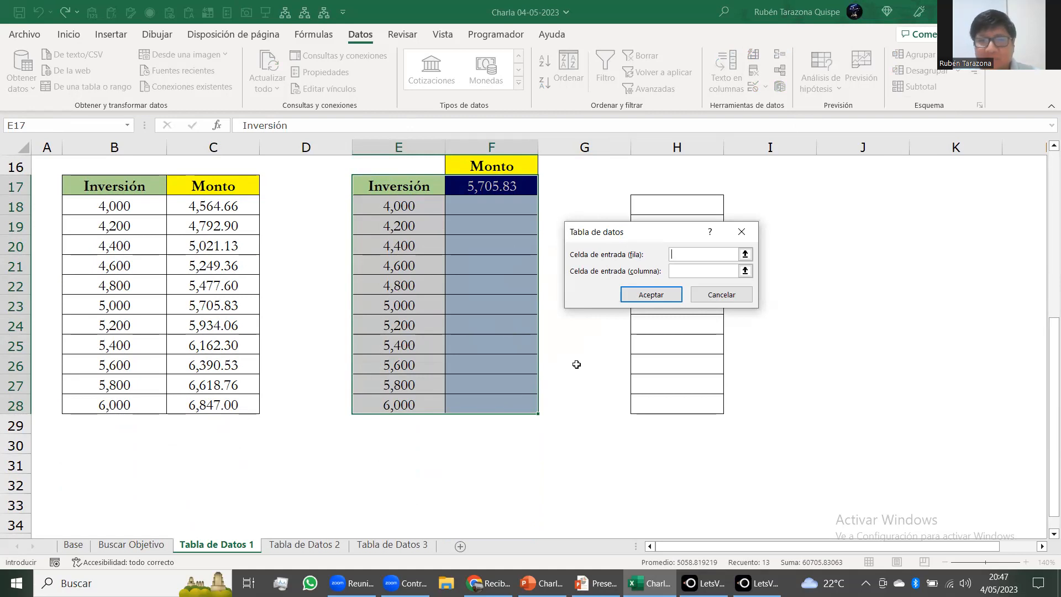
# Step: Create the data table with the base Inversión, $C$4, as the column input cell and no row input cell
pyautogui.scroll(5, 486, 381)
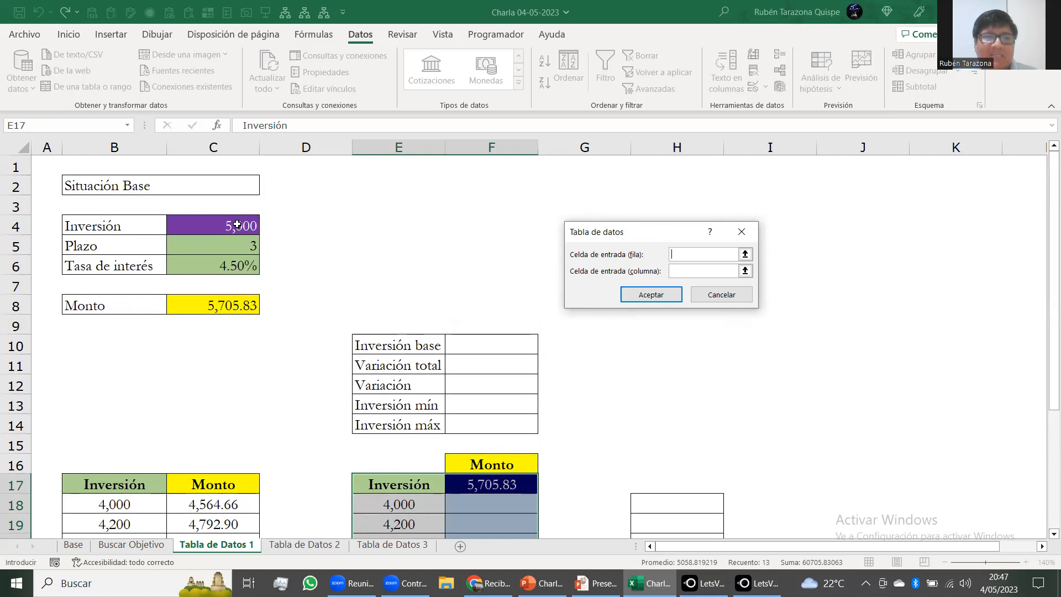
pyautogui.scroll(-4, 674, 413)
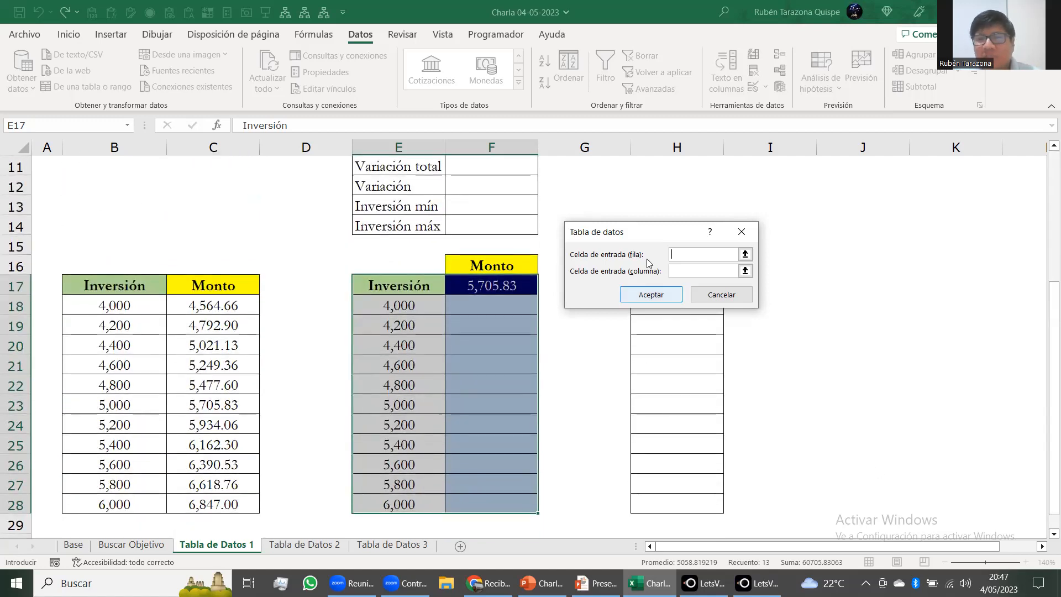
pyautogui.scroll(-2, 655, 343)
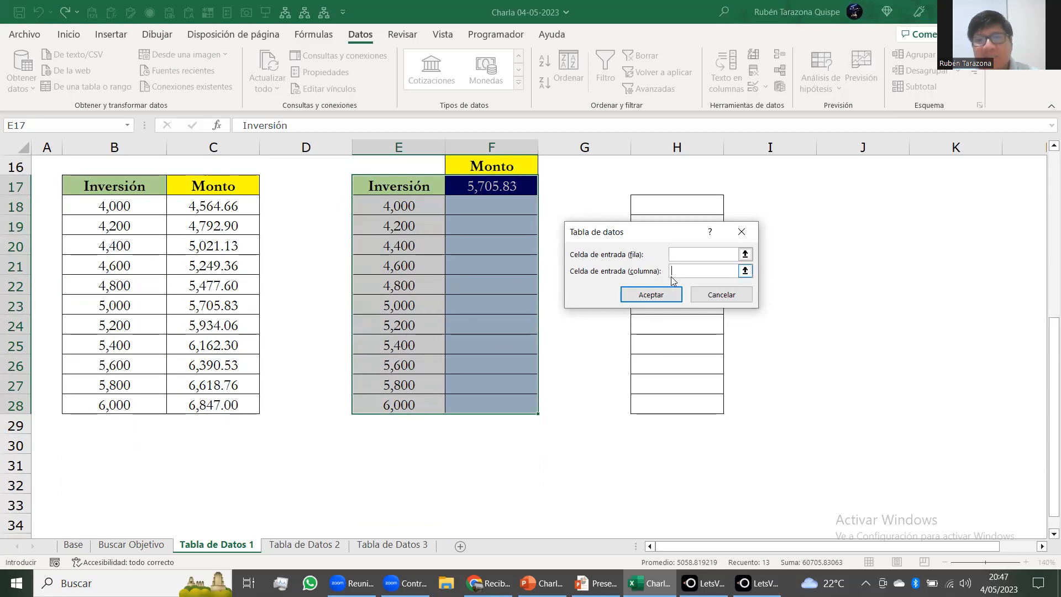
pyautogui.scroll(5, 419, 425)
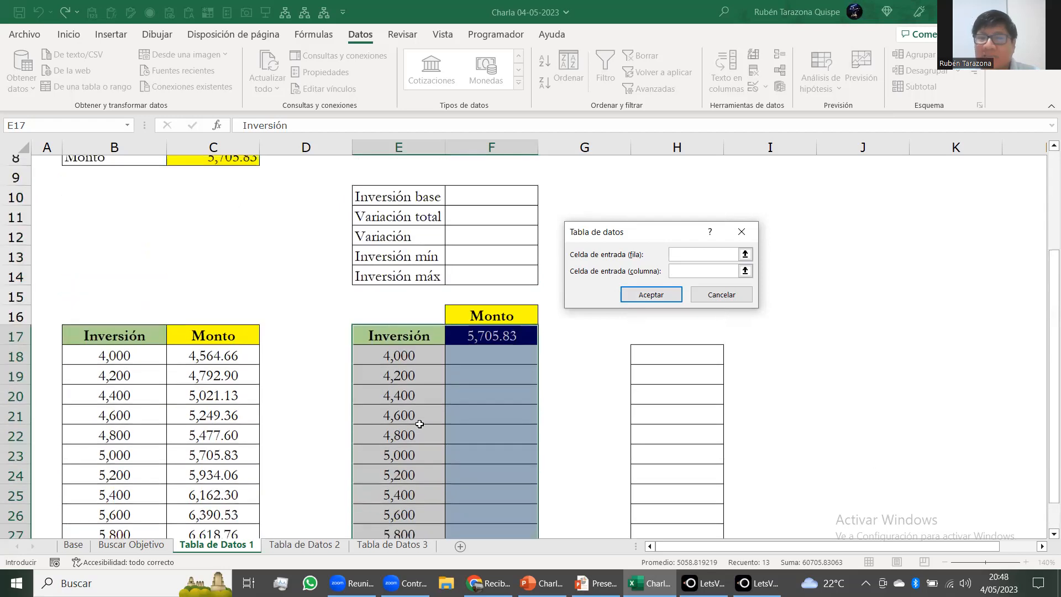
pyautogui.click(242, 229)
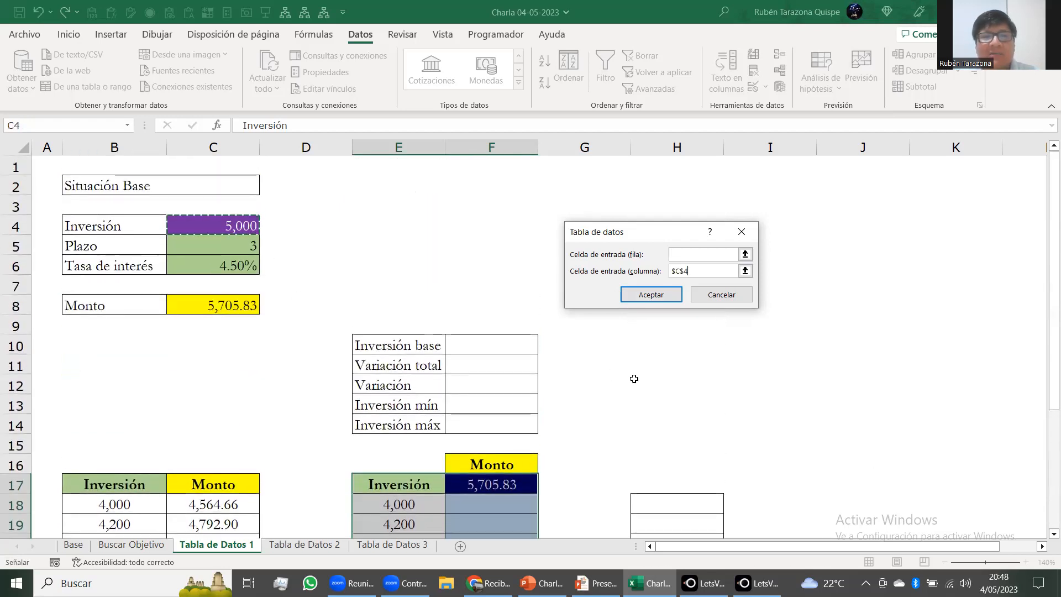
pyautogui.scroll(-5, 641, 332)
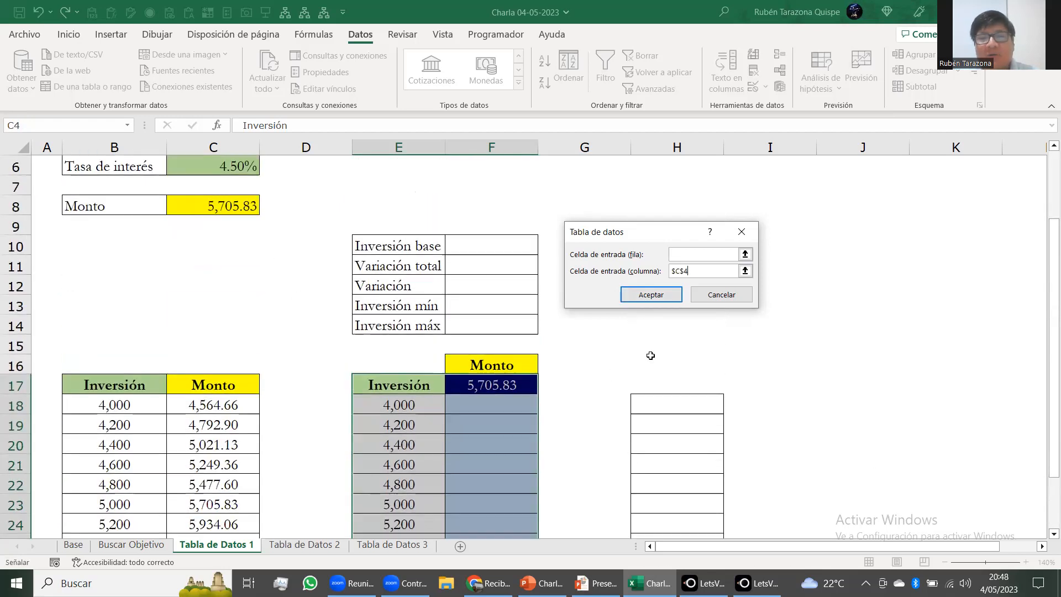
pyautogui.click(644, 294)
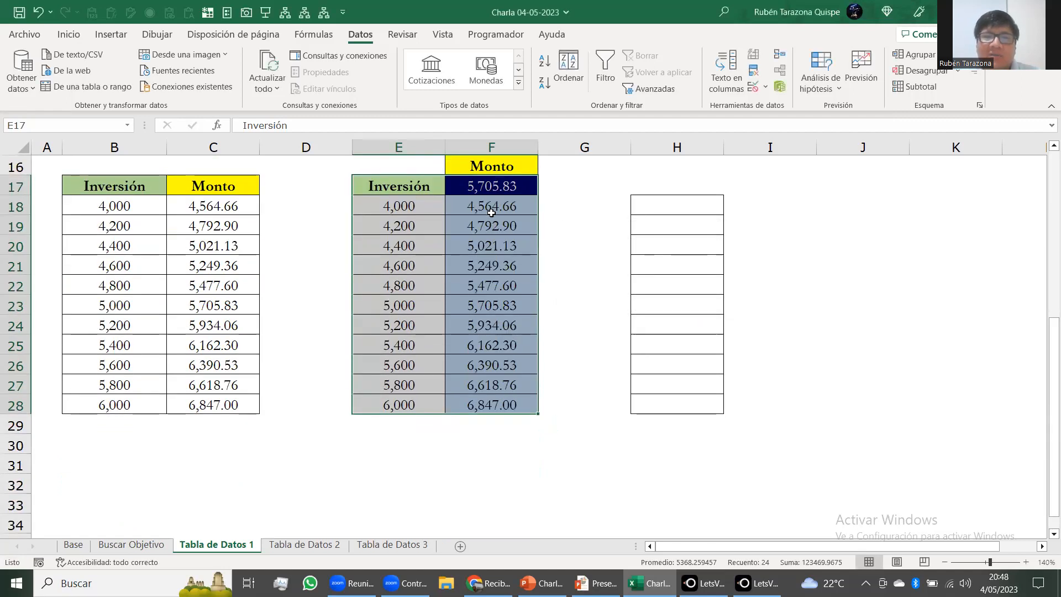
# Step: Compare the data table's Monto cells in F18:F28 with the formula-based Monto column C18:C28
pyautogui.click(492, 213)
pyautogui.click(494, 245)
pyautogui.click(498, 306)
pyautogui.click(502, 345)
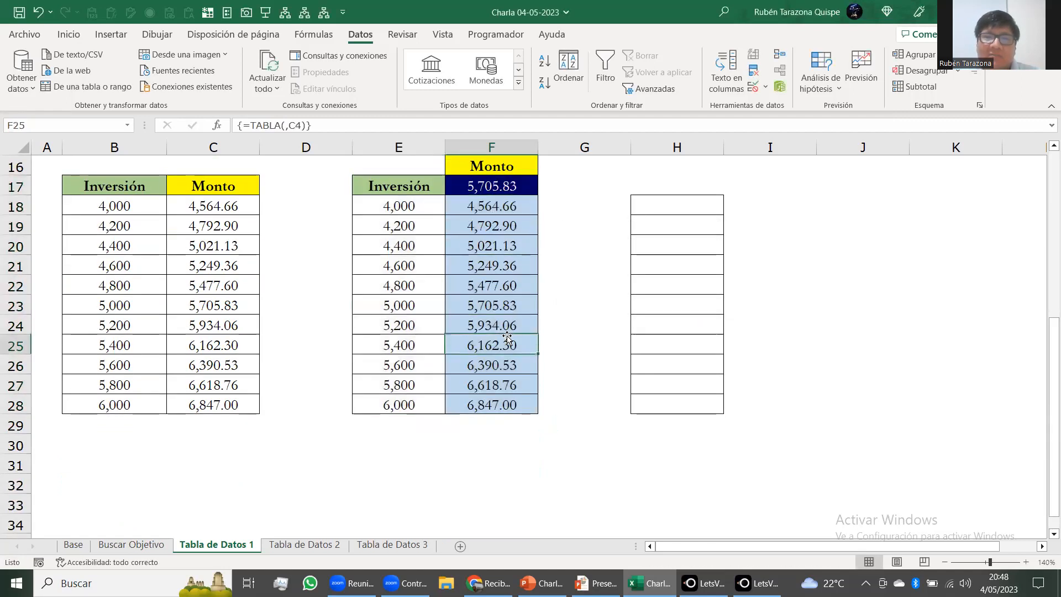
pyautogui.click(509, 383)
pyautogui.moveTo(510, 205); pyautogui.dragTo(523, 406)
pyautogui.moveTo(243, 206); pyautogui.dragTo(223, 404)
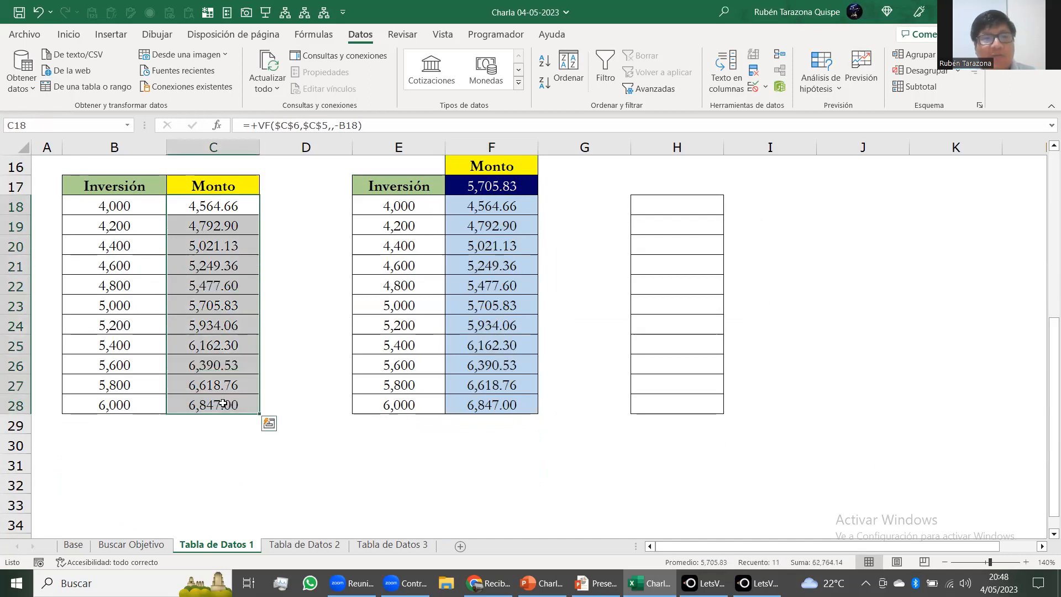
# Step: Inspect the TABLA formula in F18 without changing it, and check the Monto cells down to F28
pyautogui.click(480, 209)
pyautogui.click(474, 231)
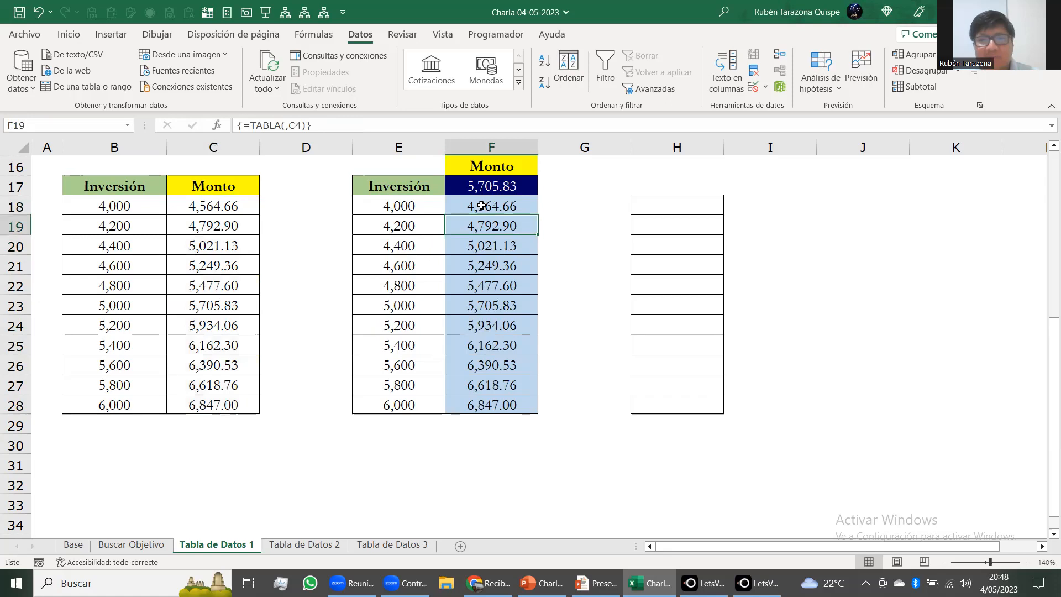
pyautogui.click(482, 206)
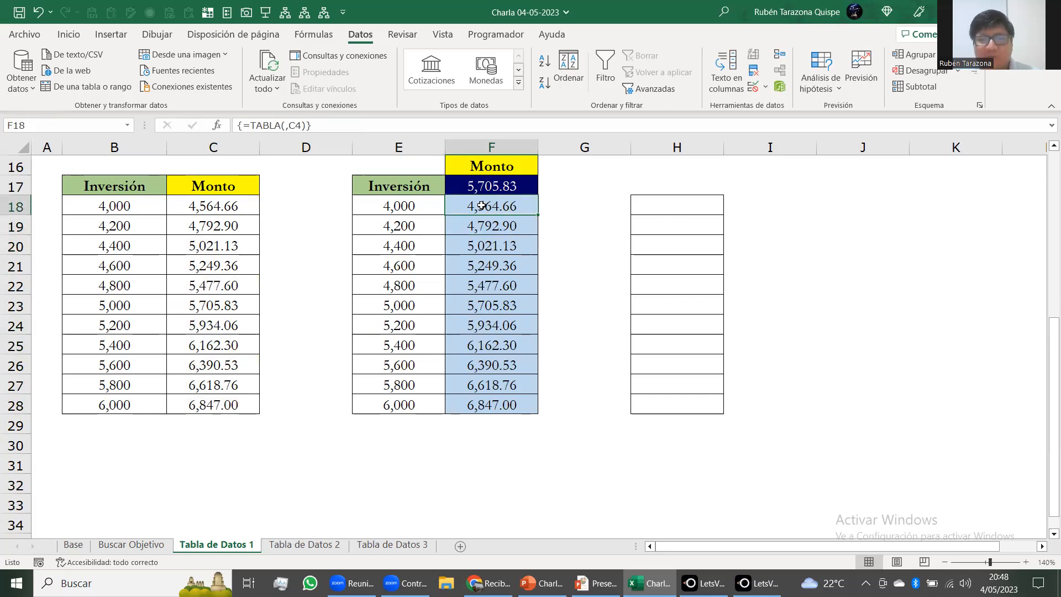
pyautogui.doubleClick(482, 205)
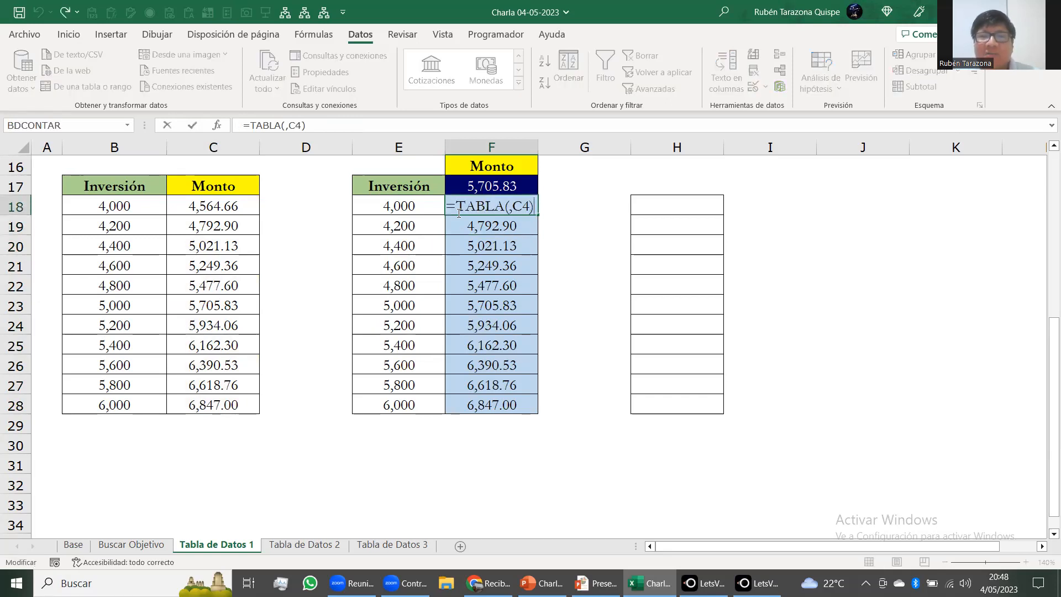
pyautogui.moveTo(456, 212); pyautogui.dragTo(529, 206)
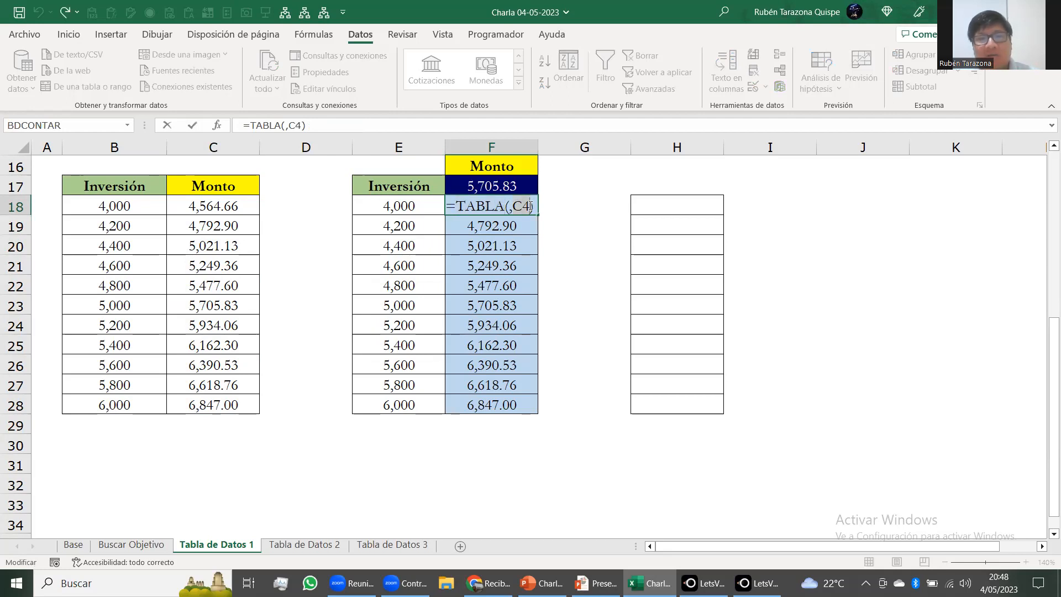
pyautogui.press('Escape')
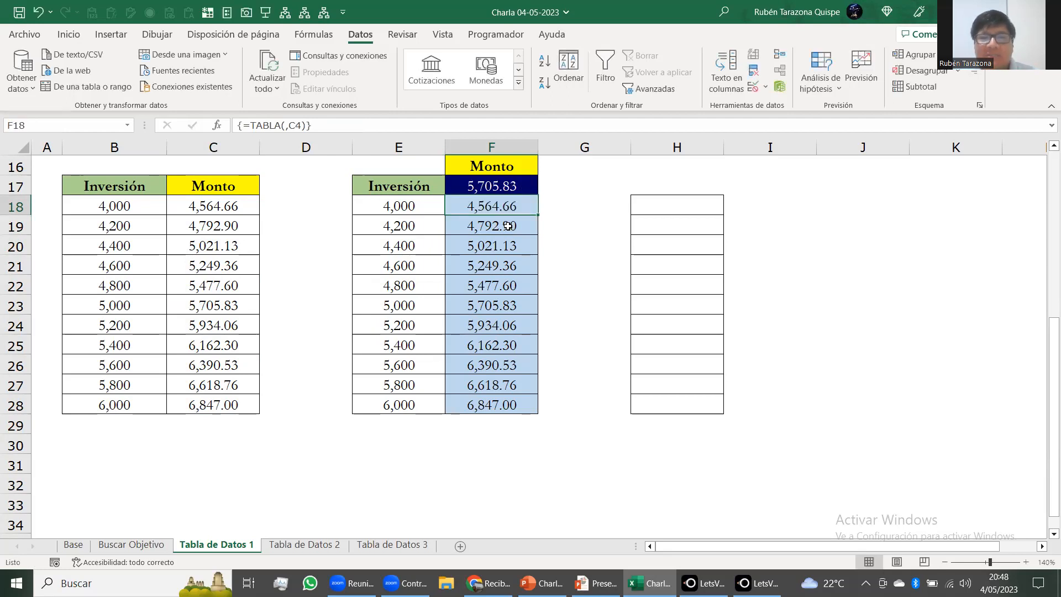
pyautogui.click(501, 310)
pyautogui.click(498, 345)
pyautogui.click(491, 382)
pyautogui.click(485, 407)
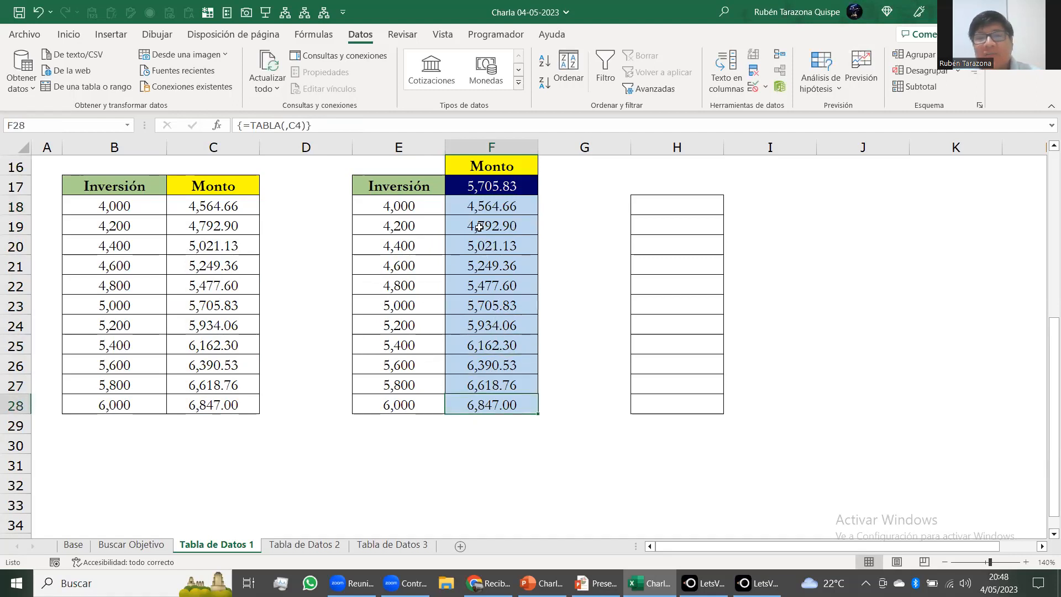
# Step: Review the VF formulas in C18:C28 against the data table's Monto cells from F18 to F26
pyautogui.scroll(2, 493, 255)
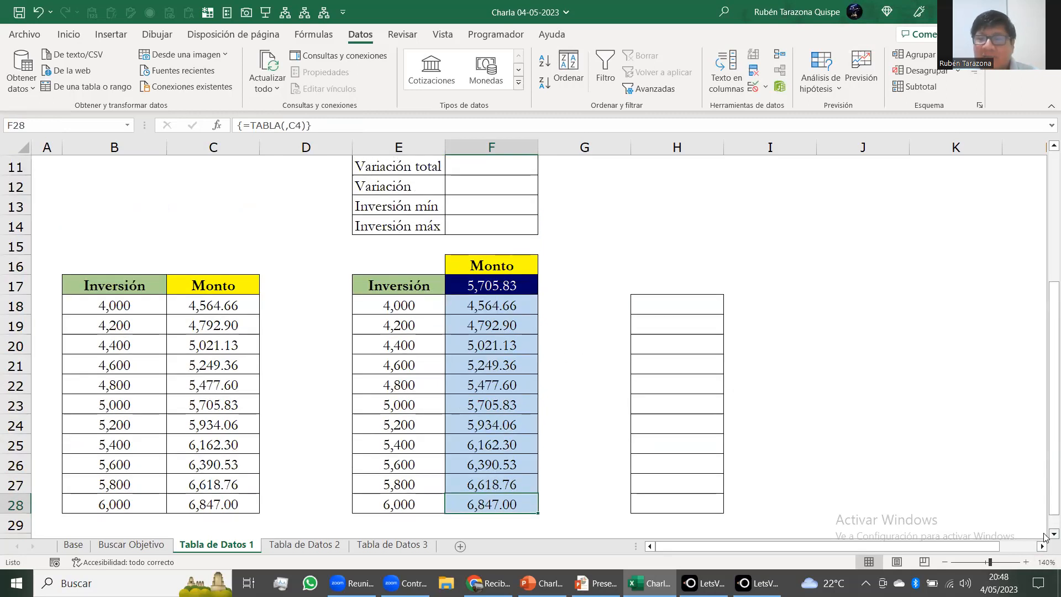
pyautogui.click(1054, 534)
pyautogui.click(1054, 534)
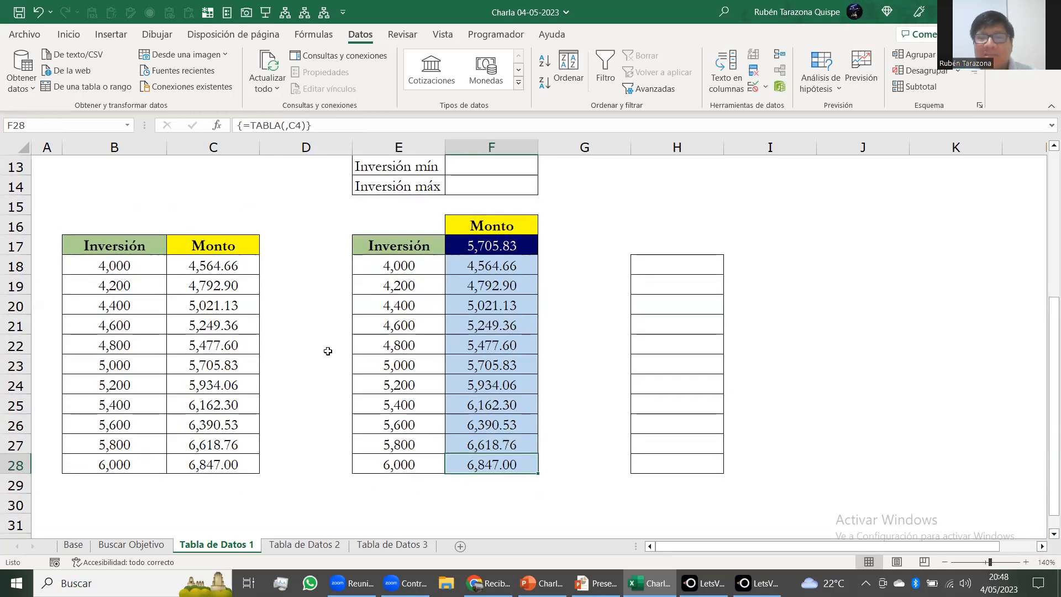
pyautogui.moveTo(232, 264); pyautogui.dragTo(237, 468)
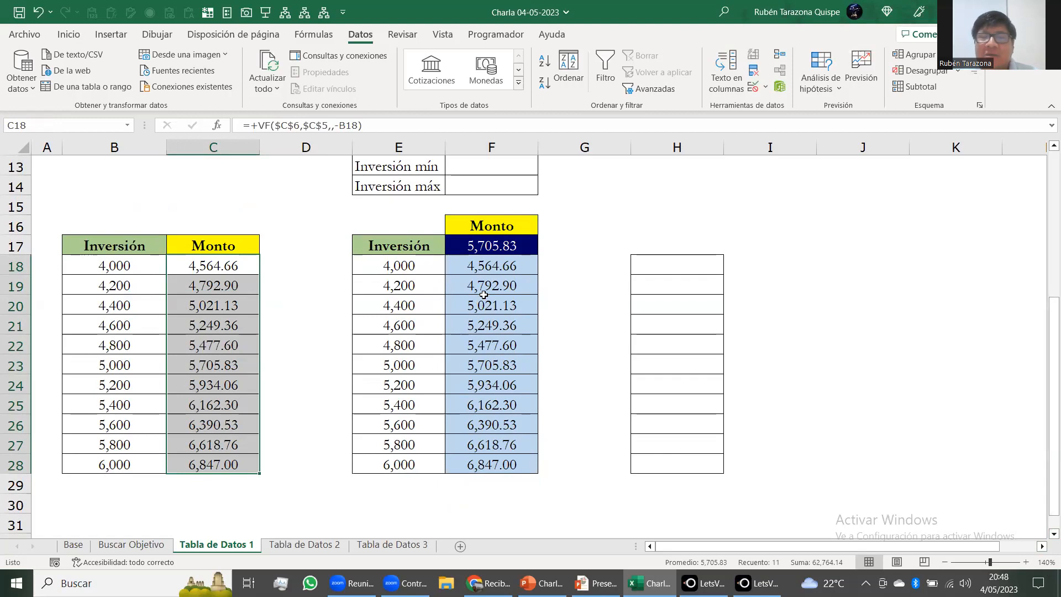
pyautogui.click(482, 266)
pyautogui.click(480, 285)
pyautogui.click(480, 305)
pyautogui.click(481, 344)
pyautogui.click(480, 380)
pyautogui.click(483, 425)
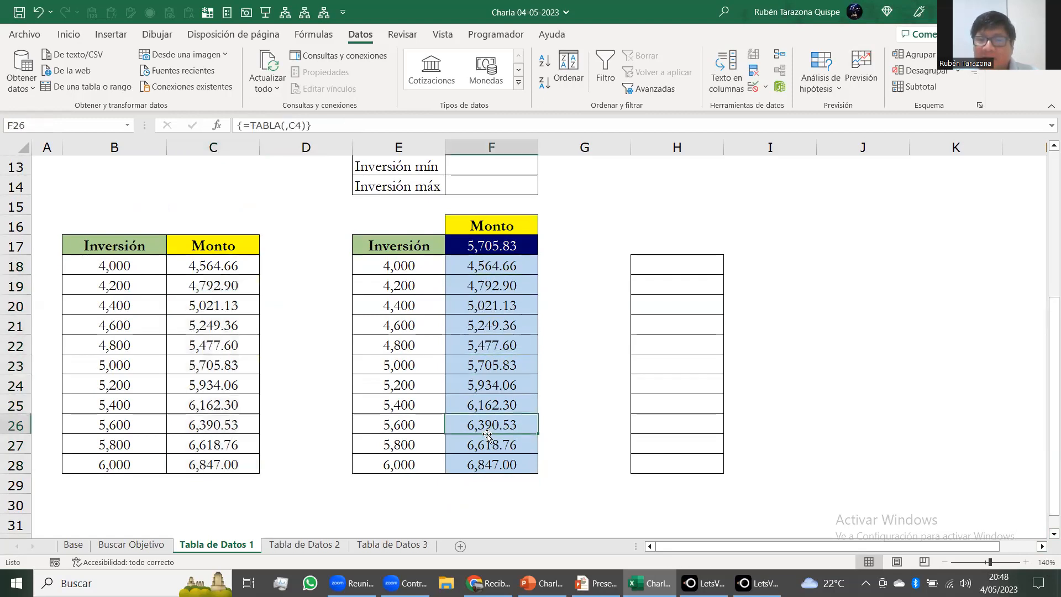
# Step: Review the Inversión series in E18:E28 that feeds the data table
pyautogui.click(396, 269)
pyautogui.click(397, 306)
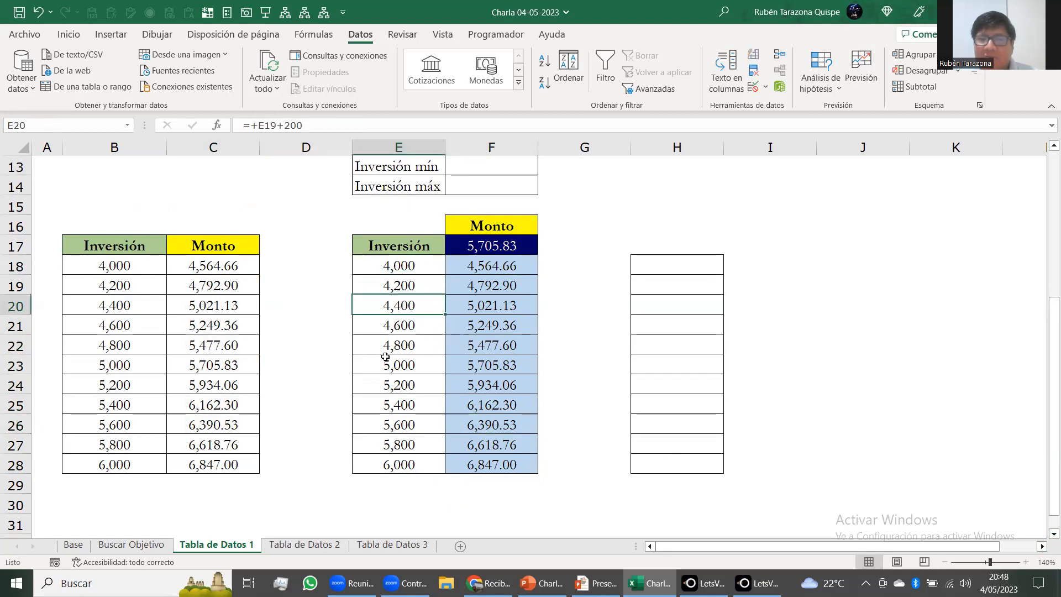
pyautogui.click(394, 382)
pyautogui.click(390, 409)
pyautogui.click(389, 447)
pyautogui.click(392, 463)
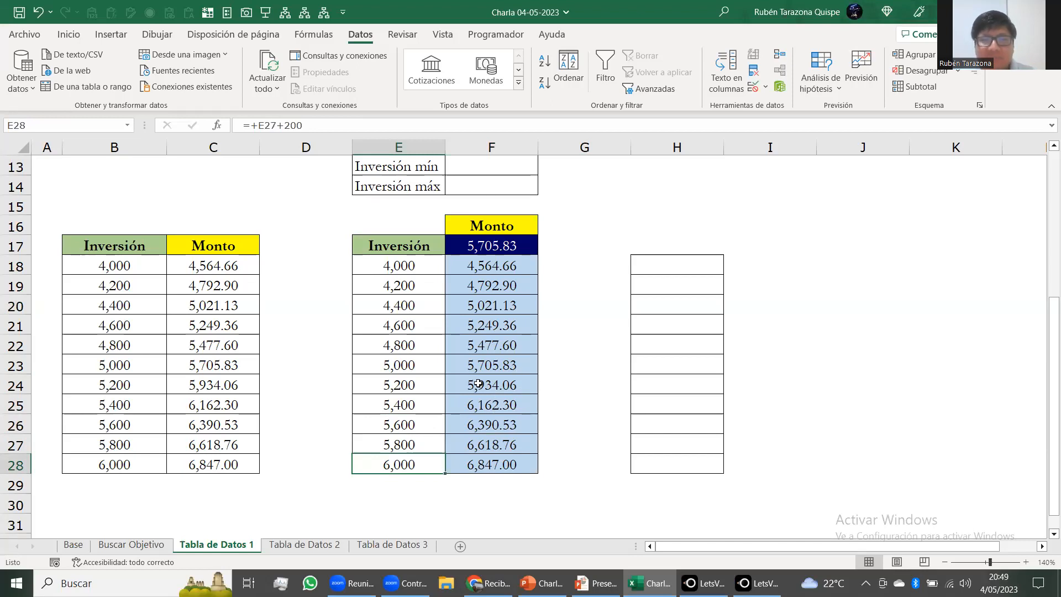
# Step: Switch to the PowerPoint slide show and reveal the next line on the Buscar objetivo slide
pyautogui.hotkey('alt', 'Tab')
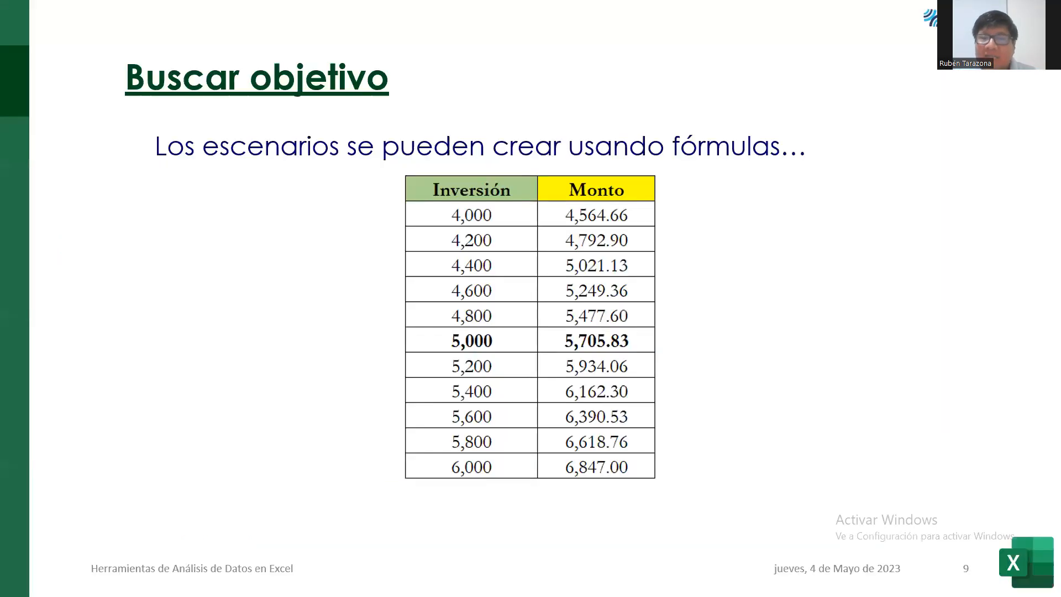
pyautogui.press('Right')
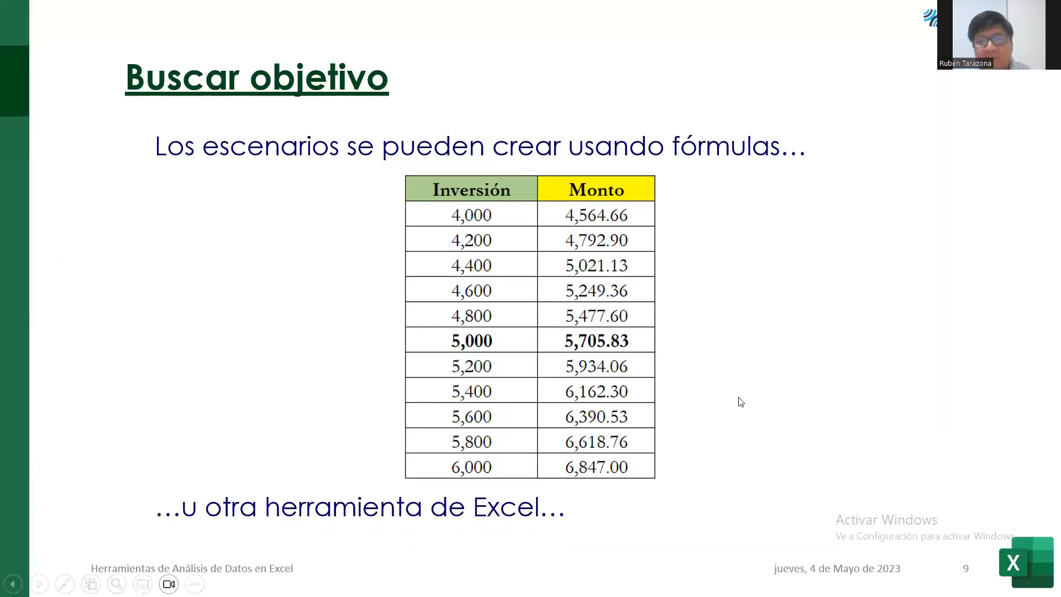
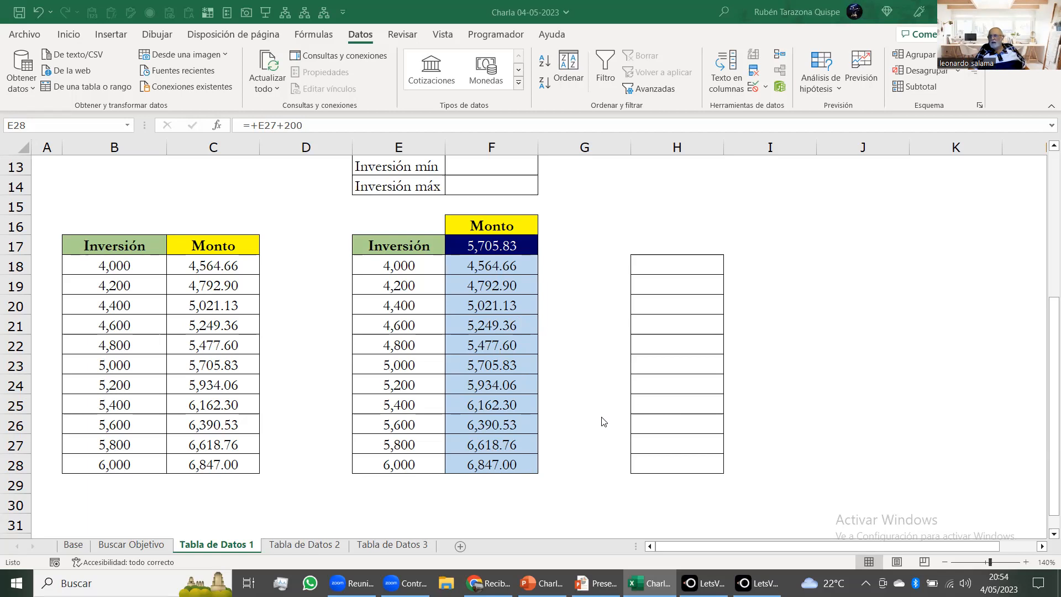
# Step: Return to Excel, open the Tabla de Datos 2 sheet and review the toy product headings in C4:G4
pyautogui.click(465, 424)
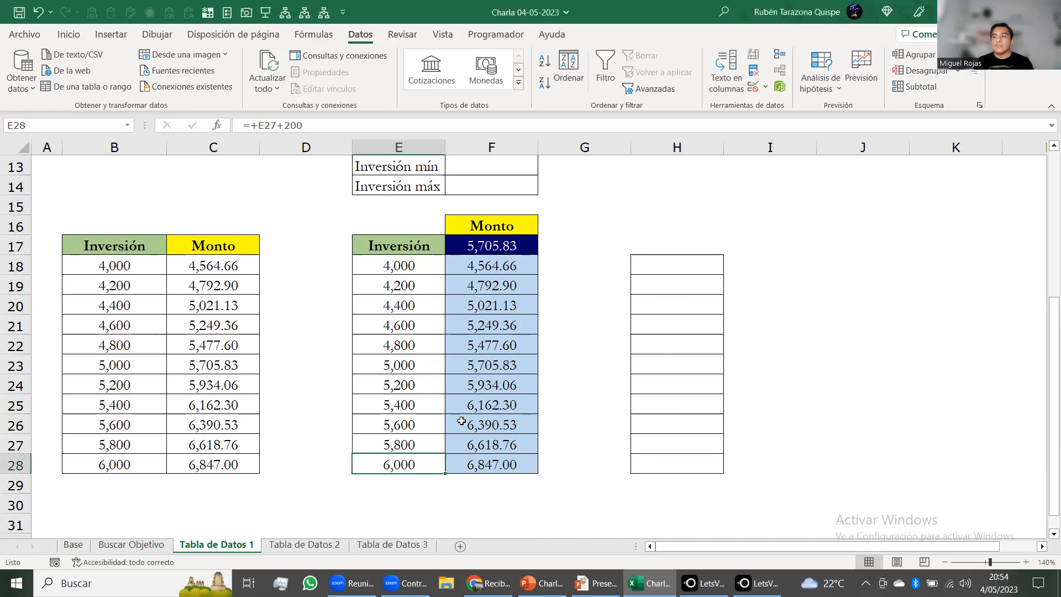
pyautogui.hotkey('ctrl', 'pagedown')
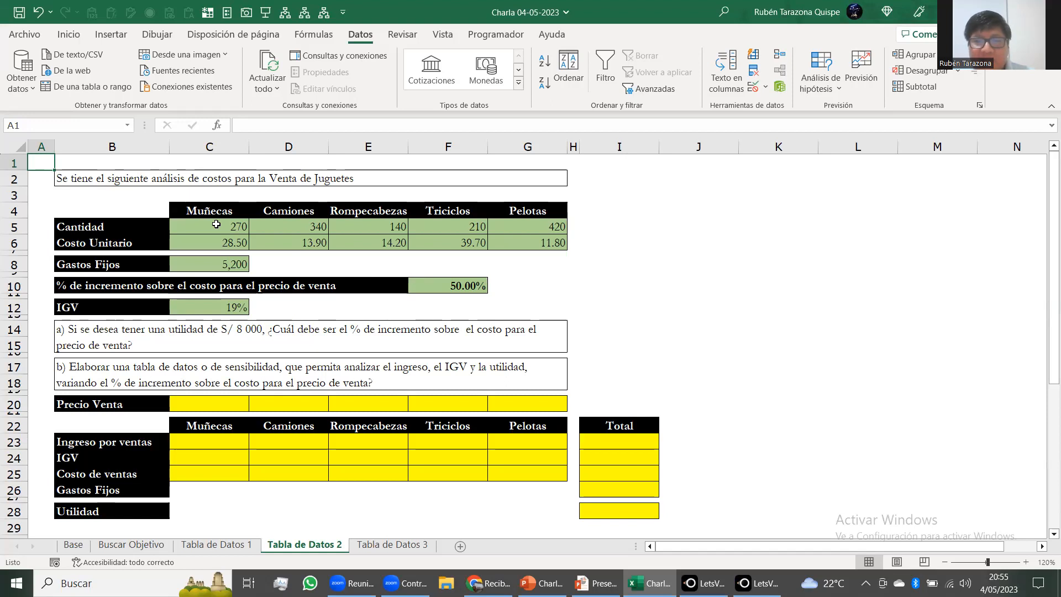
pyautogui.click(135, 223)
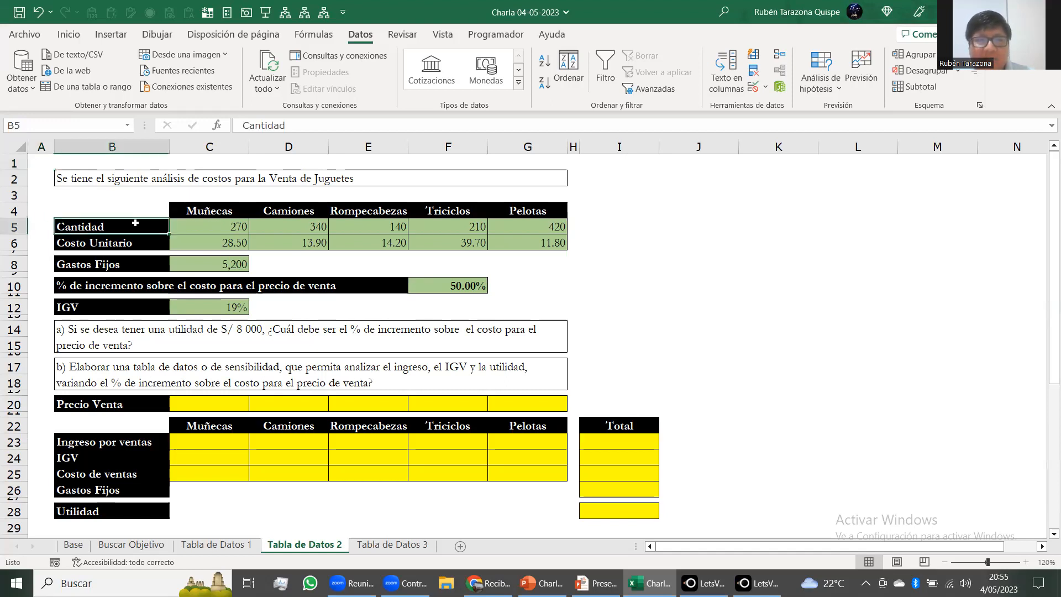
pyautogui.click(219, 208)
pyautogui.click(285, 213)
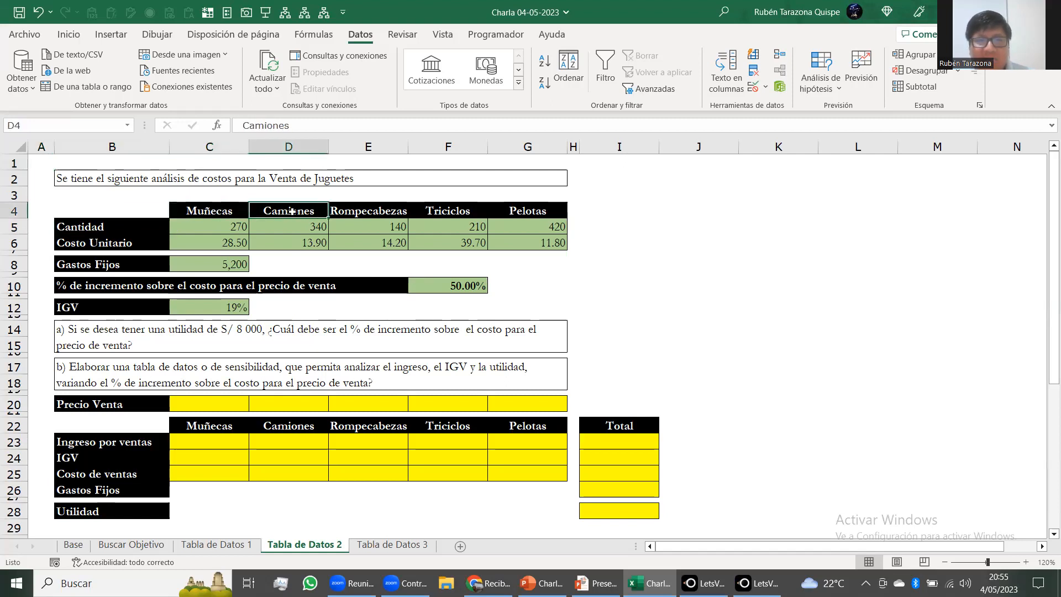
pyautogui.click(364, 212)
pyautogui.click(480, 217)
pyautogui.click(530, 212)
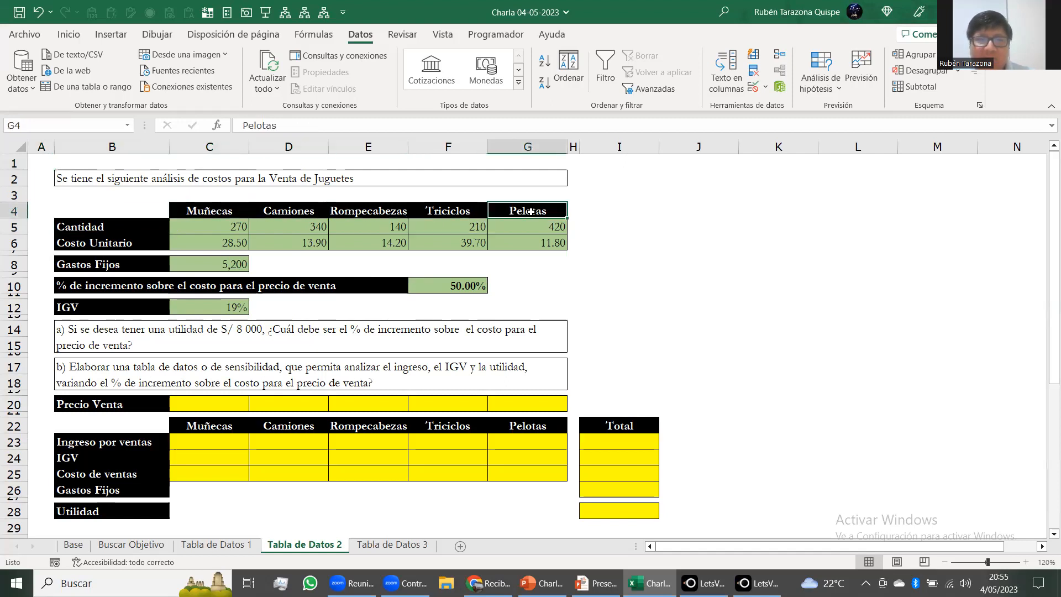
# Step: Examine the unit costs, Gastos Fijos, percentage increase over cost, IGV and question a) of the toy sales case
pyautogui.click(212, 242)
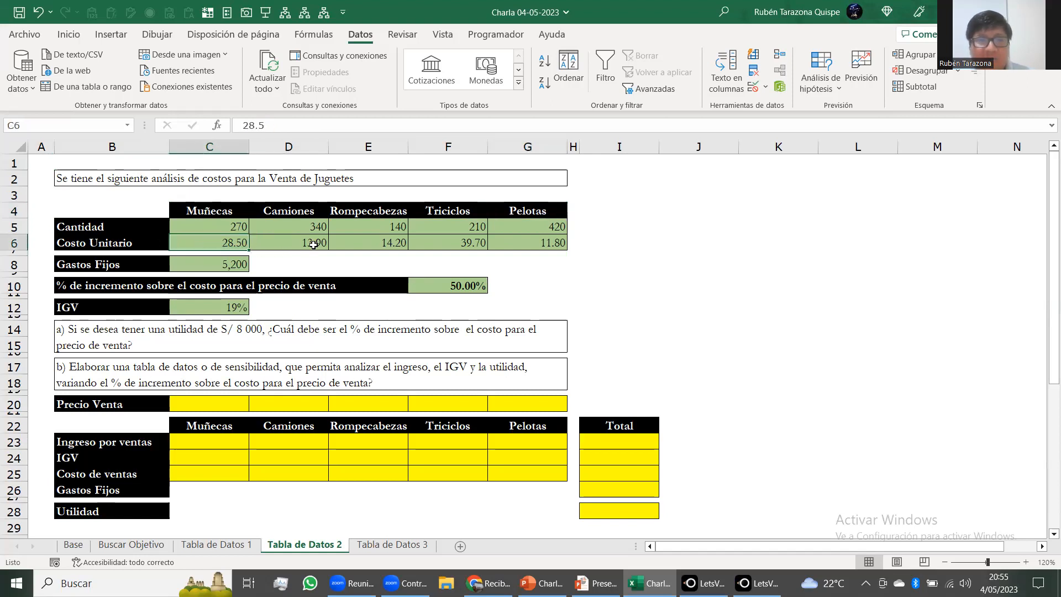
pyautogui.click(217, 267)
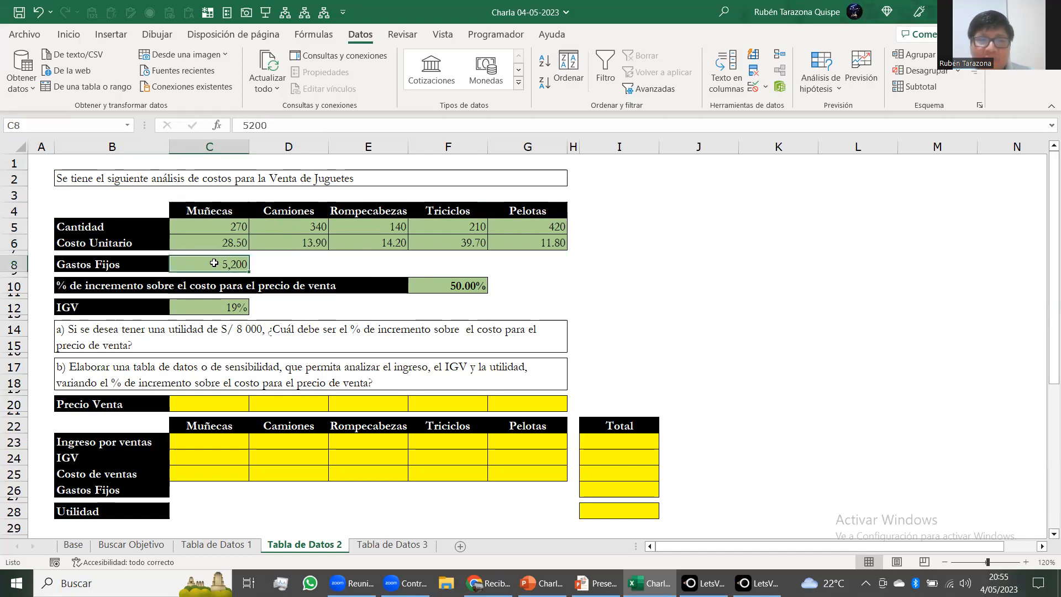
pyautogui.click(93, 283)
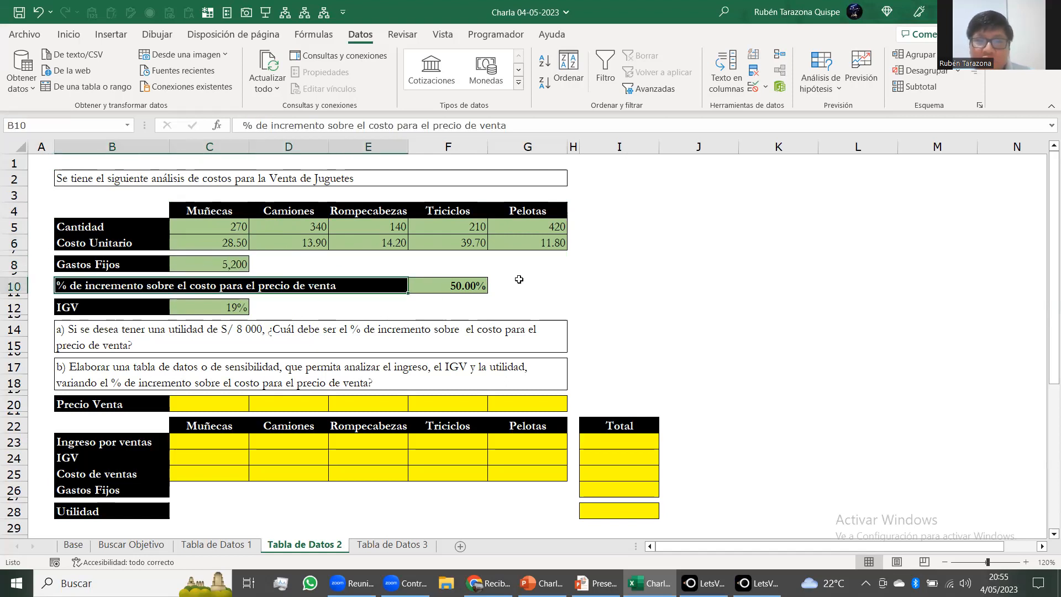
pyautogui.click(436, 286)
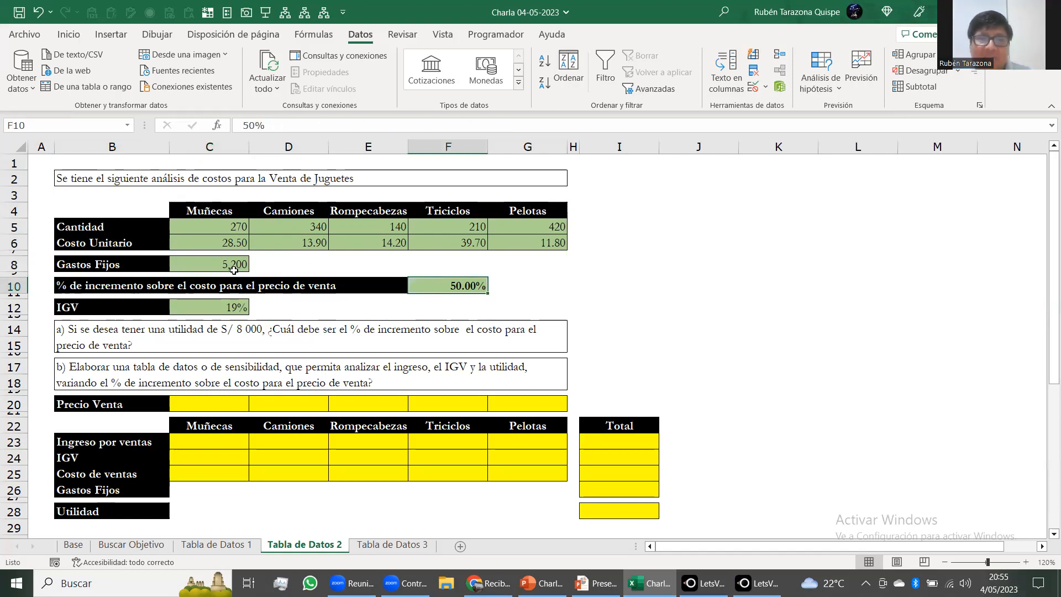
pyautogui.click(210, 239)
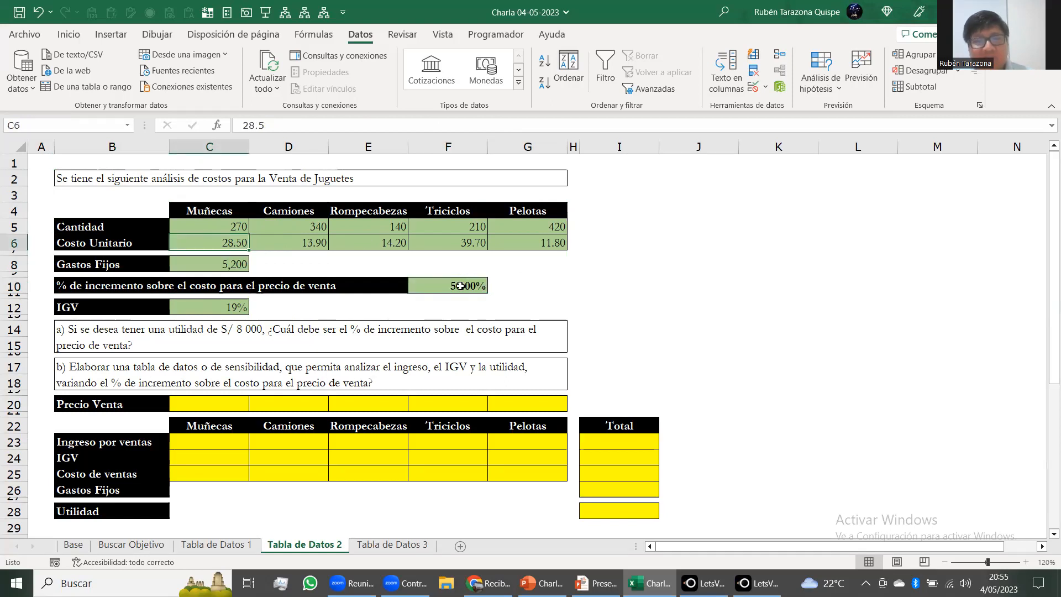
pyautogui.click(213, 307)
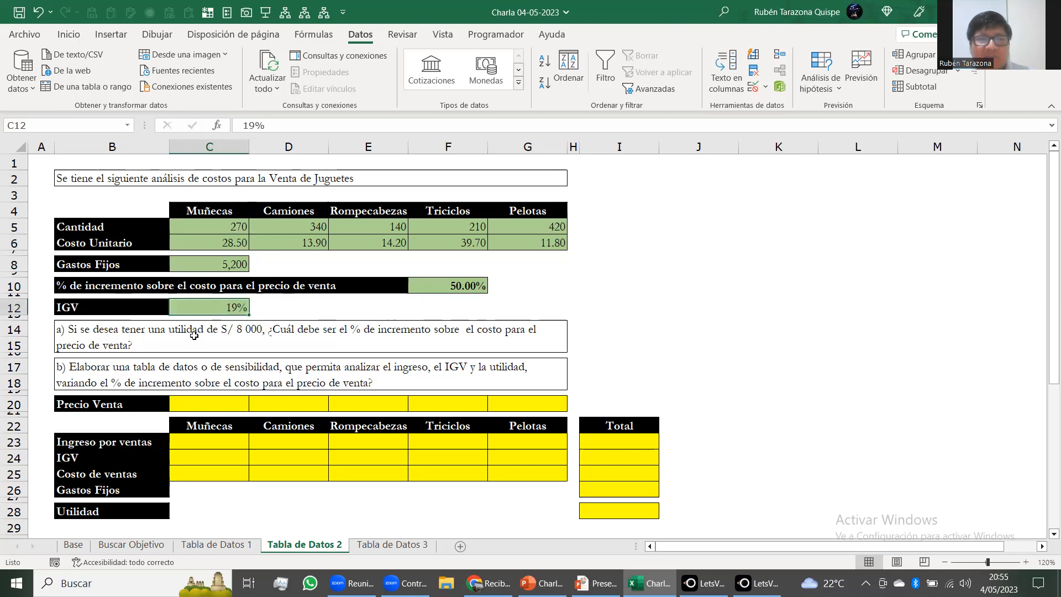
pyautogui.click(121, 334)
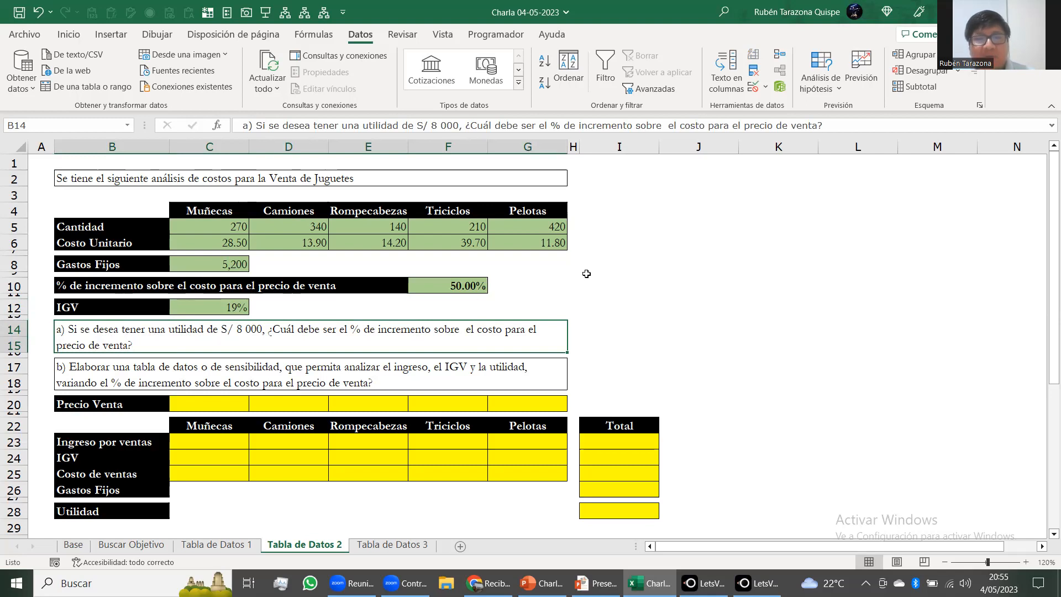
pyautogui.click(861, 181)
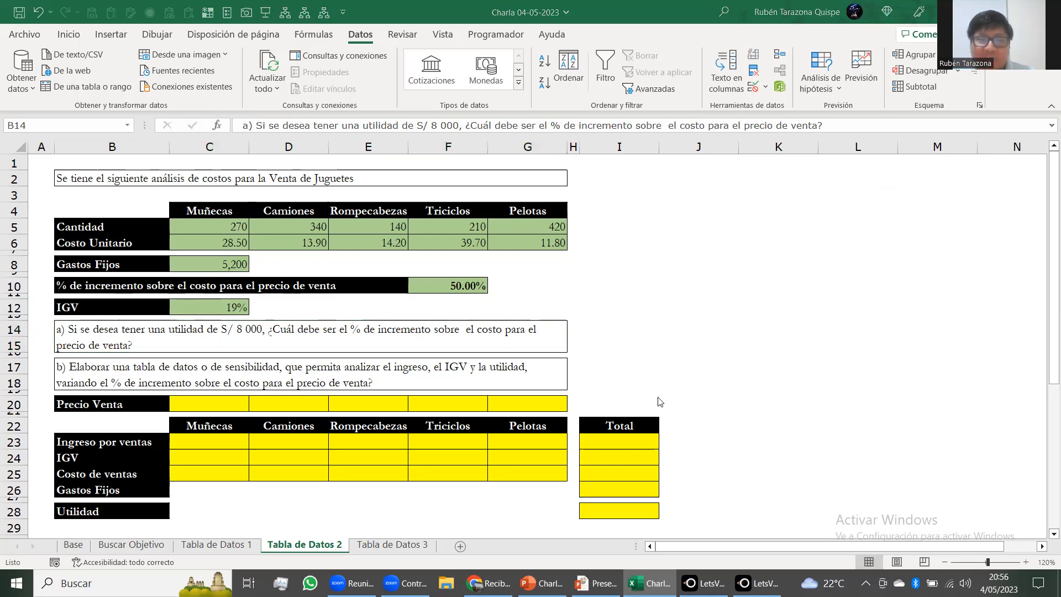
# Step: Fill Precio Venta C20:G20 with each unit cost increased by the fixed percentage, using +C6*(1+$F$10)
pyautogui.click(210, 405)
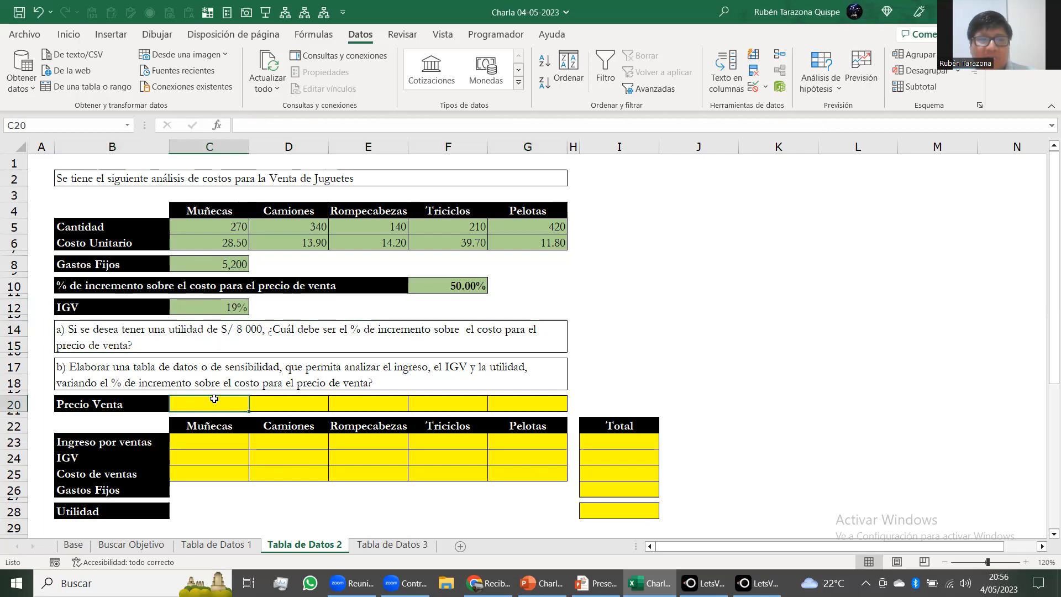
pyautogui.keyDown('shift'); pyautogui.click(534, 406); pyautogui.keyUp('shift')
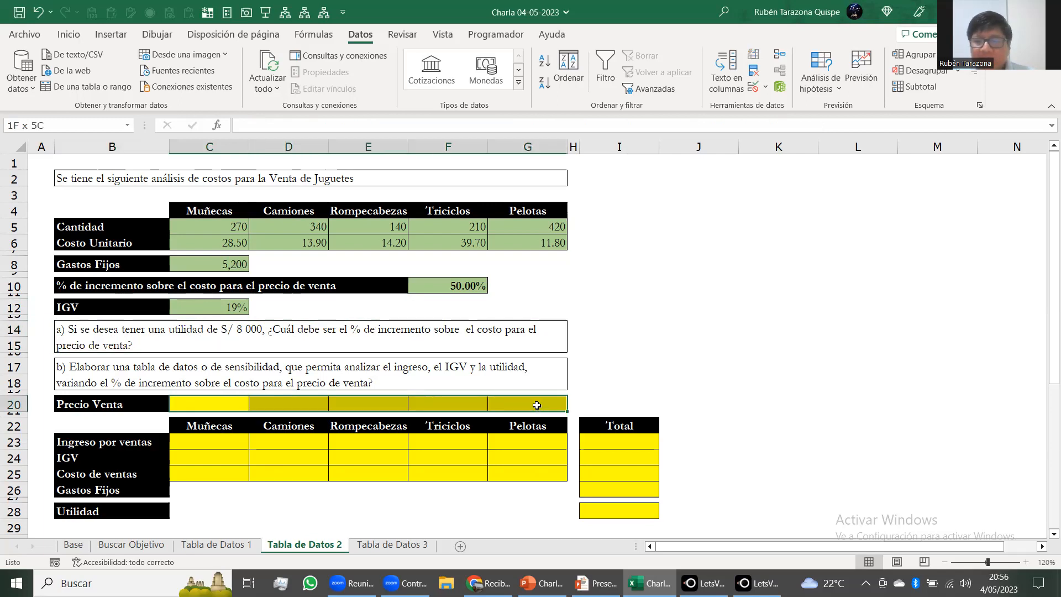
pyautogui.write('+')
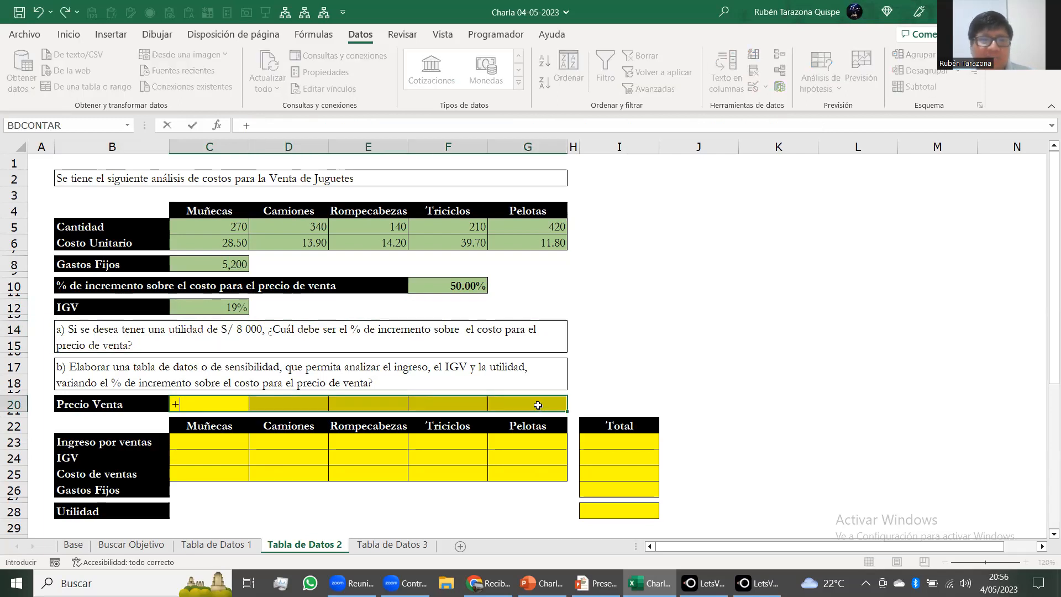
pyautogui.click(219, 244)
pyautogui.write('*')
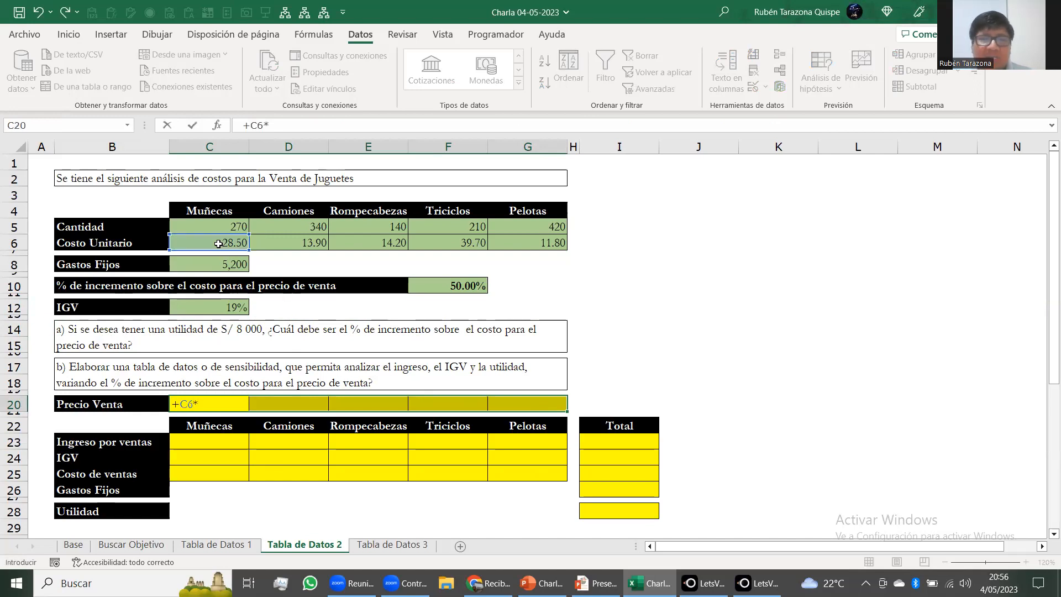
pyautogui.write('(1+')
pyautogui.click(467, 285)
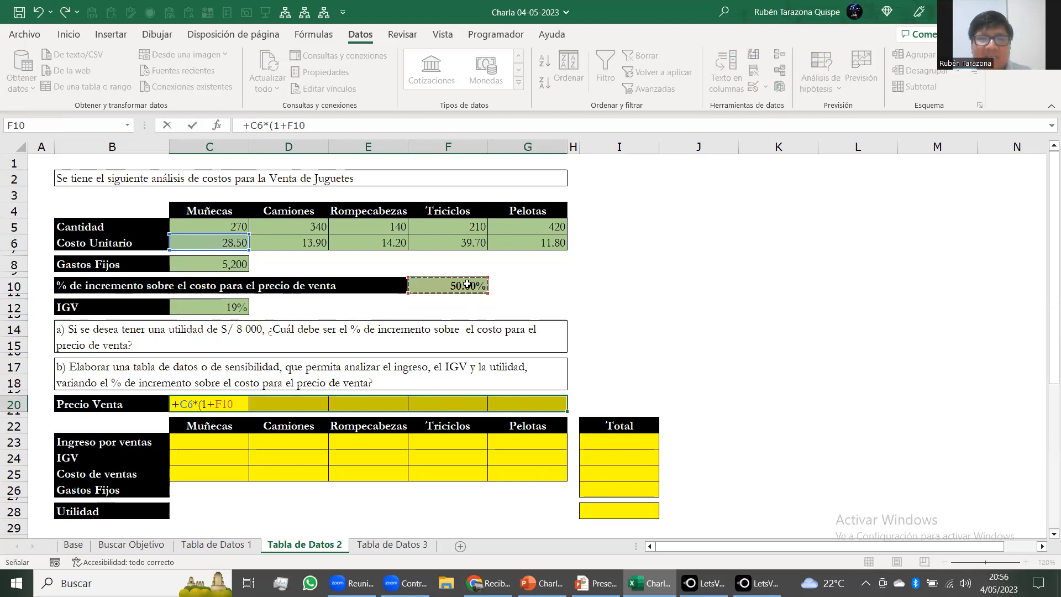
pyautogui.press('F4')
pyautogui.write(')')
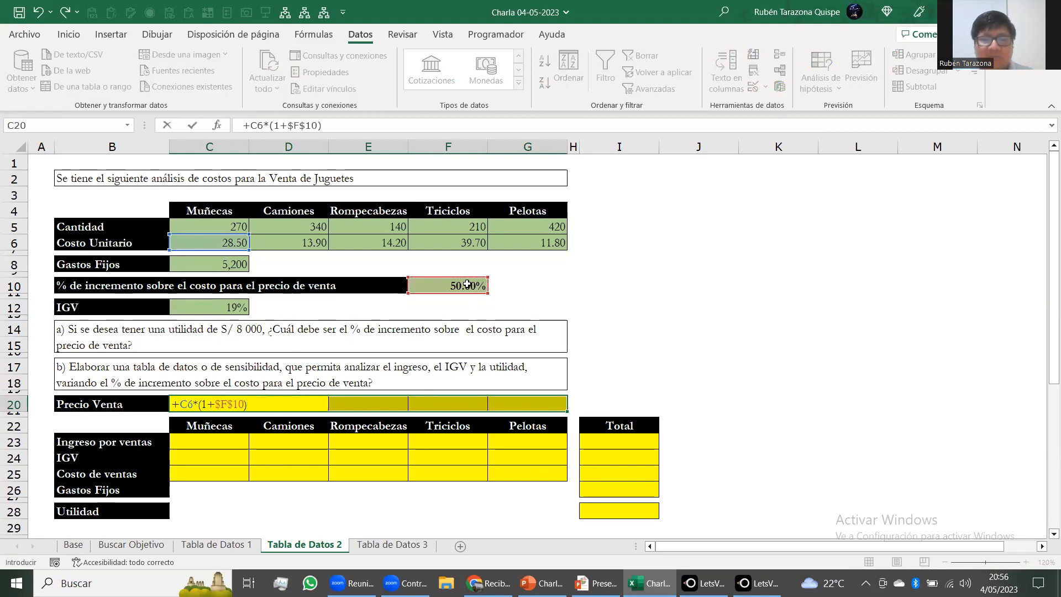
pyautogui.hotkey('ctrl', 'Return')
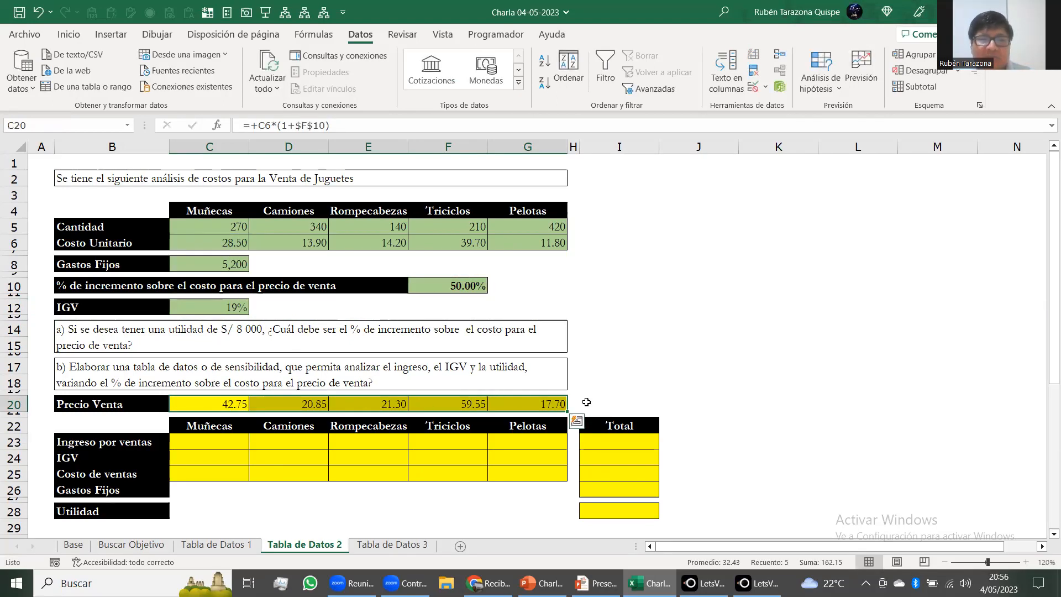
# Step: Calculate the Muñecas Ingreso por ventas in C23 as sale price times quantity, +C20*C5
pyautogui.click(226, 442)
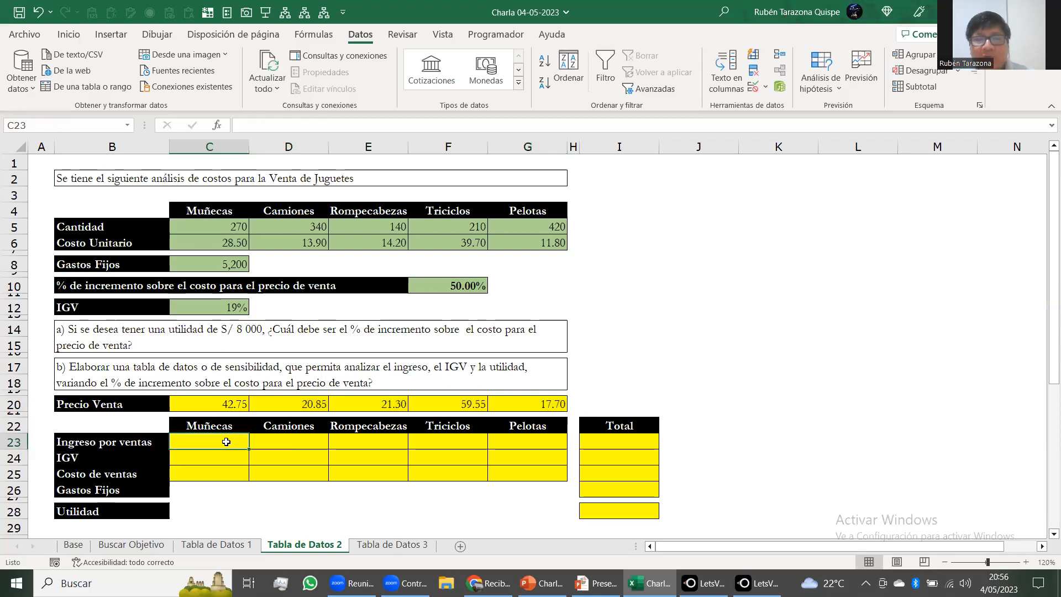
pyautogui.write('+')
pyautogui.click(230, 405)
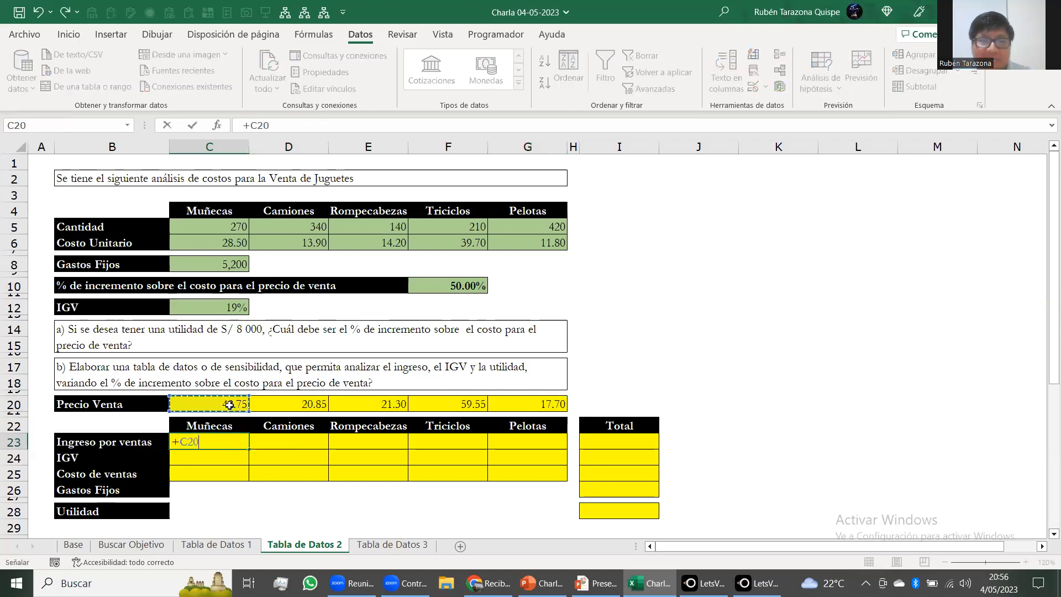
pyautogui.write('*')
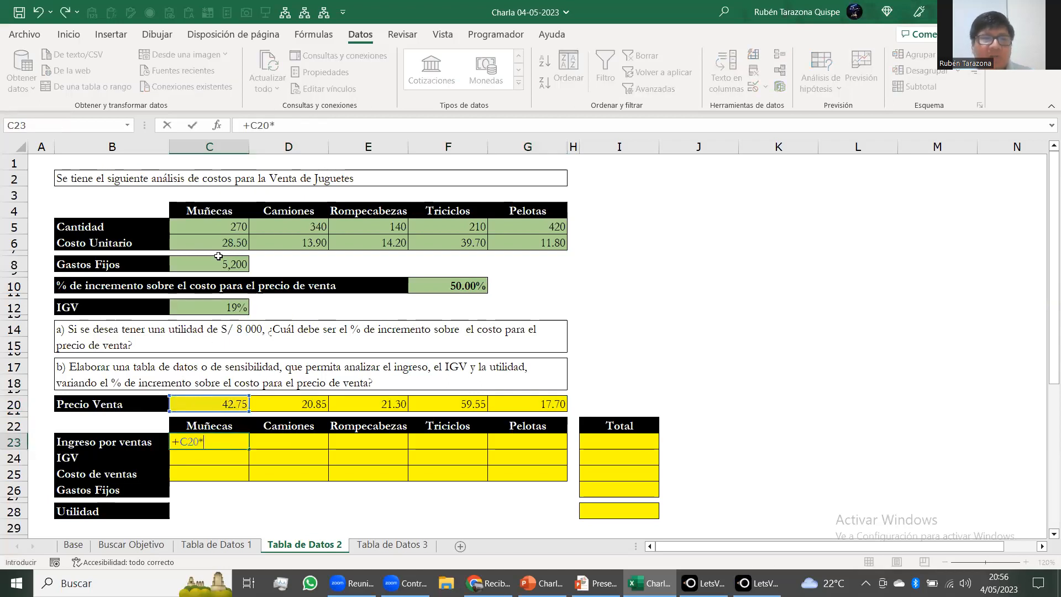
pyautogui.click(226, 219)
pyautogui.click(226, 222)
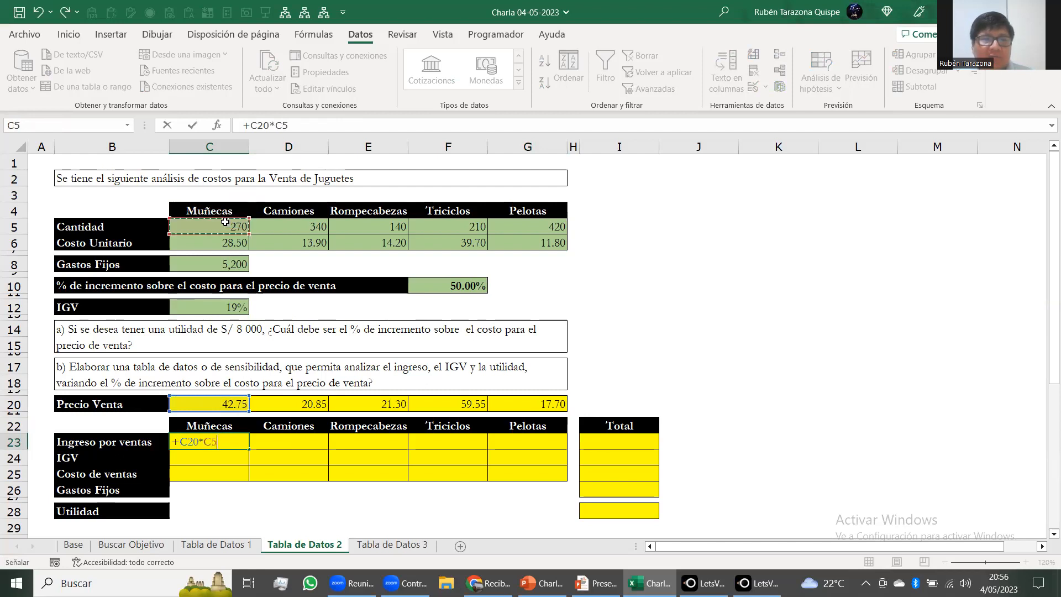
pyautogui.hotkey('ctrl', 'Return')
# Step: Copy the Ingreso por ventas formula from C23 across to the other toys through G23
pyautogui.hotkey('ctrl', 'c')
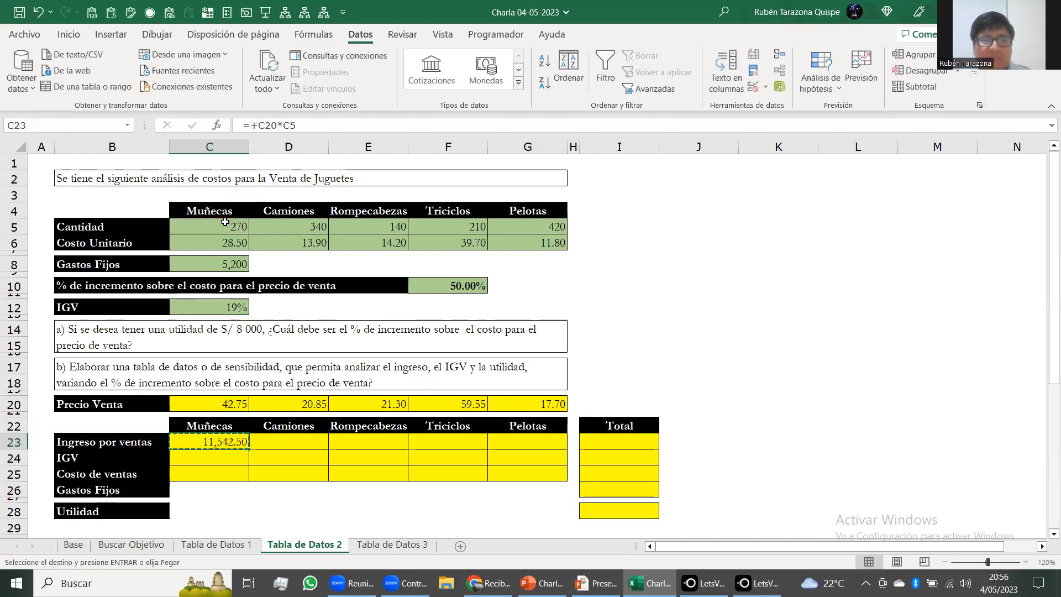
pyautogui.hotkey('shift', 'Right')
pyautogui.hotkey('shift', 'Right')
pyautogui.hotkey('shift', 'Right')
pyautogui.hotkey('shift', 'Right')
pyautogui.hotkey('ctrl', 'v')
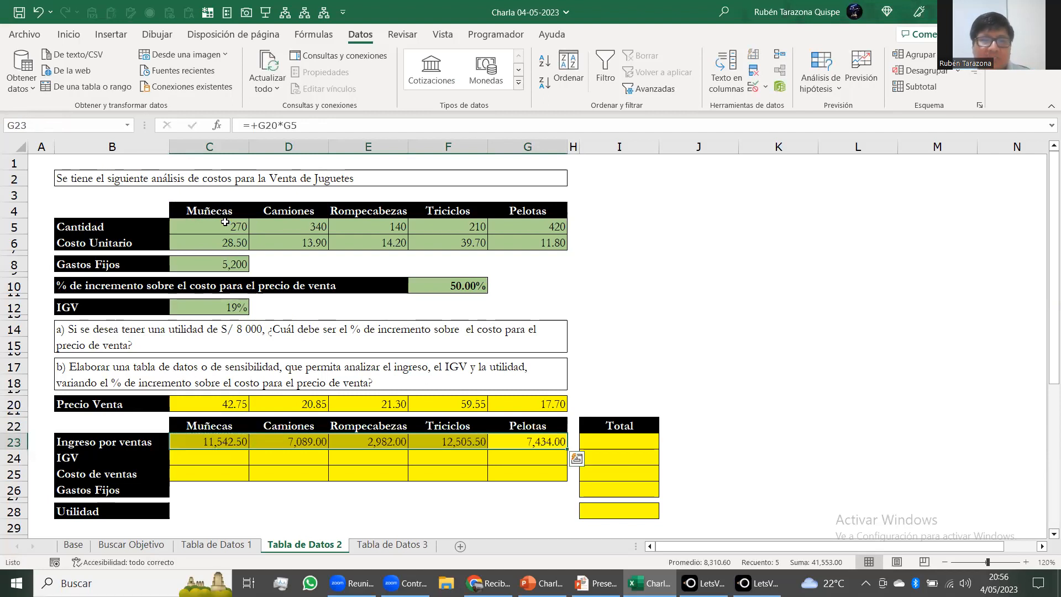
# Step: Fill the IGV row C24:G24 with the fixed IGV rate times sales income, +$C$12*C23
pyautogui.click(244, 456)
pyautogui.moveTo(288, 453); pyautogui.dragTo(522, 458)
pyautogui.write('+')
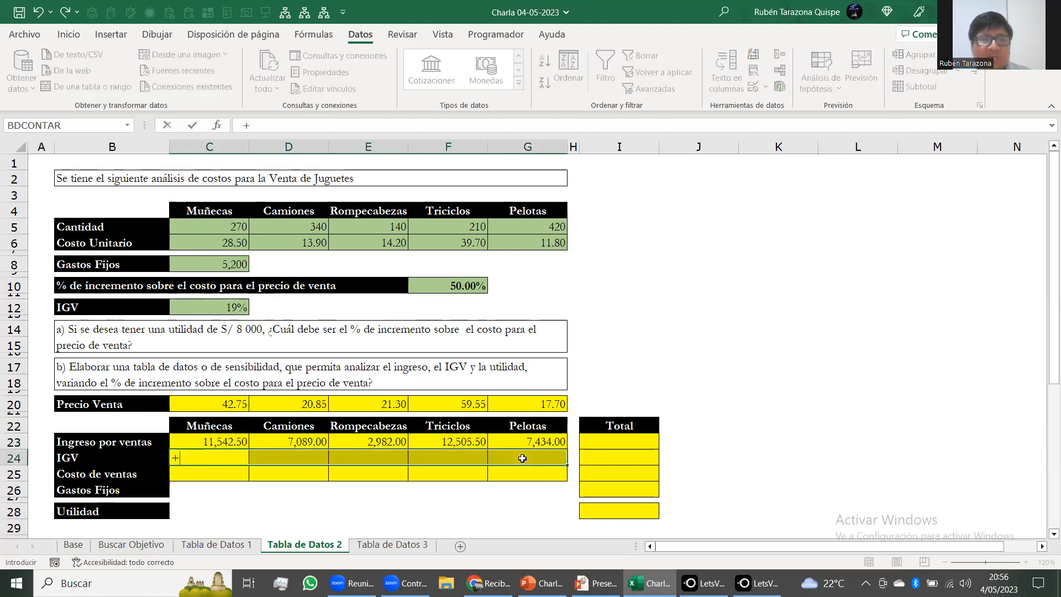
pyautogui.click(215, 308)
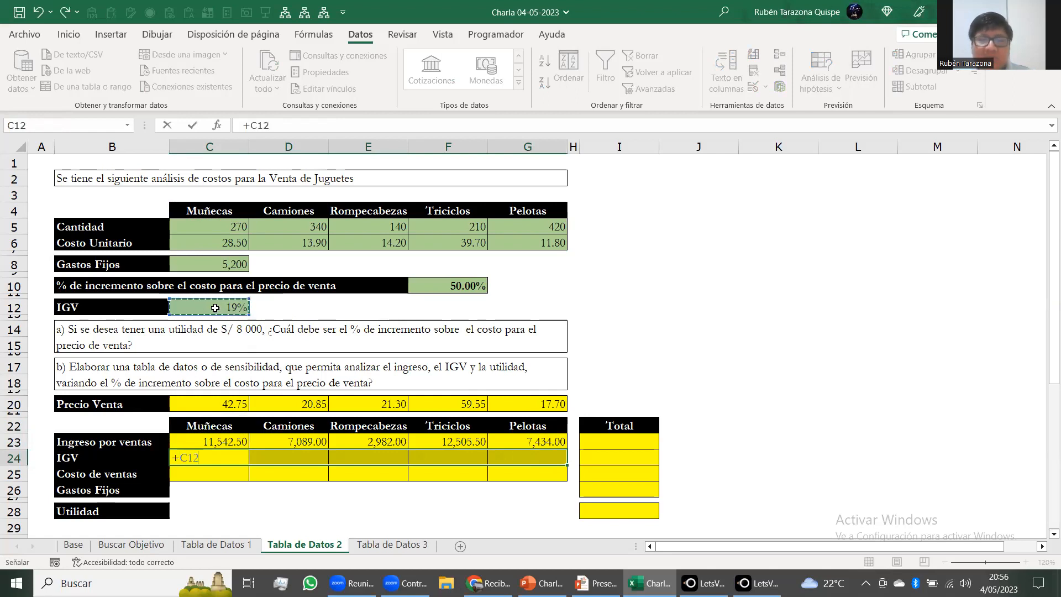
pyautogui.press('F4')
pyautogui.write('*')
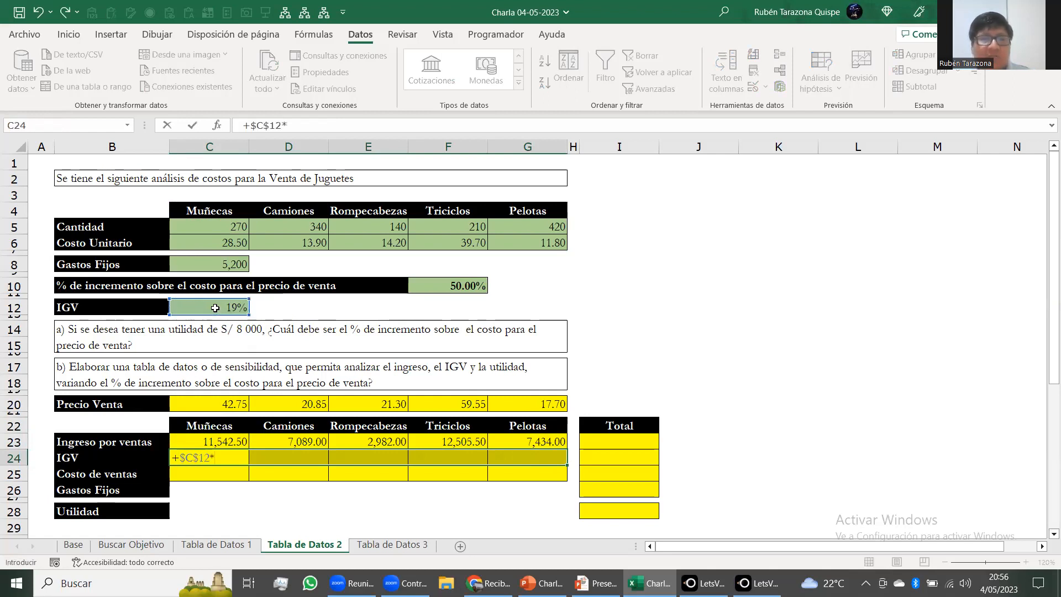
pyautogui.click(210, 438)
pyautogui.hotkey('ctrl', 'Return')
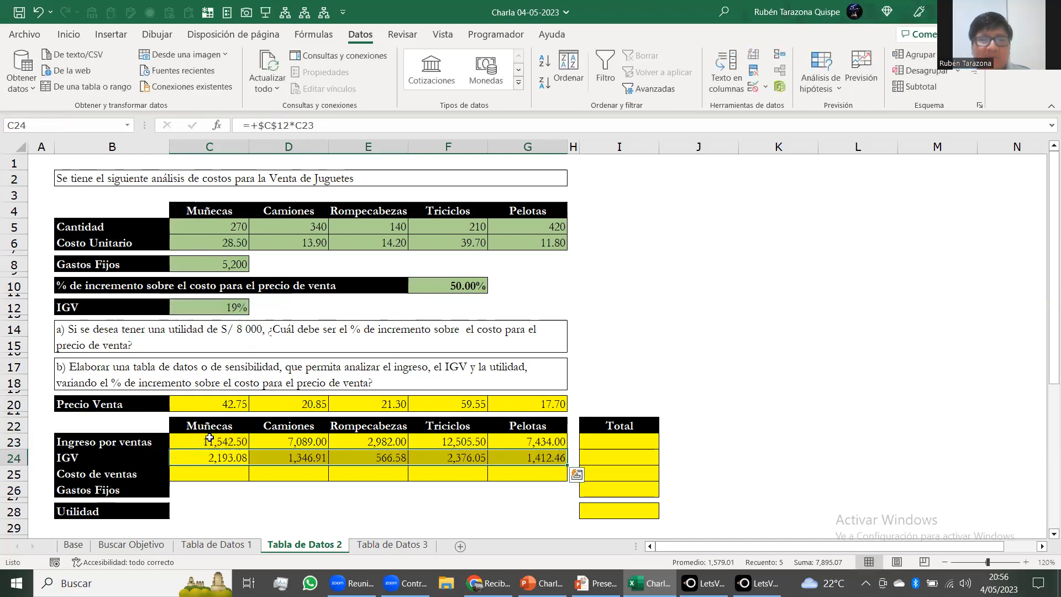
# Step: Fill the Costo de ventas row C25:G25 with unit cost times quantity, +C6*C5
pyautogui.press('Down')
pyautogui.hotkey('shift', 'Right')
pyautogui.hotkey('shift', 'Right')
pyautogui.hotkey('shift', 'Right')
pyautogui.hotkey('shift', 'Right')
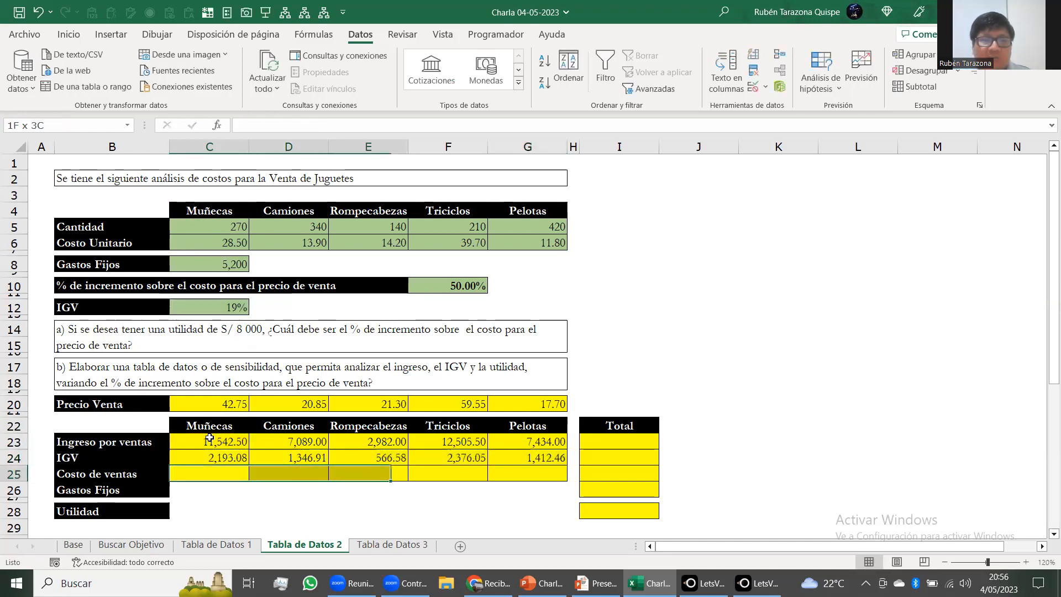
pyautogui.write('+')
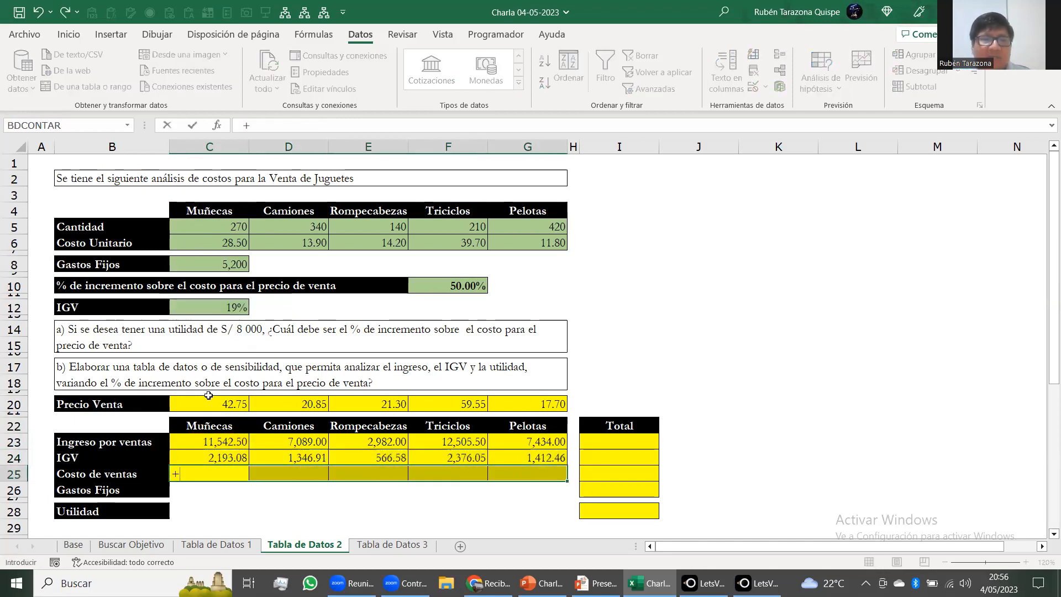
pyautogui.click(228, 242)
pyautogui.write('*')
pyautogui.click(219, 227)
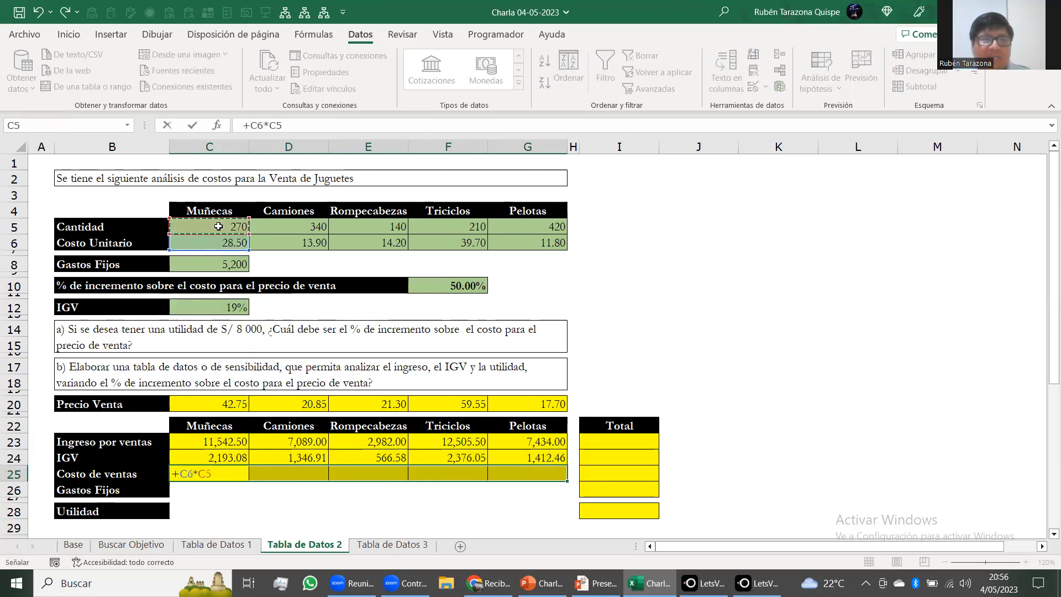
pyautogui.hotkey('ctrl', 'Return')
# Step: Total the Ingreso por ventas of all toys in I23 with +SUMA(C23:G23)
pyautogui.press('Up')
pyautogui.press('Up')
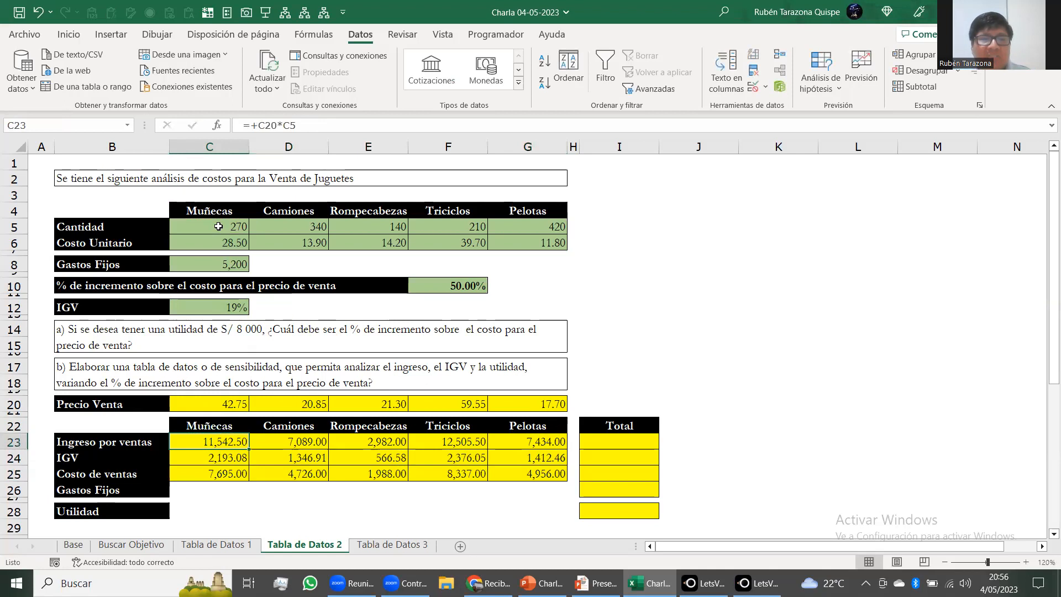
pyautogui.hotkey('shift', 'Down')
pyautogui.hotkey('shift', 'Down')
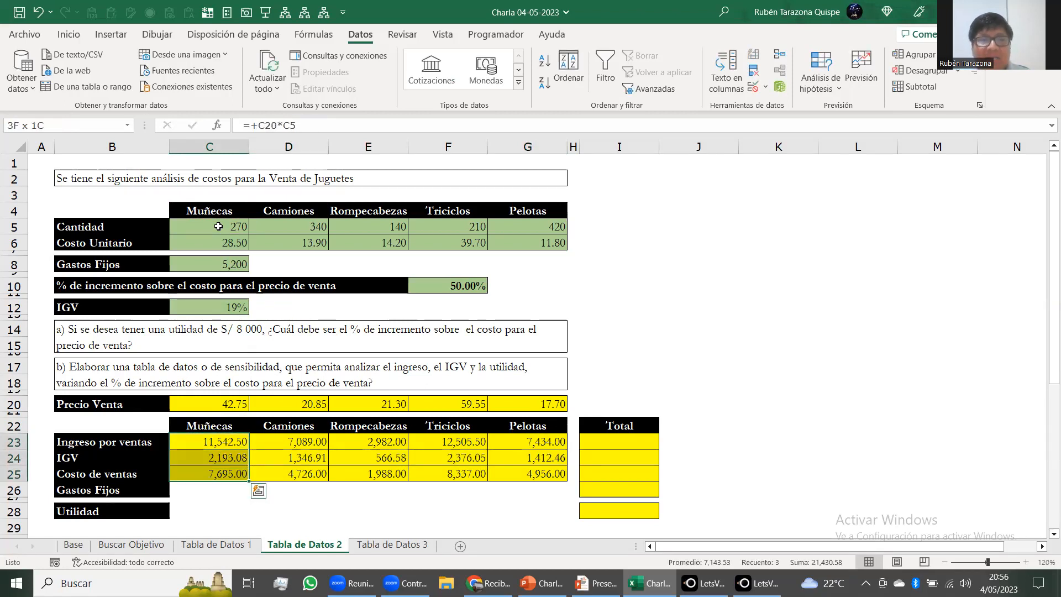
pyautogui.press('Right')
pyautogui.press('Right')
pyautogui.press('Right')
pyautogui.press('Right')
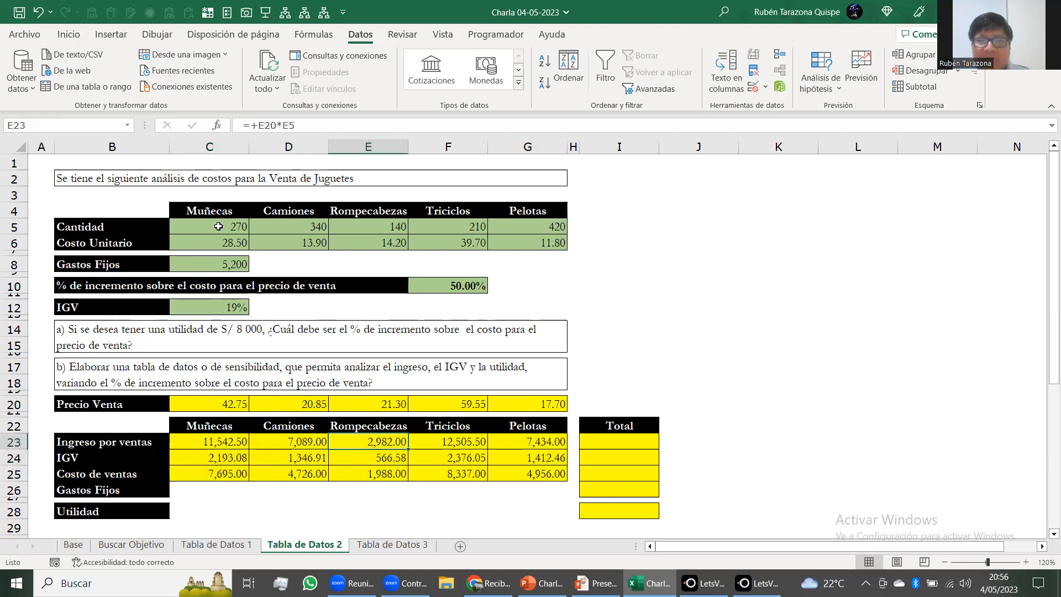
pyautogui.press('Right')
pyautogui.press('Right')
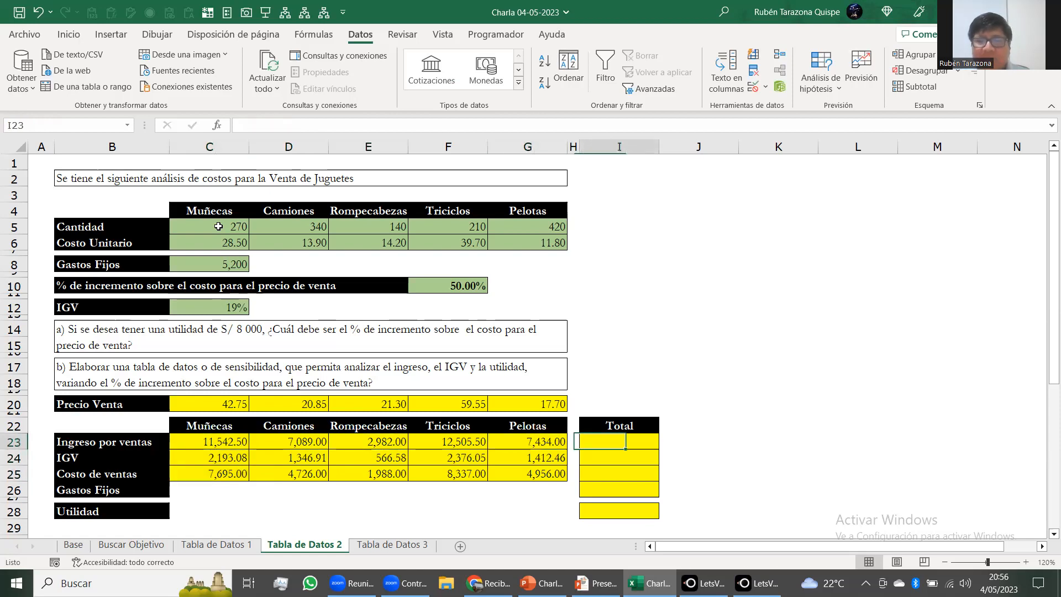
pyautogui.write('+su')
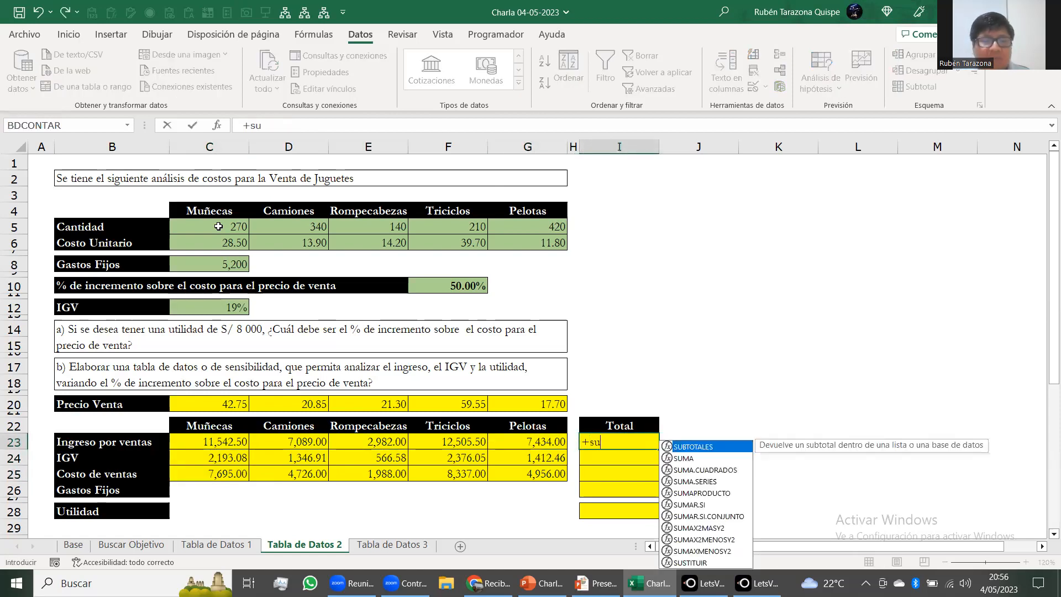
pyautogui.write('ma(')
pyautogui.press('Left')
pyautogui.press('Left')
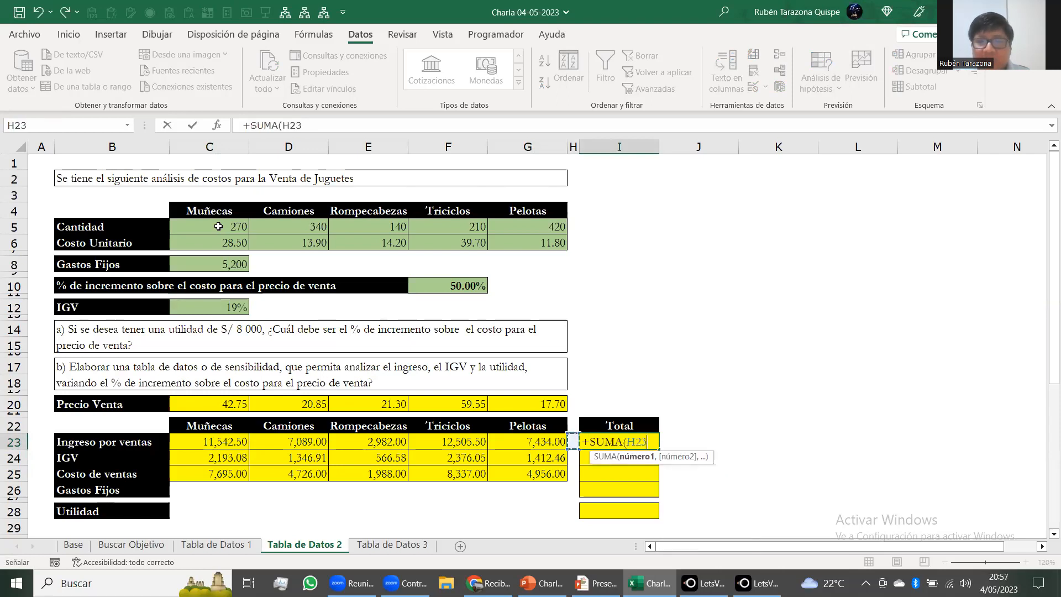
pyautogui.hotkey('shift', 'Left')
pyautogui.hotkey('shift', 'Left')
pyautogui.hotkey('shift', 'Left')
pyautogui.hotkey('shift', 'Left')
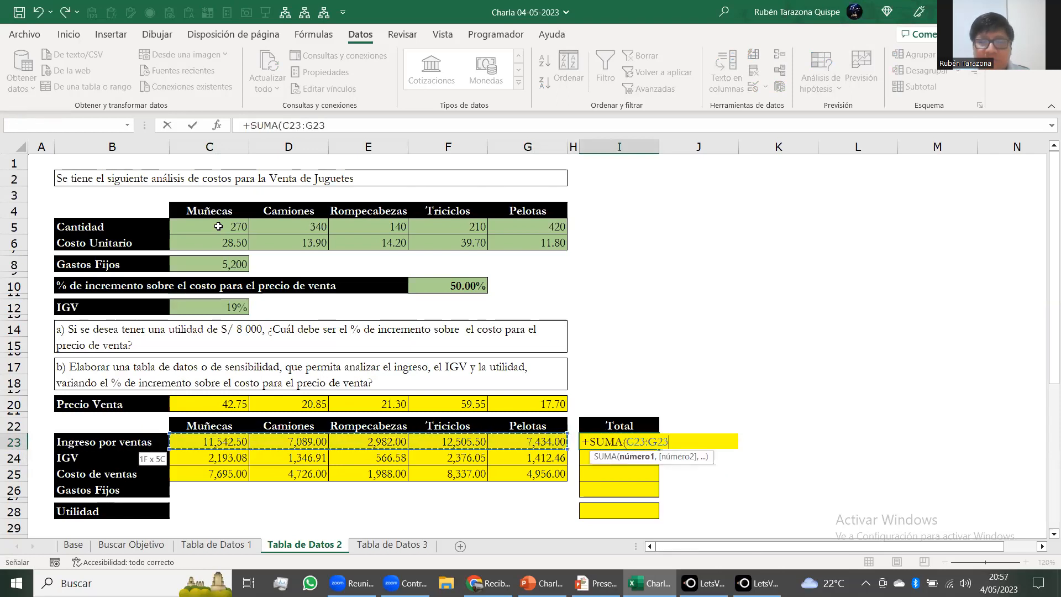
pyautogui.write(')')
pyautogui.press('Return')
# Step: Copy the total formula from I23 to the IGV and Costo de ventas totals in I24:I25
pyautogui.press('Up')
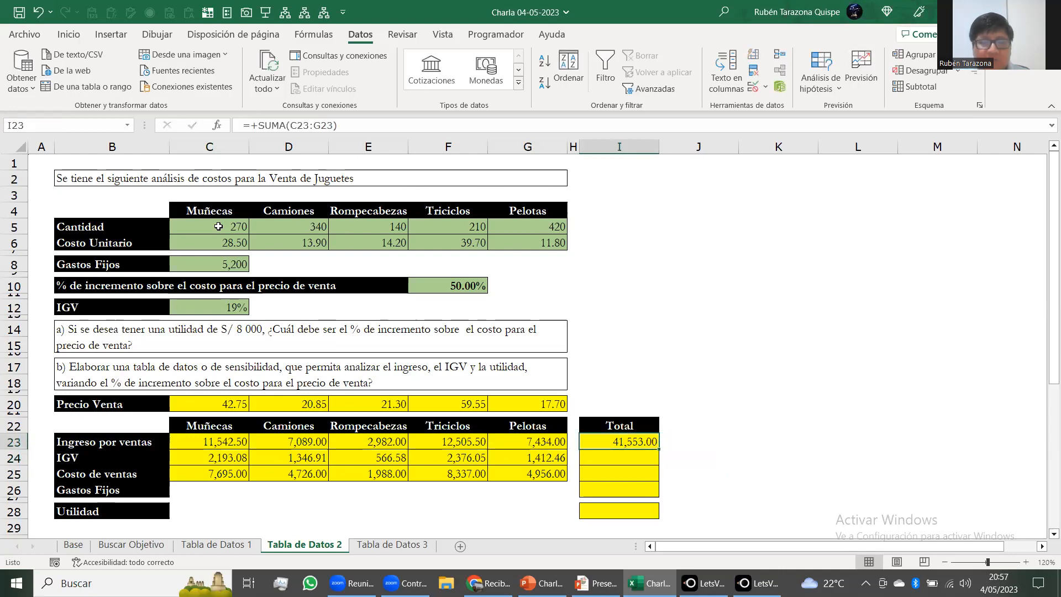
pyautogui.hotkey('ctrl', 'c')
pyautogui.press('Down')
pyautogui.hotkey('shift', 'Down')
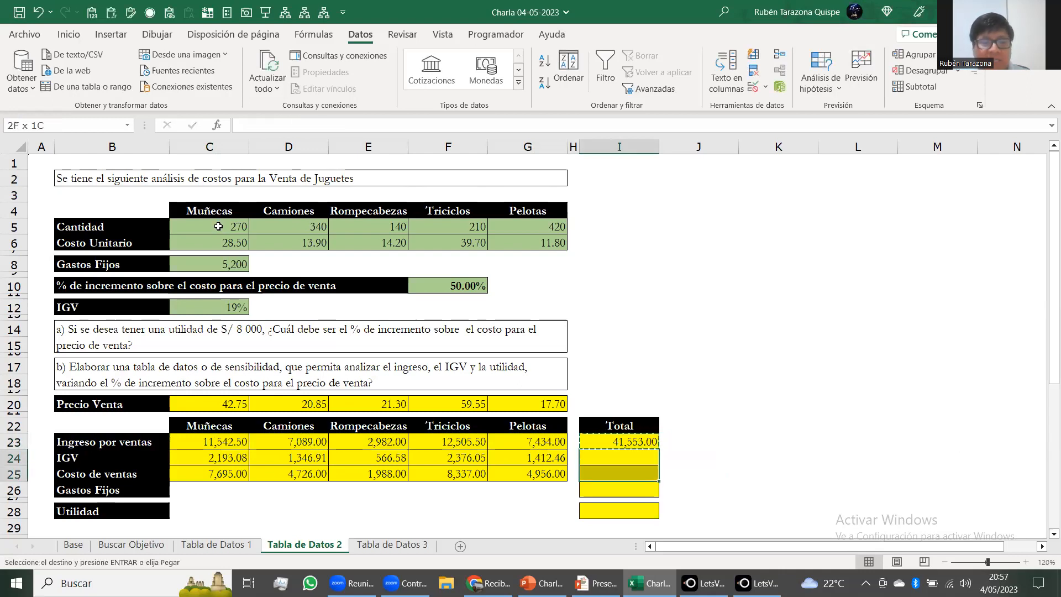
pyautogui.hotkey('ctrl', 'v')
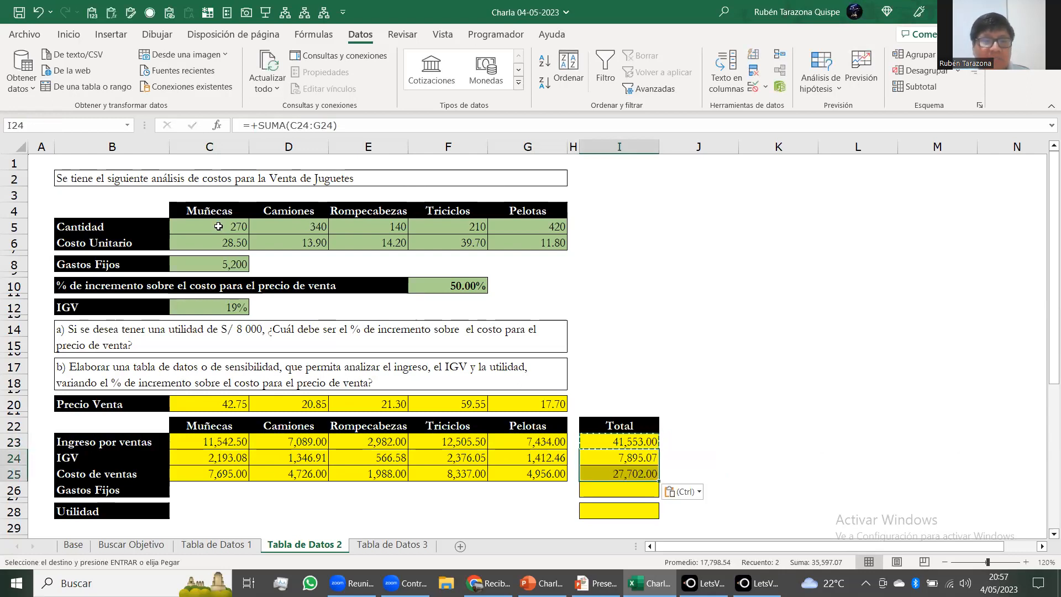
pyautogui.press('Down')
pyautogui.press('Down')
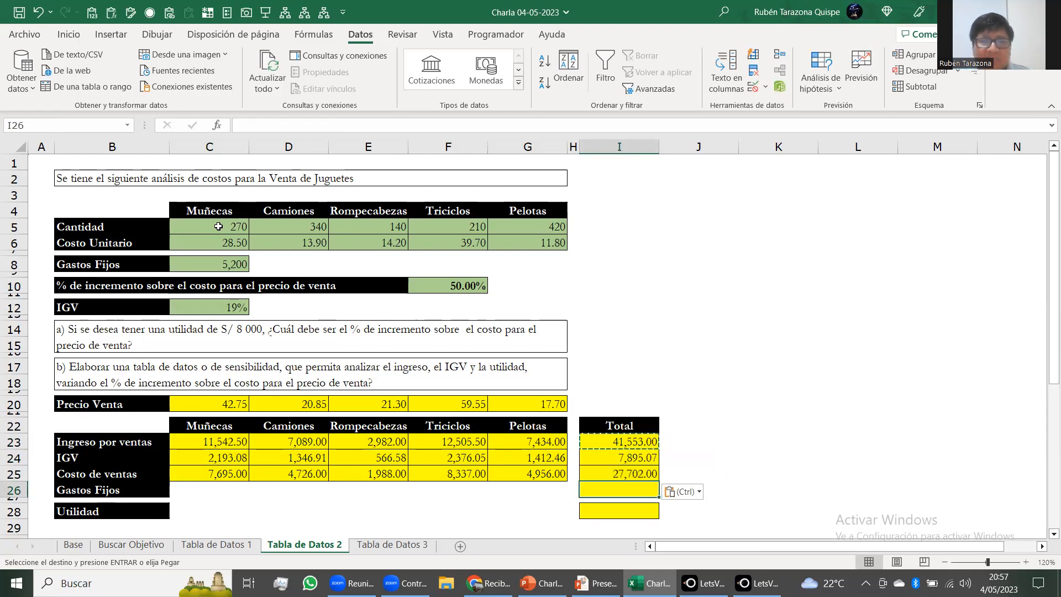
# Step: Link the total Gastos Fijos in I26 to the fixed expenses value in C8 with =+C8
pyautogui.write('+')
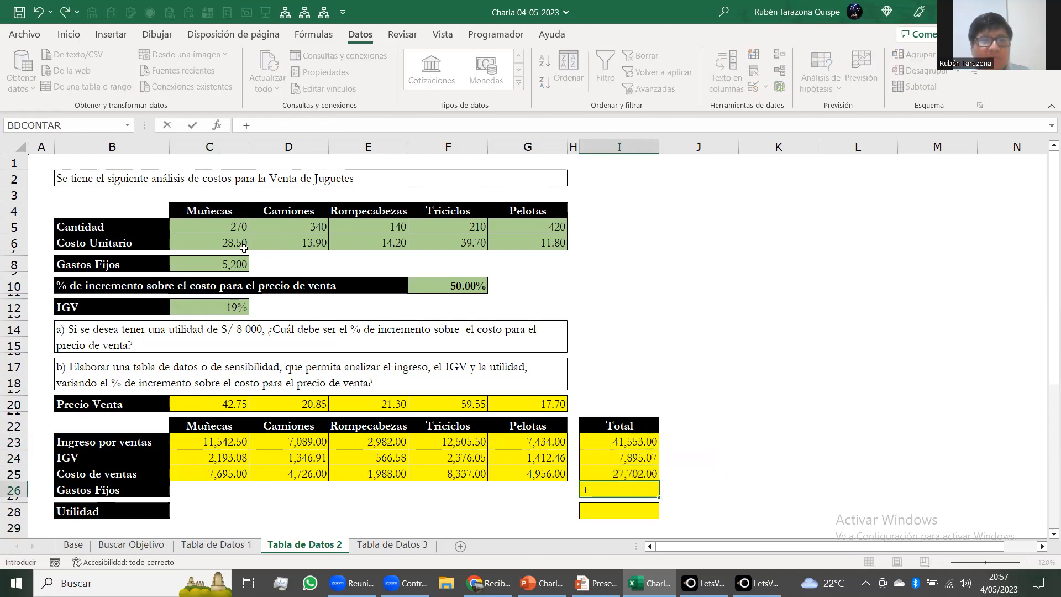
pyautogui.click(228, 264)
pyautogui.press('Return')
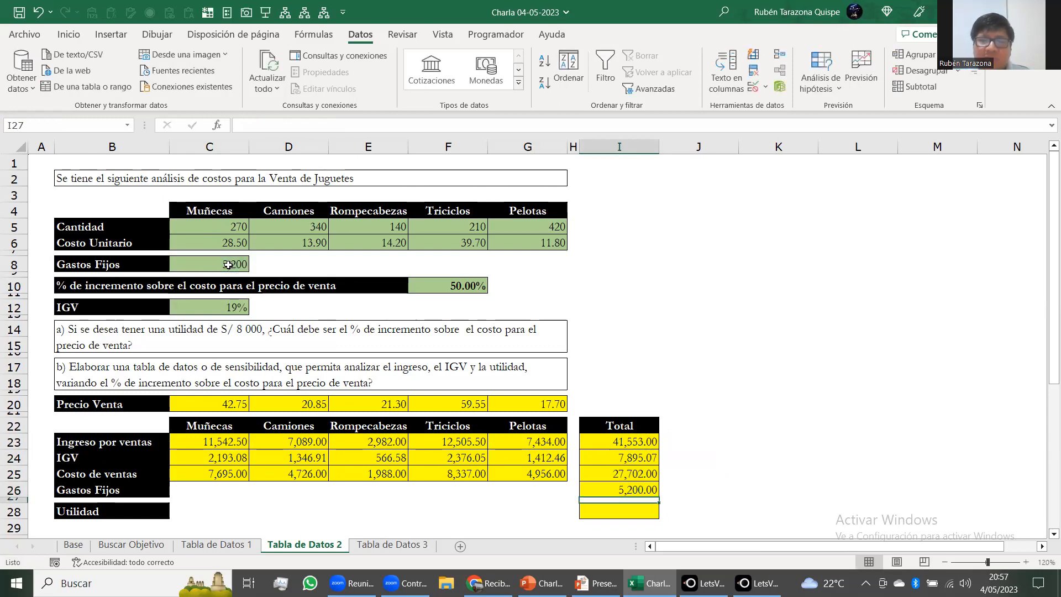
pyautogui.press('Up')
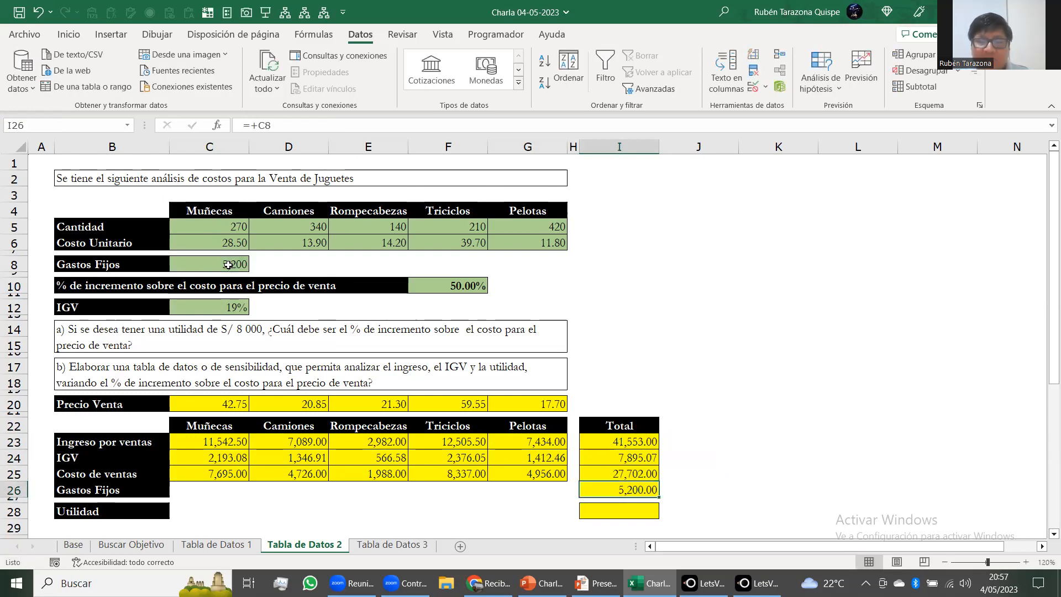
# Step: Enter the Utilidad formula =+I23-I24-I25-I25-I26 in I28
pyautogui.press('Down')
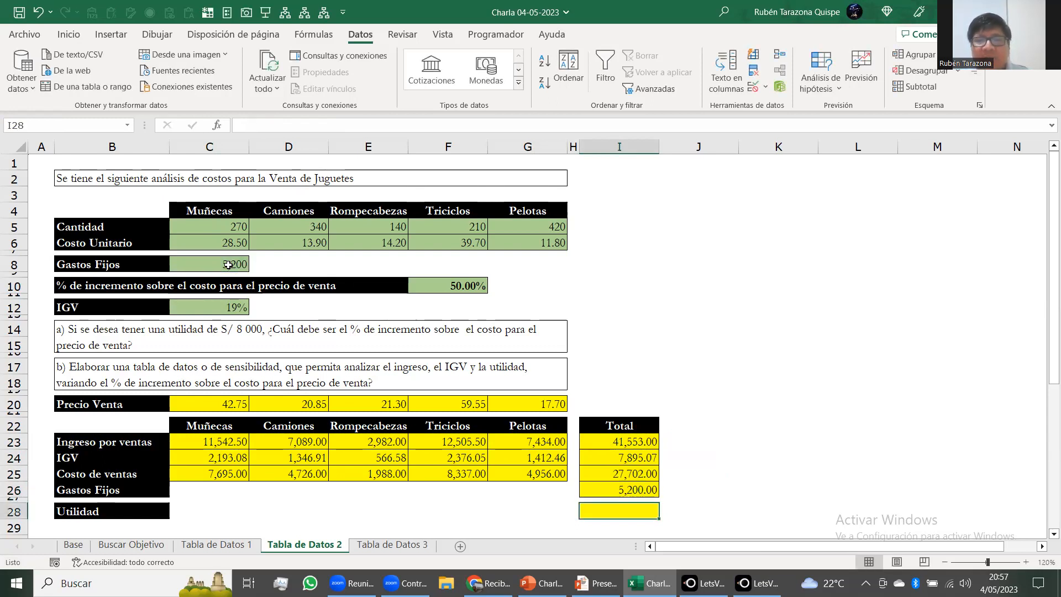
pyautogui.write('+')
pyautogui.press('Up')
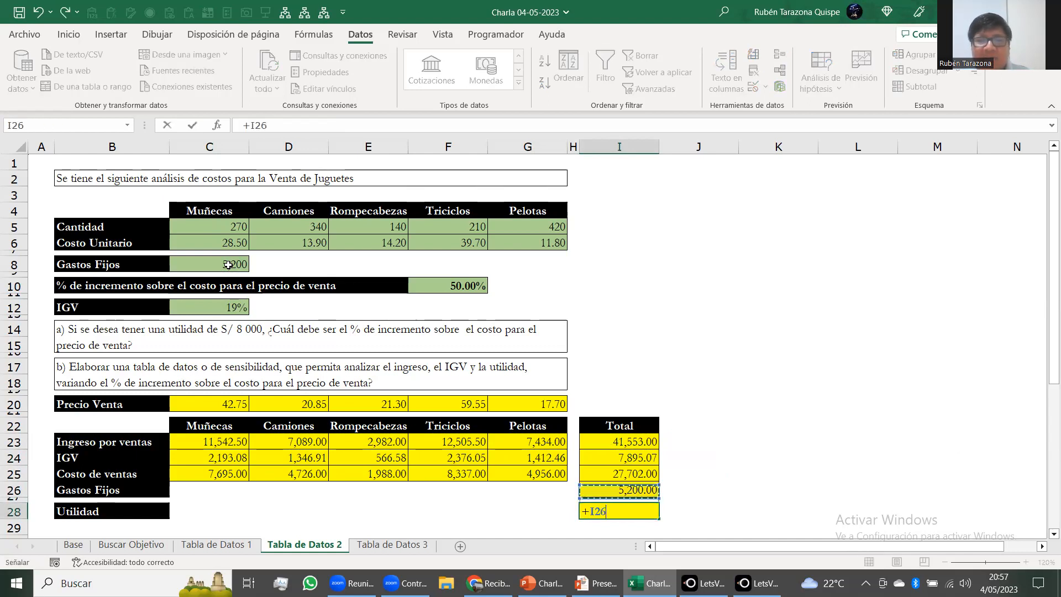
pyautogui.press('Up')
pyautogui.press('Up')
pyautogui.press('Up')
pyautogui.write('-')
pyautogui.press('Up')
pyautogui.press('Up')
pyautogui.press('Up')
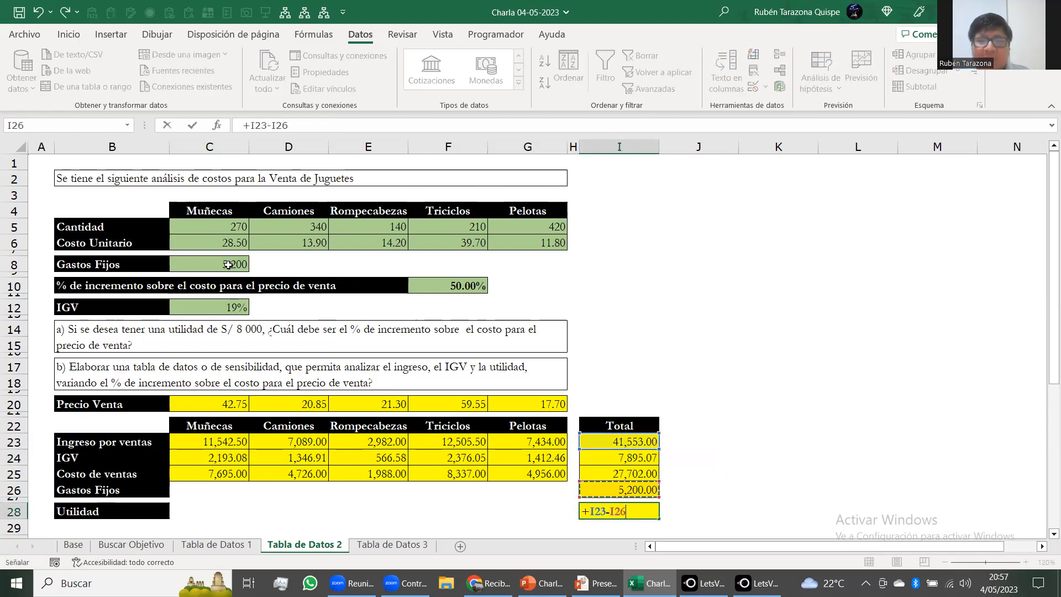
pyautogui.write('-')
pyautogui.press('Up')
pyautogui.press('Up')
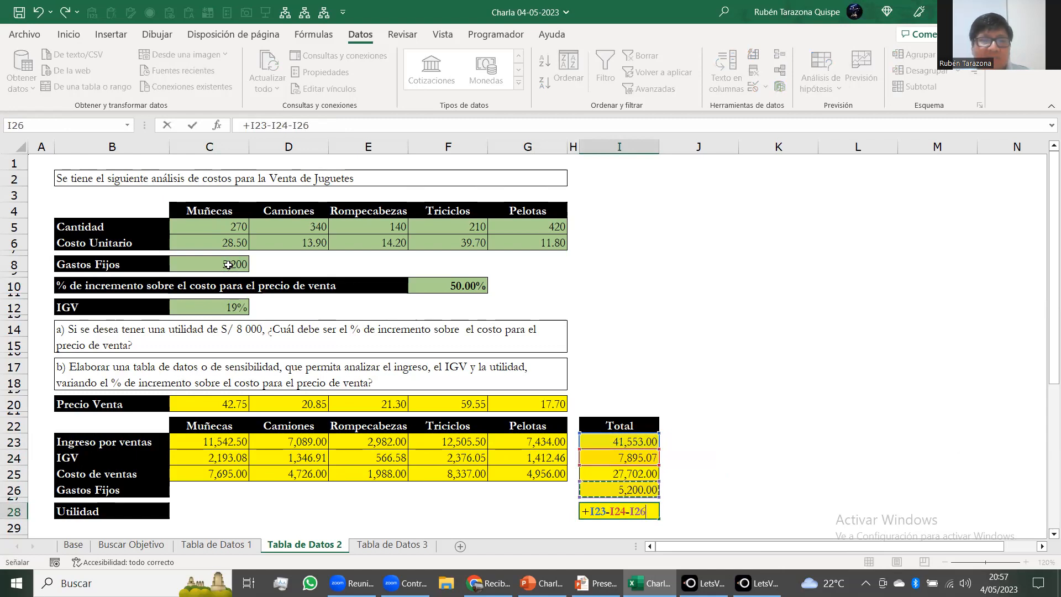
pyautogui.write('-')
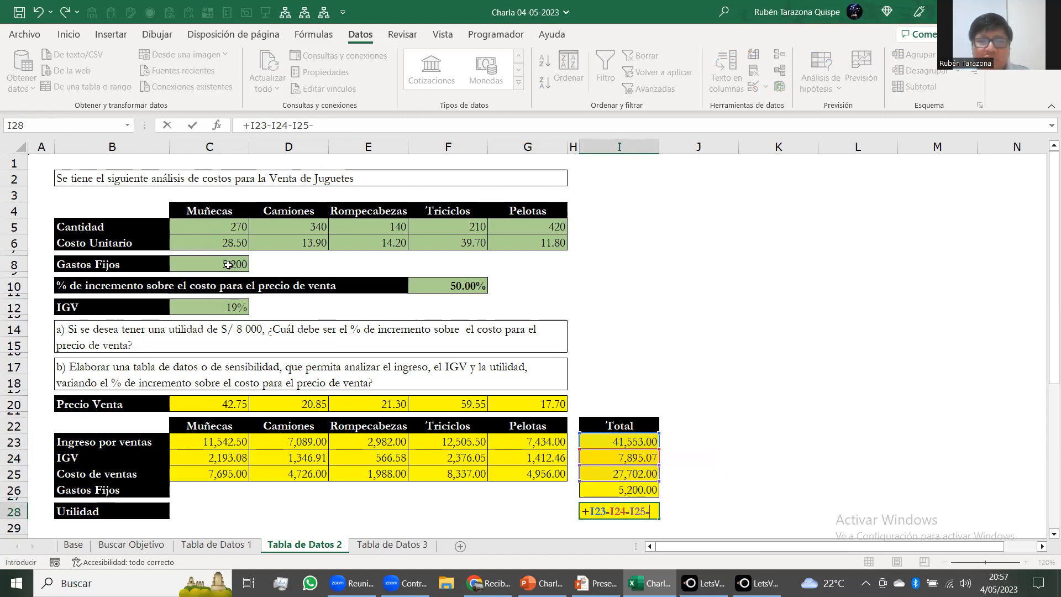
pyautogui.press('Up')
pyautogui.press('Up')
pyautogui.write('-')
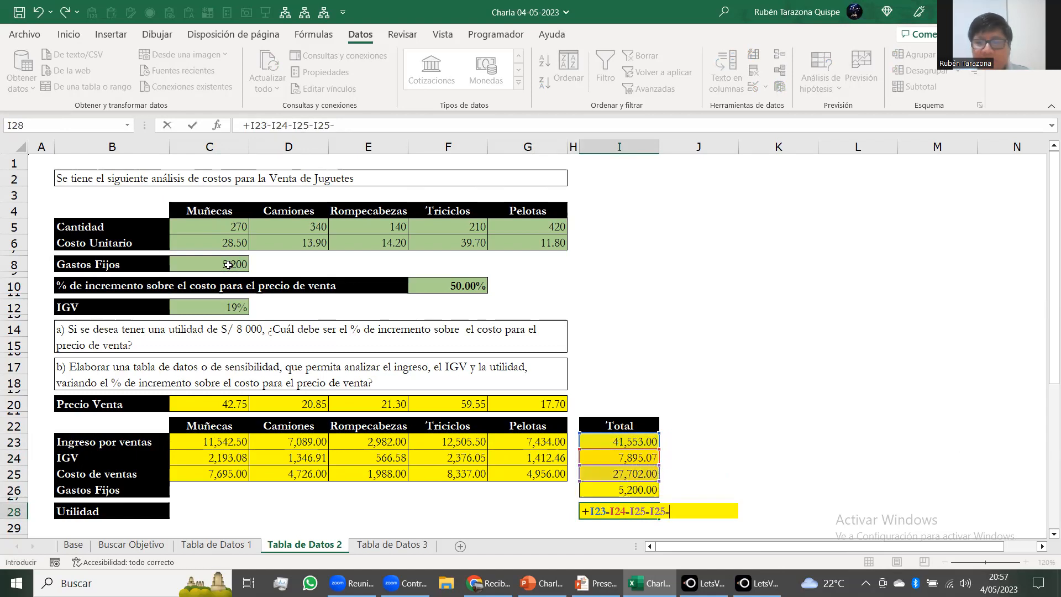
pyautogui.press('Up')
pyautogui.press('Return')
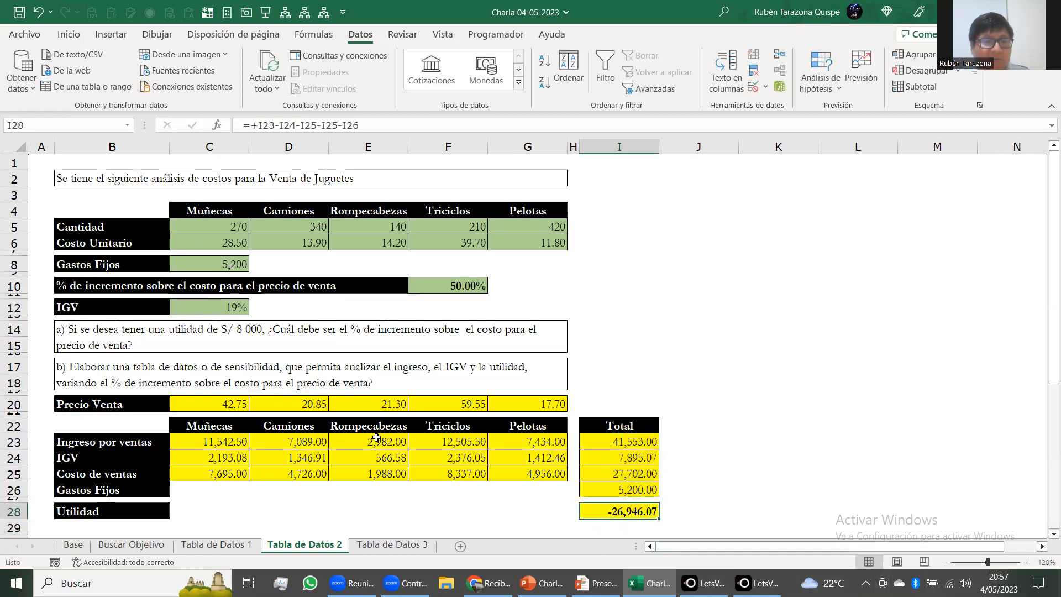
# Step: Change the IGV formula across C24:G24 to =+$C$12*C23/(1+$C$12), filling all five products
pyautogui.moveTo(226, 463); pyautogui.dragTo(528, 457)
pyautogui.press('F2')
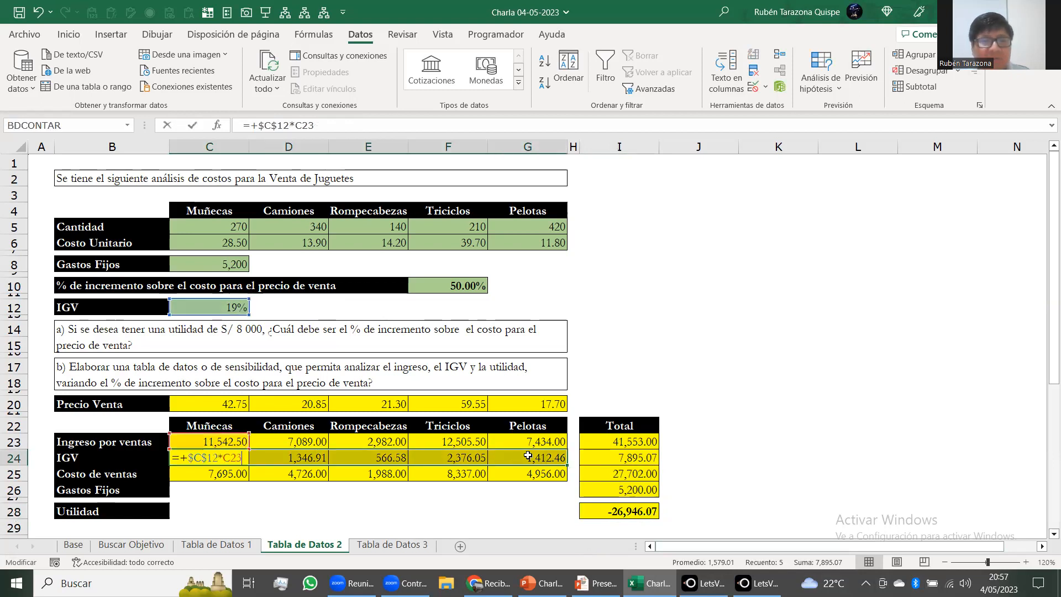
pyautogui.write('/(1+')
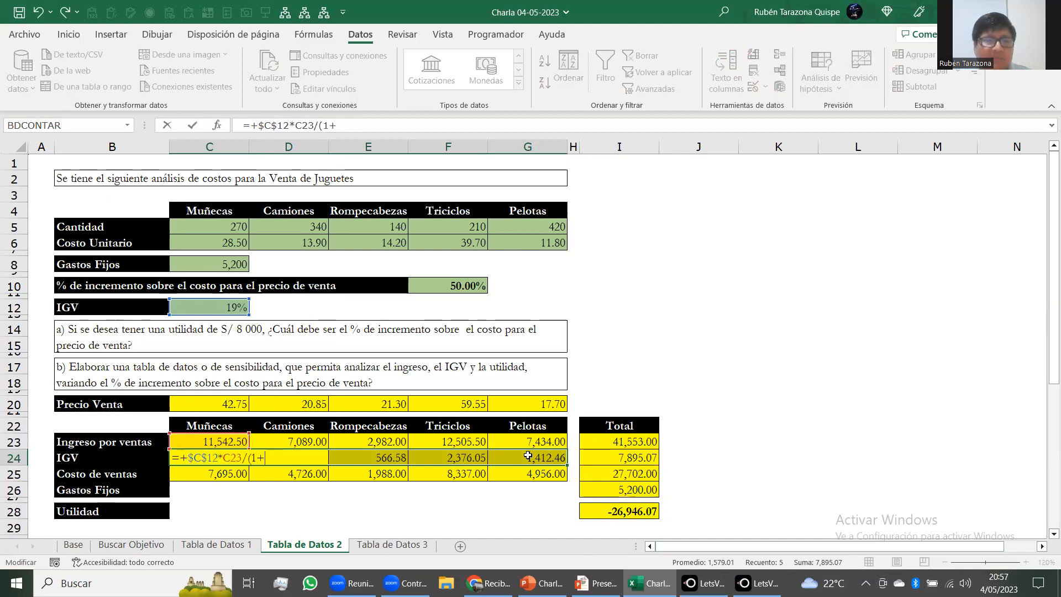
pyautogui.click(236, 311)
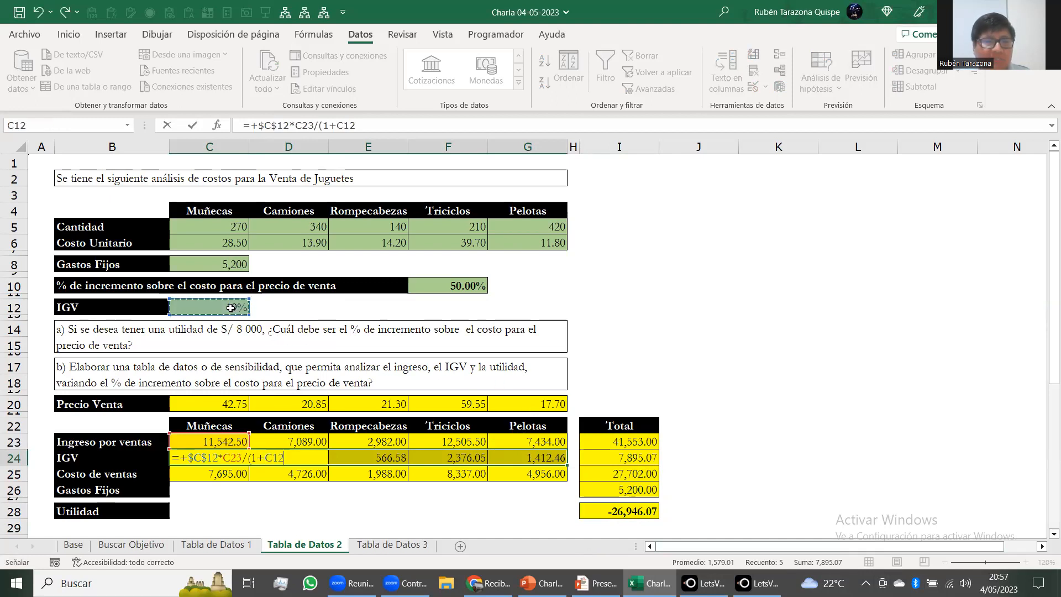
pyautogui.press('F4')
pyautogui.write(')')
pyautogui.hotkey('ctrl', 'Return')
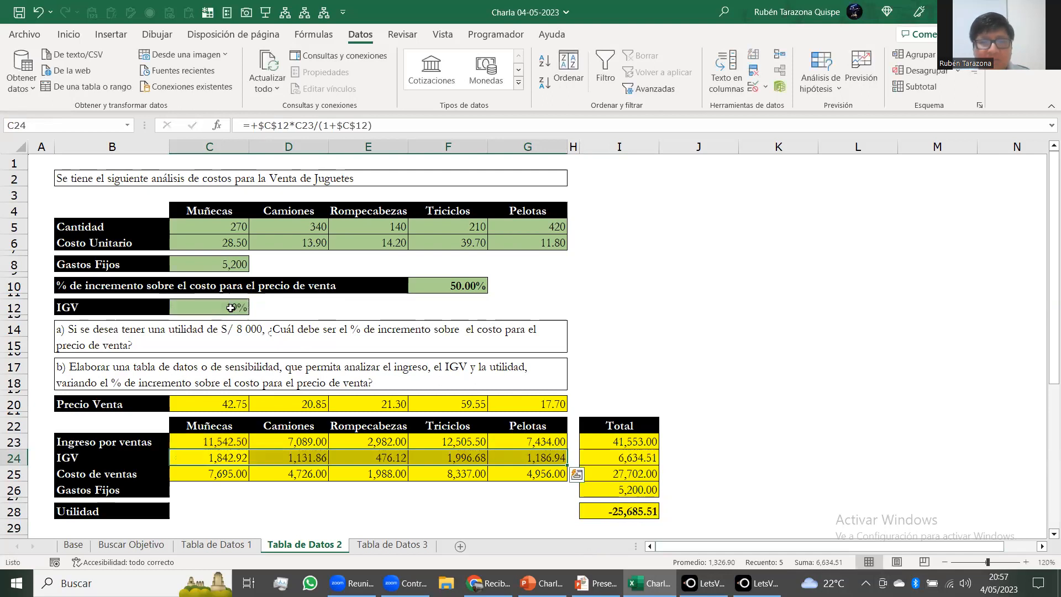
# Step: Review the IGV formulas in row 24 and the formulas in the Total column, I23 to I26
pyautogui.press('Right')
pyautogui.press('Right')
pyautogui.press('Right')
pyautogui.press('Right')
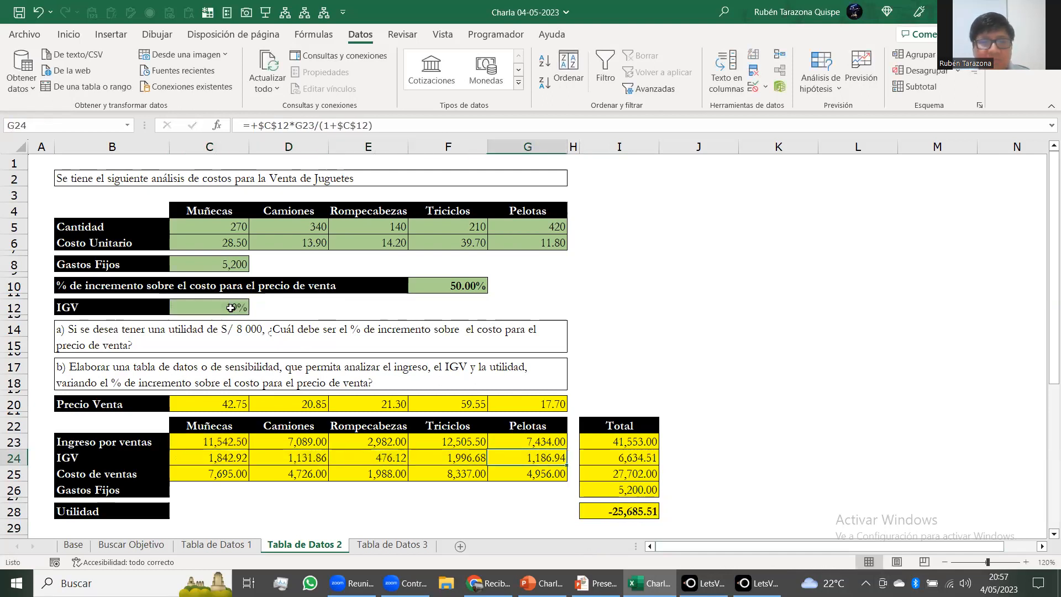
pyautogui.press('Right')
pyautogui.press('Right')
pyautogui.press('F2')
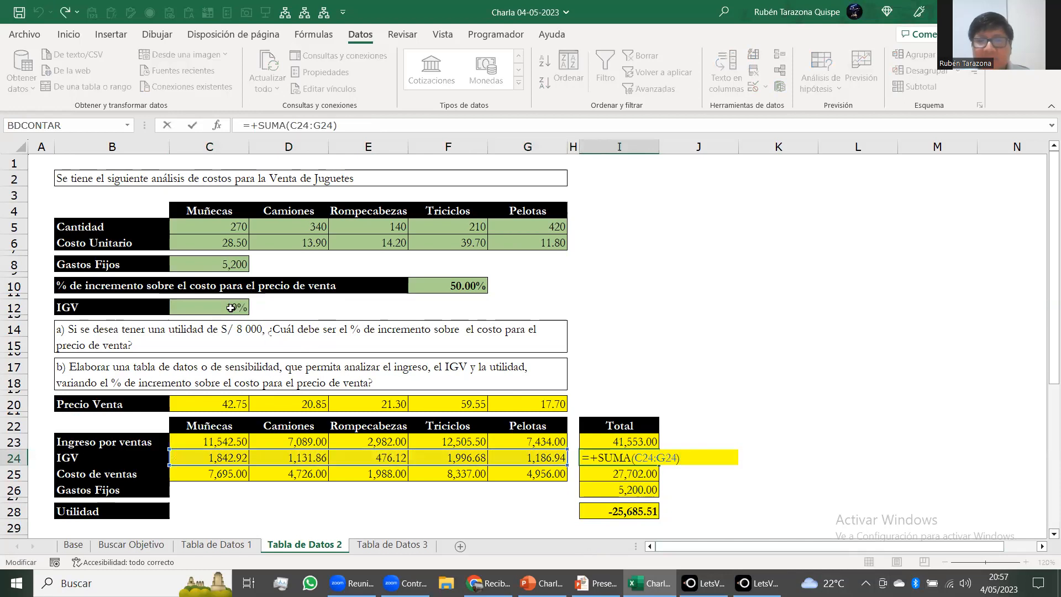
pyautogui.press('Return')
pyautogui.press('F2')
pyautogui.press('Return')
pyautogui.write('=+C8')
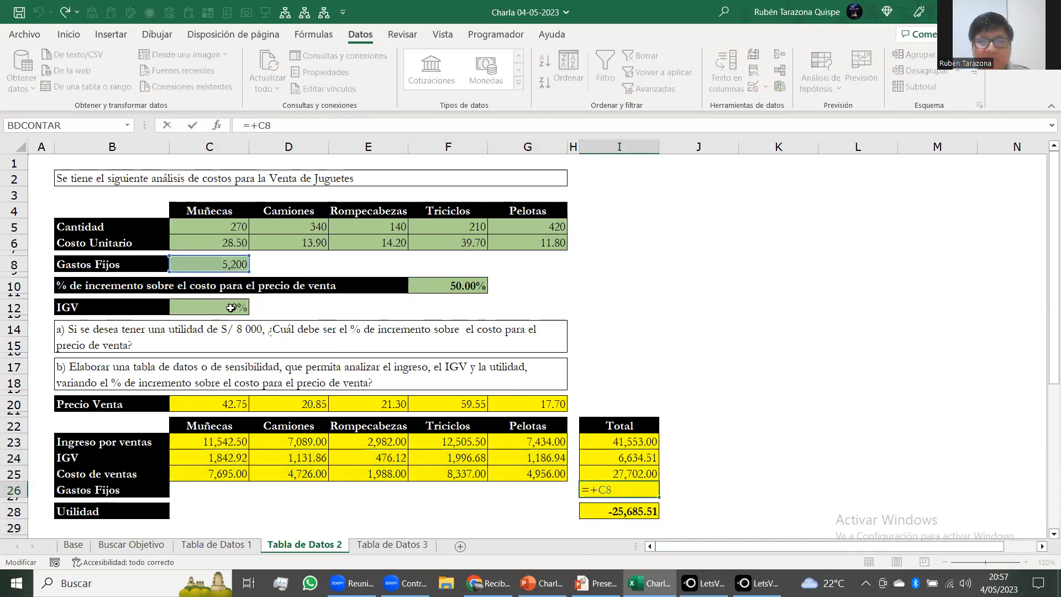
pyautogui.press('Return')
pyautogui.press('Up')
pyautogui.press('Up')
pyautogui.press('Up')
pyautogui.press('Up')
pyautogui.press('F2')
pyautogui.press('Escape')
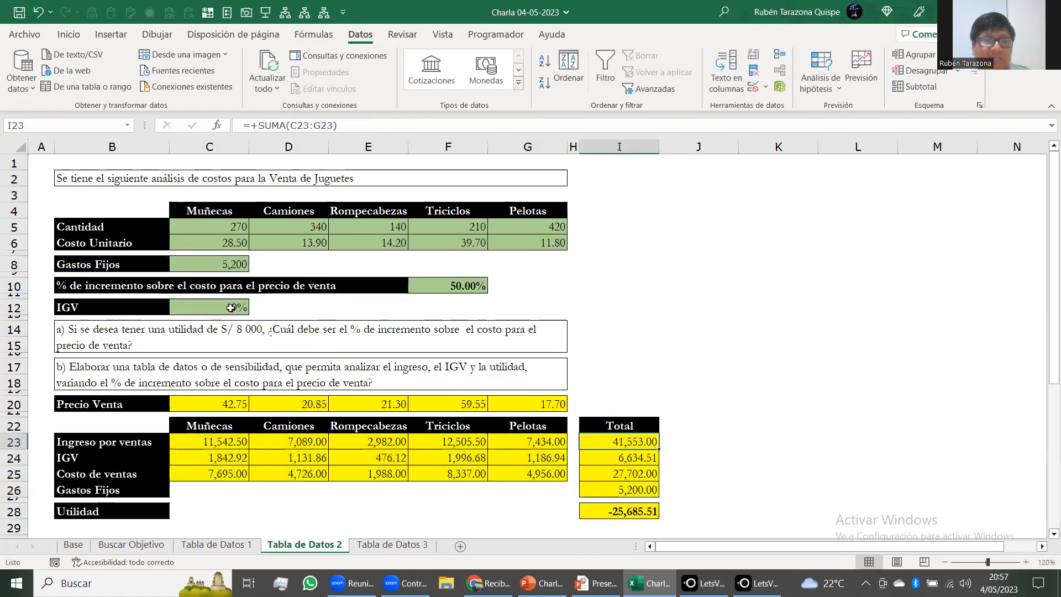
# Step: Remove the duplicated I25 from the Utilidad formula in I28 so it reads =+I23-I24-I25-I26
pyautogui.press('Down')
pyautogui.press('Down')
pyautogui.press('Down')
pyautogui.press('Down')
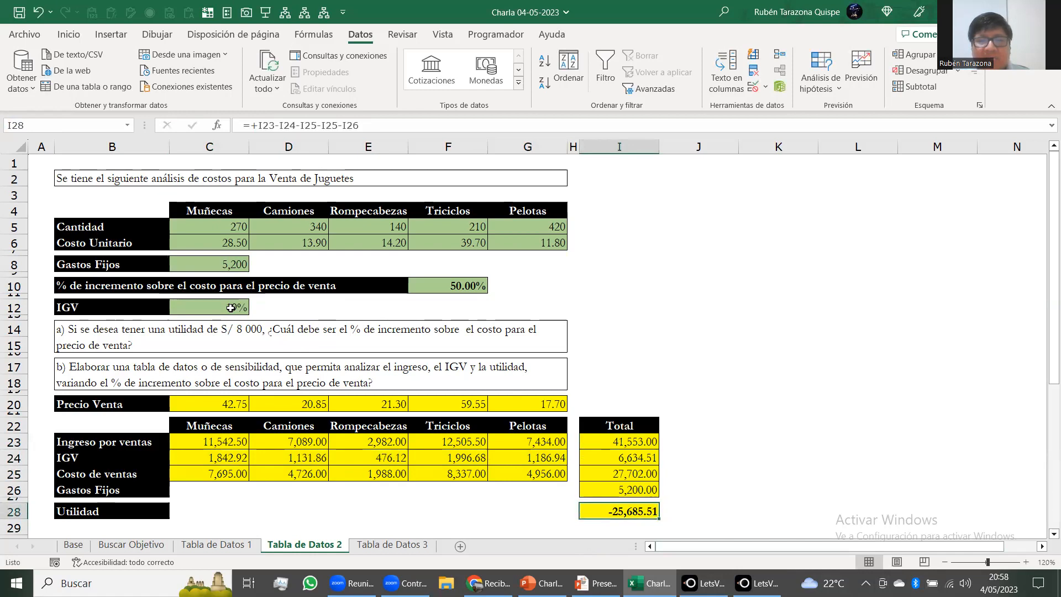
pyautogui.press('F2')
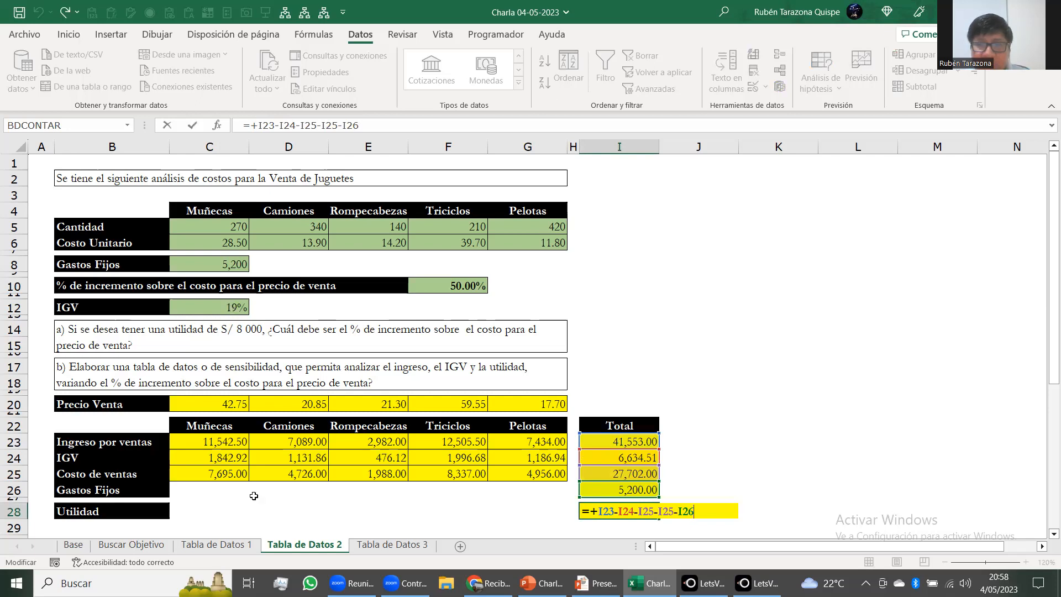
pyautogui.hotkey('alt', 'Tab')
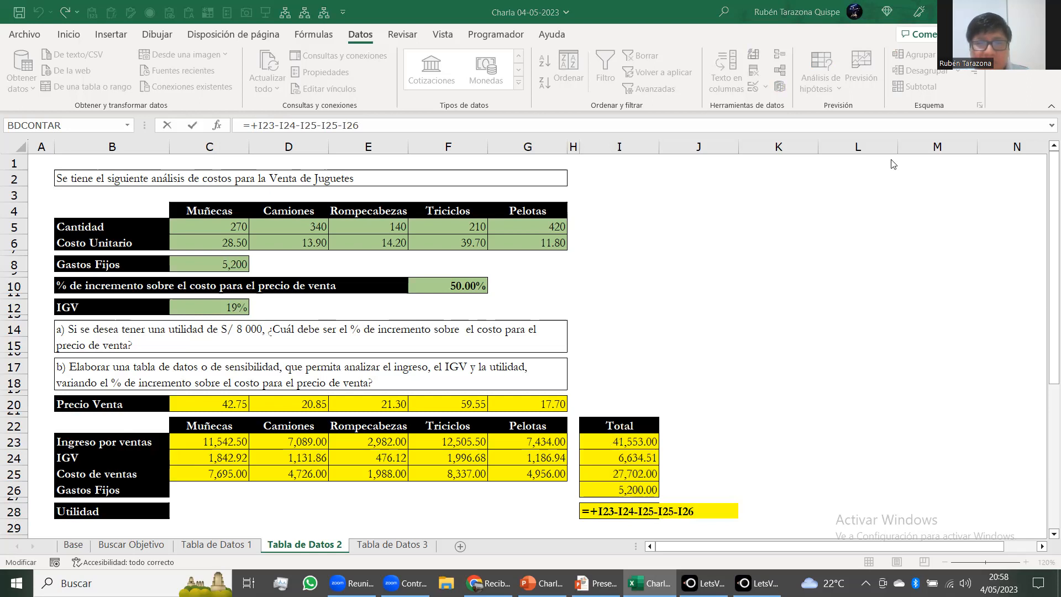
pyautogui.click(654, 513)
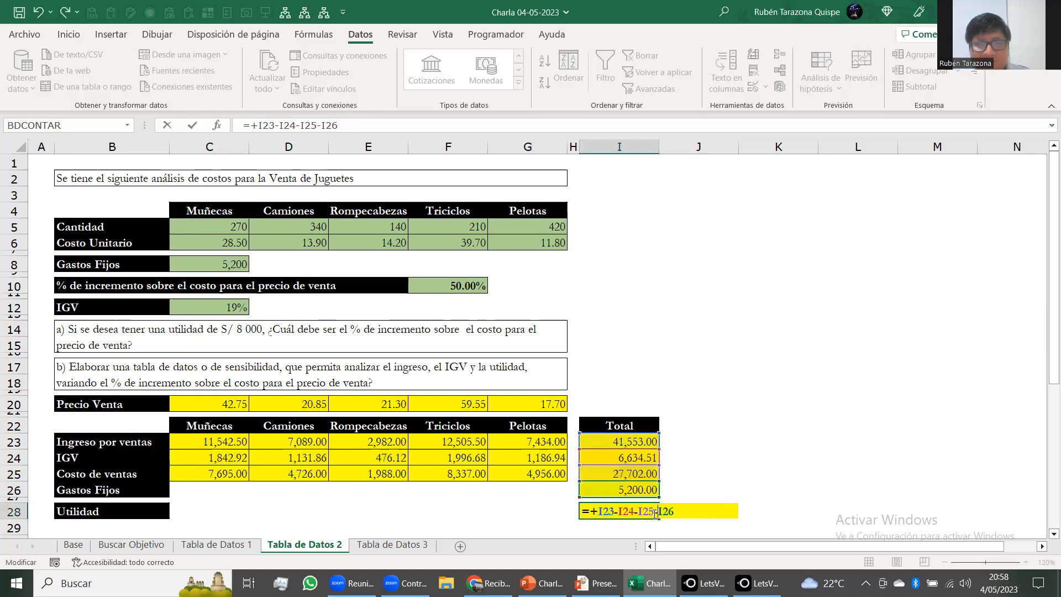
pyautogui.hotkey('ctrl', 'Return')
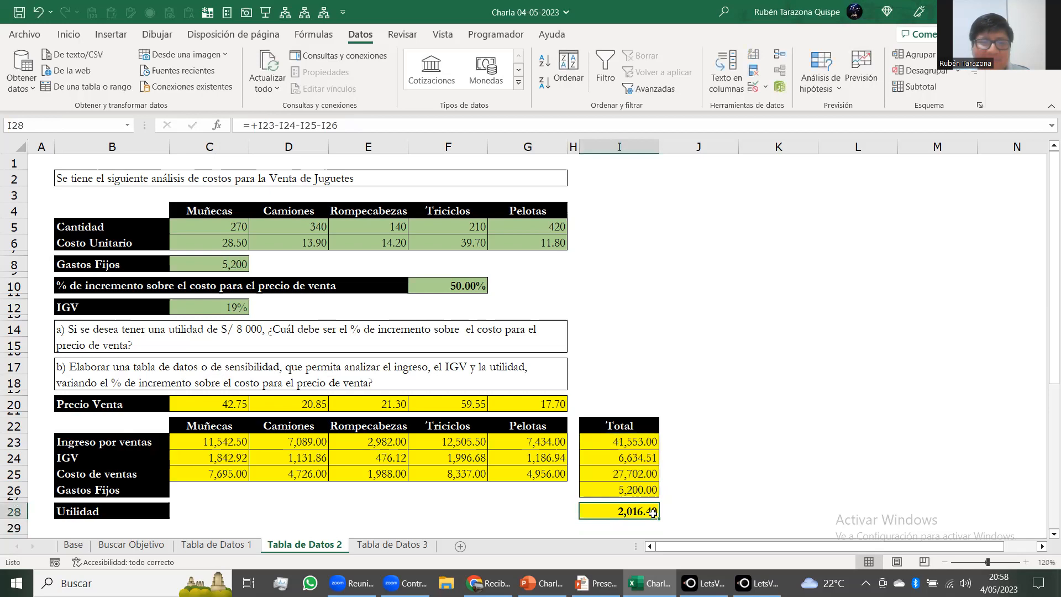
# Step: Examine the Utilidad formula, the input data block, the calculated results in C20:I28 and the text of question a)
pyautogui.press('F2')
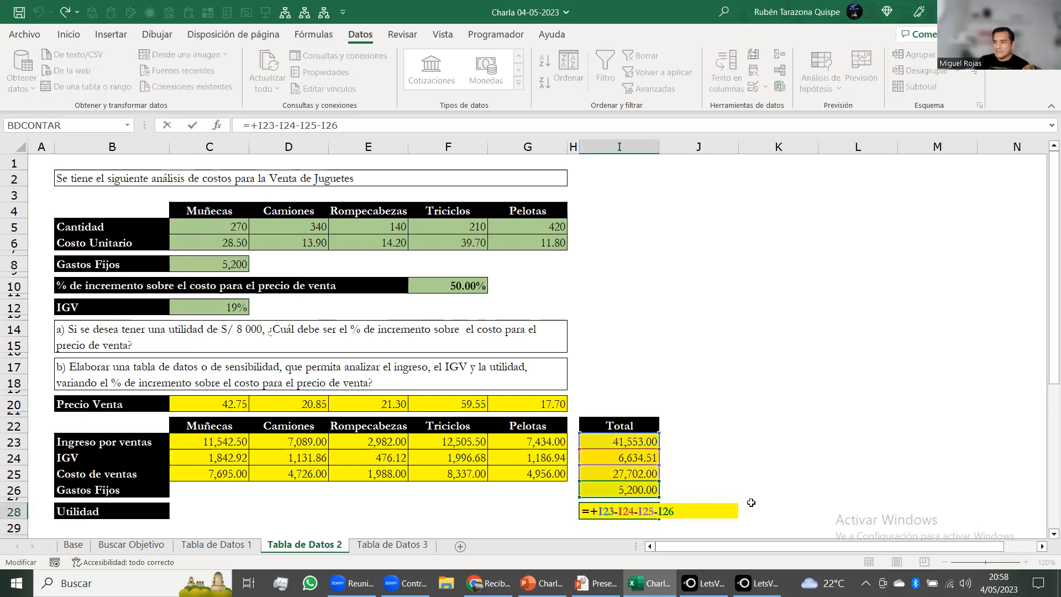
pyautogui.hotkey('ctrl', 'Return')
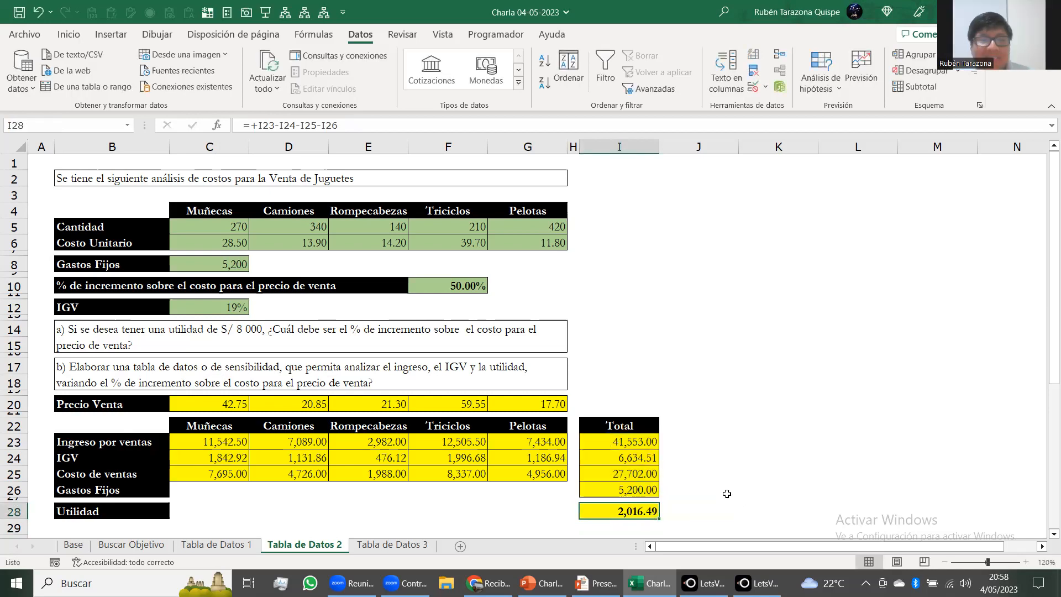
pyautogui.moveTo(199, 226); pyautogui.dragTo(581, 305)
pyautogui.moveTo(214, 404); pyautogui.dragTo(647, 512)
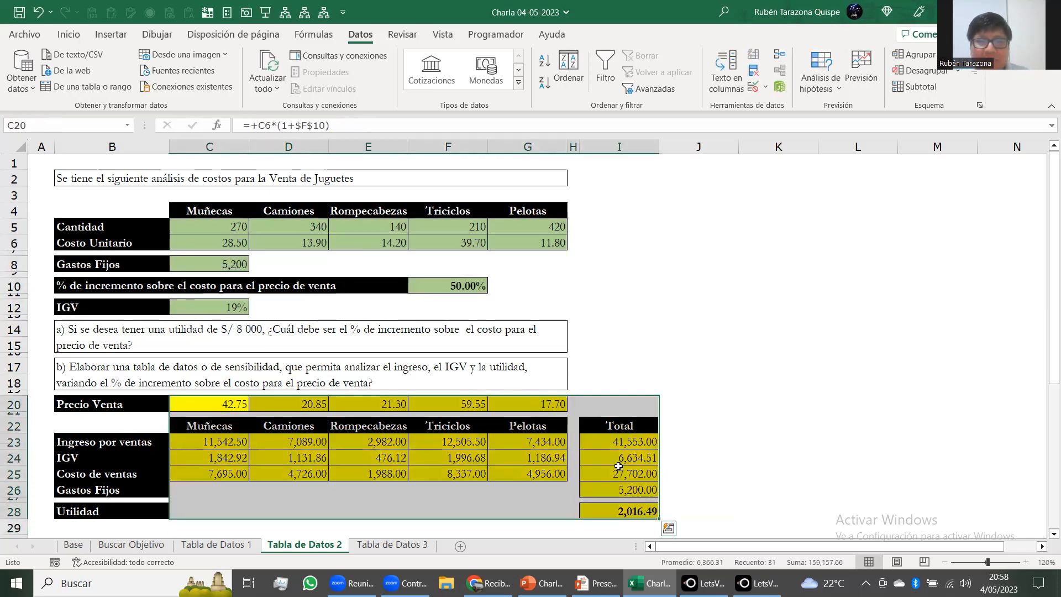
pyautogui.click(605, 513)
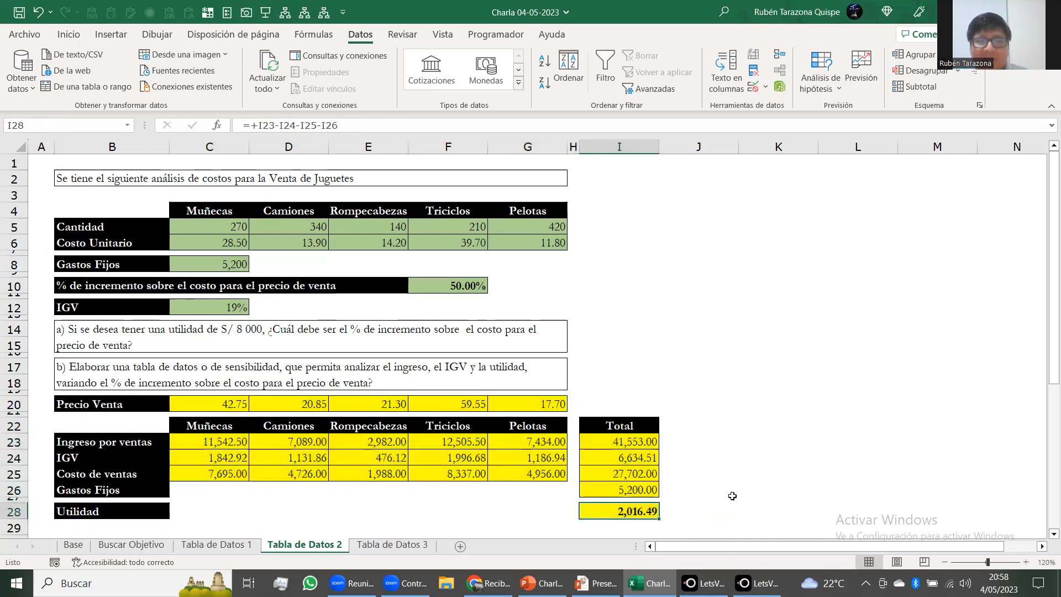
pyautogui.click(170, 347)
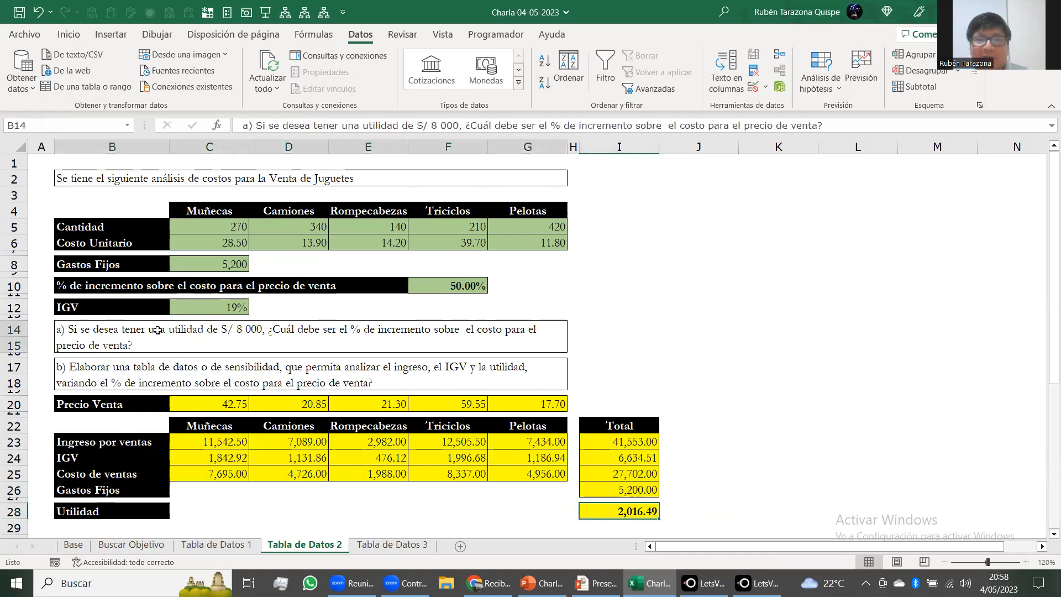
pyautogui.click(603, 514)
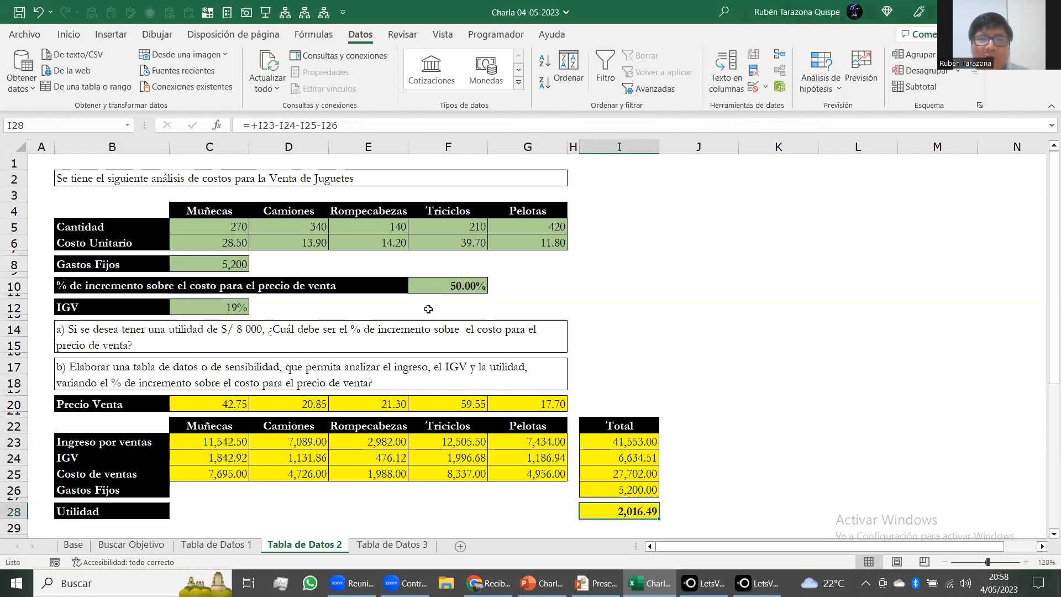
# Step: Format the percentage increment cell F10 with a standard purple fill and white font
pyautogui.click(462, 282)
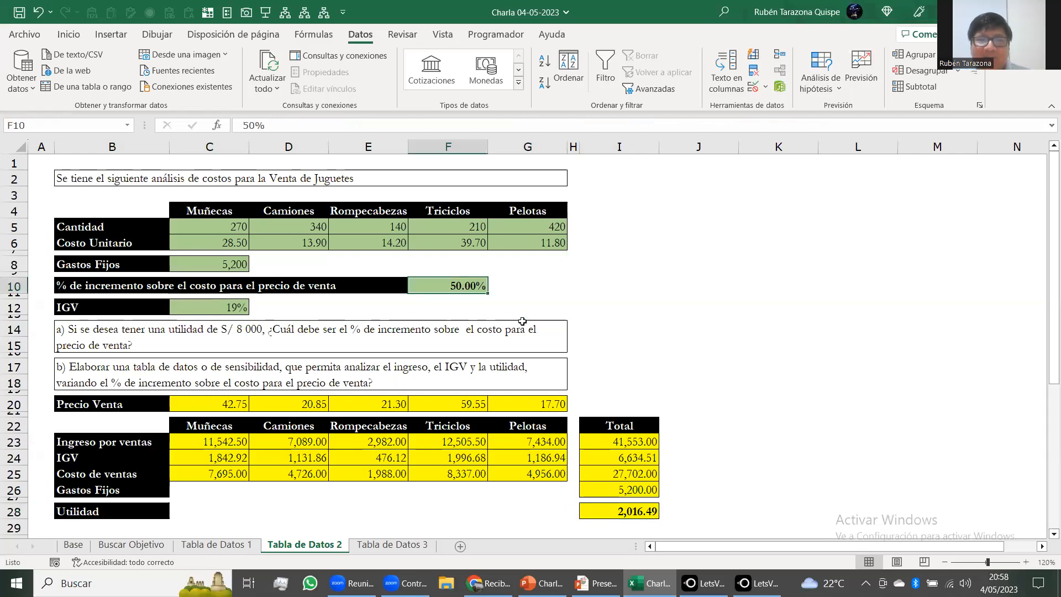
pyautogui.click(69, 35)
pyautogui.click(188, 83)
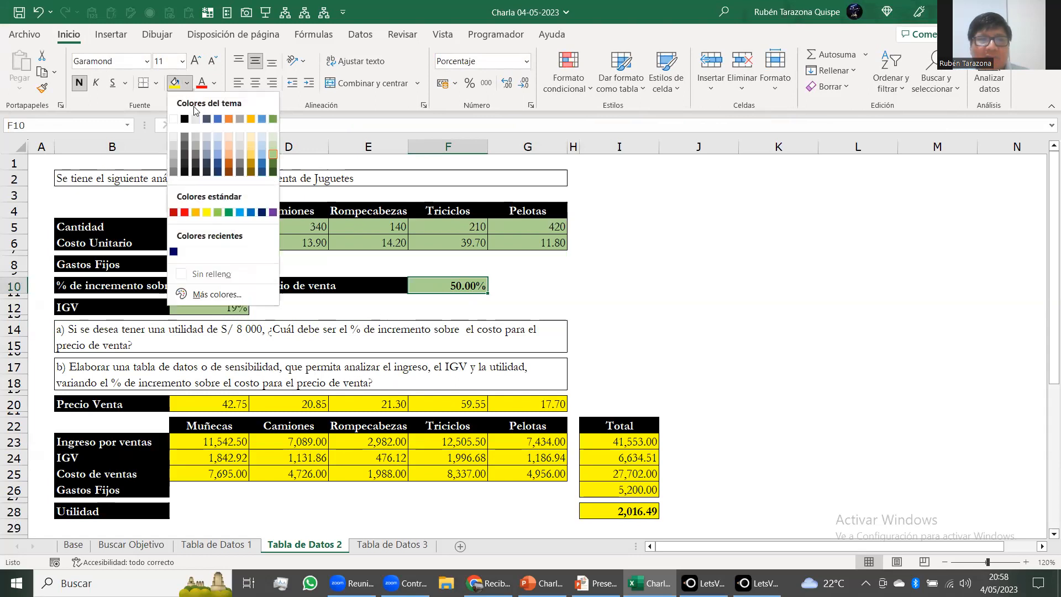
pyautogui.click(273, 212)
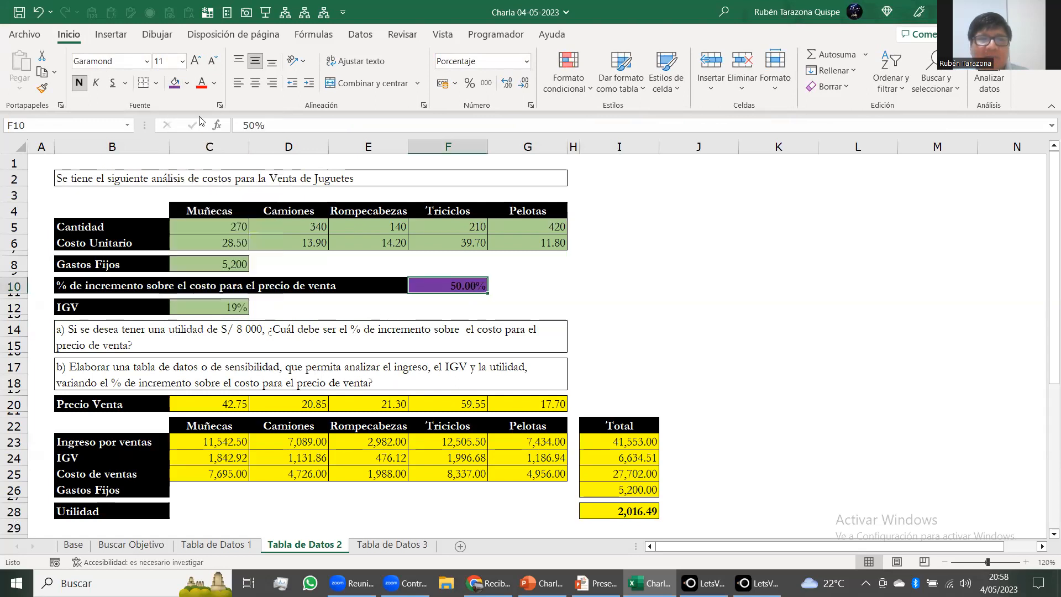
pyautogui.click(215, 84)
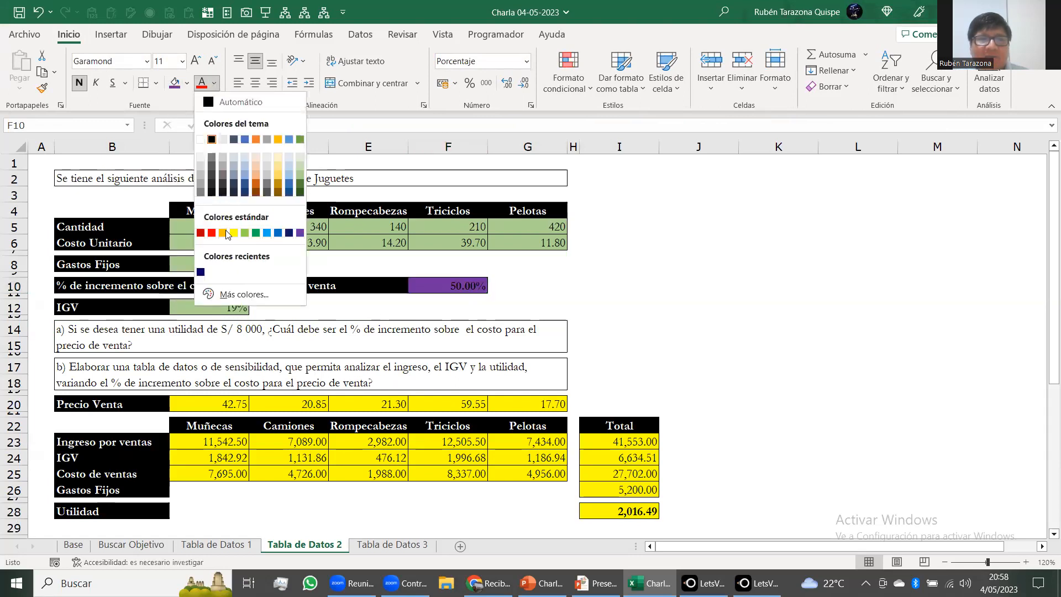
pyautogui.click(203, 139)
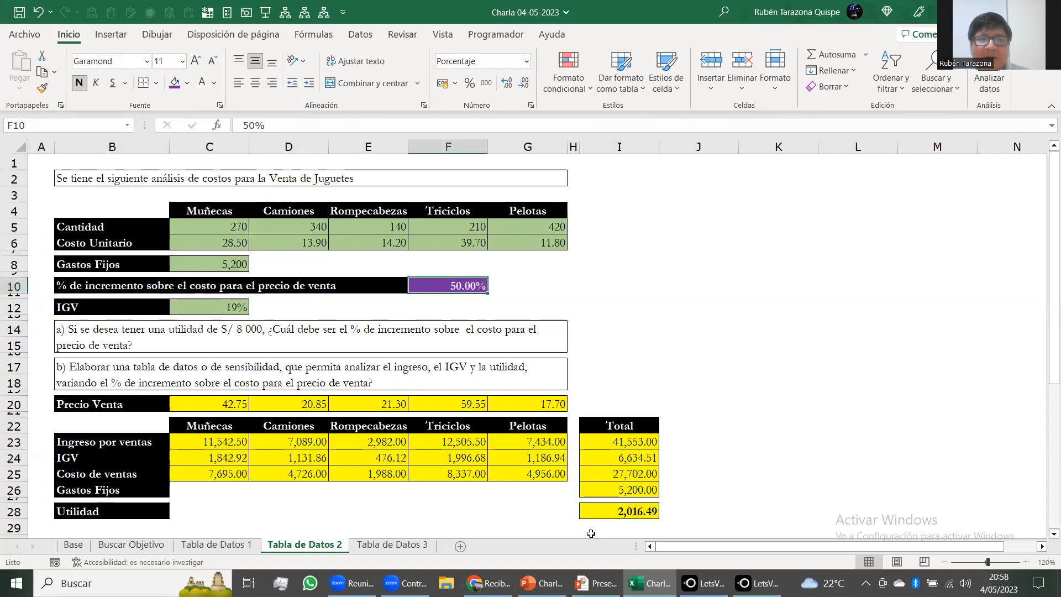
# Step: Format the total Utilidad cell I28 with a dark blue fill and white font
pyautogui.click(607, 509)
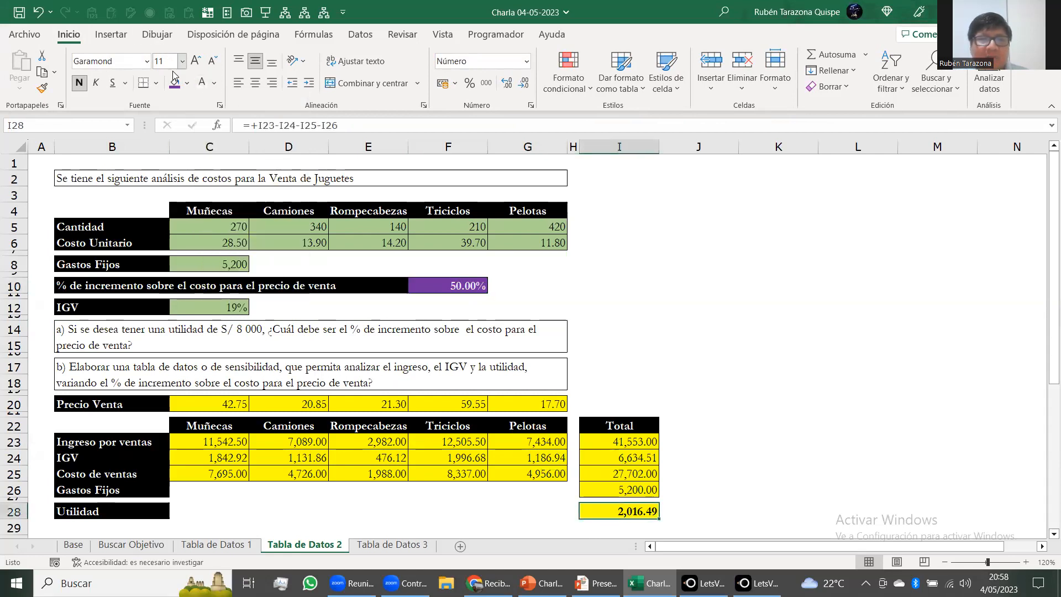
pyautogui.click(188, 84)
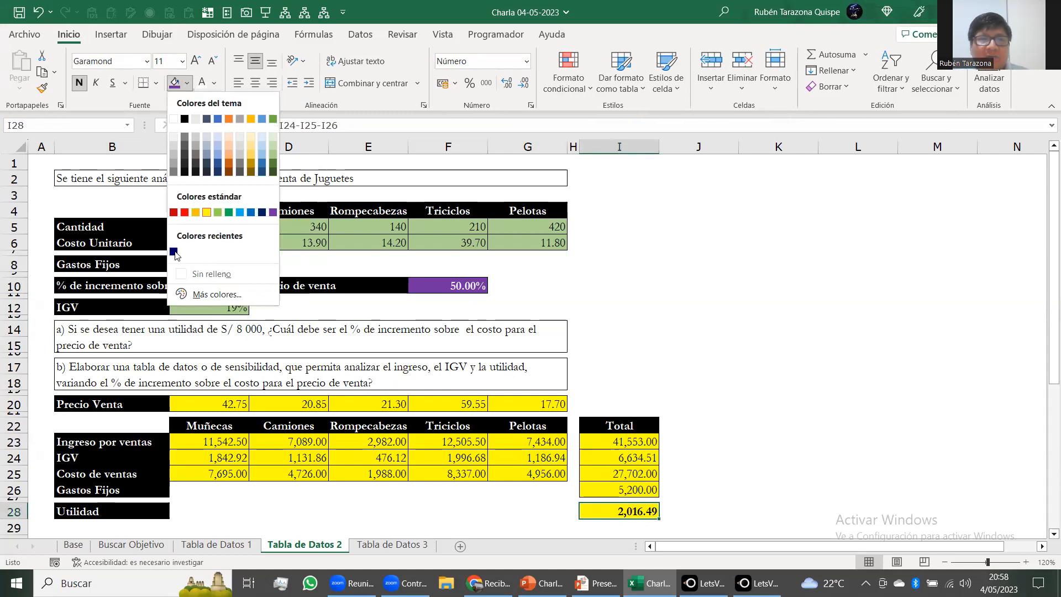
pyautogui.click(173, 252)
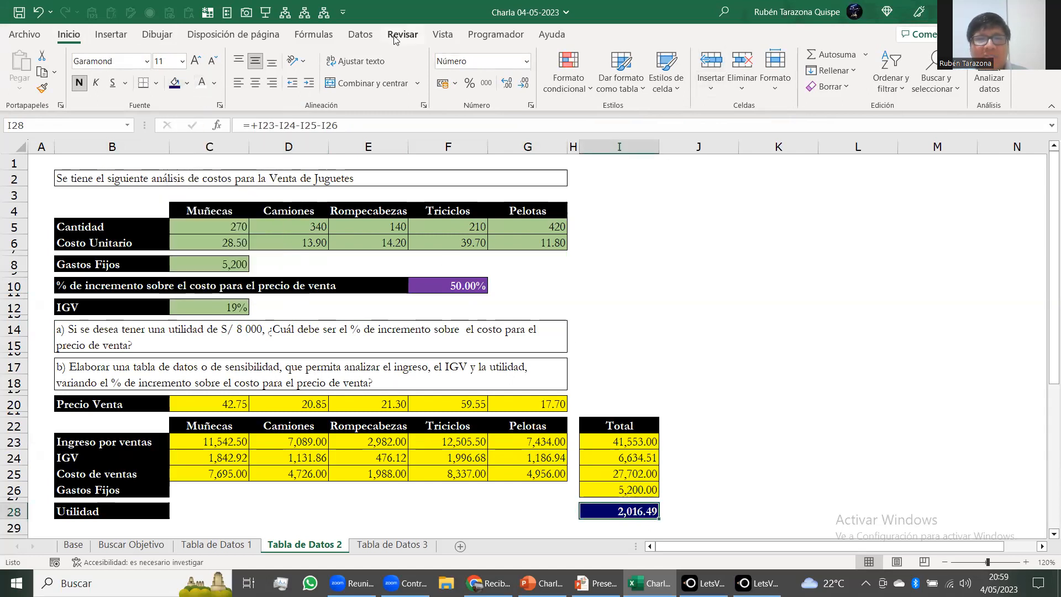
# Step: Run Goal Seek to set I28 to 8000 by changing the increment percentage in F10, keep the solution and check F10
pyautogui.click(362, 35)
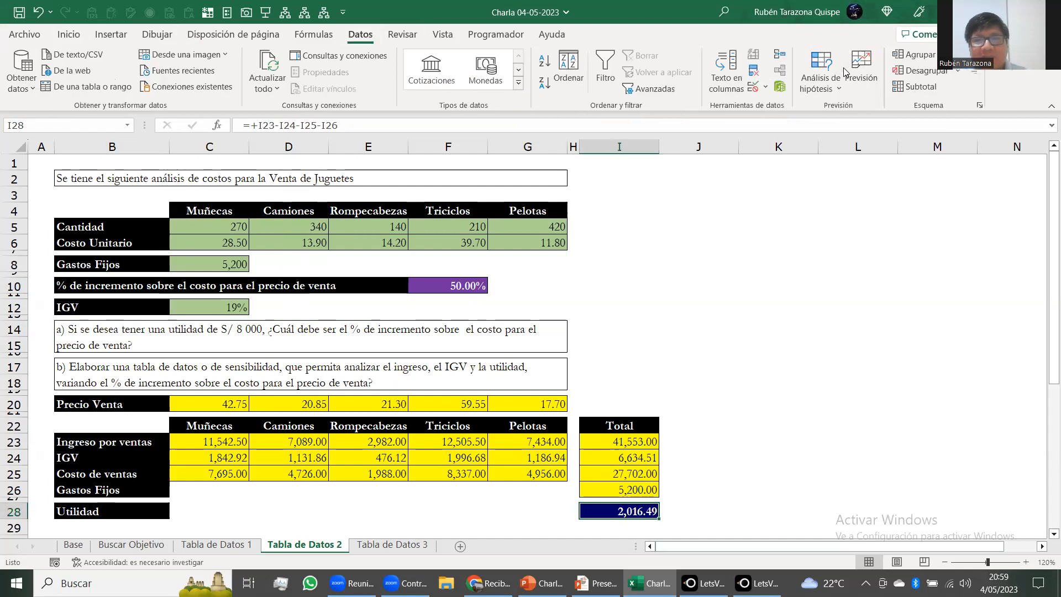
pyautogui.click(823, 105)
pyautogui.click(836, 141)
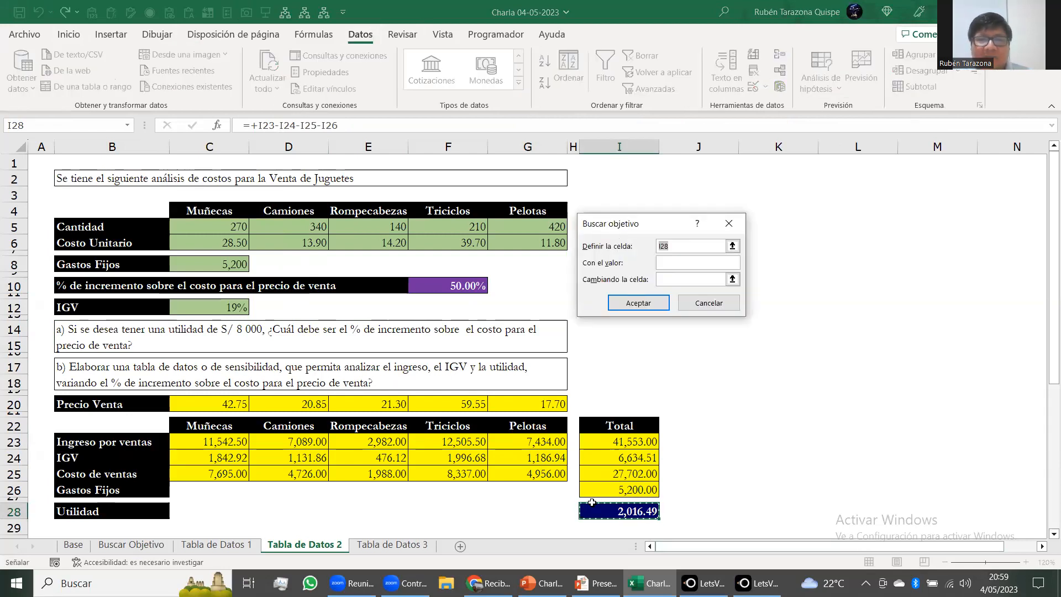
pyautogui.press('Tab')
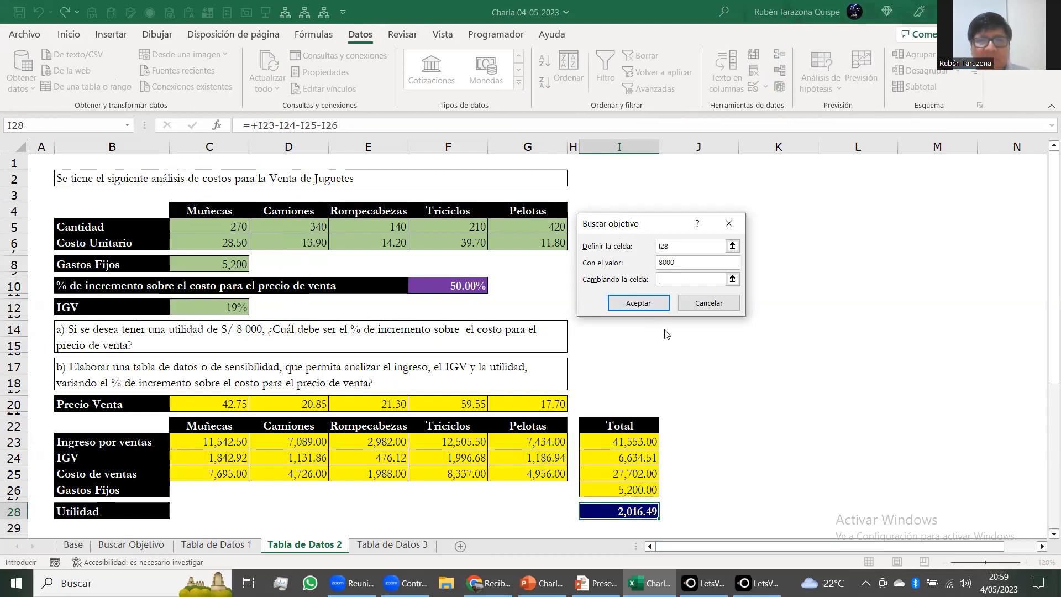
pyautogui.click(455, 276)
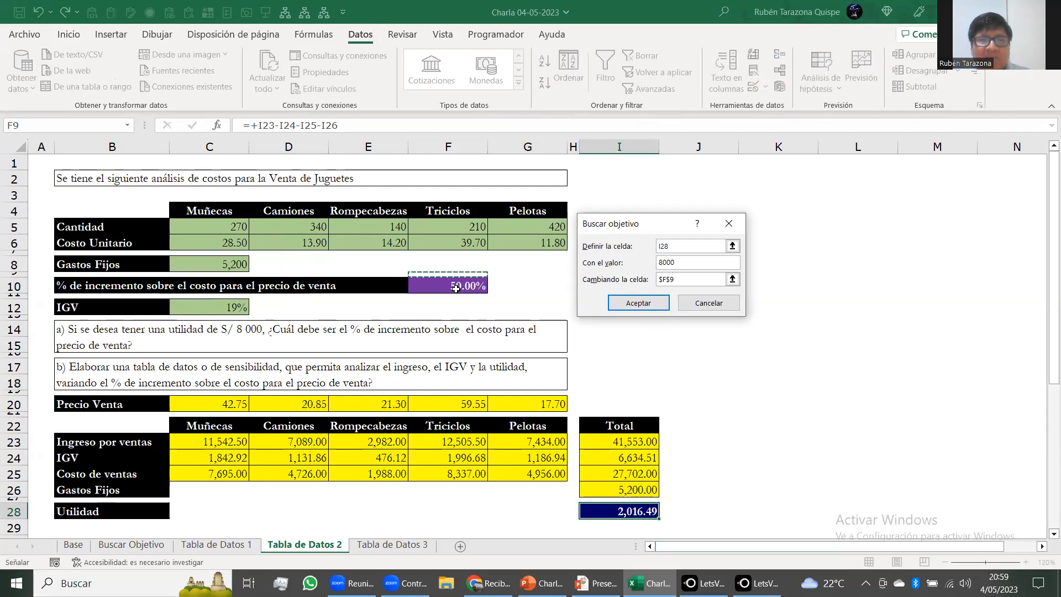
pyautogui.click(456, 287)
pyautogui.click(636, 302)
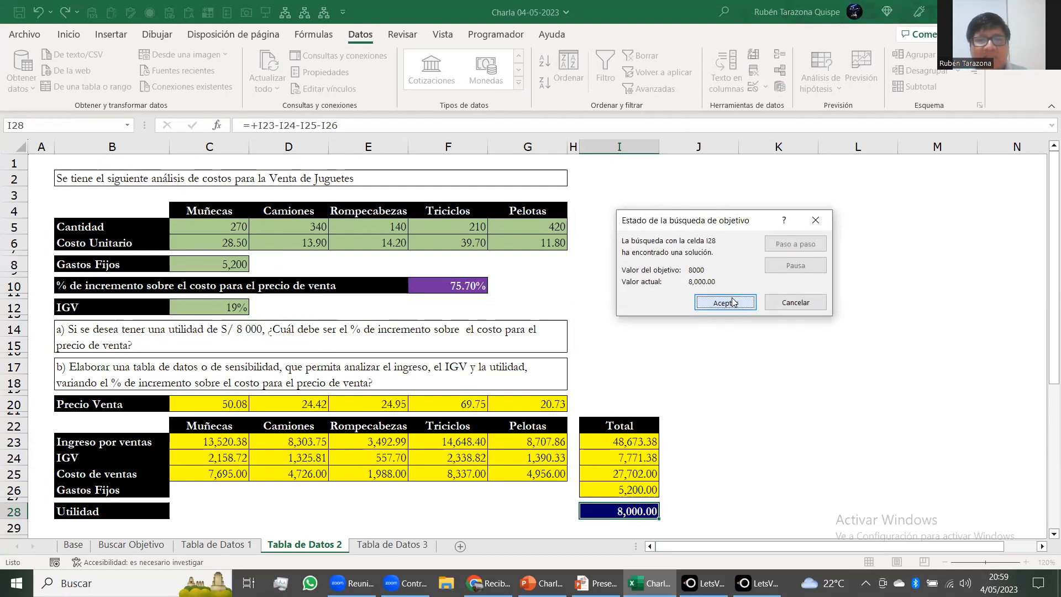
pyautogui.click(735, 300)
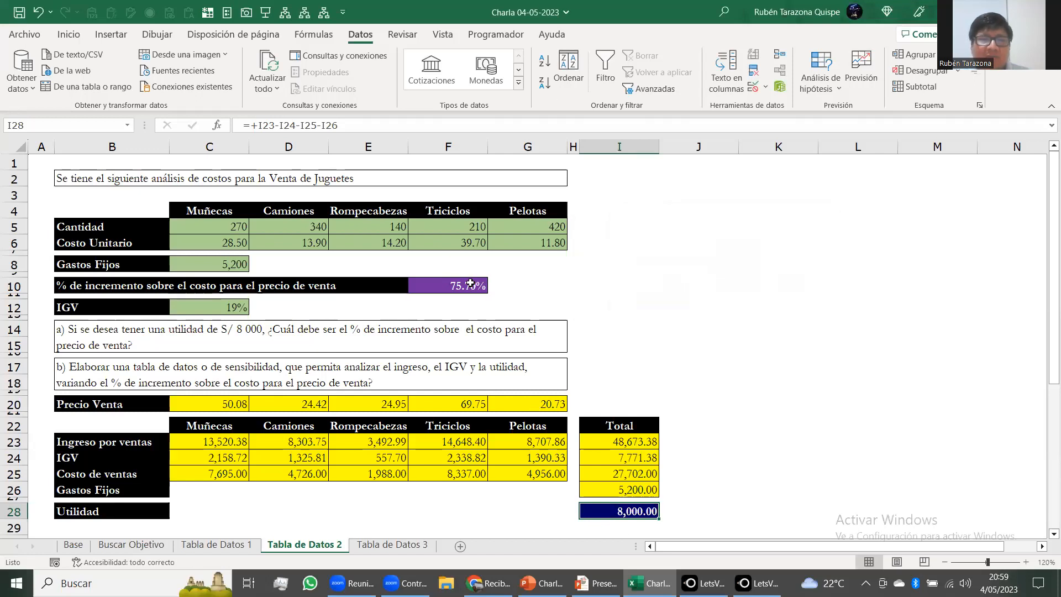
pyautogui.click(464, 285)
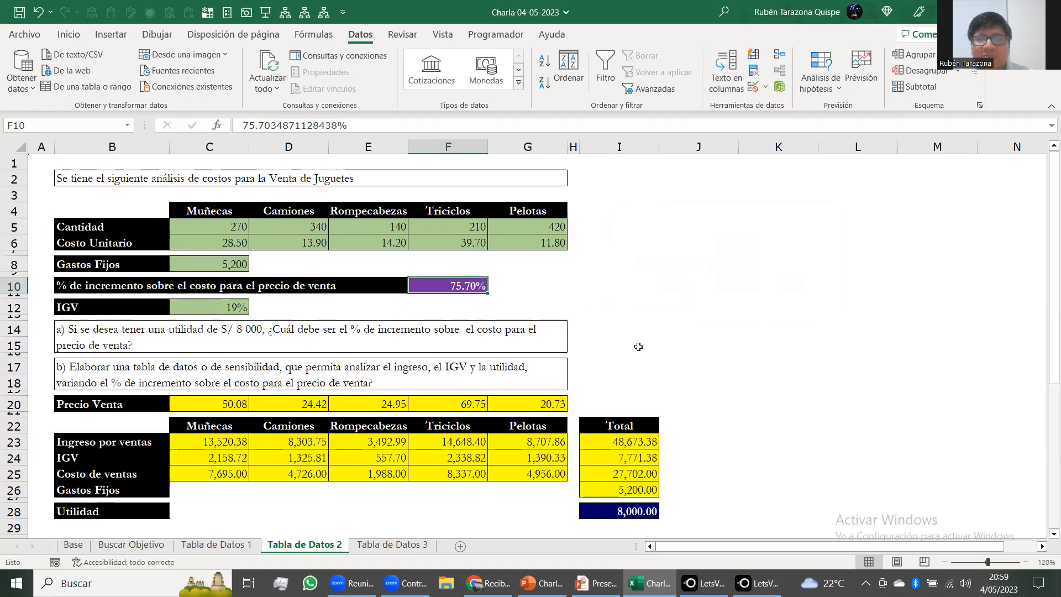
# Step: Examine the text of question b), the empty sensitivity table B31:E42 and the increment percentage cell it depends on
pyautogui.scroll(-5, 641, 375)
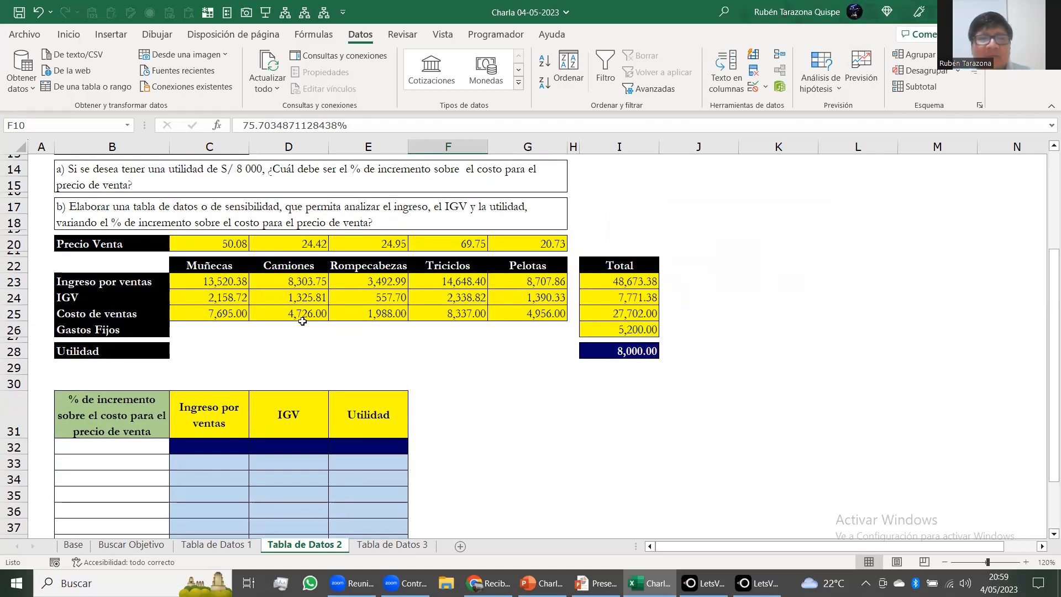
pyautogui.click(133, 224)
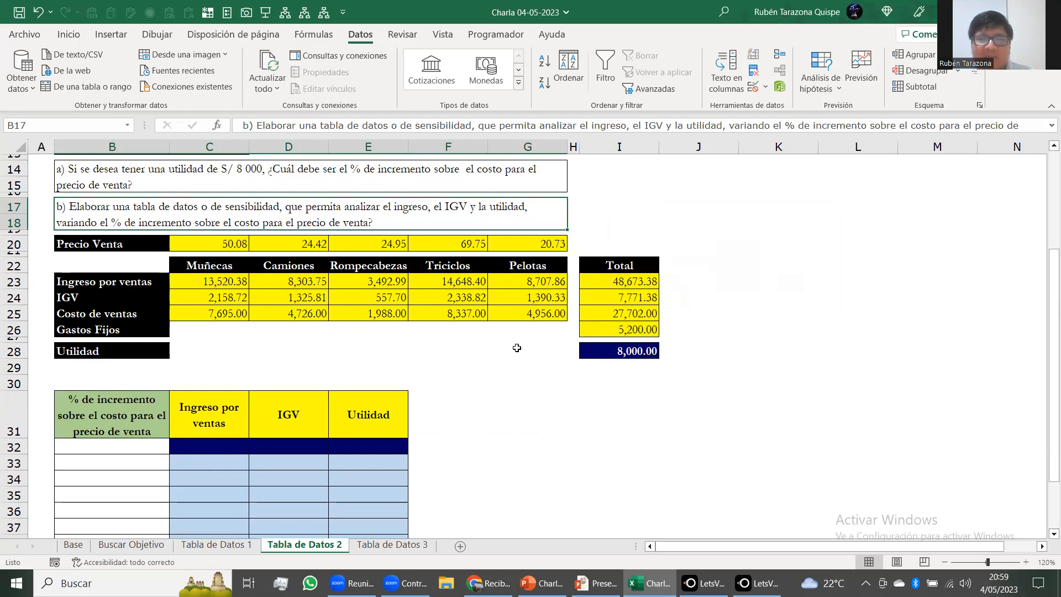
pyautogui.scroll(-2, 516, 348)
pyautogui.click(87, 328)
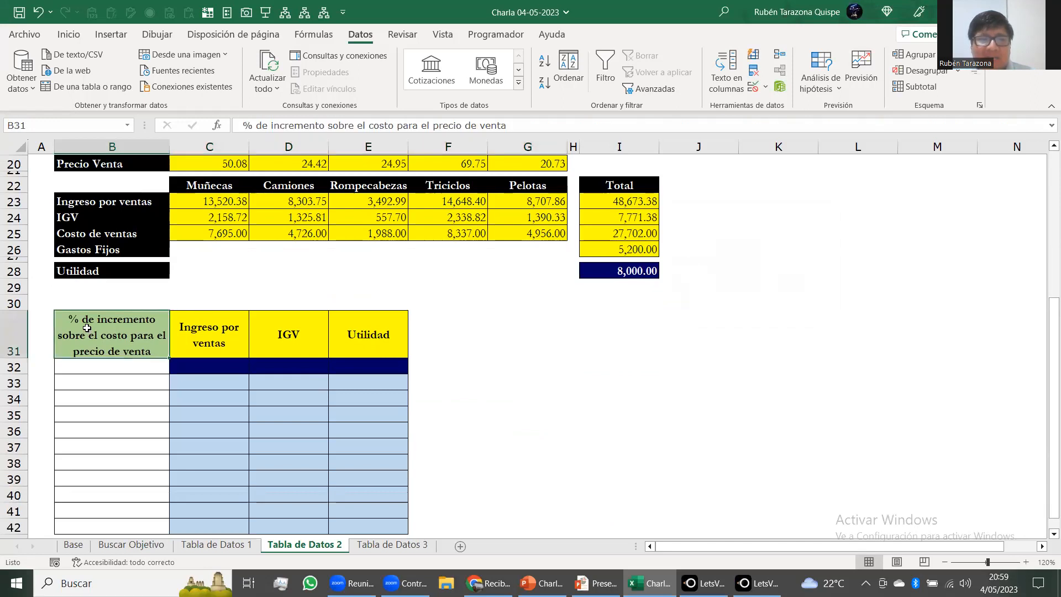
pyautogui.moveTo(213, 332); pyautogui.dragTo(365, 343)
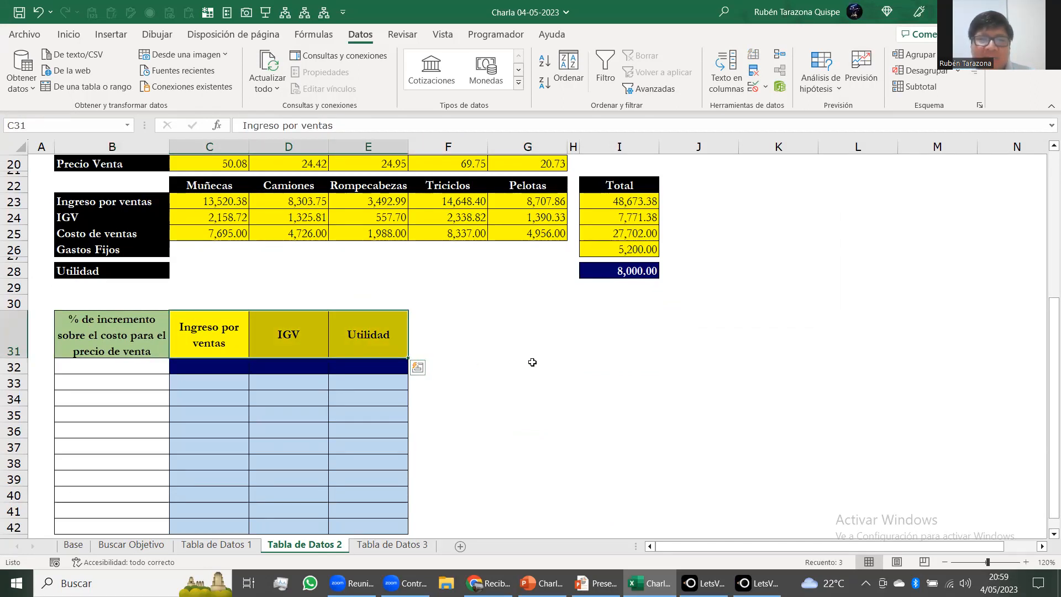
pyautogui.scroll(-2, 501, 359)
pyautogui.moveTo(124, 301); pyautogui.dragTo(130, 449)
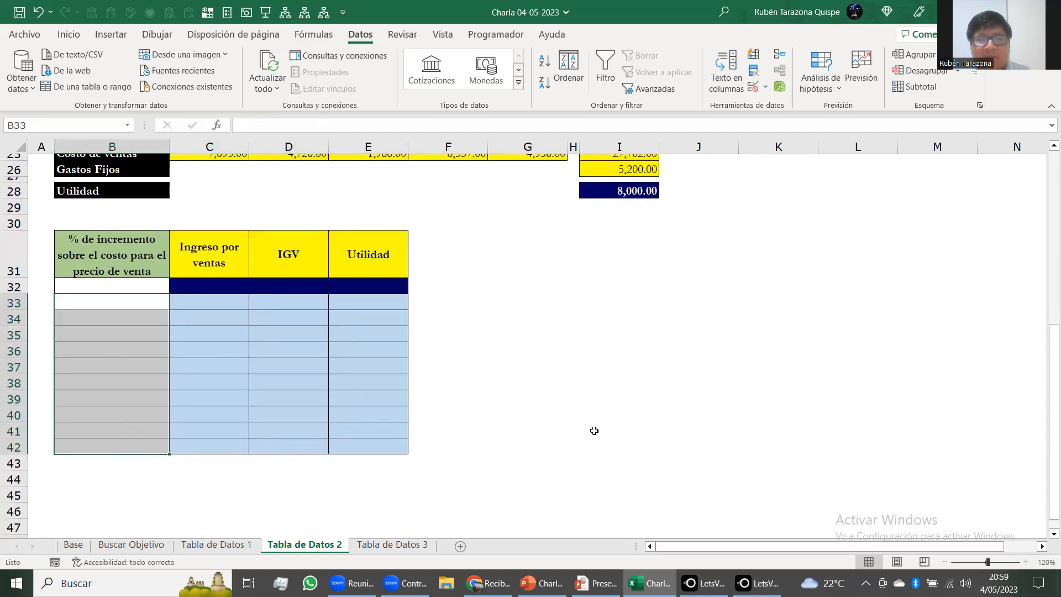
pyautogui.scroll(8, 562, 410)
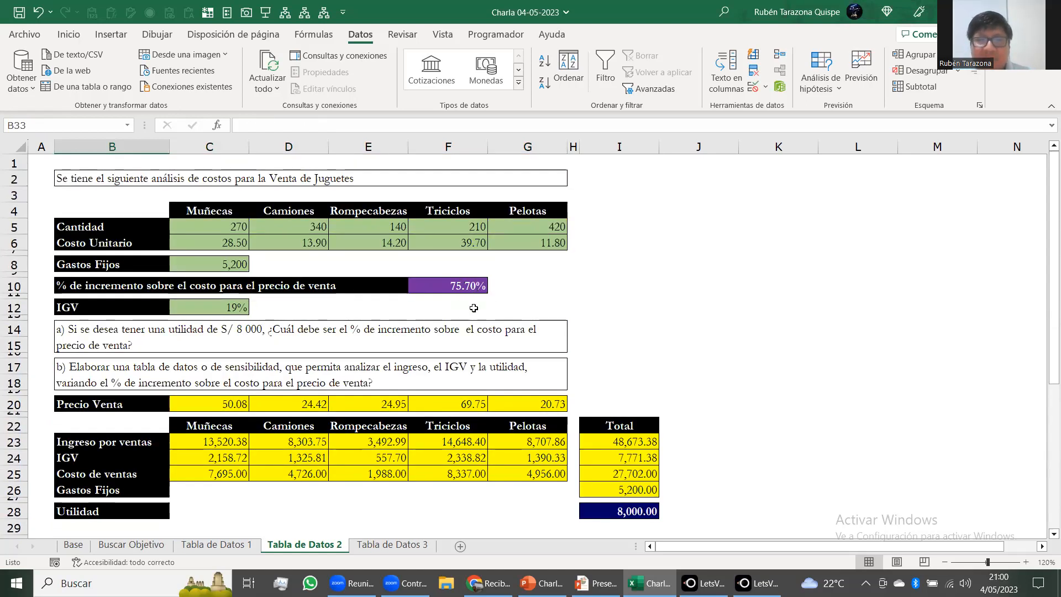
pyautogui.scroll(-8, 481, 324)
pyautogui.scroll(-1, 473, 336)
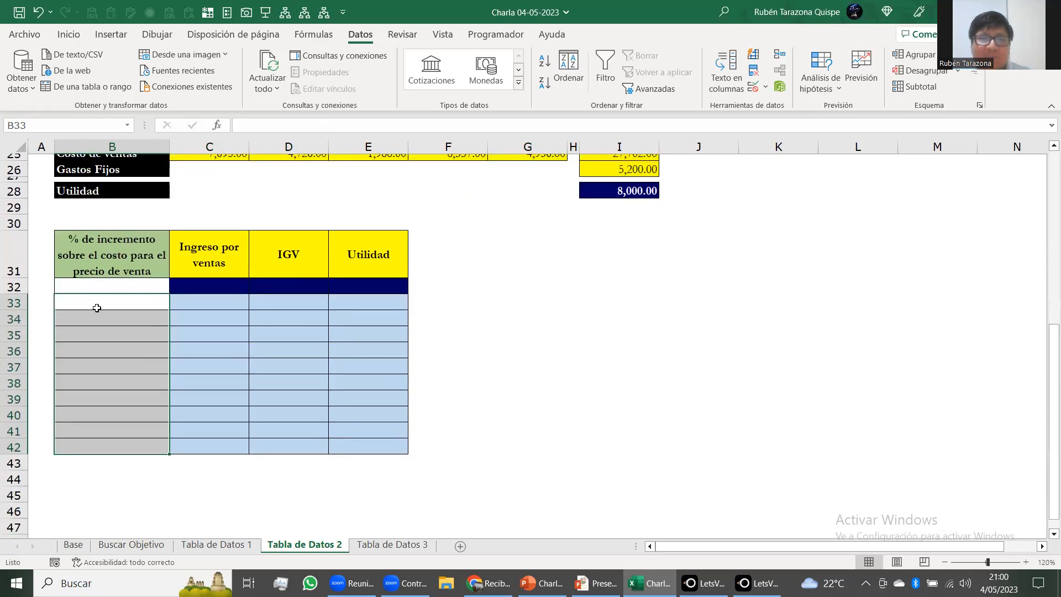
# Step: Enter 10% in B33 and the formula +B33+10% in B34 to start the series of increment percentages
pyautogui.click(97, 302)
pyautogui.write('10%')
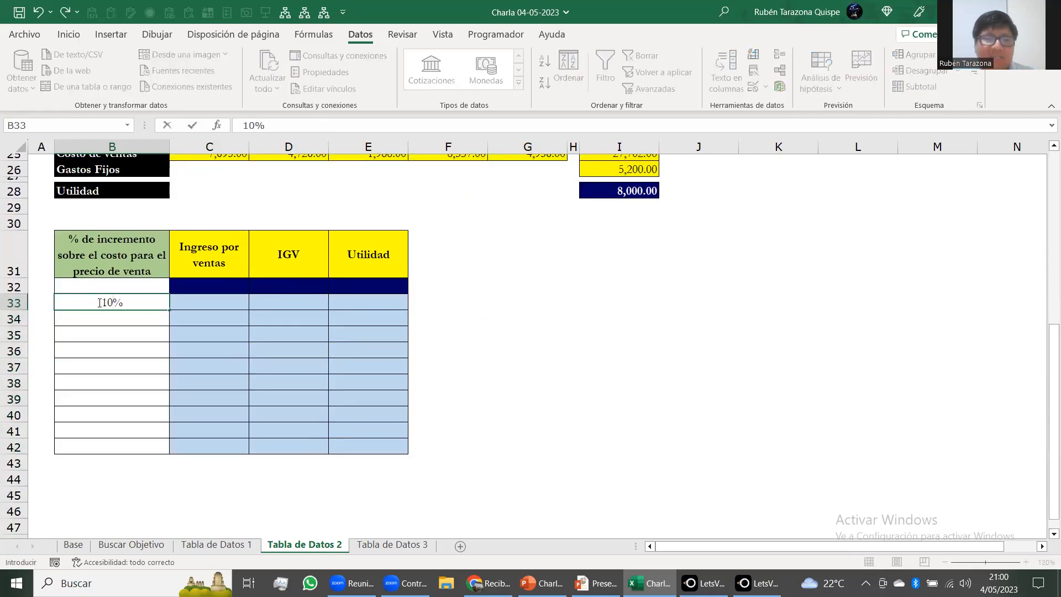
pyautogui.press('Return')
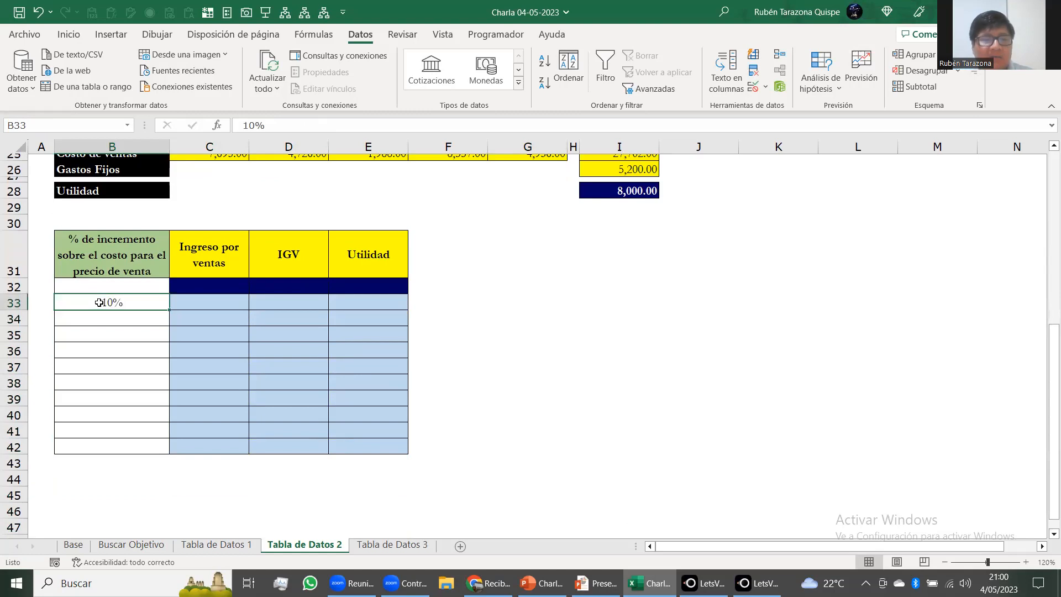
pyautogui.write('+')
pyautogui.click(99, 303)
pyautogui.write('+10%')
pyautogui.press('Return')
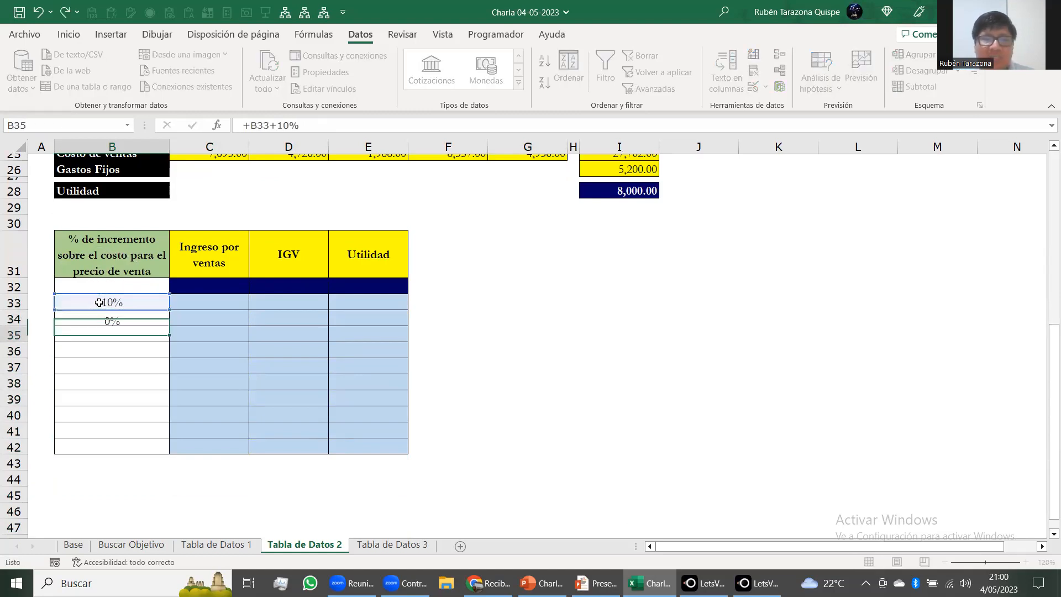
# Step: Copy the B34 formula down through B35:B42 to complete the increment percentage column
pyautogui.press('Up')
pyautogui.hotkey('ctrl', 'c')
pyautogui.press('Down')
pyautogui.hotkey('shift', 'Down')
pyautogui.hotkey('shift', 'Down')
pyautogui.hotkey('shift', 'Down')
pyautogui.hotkey('shift', 'Down')
pyautogui.hotkey('shift', 'Down')
pyautogui.hotkey('shift', 'Down')
pyautogui.hotkey('shift', 'Down')
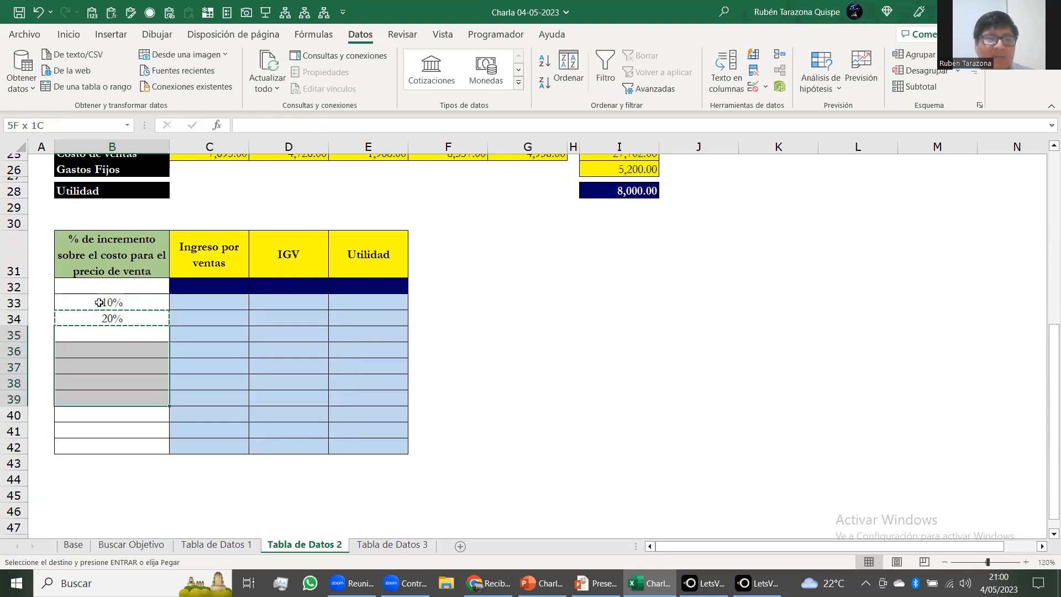
pyautogui.press('Return')
# Step: Link C32 under Ingreso por ventas to the total sales income in I23
pyautogui.press('Up')
pyautogui.press('Up')
pyautogui.press('Up')
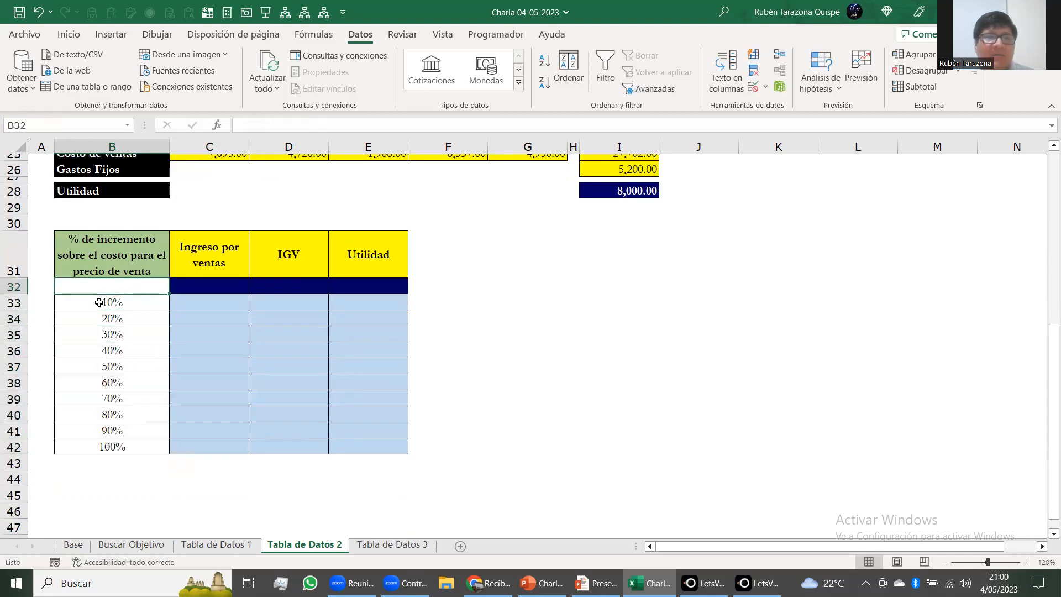
pyautogui.press('Right')
pyautogui.press('Right')
pyautogui.press('Right')
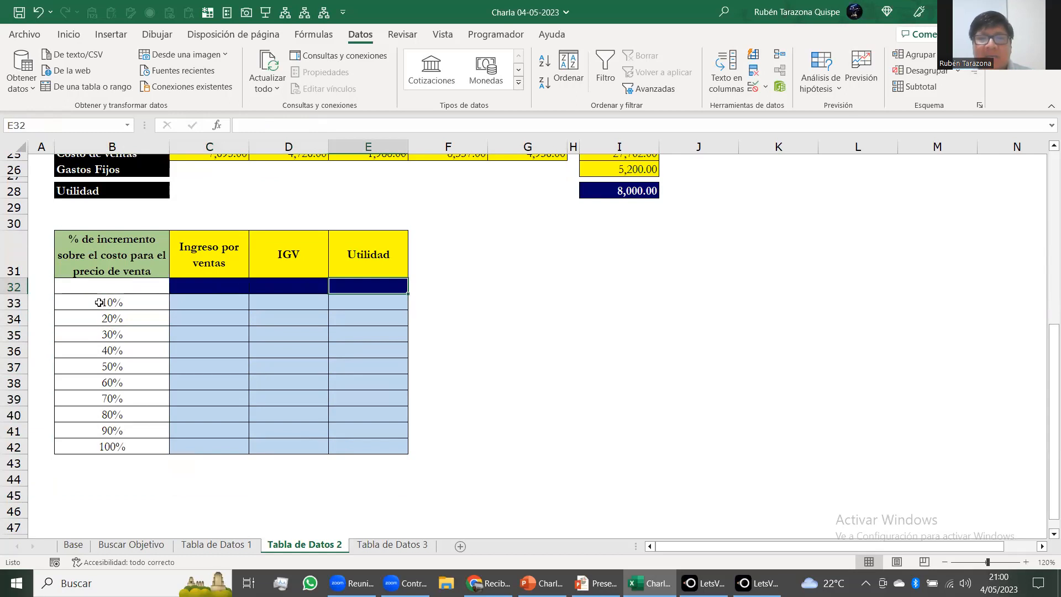
pyautogui.press('Left')
pyautogui.press('Left')
pyautogui.hotkey('shift', 'Right')
pyautogui.hotkey('shift', 'Right')
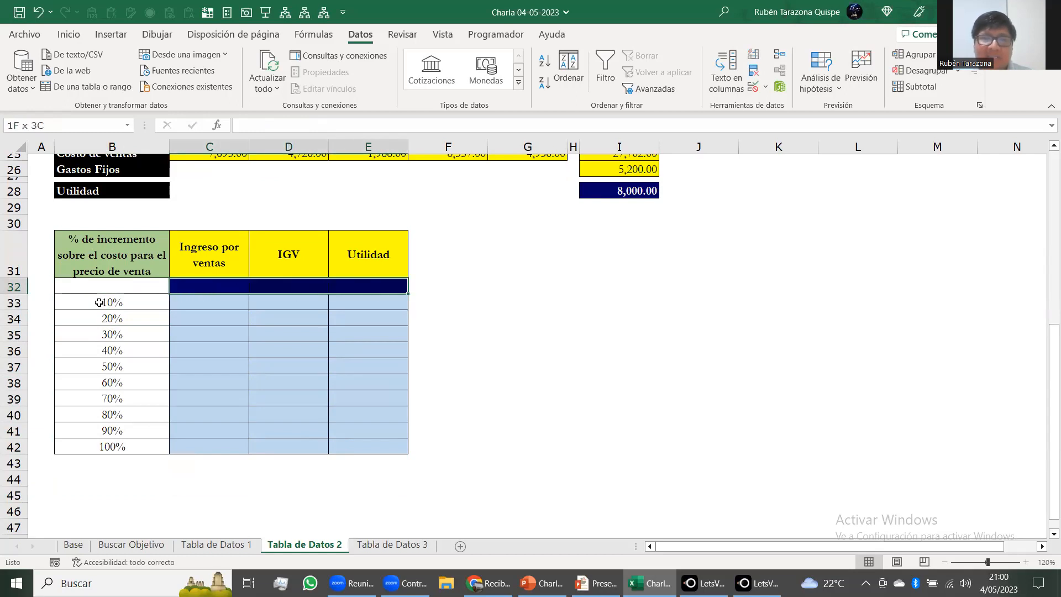
pyautogui.scroll(7, 470, 370)
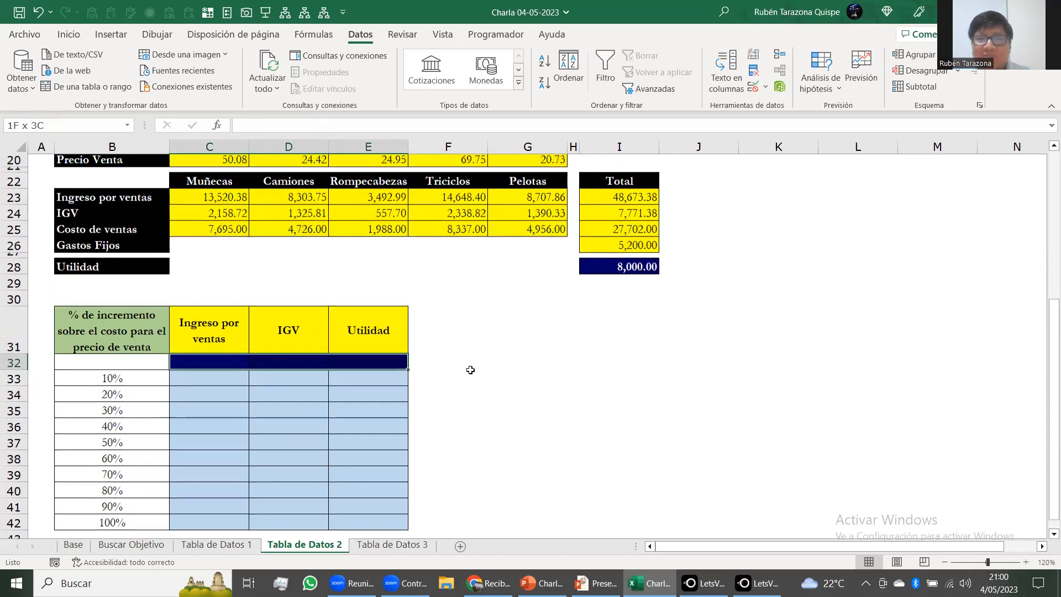
pyautogui.write('+')
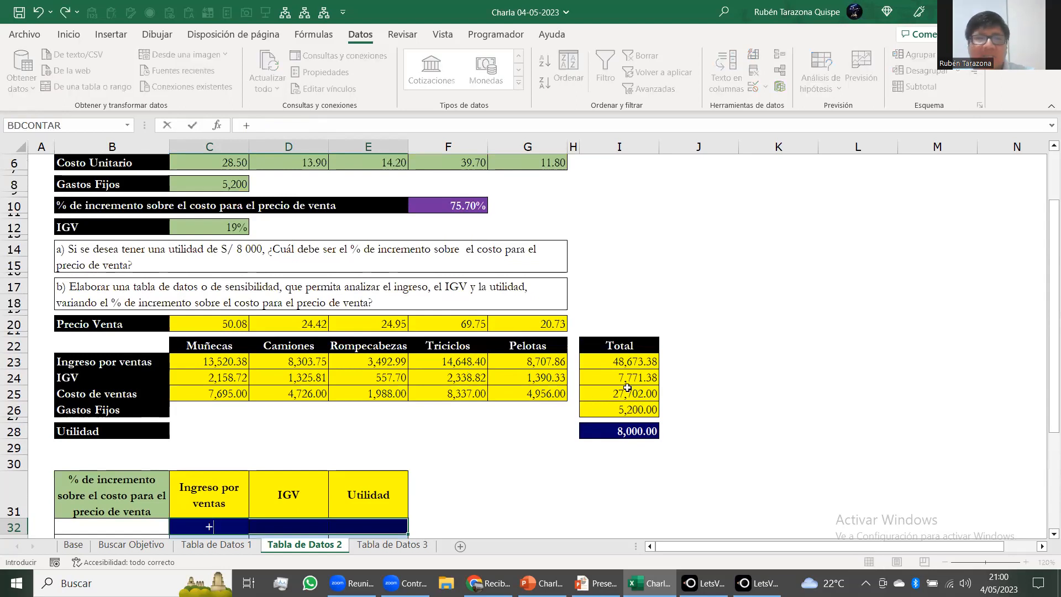
pyautogui.click(628, 359)
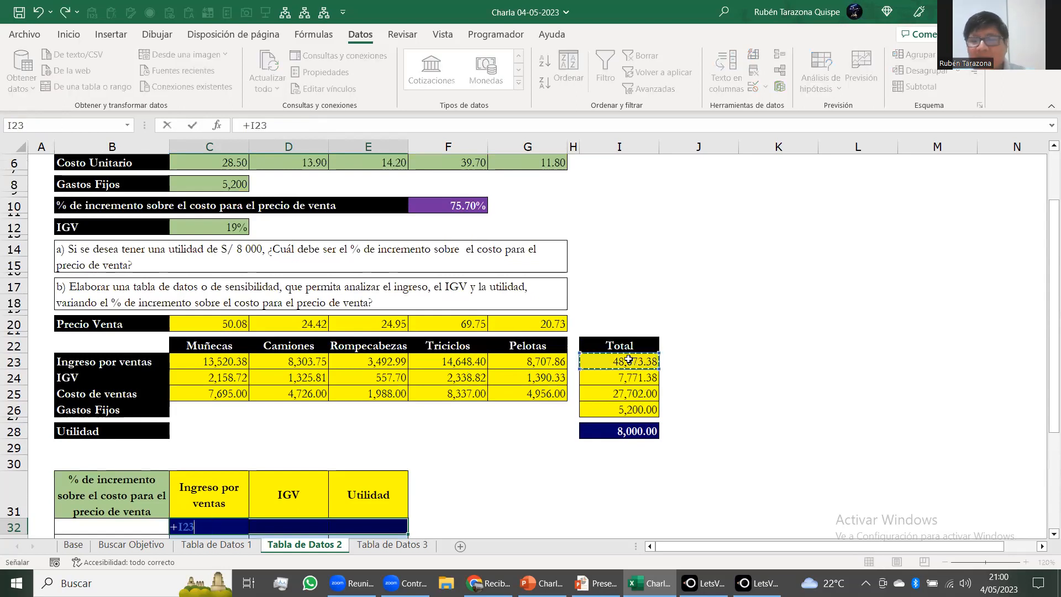
pyautogui.press('Return')
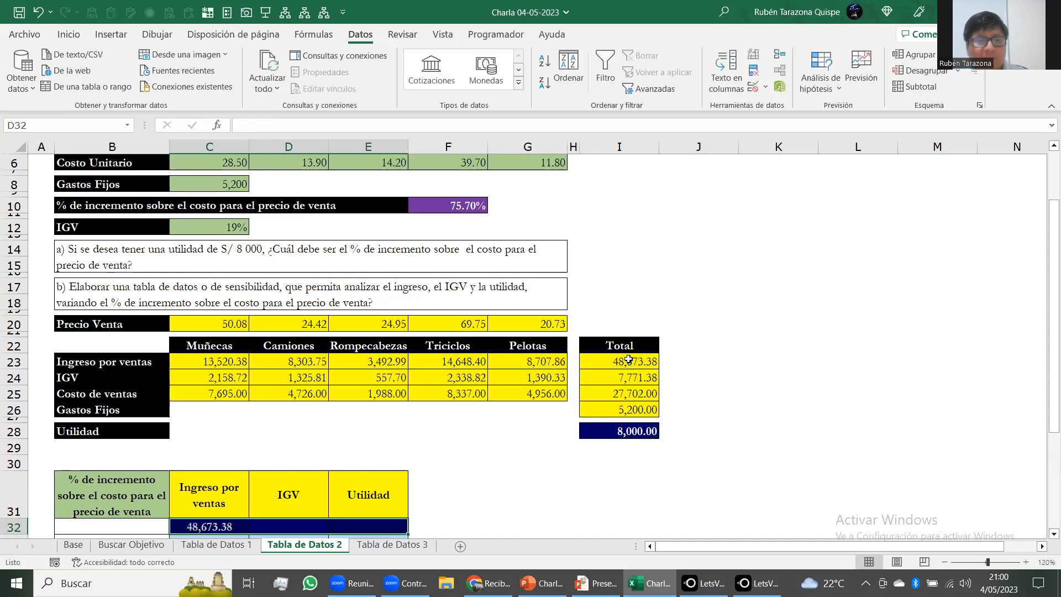
# Step: Link D32 under IGV to the total in I24 and E32 under Utilidad to the total in I28
pyautogui.write('+')
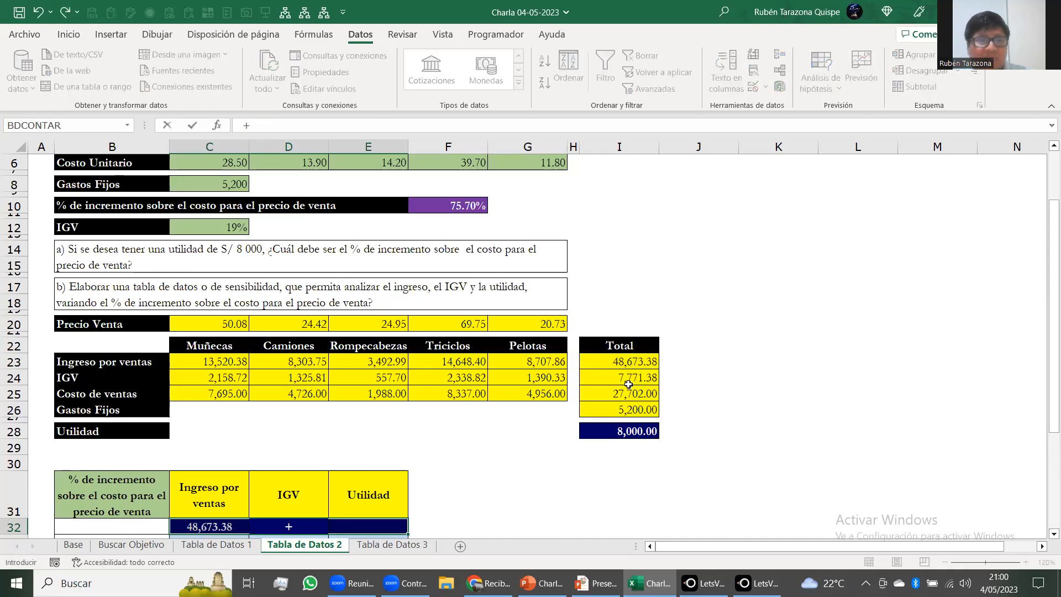
pyautogui.click(622, 378)
pyautogui.press('Return')
pyautogui.write('+')
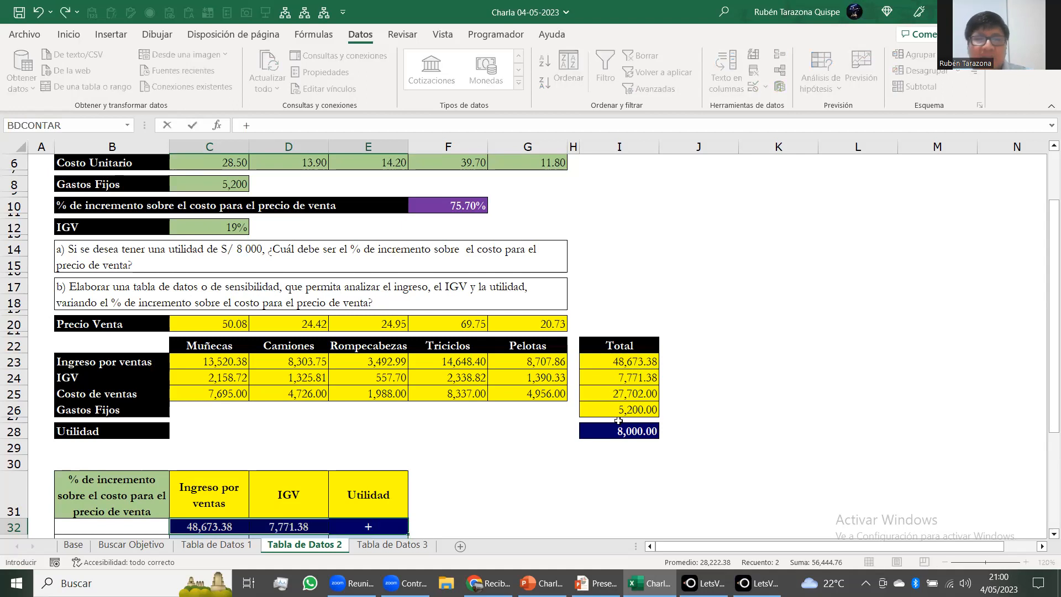
pyautogui.click(619, 432)
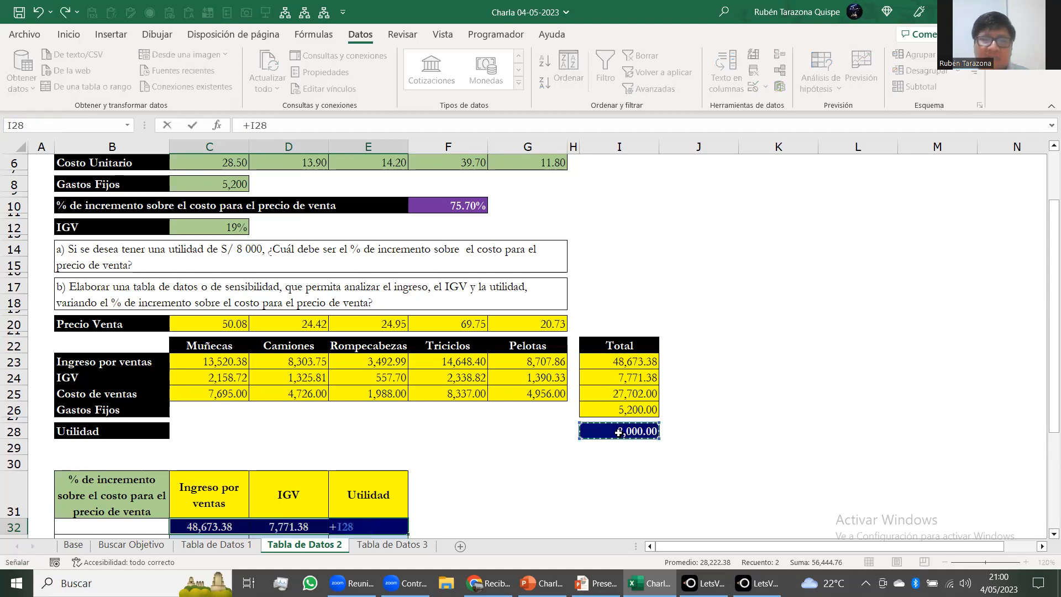
pyautogui.press('Return')
# Step: Review the linked formulas in C32:E32 and the column headings above them in C31:E31
pyautogui.press('Down')
pyautogui.press('Down')
pyautogui.press('Down')
pyautogui.press('Down')
pyautogui.press('Down')
pyautogui.press('Down')
pyautogui.press('Down')
pyautogui.press('Down')
pyautogui.press('Down')
pyautogui.press('Down')
pyautogui.press('Down')
pyautogui.press('Down')
pyautogui.press('Down')
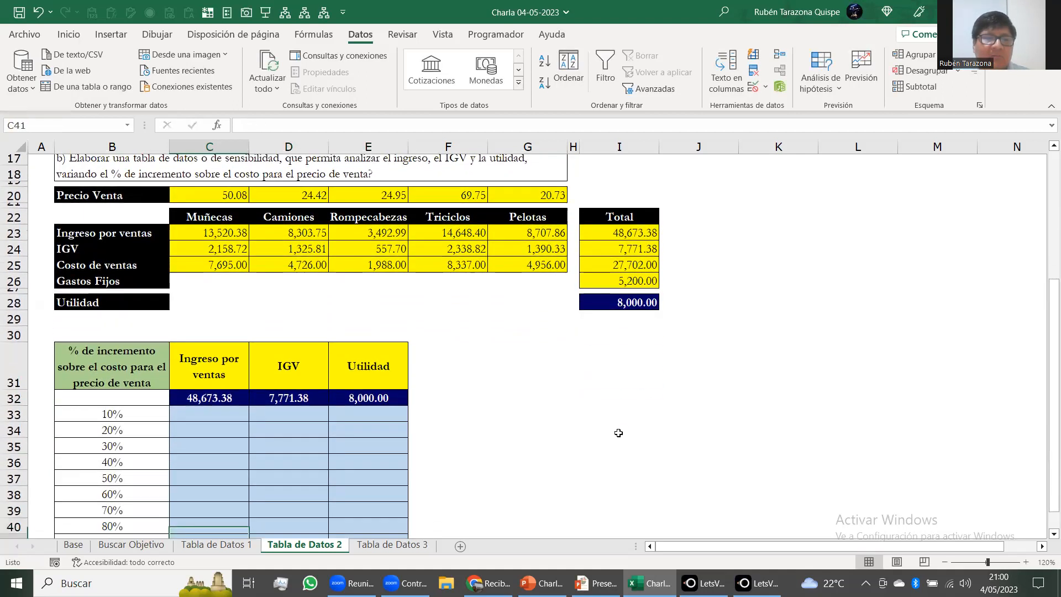
pyautogui.press('Up')
pyautogui.press('Up')
pyautogui.press('Up')
pyautogui.press('Up')
pyautogui.press('Up')
pyautogui.press('Up')
pyautogui.press('Up')
pyautogui.press('Up')
pyautogui.press('Up')
pyautogui.press('Up')
pyautogui.press('Up')
pyautogui.press('Up')
pyautogui.press('Up')
pyautogui.press('Right')
pyautogui.press('Right')
pyautogui.press('Left')
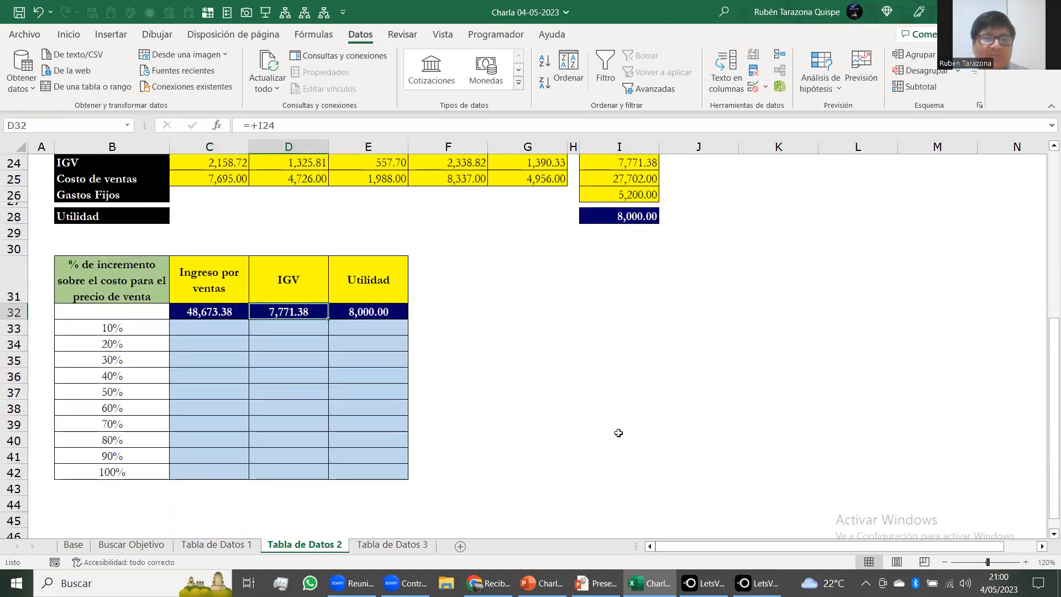
pyautogui.press('Left')
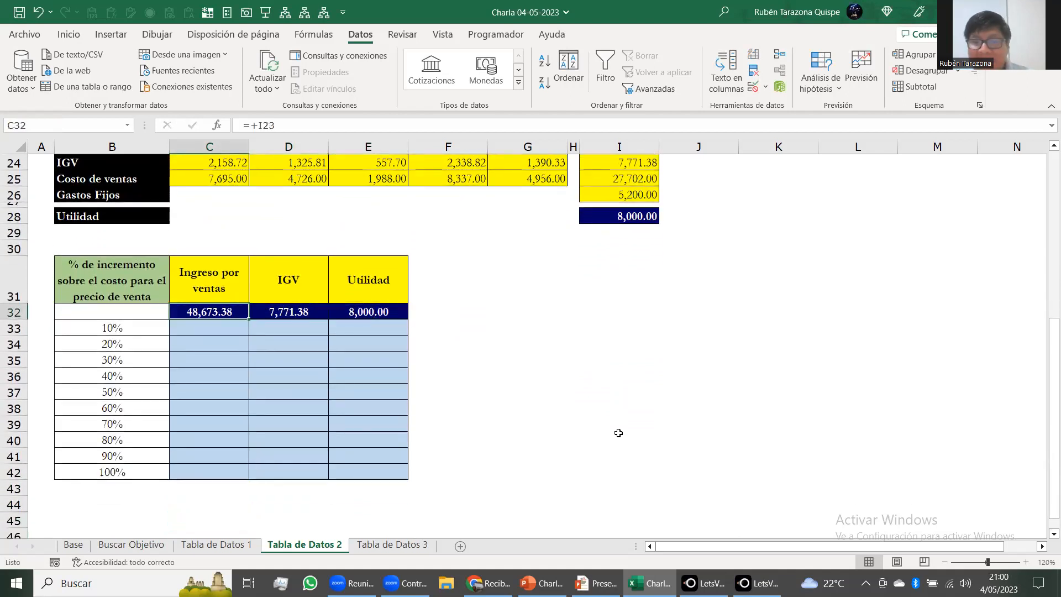
pyautogui.press('Up')
pyautogui.hotkey('shift', 'Right')
pyautogui.hotkey('shift', 'Right')
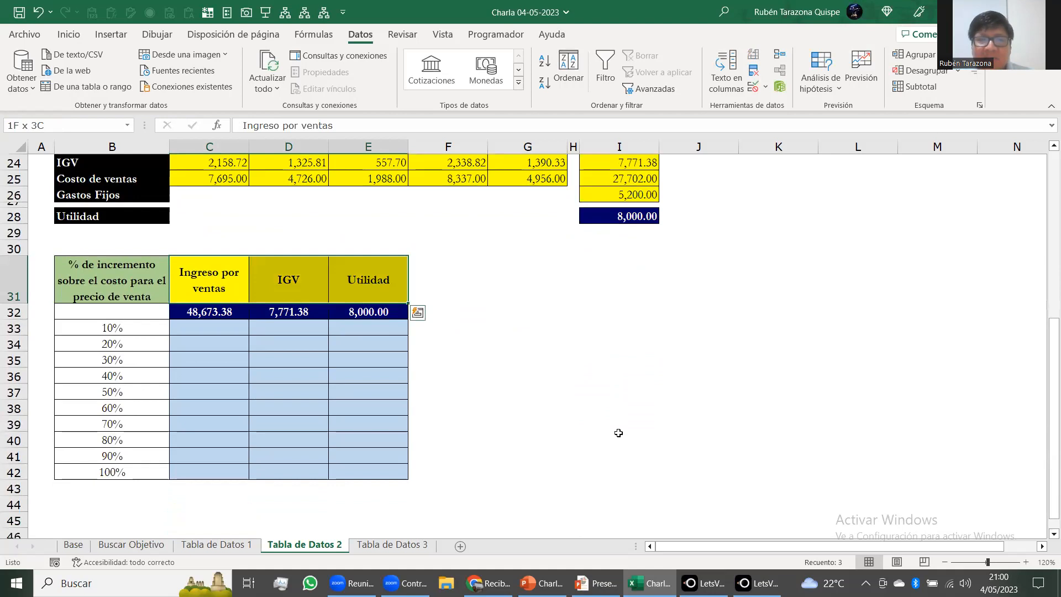
# Step: Review the Ingreso por ventas, IGV and Utilidad headings in C31:E31 and the increment percentage heading in B31
pyautogui.press('Left')
pyautogui.hotkey('shift', 'Right')
pyautogui.hotkey('shift', 'Right')
pyautogui.hotkey('shift', 'Right')
pyautogui.hotkey('shift', 'Left')
pyautogui.hotkey('shift', 'Left')
pyautogui.hotkey('shift', 'Left')
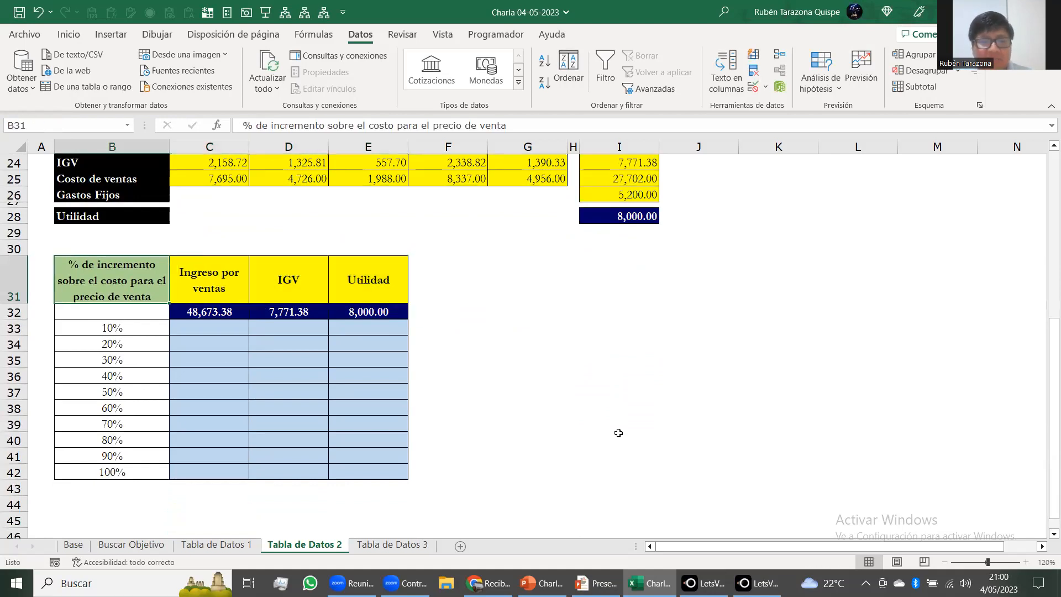
# Step: Create a what-if data table over B32:E42 using F10, the increment percentage, as the column input cell
pyautogui.press('Down')
pyautogui.hotkey('shift', 'Right')
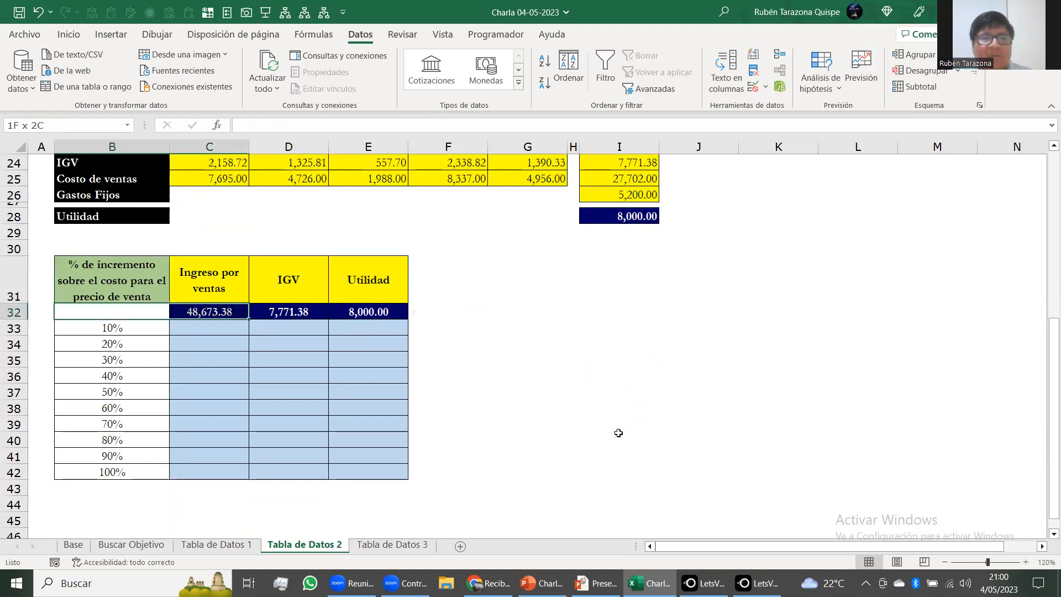
pyautogui.hotkey('shift', 'Right')
pyautogui.hotkey('shift', 'Right')
pyautogui.hotkey('shift', 'Down')
pyautogui.hotkey('shift', 'Down')
pyautogui.hotkey('ctrl', 'shift', 'Down')
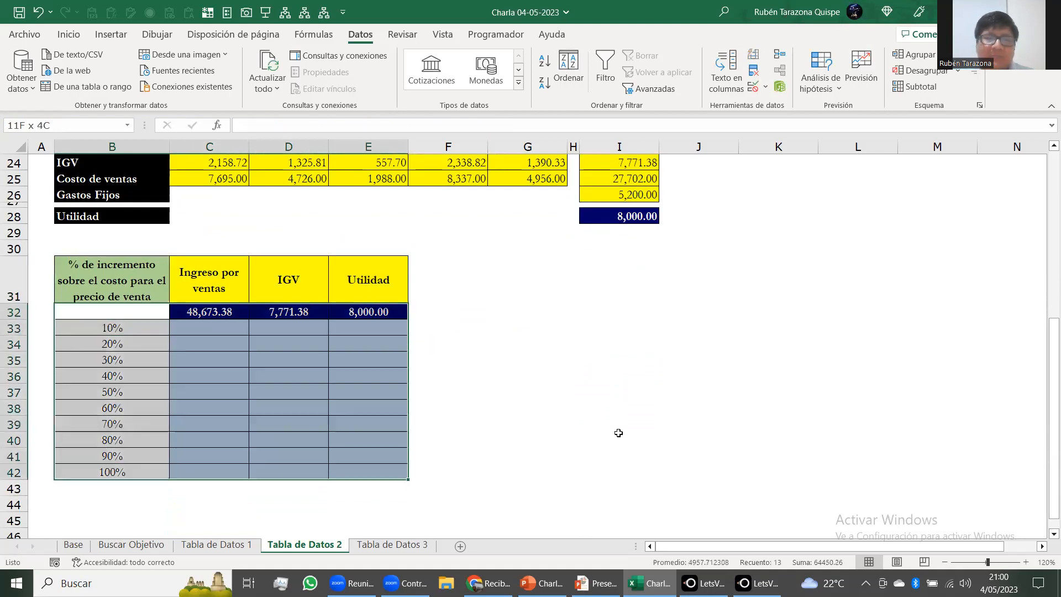
pyautogui.click(829, 93)
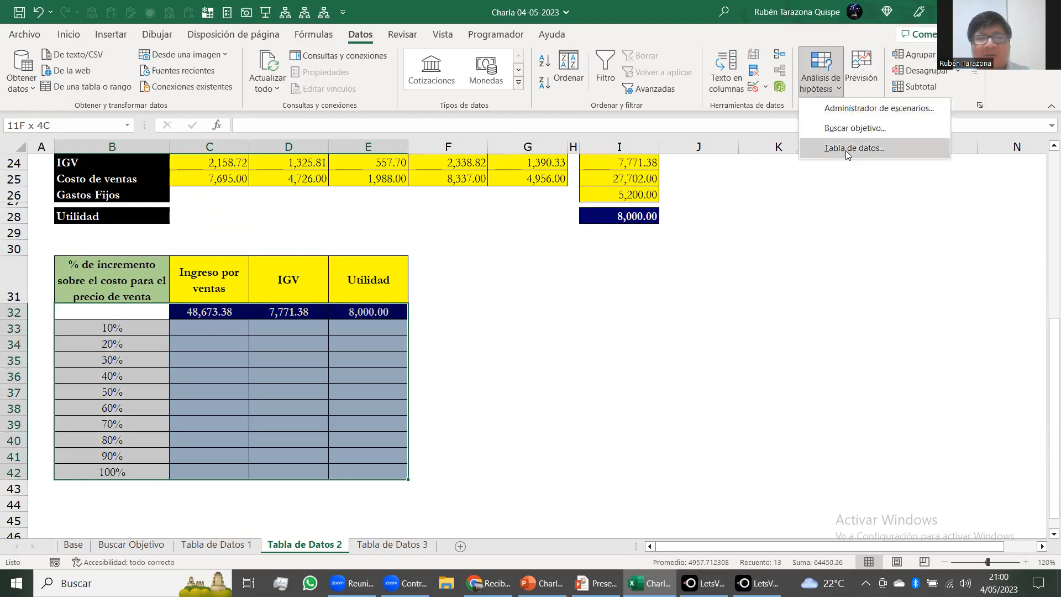
pyautogui.click(854, 148)
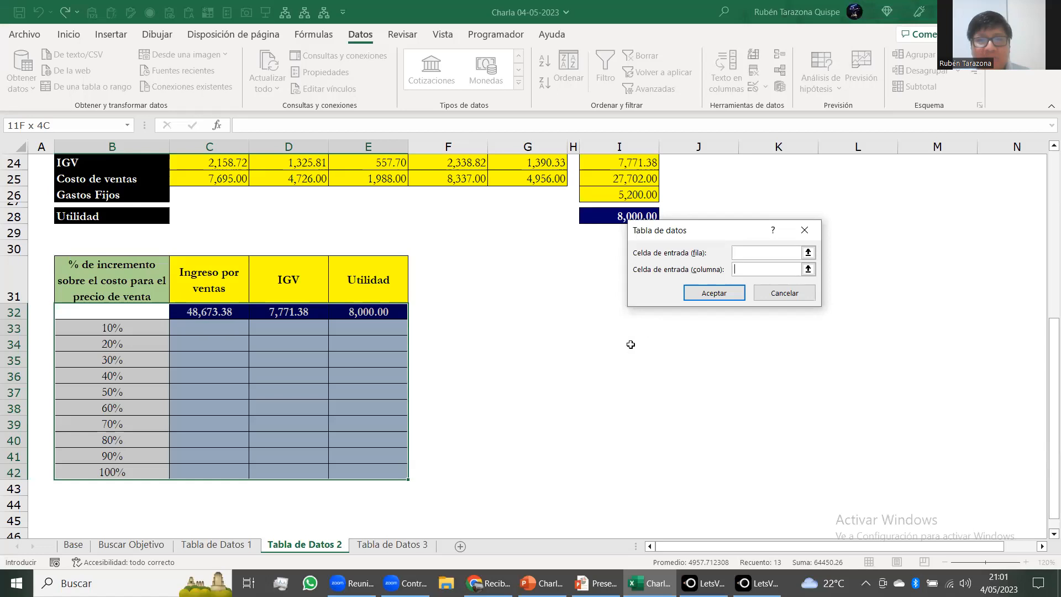
pyautogui.scroll(7, 353, 367)
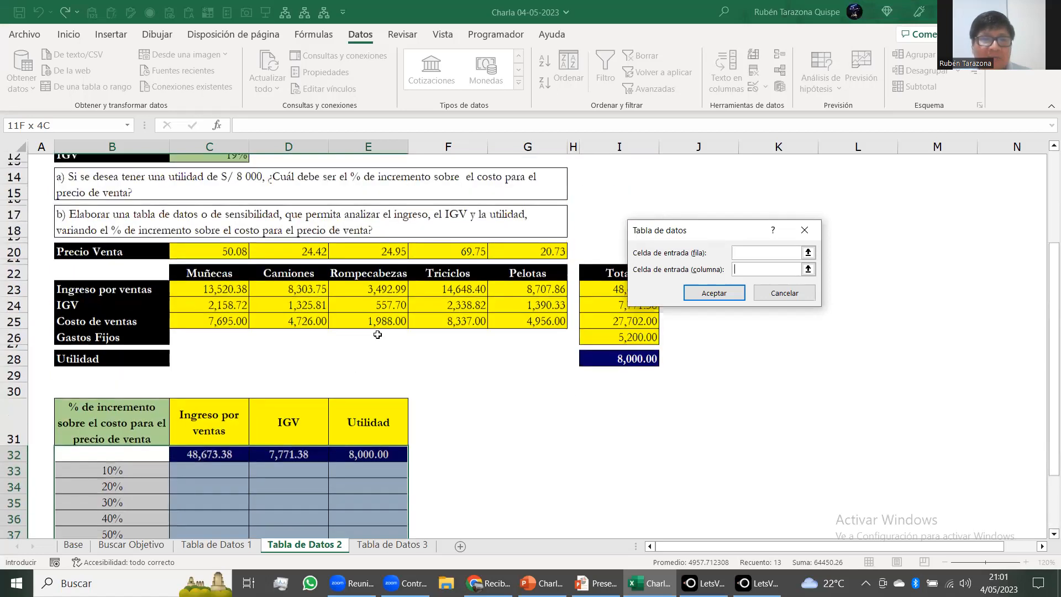
pyautogui.click(457, 232)
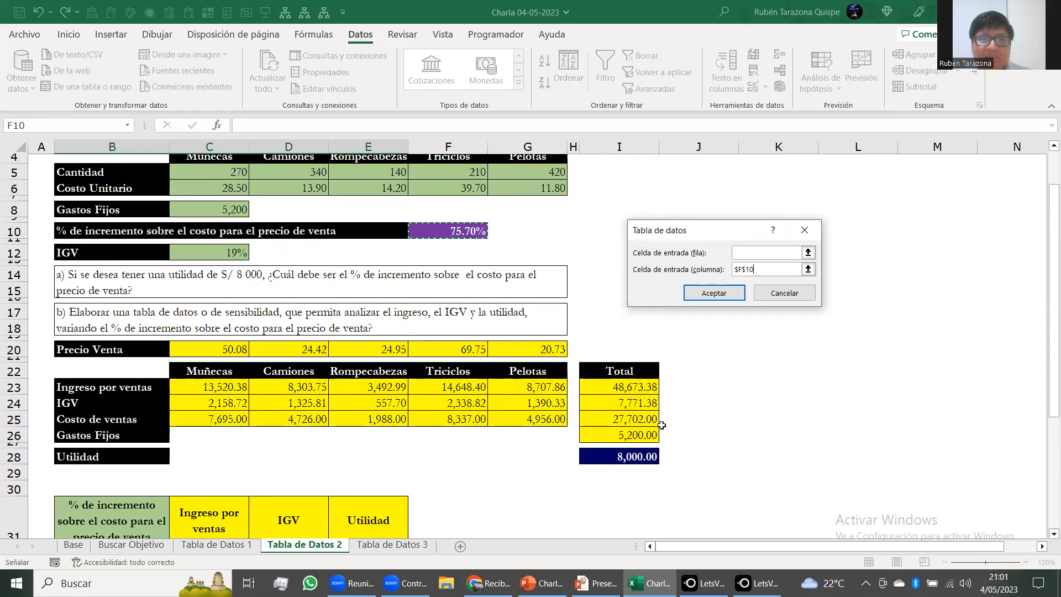
pyautogui.click(714, 293)
# Step: Examine the data table's formulas and compare the Utilidad results for the 10% and 80% increments
pyautogui.scroll(-2, 641, 366)
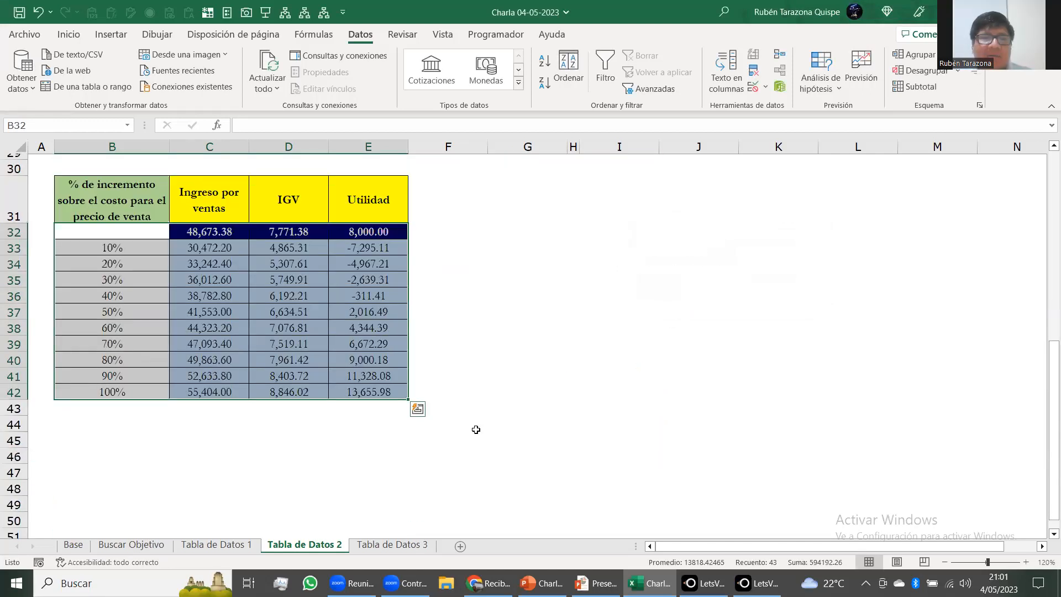
pyautogui.click(209, 246)
pyautogui.click(276, 250)
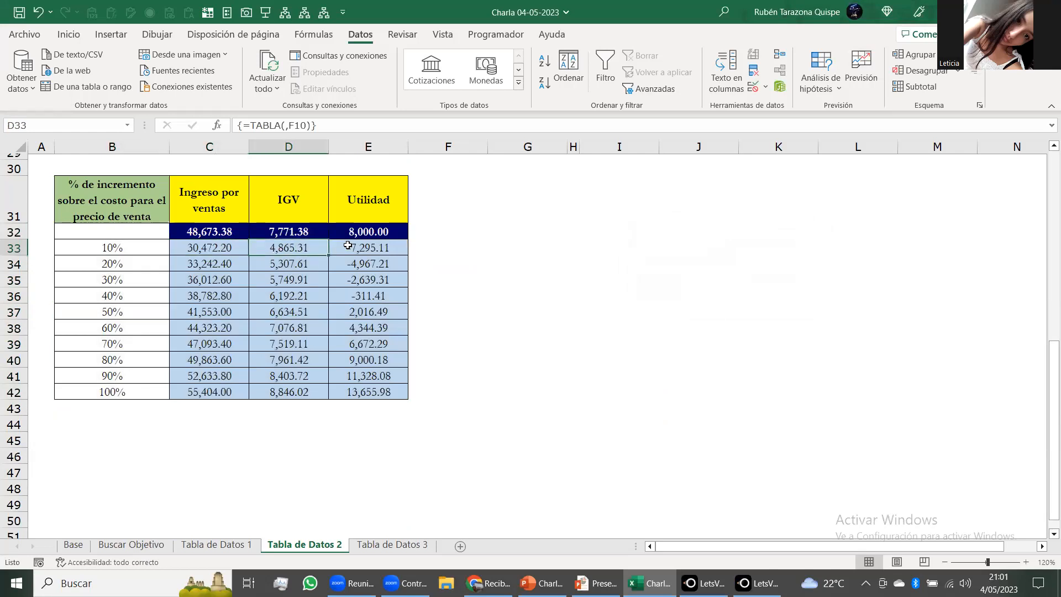
pyautogui.moveTo(126, 249); pyautogui.dragTo(116, 393)
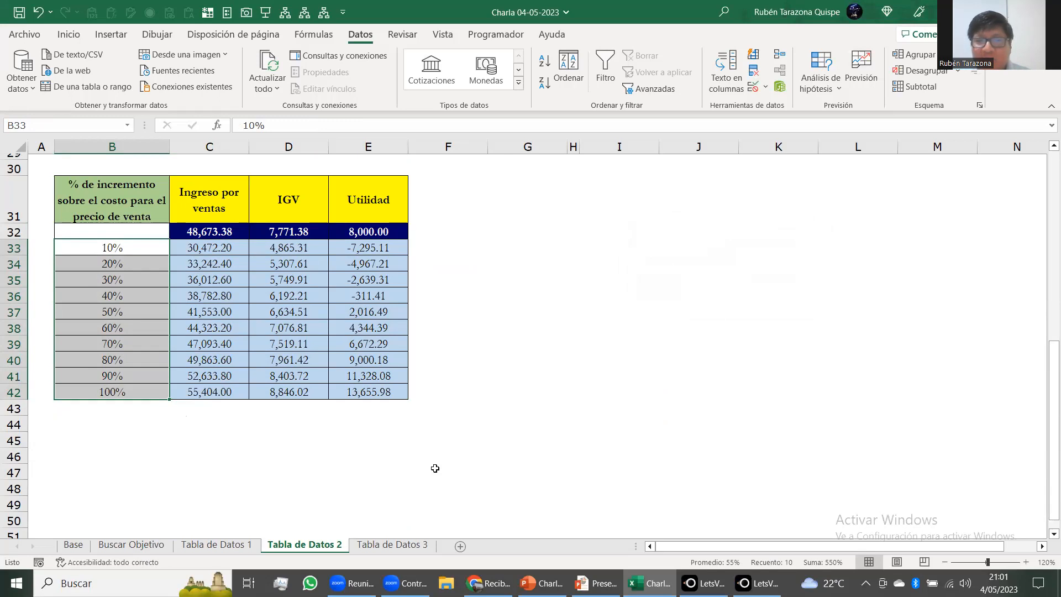
pyautogui.click(137, 248)
pyautogui.click(366, 249)
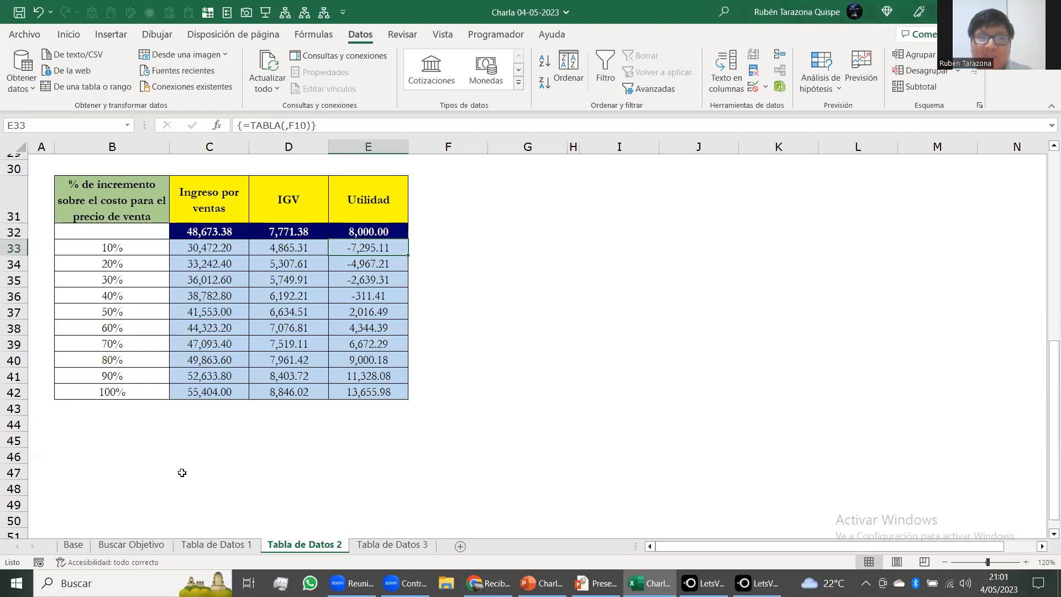
pyautogui.click(117, 361)
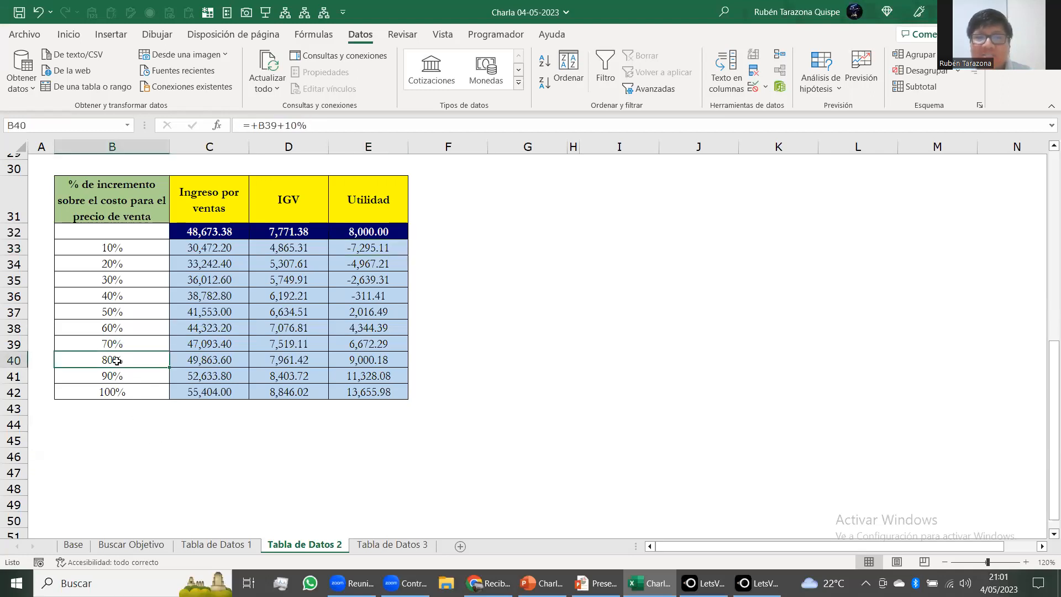
pyautogui.click(358, 359)
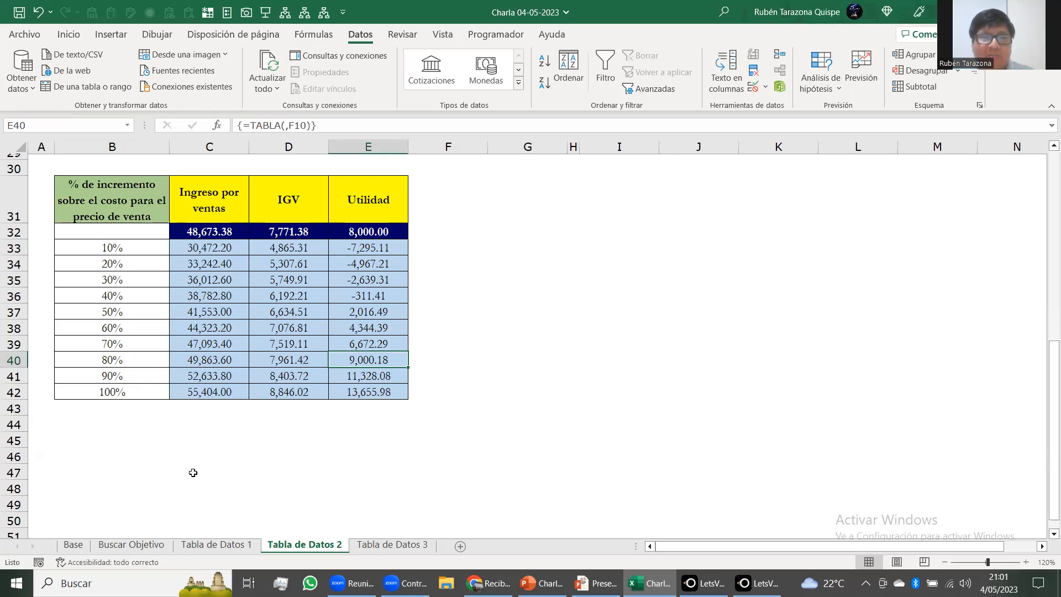
# Step: Make the 50% increment row, B37:E37, bold
pyautogui.moveTo(130, 312); pyautogui.dragTo(359, 312)
pyautogui.click(69, 35)
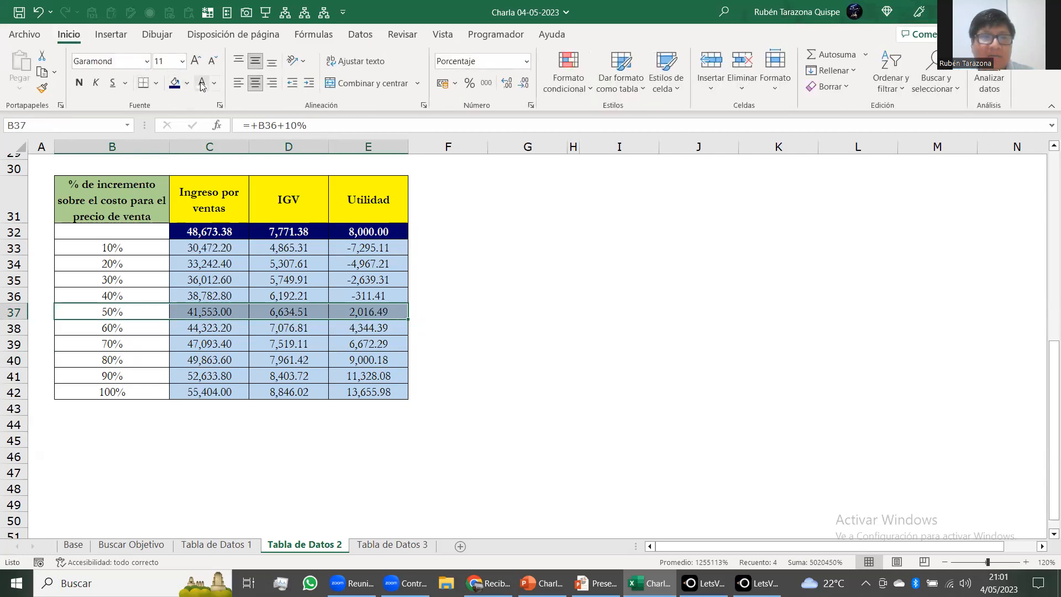
pyautogui.hotkey('ctrl', 'n')
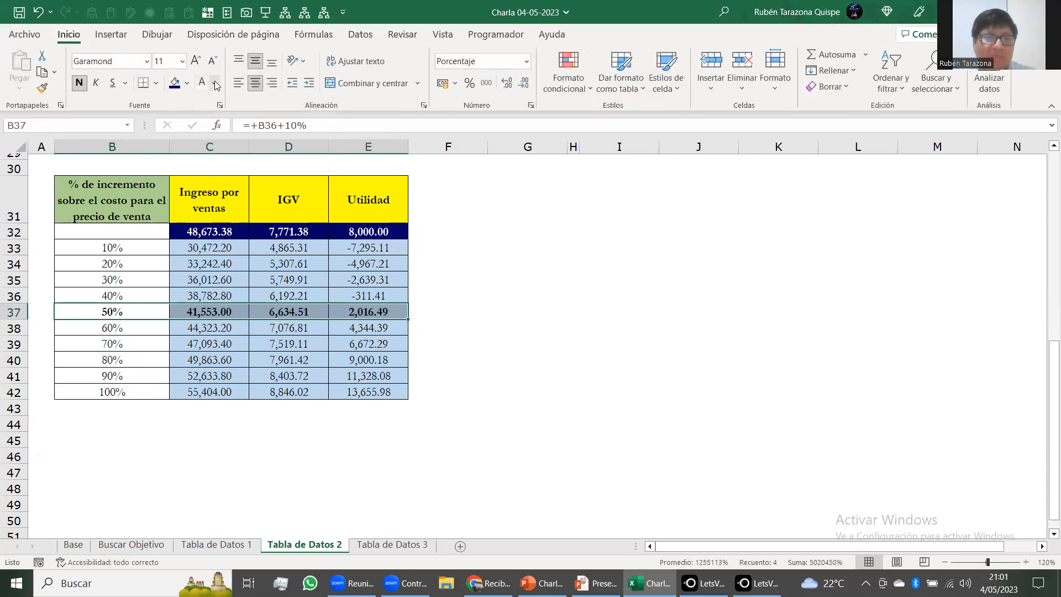
# Step: Examine the 50% row and compare the increment percentages in B33:B42 with the Utilidad results in E33:E42
pyautogui.click(133, 311)
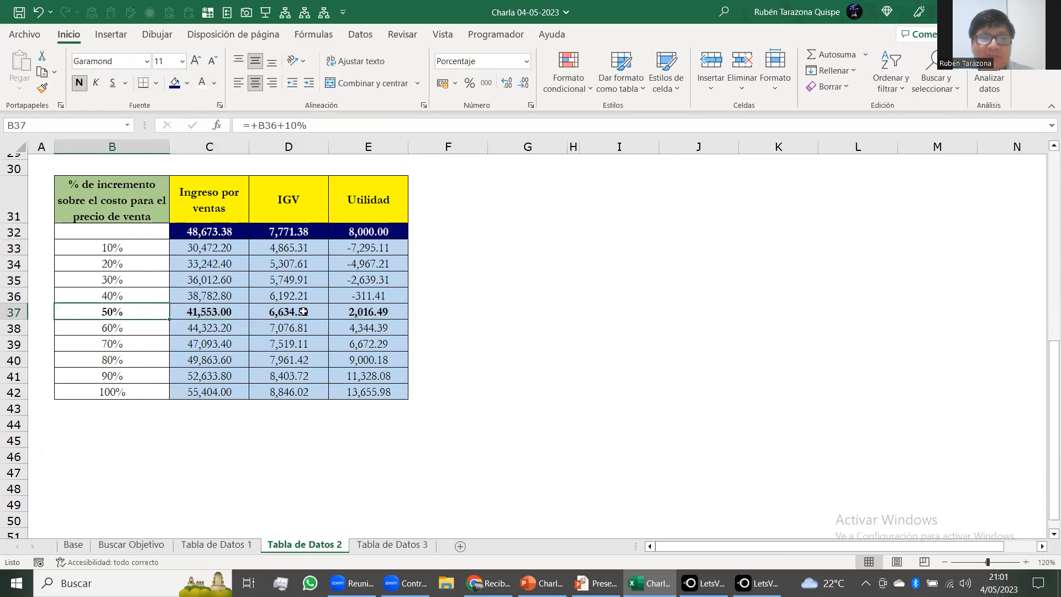
pyautogui.click(377, 310)
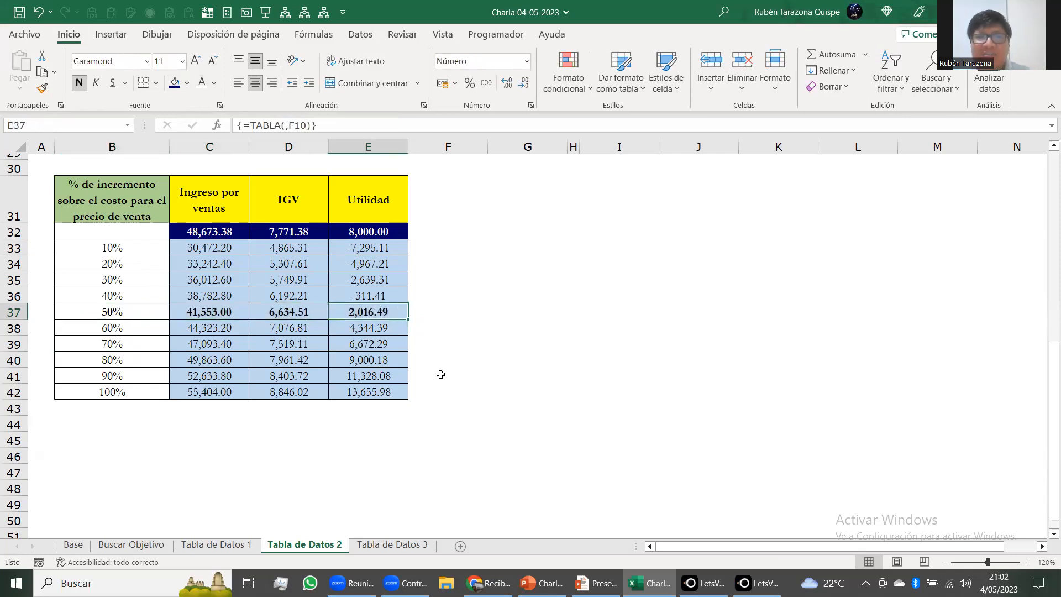
pyautogui.moveTo(123, 246); pyautogui.dragTo(105, 391)
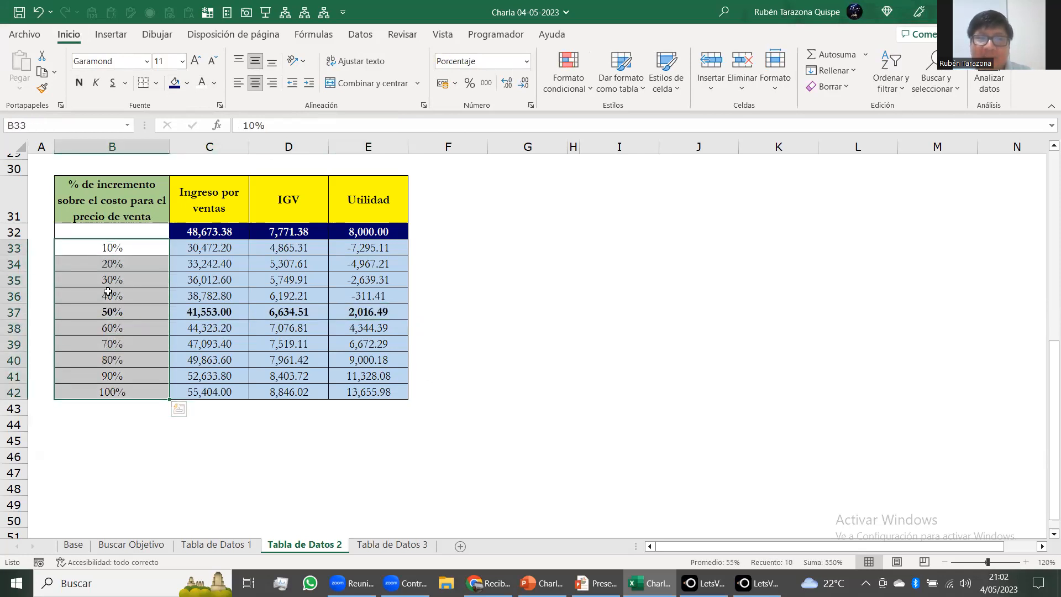
pyautogui.moveTo(387, 252); pyautogui.dragTo(358, 395)
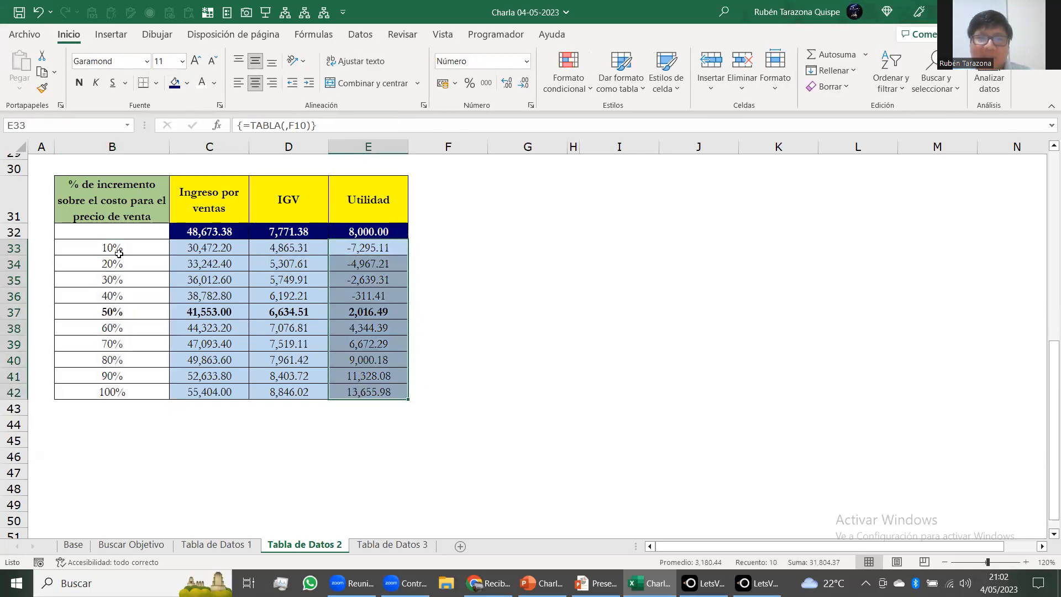
pyautogui.moveTo(117, 247); pyautogui.dragTo(116, 392)
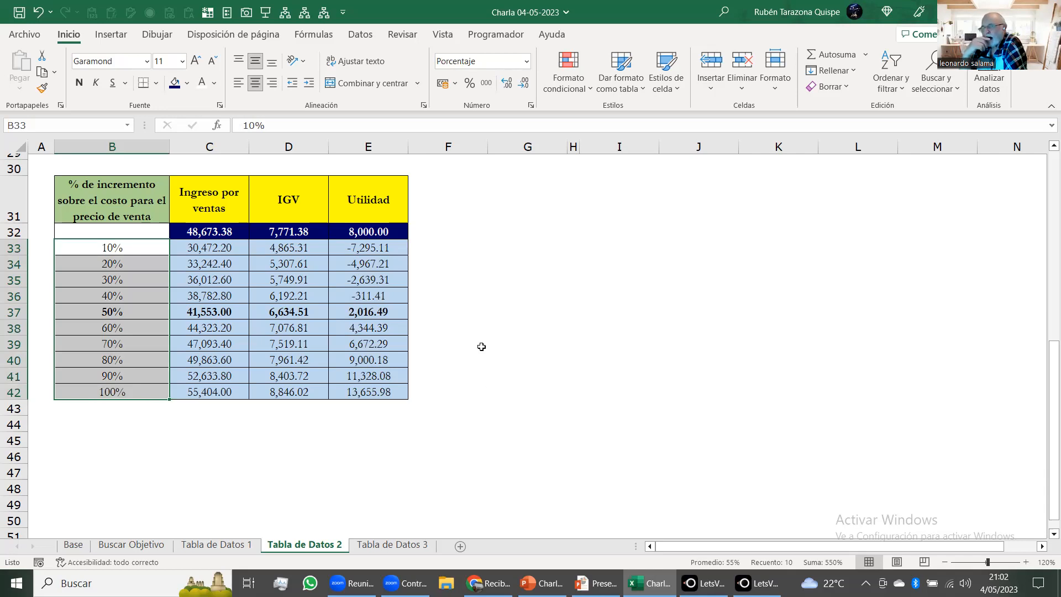
pyautogui.click(192, 247)
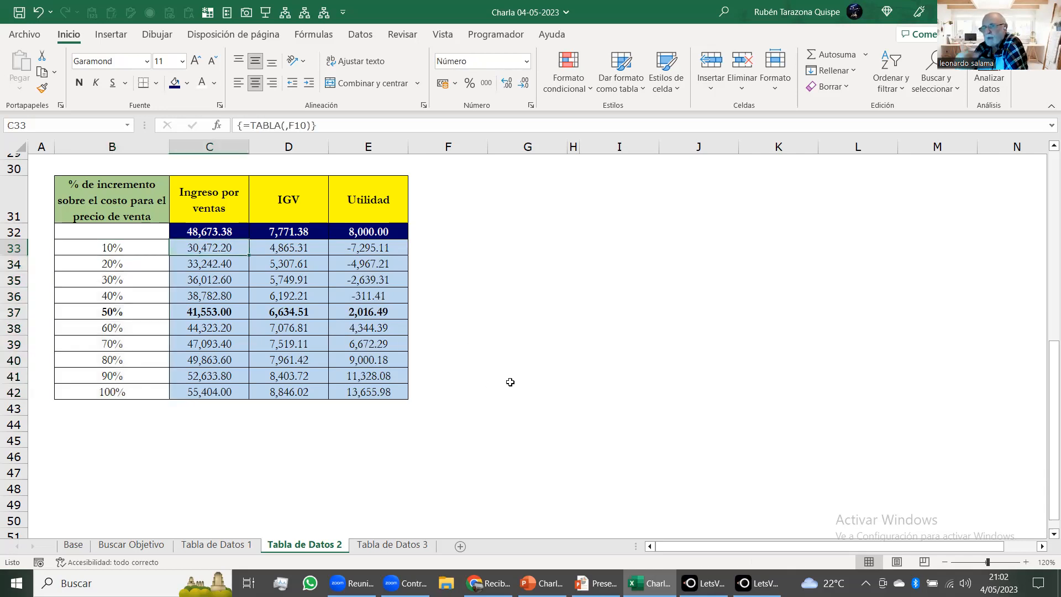
# Step: Set the increment in B40 to 75% and inspect the sales income, IGV and profit in that row
pyautogui.click(116, 360)
pyautogui.write('75')
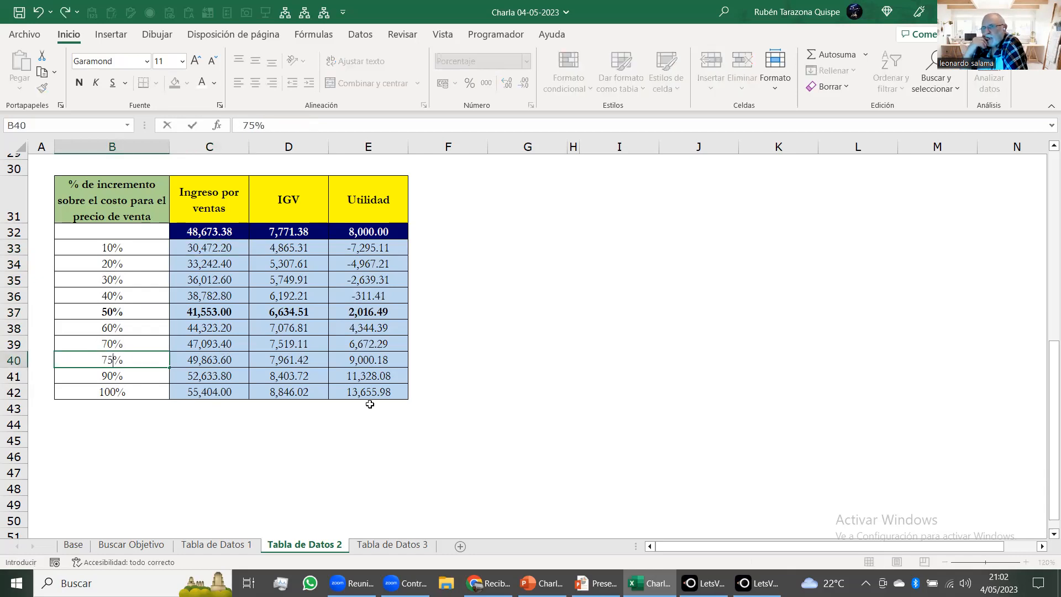
pyautogui.press('Return')
pyautogui.moveTo(204, 365); pyautogui.dragTo(338, 360)
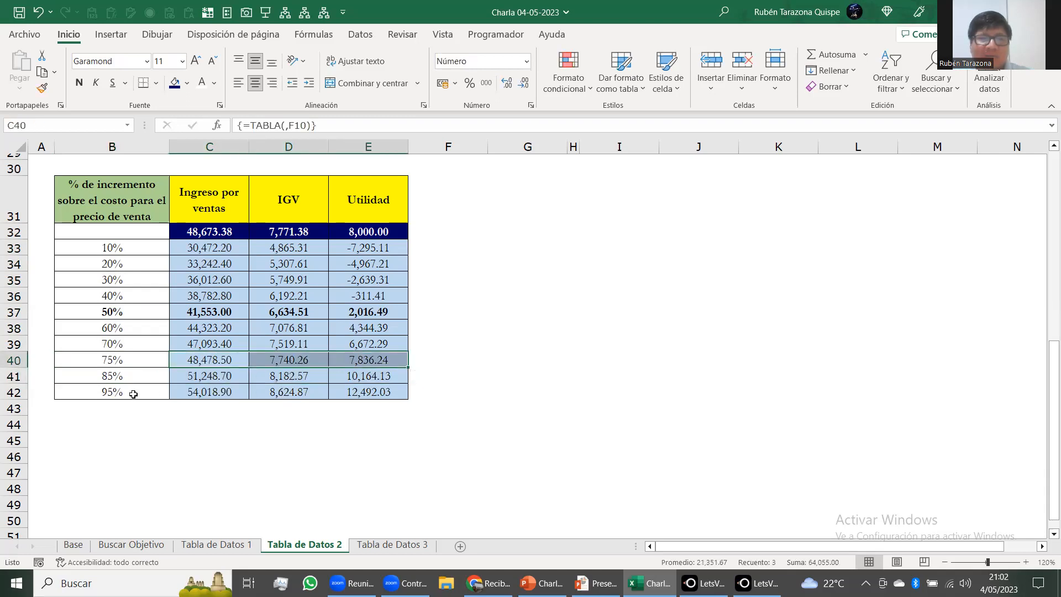
pyautogui.click(100, 361)
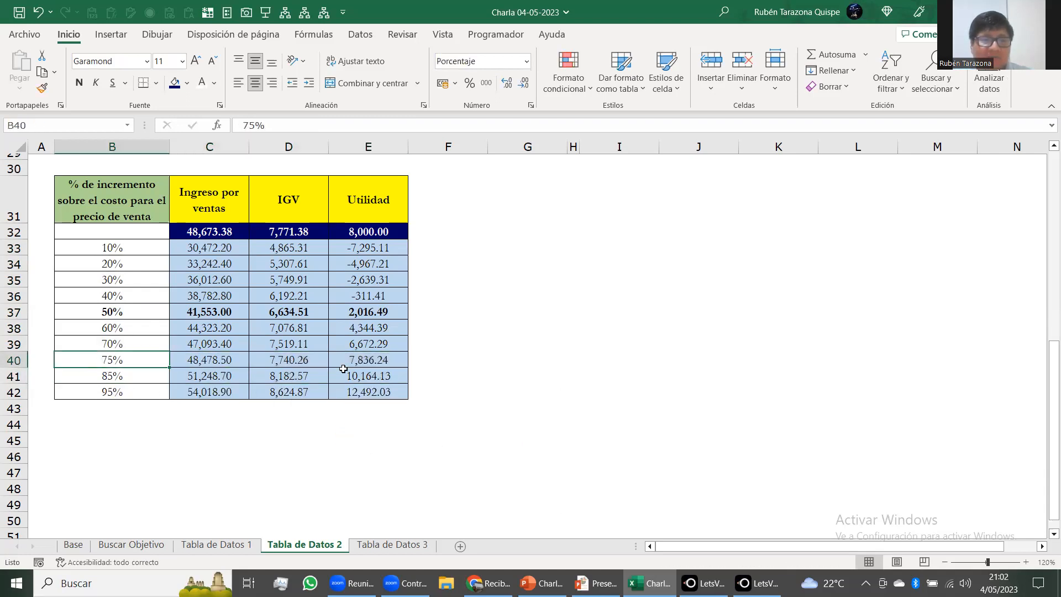
# Step: Undo and redo the 75% entry in B40 repeatedly to compare row 40's results, ending with the entry undone
pyautogui.hotkey('ctrl', 'z')
pyautogui.moveTo(221, 360); pyautogui.dragTo(375, 363)
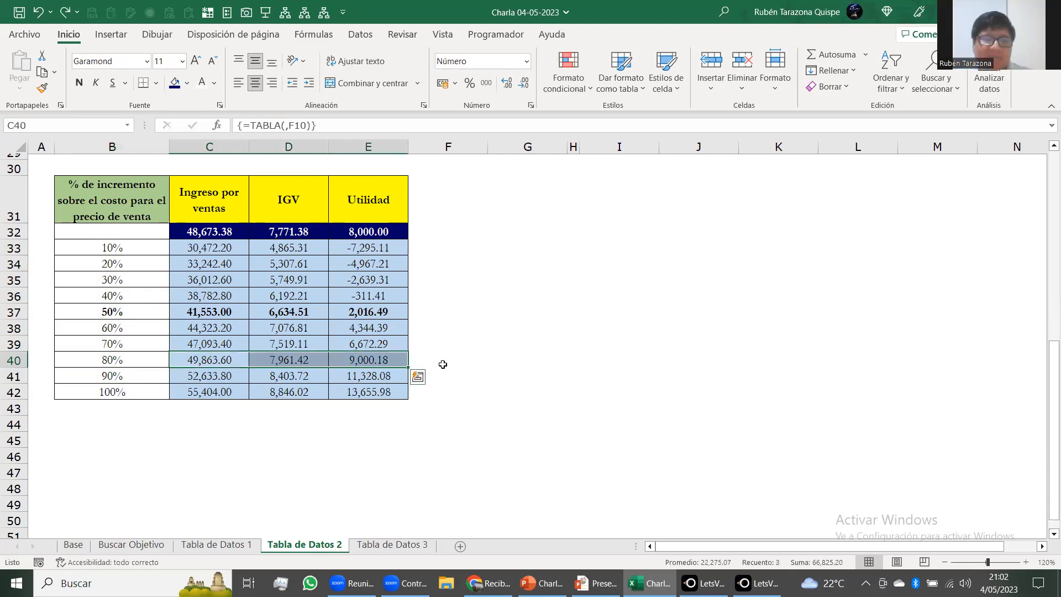
pyautogui.hotkey('ctrl', 'y')
pyautogui.hotkey('ctrl', 'z')
pyautogui.hotkey('ctrl', 'y')
pyautogui.hotkey('ctrl', 'z')
pyautogui.hotkey('ctrl', 'y')
pyautogui.hotkey('ctrl', 'z')
pyautogui.hotkey('ctrl', 'y')
pyautogui.hotkey('ctrl', 'z')
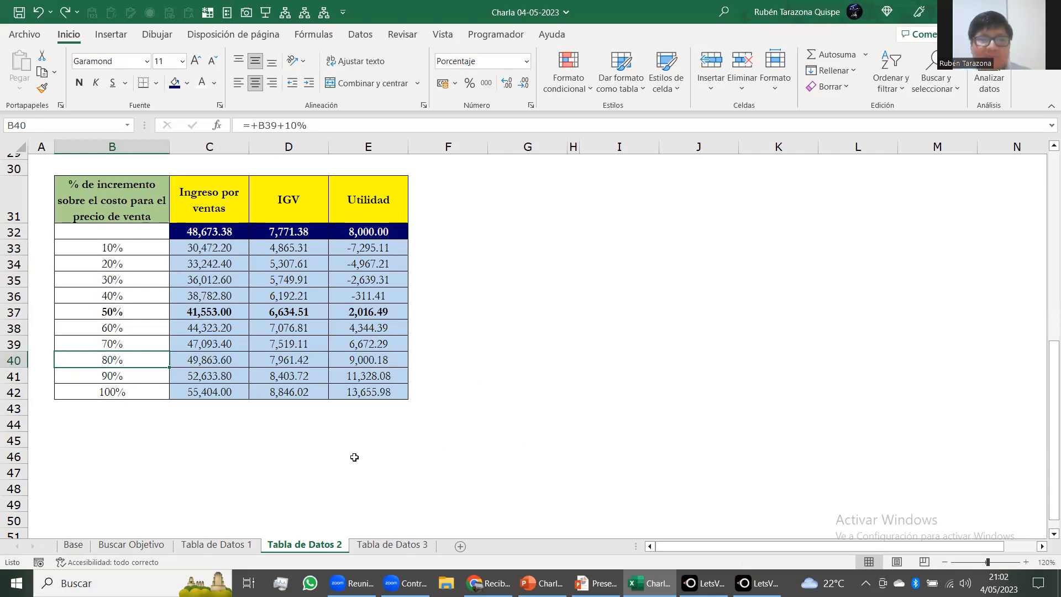
# Step: Compare the single-result table on the Tabla de Datos 1 sheet with the three result headings on Tabla de Datos 2
pyautogui.click(642, 346)
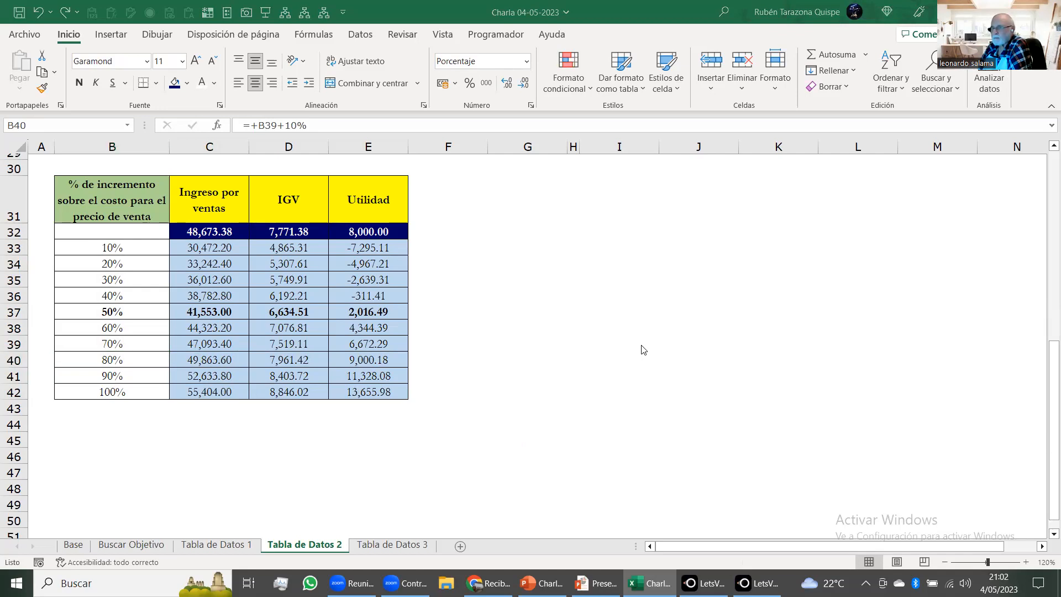
pyautogui.click(353, 390)
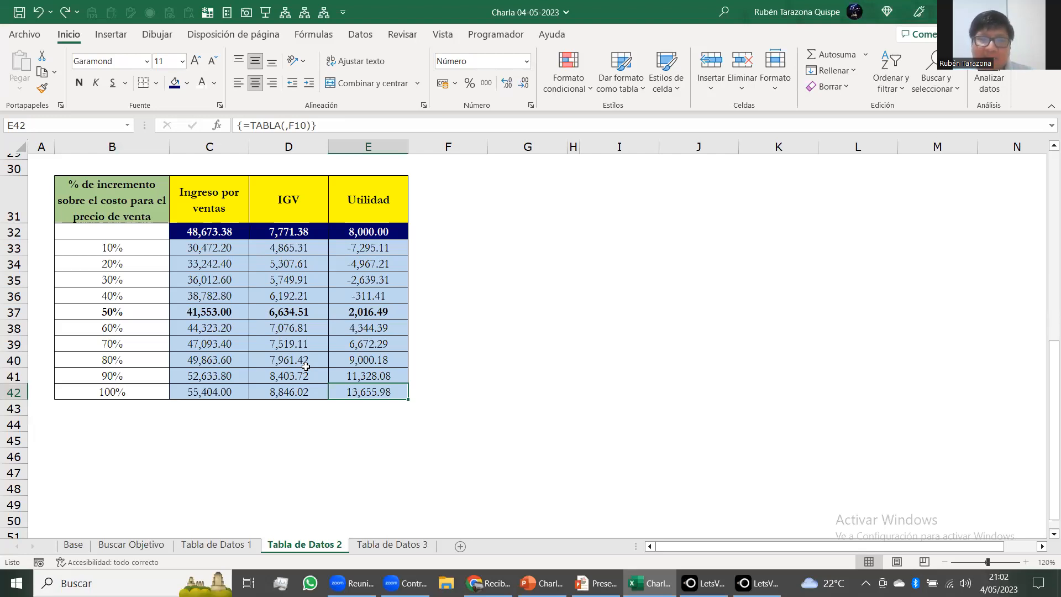
pyautogui.hotkey('ctrl', 'pageup')
pyautogui.moveTo(389, 245); pyautogui.dragTo(379, 452)
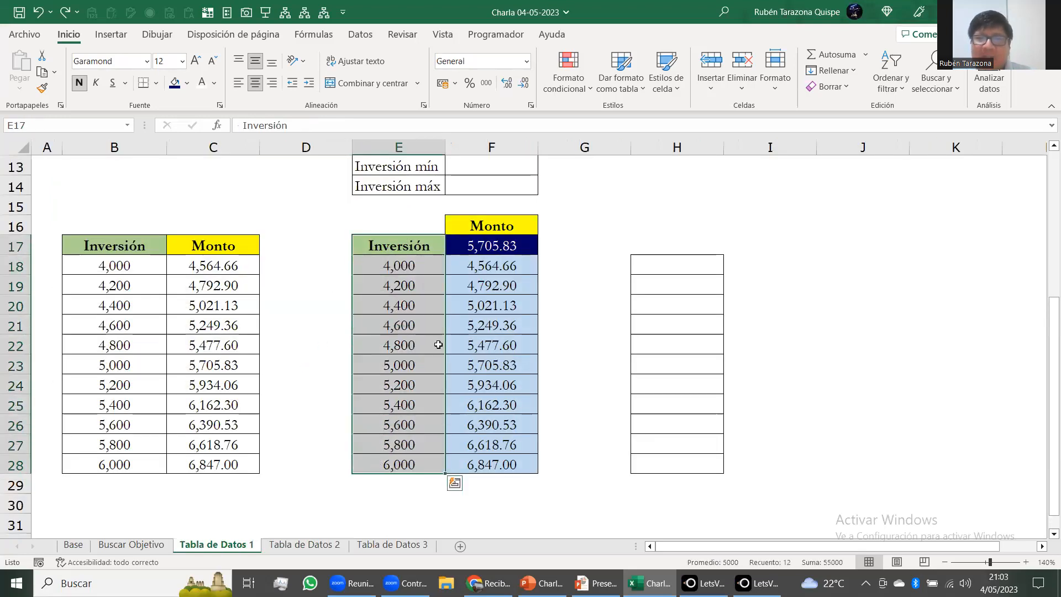
pyautogui.click(483, 226)
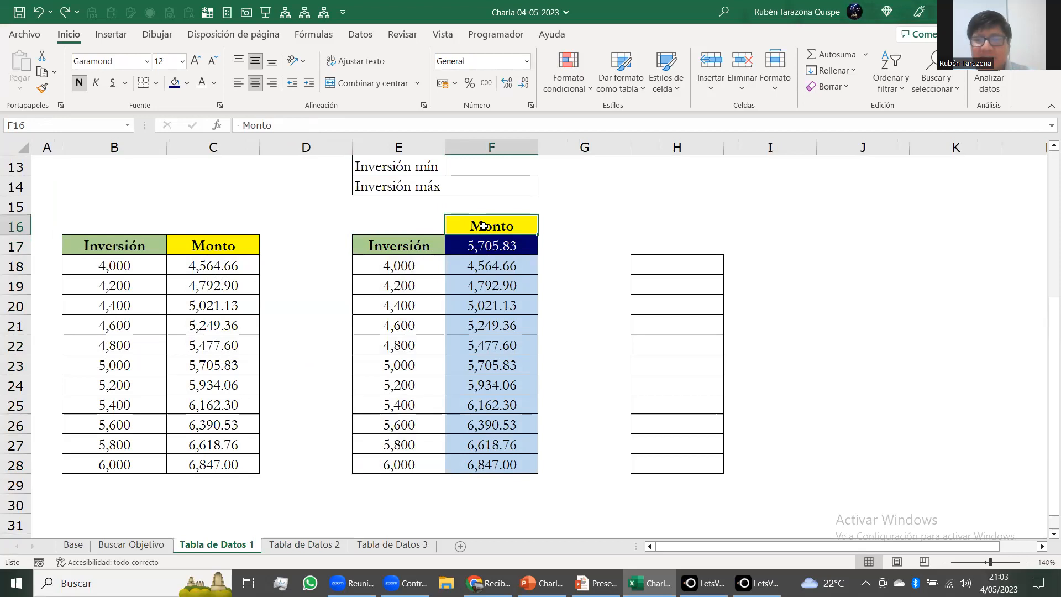
pyautogui.hotkey('ctrl', 'pagedown')
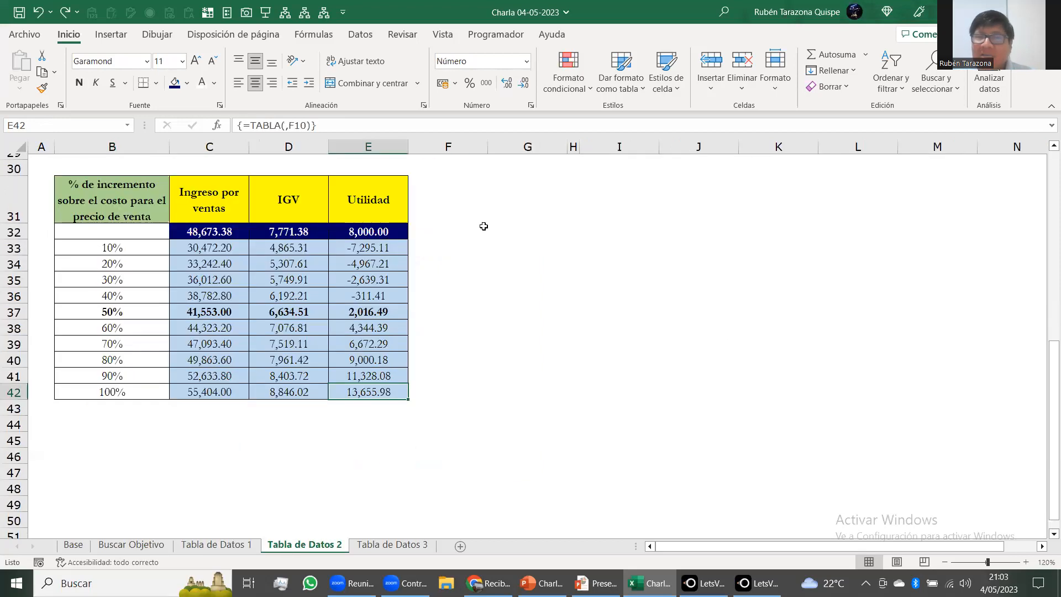
pyautogui.click(92, 203)
pyautogui.moveTo(212, 194); pyautogui.dragTo(353, 212)
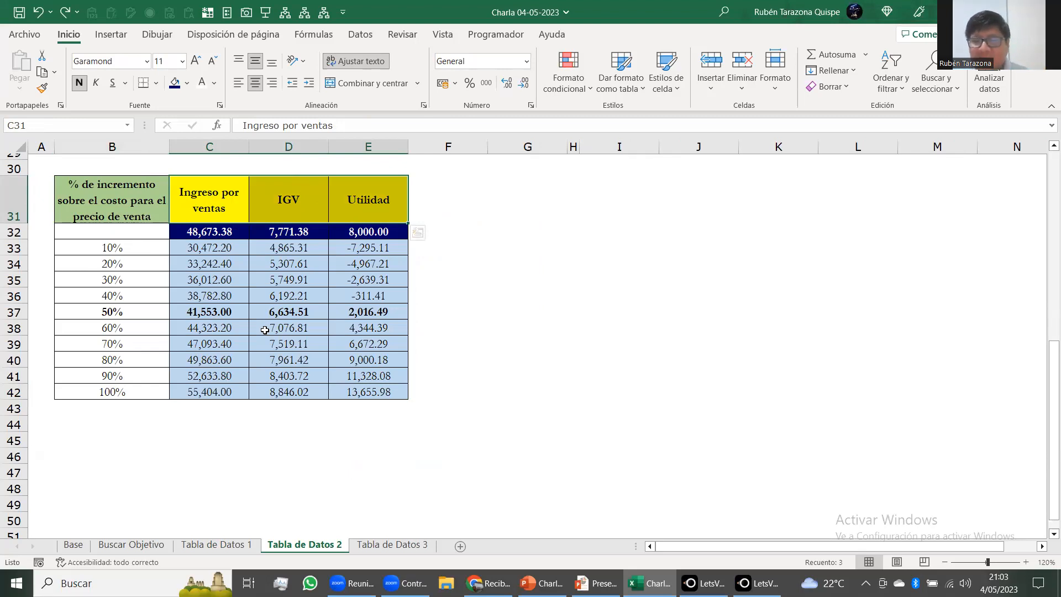
# Step: On the Tabla de Datos 3 sheet, review the Préstamo, Plazo and Tasa de interés inputs and the Cuota formula in C10
pyautogui.hotkey('ctrl', 'pagedown')
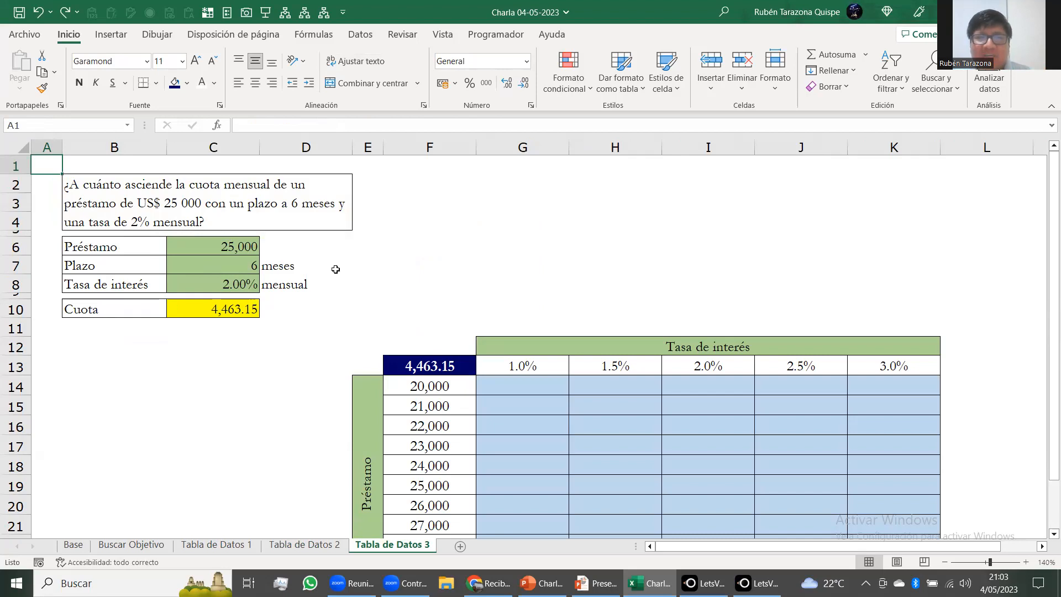
pyautogui.click(213, 244)
pyautogui.click(215, 264)
pyautogui.click(215, 285)
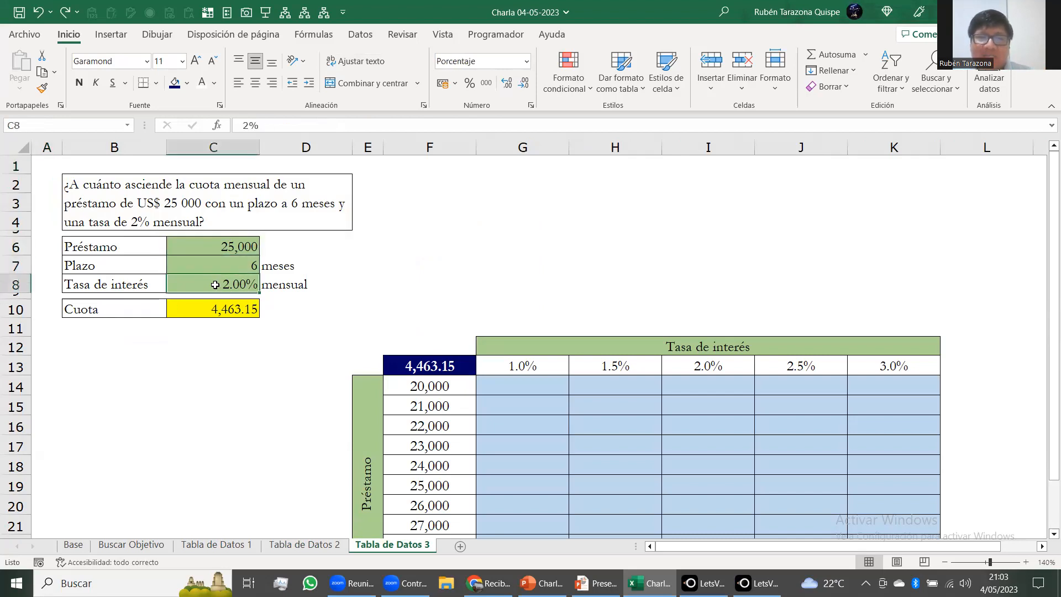
pyautogui.click(224, 310)
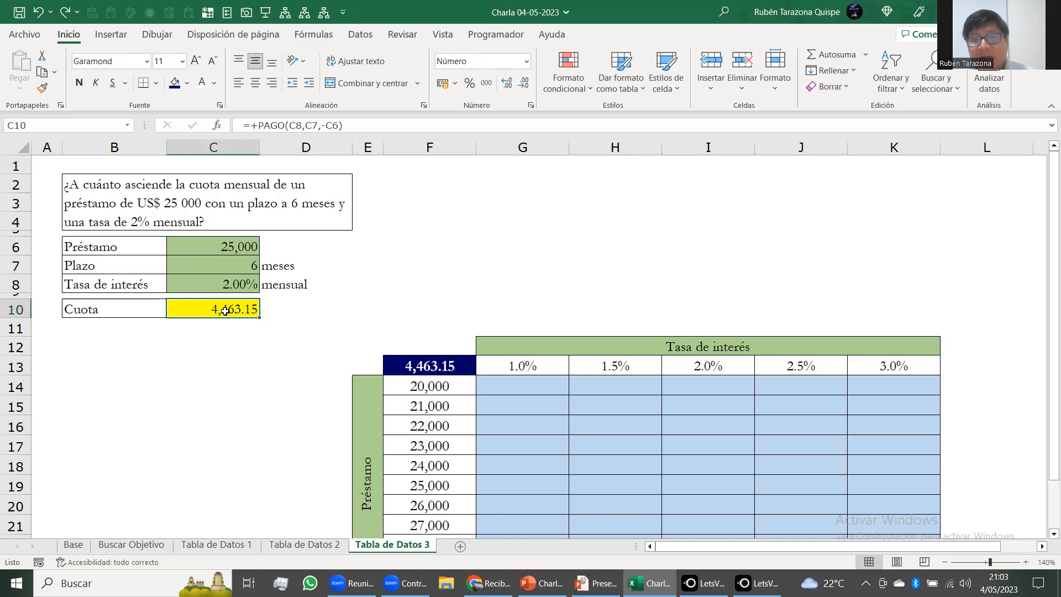
# Step: Inspect the PAGO formula in C10 and the Préstamo, Plazo and Tasa de interés inputs in C6:C8
pyautogui.doubleClick(219, 310)
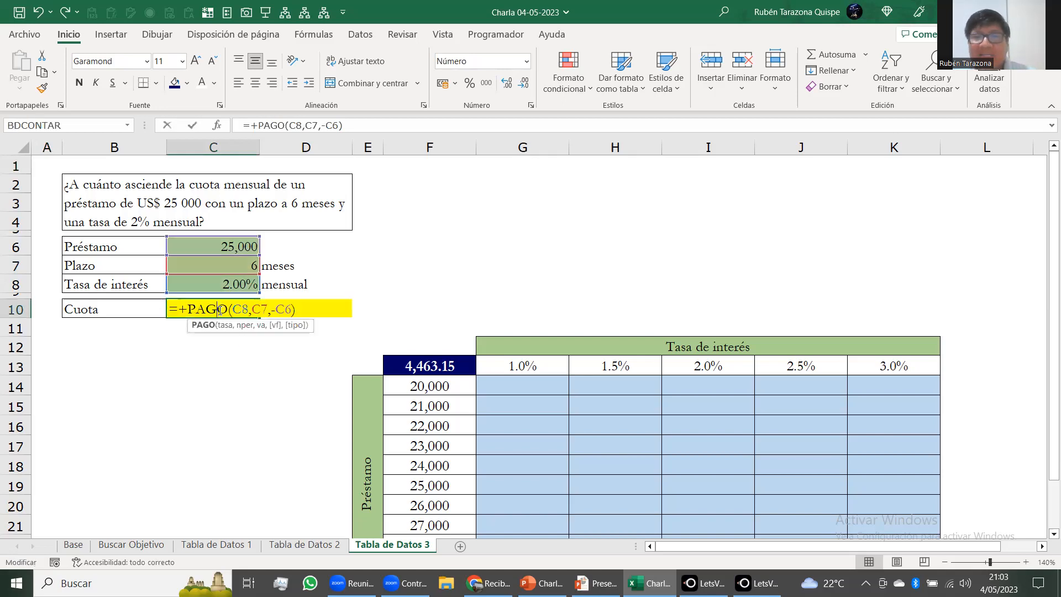
pyautogui.press('Escape')
pyautogui.moveTo(225, 246); pyautogui.dragTo(224, 284)
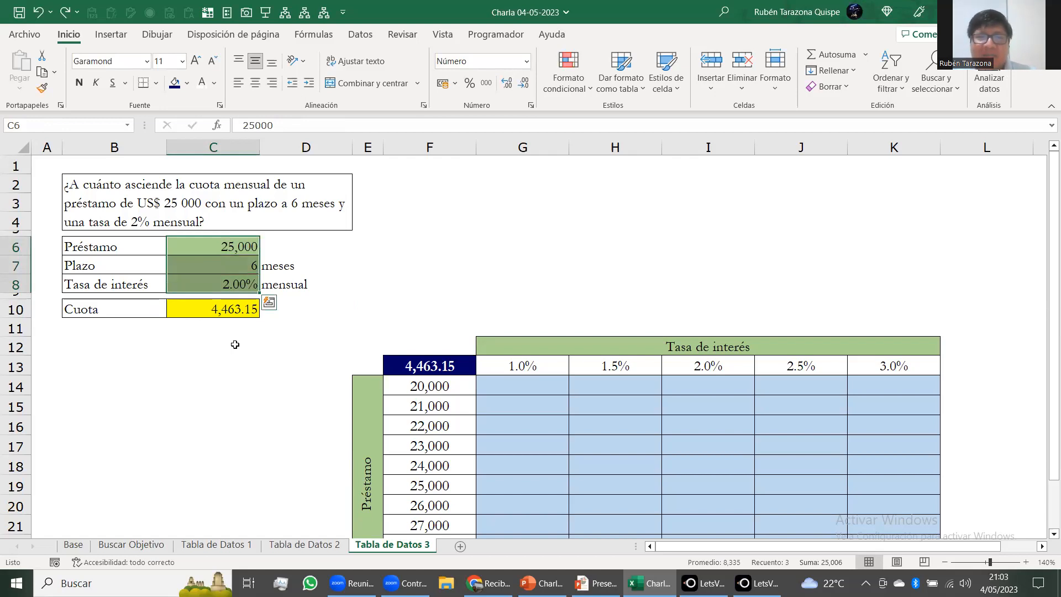
# Step: Review the loan amounts in F14:F24, the interest rates in G13:K13 and the corner formula in F13
pyautogui.scroll(-2, 235, 344)
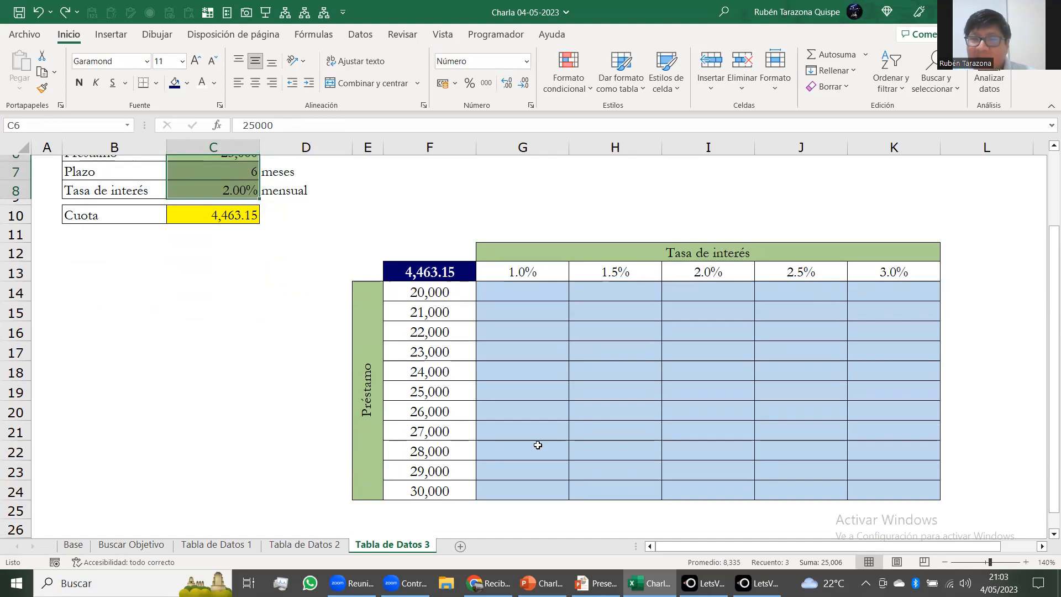
pyautogui.click(423, 293)
pyautogui.moveTo(423, 294); pyautogui.dragTo(429, 491)
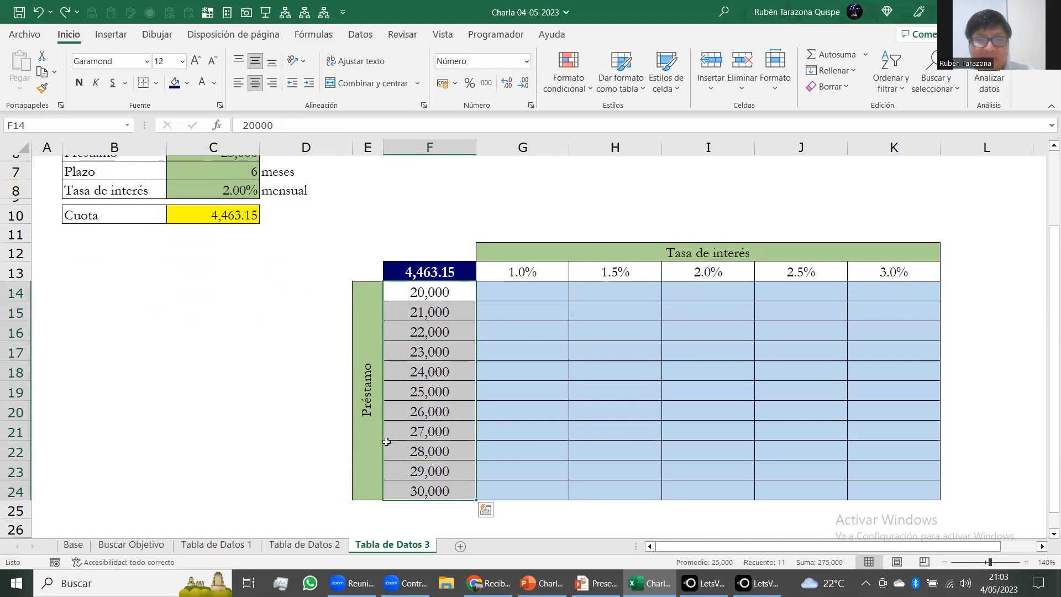
pyautogui.moveTo(537, 270); pyautogui.dragTo(884, 270)
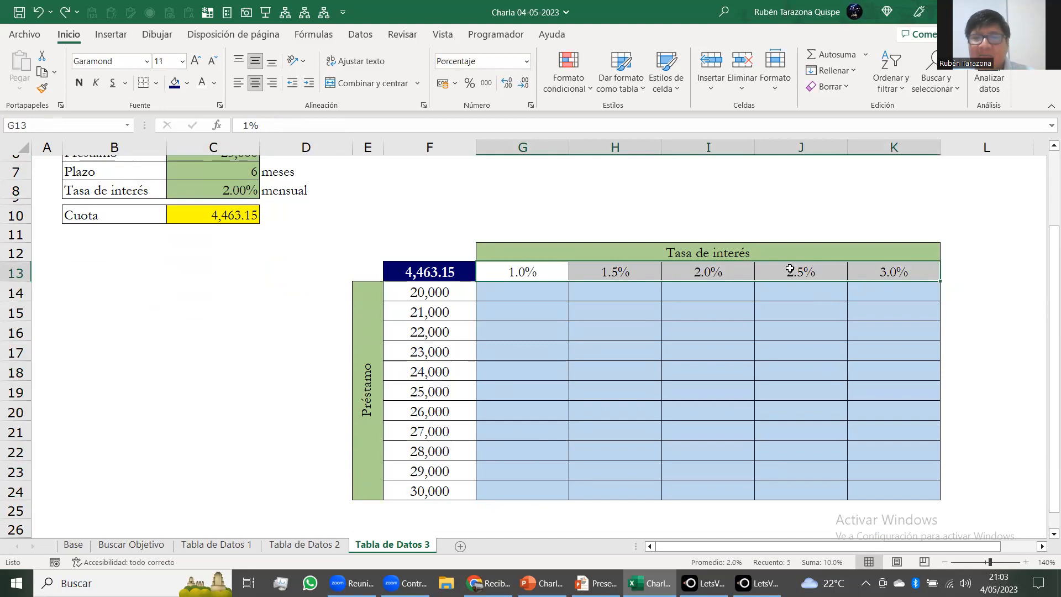
pyautogui.click(428, 272)
pyautogui.doubleClick(428, 272)
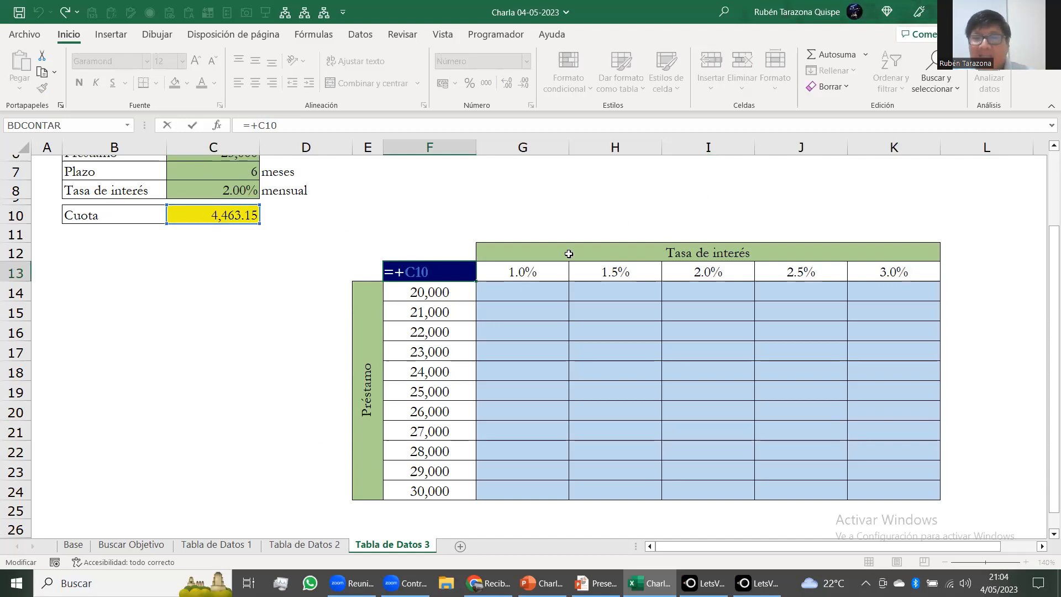
pyautogui.hotkey('ctrl', 'Return')
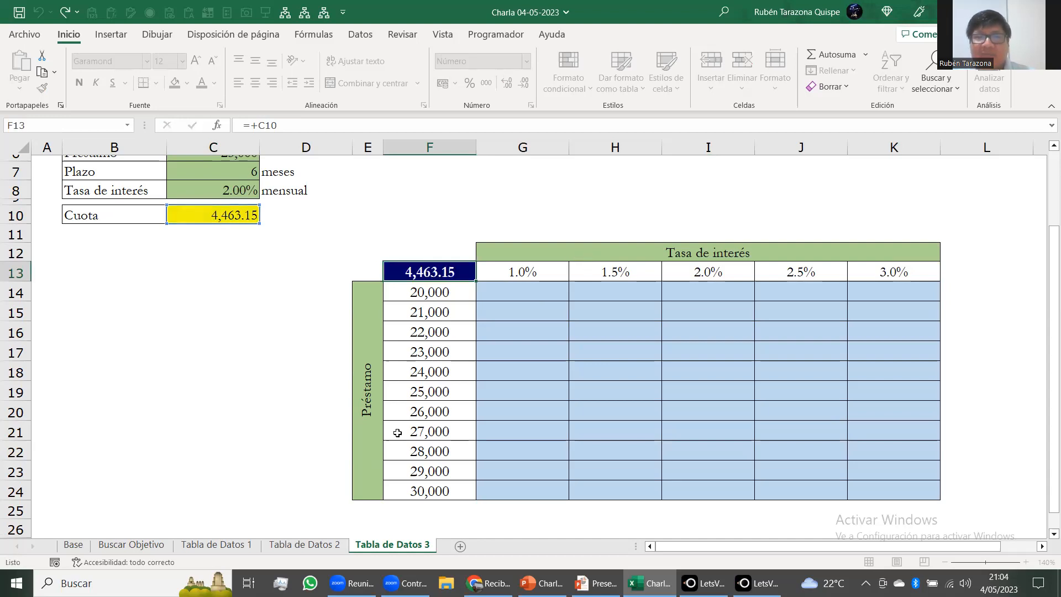
# Step: Create a two-variable data table over F13:K24 with C8 as the row input cell and C6 as the column input cell
pyautogui.keyDown('shift'); pyautogui.click(905, 490); pyautogui.keyUp('shift')
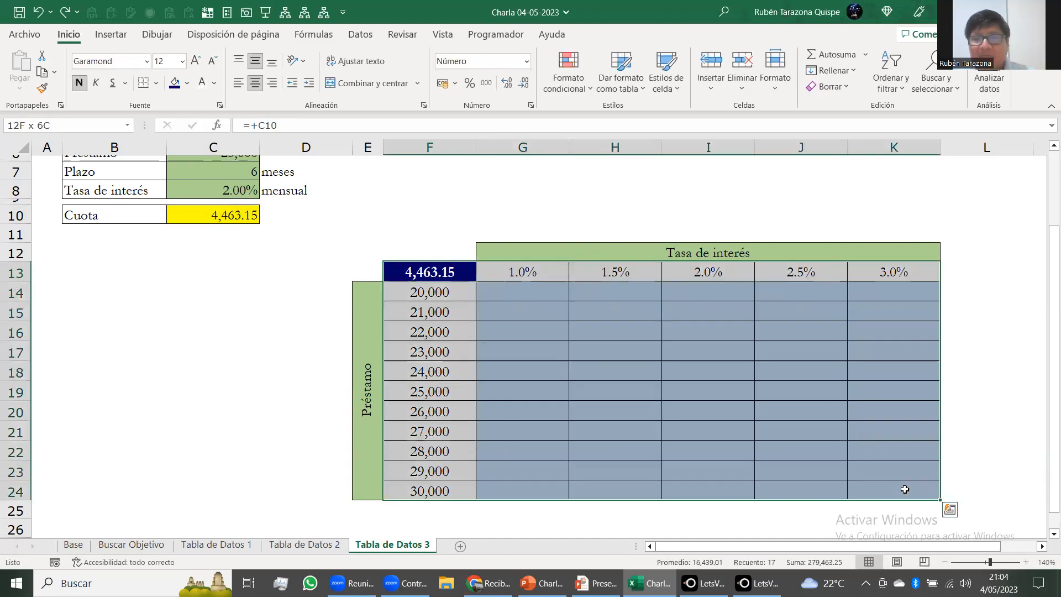
pyautogui.click(359, 34)
pyautogui.click(836, 88)
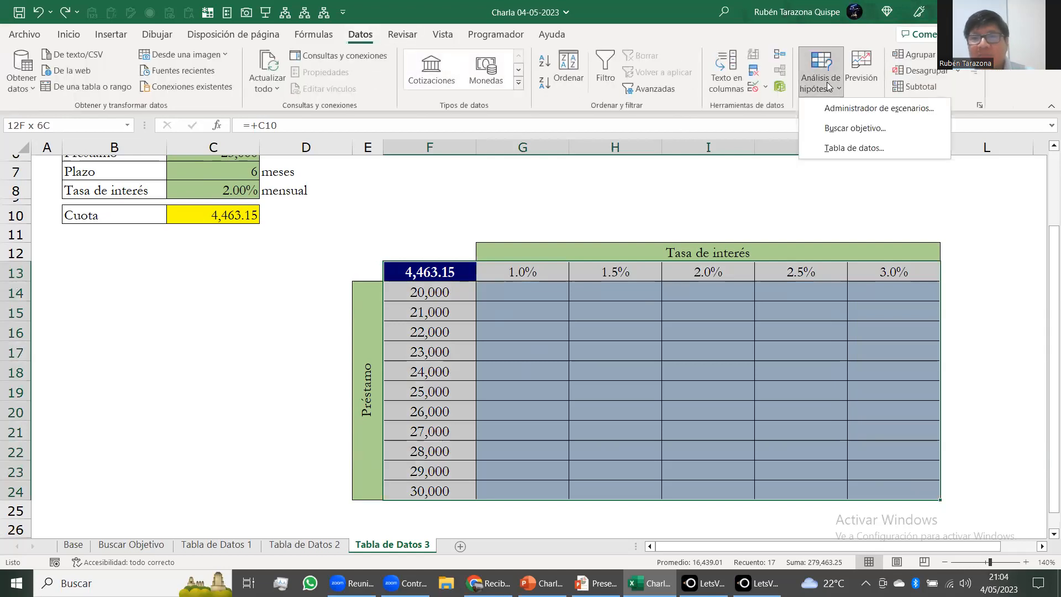
pyautogui.click(855, 148)
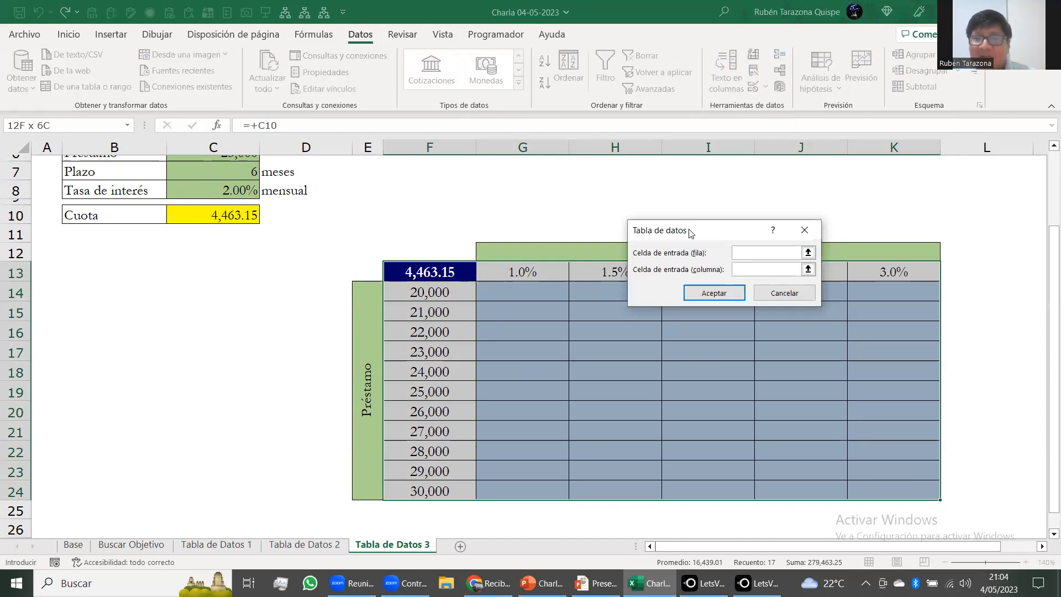
pyautogui.moveTo(689, 236); pyautogui.dragTo(662, 313)
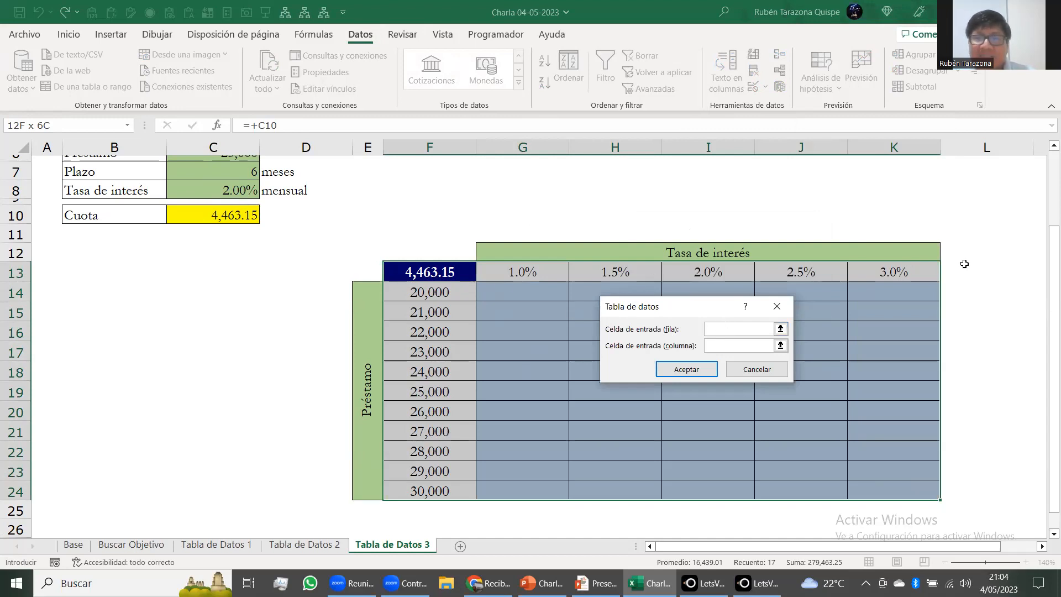
pyautogui.scroll(2, 394, 374)
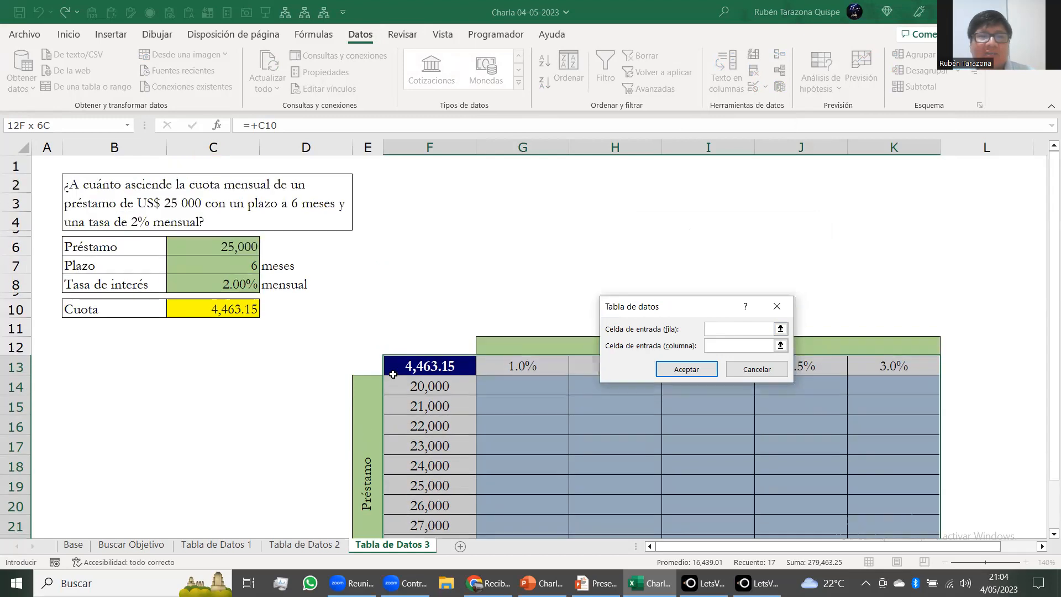
pyautogui.click(223, 276)
pyautogui.press('Tab')
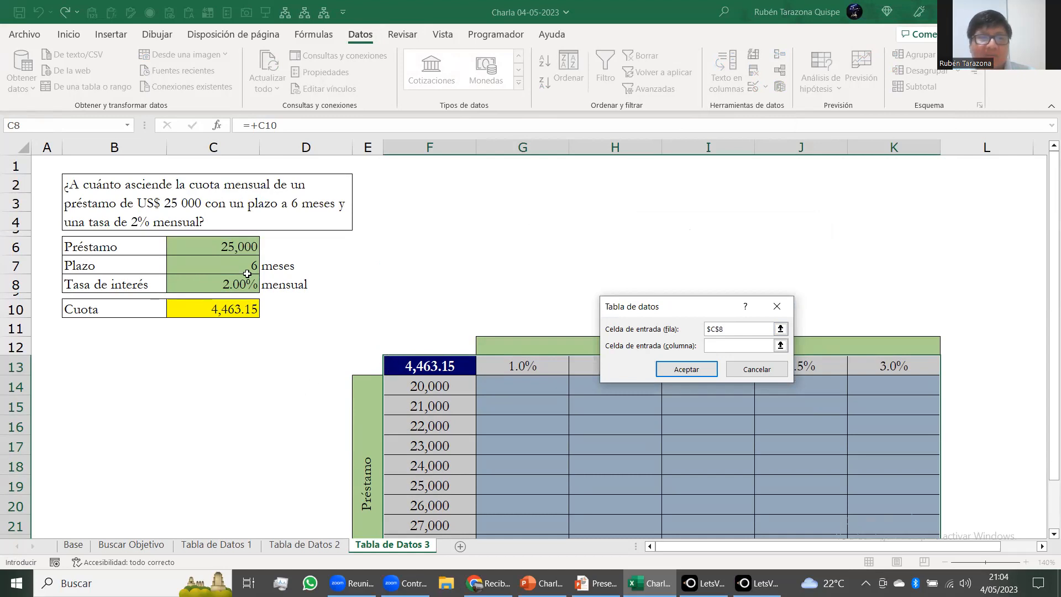
pyautogui.click(223, 237)
pyautogui.scroll(-2, 470, 326)
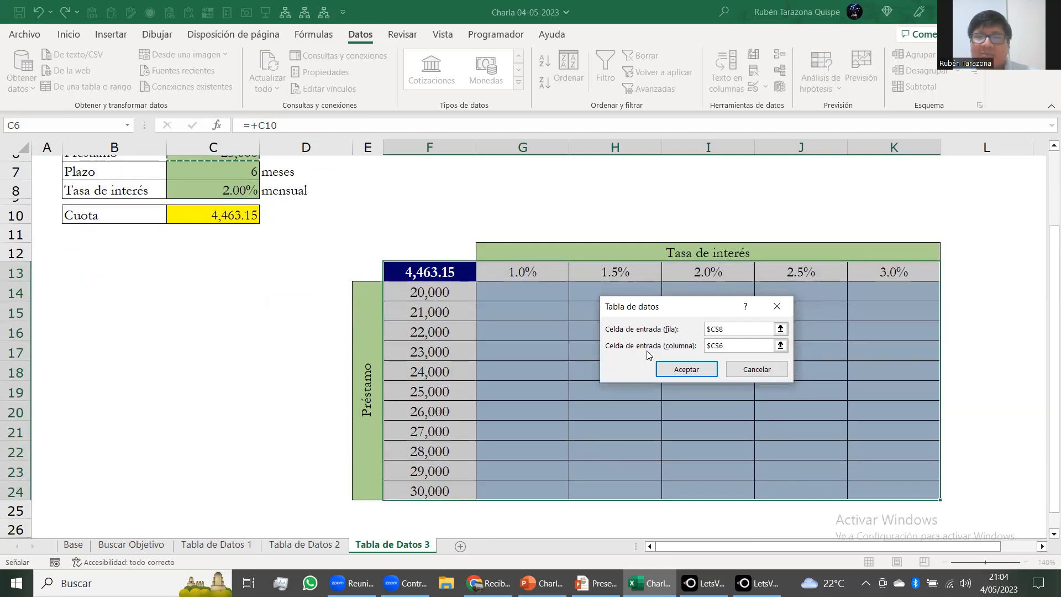
pyautogui.click(690, 369)
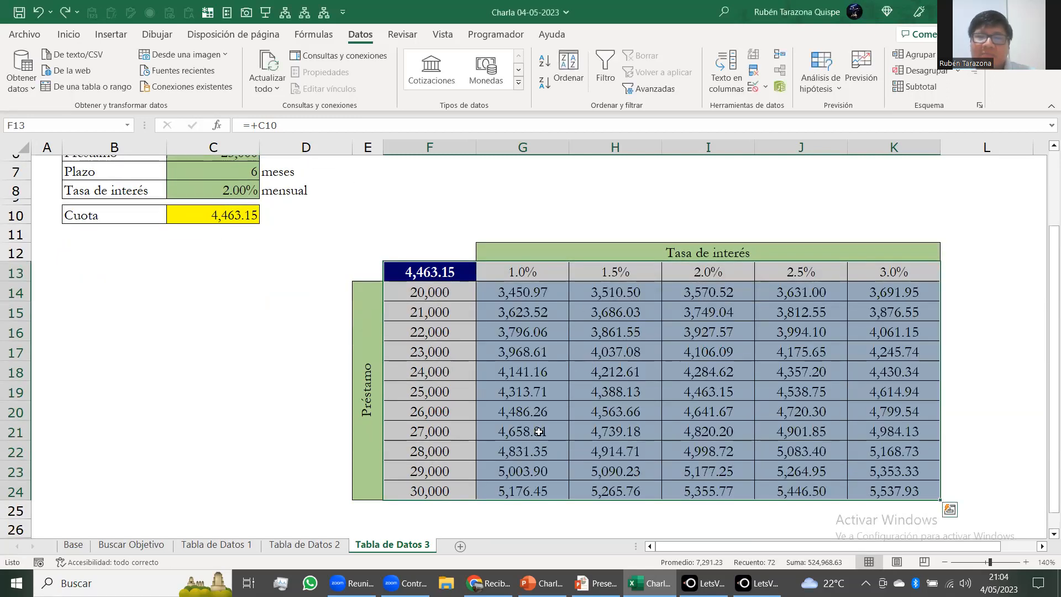
# Step: Inspect the TABLA formula in G14 and the 20,000 loan and 1.0% rate headings it combines
pyautogui.click(508, 293)
pyautogui.doubleClick(508, 293)
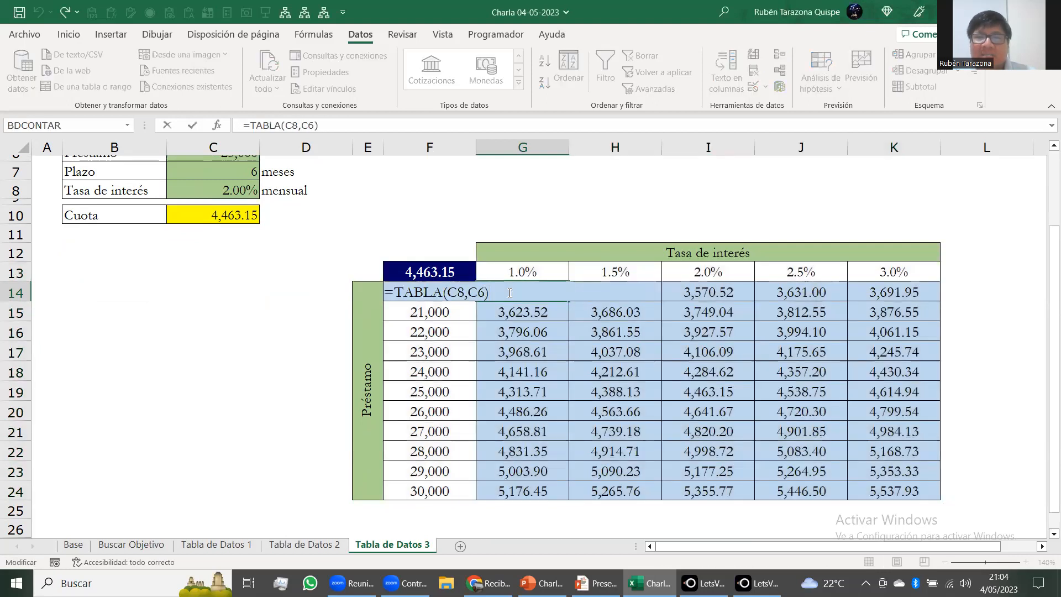
pyautogui.press('Escape')
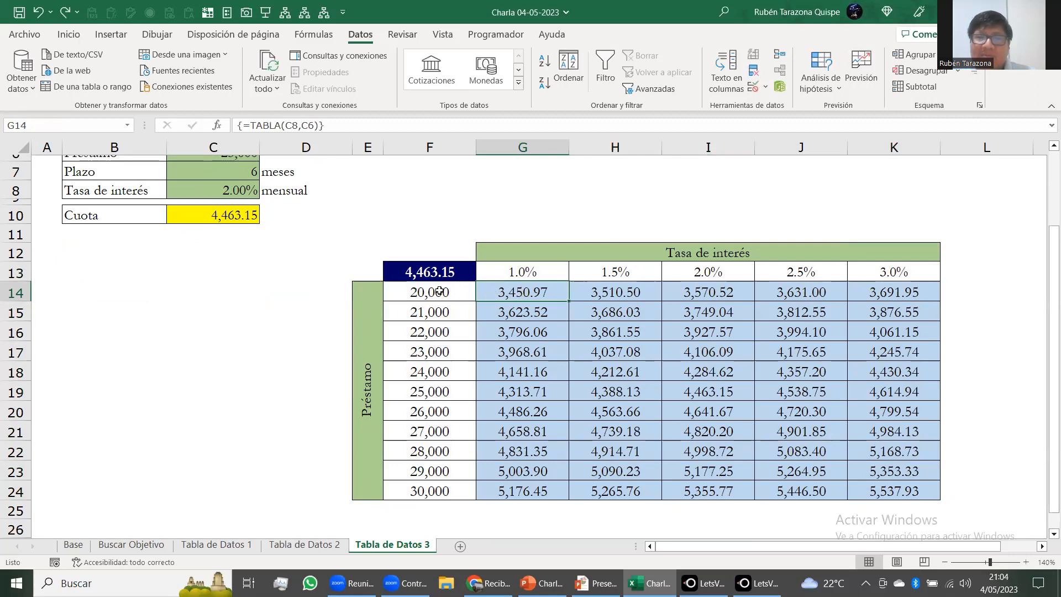
pyautogui.click(530, 269)
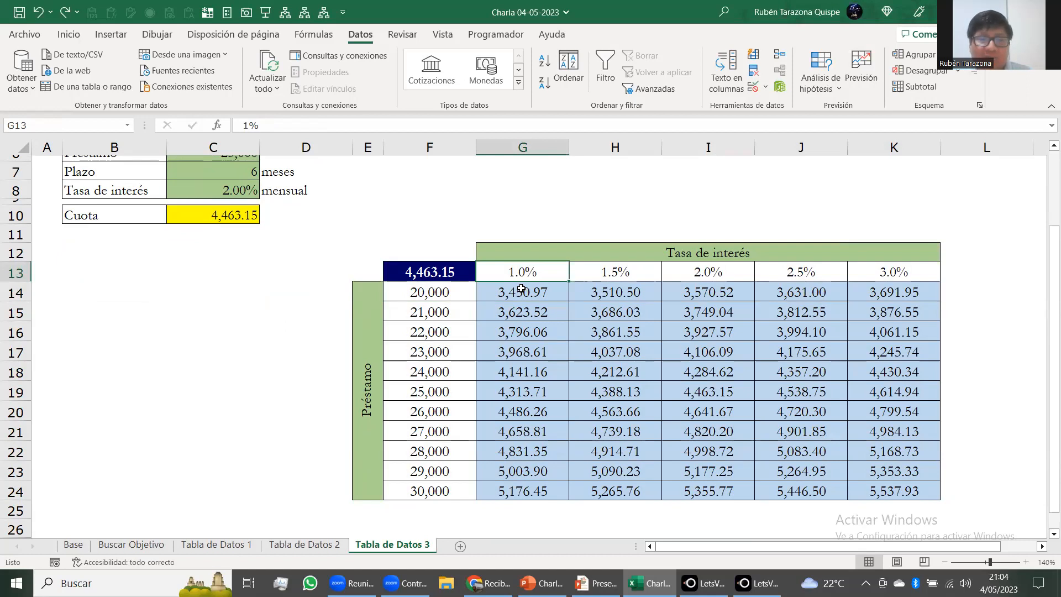
pyautogui.click(446, 291)
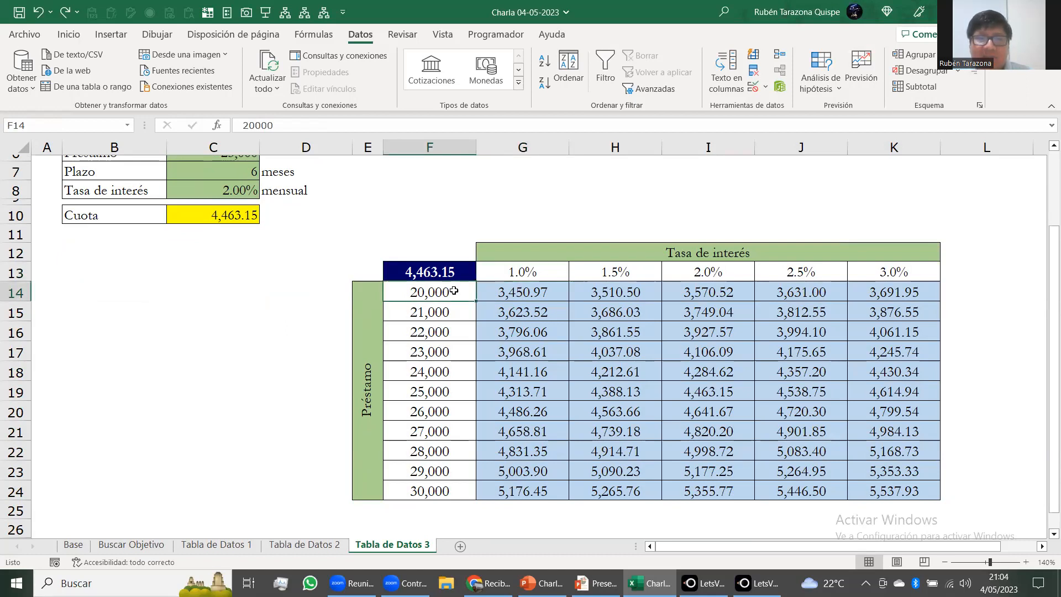
pyautogui.click(525, 270)
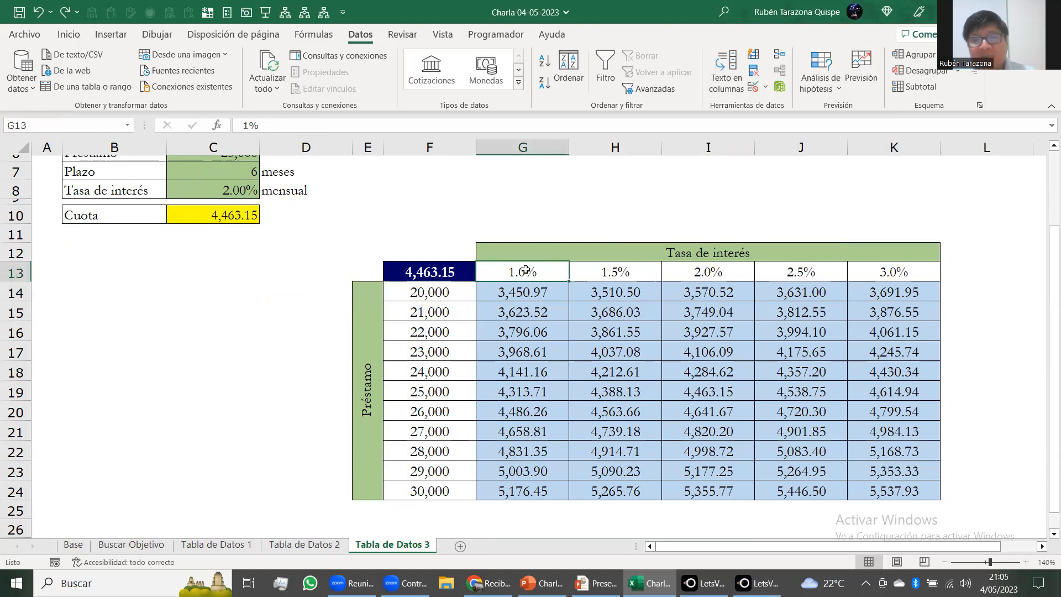
pyautogui.click(521, 287)
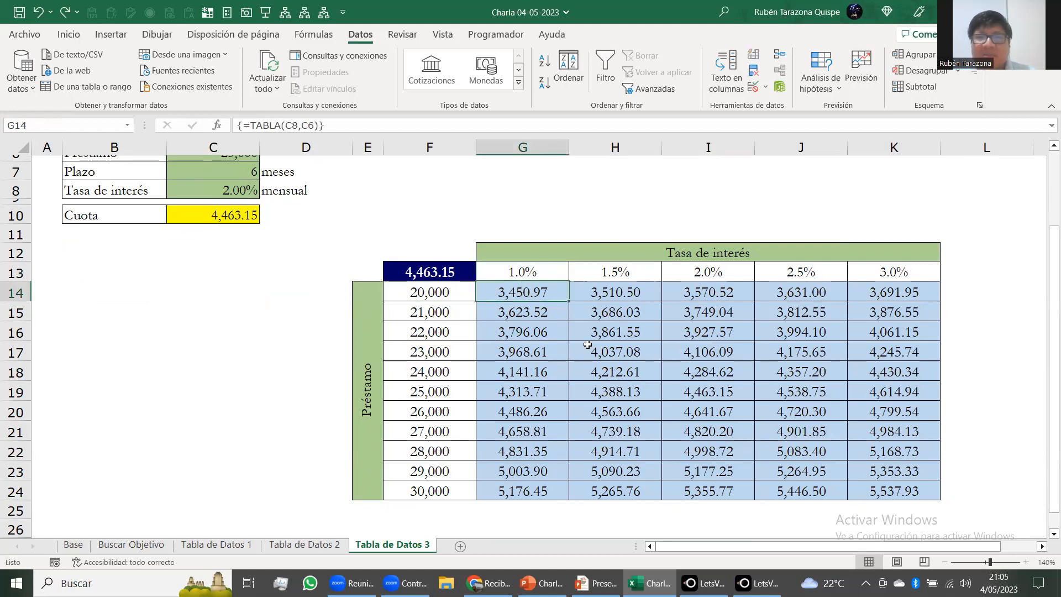
# Step: Fill cell I21, the payment for a 27,000 loan at 2.0%, with yellow
pyautogui.click(724, 428)
pyautogui.click(75, 34)
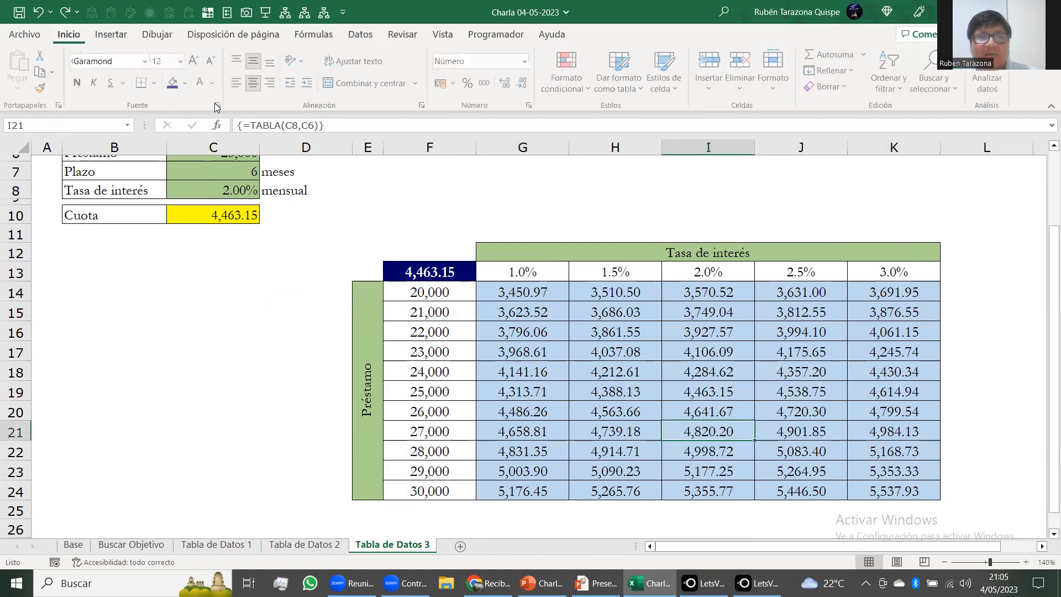
pyautogui.click(185, 83)
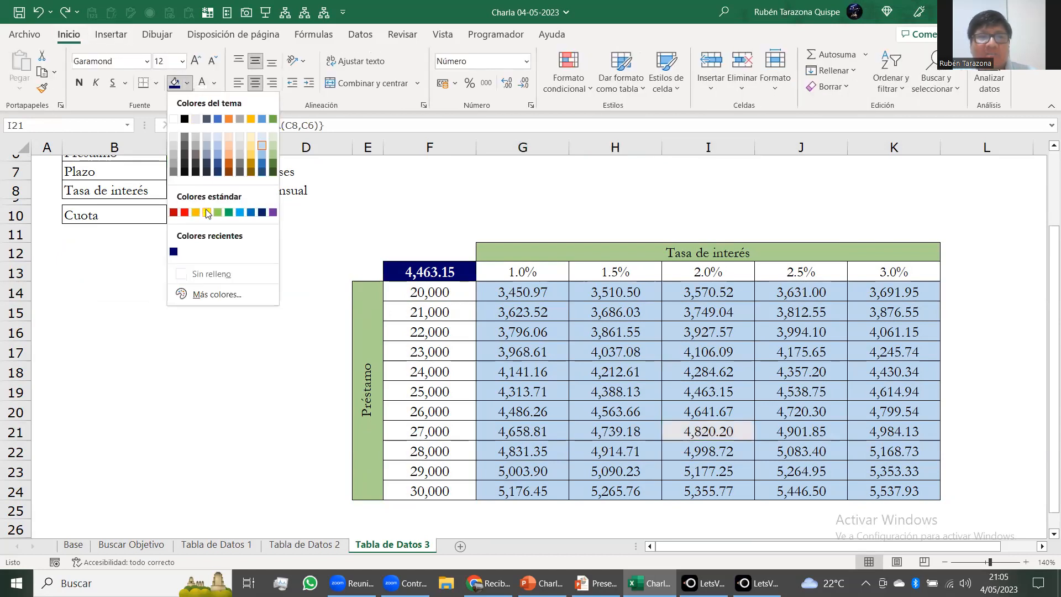
pyautogui.click(207, 213)
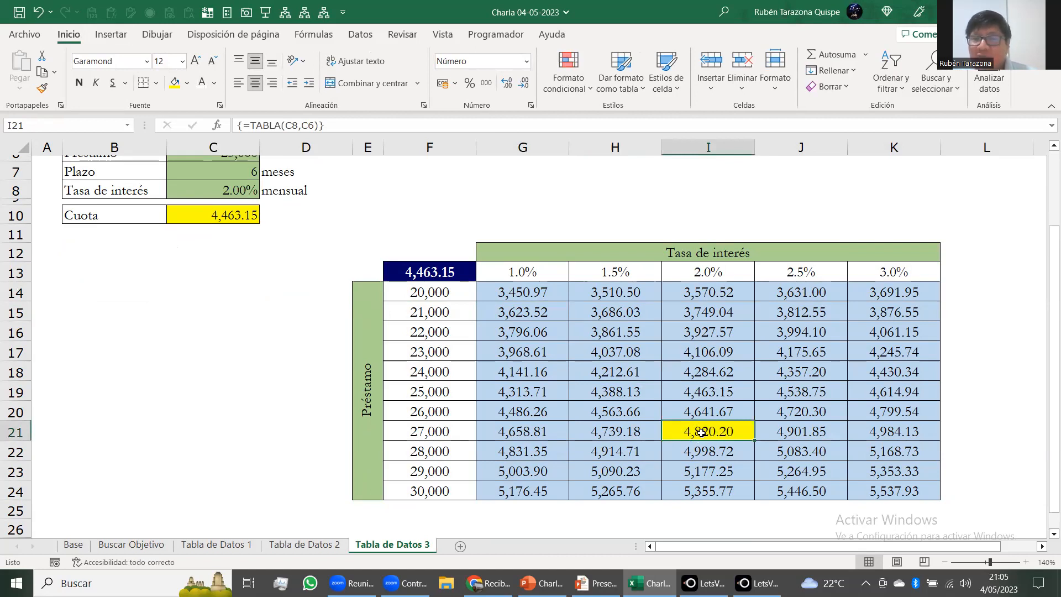
# Step: Check the loan and rate headings of the yellow cell, and review the inputs in C6:C8 and the Cuota in C10
pyautogui.click(424, 430)
pyautogui.click(710, 431)
pyautogui.click(703, 271)
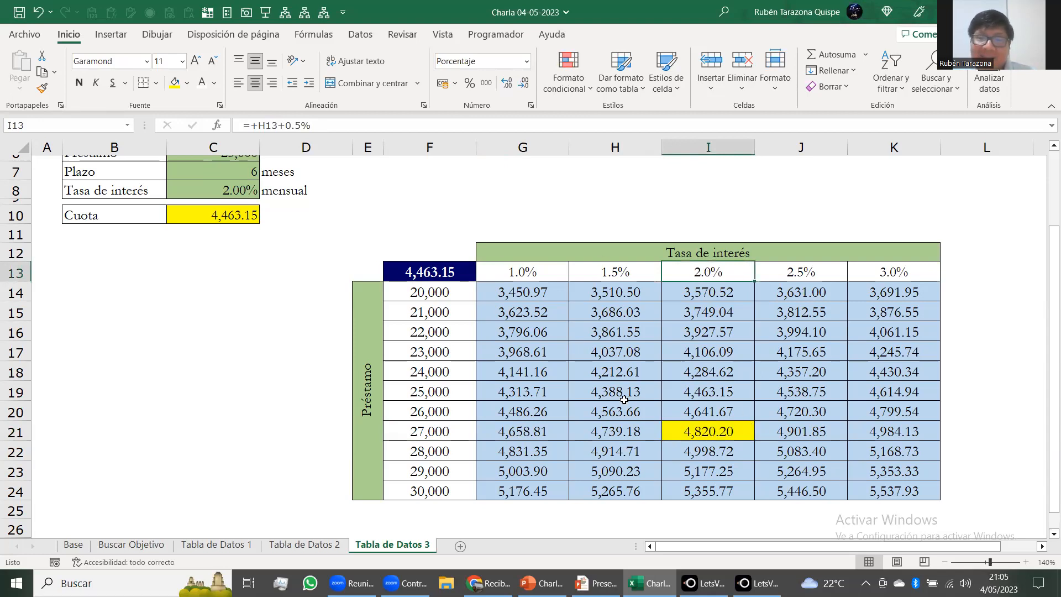
pyautogui.scroll(2, 624, 398)
pyautogui.moveTo(210, 247); pyautogui.dragTo(224, 286)
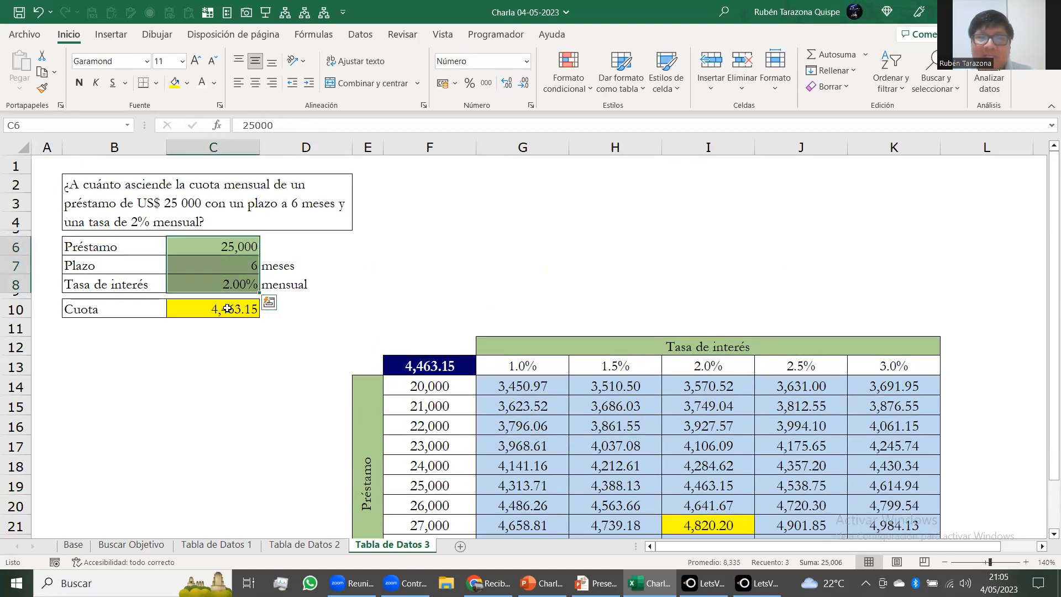
pyautogui.click(226, 309)
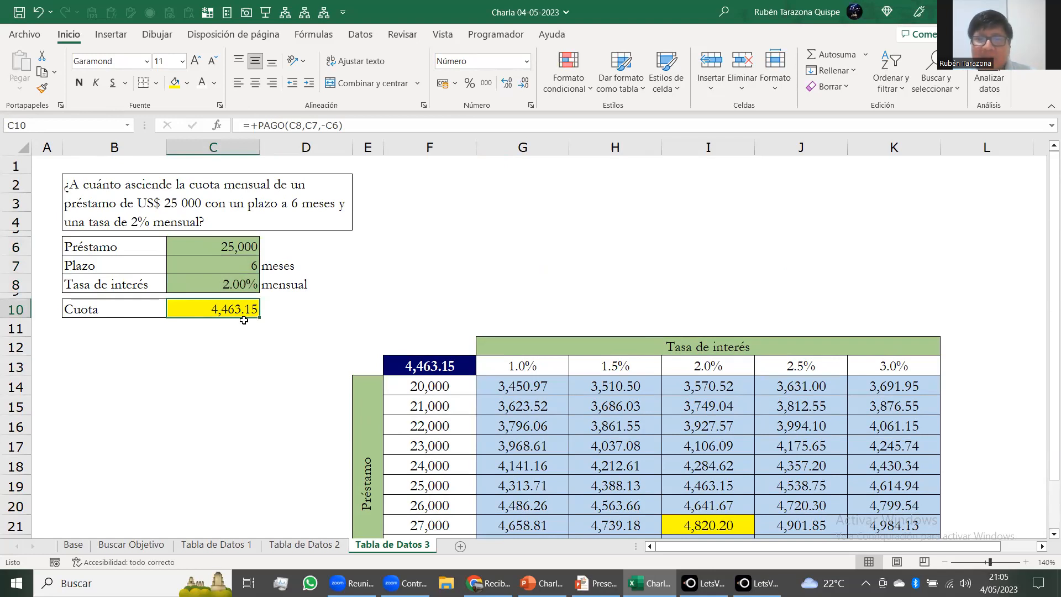
# Step: Format the Préstamo and Tasa de interés input cells, C6 and C8, with purple fill and white font
pyautogui.click(221, 246)
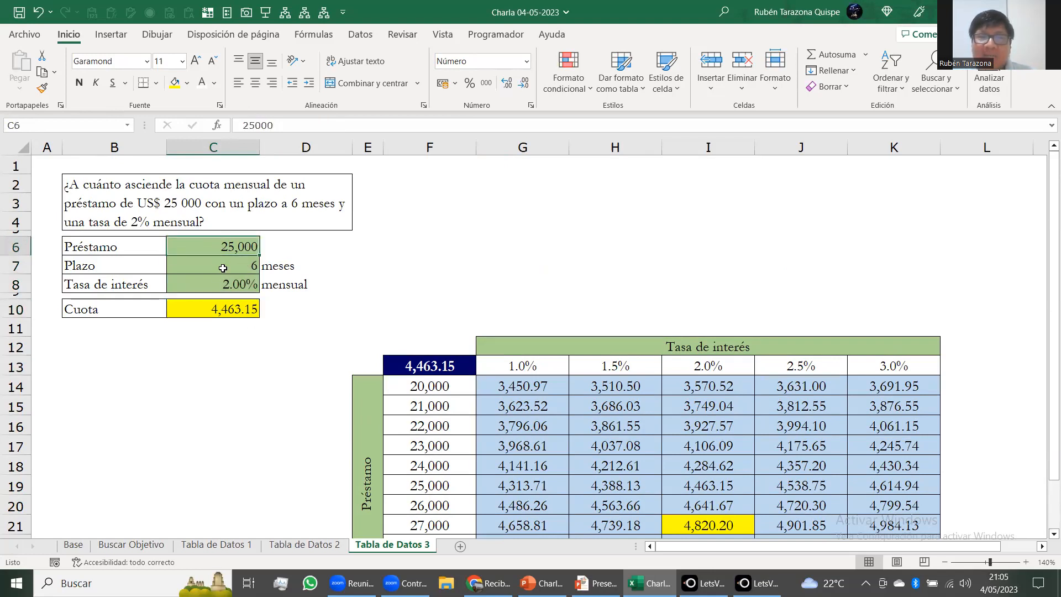
pyautogui.keyDown('ctrl'); pyautogui.click(215, 280); pyautogui.keyUp('ctrl')
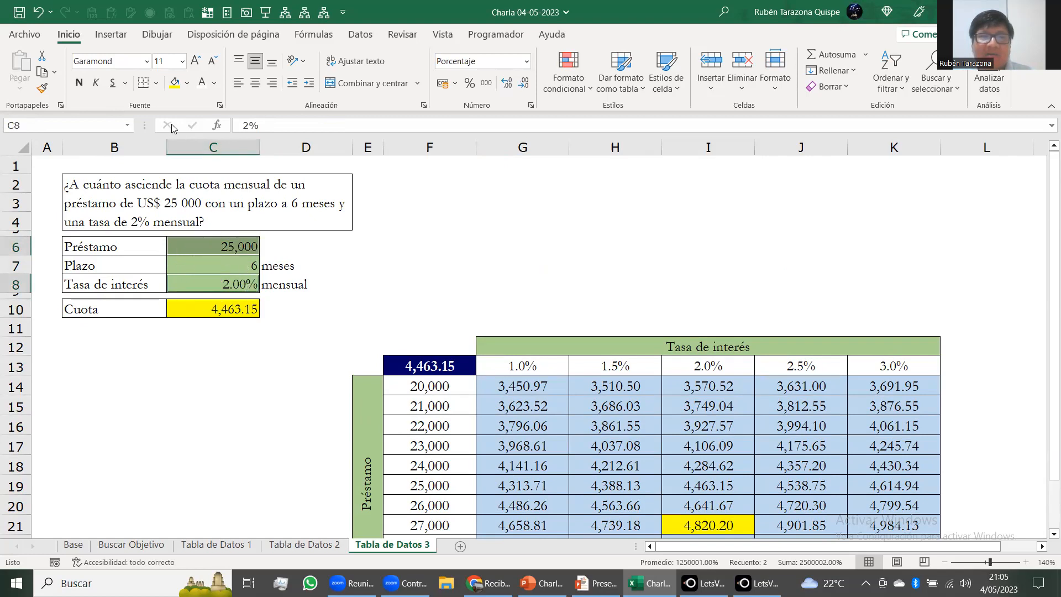
pyautogui.click(187, 82)
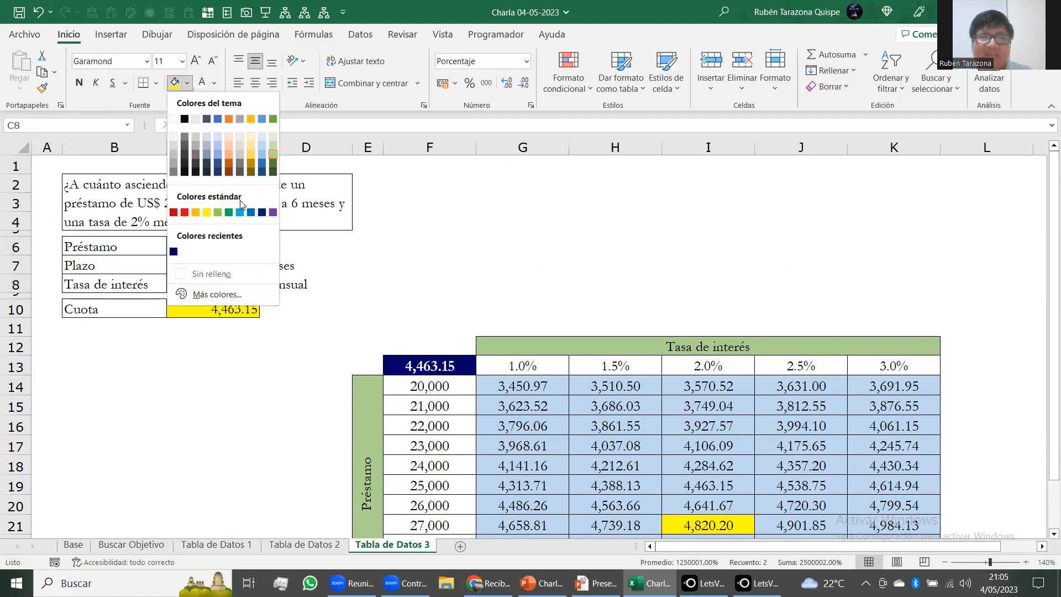
pyautogui.click(273, 212)
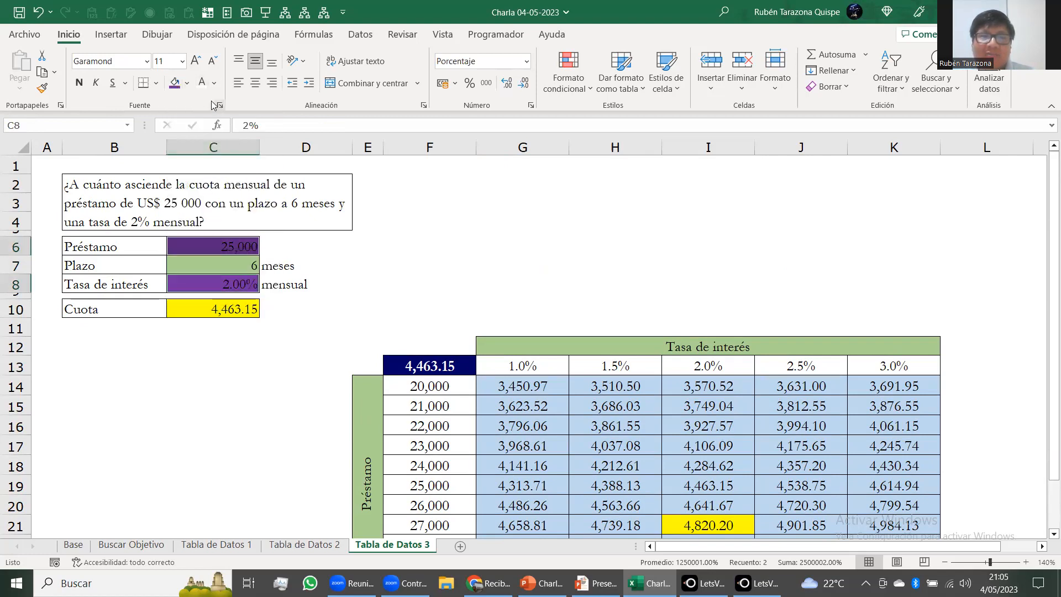
pyautogui.click(202, 83)
pyautogui.click(231, 265)
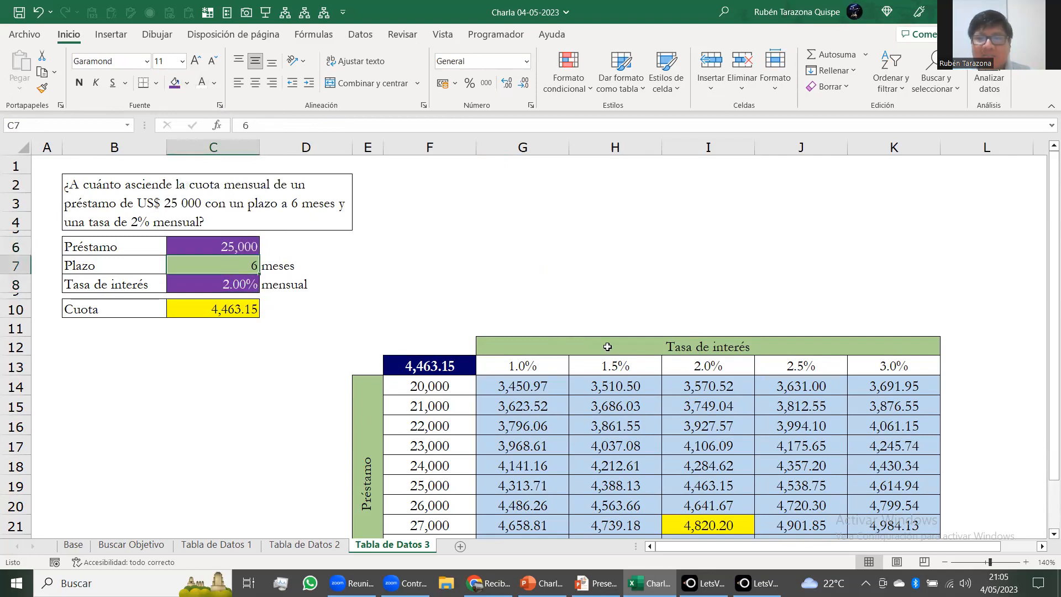
# Step: Review the payment results in G14:K24 and the Tasa de interés heading above them
pyautogui.scroll(-4, 492, 207)
pyautogui.moveTo(489, 196); pyautogui.dragTo(922, 394)
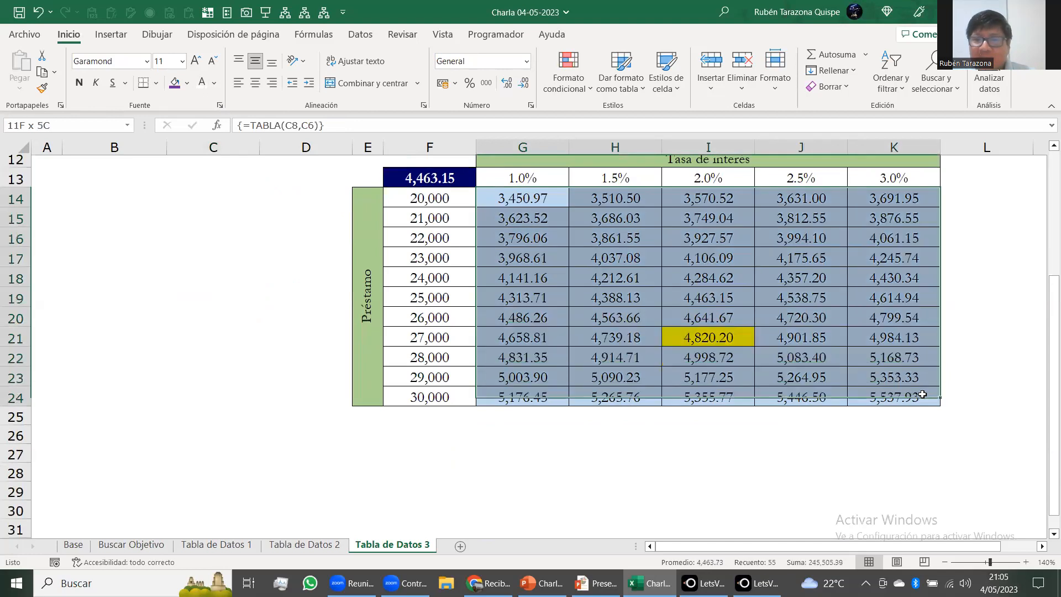
pyautogui.scroll(2, 617, 430)
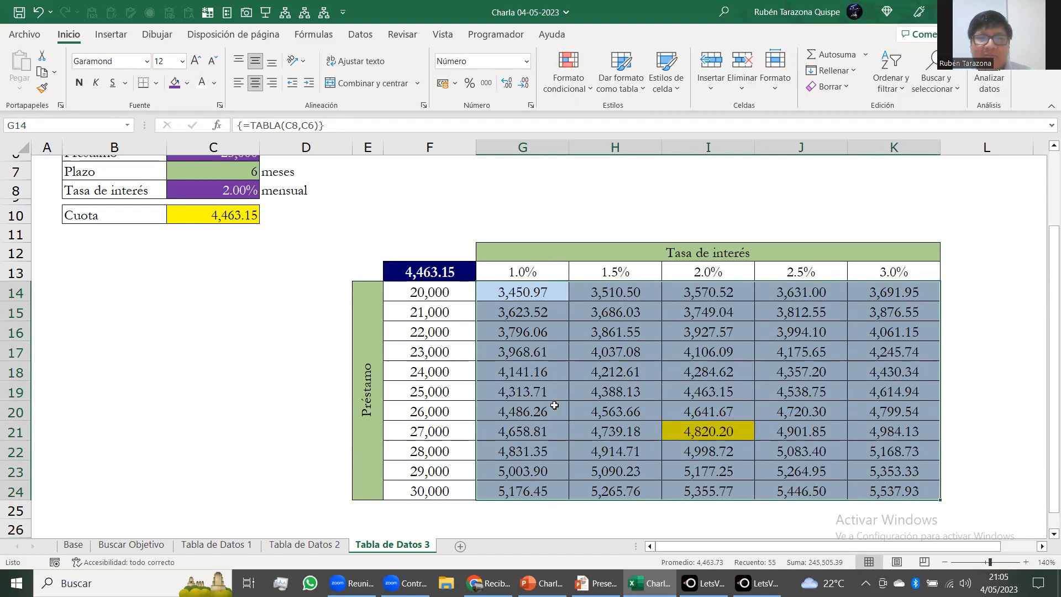
pyautogui.click(526, 250)
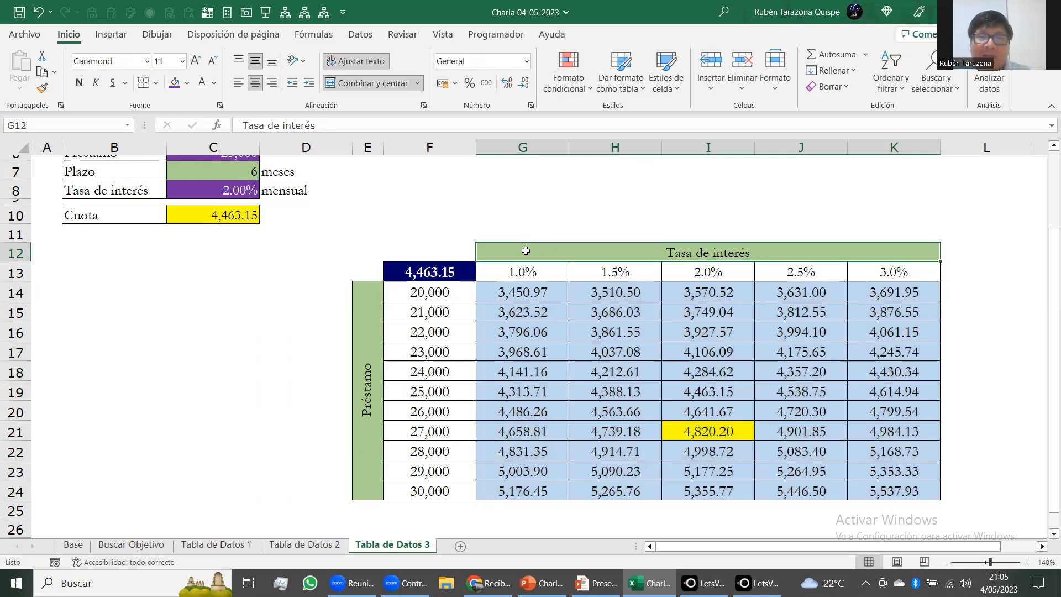
# Step: Inspect the loan increment formula in F15 and the data table formula in G14
pyautogui.click(429, 313)
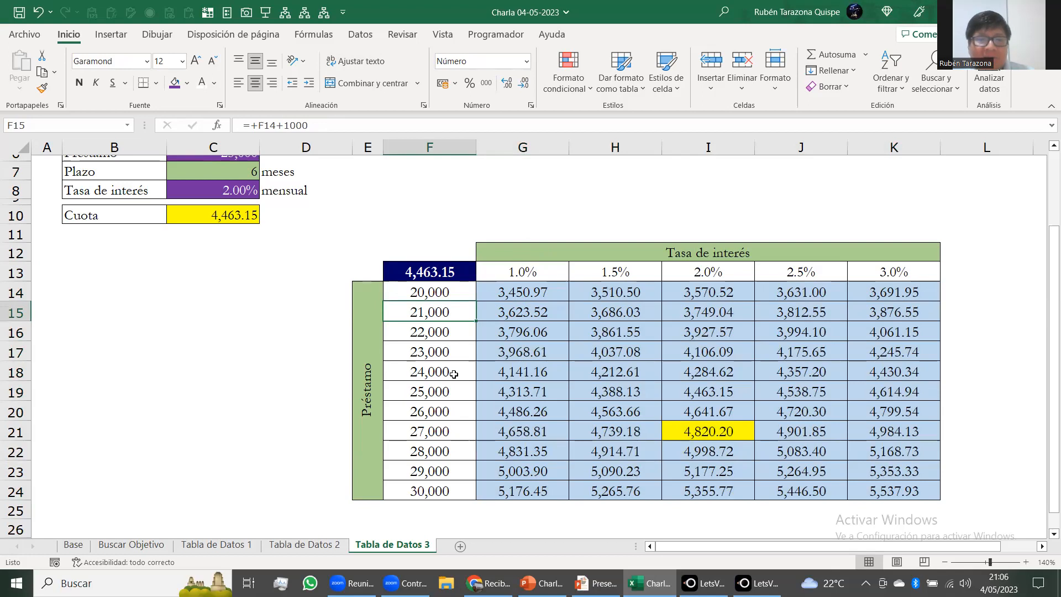
pyautogui.click(515, 289)
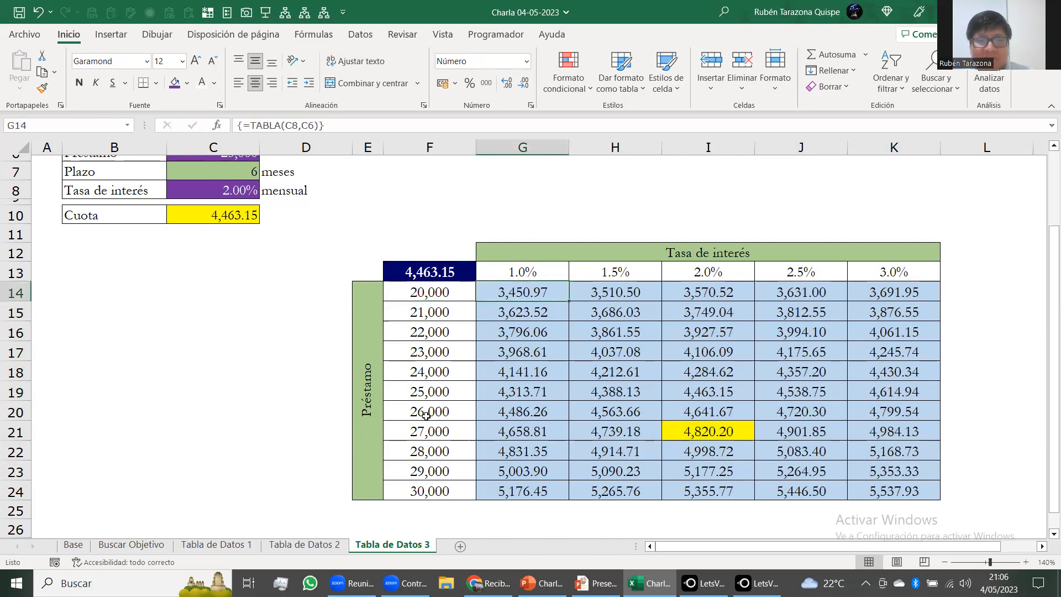
pyautogui.scroll(2, 426, 416)
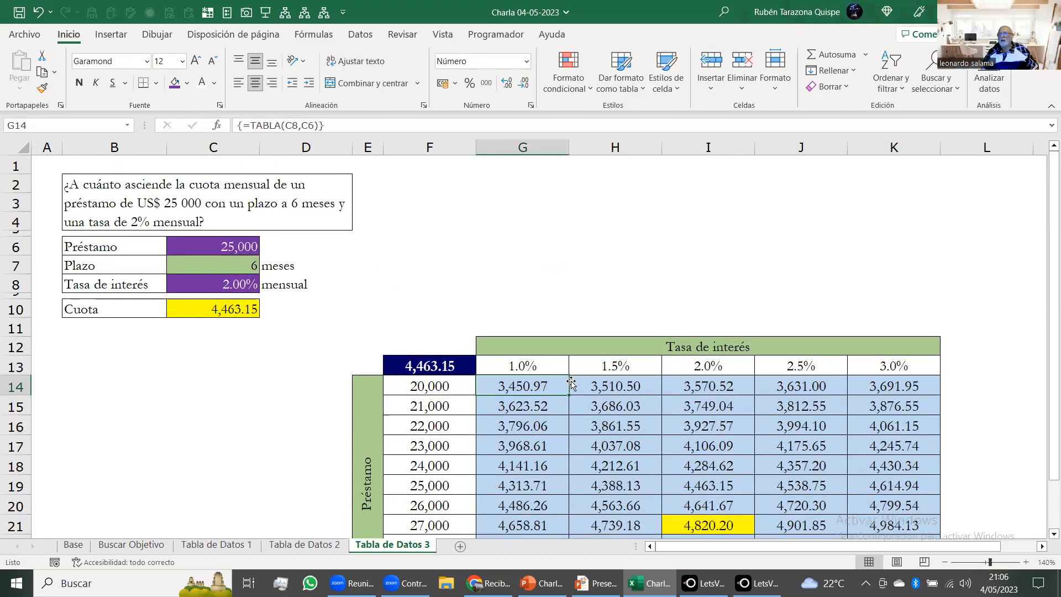
pyautogui.scroll(-2, 571, 381)
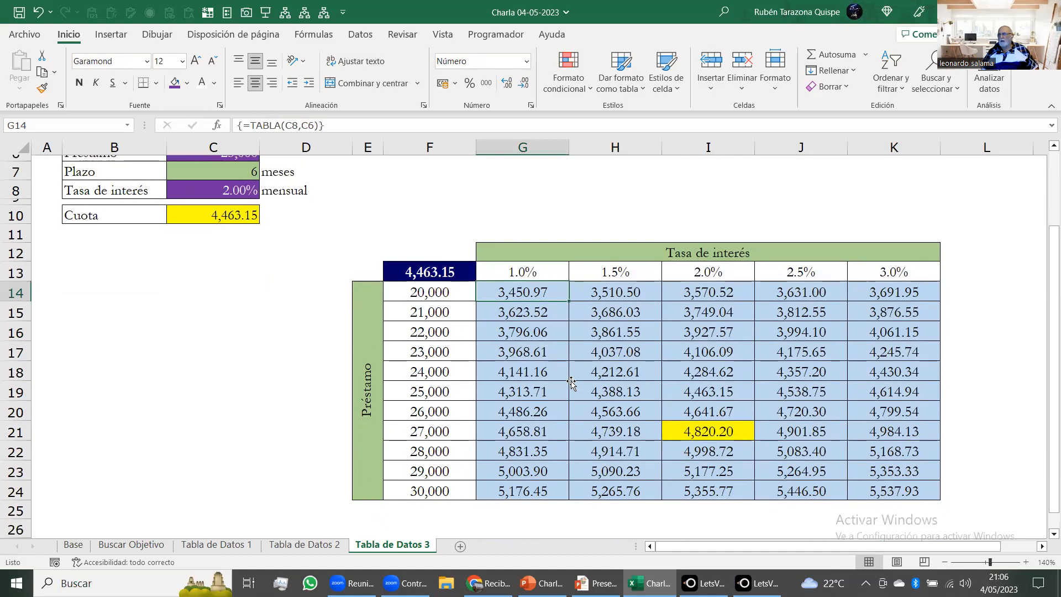
# Step: Set the Plazo in C7 to 7 months and review the recalculated payment table
pyautogui.scroll(2, 571, 382)
pyautogui.click(223, 265)
pyautogui.scroll(-2, 381, 316)
pyautogui.scroll(-1, 381, 316)
pyautogui.scroll(2, 259, 301)
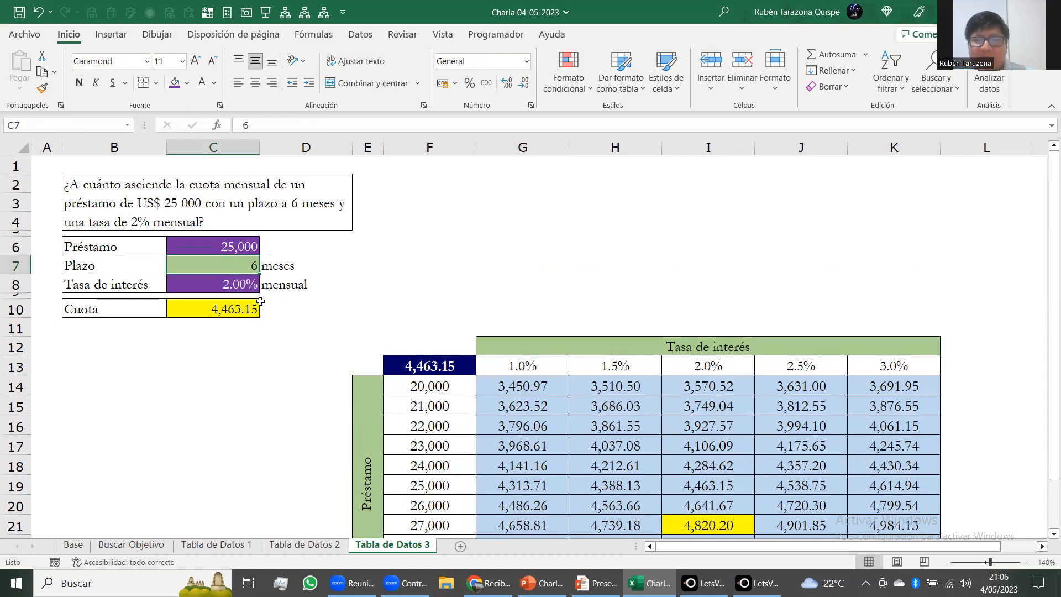
pyautogui.write('7')
pyautogui.press('Return')
pyautogui.scroll(-2, 757, 475)
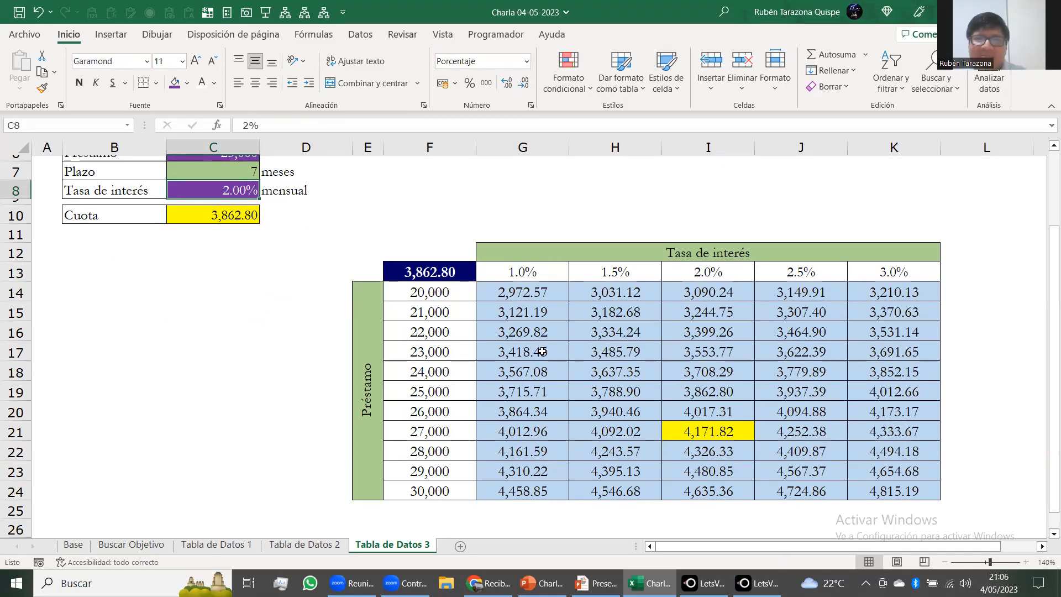
pyautogui.scroll(2, 540, 347)
pyautogui.scroll(-2, 540, 347)
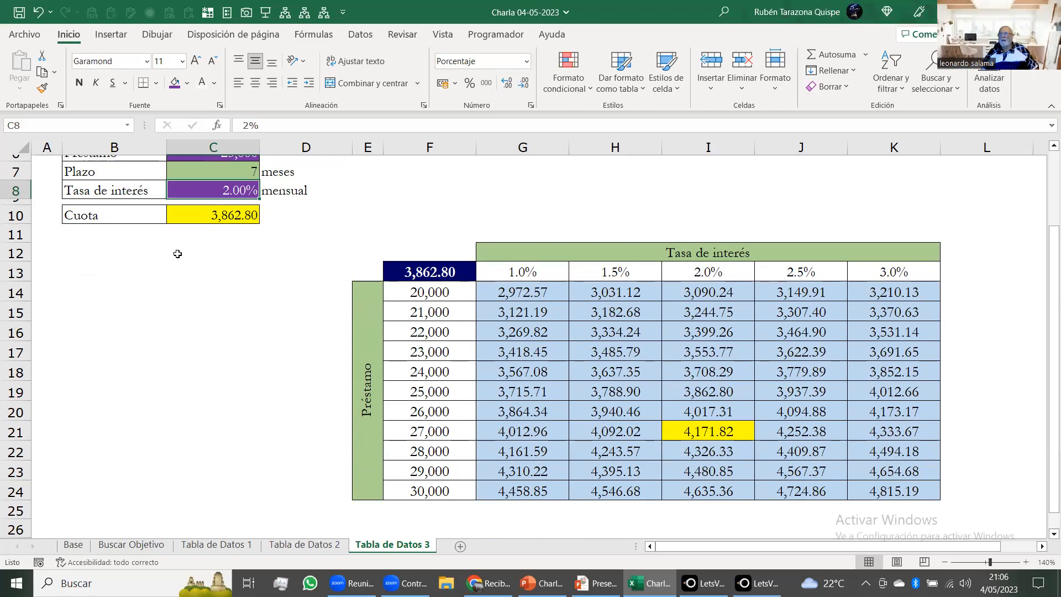
# Step: Restore the Plazo in C7 to 6 months
pyautogui.click(222, 165)
pyautogui.write('6')
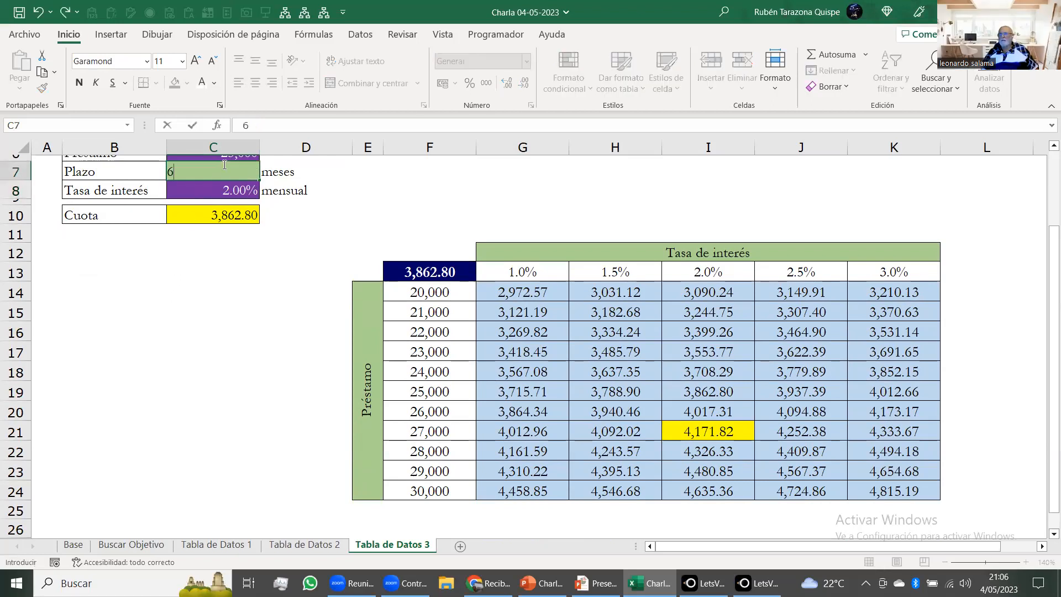
pyautogui.press('Return')
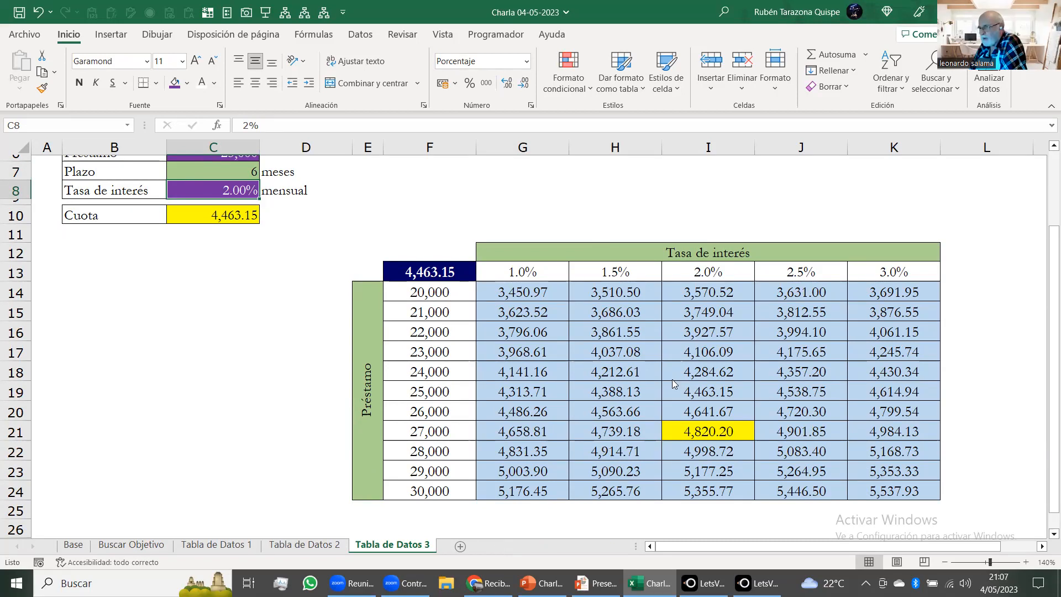
pyautogui.hotkey('alt', 'Tab')
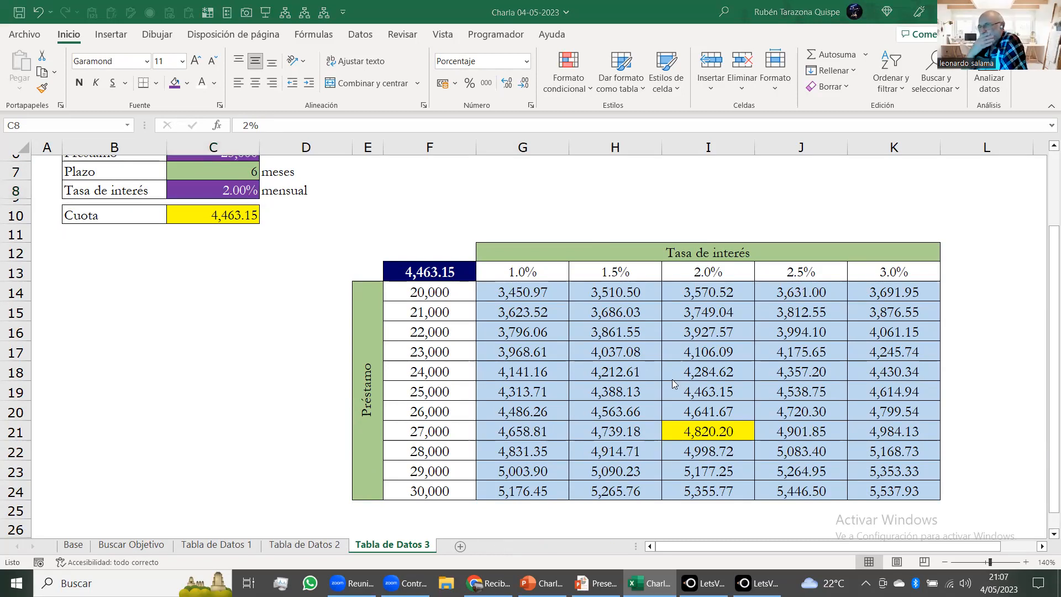
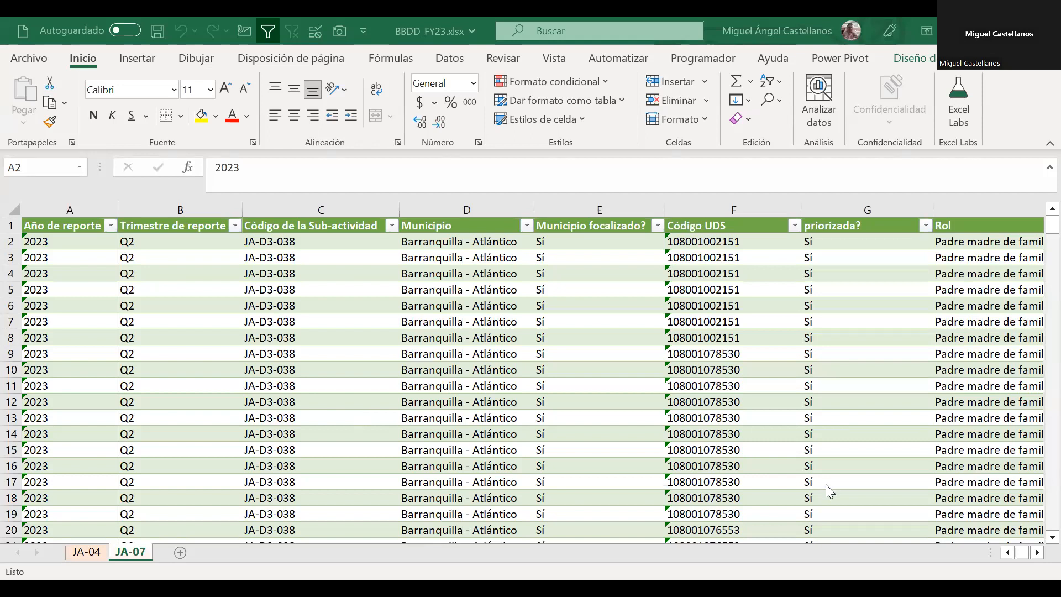
# Step: Examine how far the records extend on sheet JA-04 of BBDD_FY23.xlsx, returning to its header row
pyautogui.click(97, 552)
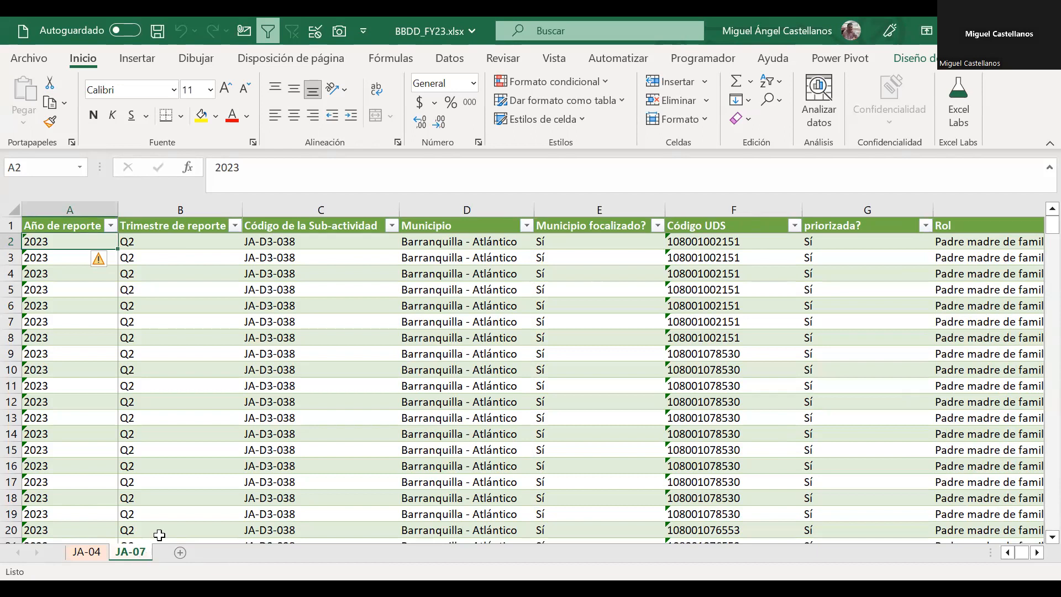
pyautogui.click(87, 553)
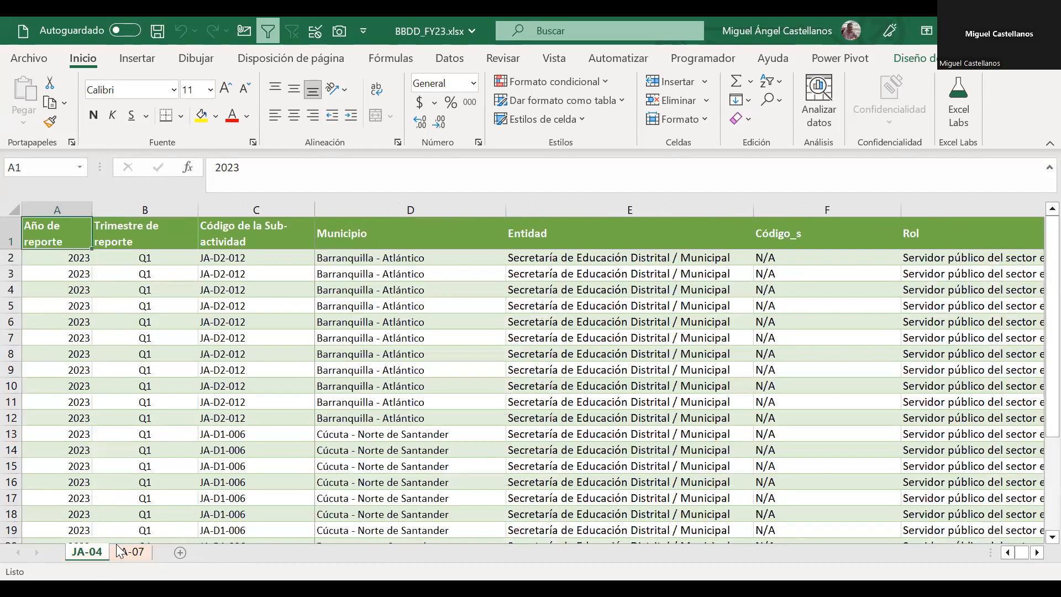
pyautogui.click(56, 319)
pyautogui.hotkey('ctrl', 'Home')
pyautogui.hotkey('ctrl', 'Down')
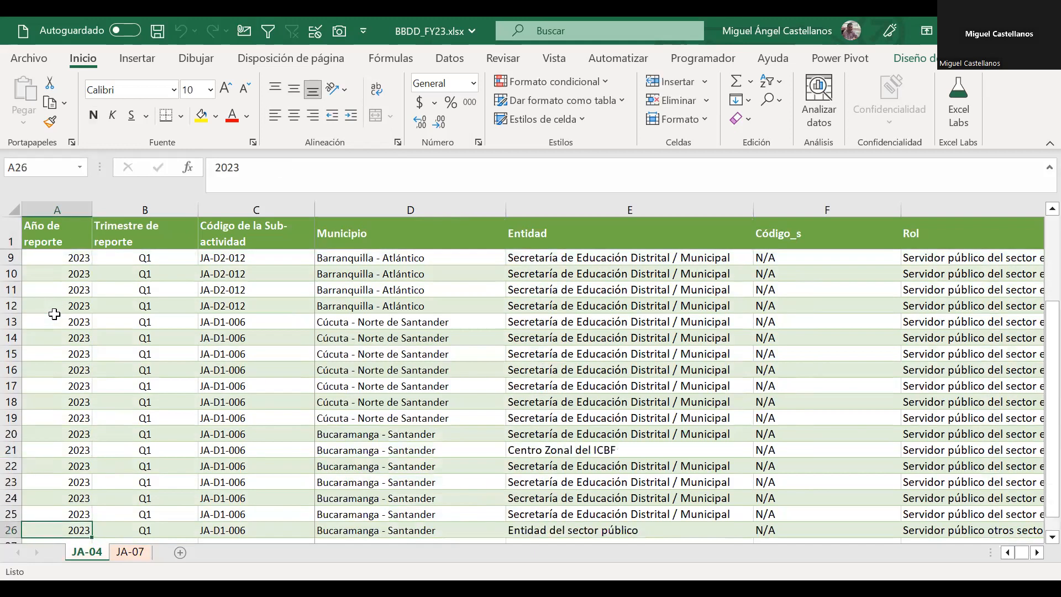
pyautogui.press('Down')
pyautogui.press('Up')
pyautogui.hotkey('ctrl', 'Up')
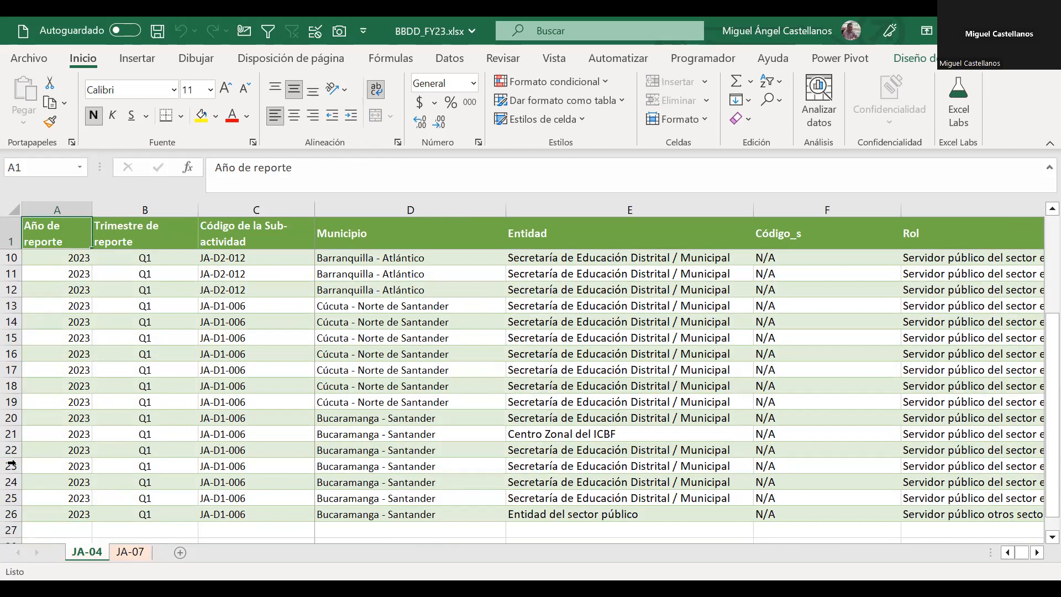
# Step: Check how far the records extend on sheet JA-07
pyautogui.click(142, 551)
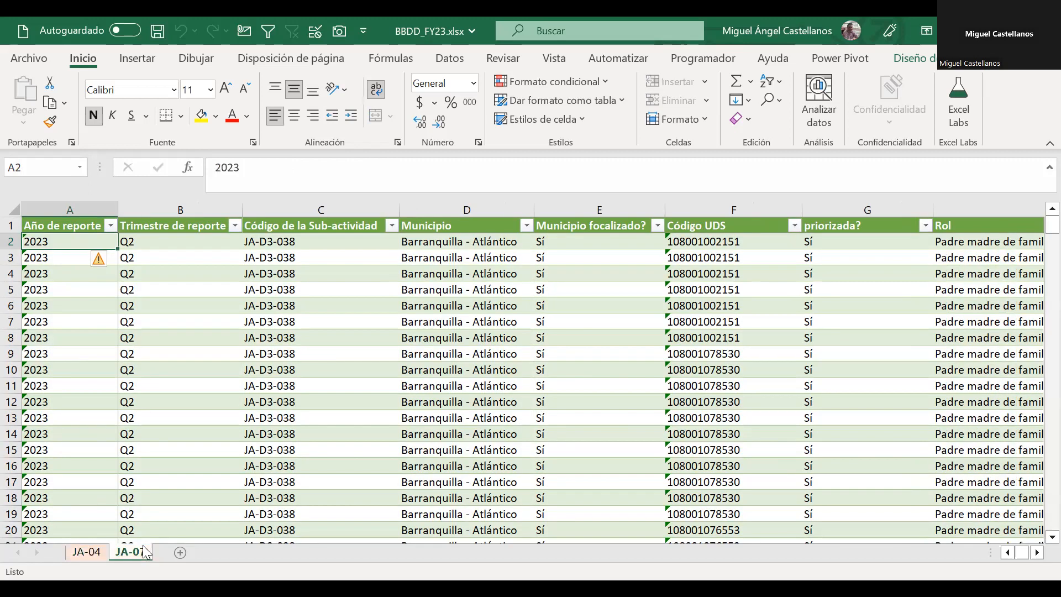
pyautogui.hotkey('ctrl', 'Down')
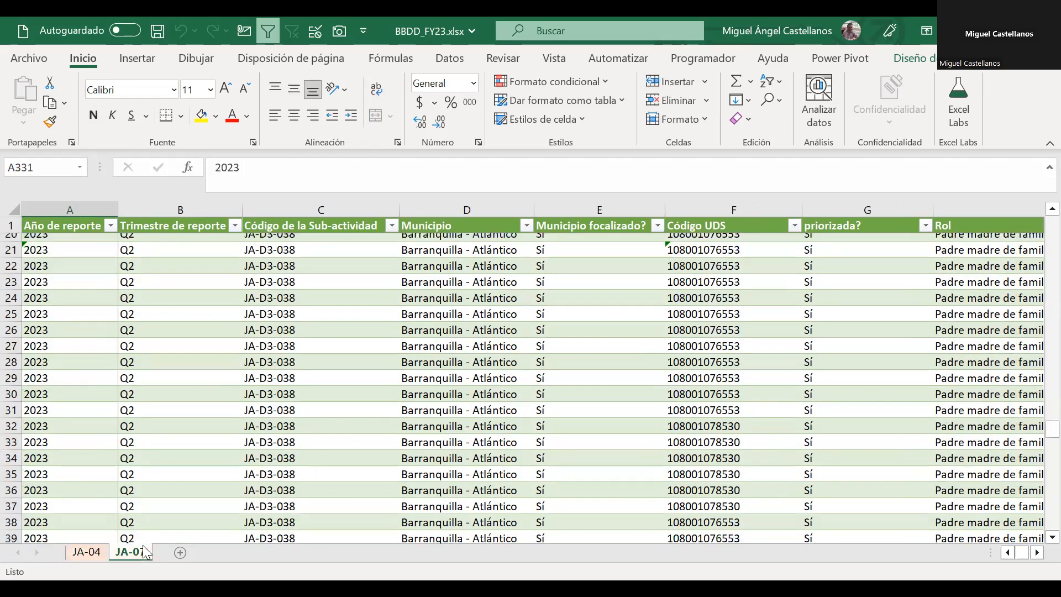
pyautogui.hotkey('ctrl', 'Up')
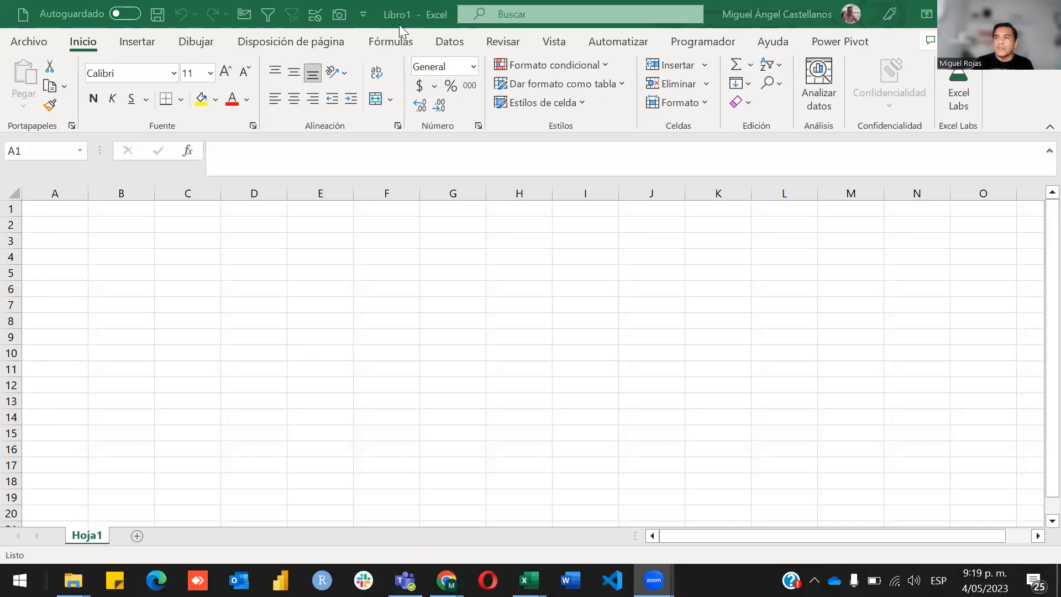
pyautogui.click(445, 41)
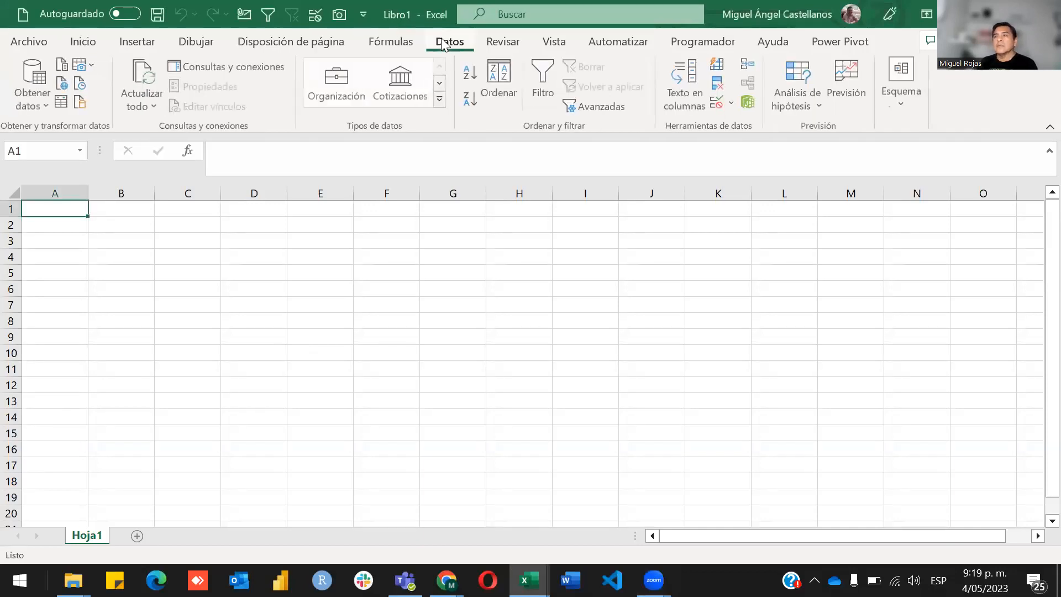
pyautogui.click(39, 101)
pyautogui.moveTo(116, 127)
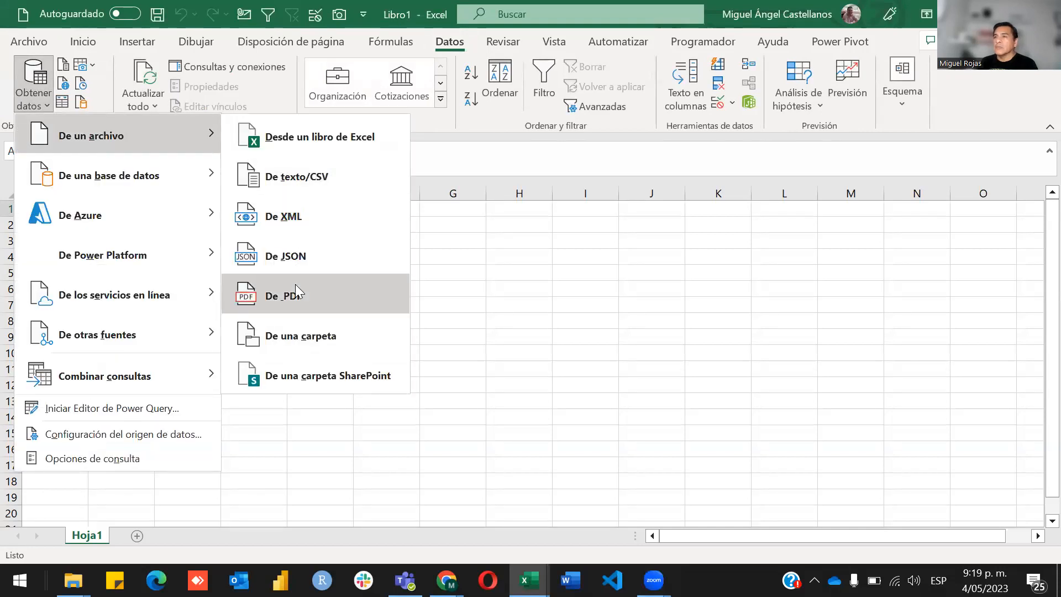
pyautogui.click(367, 149)
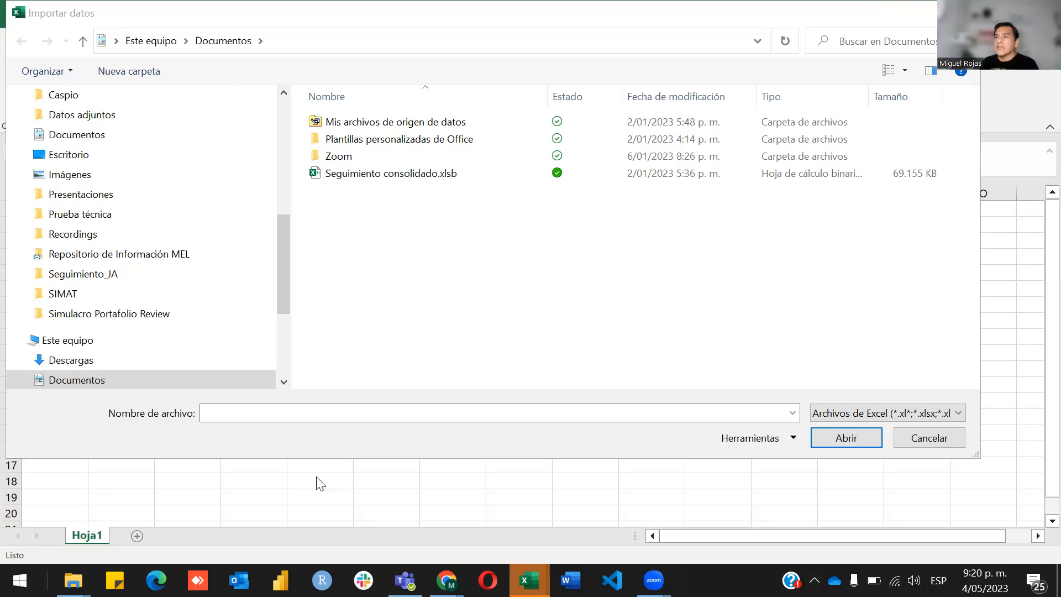
pyautogui.click(940, 440)
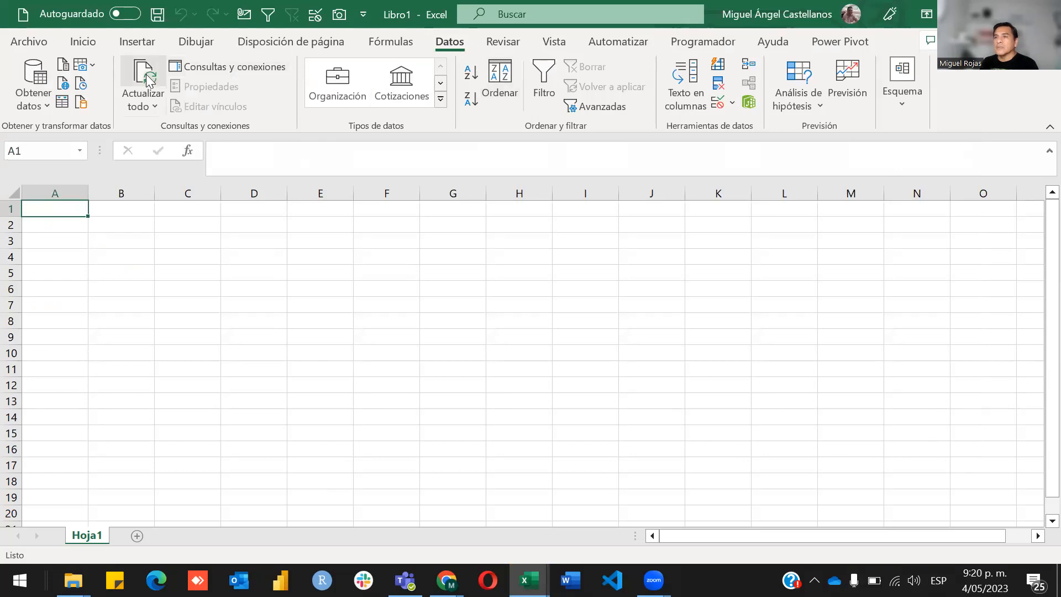
# Step: Get data from the folder C:\DATOS\VM ACUMULADOS - Ejemplo and open its file list for transformation in Power Query
pyautogui.click(48, 110)
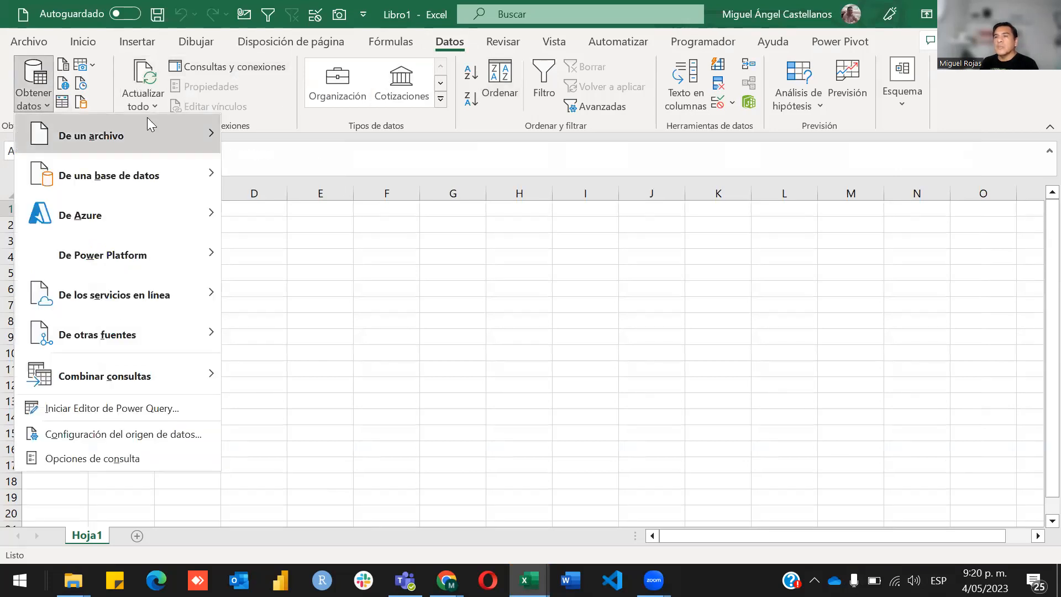
pyautogui.moveTo(174, 125)
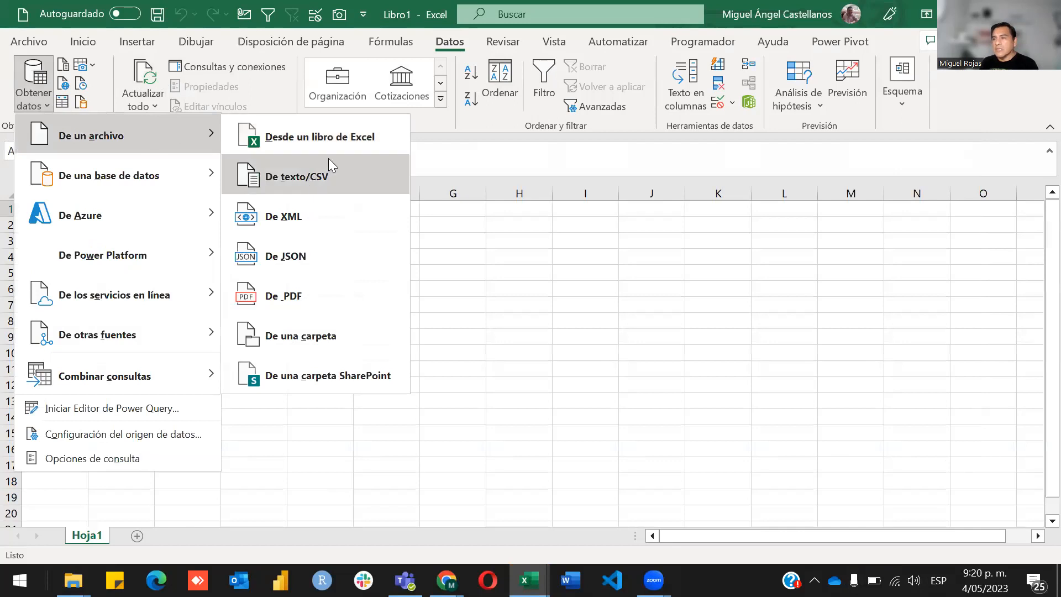
pyautogui.click(307, 338)
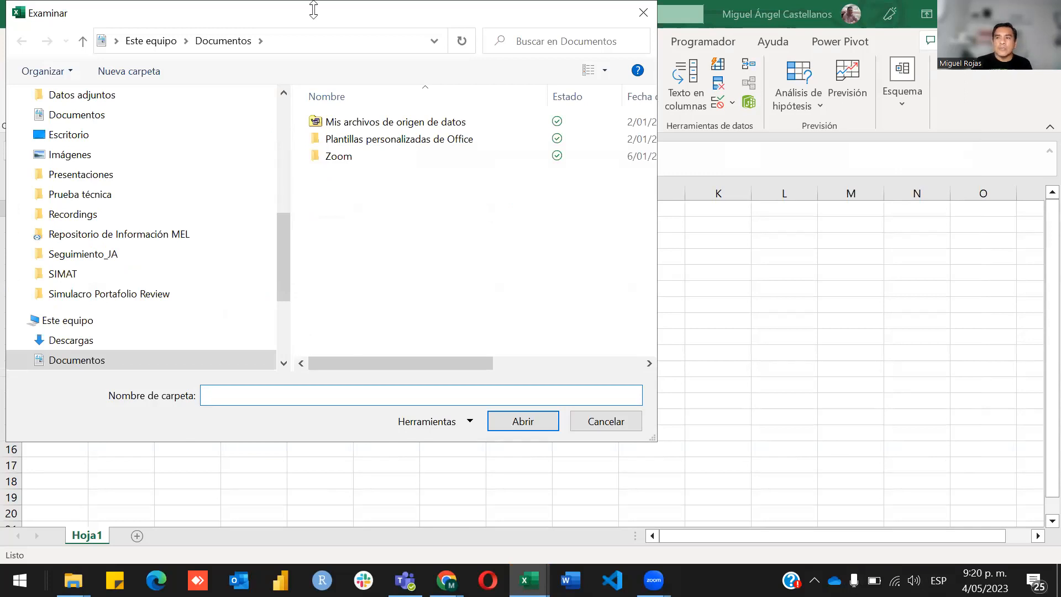
pyautogui.moveTo(281, 241); pyautogui.dragTo(283, 106)
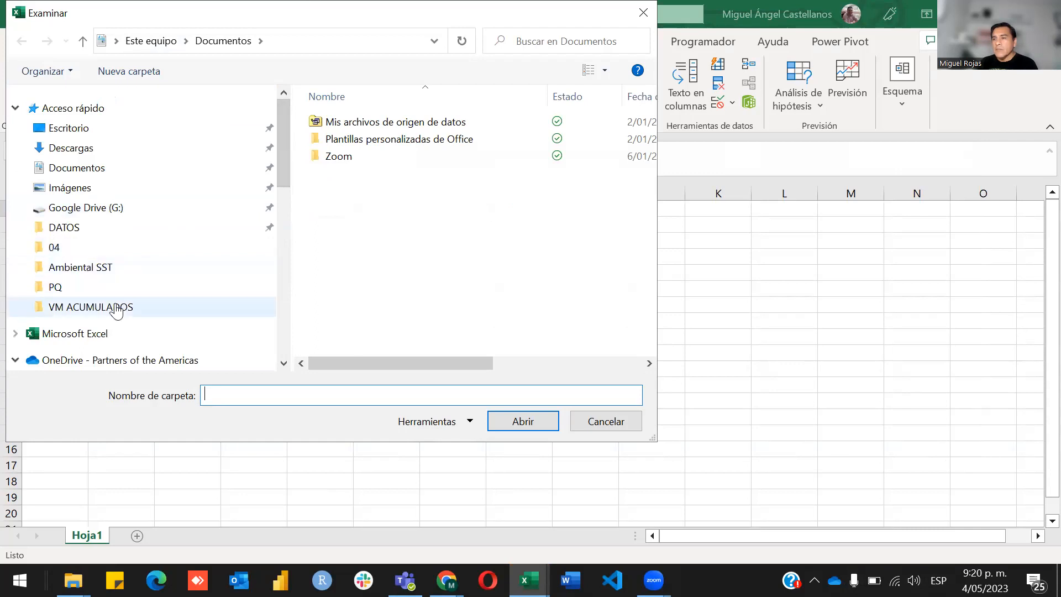
pyautogui.click(107, 223)
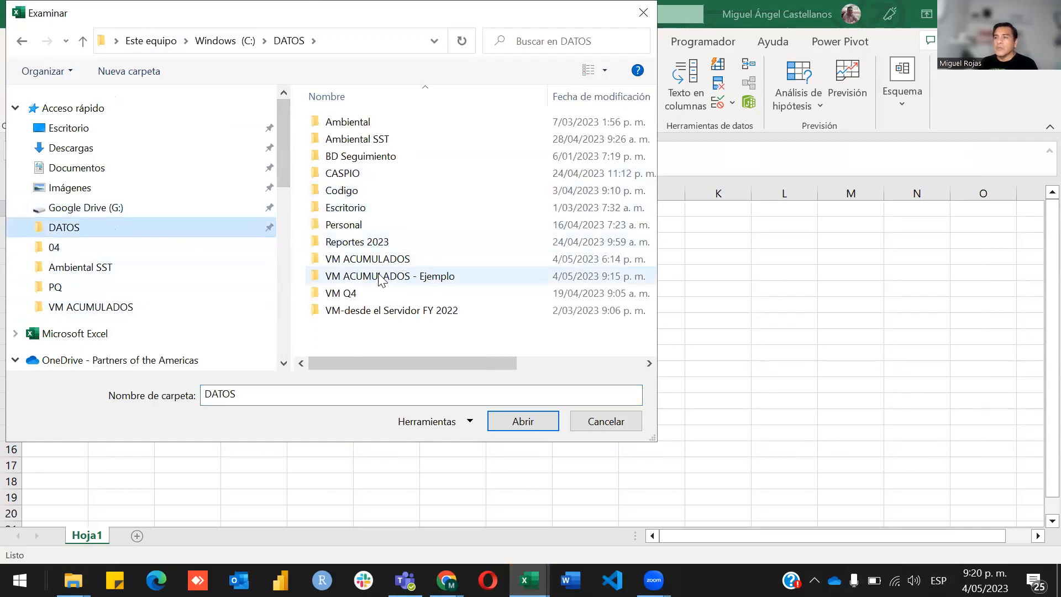
pyautogui.doubleClick(379, 275)
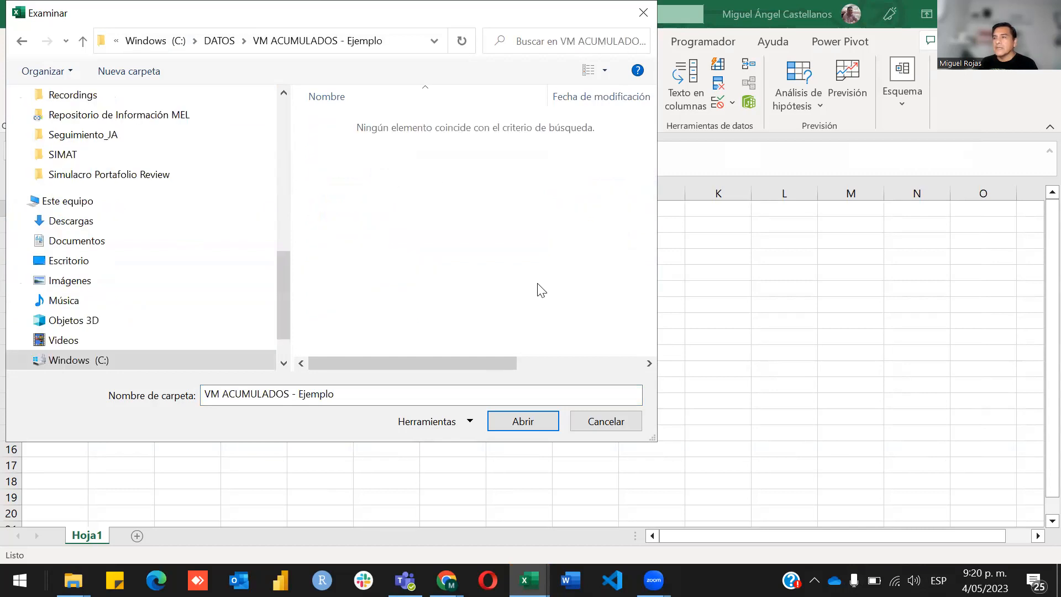
pyautogui.click(508, 422)
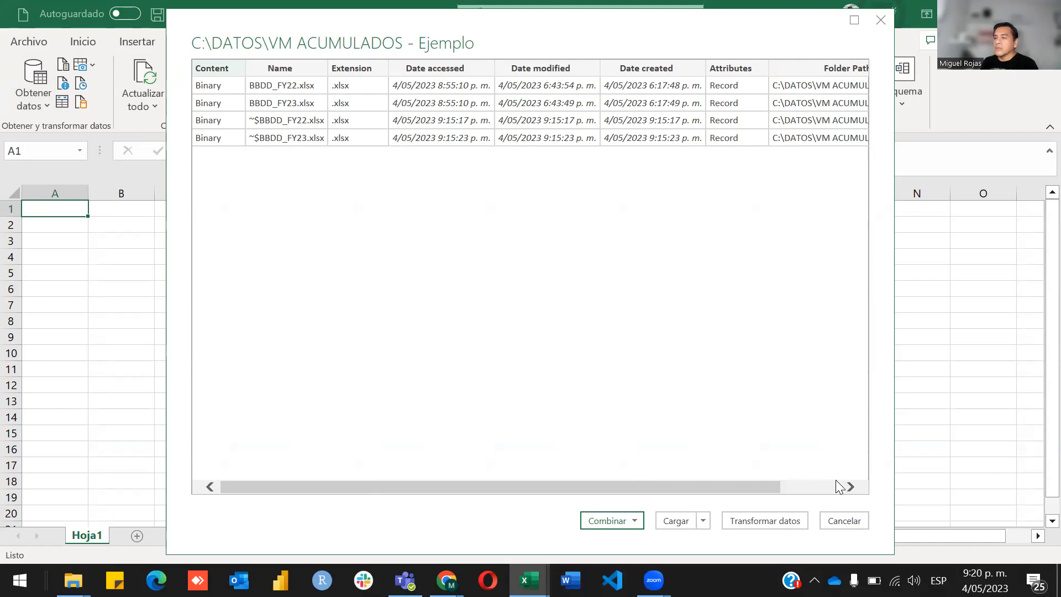
pyautogui.click(765, 515)
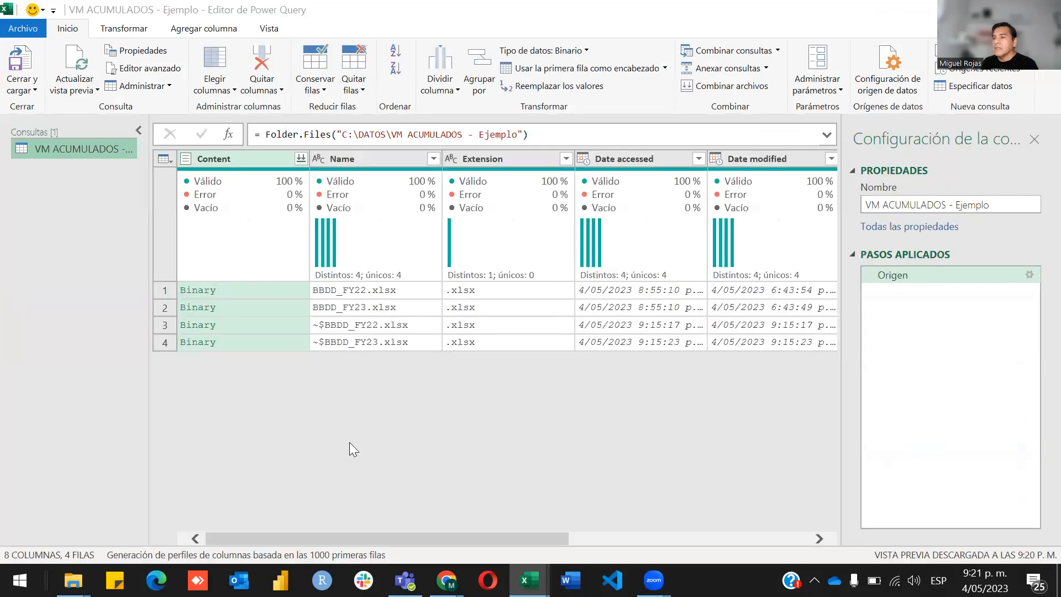
# Step: Filter the Name column to keep only the files whose name begins with "B"
pyautogui.click(433, 160)
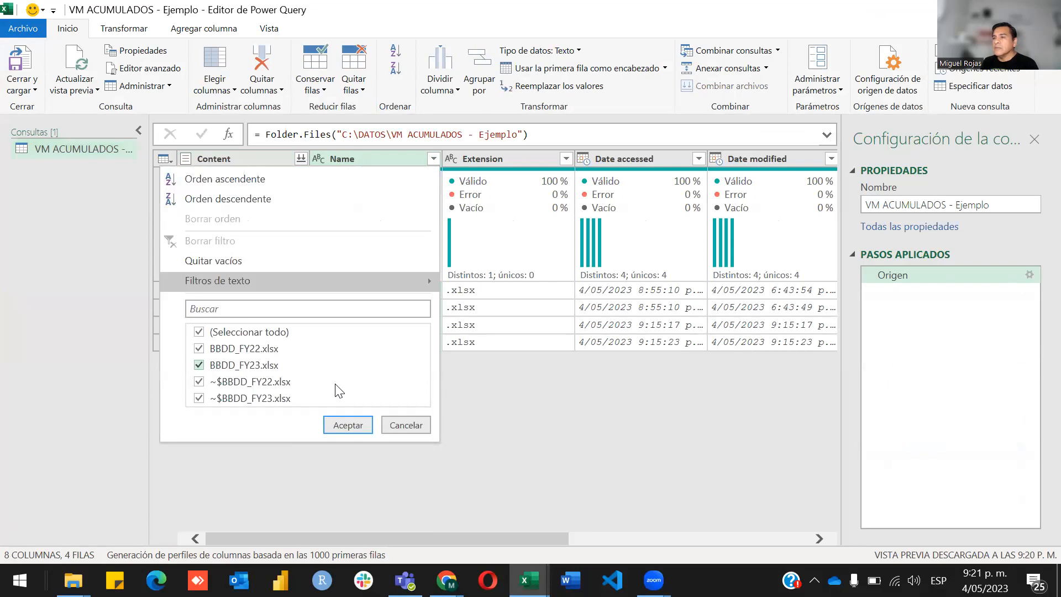
pyautogui.moveTo(421, 280)
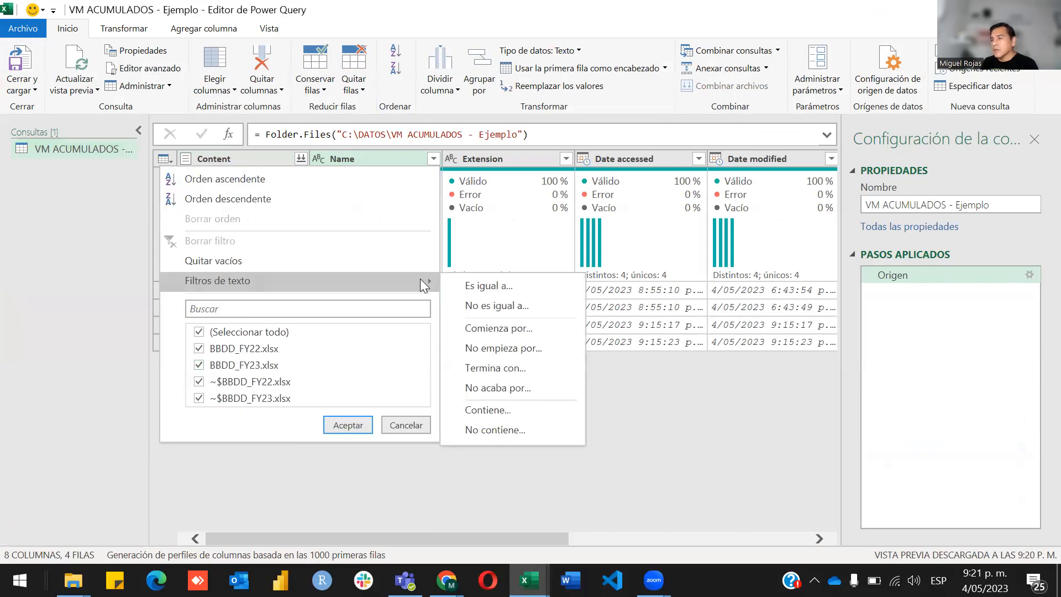
pyautogui.click(538, 326)
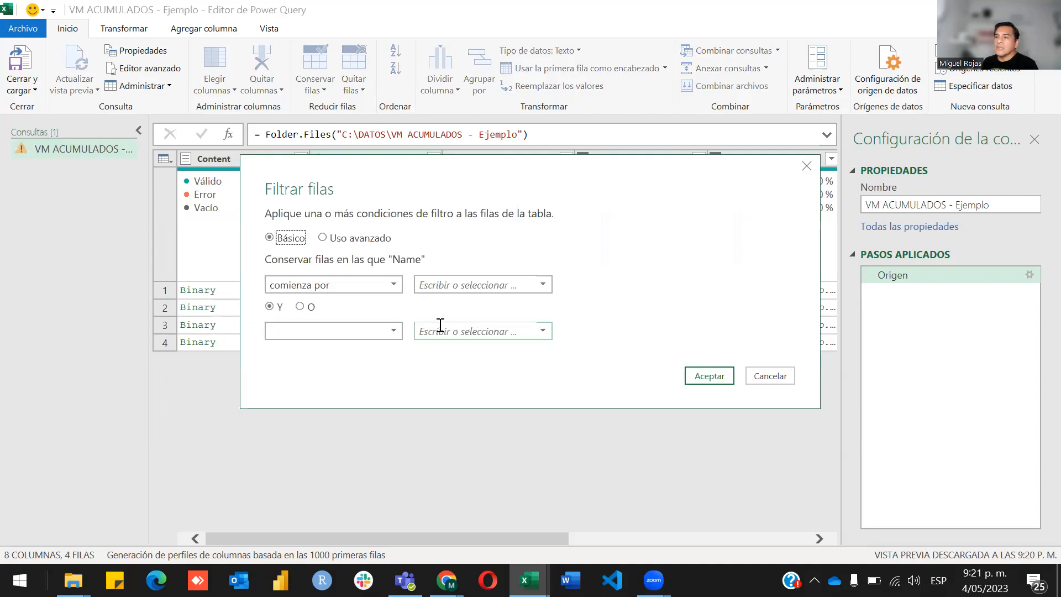
pyautogui.click(503, 285)
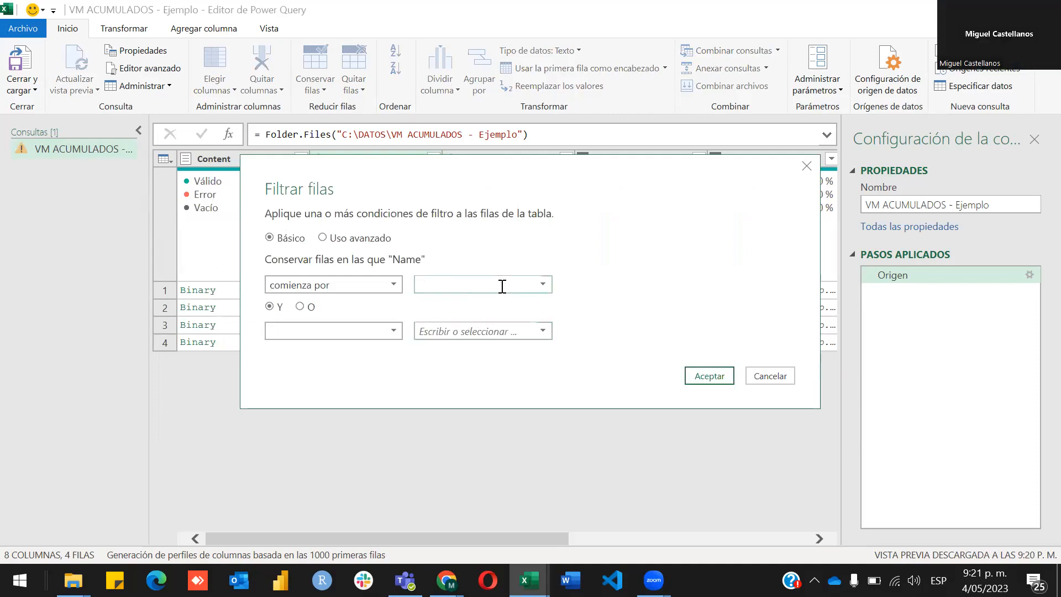
pyautogui.moveTo(526, 178); pyautogui.dragTo(670, 137)
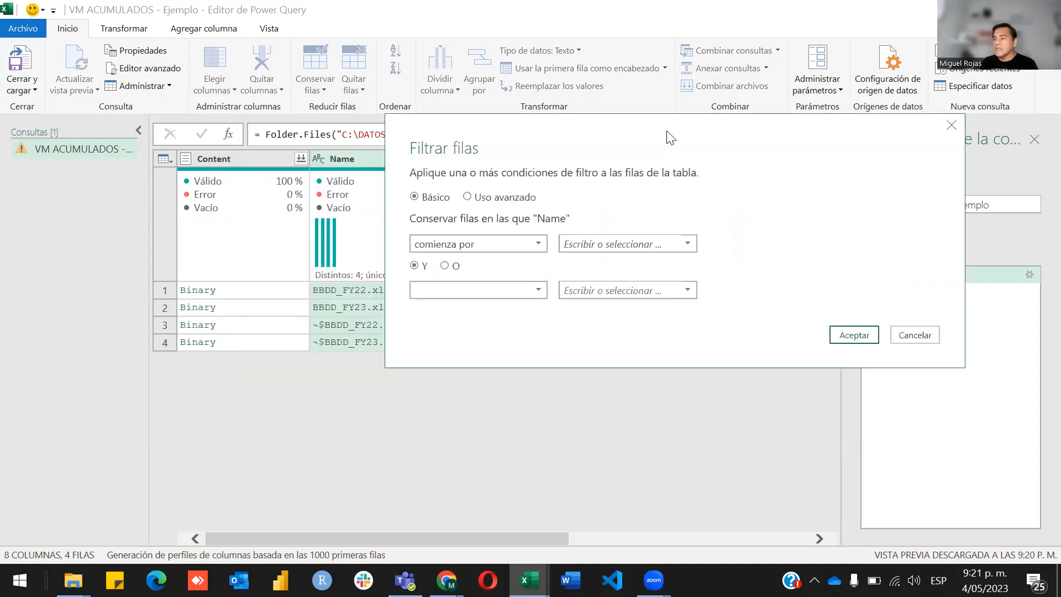
pyautogui.click(641, 245)
pyautogui.write('B')
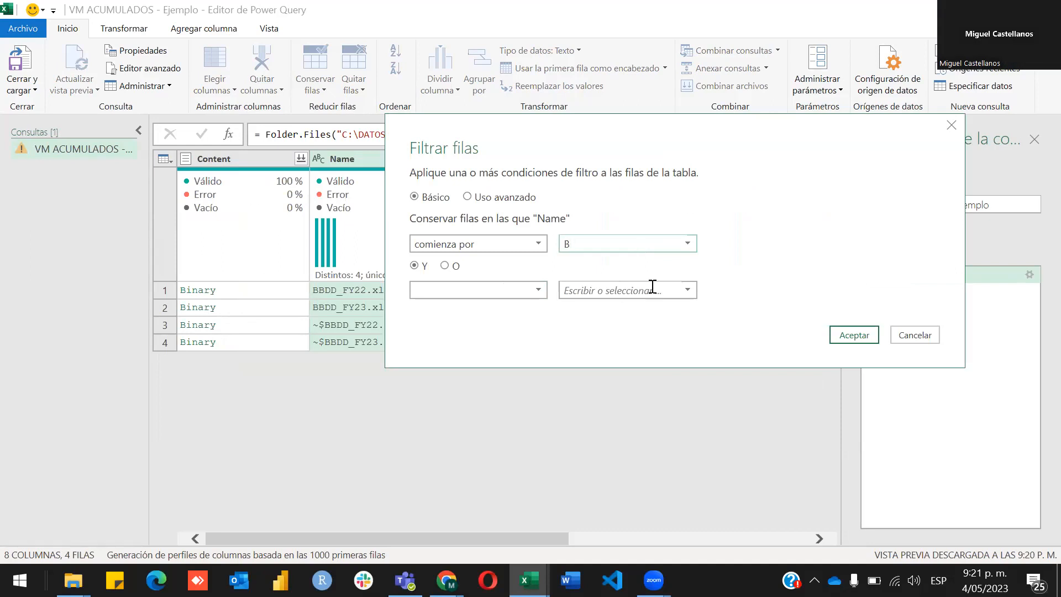
pyautogui.click(839, 334)
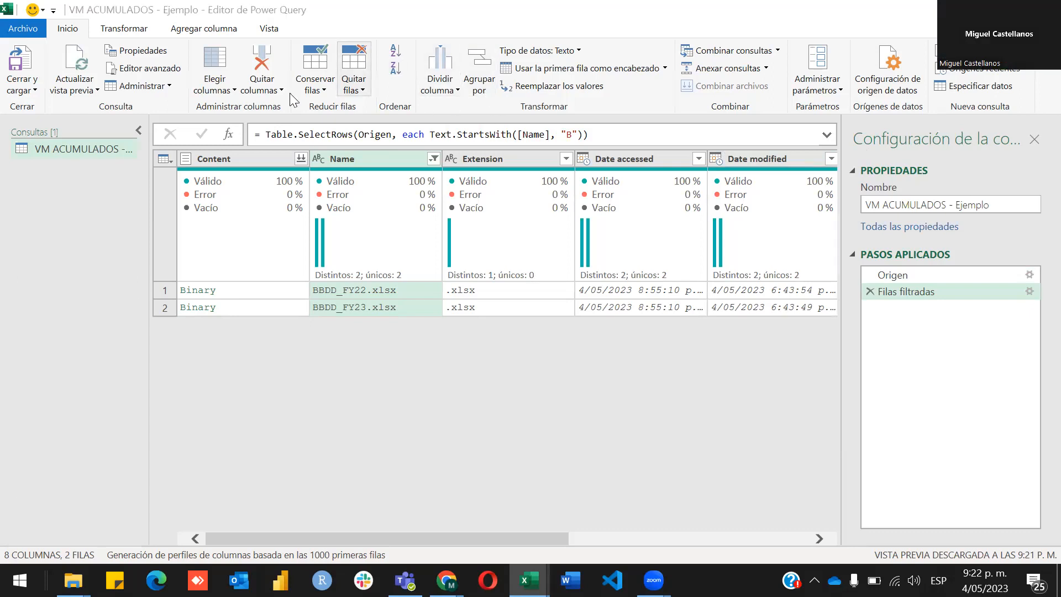
# Step: Add a custom column named Personalizado with the formula Excel.Workbook([Content],true)
pyautogui.click(203, 31)
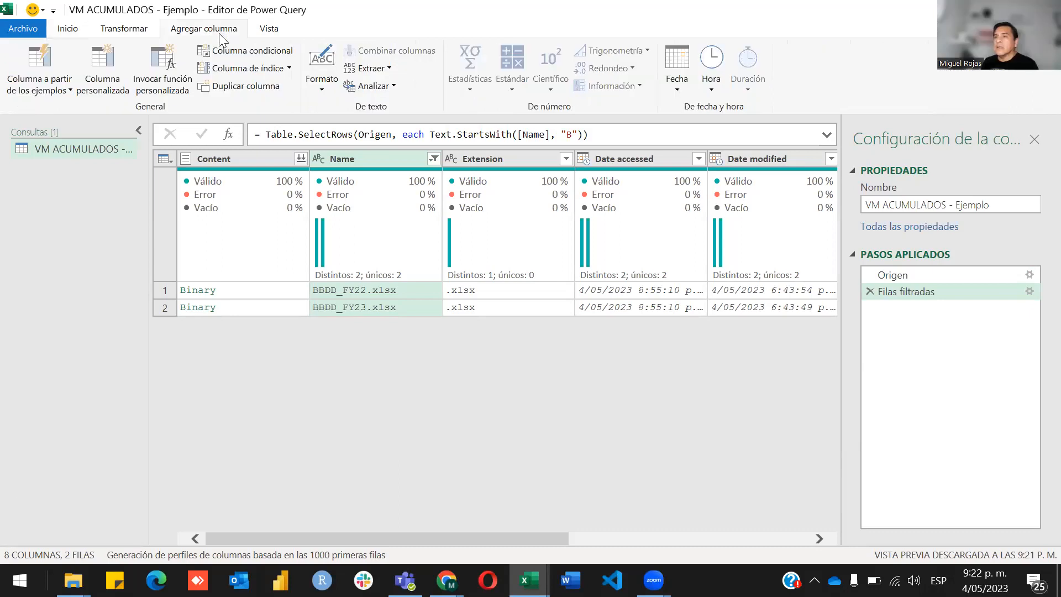
pyautogui.click(99, 64)
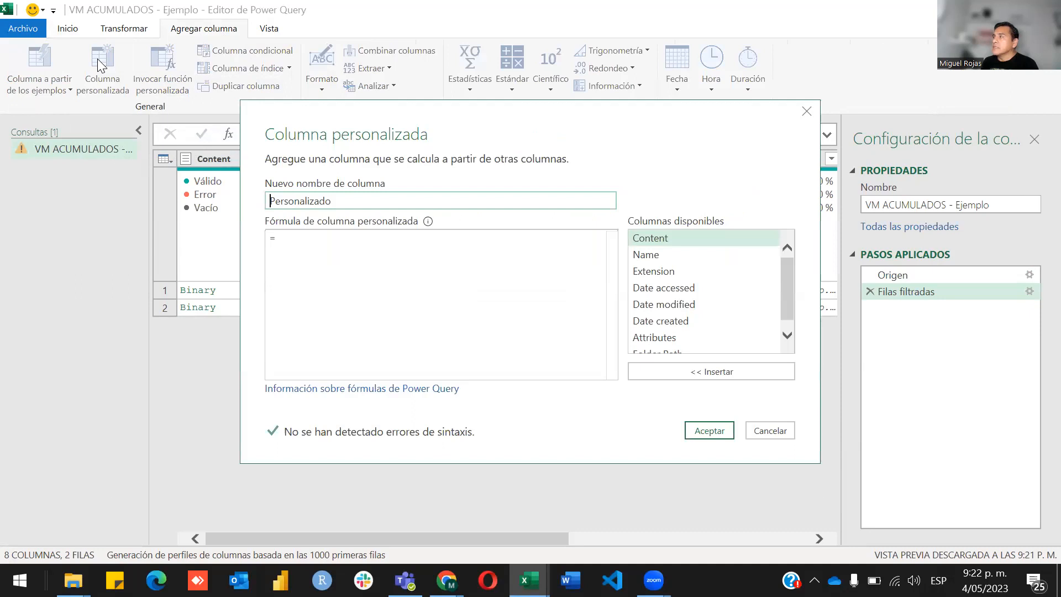
pyautogui.click(303, 239)
pyautogui.write('exce')
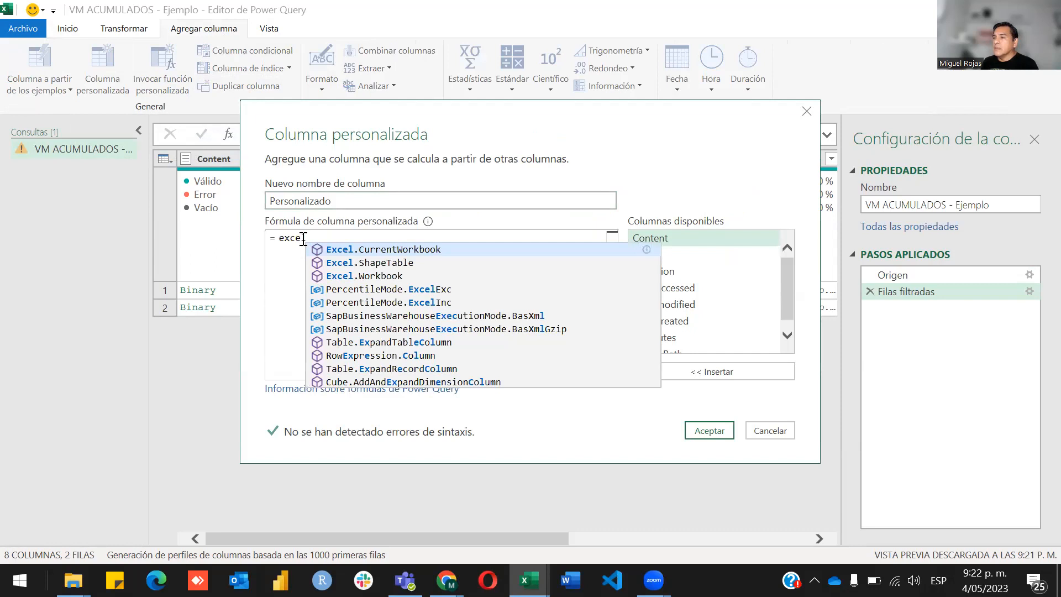
pyautogui.write('lw')
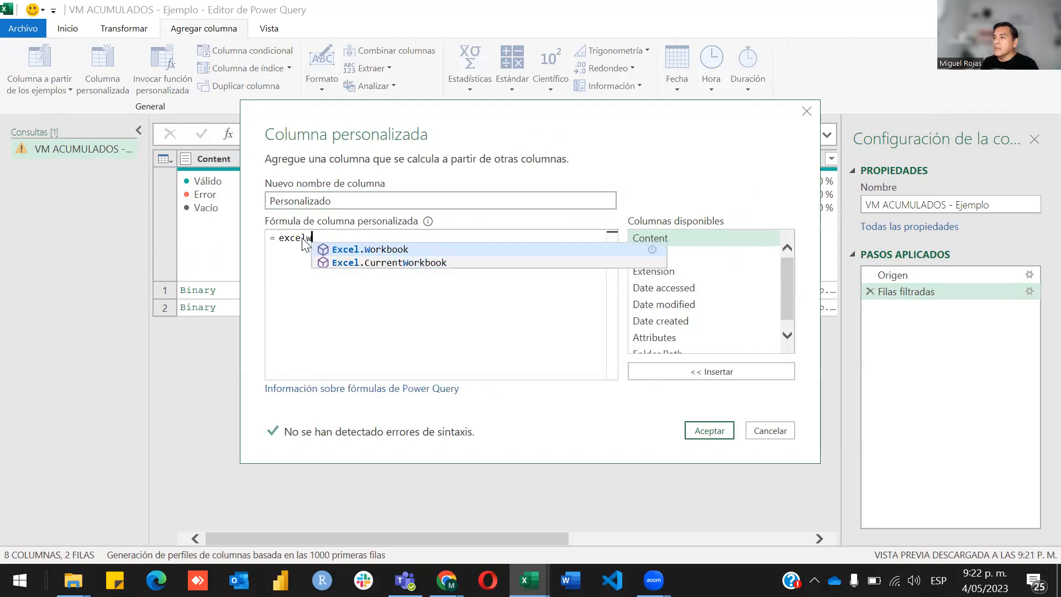
pyautogui.click(392, 250)
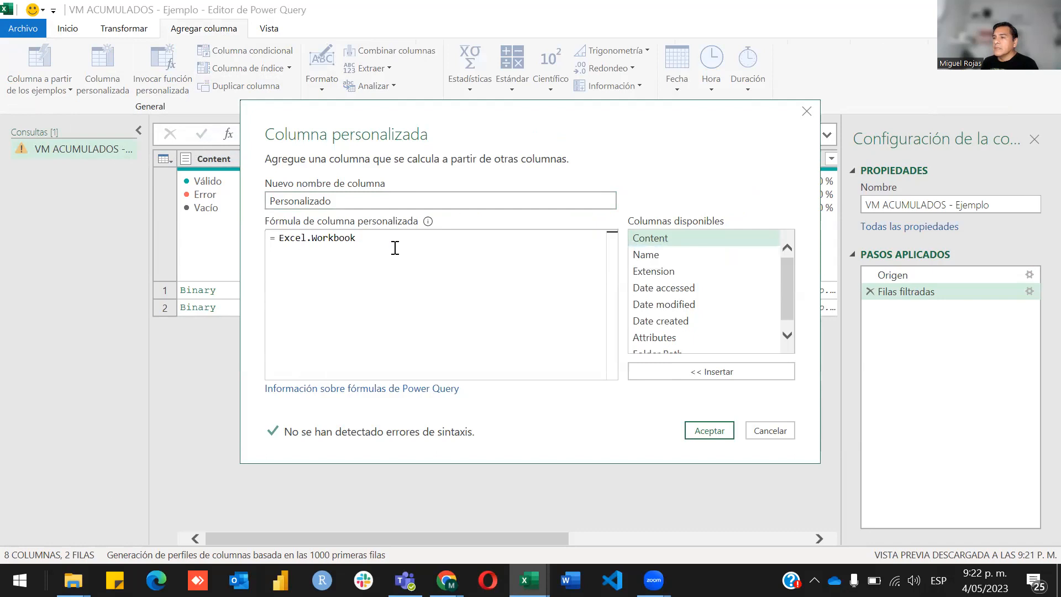
pyautogui.write('(')
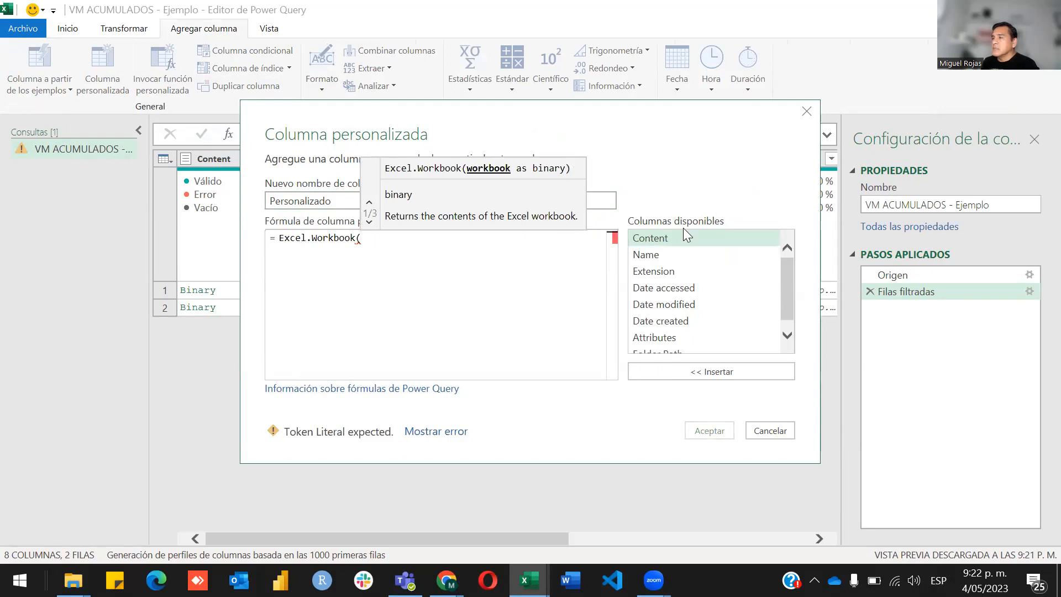
pyautogui.doubleClick(673, 239)
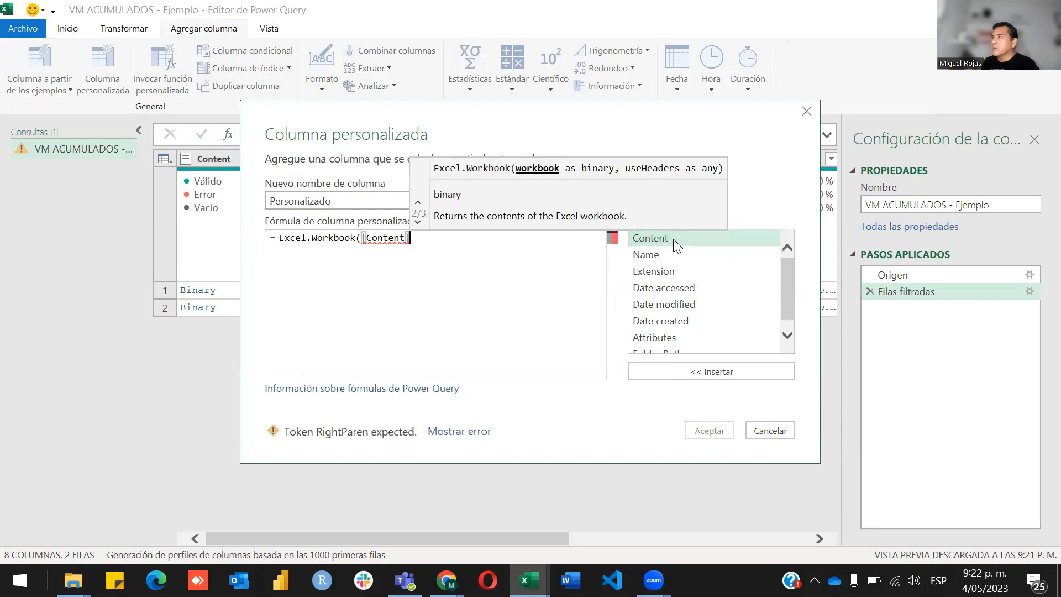
pyautogui.write(',tr')
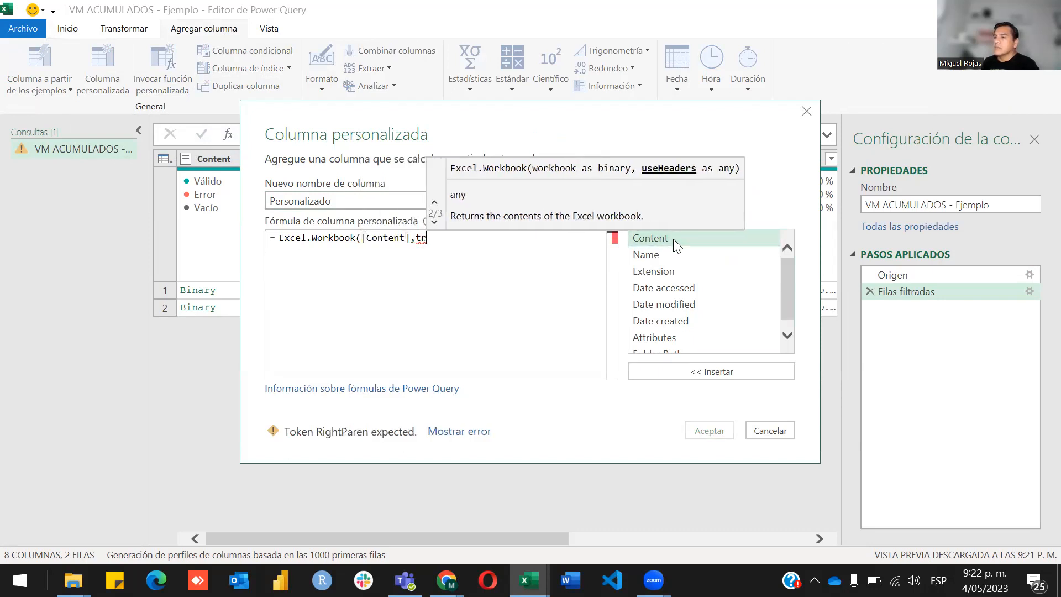
pyautogui.write('ue)')
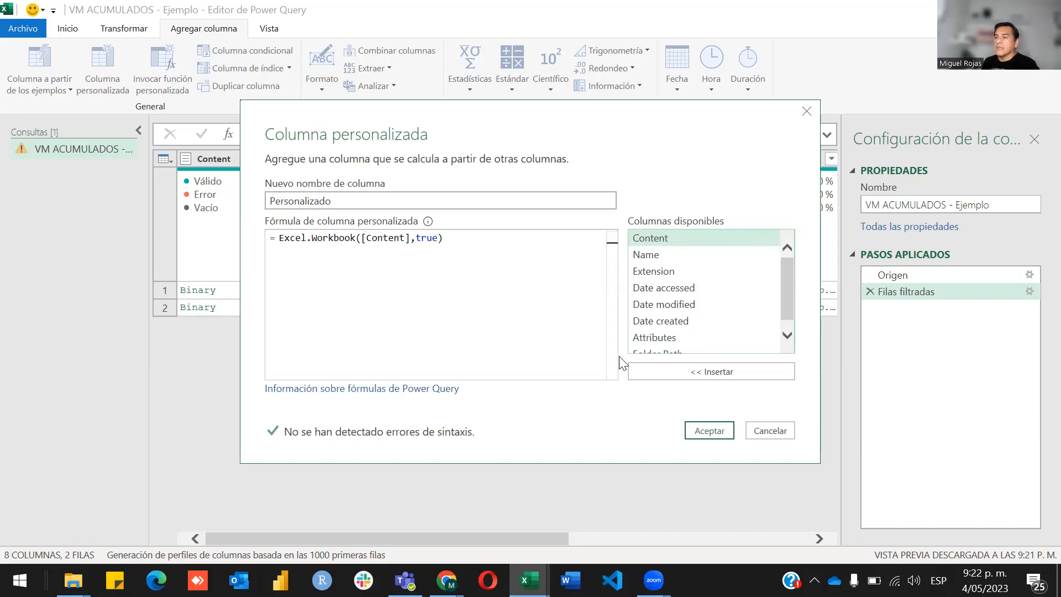
pyautogui.click(713, 431)
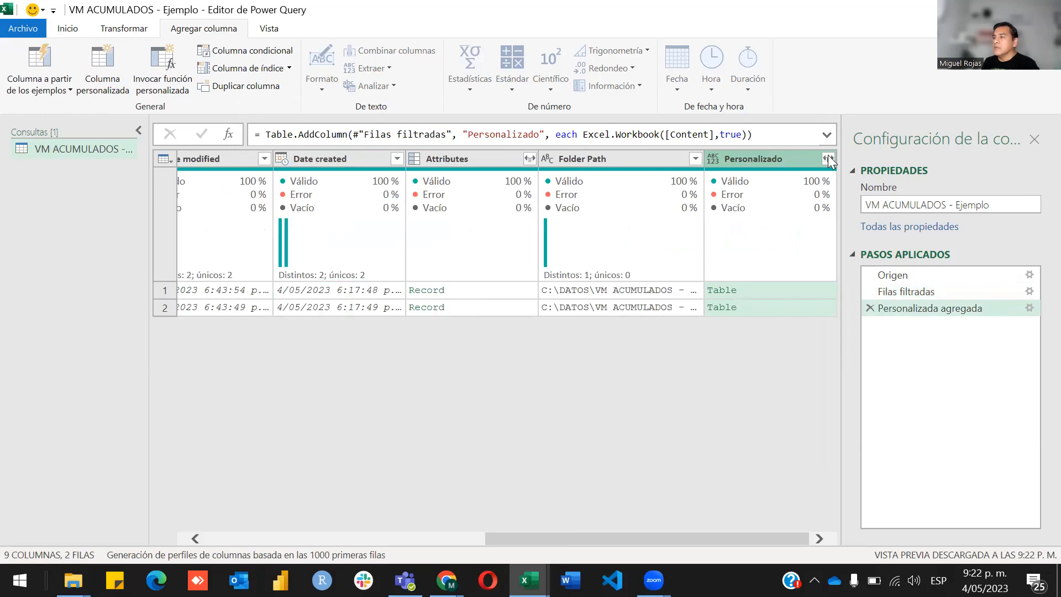
# Step: Preview the first workbook's table in Personalizado and remove all columns except Personalizado
pyautogui.click(799, 294)
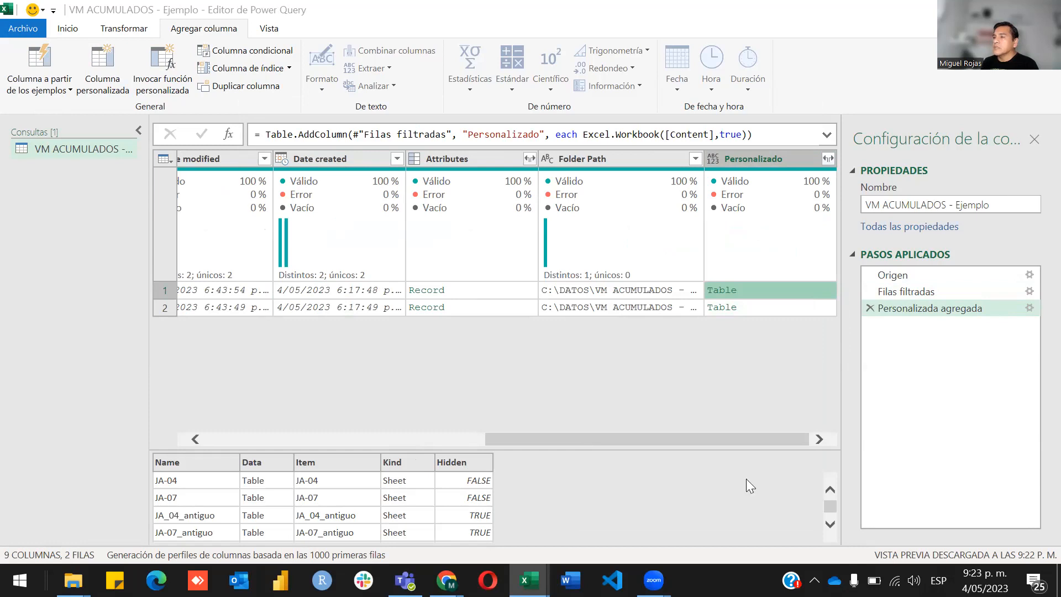
pyautogui.rightClick(790, 162)
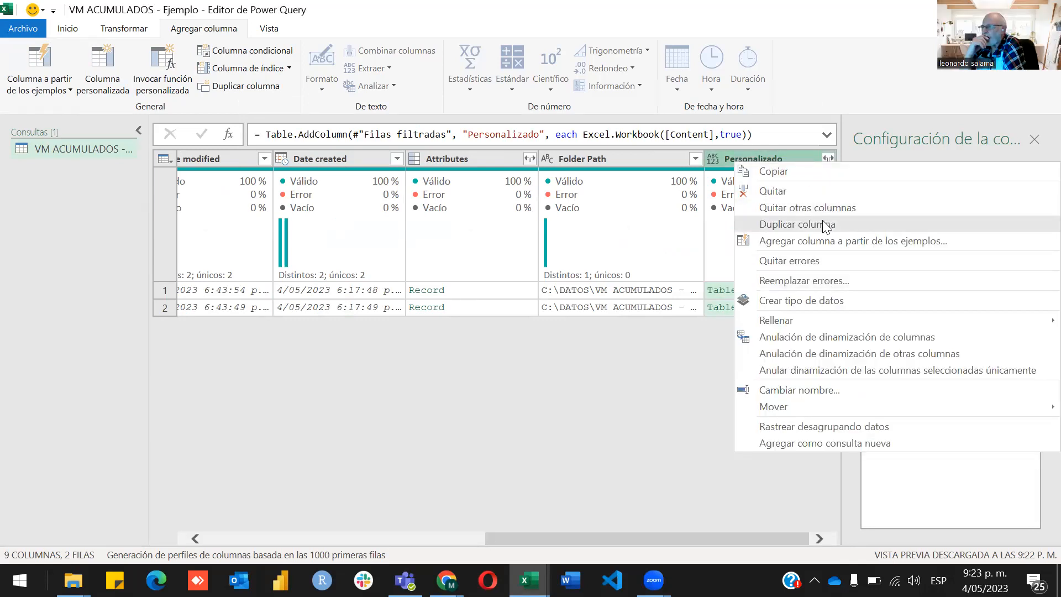
pyautogui.click(827, 208)
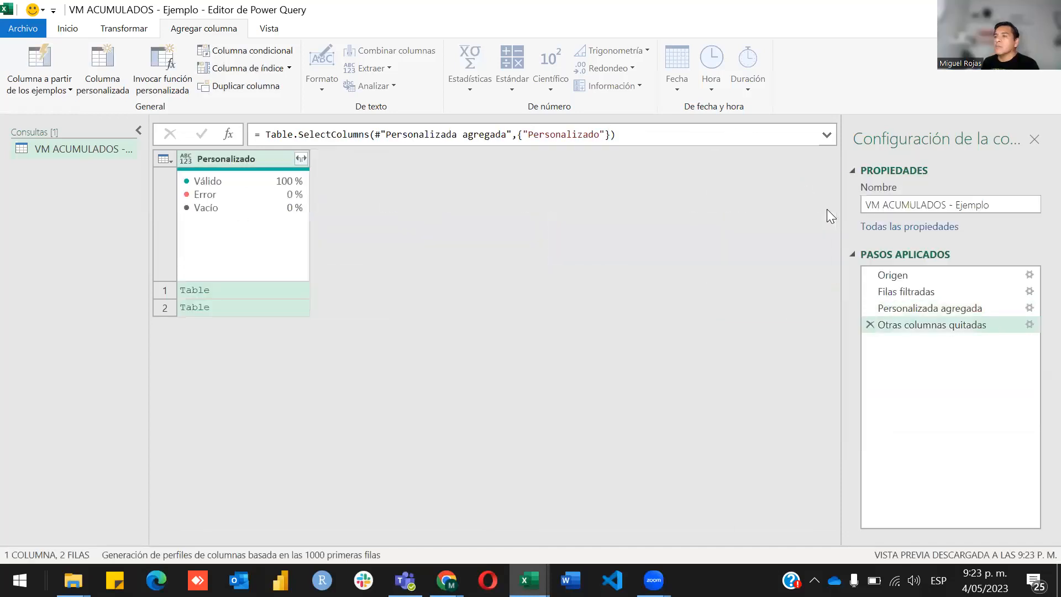
# Step: Expand Personalizado into its Name, Data, Item, Kind and Hidden columns without using the original column name as prefix
pyautogui.click(301, 159)
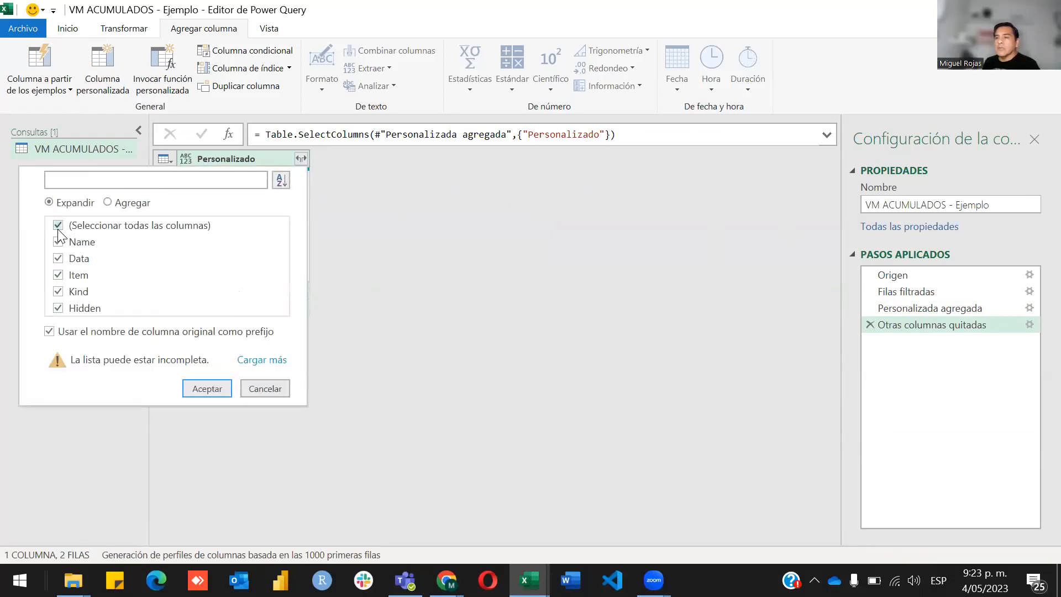
pyautogui.click(212, 239)
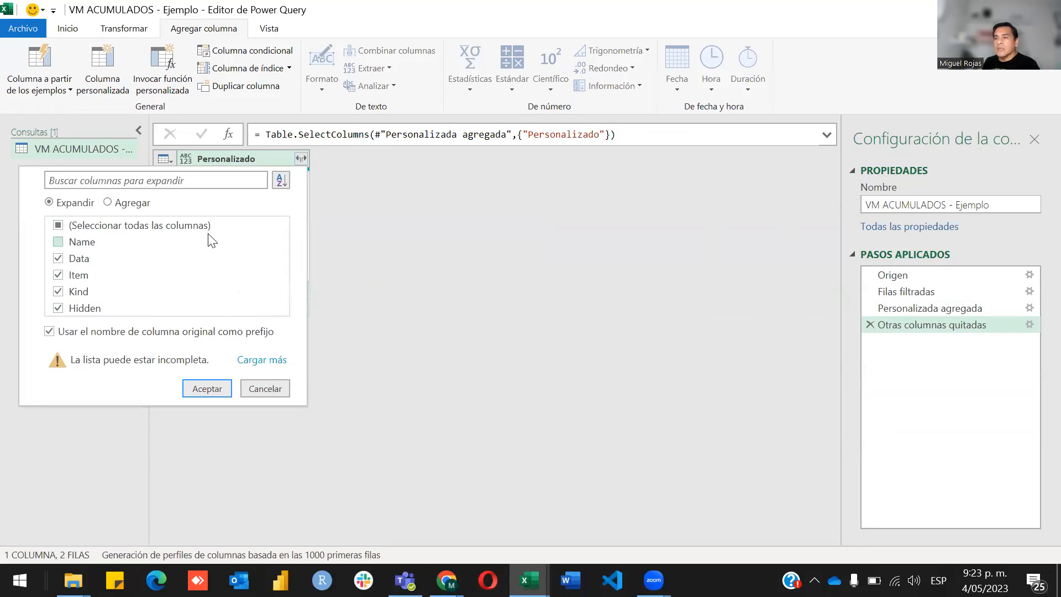
pyautogui.click(57, 243)
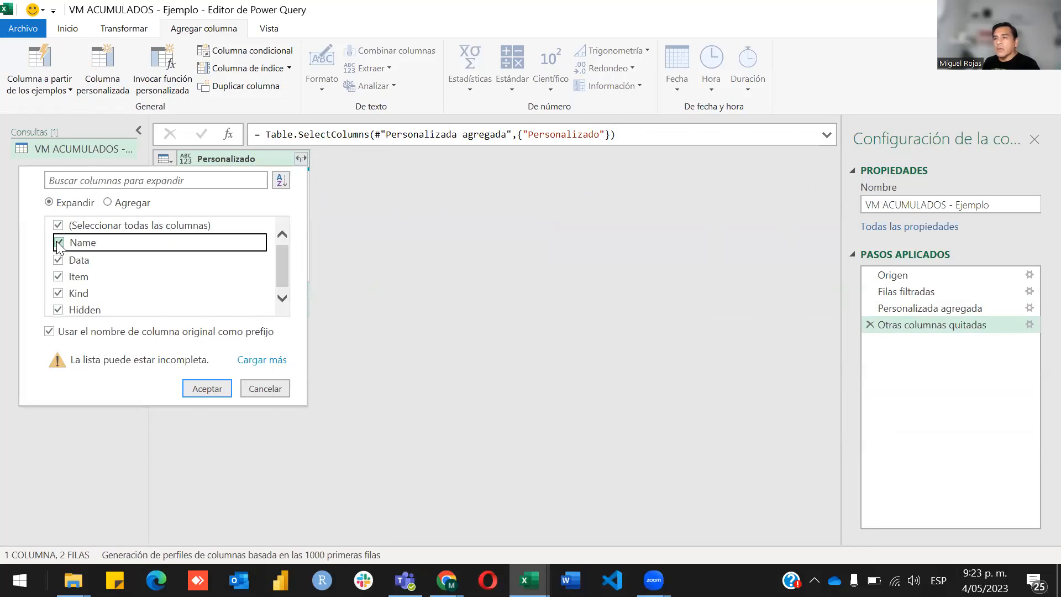
pyautogui.click(58, 336)
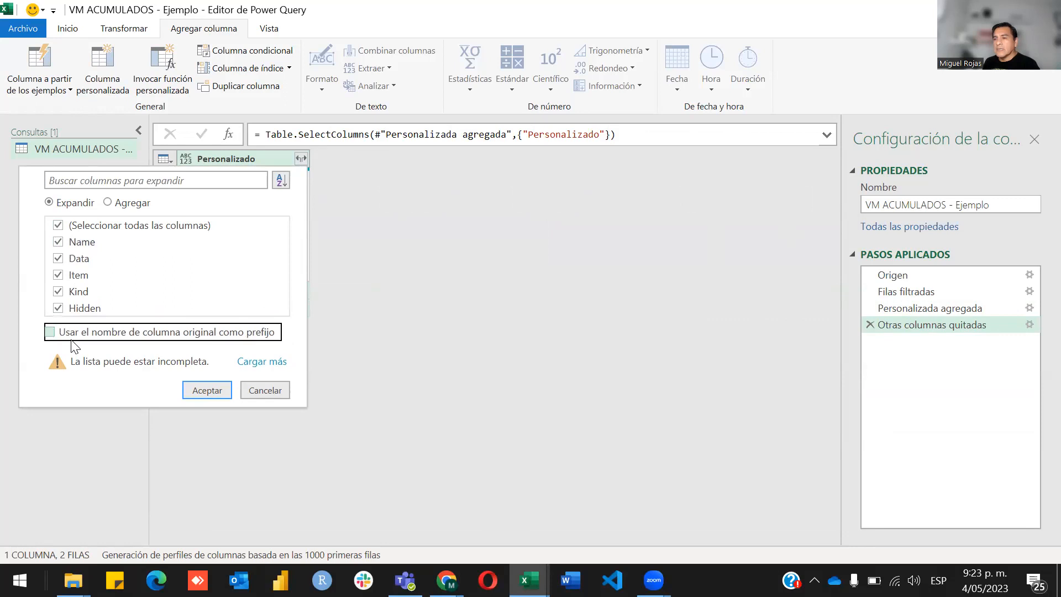
pyautogui.click(193, 386)
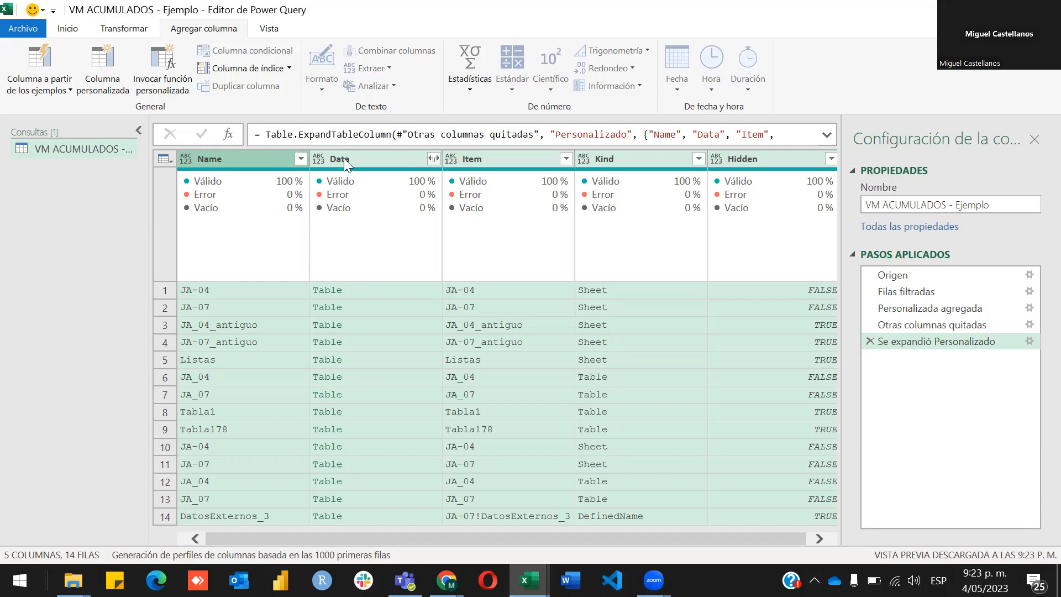
# Step: Filter the Kind column to keep only Sheet rows, excluding Table and DefinedName
pyautogui.click(699, 159)
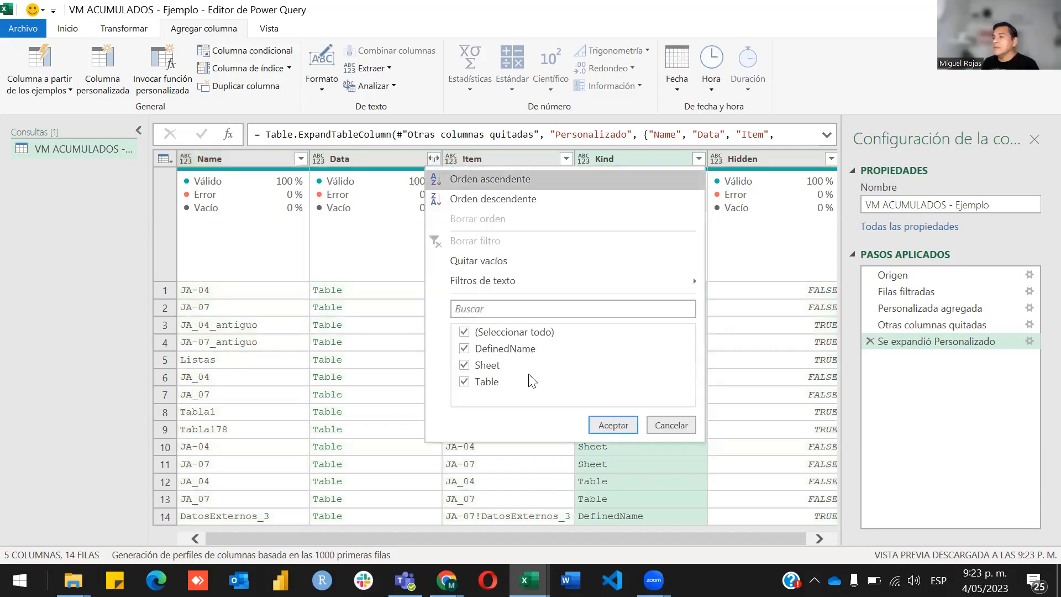
pyautogui.click(465, 382)
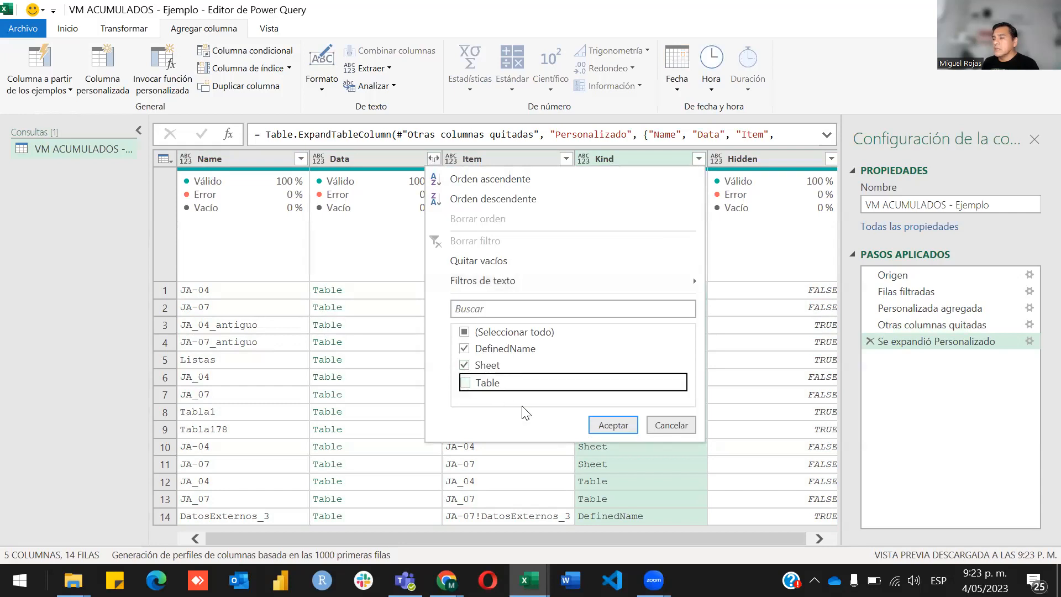
pyautogui.click(613, 425)
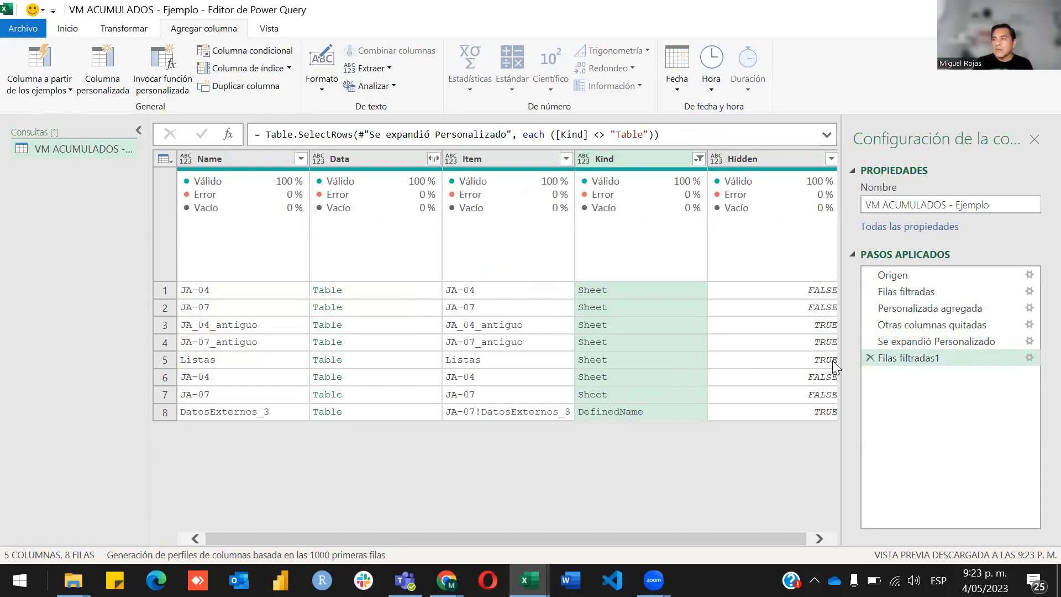
pyautogui.click(699, 159)
pyautogui.click(464, 349)
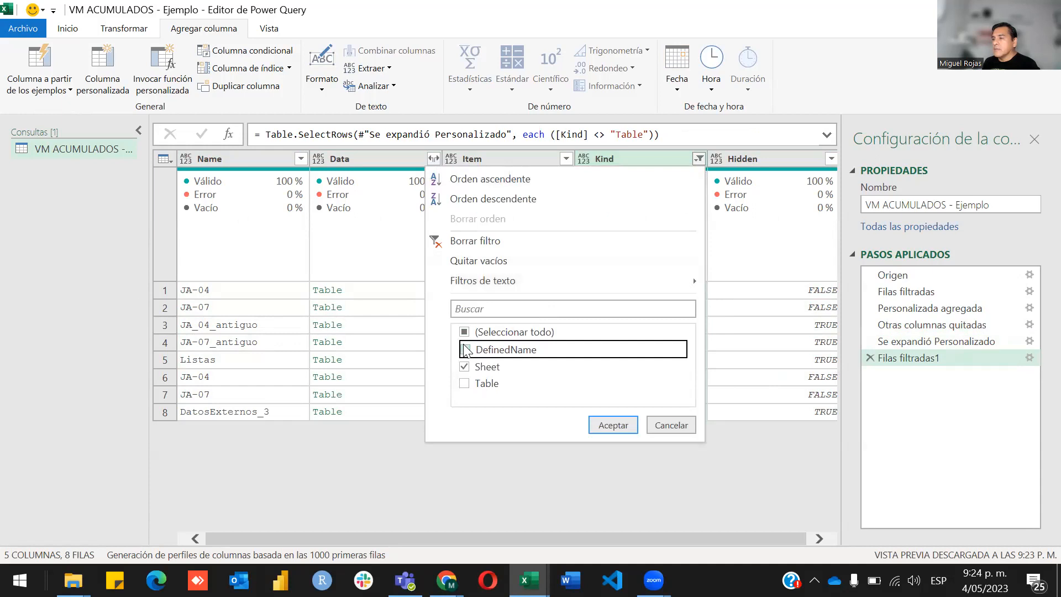
pyautogui.click(603, 425)
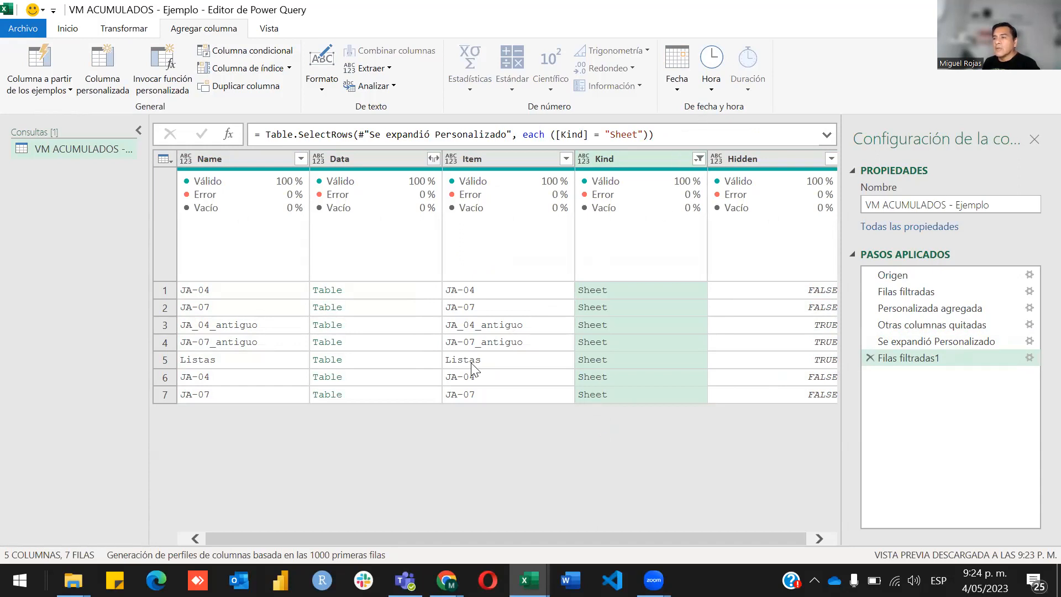
# Step: Preview the Listas sheet's table and filter the Item column to keep only rows that begin with JA-
pyautogui.click(514, 361)
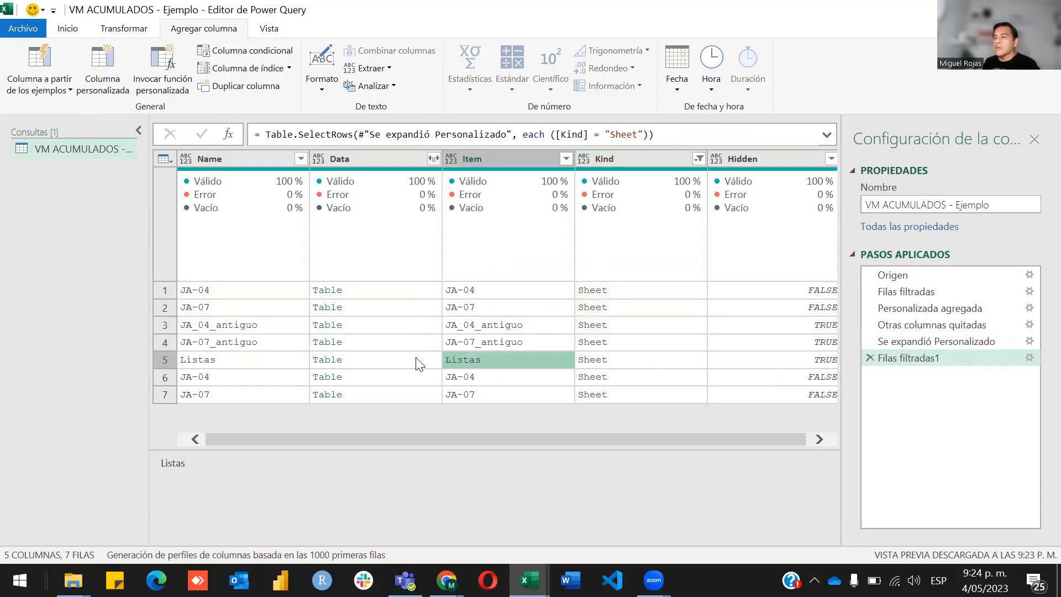
pyautogui.click(371, 362)
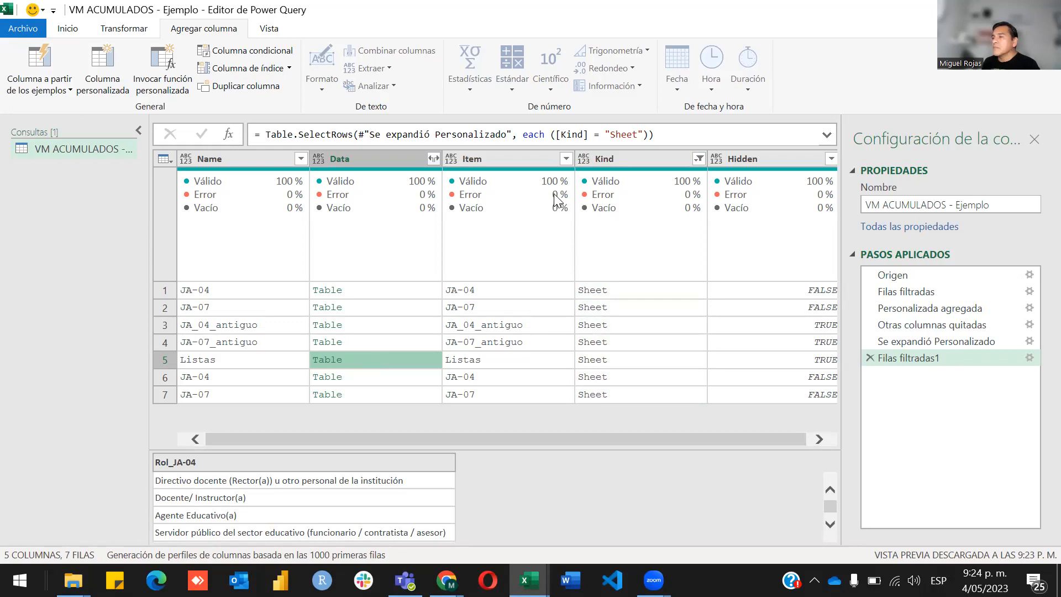
pyautogui.click(562, 160)
pyautogui.click(565, 159)
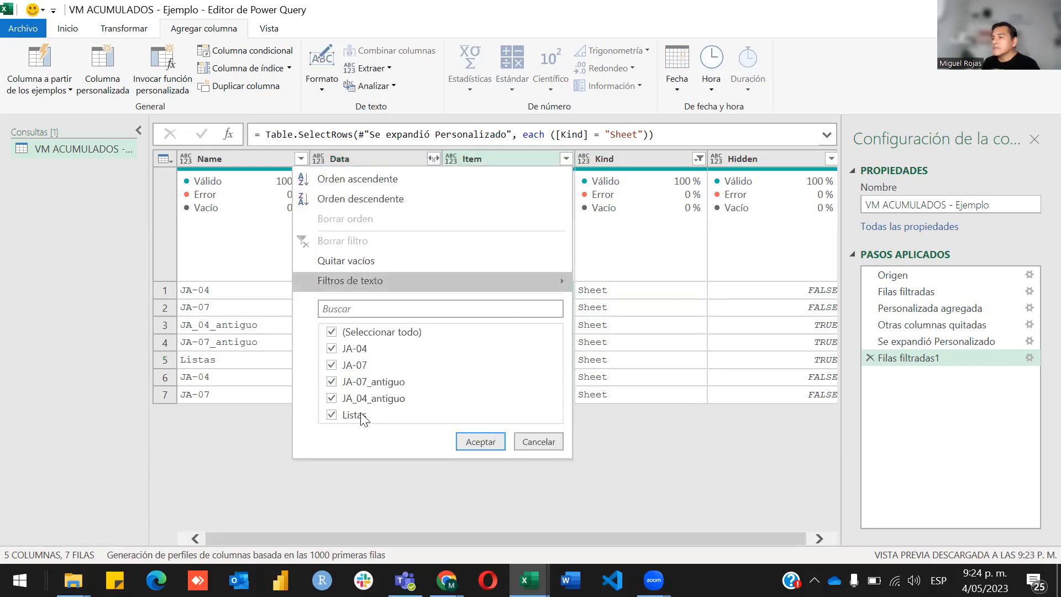
pyautogui.moveTo(562, 287)
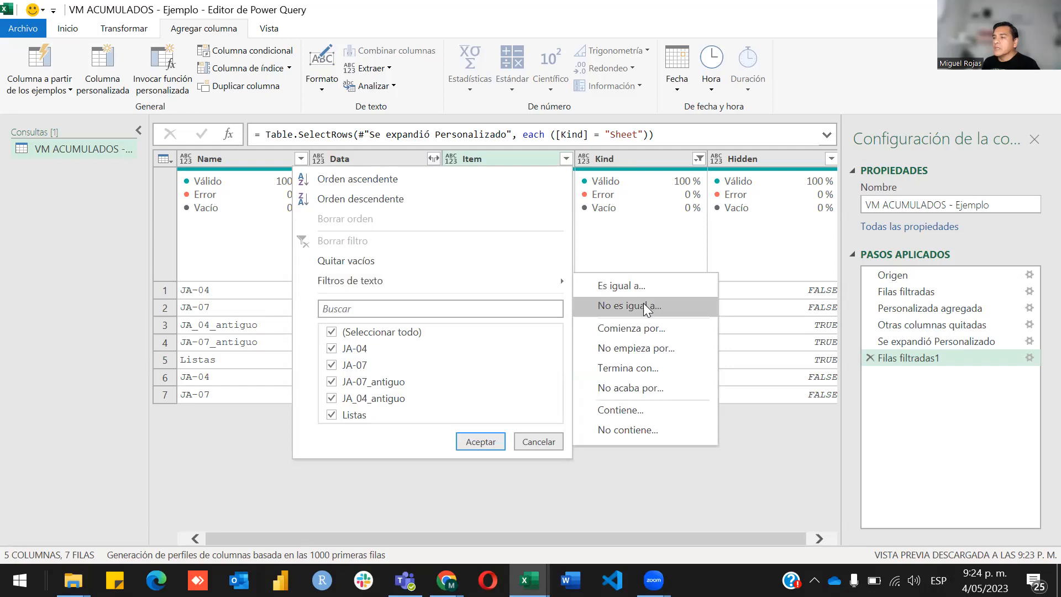
pyautogui.click(640, 332)
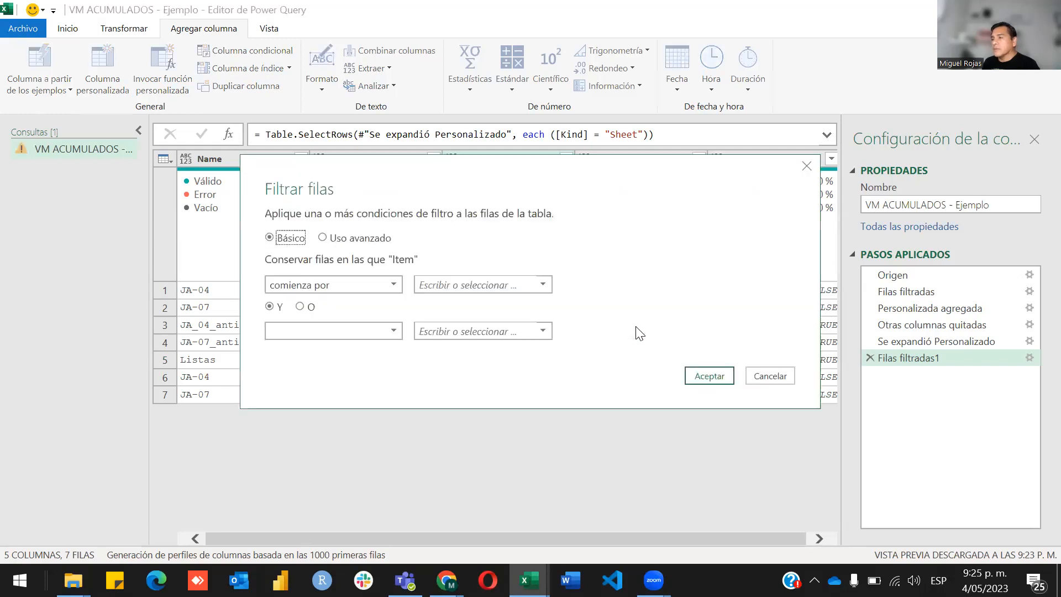
pyautogui.click(483, 286)
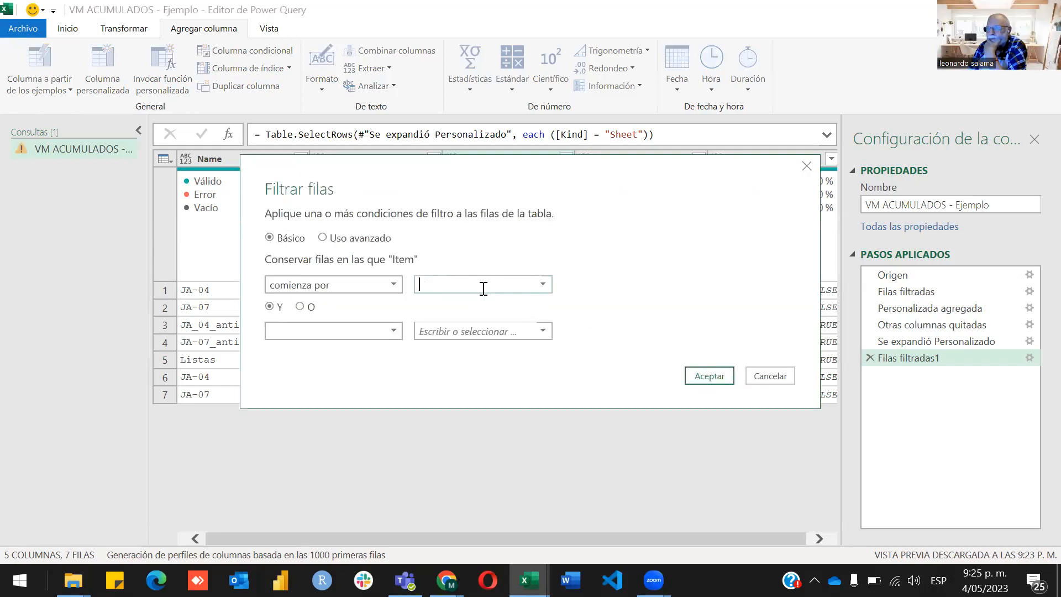
pyautogui.write('JA')
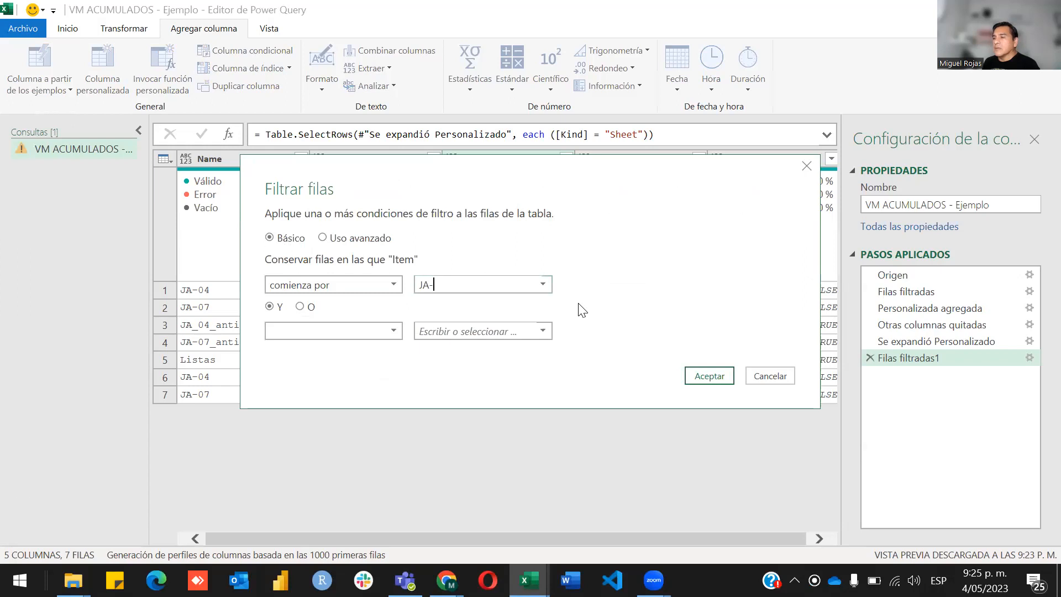
pyautogui.press('BackSpace')
pyautogui.moveTo(596, 178); pyautogui.dragTo(463, 297)
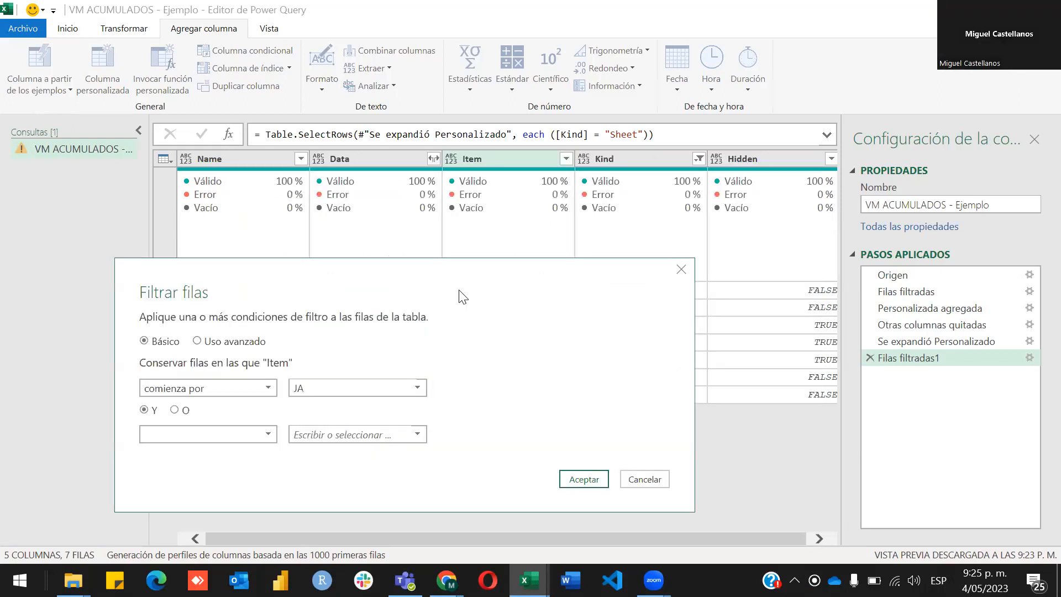
pyautogui.moveTo(459, 290); pyautogui.dragTo(583, 391)
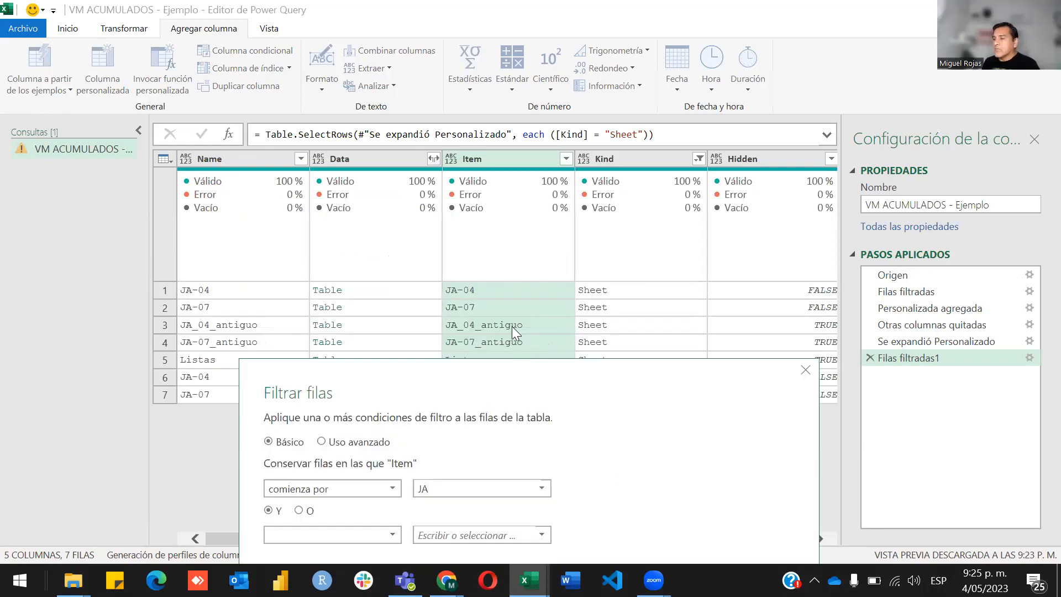
pyautogui.moveTo(526, 382); pyautogui.dragTo(454, 399)
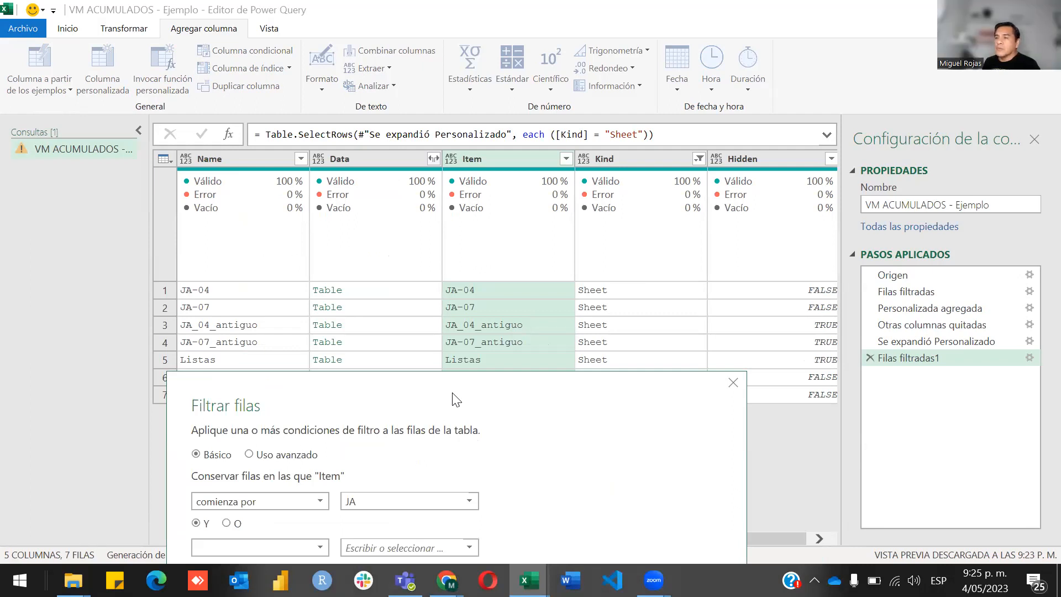
pyautogui.moveTo(513, 377); pyautogui.dragTo(570, 328)
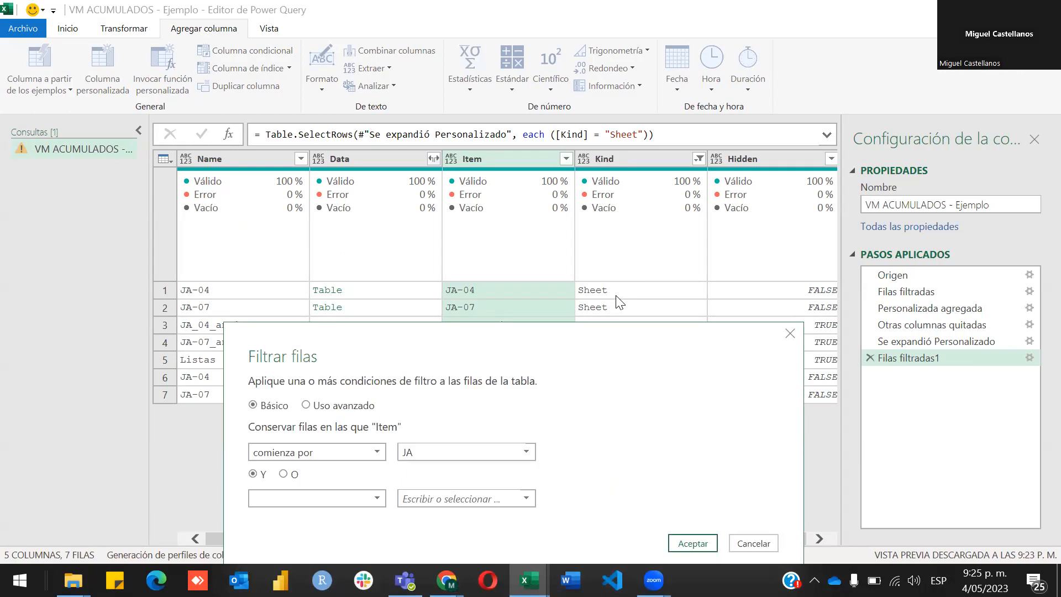
pyautogui.moveTo(616, 332); pyautogui.dragTo(518, 10)
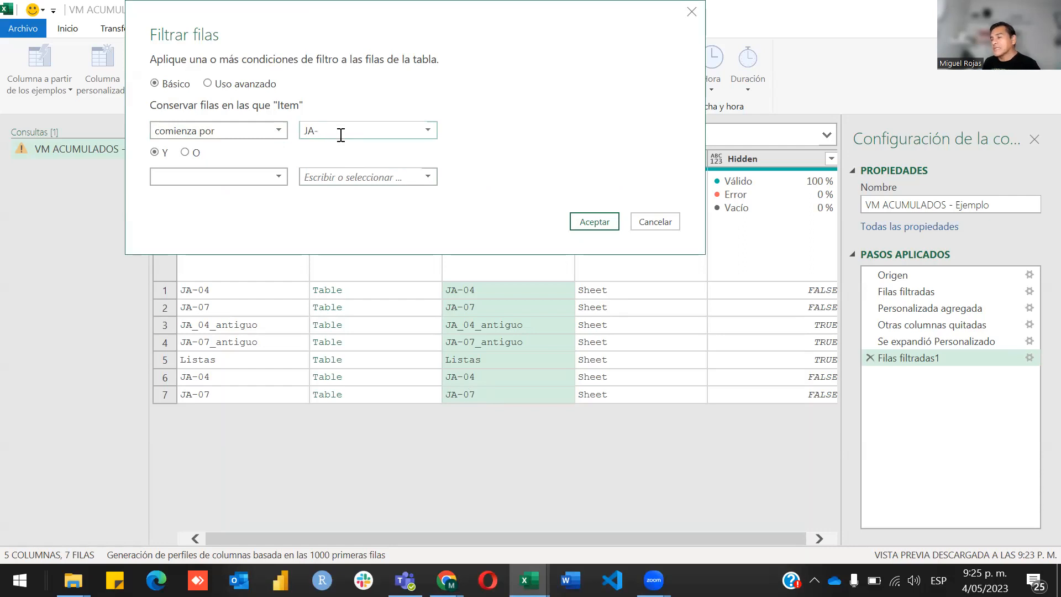
pyautogui.click(587, 224)
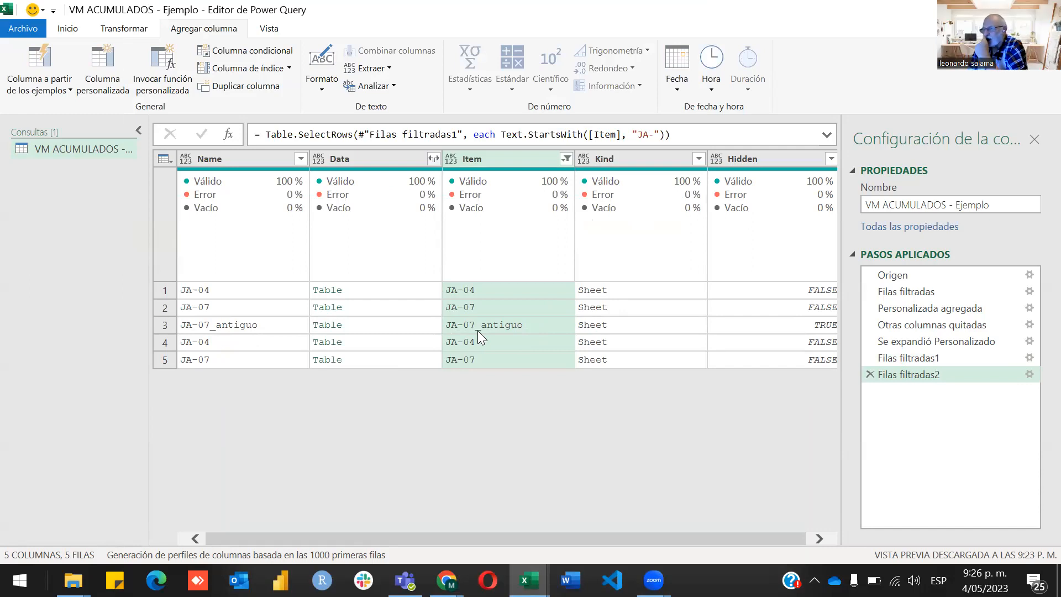
# Step: Edit the Item filter step, adding a second condition joined by Y: no contiene Antiguo
pyautogui.click(1029, 375)
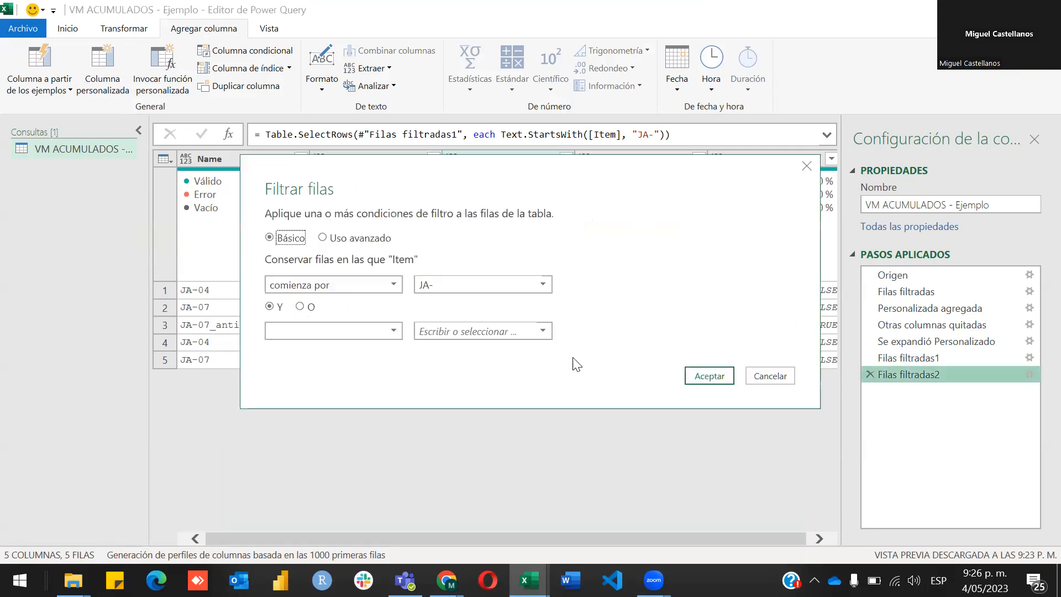
pyautogui.click(330, 332)
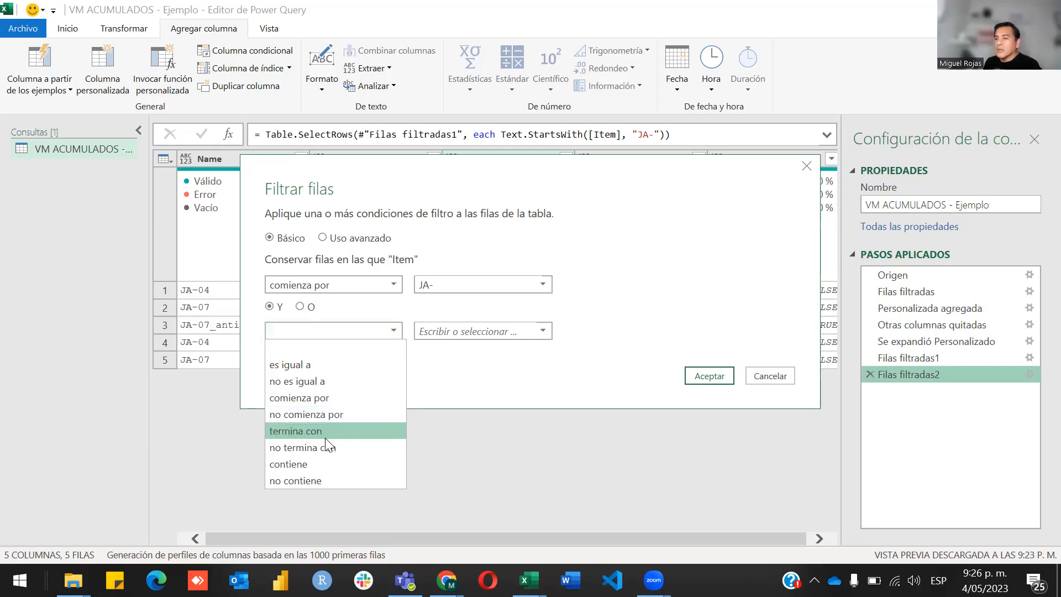
pyautogui.click(326, 480)
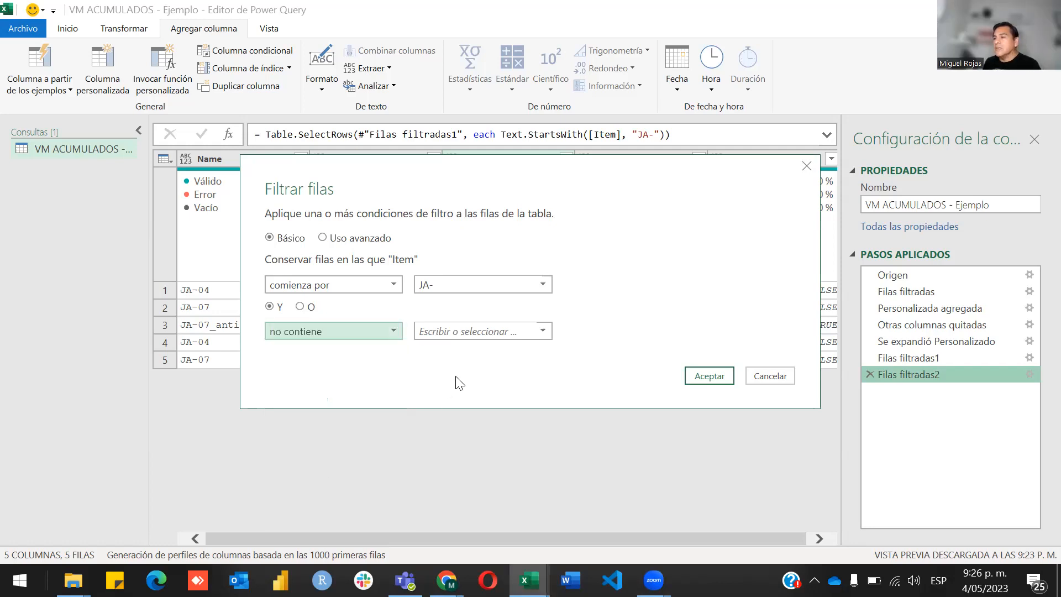
pyautogui.click(518, 331)
pyautogui.write('Antigu')
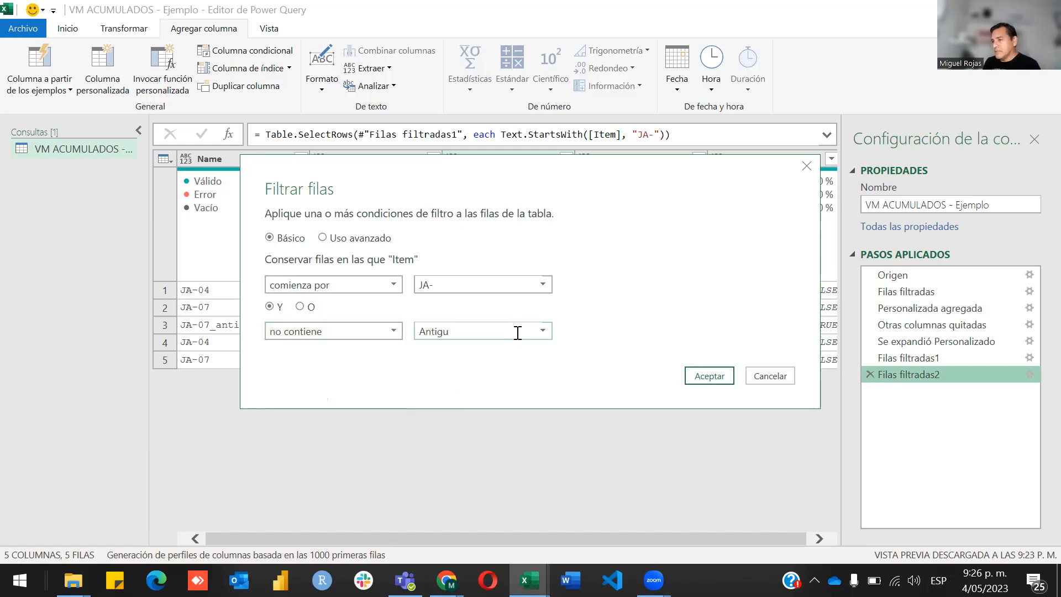
pyautogui.write('o')
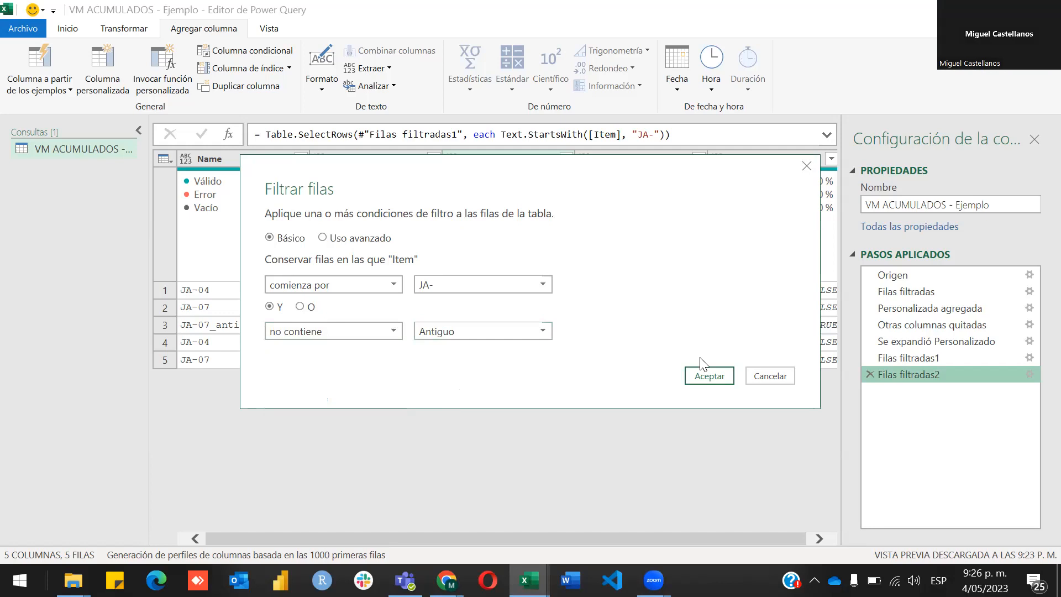
pyautogui.click(697, 378)
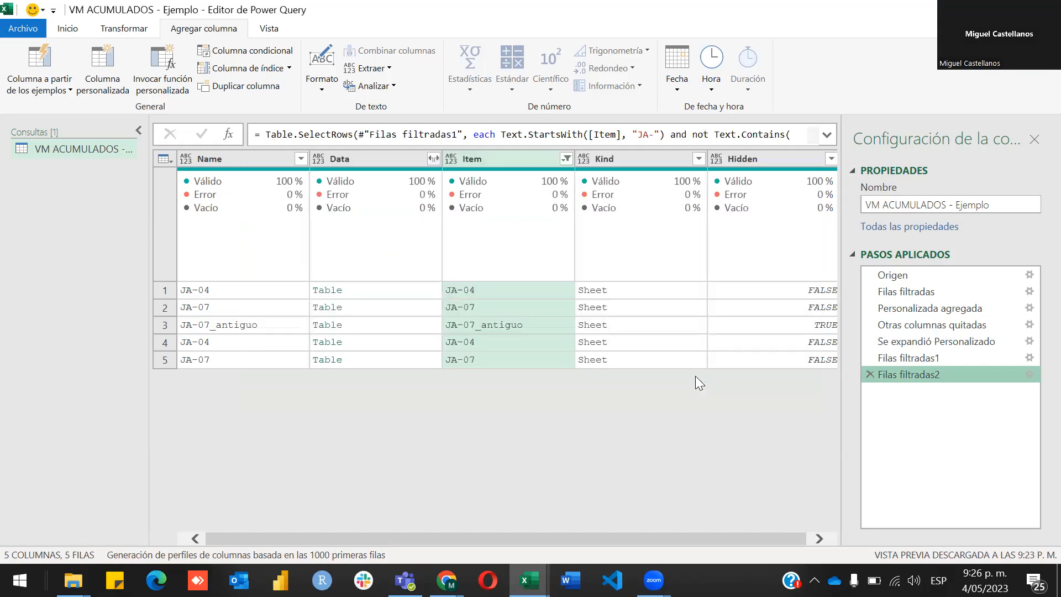
# Step: Change the excluded text in the Item filter's second condition to lowercase antiguo
pyautogui.click(1027, 374)
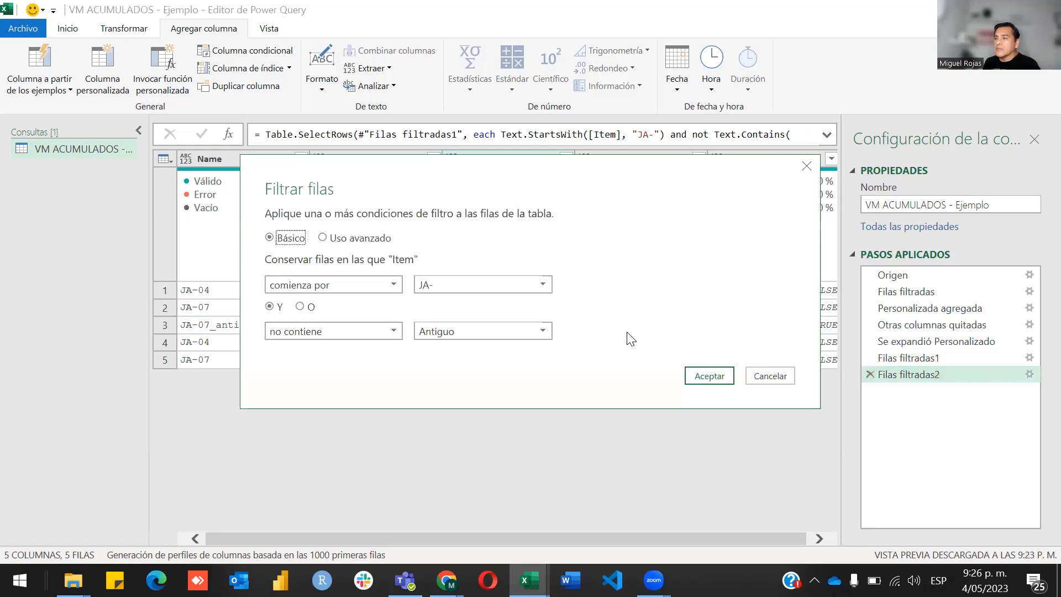
pyautogui.click(428, 330)
pyautogui.press('BackSpace')
pyautogui.write('a')
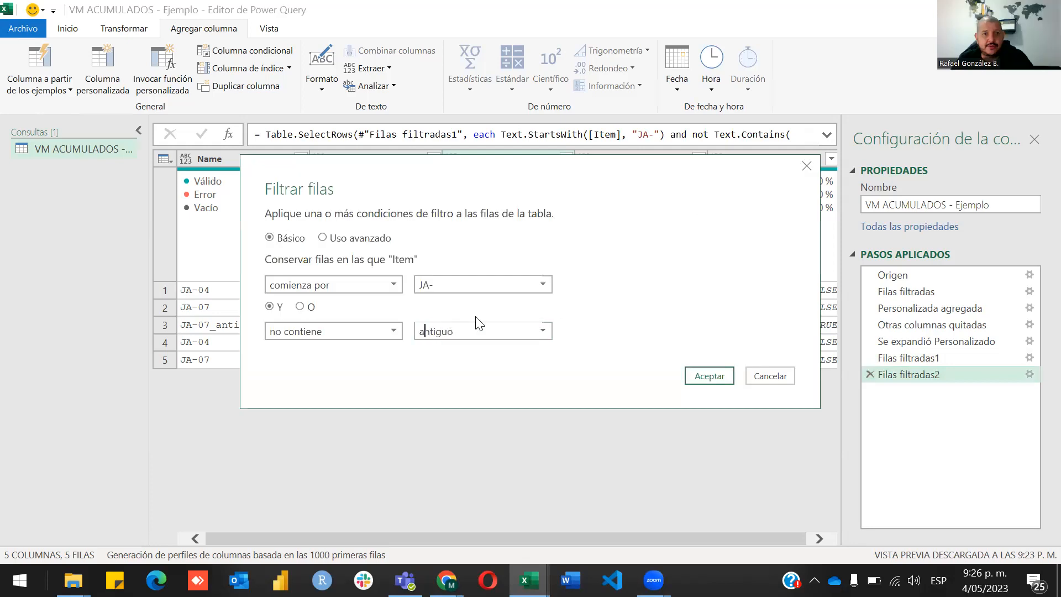
pyautogui.click(698, 374)
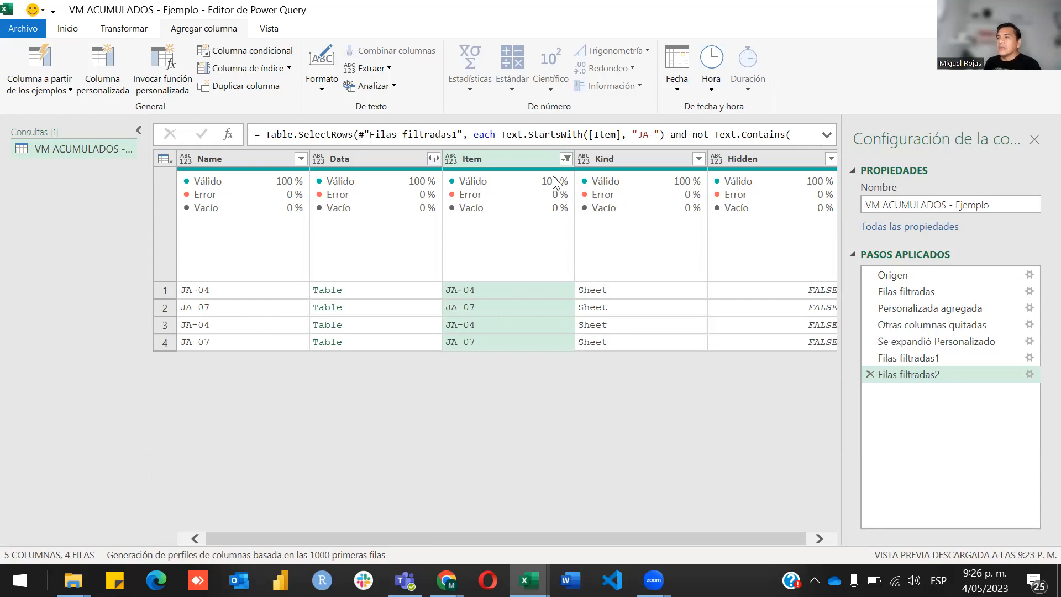
# Step: Remove all columns except Data from the filtered sheet list
pyautogui.click(371, 158)
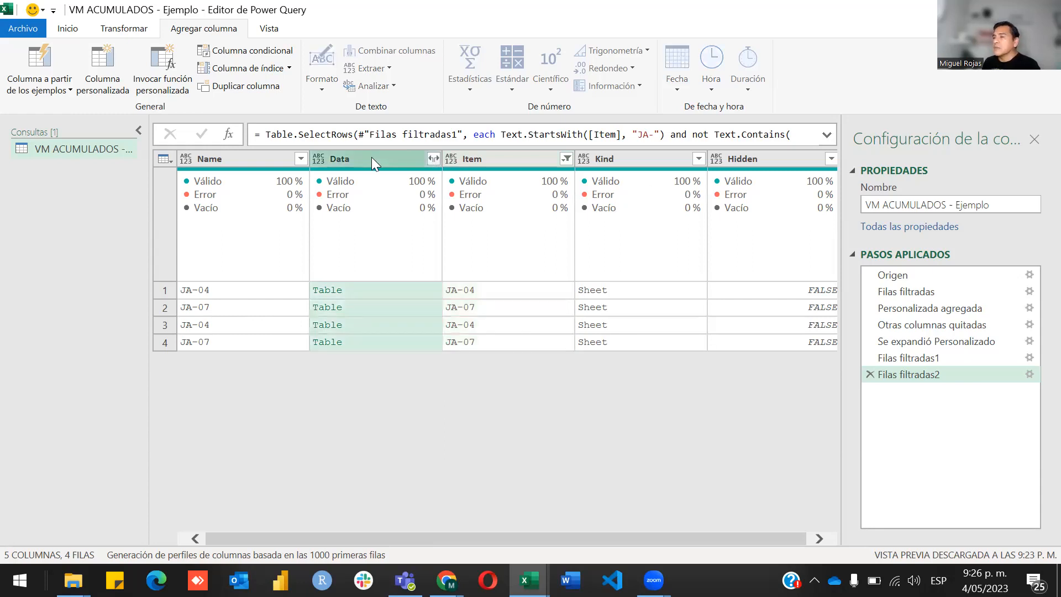
pyautogui.rightClick(371, 157)
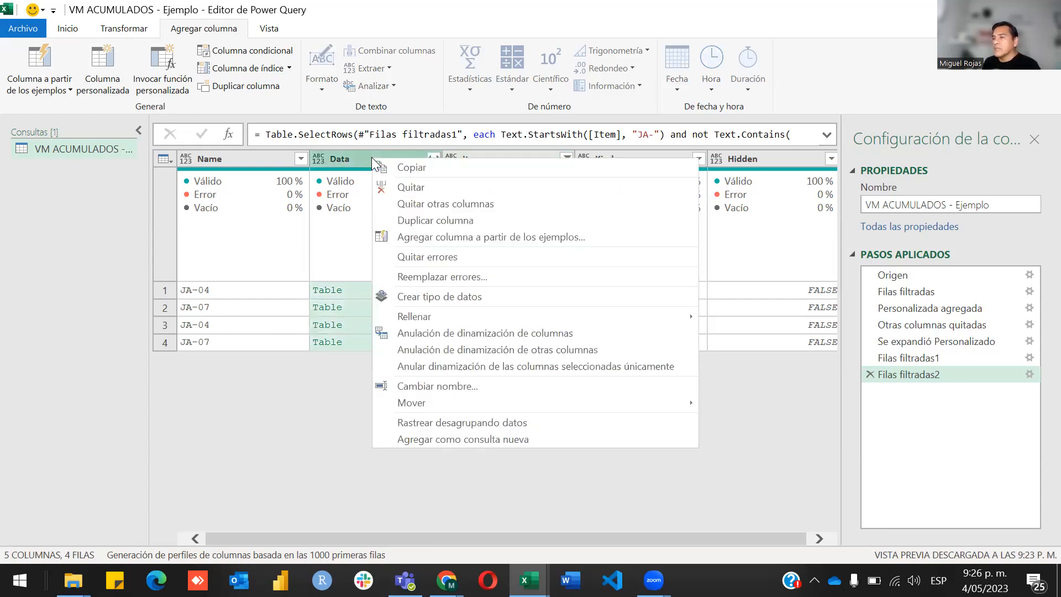
pyautogui.click(522, 205)
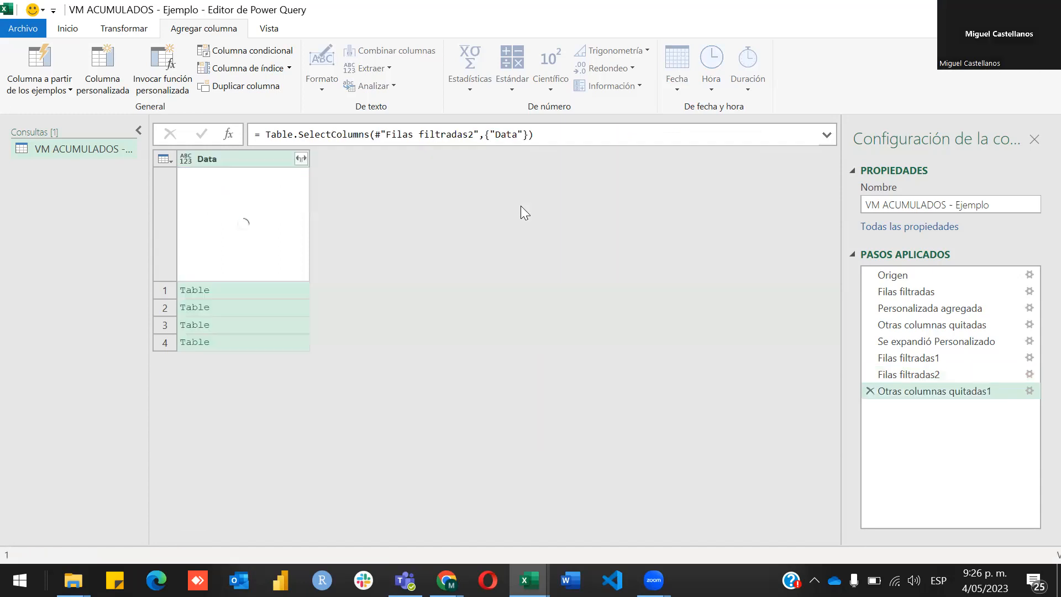
# Step: Expand the Data tables into all their columns without using the original column name as prefix, and review the expansion settings
pyautogui.click(301, 157)
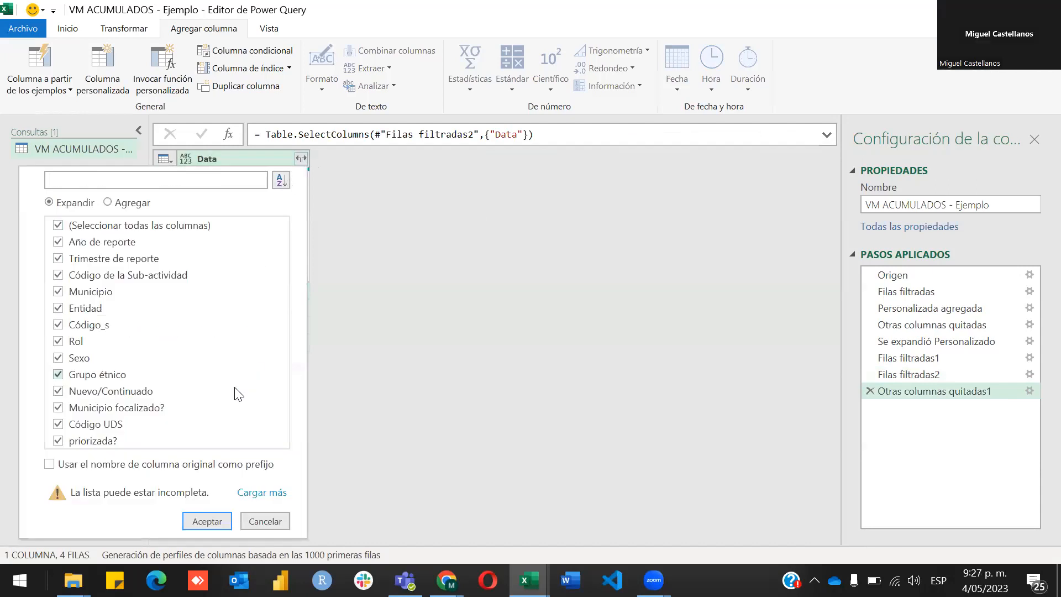
pyautogui.click(202, 520)
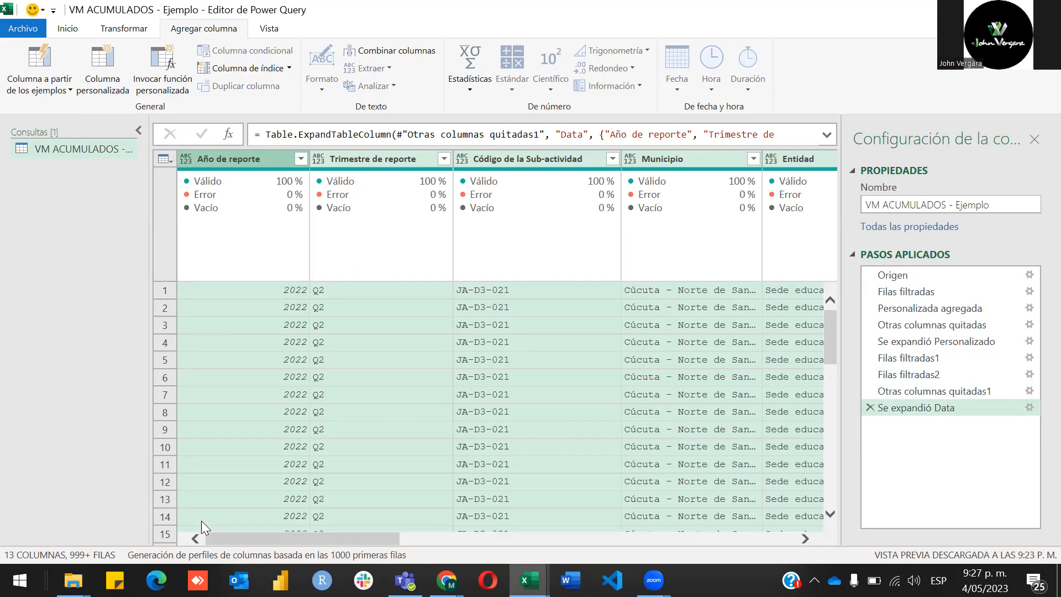
pyautogui.click(201, 521)
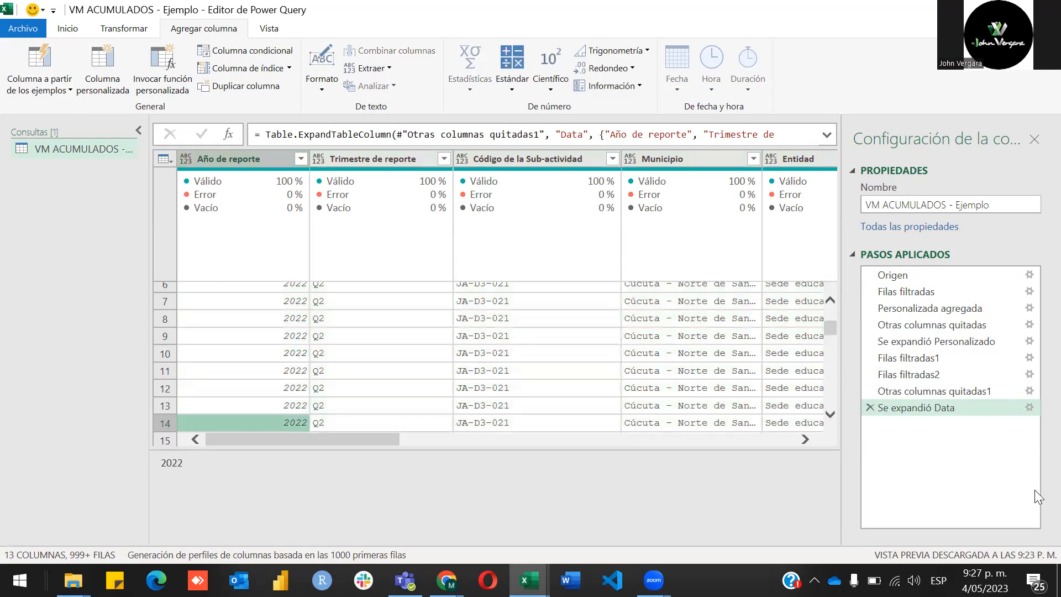
pyautogui.click(1029, 407)
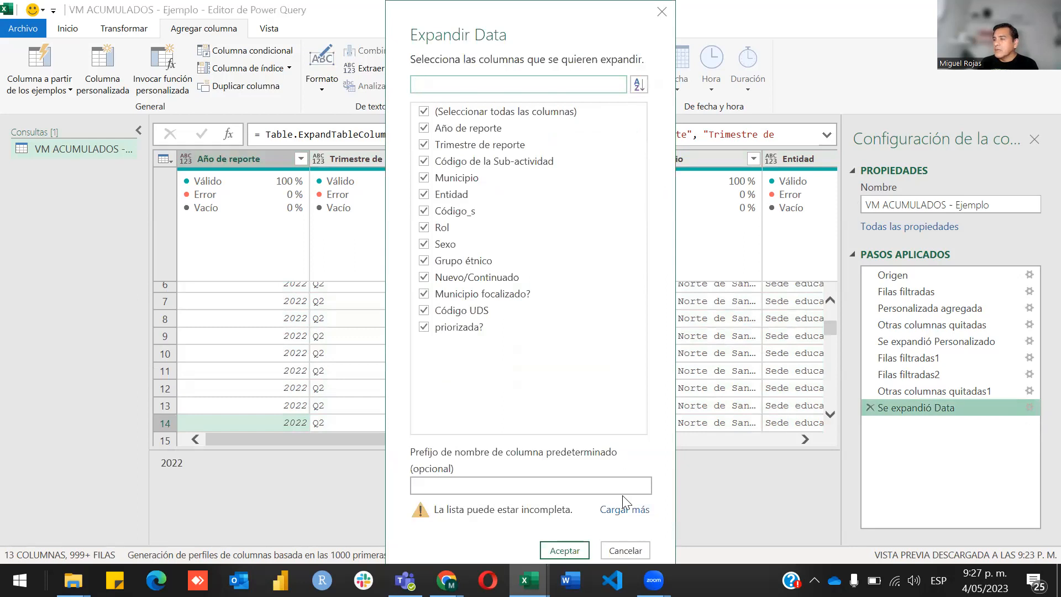
pyautogui.click(625, 550)
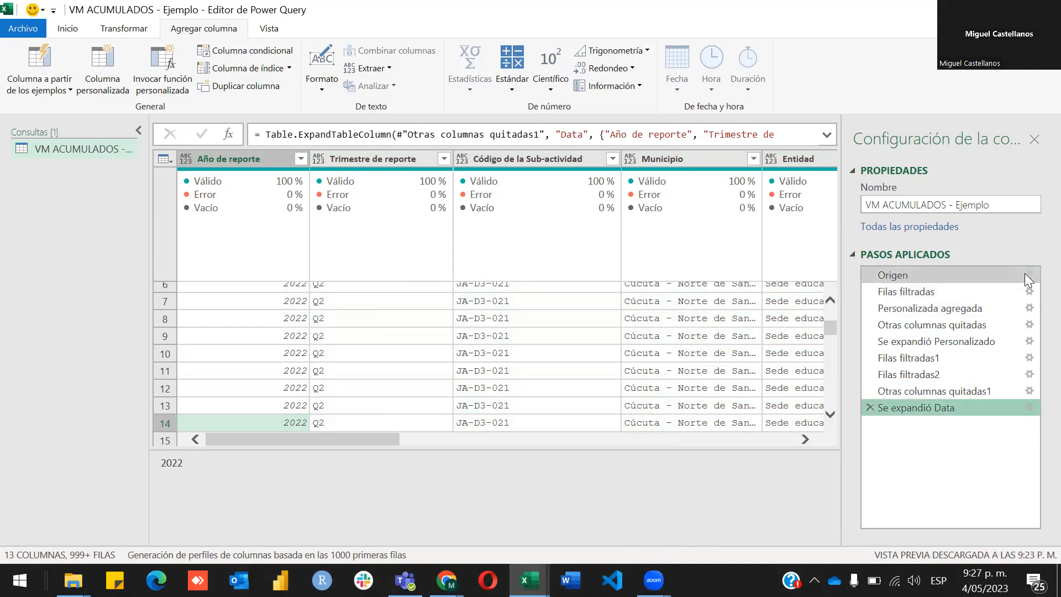
# Step: Edit the Otras columnas quitadas1 step to keep Name along with Data, and review the columns of the expanded result
pyautogui.click(1032, 390)
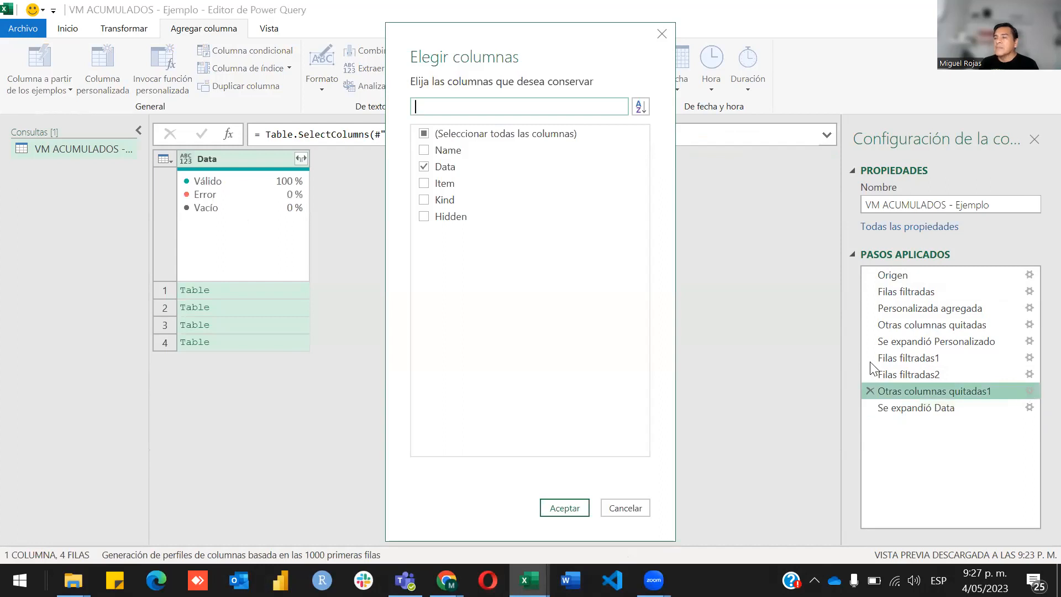
pyautogui.click(424, 150)
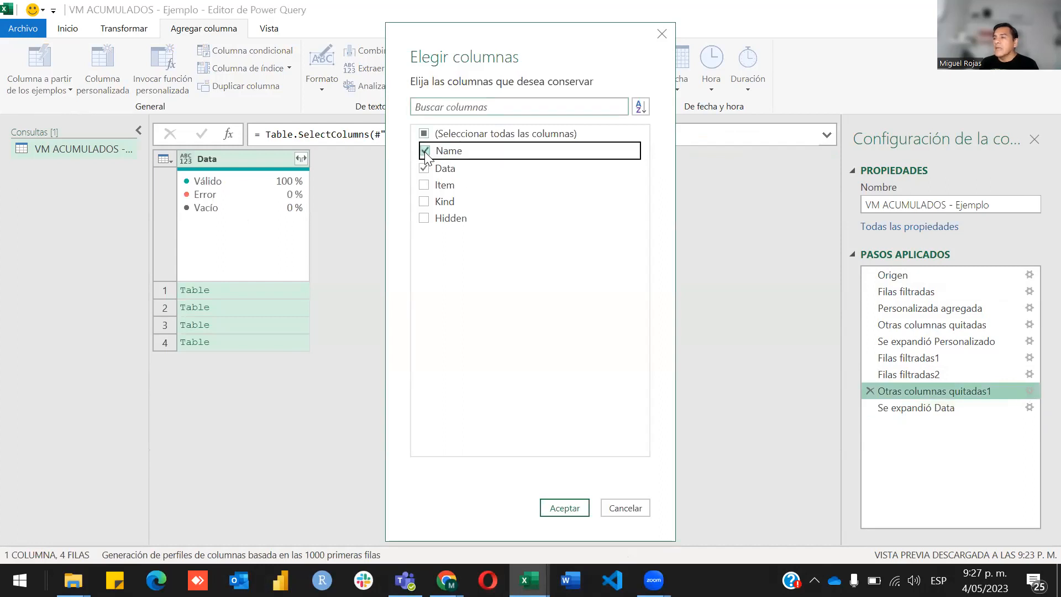
pyautogui.click(553, 508)
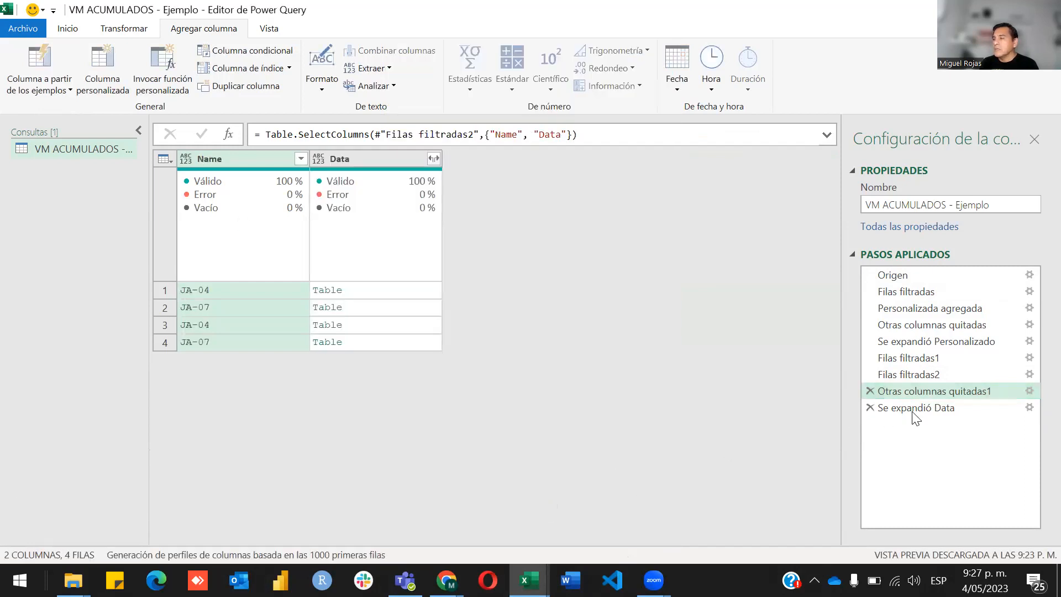
pyautogui.click(933, 408)
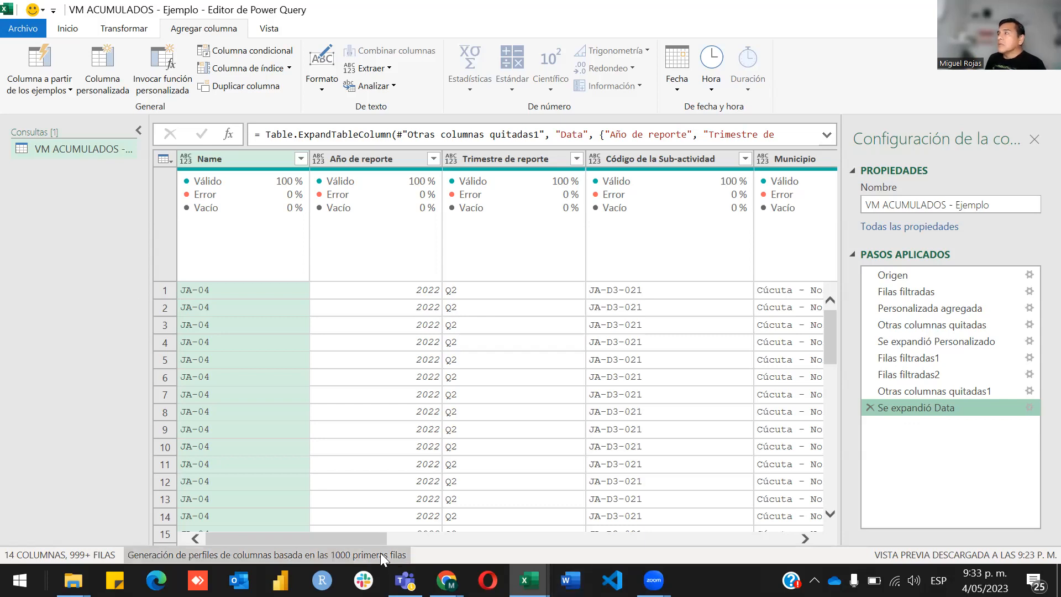
pyautogui.moveTo(365, 536); pyautogui.dragTo(544, 572)
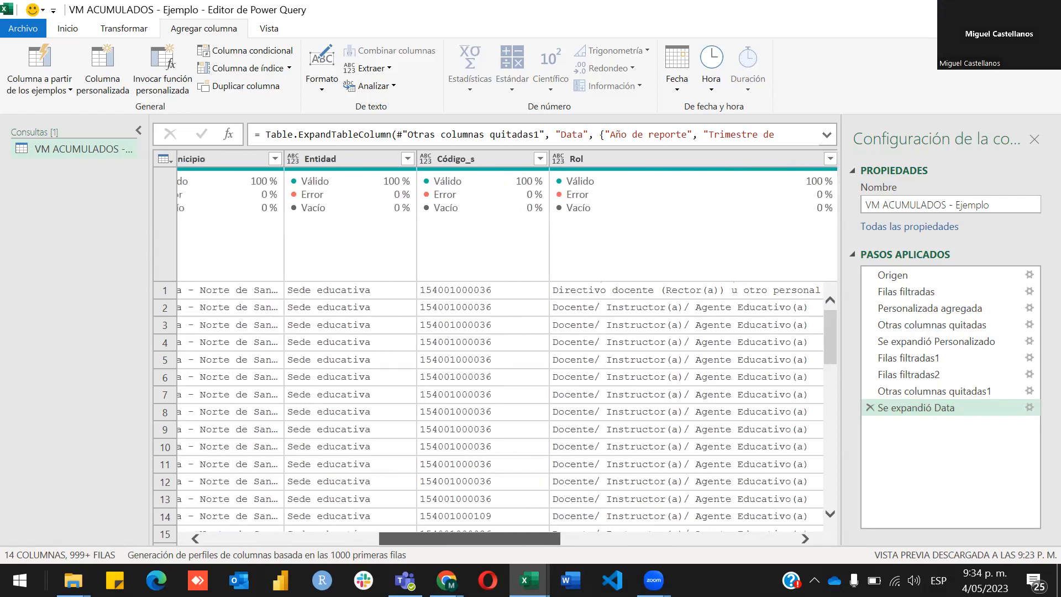
# Step: Check the Name column and the first columns of the expanded Data result
pyautogui.moveTo(469, 538); pyautogui.dragTo(296, 538)
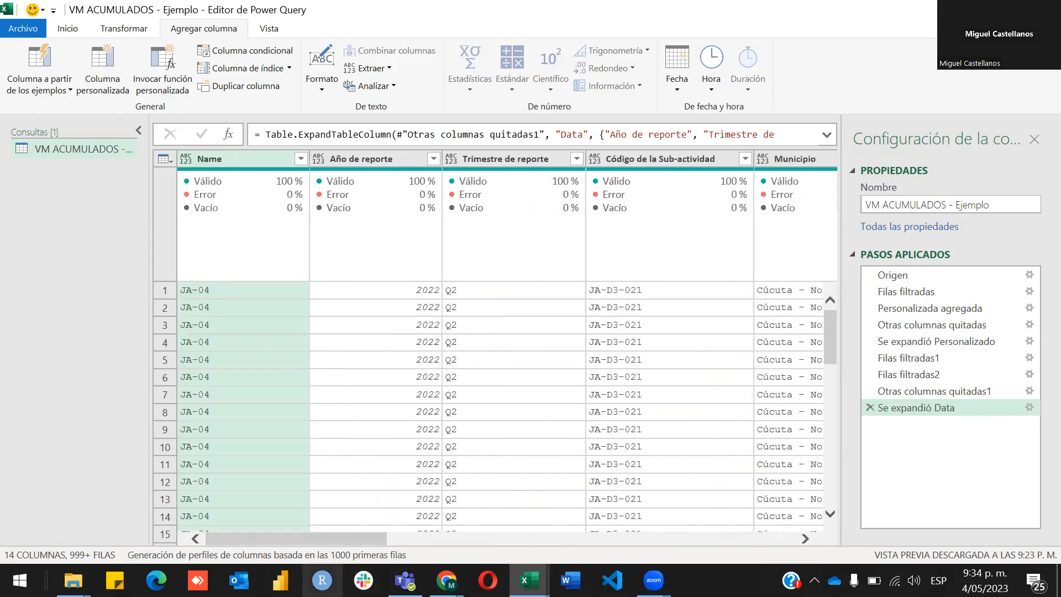
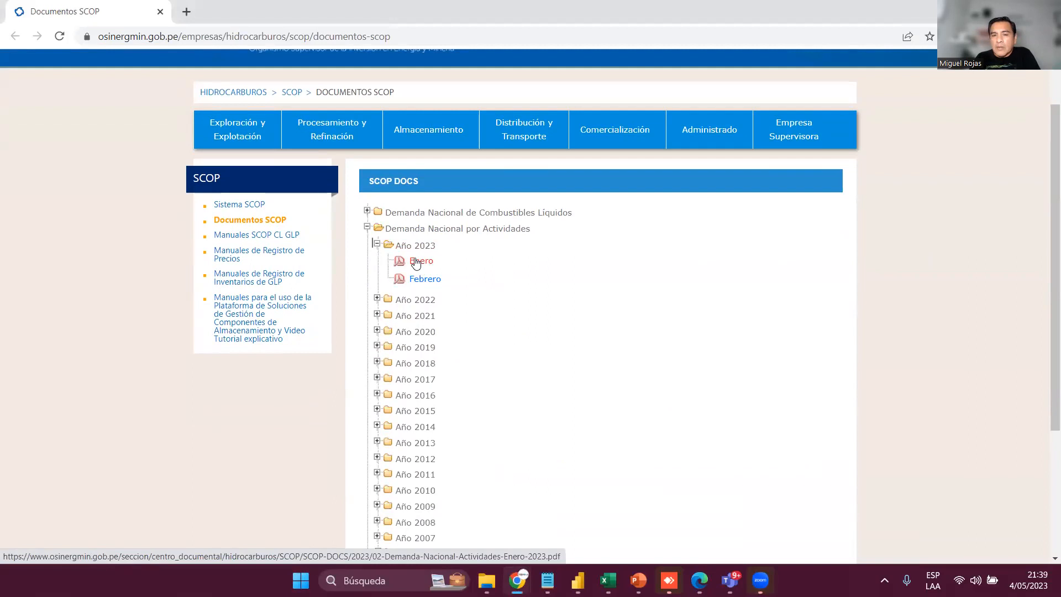
# Step: Open the Enero 2023 PDF under Demanda Nacional por Actividades and examine the whole demand table enlarged to 250%
pyautogui.click(418, 261)
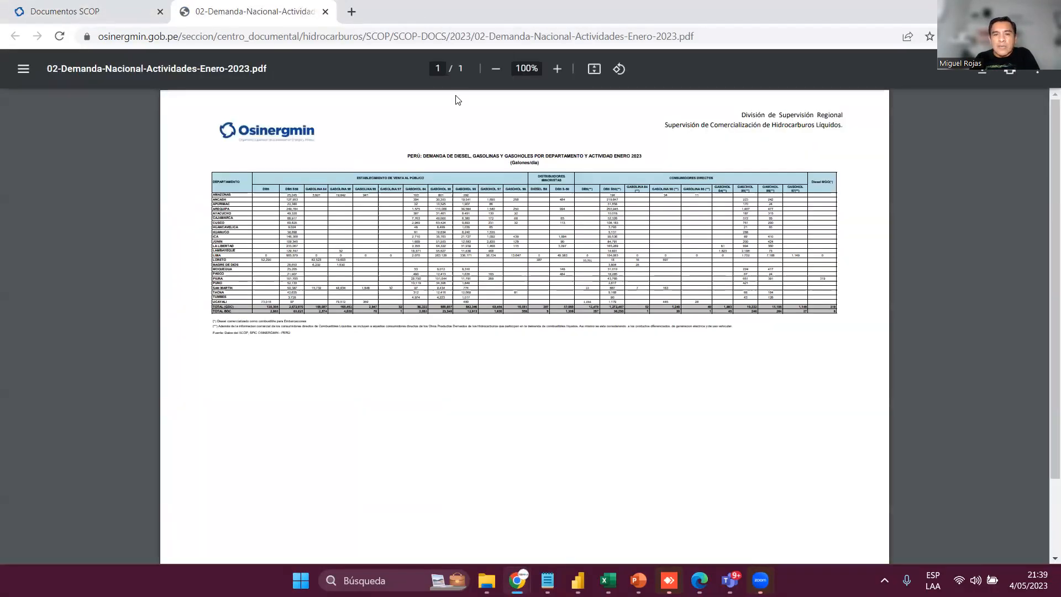
pyautogui.click(557, 69)
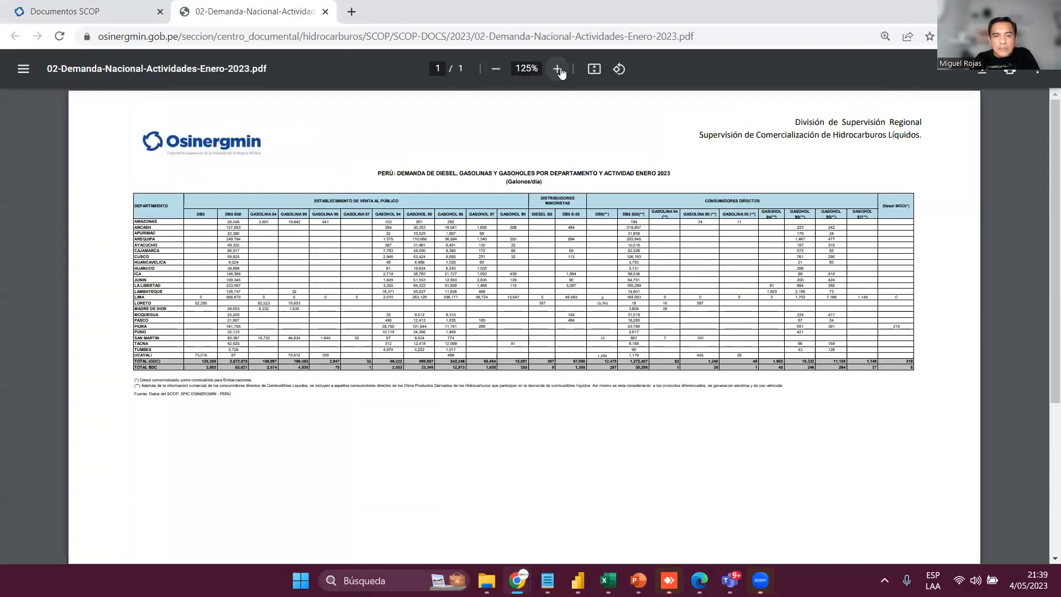
pyautogui.click(557, 68)
pyautogui.scroll(-3, 269, 353)
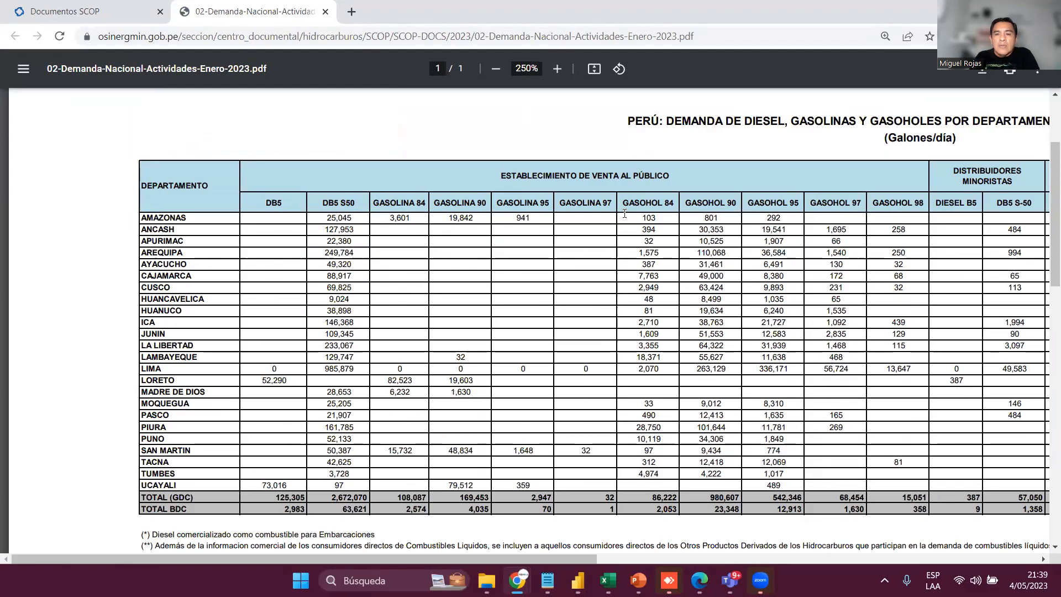
pyautogui.hscroll(5, 571, 558)
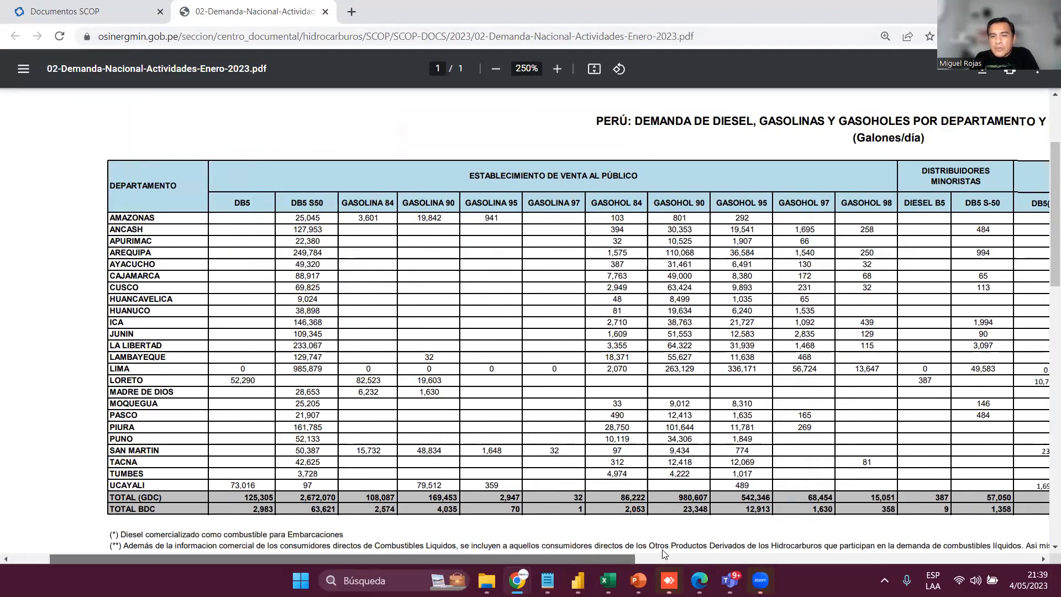
pyautogui.hscroll(2, 795, 534)
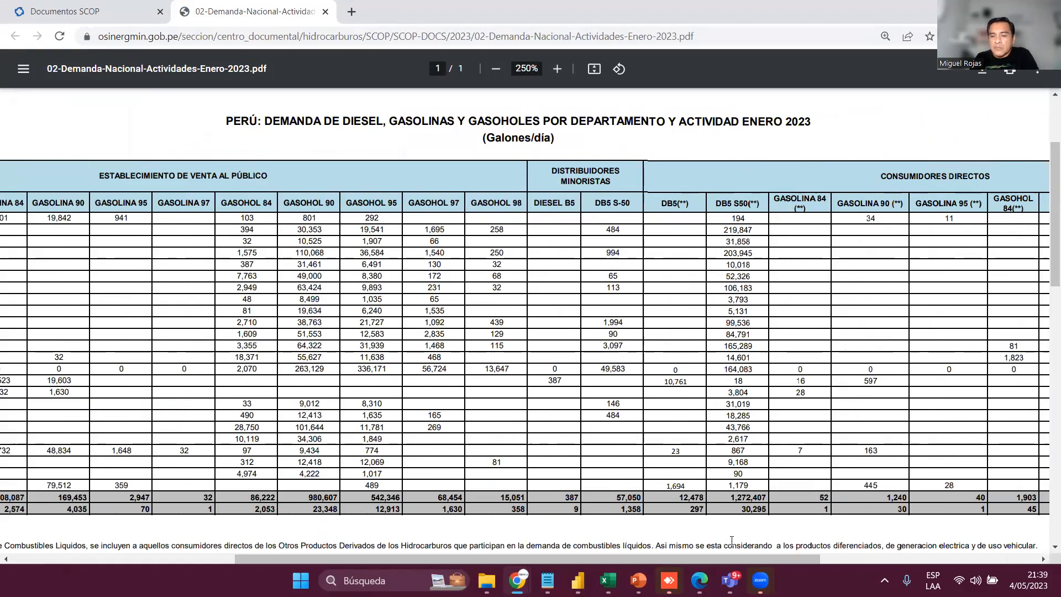
pyautogui.moveTo(730, 558); pyautogui.dragTo(382, 559)
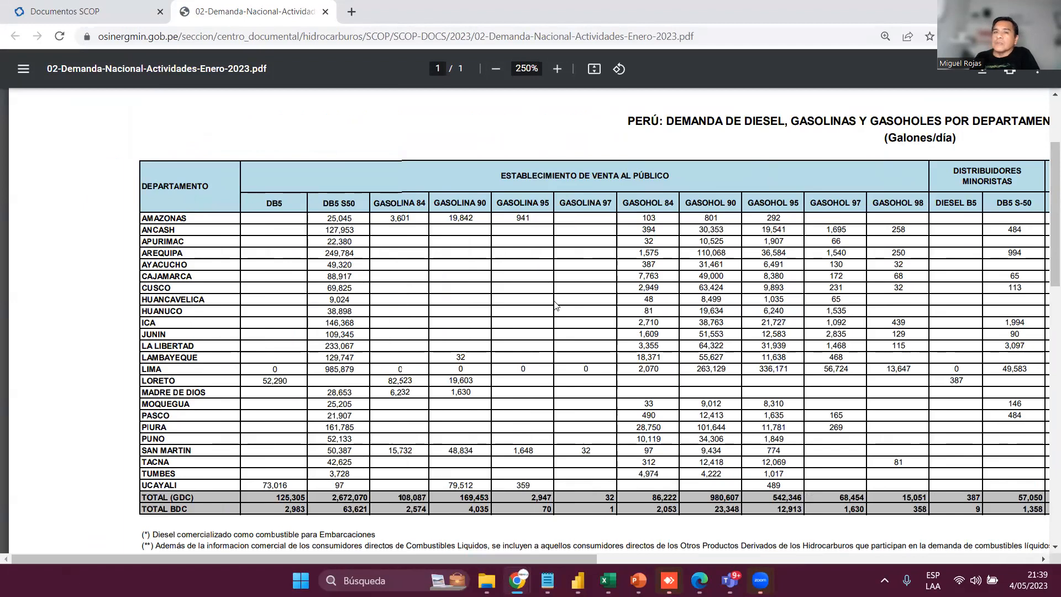
# Step: Return to the Documentos SCOP page and look through the monthly PDF lists of Año 2022, Año 2021 and Año 2006
pyautogui.click(133, 13)
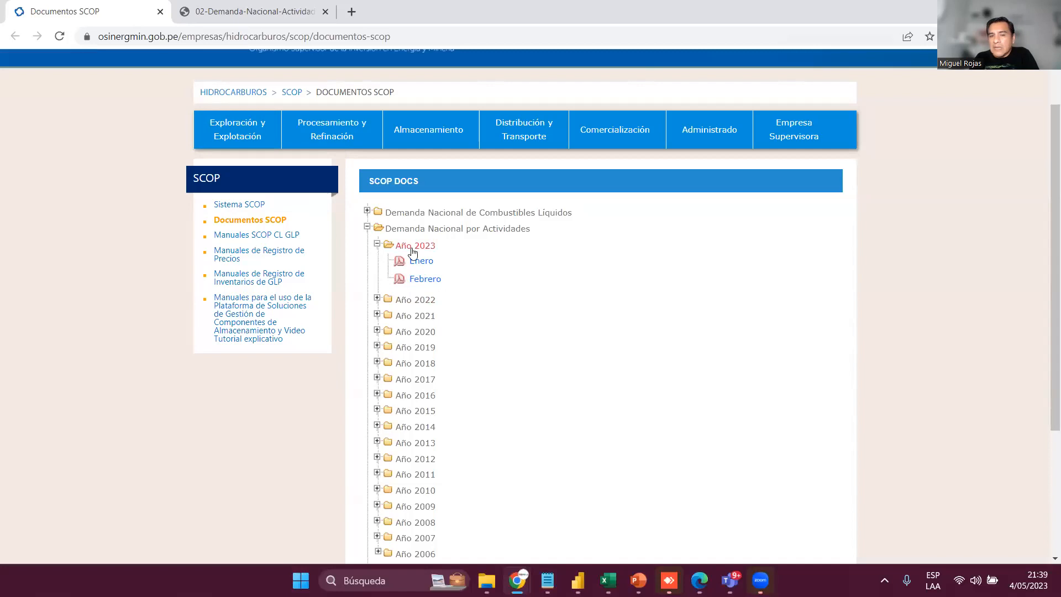
pyautogui.click(378, 300)
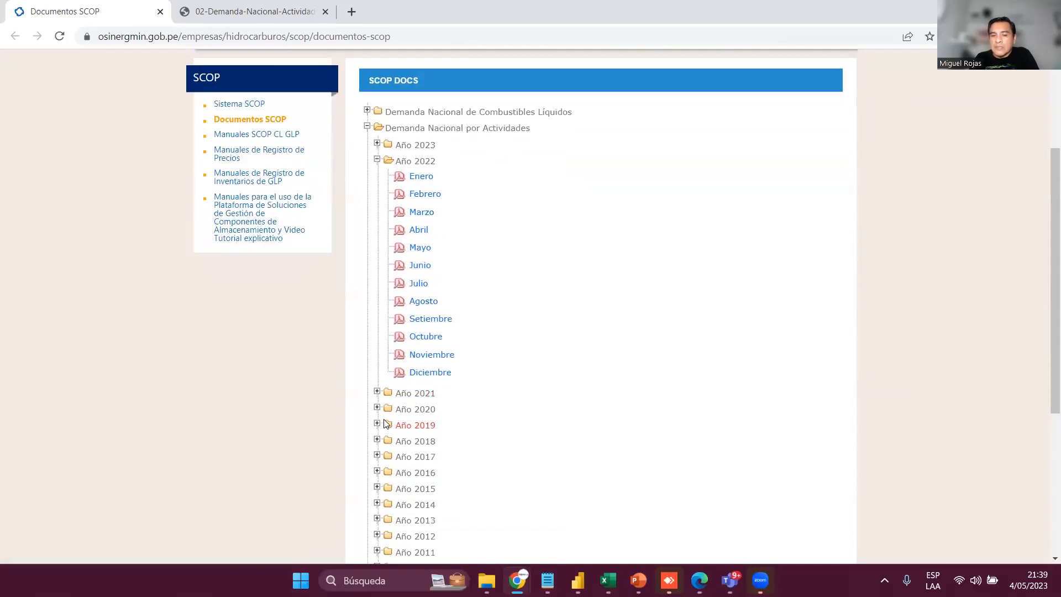
pyautogui.scroll(-2, 387, 414)
pyautogui.click(377, 353)
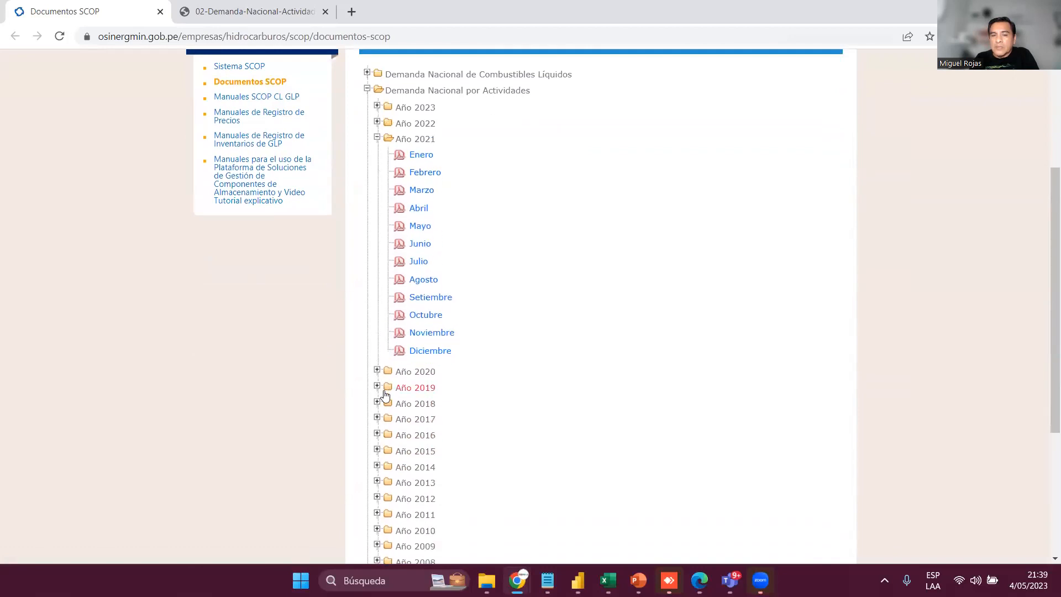
pyautogui.scroll(-1, 382, 395)
pyautogui.scroll(-2, 386, 395)
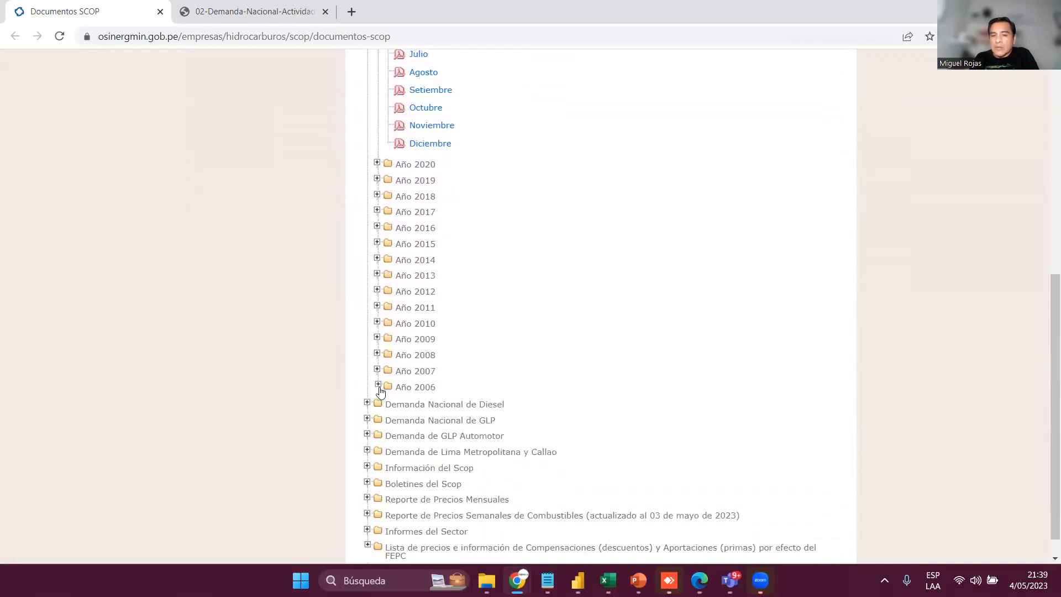
pyautogui.click(378, 387)
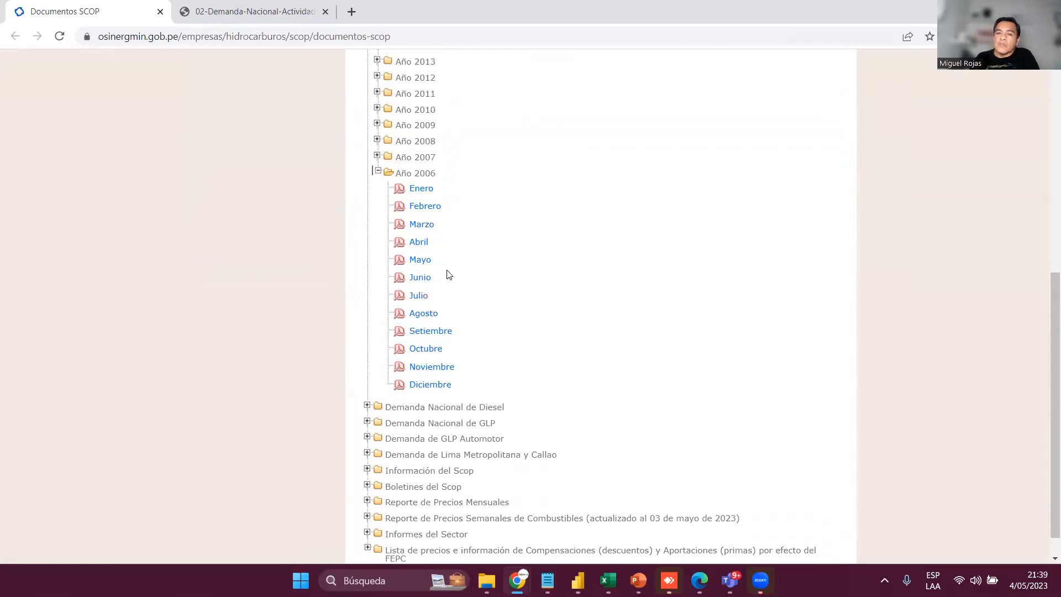
# Step: Switch to the 20230503 - Demanda report in Power BI Desktop with the market line chart and dismiss the pending changes notice
pyautogui.moveTo(578, 580)
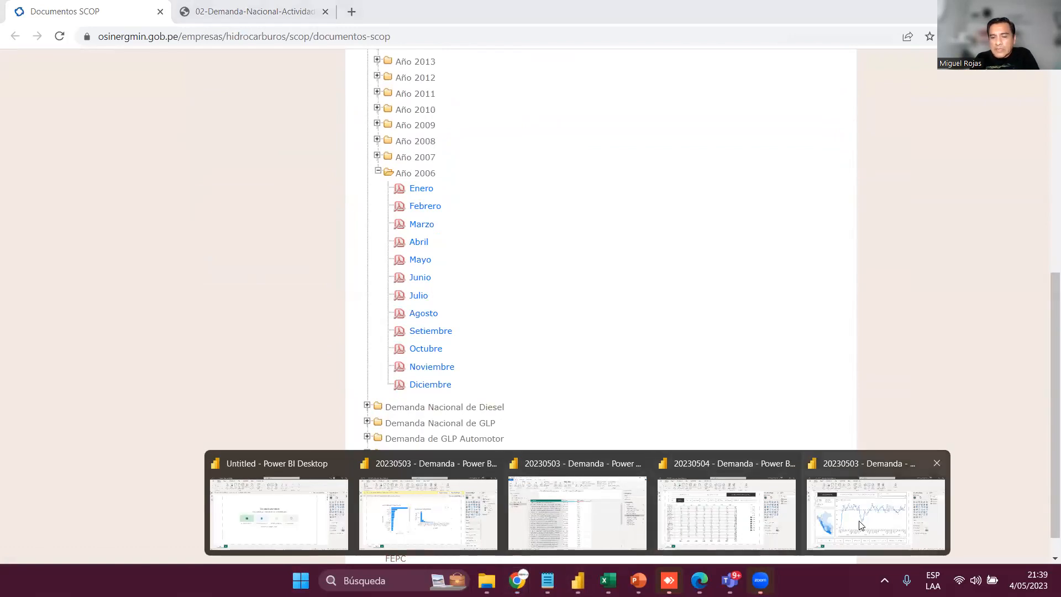
pyautogui.click(823, 492)
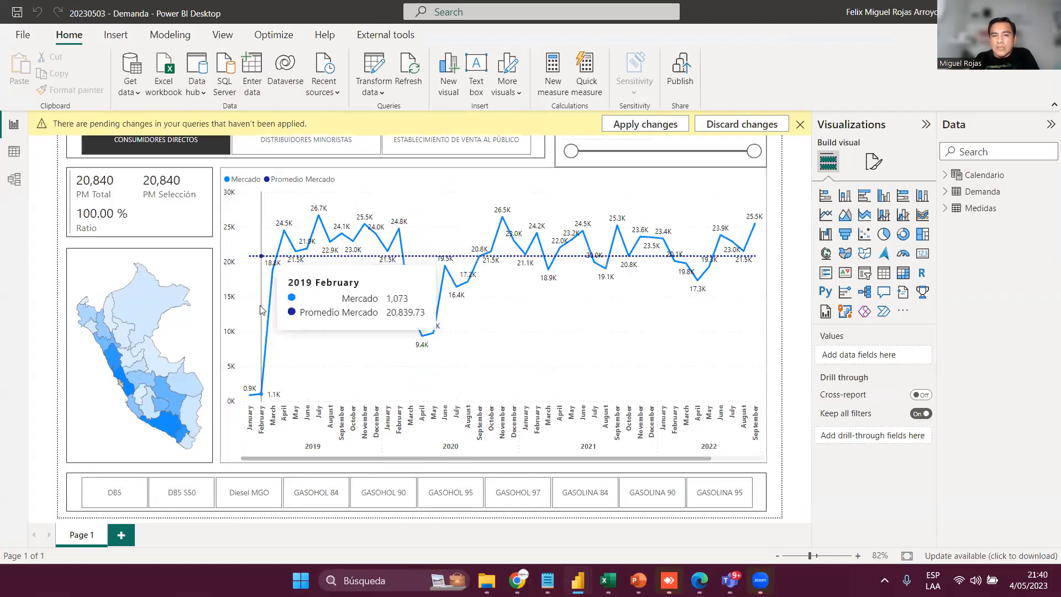
pyautogui.click(799, 126)
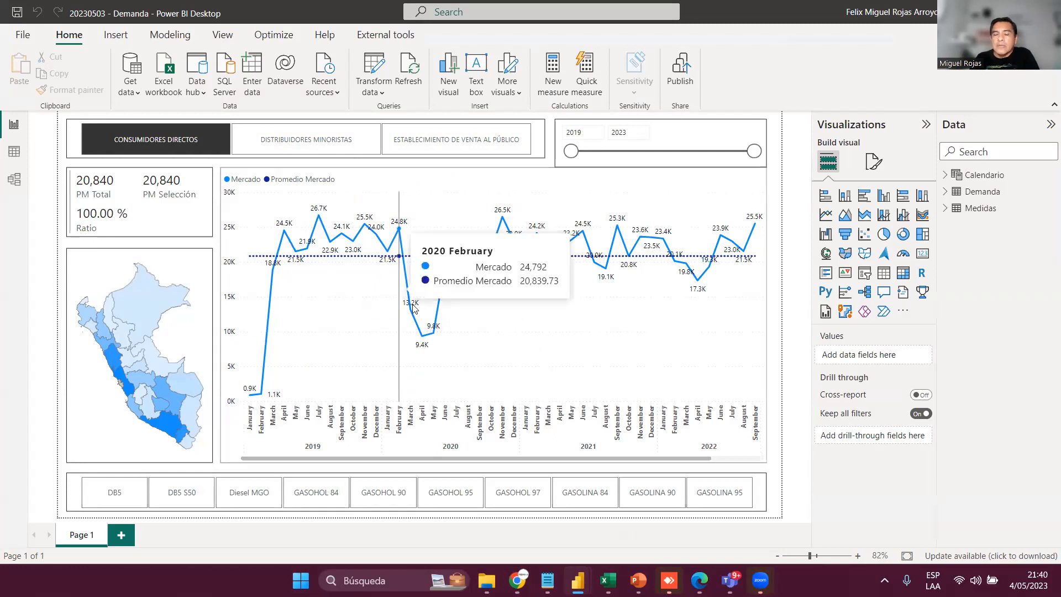
# Step: Switch back to the Documentos SCOP page in Chrome and review the list of available years
pyautogui.moveTo(486, 580)
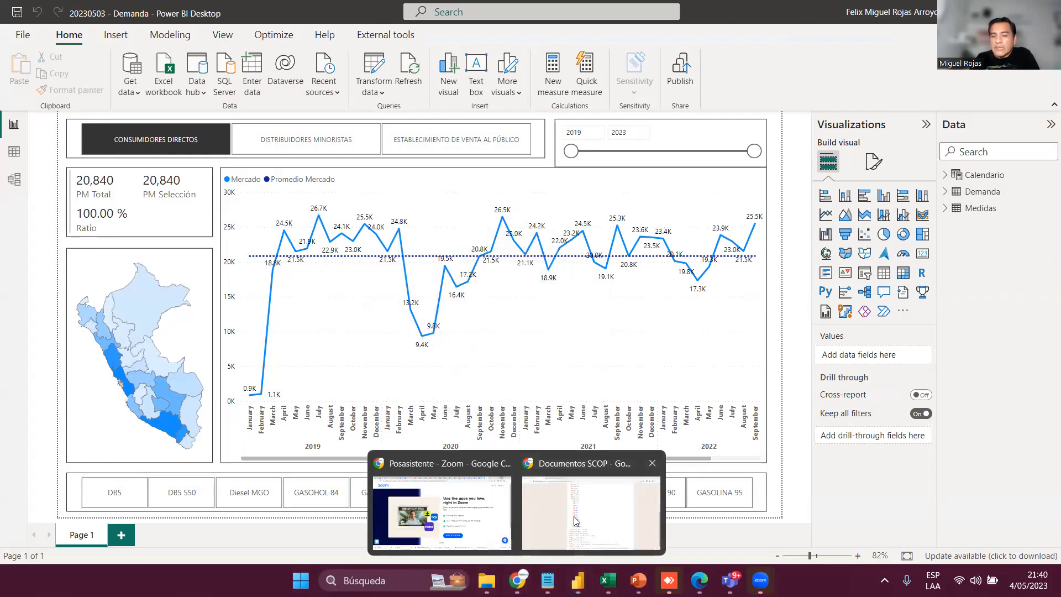
pyautogui.click(604, 508)
pyautogui.scroll(5, 422, 189)
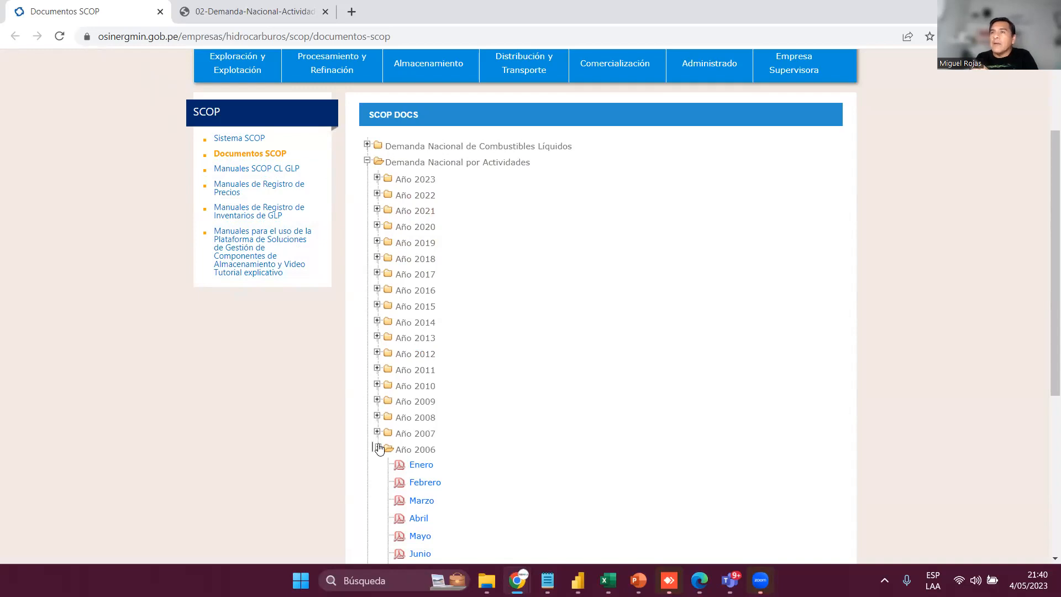
# Step: Switch to the 20230504 - Demanda report in Power BI Desktop and open its Power Query Editor
pyautogui.click(579, 581)
pyautogui.click(718, 522)
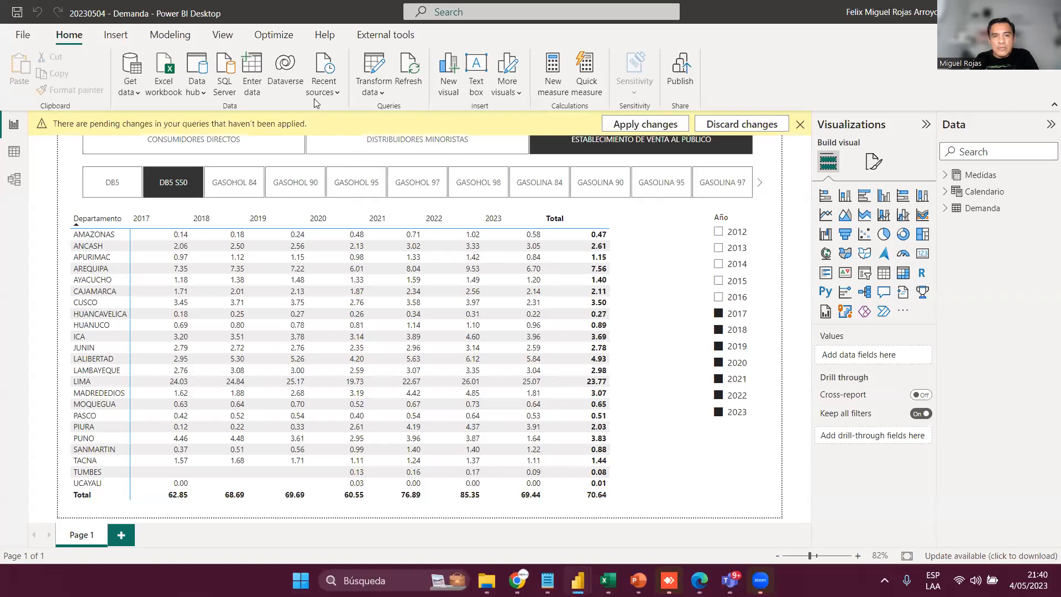
pyautogui.click(363, 65)
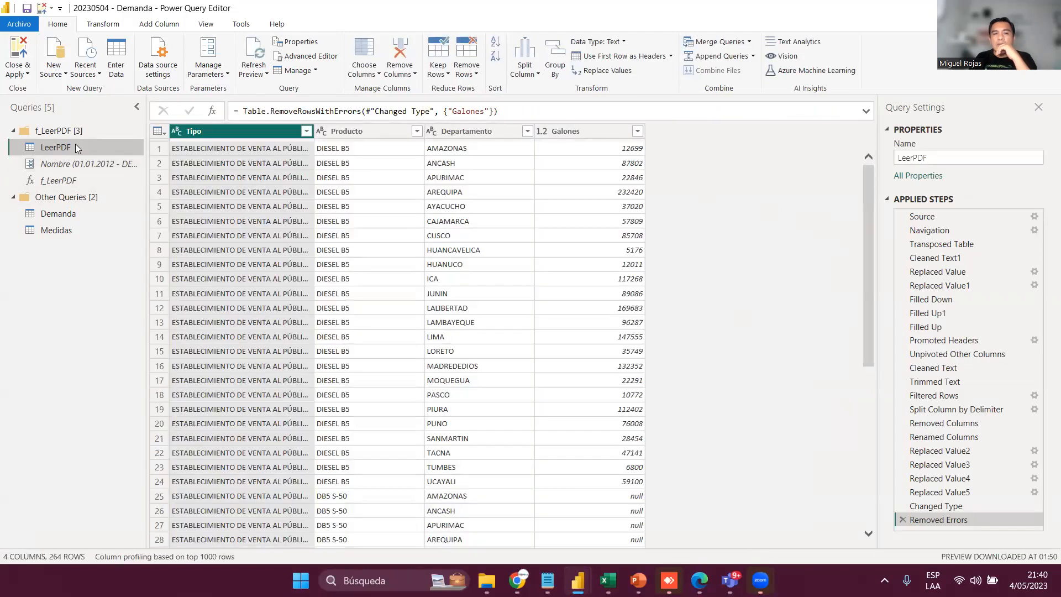
# Step: Show the LeerPDF query result and widen the Tipo column until its full text fits
pyautogui.click(63, 166)
pyautogui.click(66, 150)
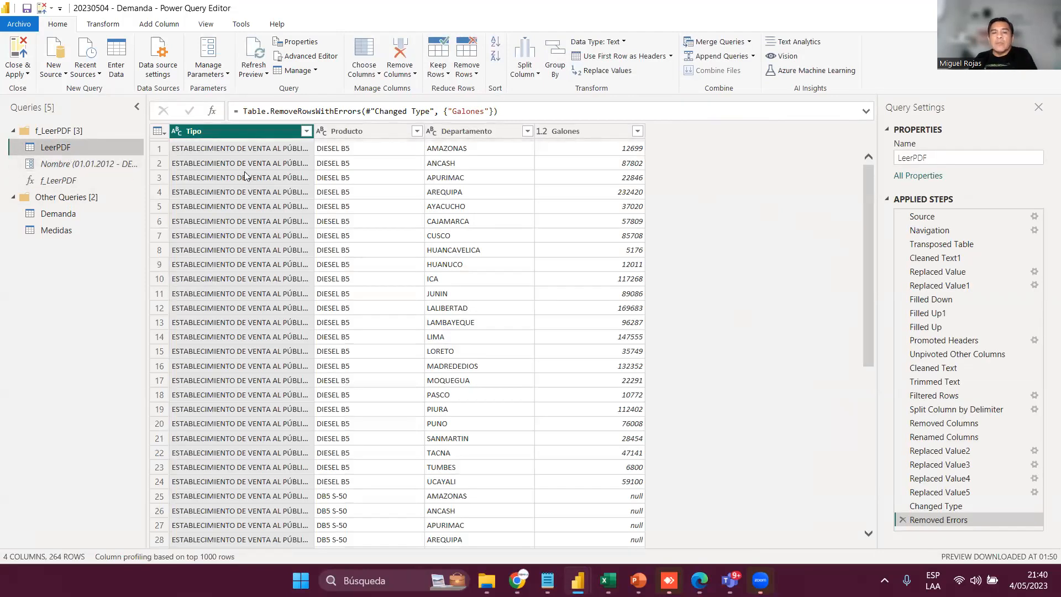
pyautogui.moveTo(285, 133); pyautogui.dragTo(433, 122)
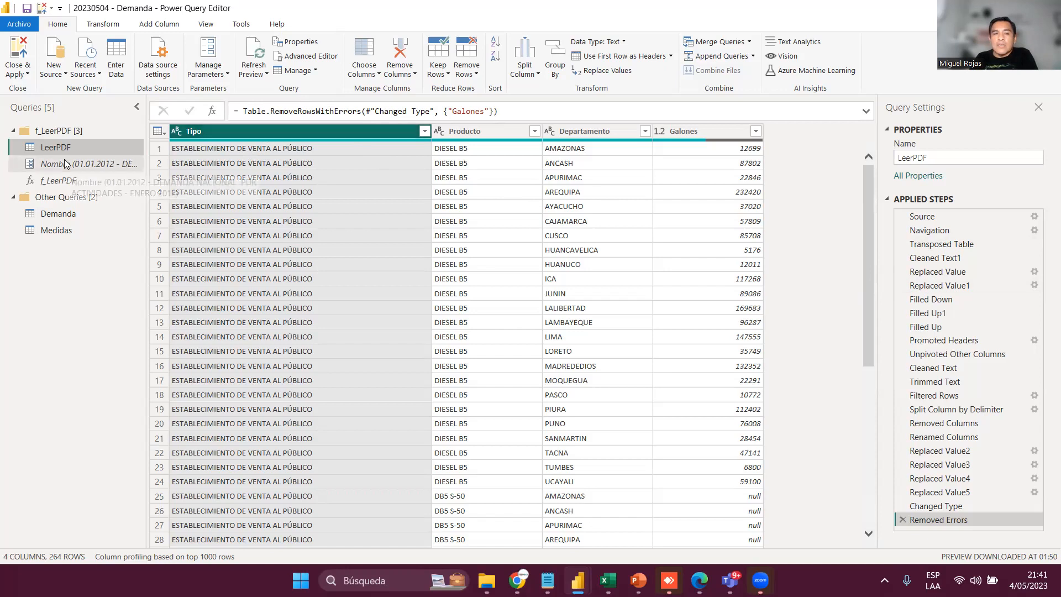
# Step: Open the Demanda query at its Trimmed Text step and review the full list of PDF file names in Column1
pyautogui.click(59, 214)
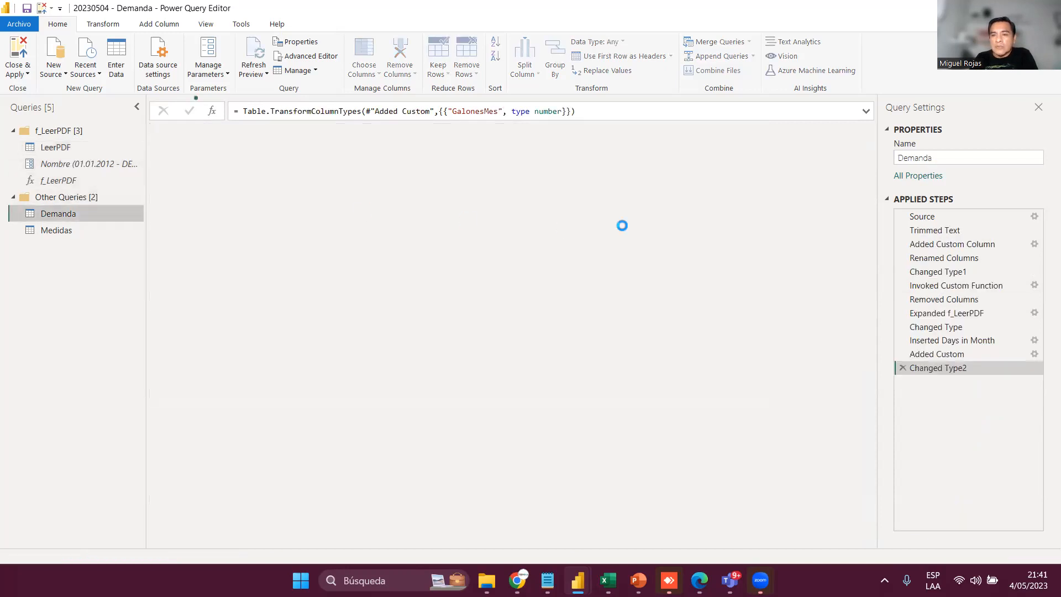
pyautogui.click(941, 218)
pyautogui.click(938, 231)
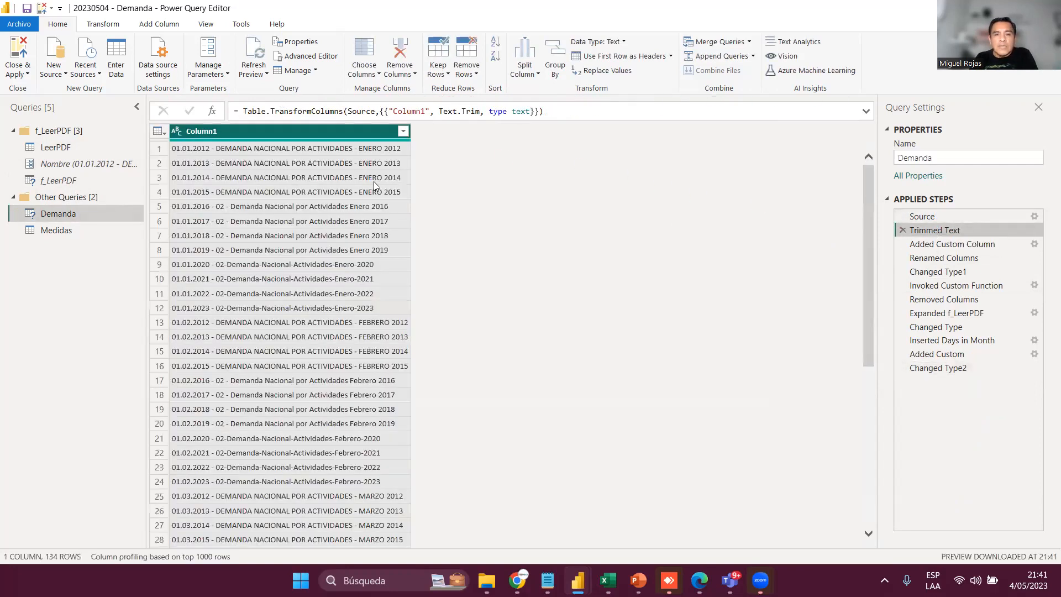
pyautogui.scroll(-20, 326, 232)
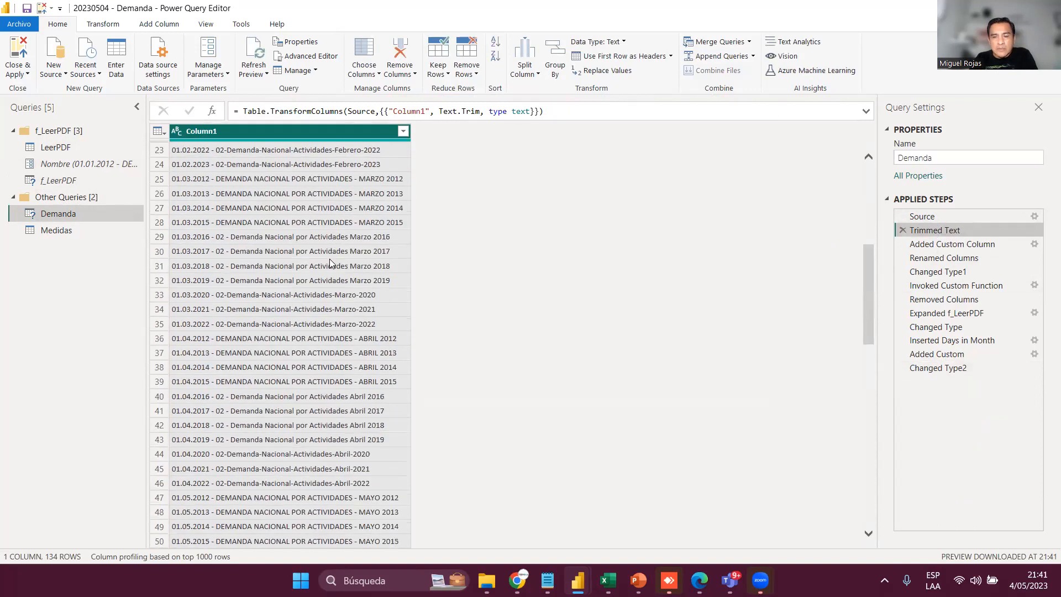
pyautogui.scroll(-14, 332, 263)
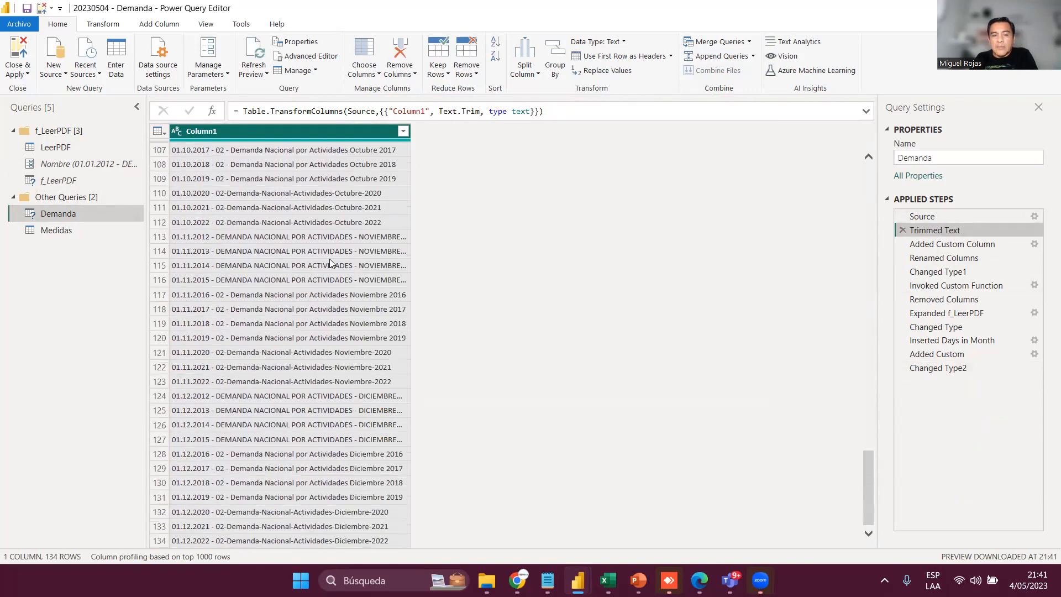
pyautogui.scroll(7, 275, 359)
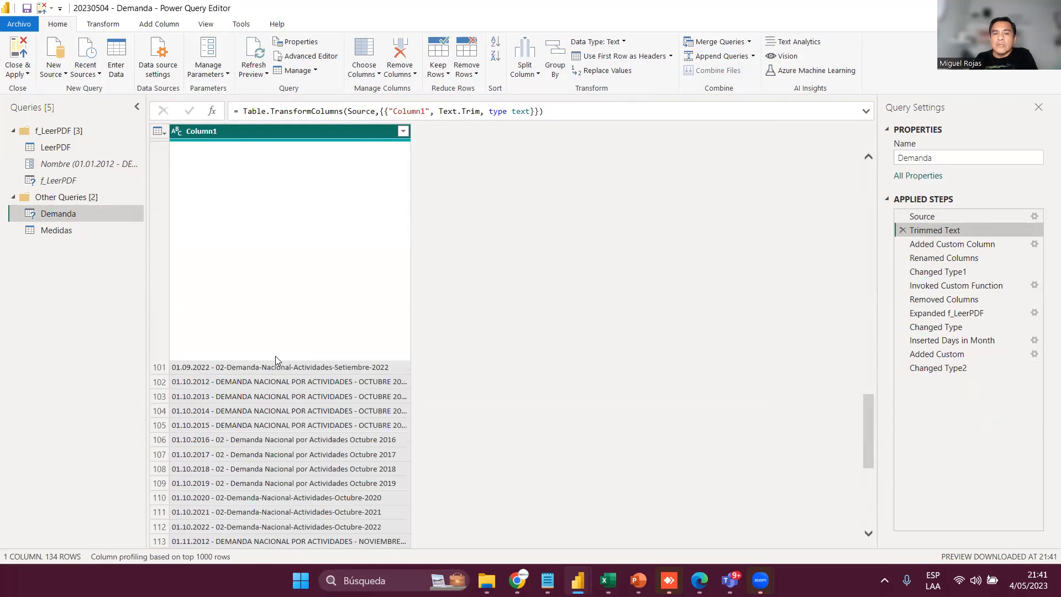
pyautogui.scroll(20, 275, 359)
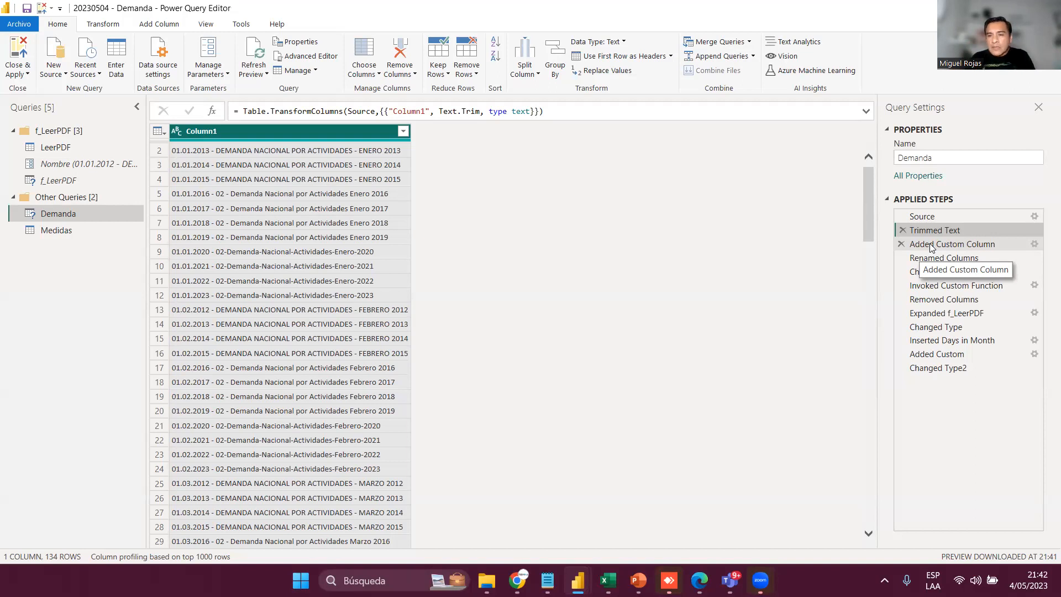
# Step: Review the Demanda query's applied steps from Added Custom Column through Invoked Custom Function to Removed Columns
pyautogui.click(932, 247)
pyautogui.click(940, 259)
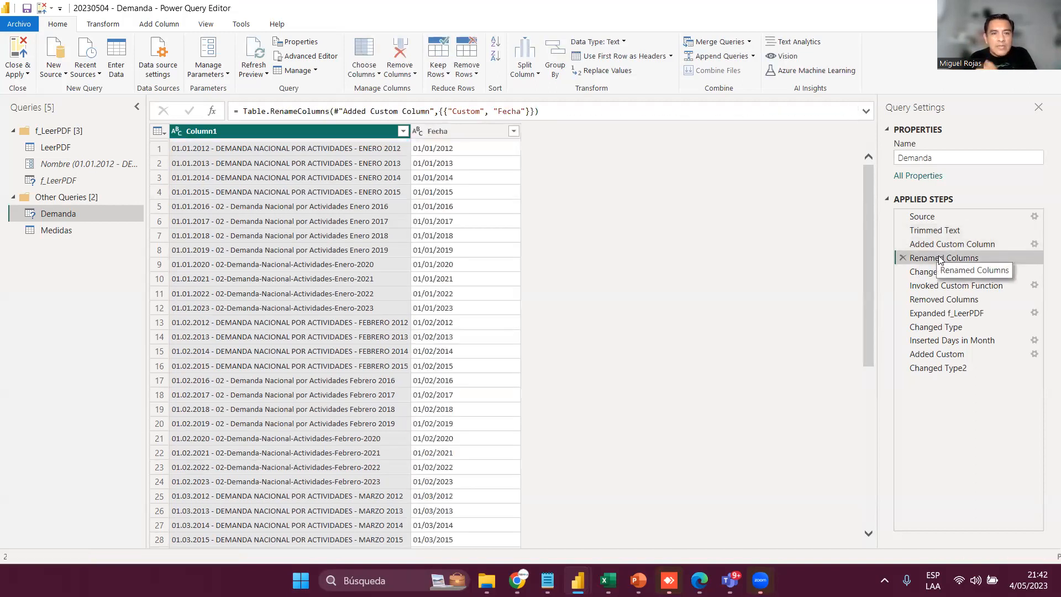
pyautogui.click(934, 272)
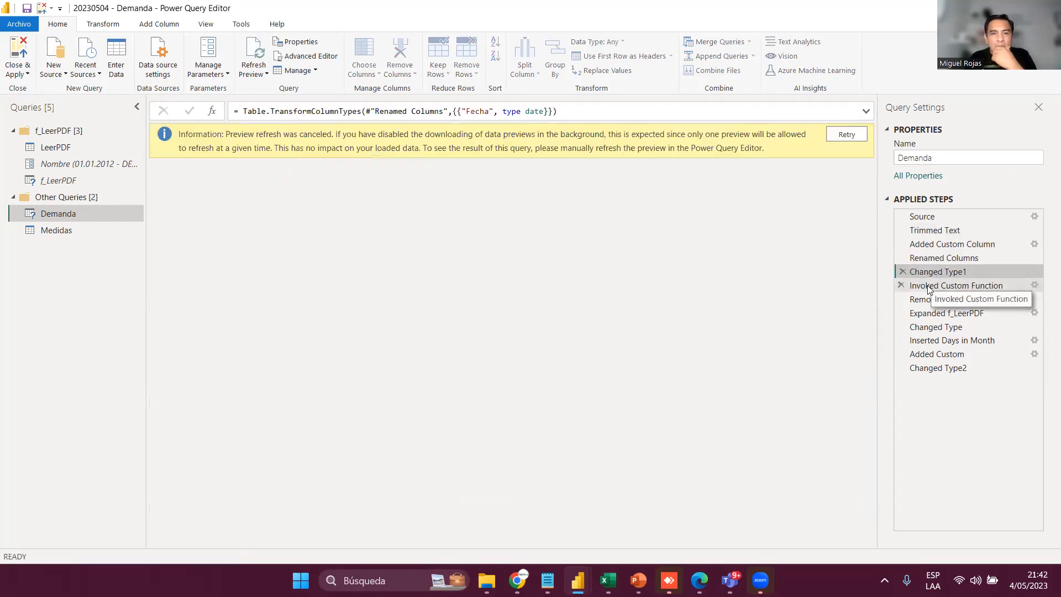
pyautogui.click(929, 286)
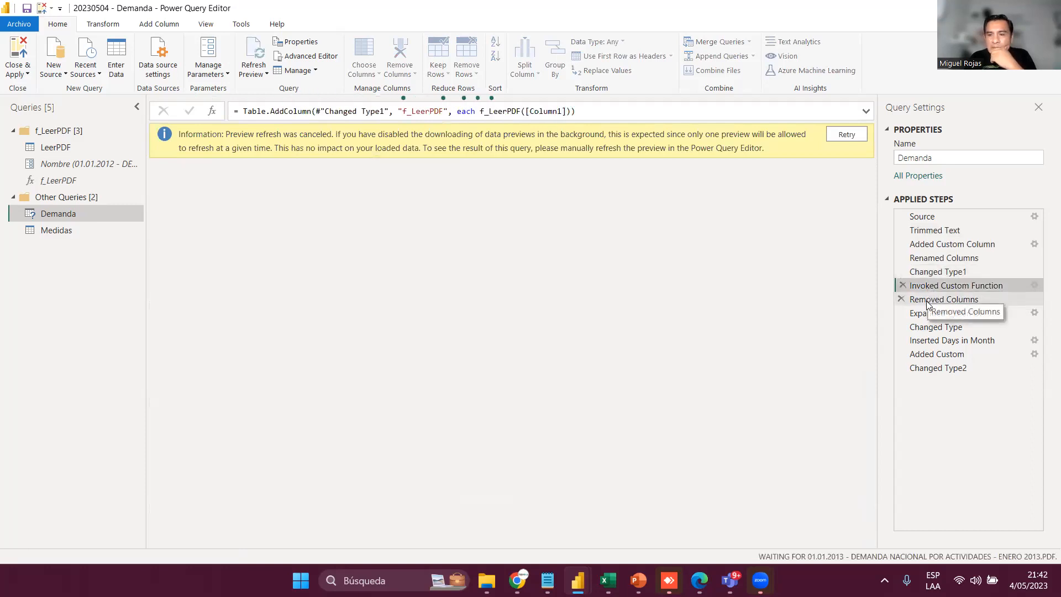
pyautogui.click(928, 300)
# Step: Review the LeerPDF query's applied steps from Replaced Value through Filled Down to Filled Up
pyautogui.click(62, 149)
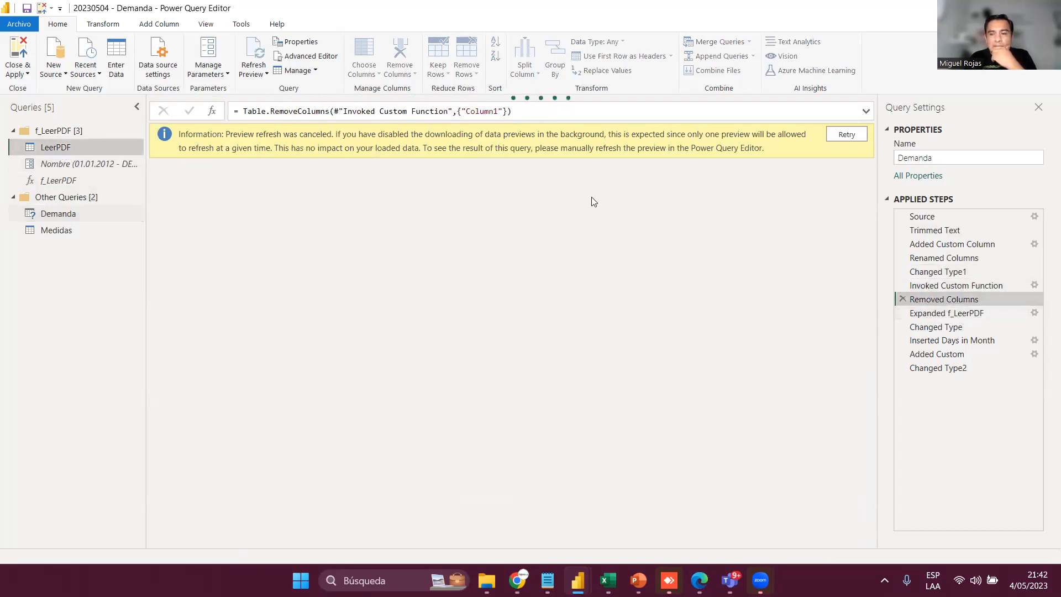
pyautogui.click(924, 275)
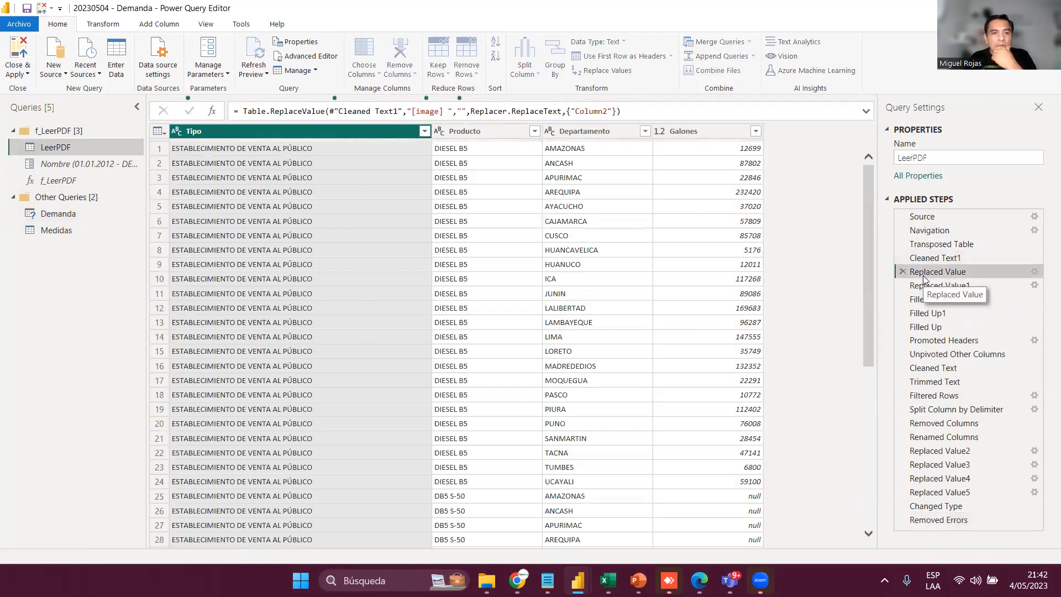
pyautogui.click(926, 287)
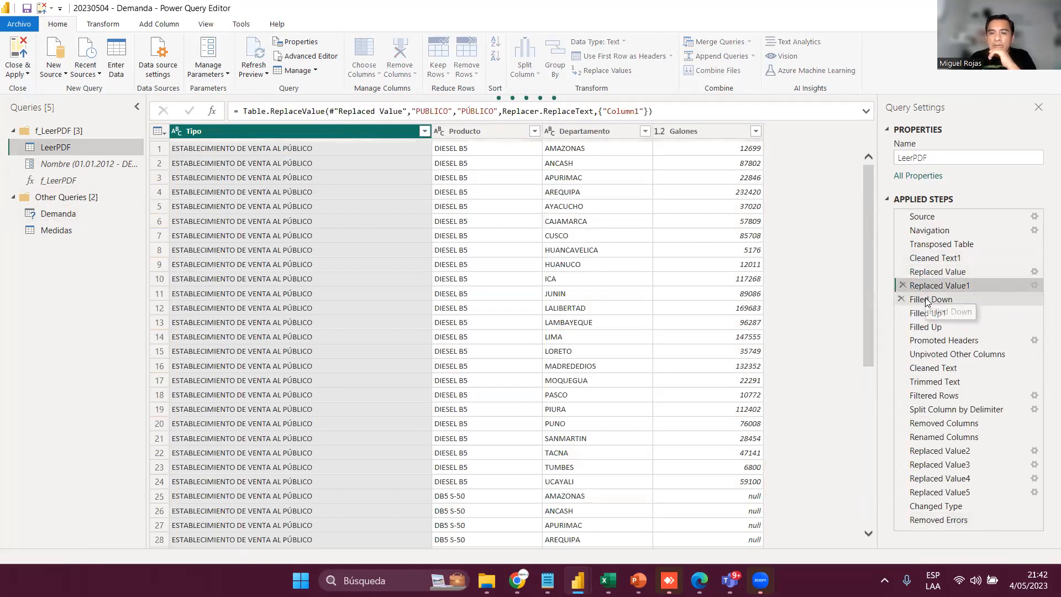
pyautogui.click(927, 299)
pyautogui.click(924, 311)
pyautogui.click(927, 326)
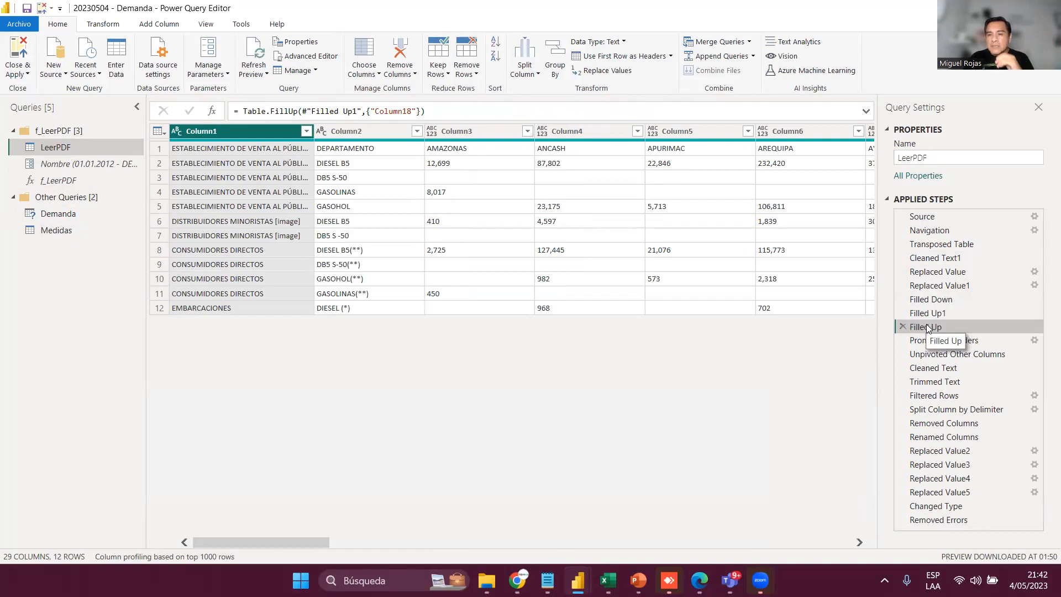
# Step: Review LeerPDF's Promoted Headers and Unpivoted Other Columns steps, expanding the formula bar to show the full unpivot formula
pyautogui.click(925, 338)
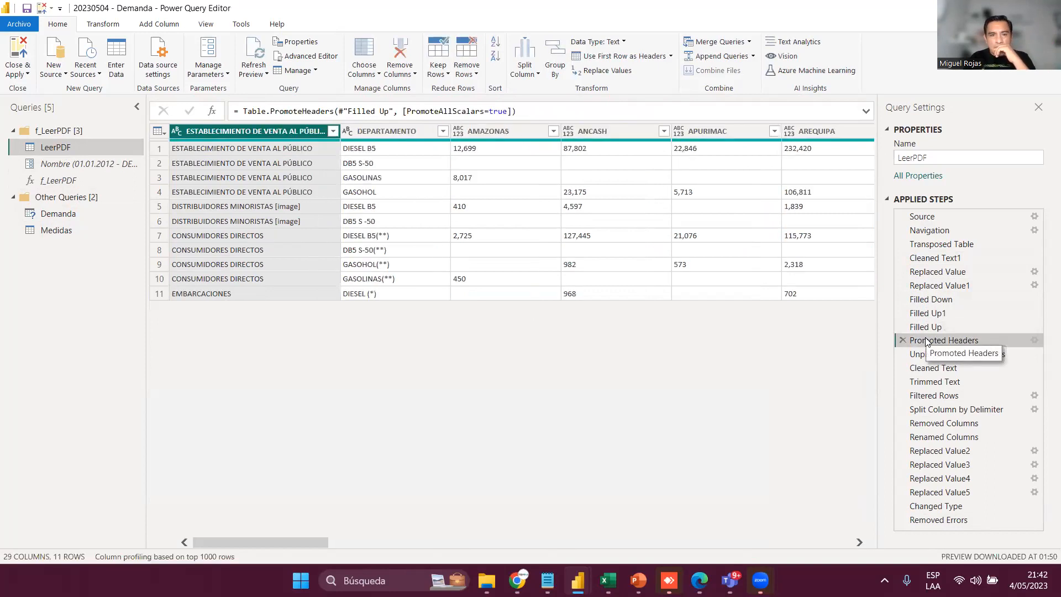
pyautogui.click(932, 354)
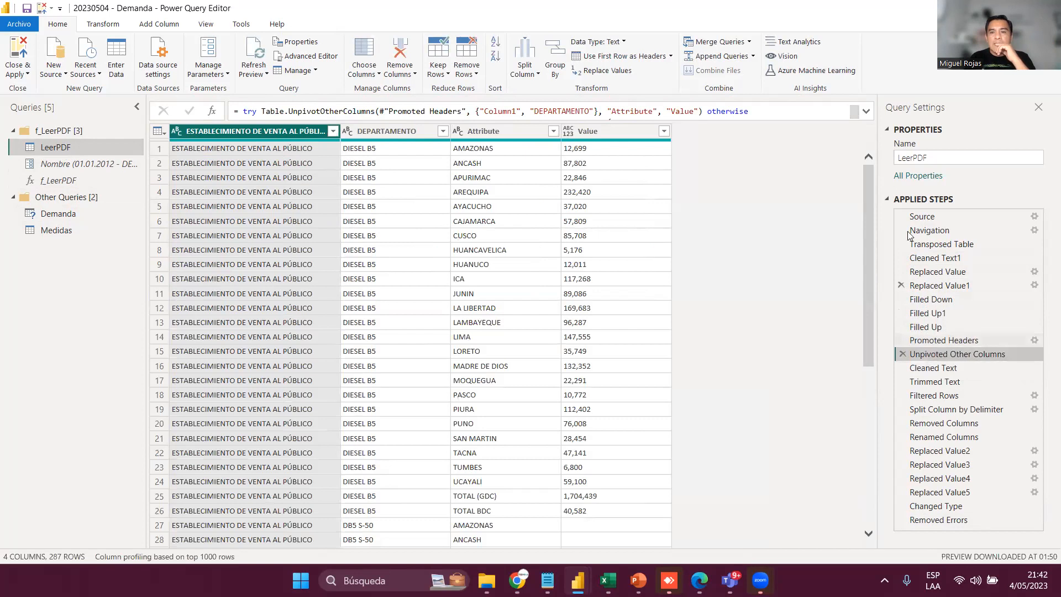
pyautogui.click(866, 111)
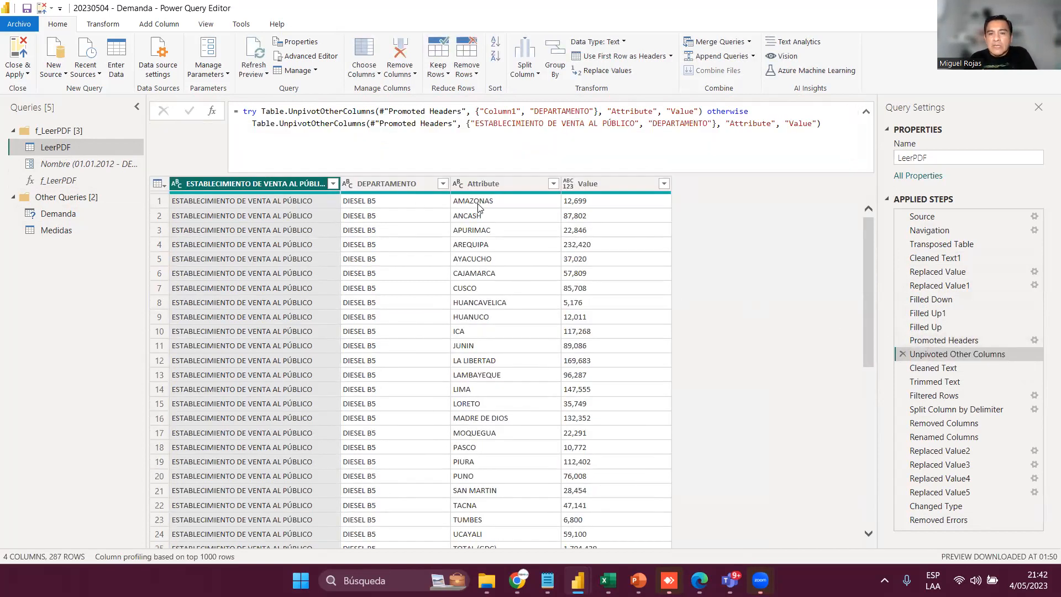
# Step: At the Promoted Headers step, inspect the AMAZONAS to AREQUIPA columns and select the ESTABLECIMIENTO DE VENTA AL PÚBLICO and DEPARTAMENTO columns
pyautogui.click(939, 340)
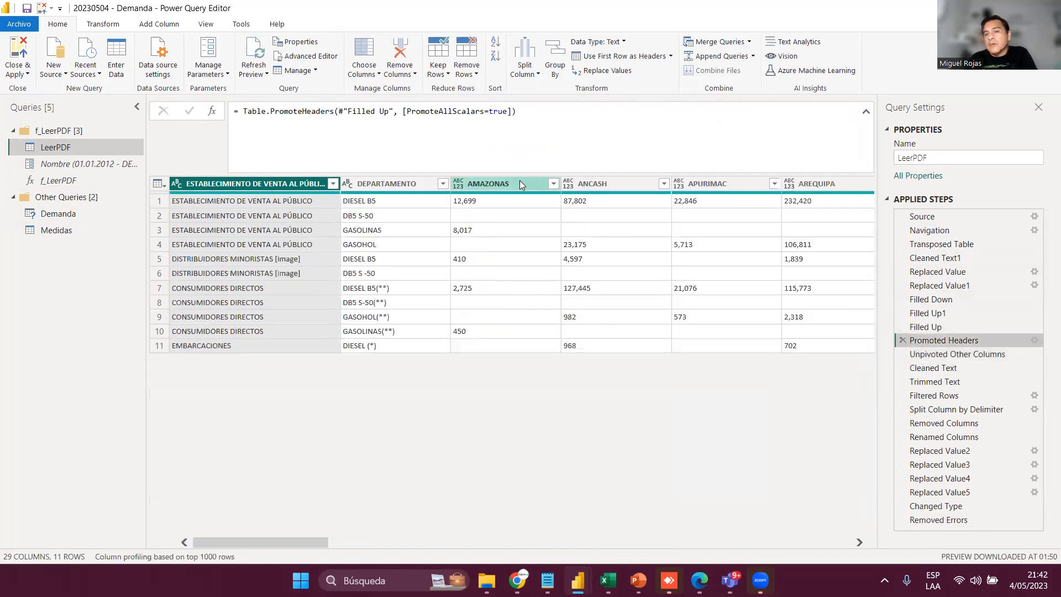
pyautogui.click(516, 182)
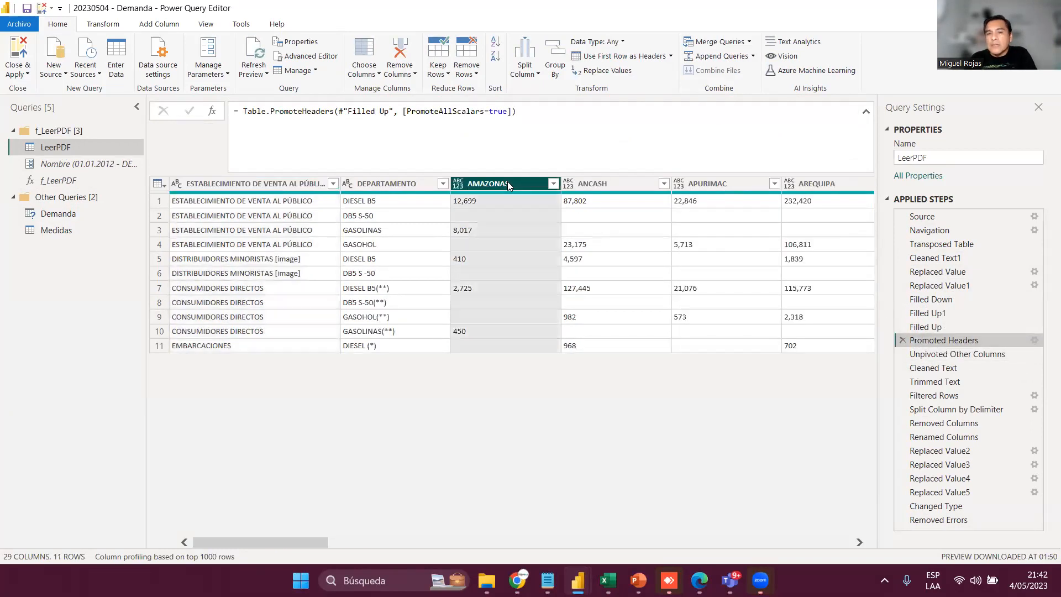
pyautogui.click(595, 183)
pyautogui.click(699, 184)
pyautogui.click(812, 183)
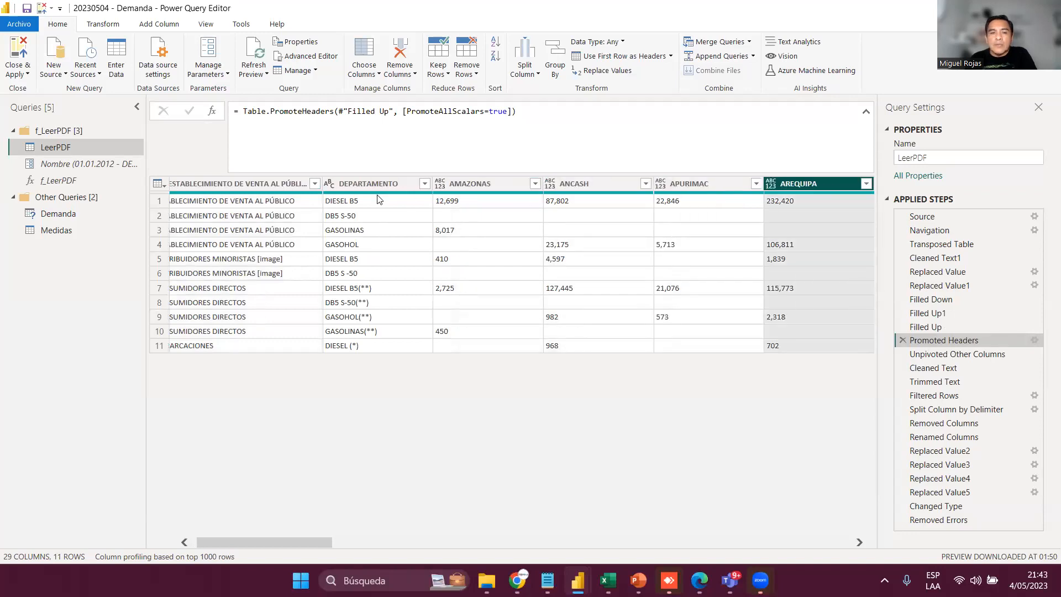
pyautogui.click(271, 185)
pyautogui.keyDown('ctrl'); pyautogui.click(392, 183); pyautogui.keyUp('ctrl')
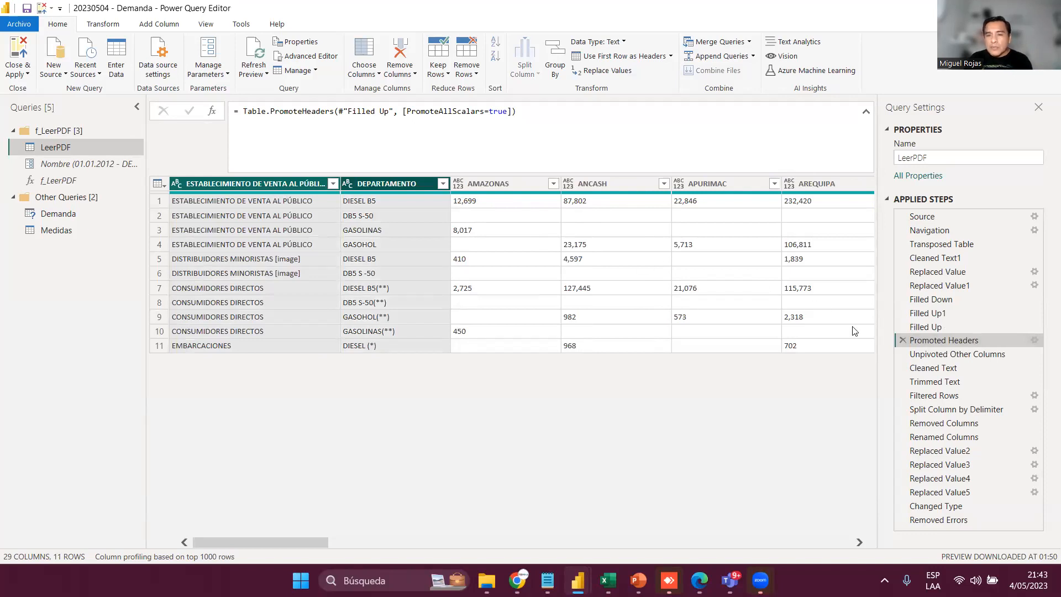
# Step: Examine the try and otherwise branches of the Unpivoted Other Columns formula, comparing the column names each Table.UnpivotOtherColumns call uses
pyautogui.click(939, 355)
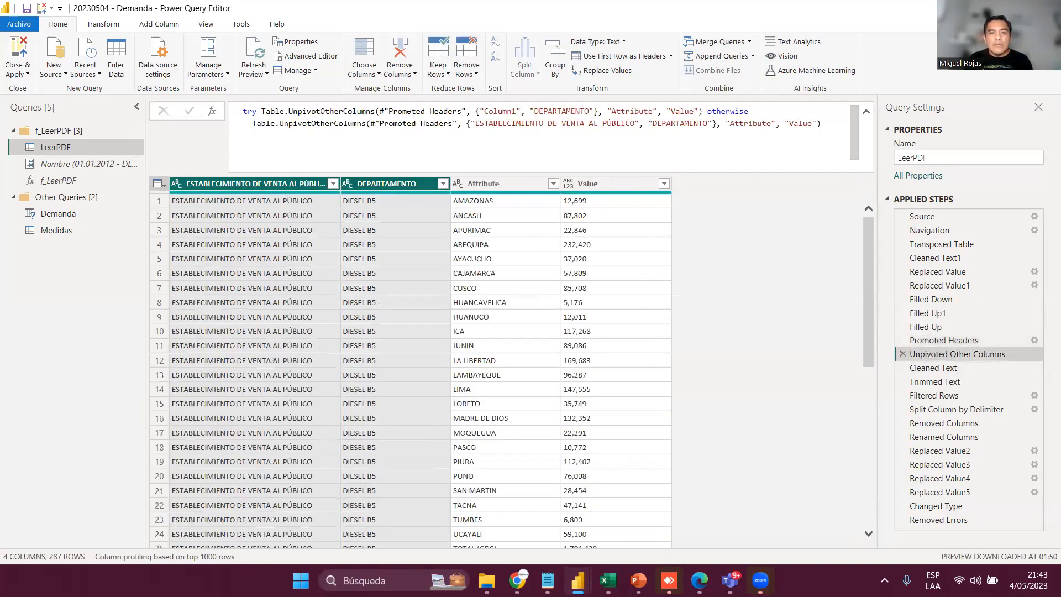
pyautogui.moveTo(480, 112); pyautogui.dragTo(590, 110)
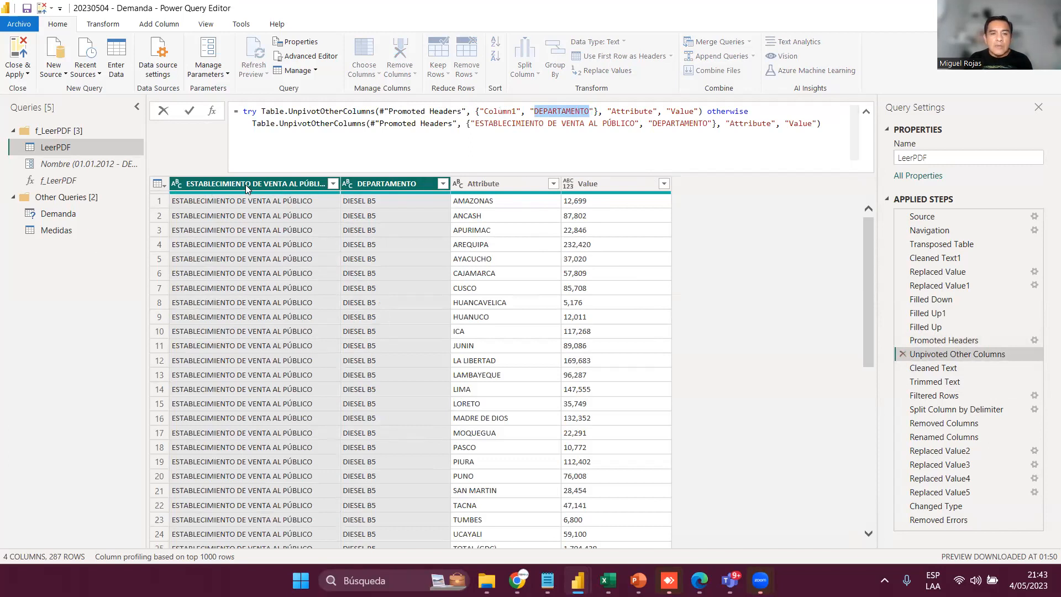
pyautogui.moveTo(488, 123); pyautogui.dragTo(602, 126)
pyautogui.moveTo(262, 112)
pyautogui.mouseDown()
pyautogui.moveTo(243, 112)
pyautogui.moveTo(700, 112)
pyautogui.mouseUp()
pyautogui.click(268, 115)
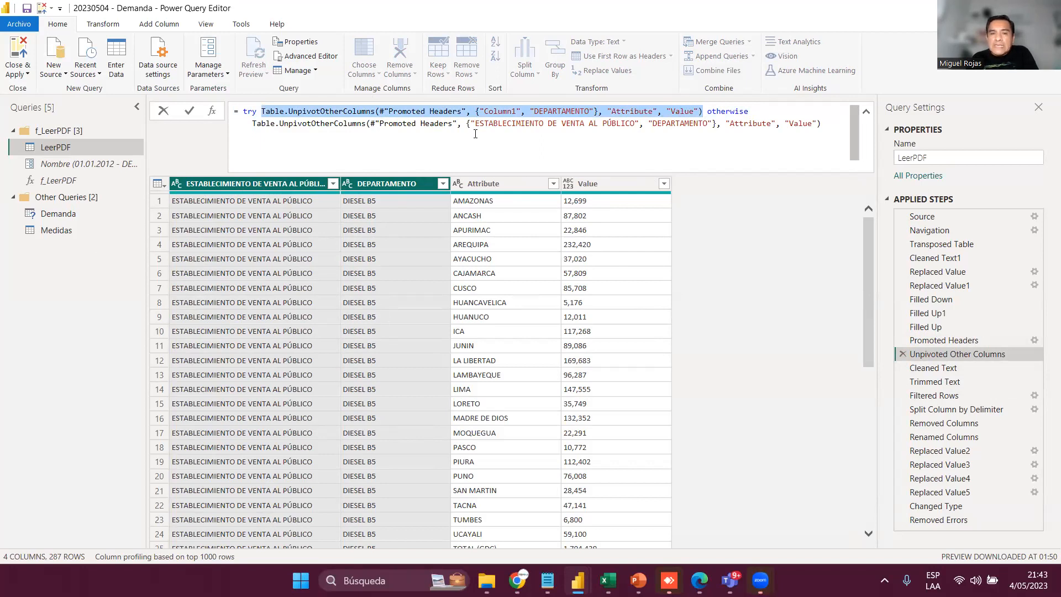
pyautogui.moveTo(707, 111); pyautogui.dragTo(753, 110)
pyautogui.moveTo(823, 123); pyautogui.dragTo(246, 123)
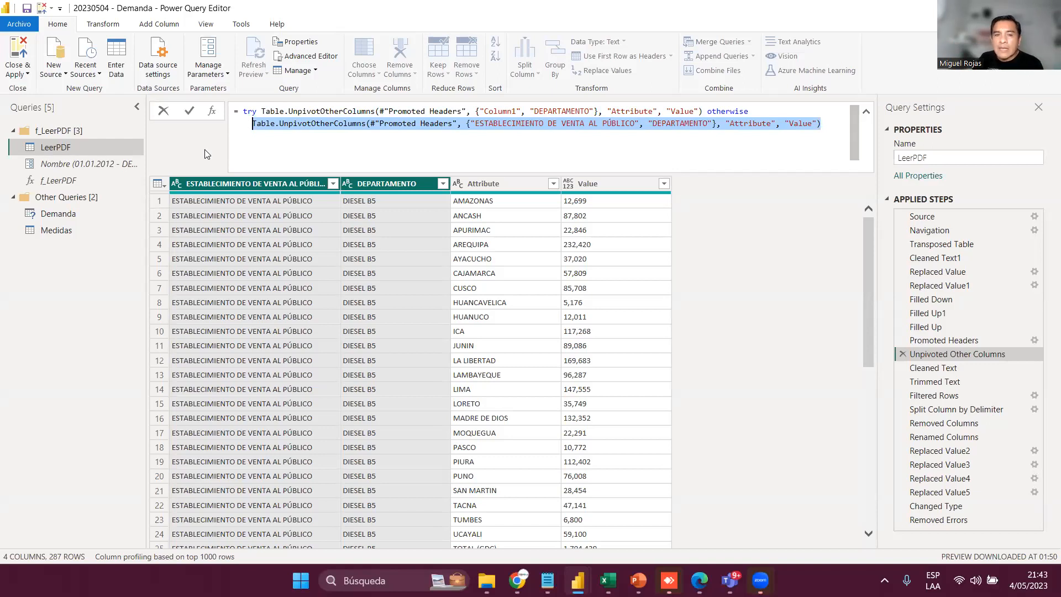
pyautogui.click(915, 357)
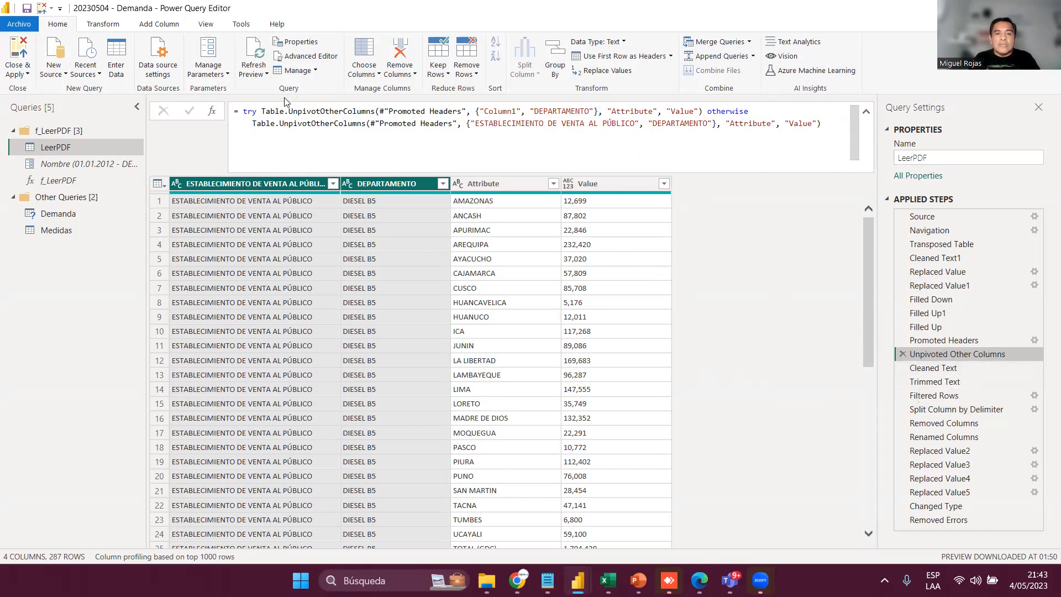
pyautogui.moveTo(257, 111); pyautogui.dragTo(244, 111)
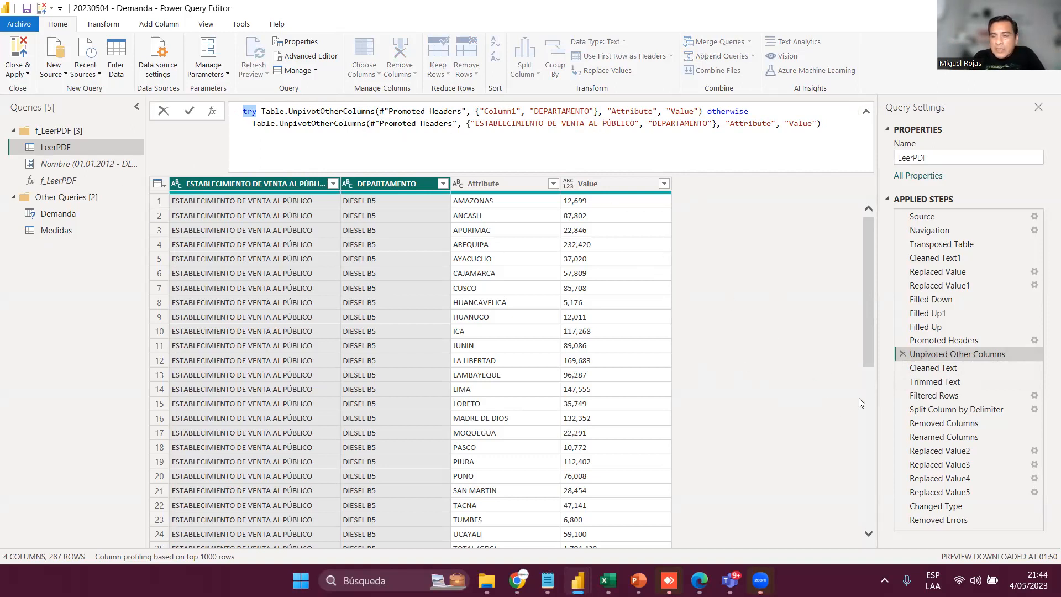
# Step: Show LeerPDF's final Removed Errors result and look at the Demanda and f_LeerPDF queries alongside it
pyautogui.click(950, 519)
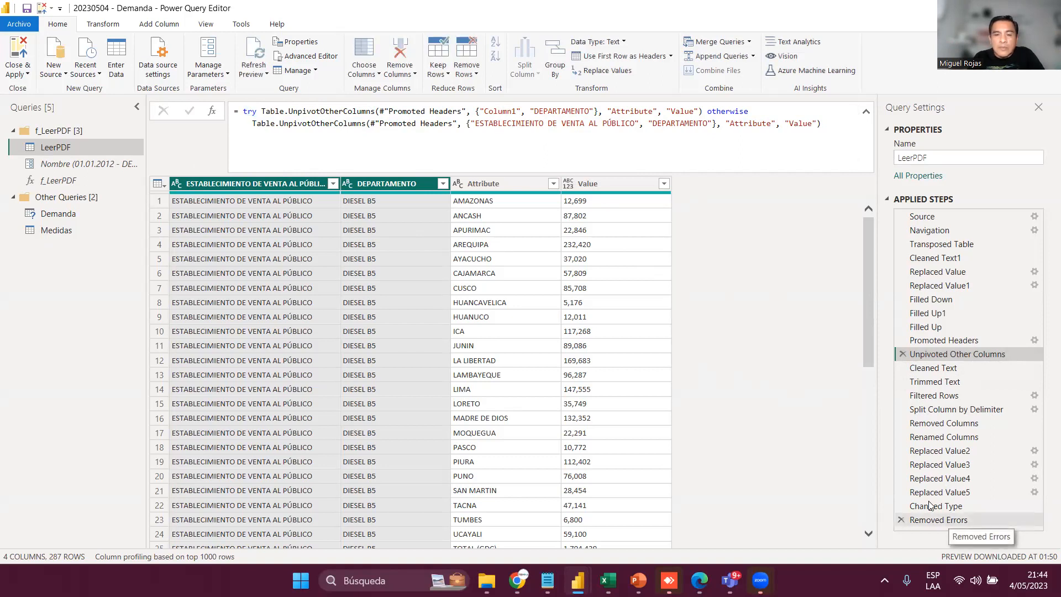
pyautogui.click(950, 523)
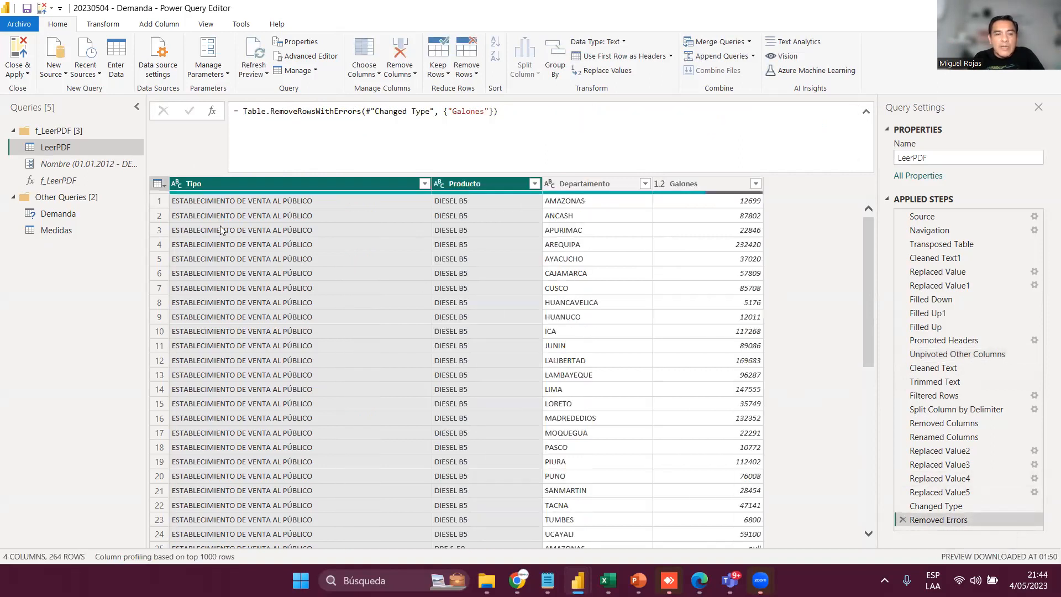
pyautogui.click(48, 215)
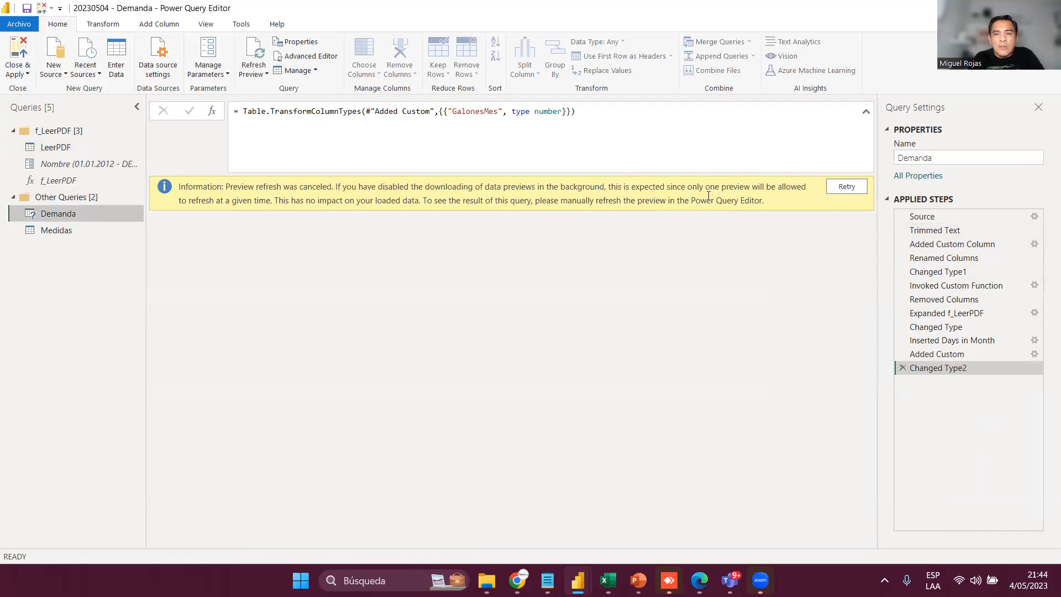
pyautogui.click(64, 150)
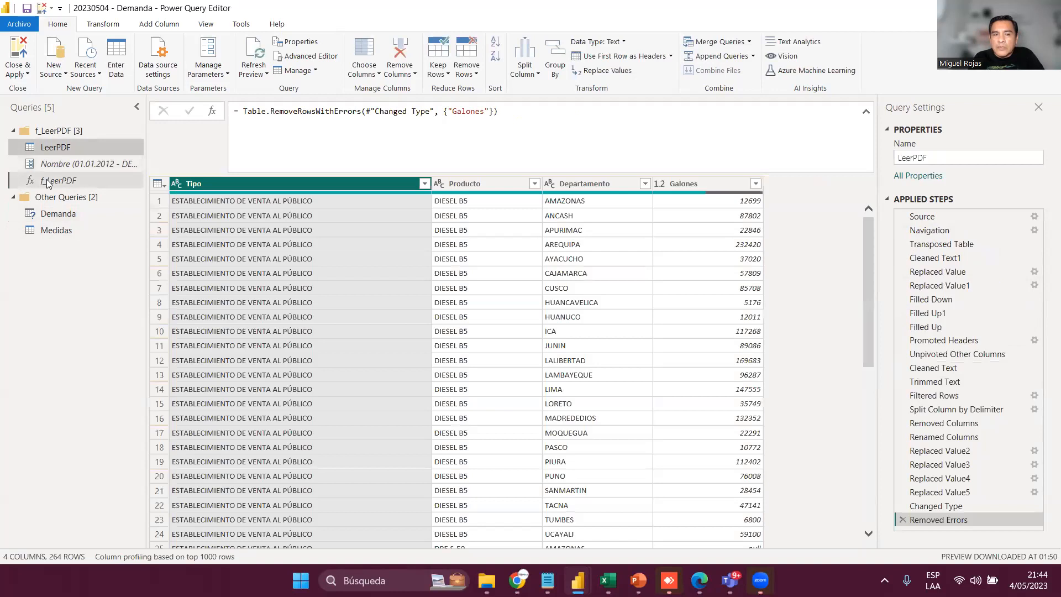
pyautogui.click(52, 180)
pyautogui.click(53, 148)
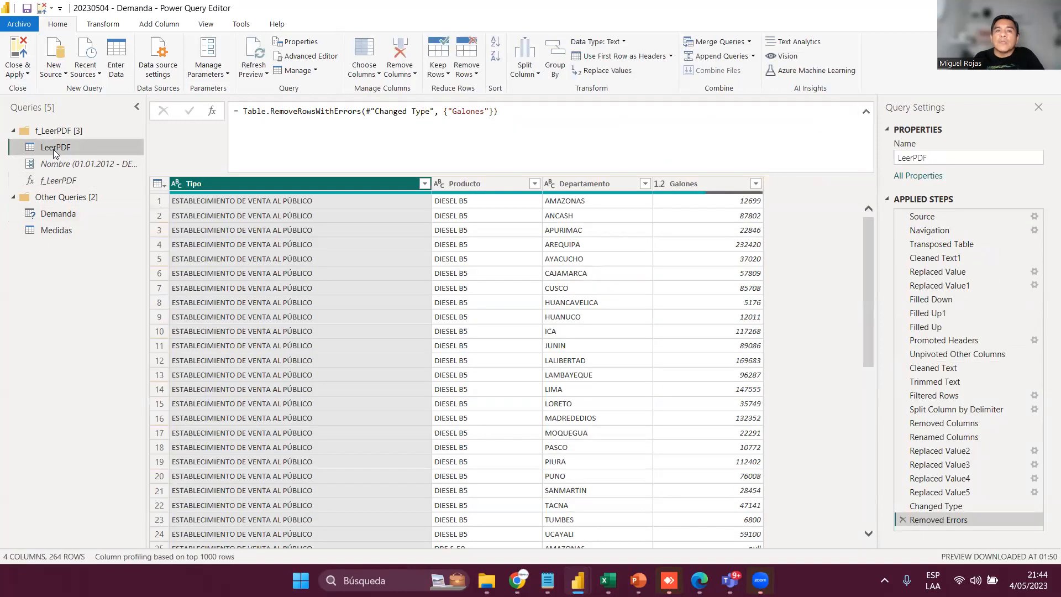
# Step: Review the Demanda query's Added Custom Column, Renamed Columns and Invoked Custom Function steps, and retry the preview of the function call
pyautogui.click(49, 212)
pyautogui.click(958, 232)
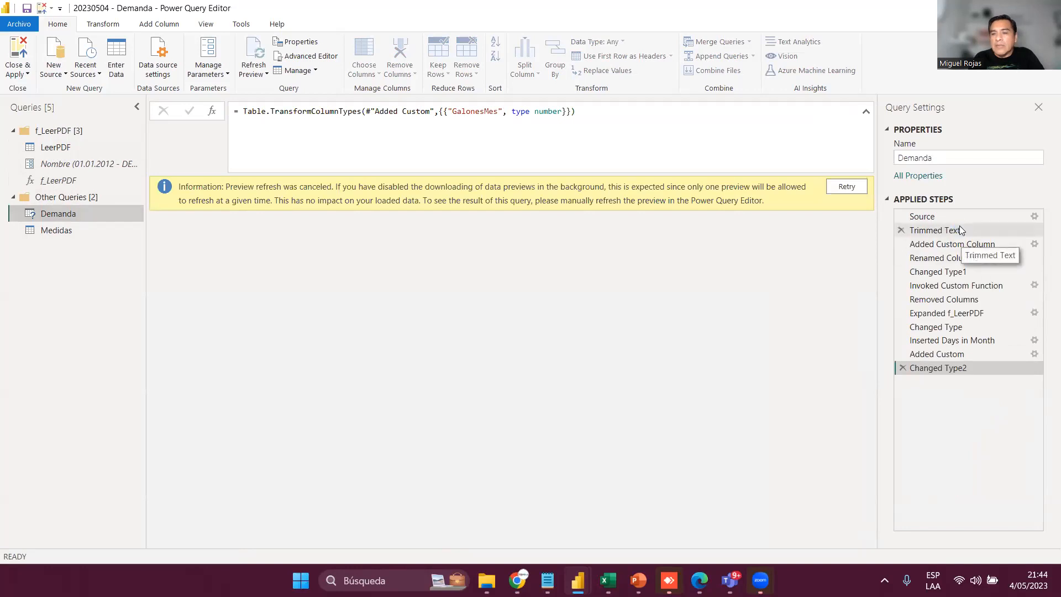
pyautogui.click(948, 245)
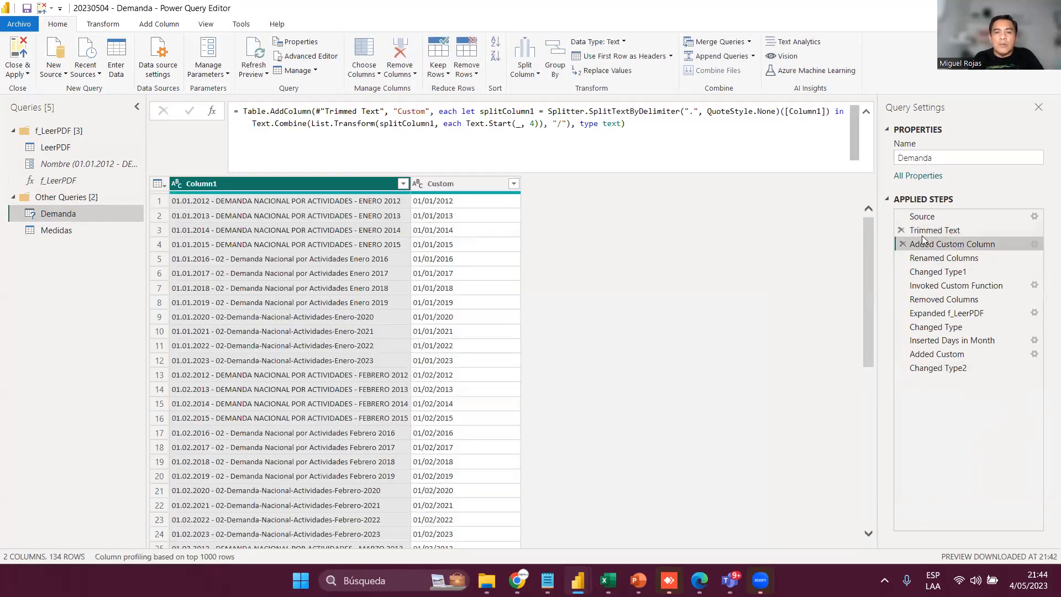
pyautogui.click(939, 257)
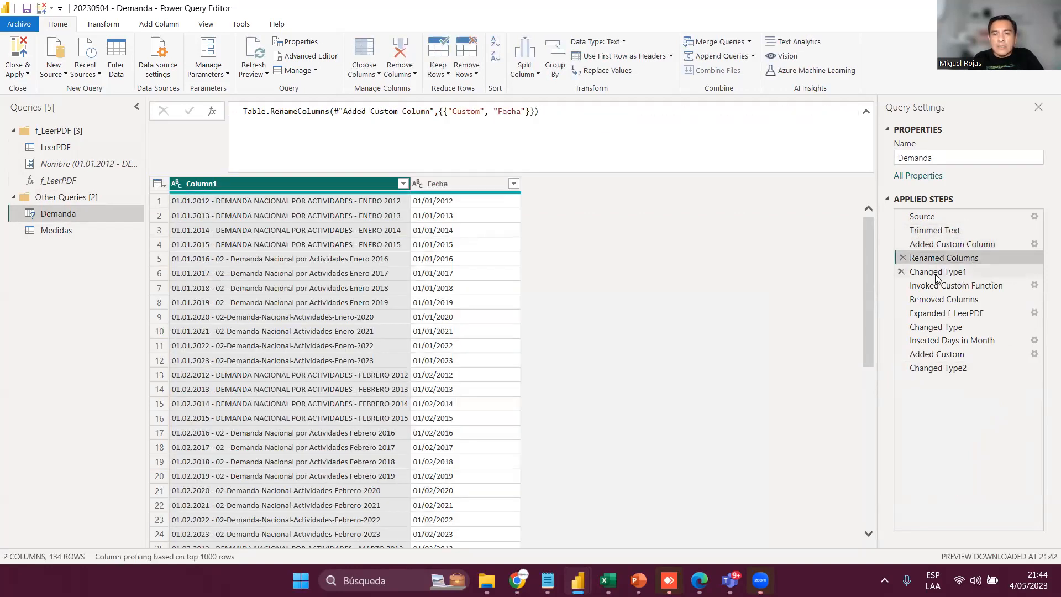
pyautogui.click(937, 283)
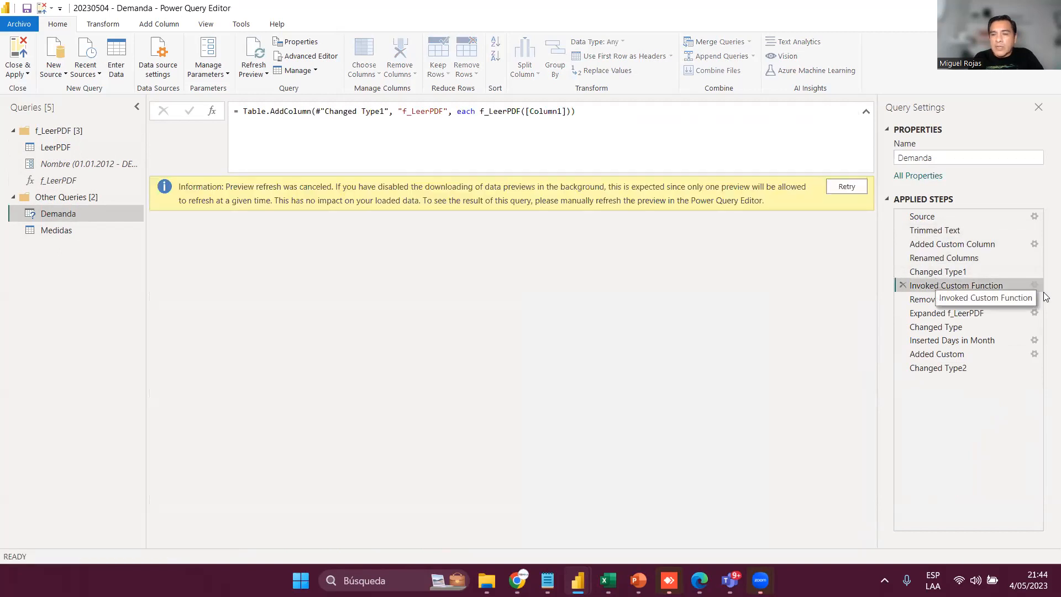
pyautogui.click(849, 187)
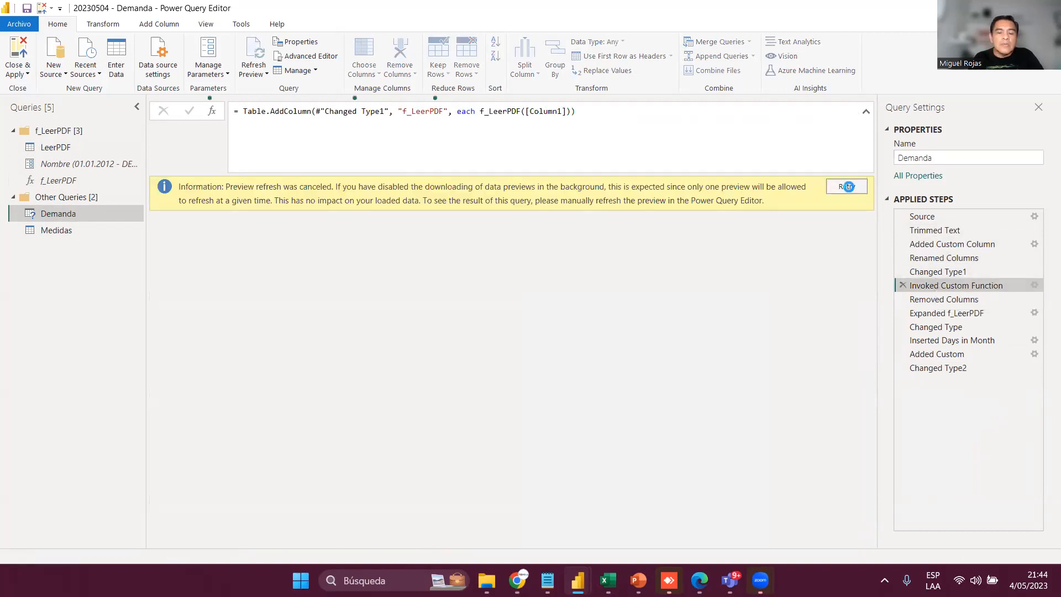